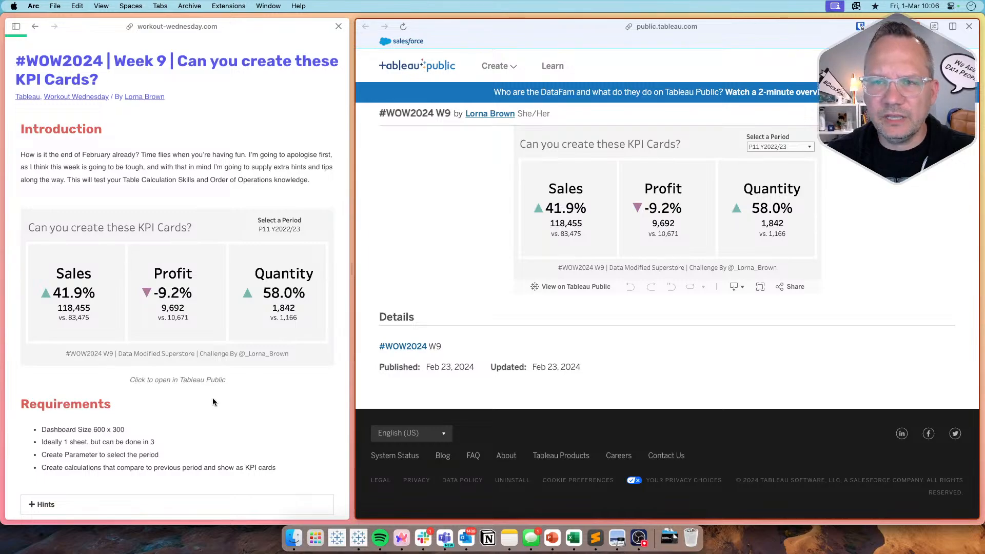
Review the KPI Cards challenge introduction and the published example dashboard with its period selector
scroll(212, 398, "up", 2)
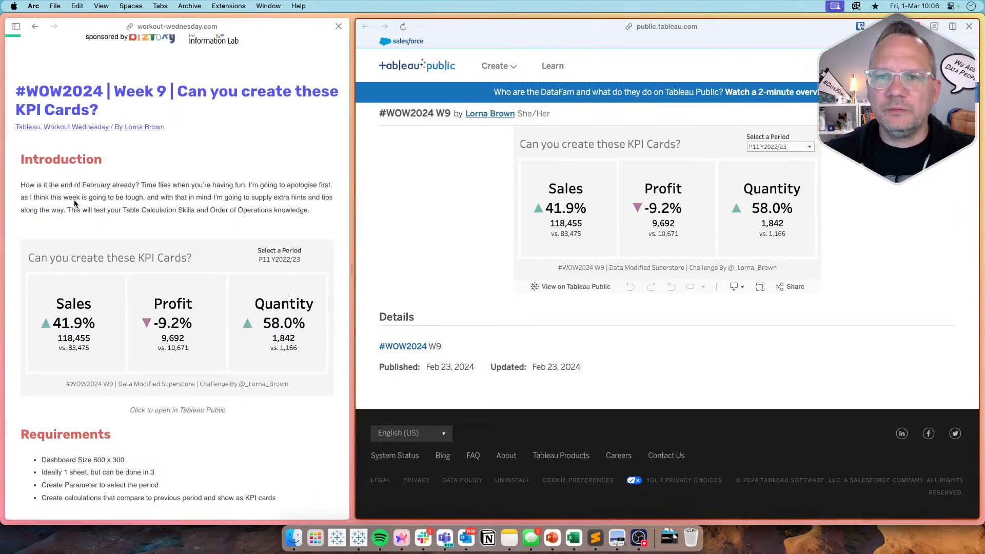
left_click_drag(71, 211, 272, 213)
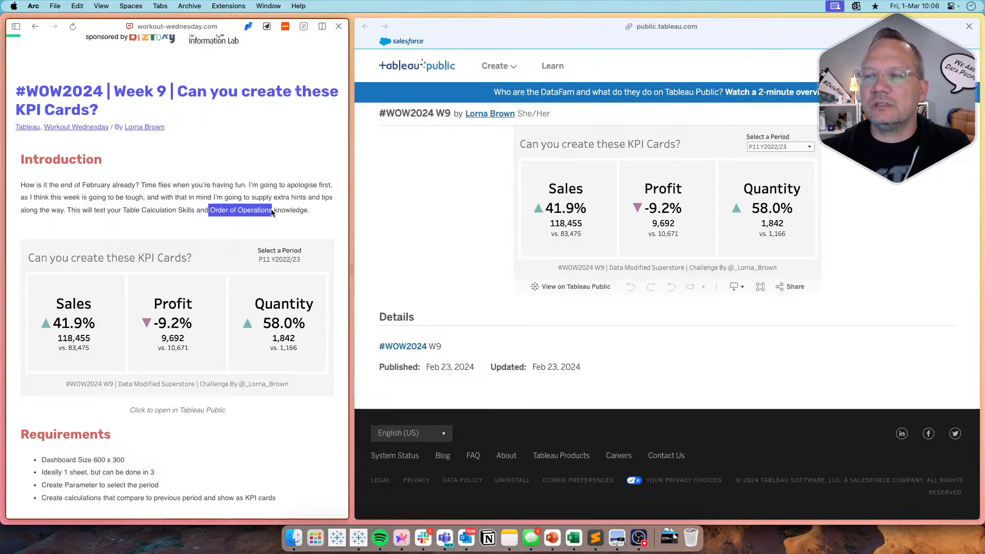
scroll(262, 239, "down", 1)
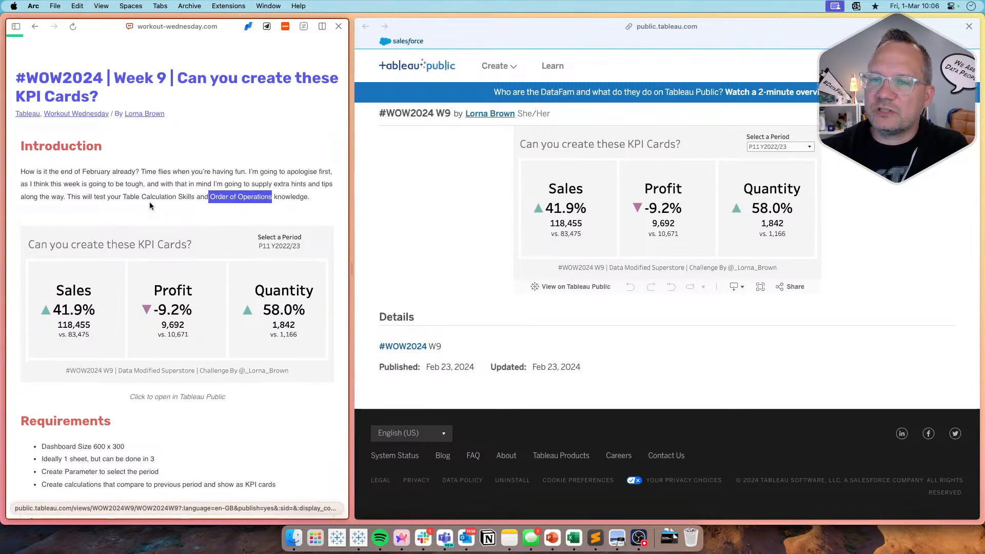
left_click(491, 198)
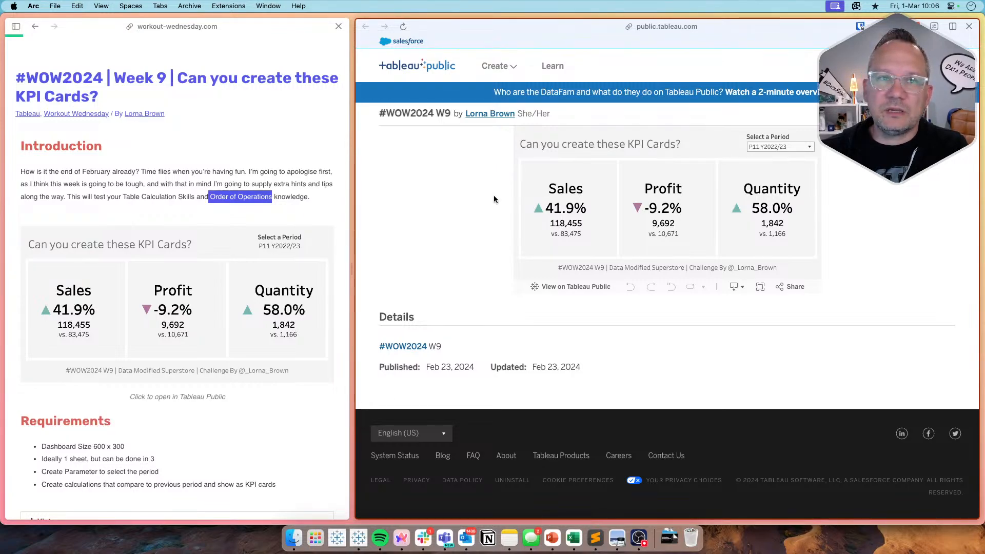
mouse_move(549, 239)
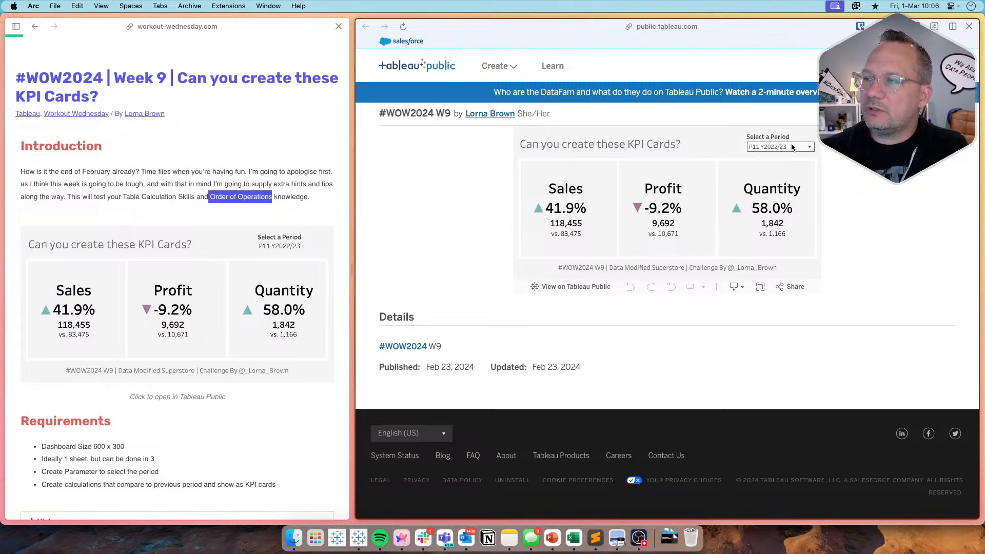
mouse_move(1, 169)
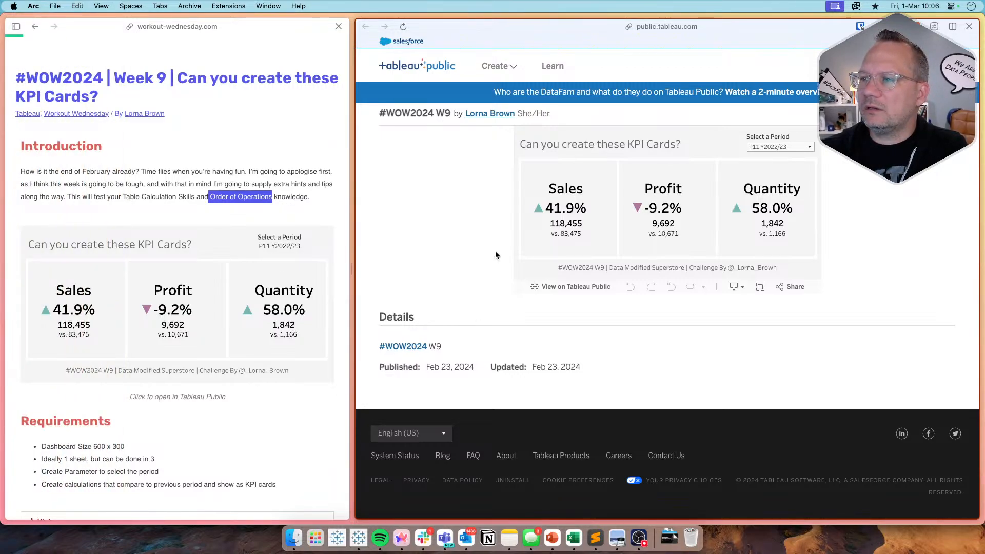
mouse_move(577, 234)
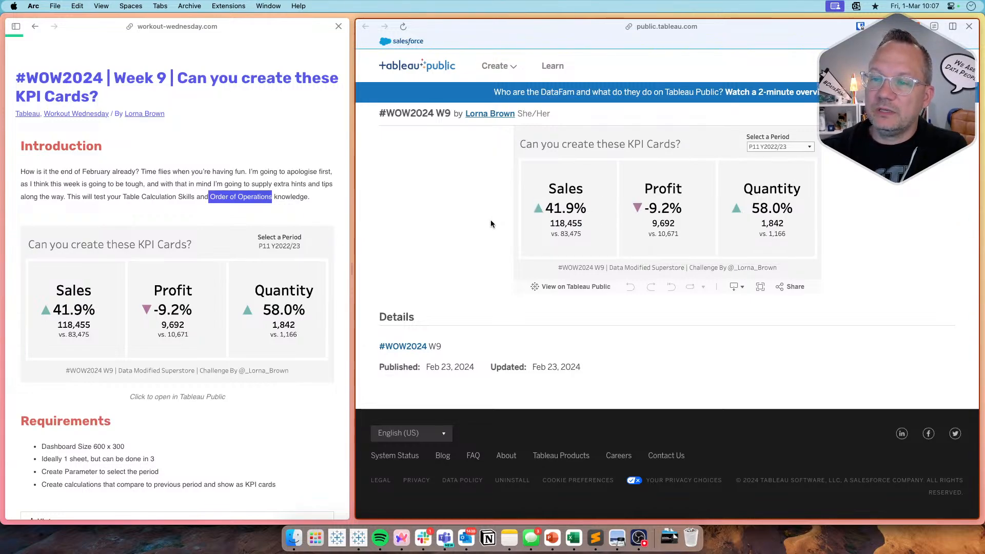
Open the FY Orders dataset page linked in the challenge's Dataset section
scroll(257, 332, "down", 10)
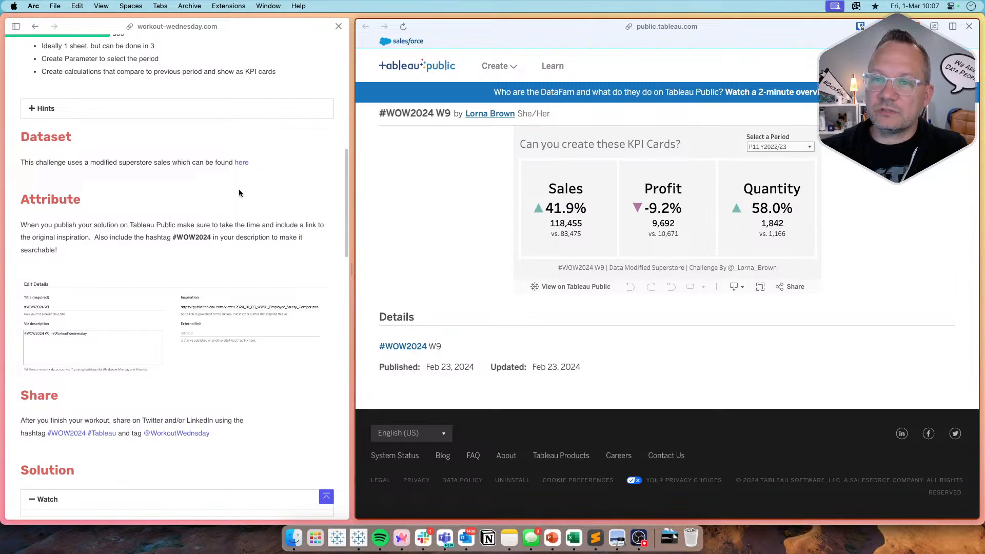
left_click(241, 162)
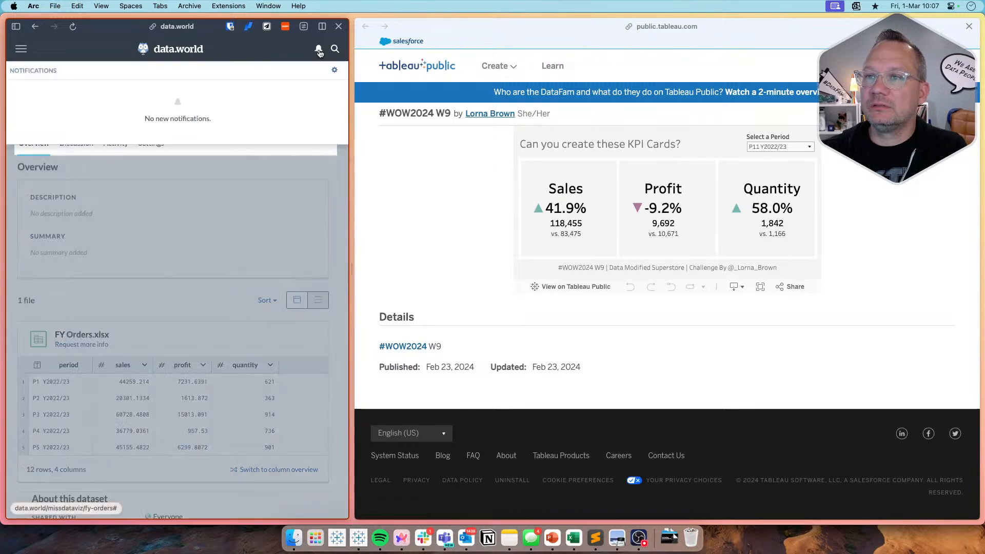
left_click(319, 51)
left_click(295, 356)
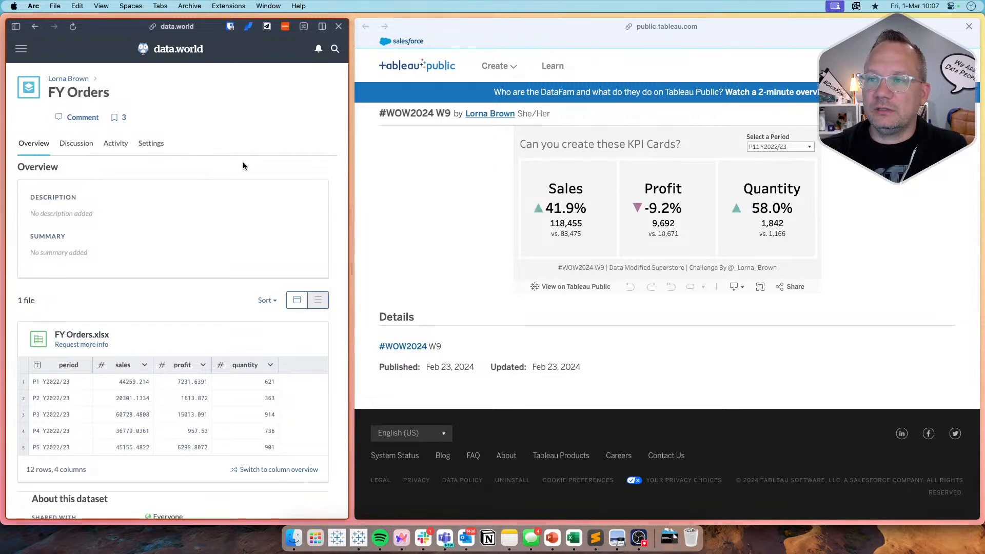
Download FY Orders.xlsx from the dataset page and decline bookmarking the dataset
left_click_drag(351, 268, 480, 269)
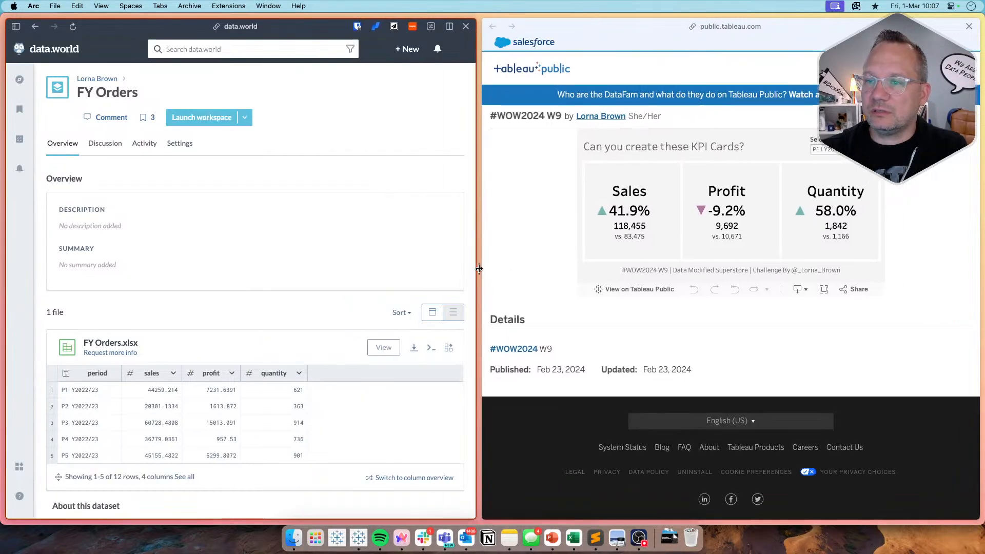
left_click(413, 347)
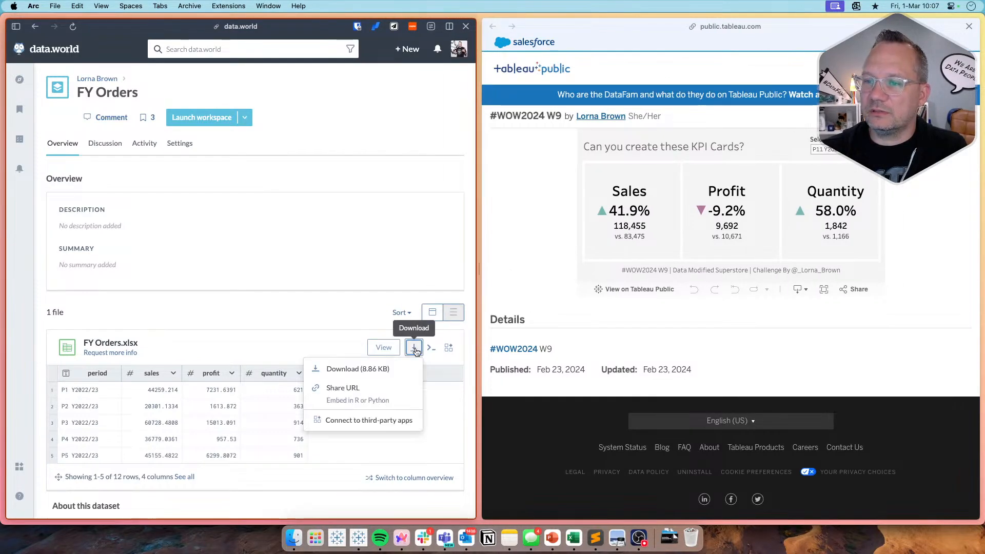
left_click(366, 368)
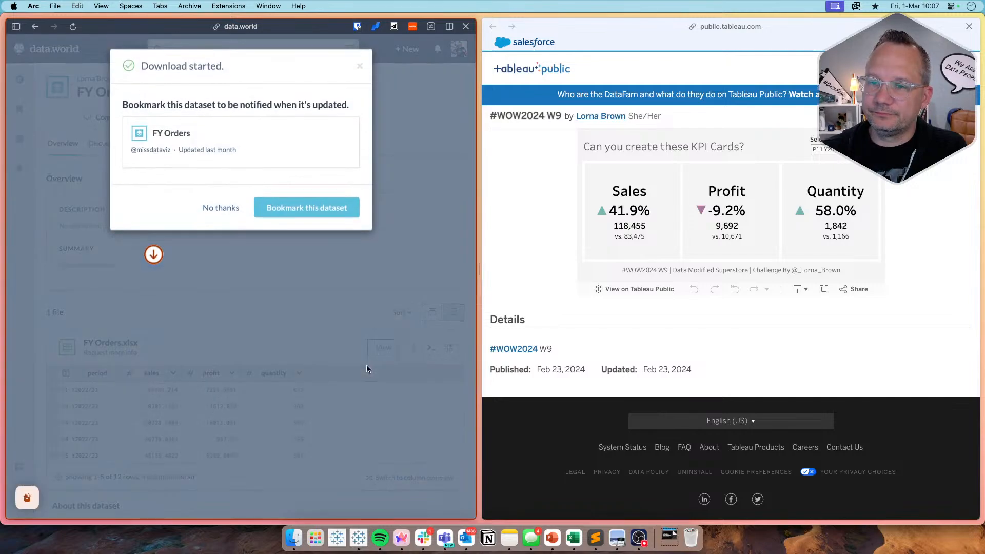
left_click(220, 208)
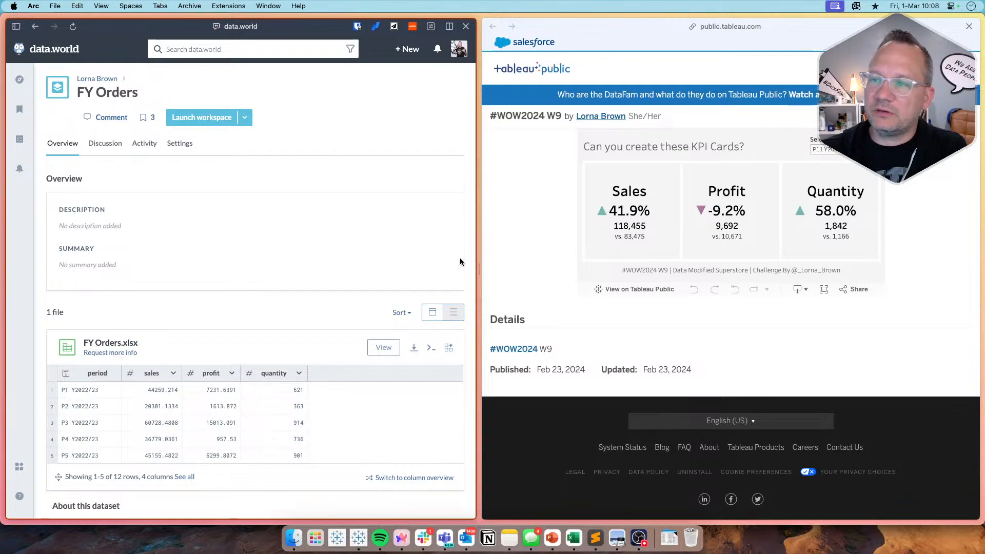
left_click_drag(478, 270, 315, 270)
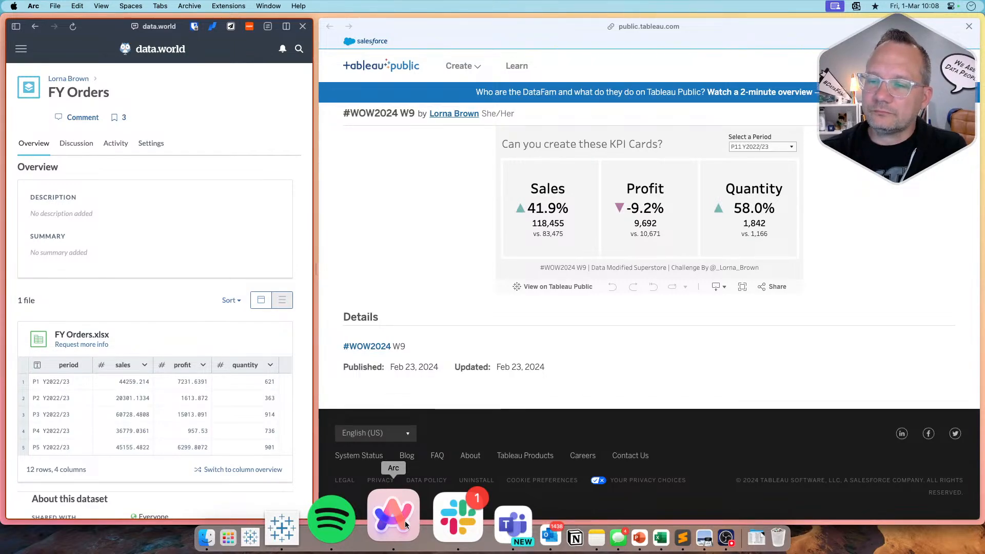
Switch to Tableau Desktop, connect to the Excel file FY Orders.xlsx in Downloads and look through its rows
left_click(364, 519)
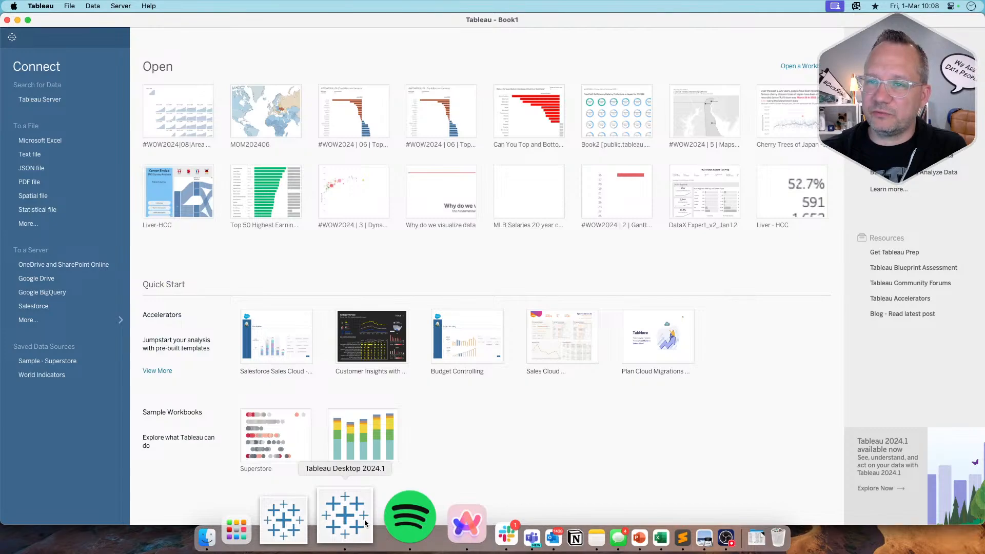
left_click(36, 144)
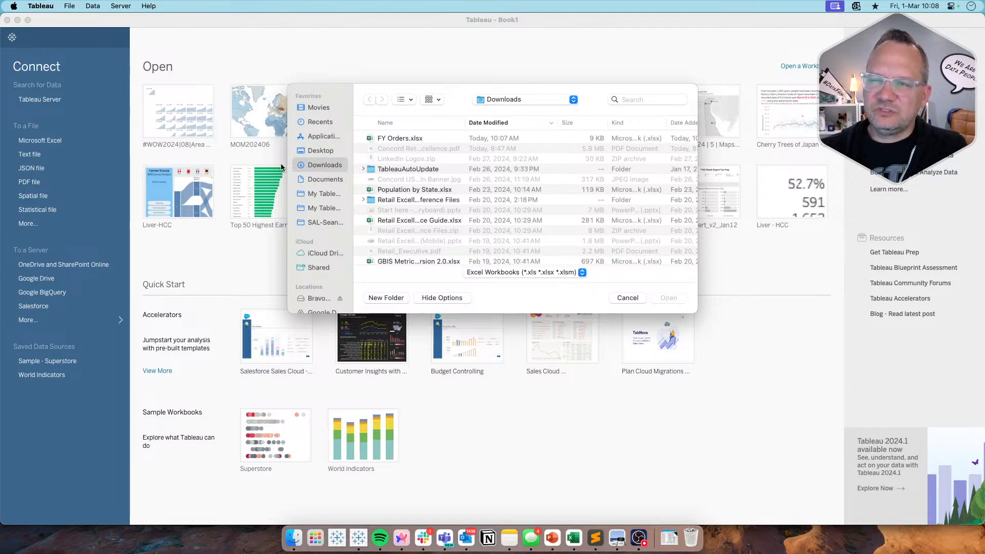
double_click(400, 138)
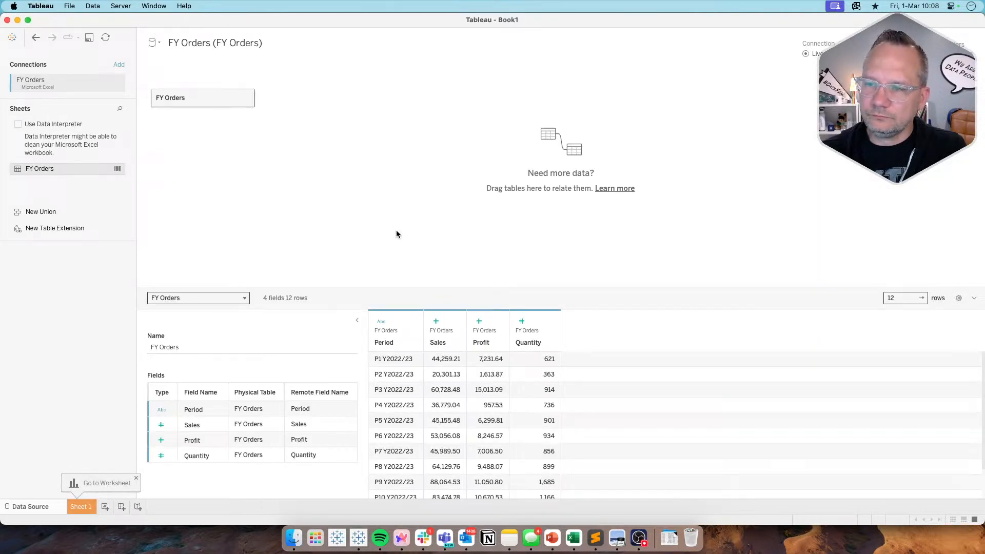
scroll(400, 424, "down", 2)
scroll(400, 423, "down", 1)
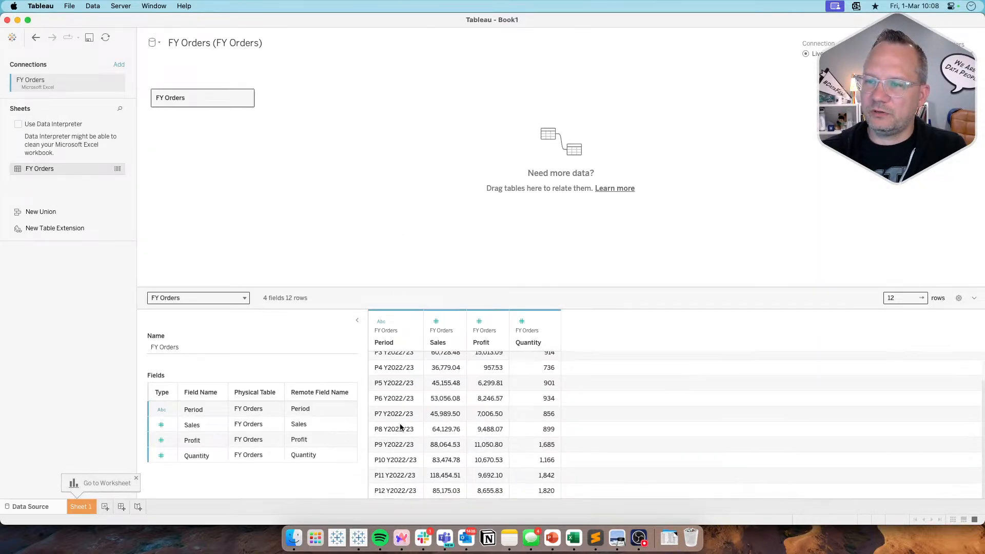
scroll(391, 412, "up", 3)
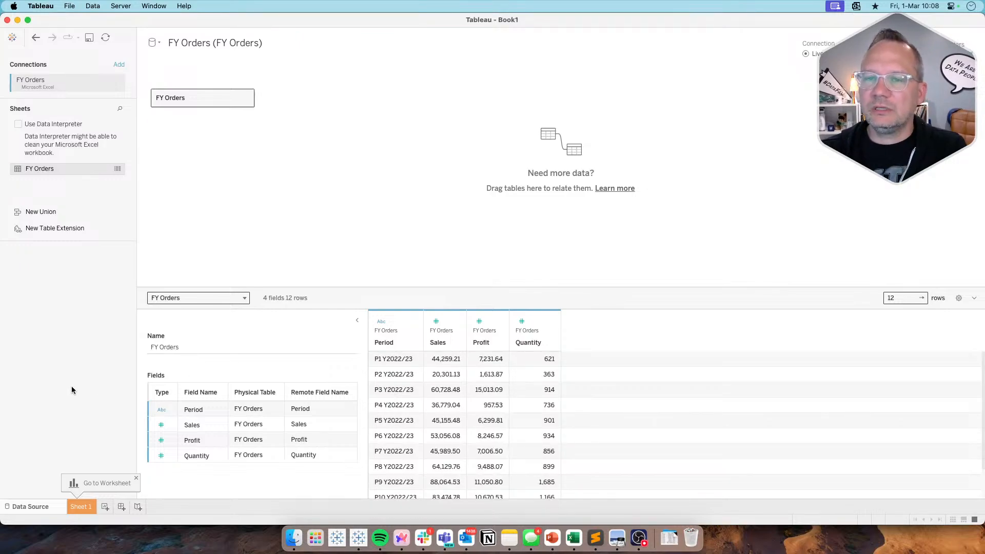
Build a text table on Sheet 1 with Period as rows and Profit, Quantity and Sales as measure columns
left_click(82, 506)
left_click(59, 118)
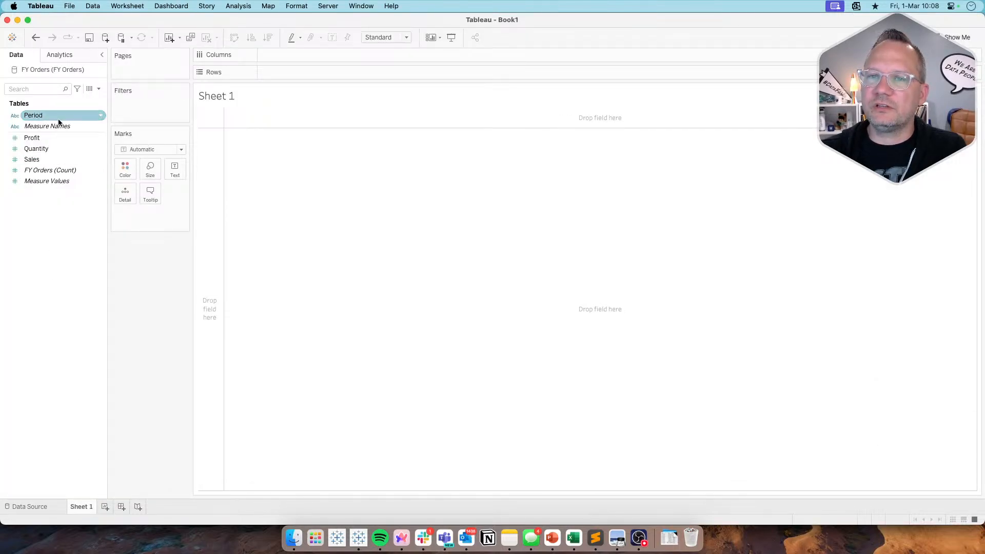
left_click_drag(57, 117, 316, 73)
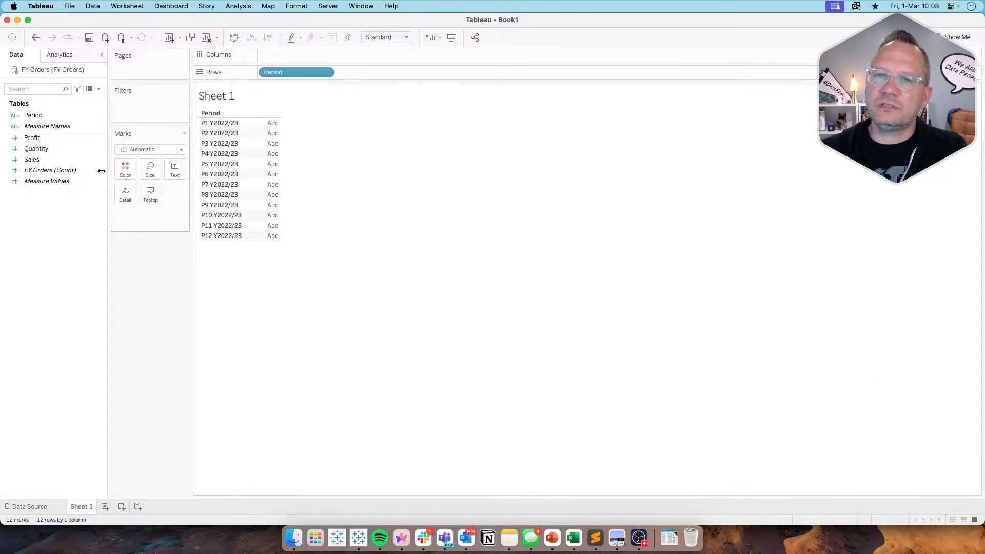
double_click(32, 137)
double_click(36, 148)
left_click(43, 160)
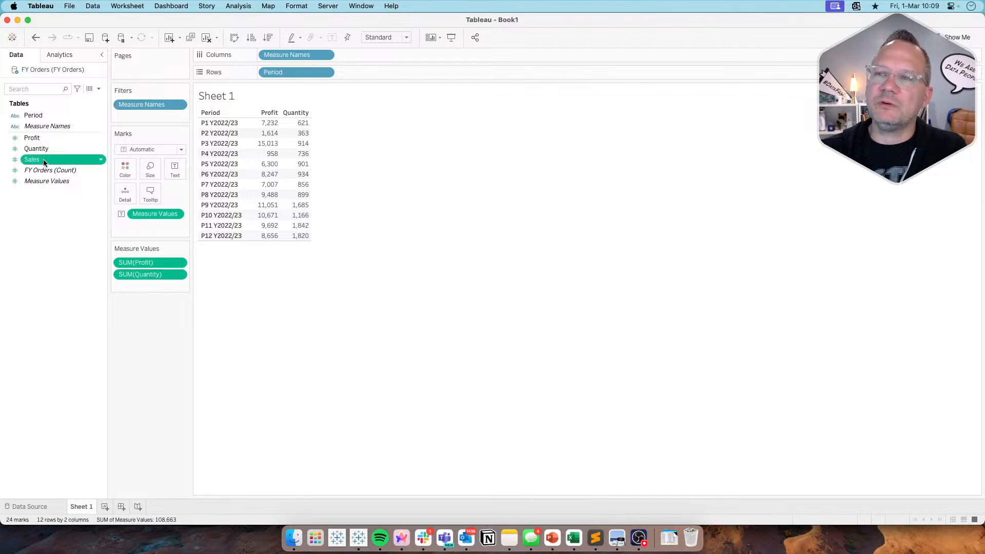
double_click(43, 159)
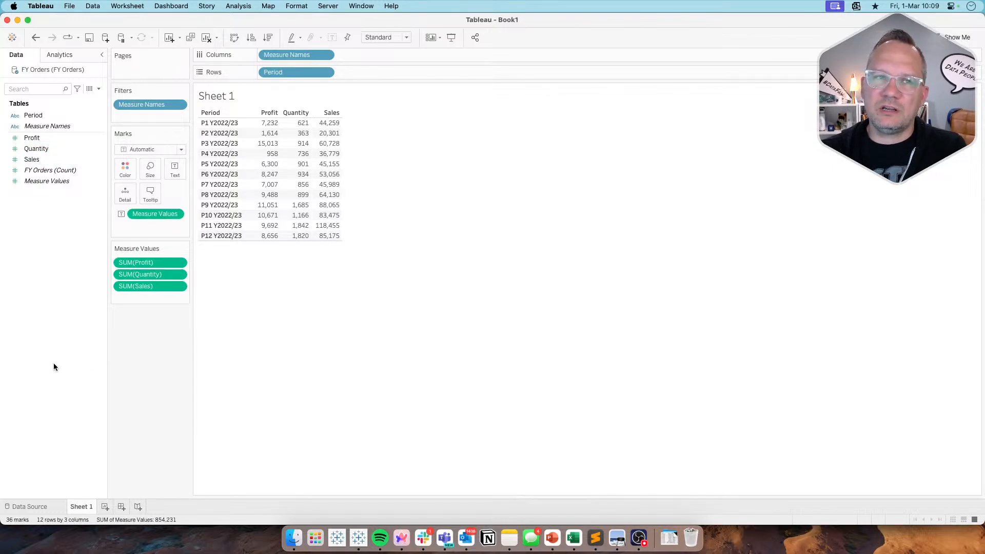
Start a new parameter and name it Period Selector
right_click(41, 307)
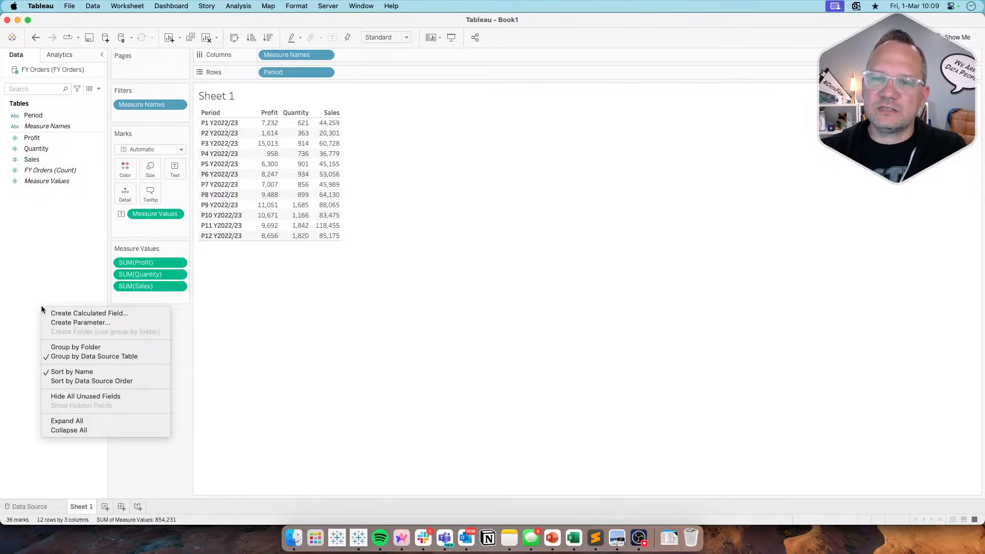
left_click(67, 323)
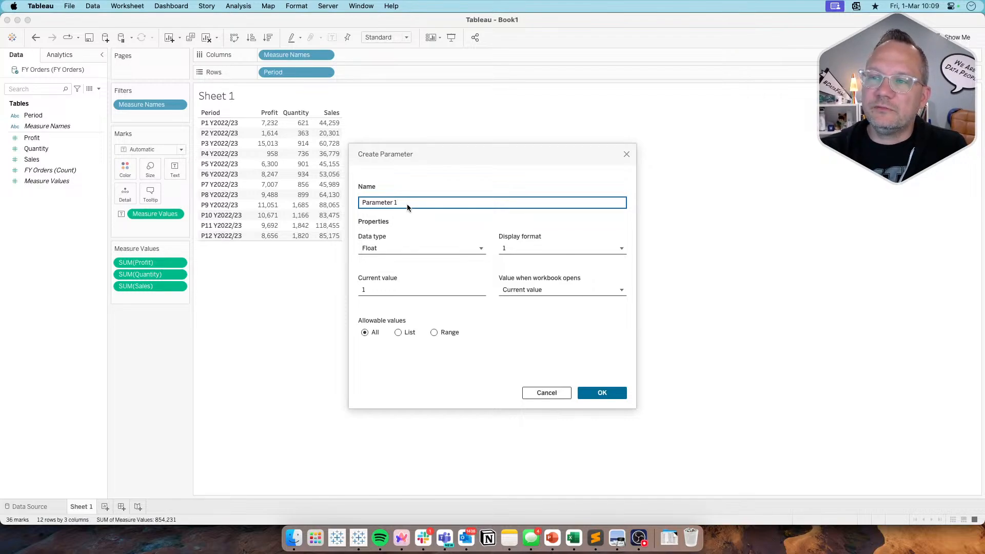
key("super+a")
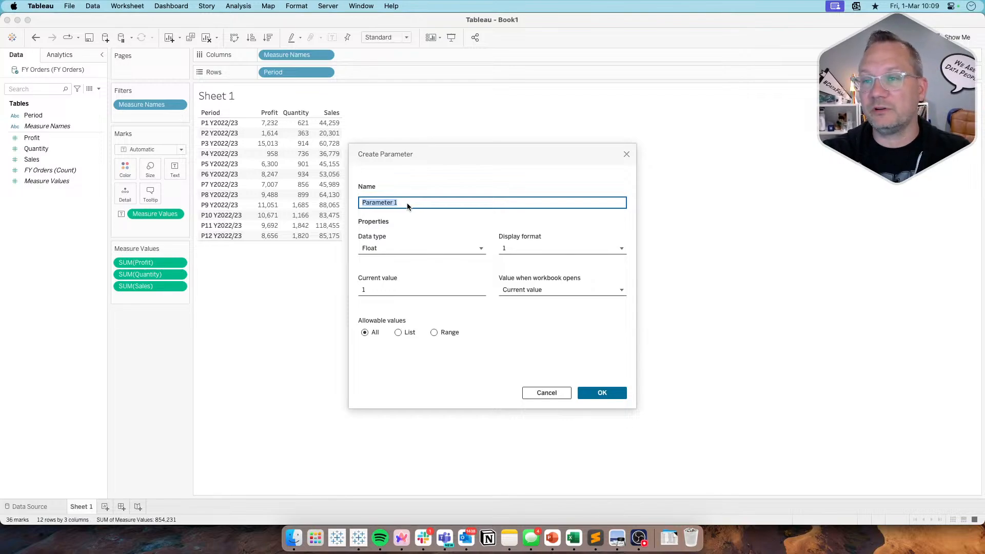
type("Per")
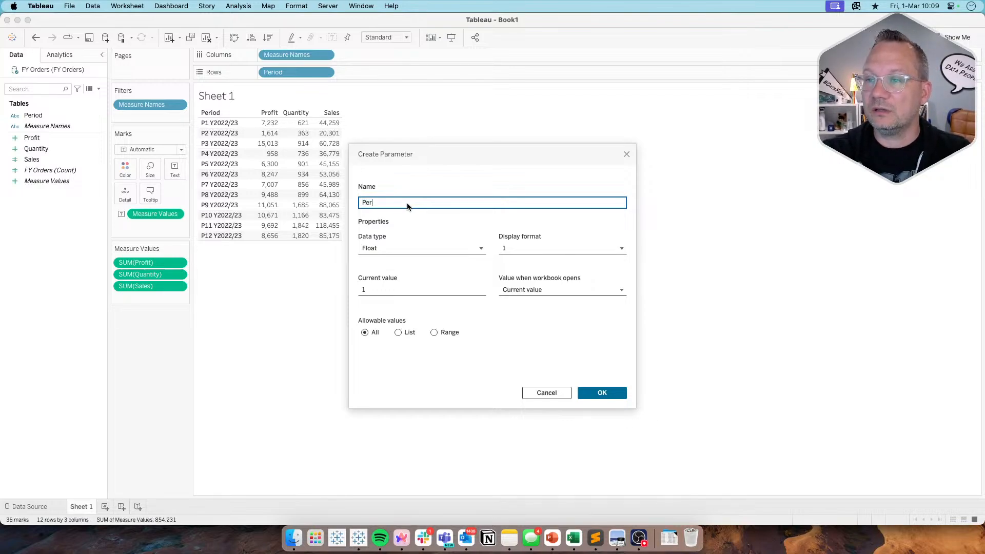
type("iod Selector")
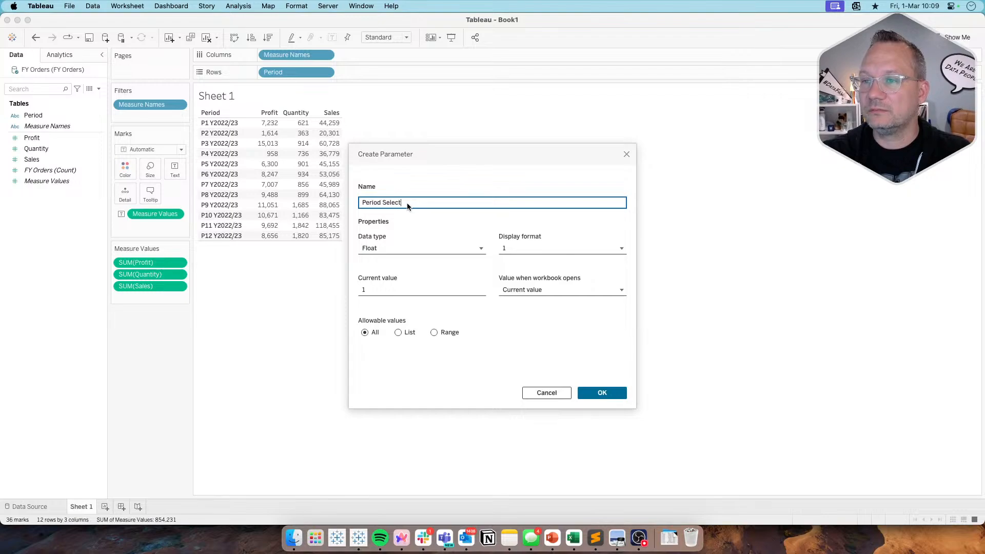
Set the parameter's data type to String and its allowable values to a list filled from the Period field
left_click(399, 332)
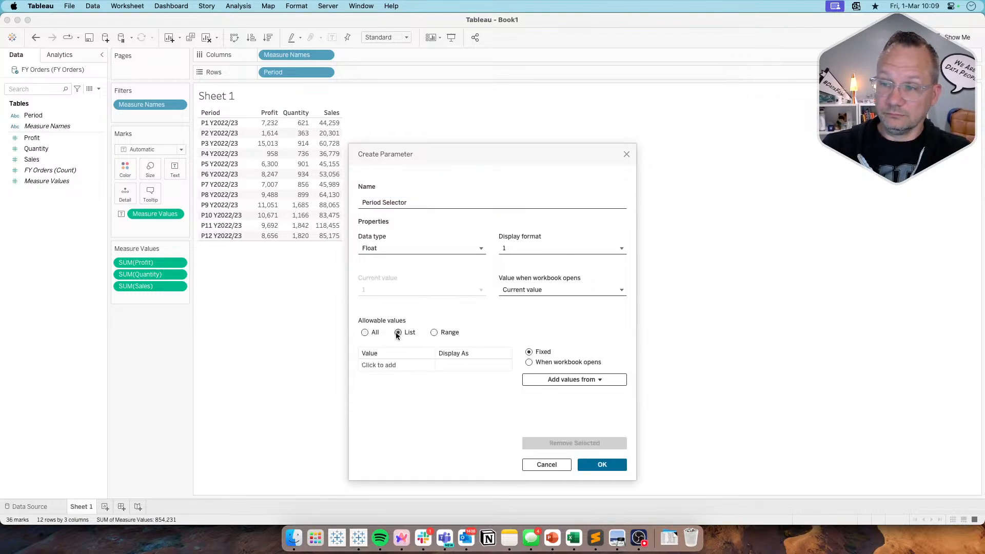
left_click(579, 379)
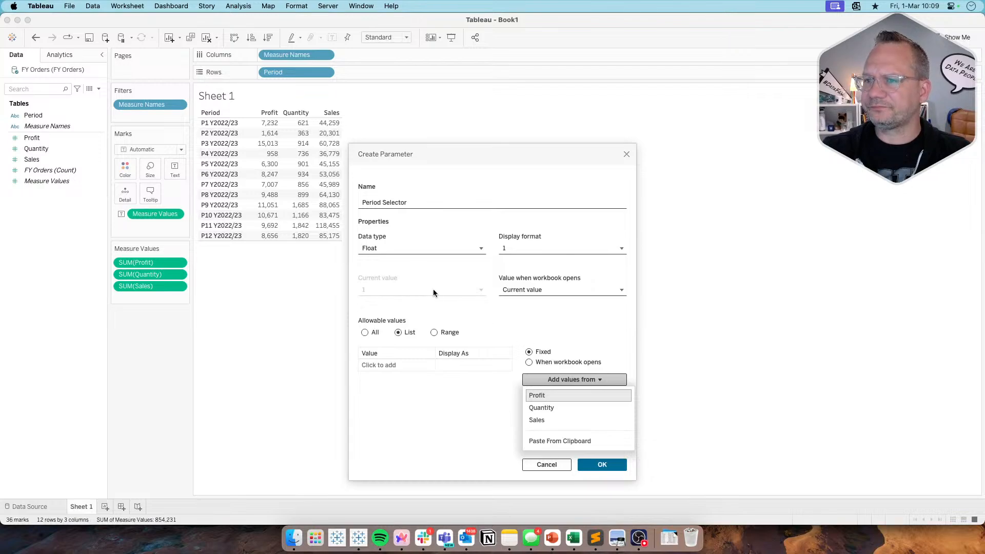
left_click(390, 246)
left_click(387, 286)
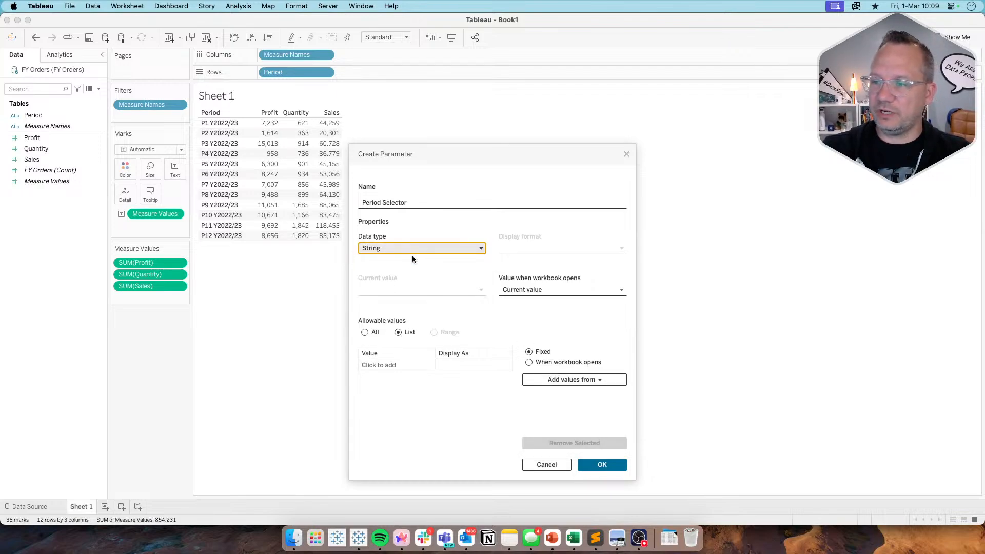
left_click(570, 383)
left_click(571, 393)
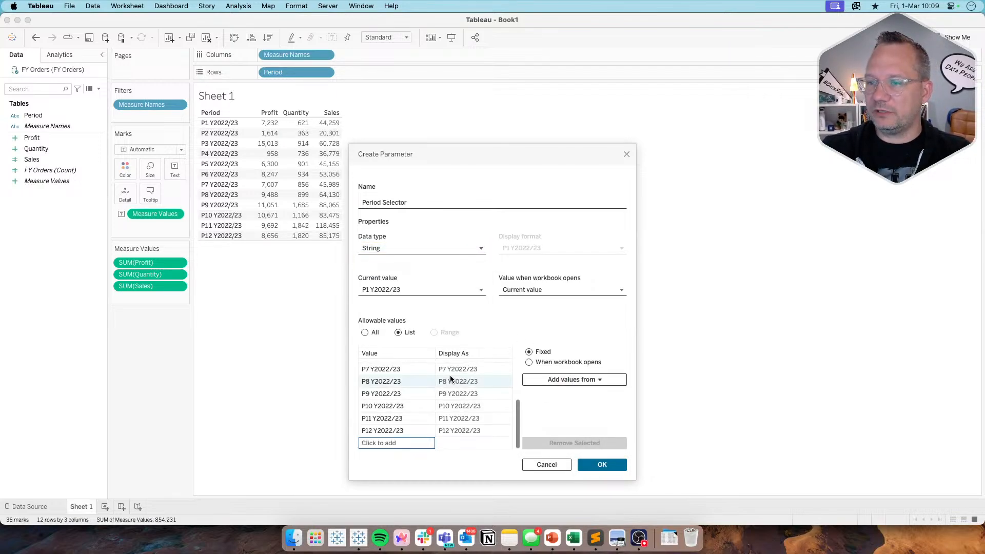
left_click(378, 407)
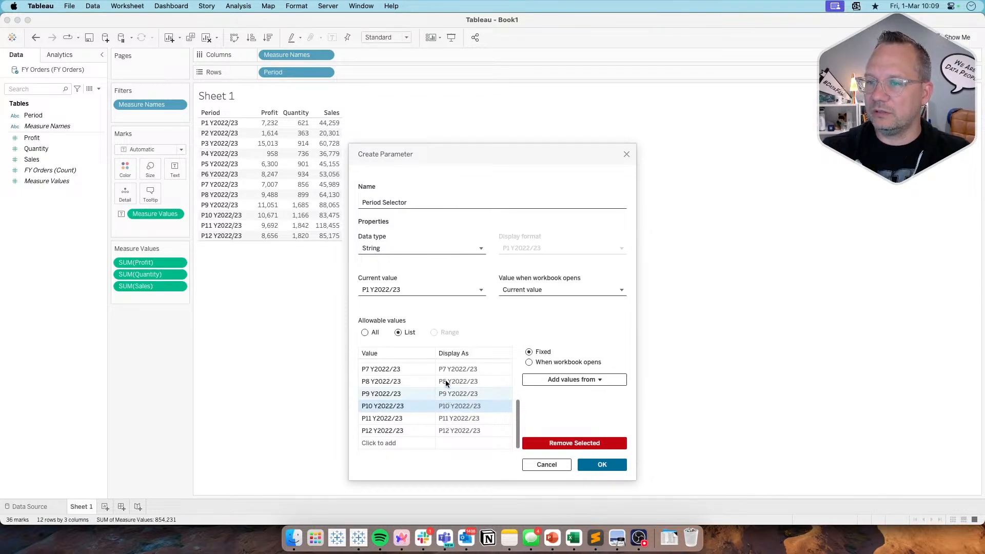
Set the parameter's current value to P10 Y2022/23 and save the Period Selector parameter
left_click(441, 290)
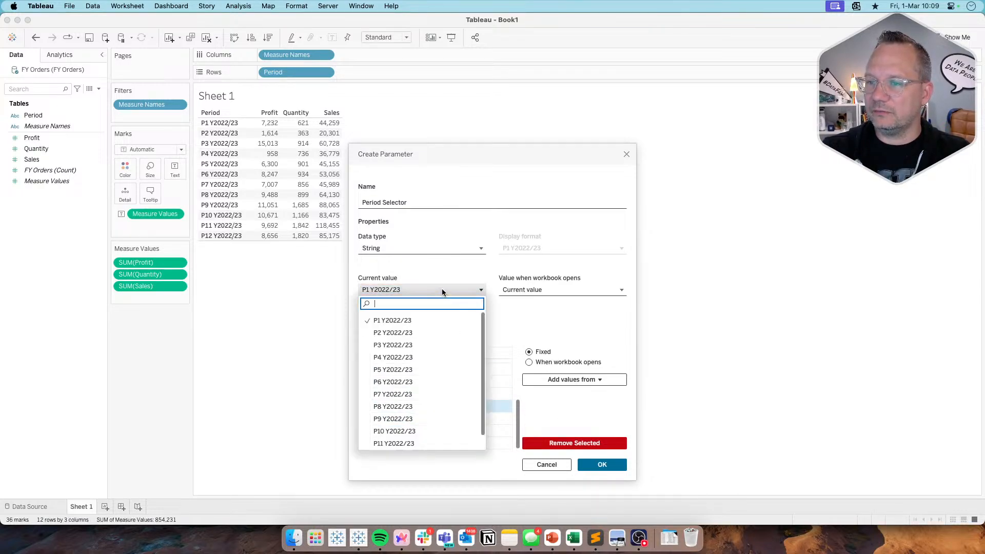
left_click(409, 428)
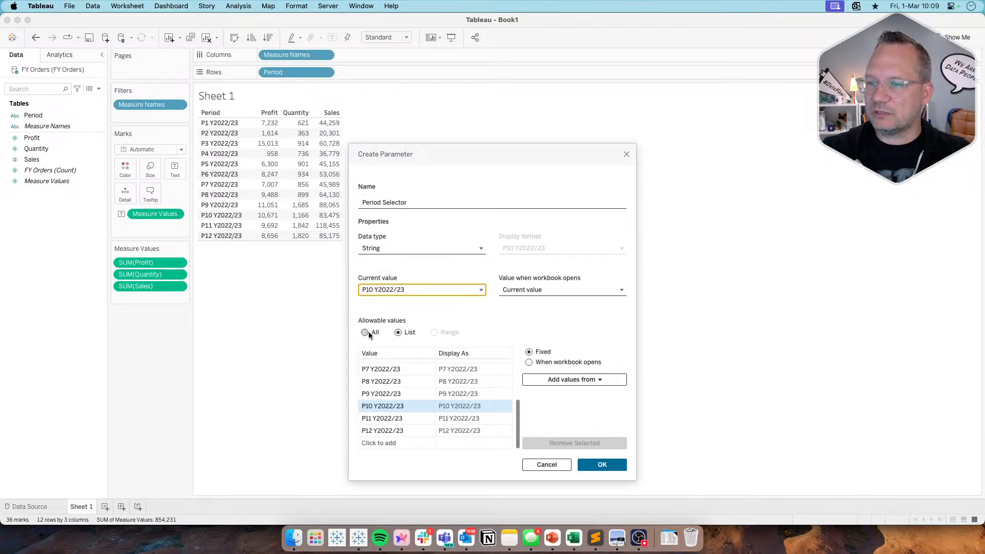
scroll(382, 370, "up", 3)
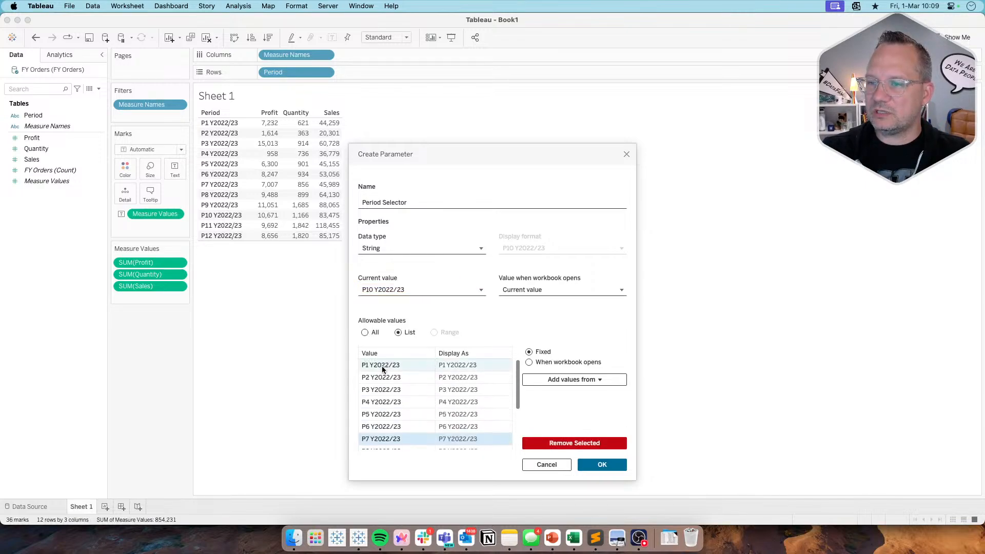
double_click(383, 366)
triple_click(383, 366)
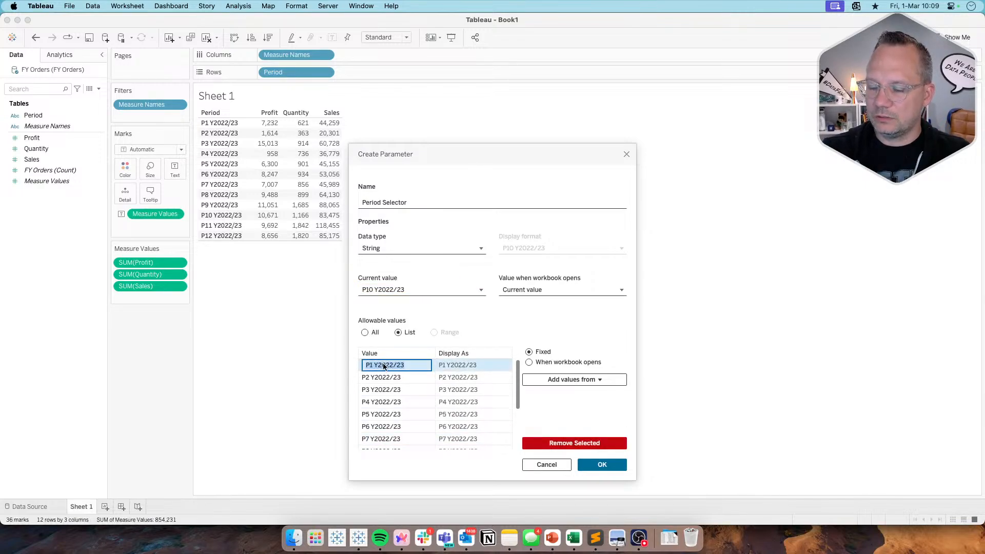
left_click(488, 329)
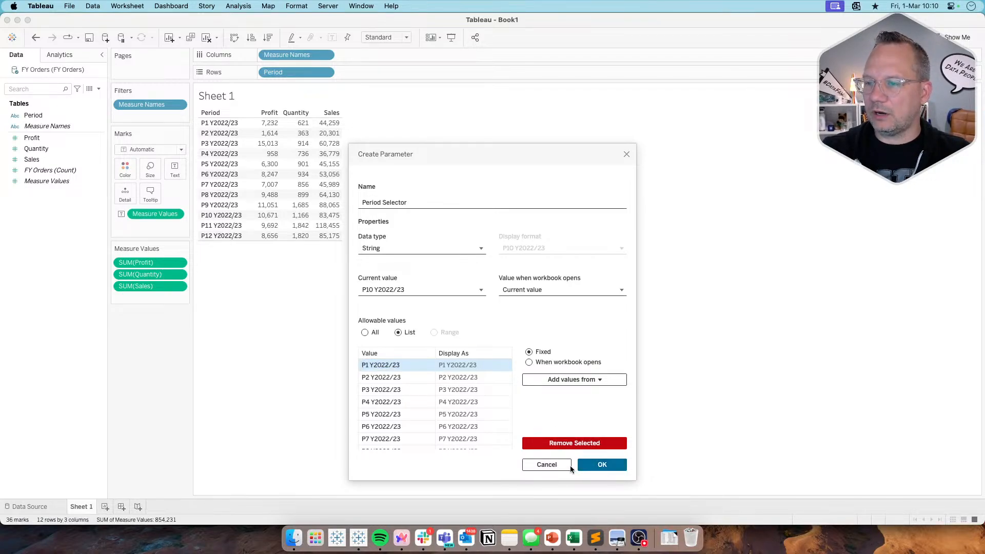
left_click(603, 465)
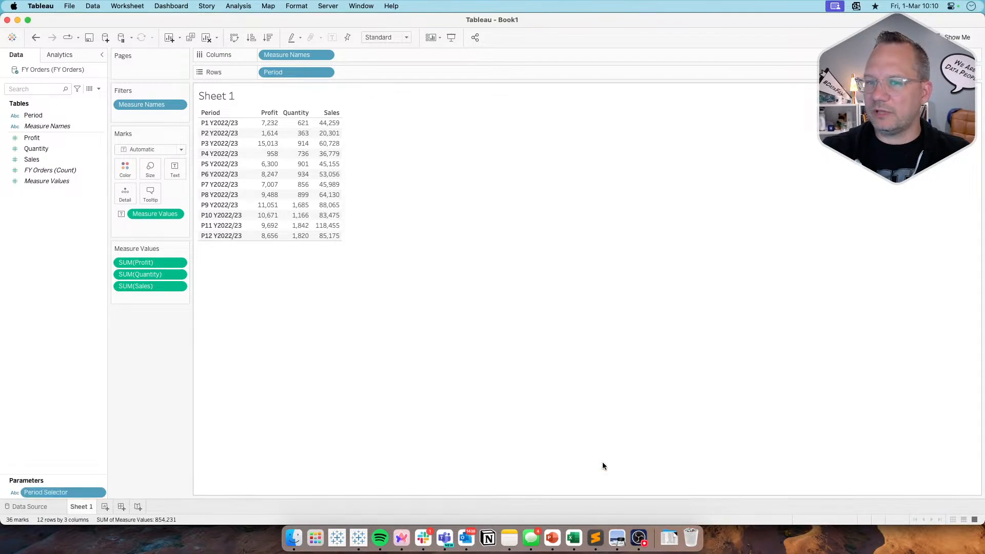
Start a new calculated field and name it "selected period"
right_click(62, 227)
left_click(80, 234)
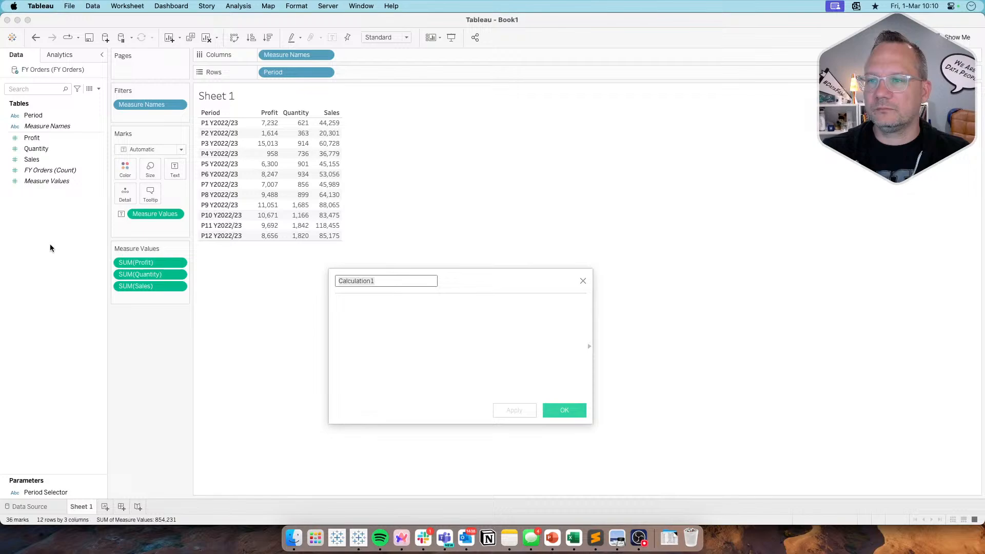
left_click(352, 315)
left_click(378, 286)
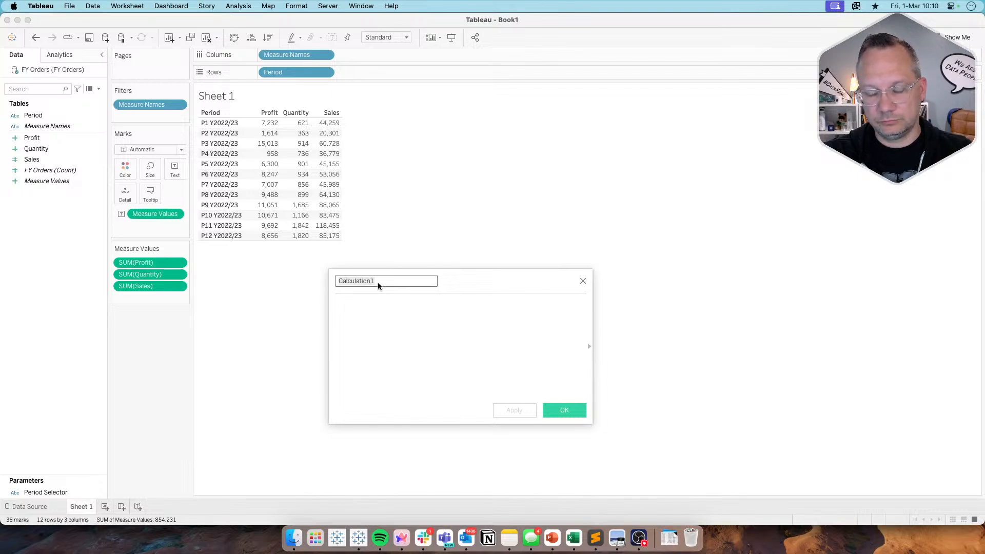
key("Tab")
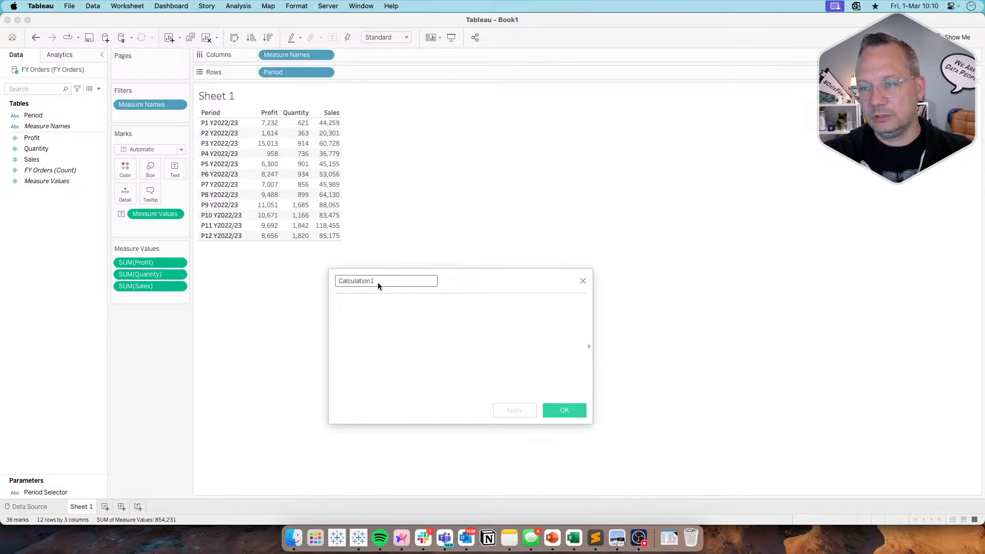
key("shift+Tab")
type("is")
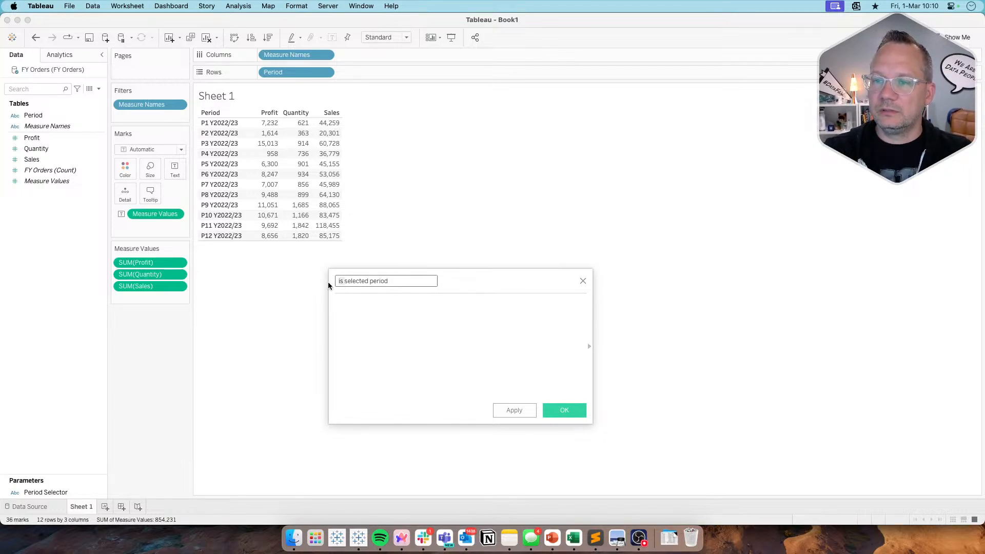
key("BackSpace")
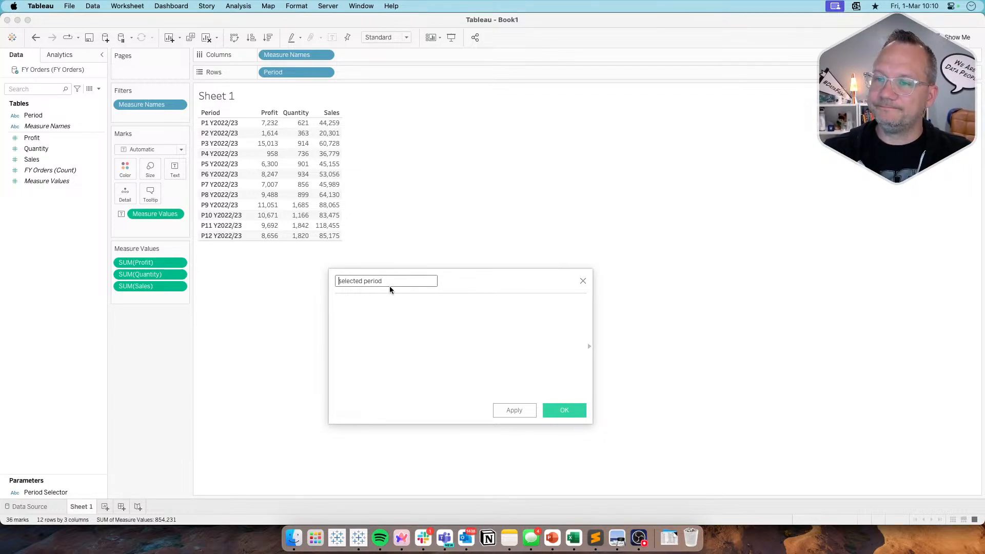
Enter the formula [Period]=[Period Selector] for the selected period field and save the calculation
left_click(387, 306)
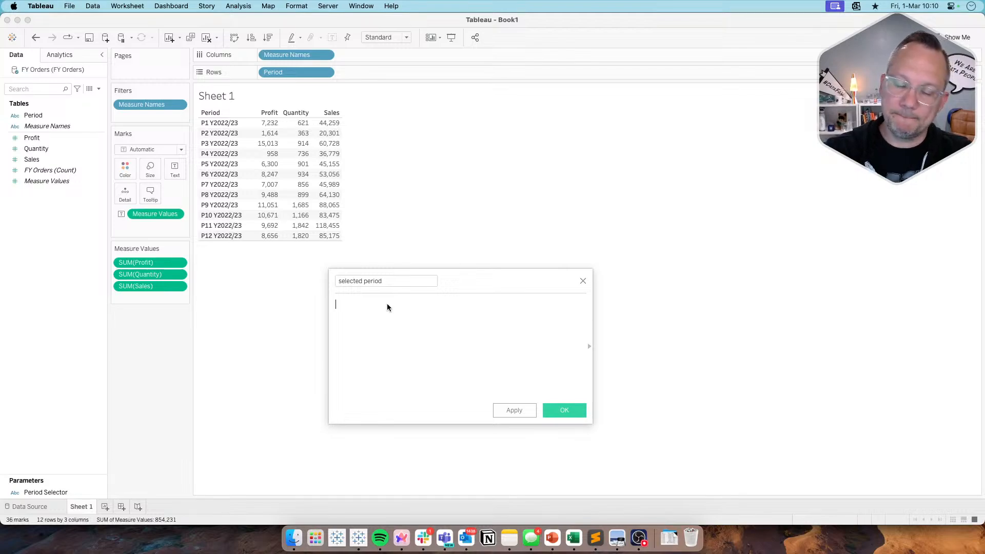
type("perio")
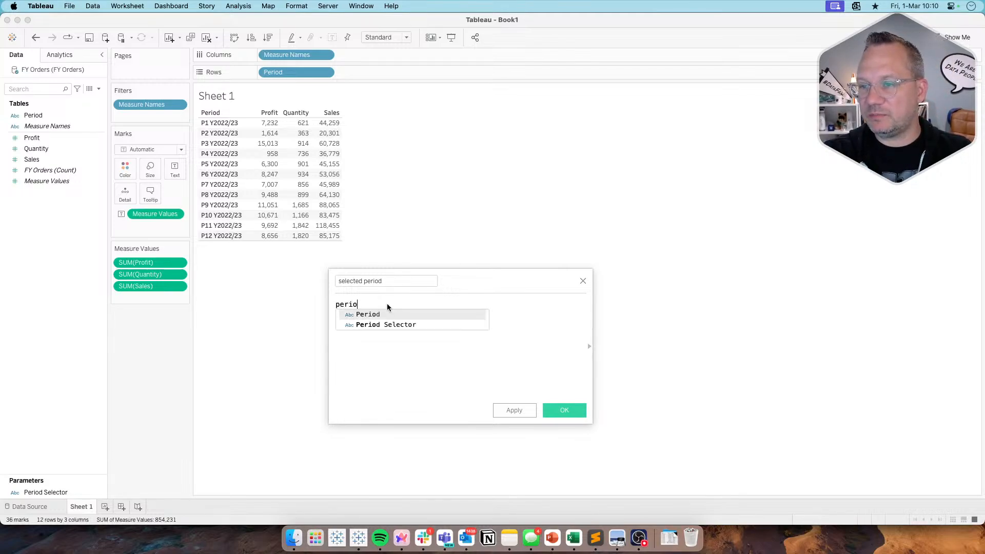
key("Return")
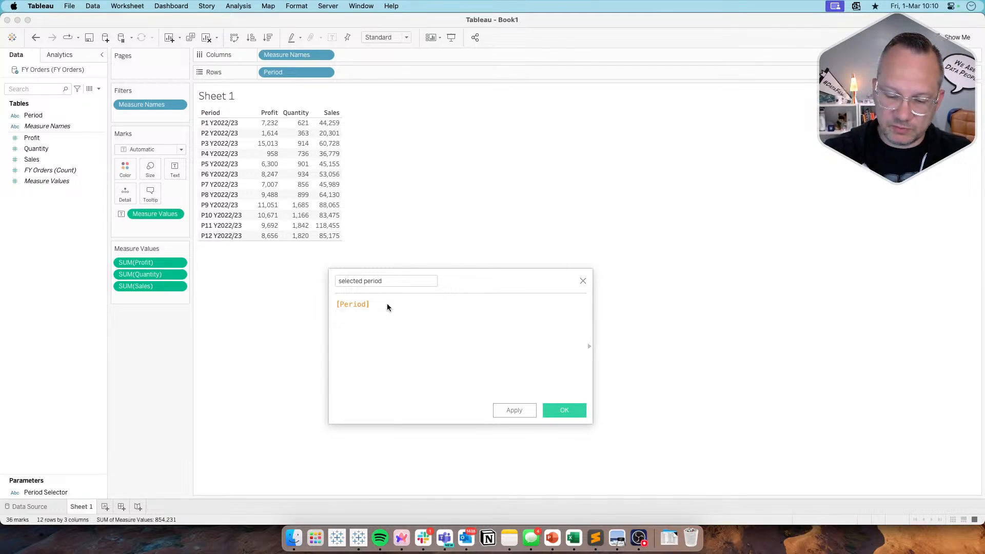
type("=per")
key("Down")
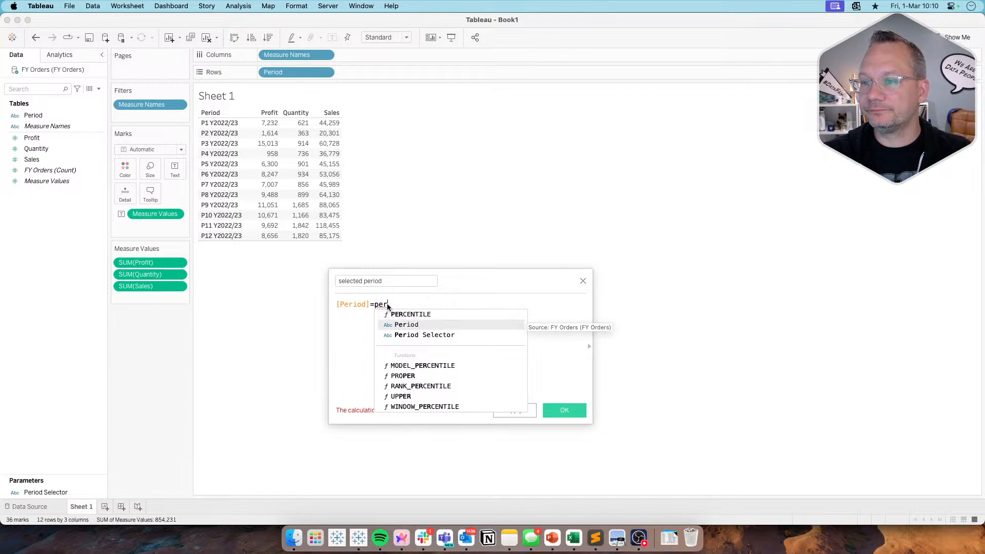
key("Return")
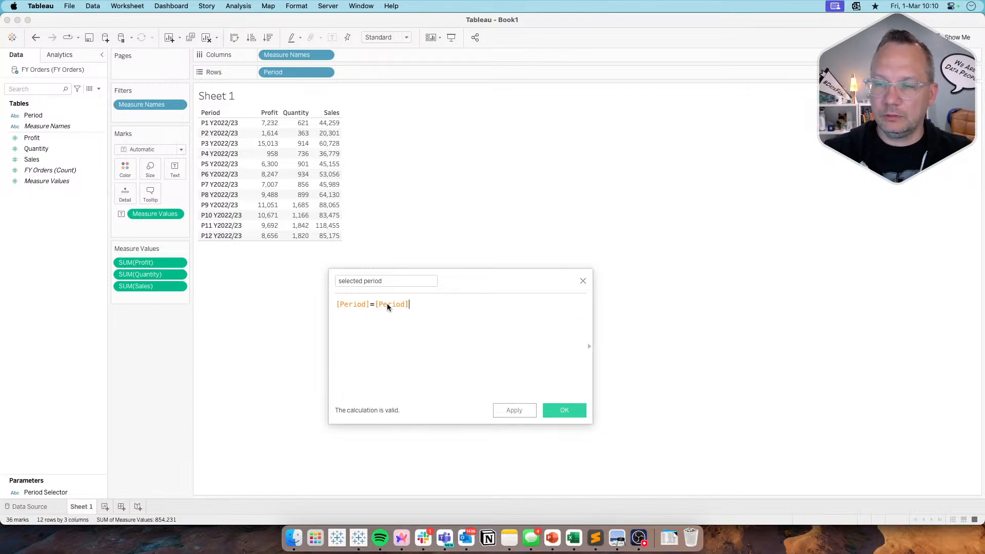
type("per")
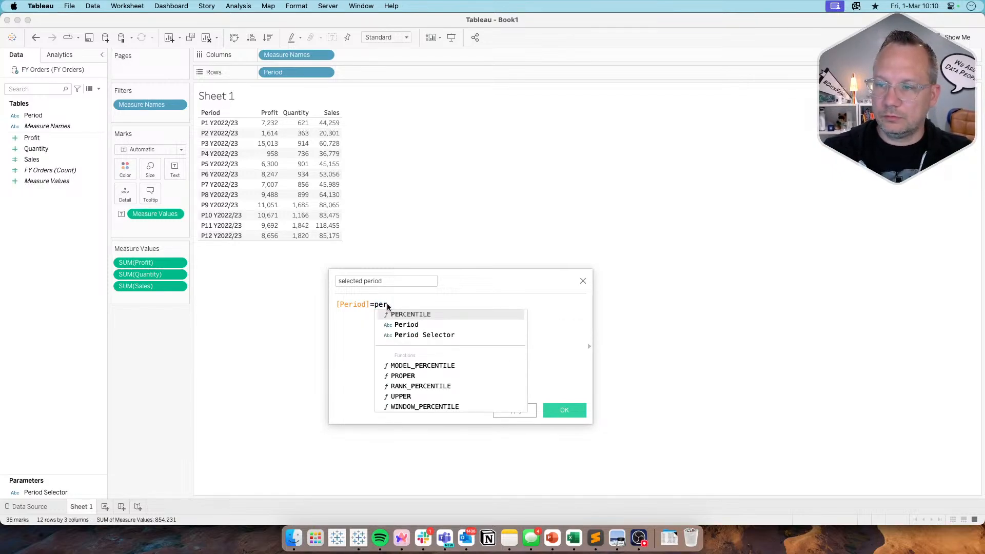
key("Down")
key("Down")
key("Return")
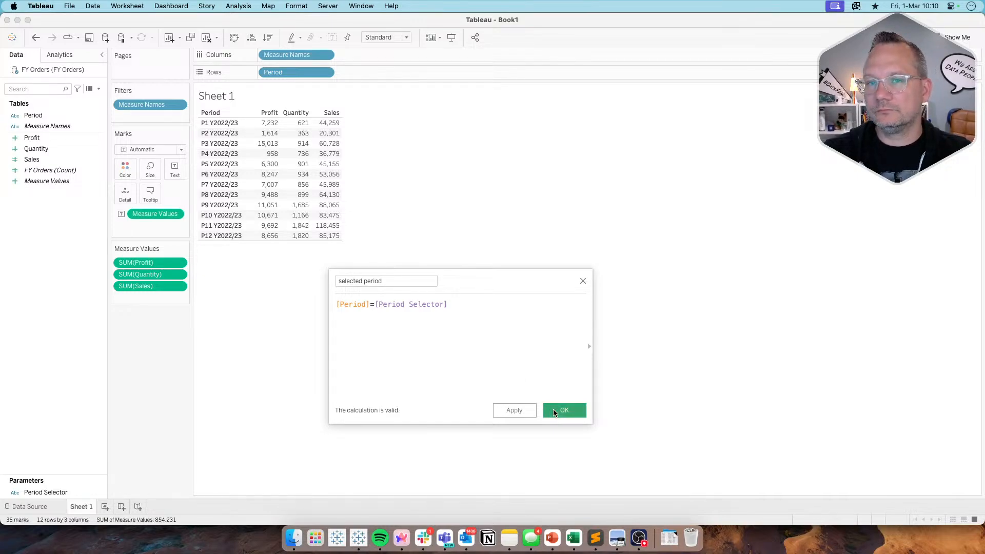
left_click(553, 409)
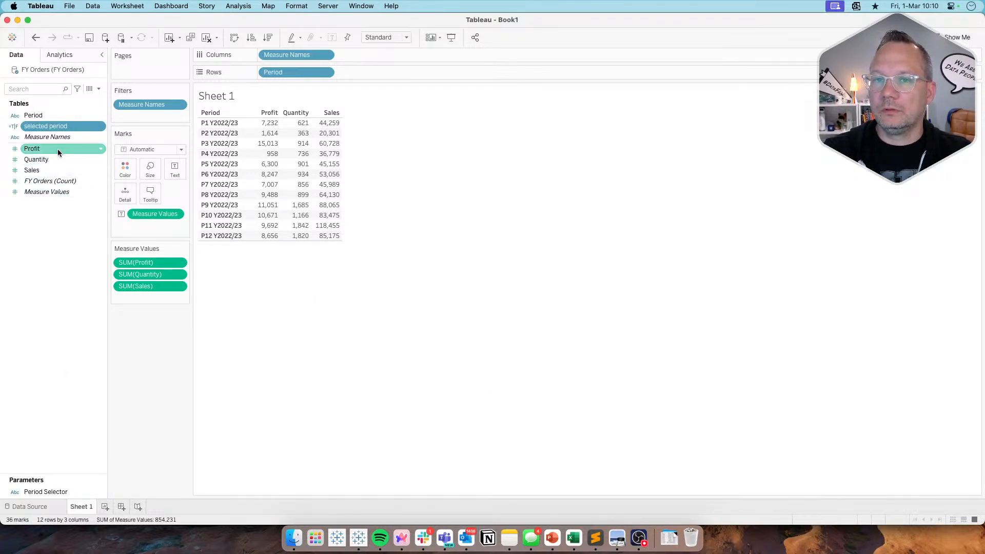
Start another calculated field and enter the [Period] field in its formula
right_click(51, 294)
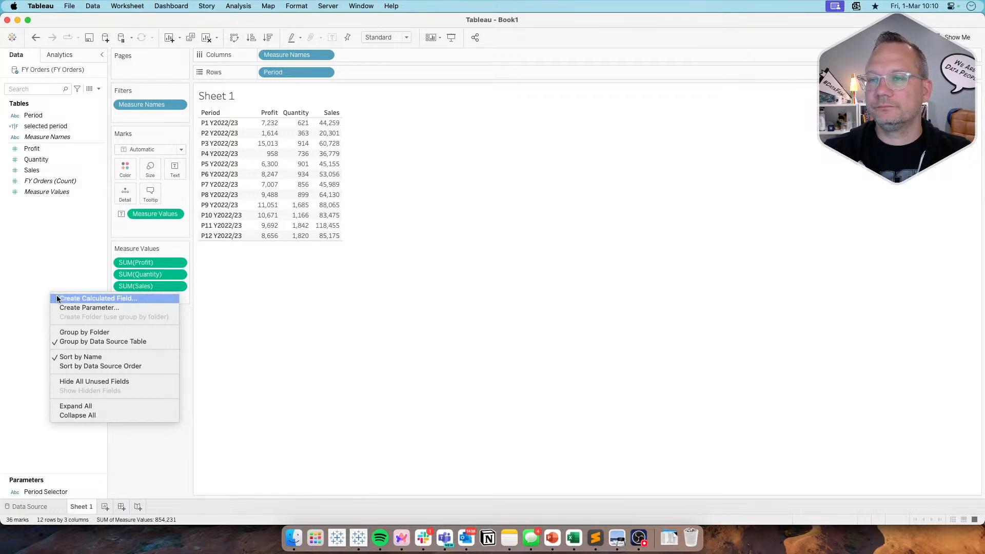
left_click(57, 298)
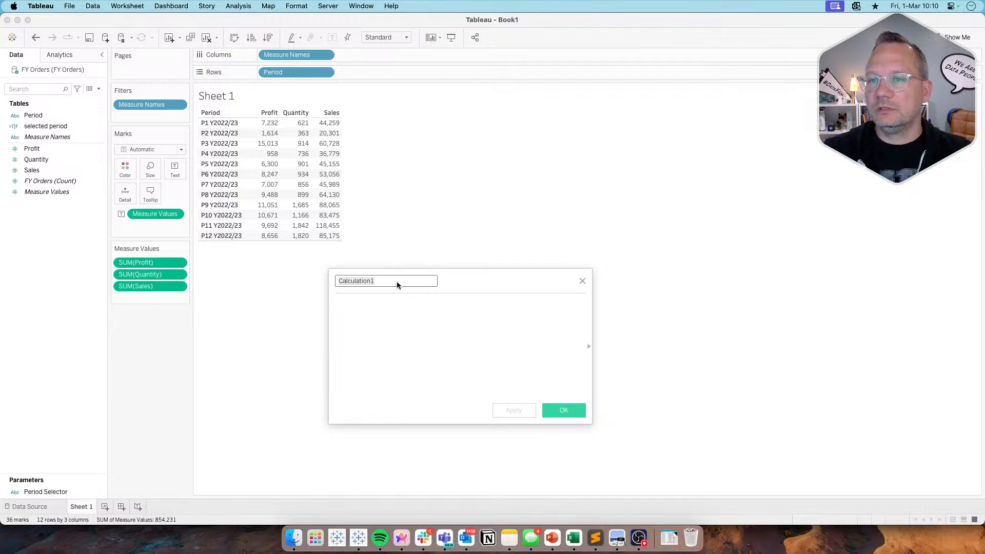
left_click(375, 321)
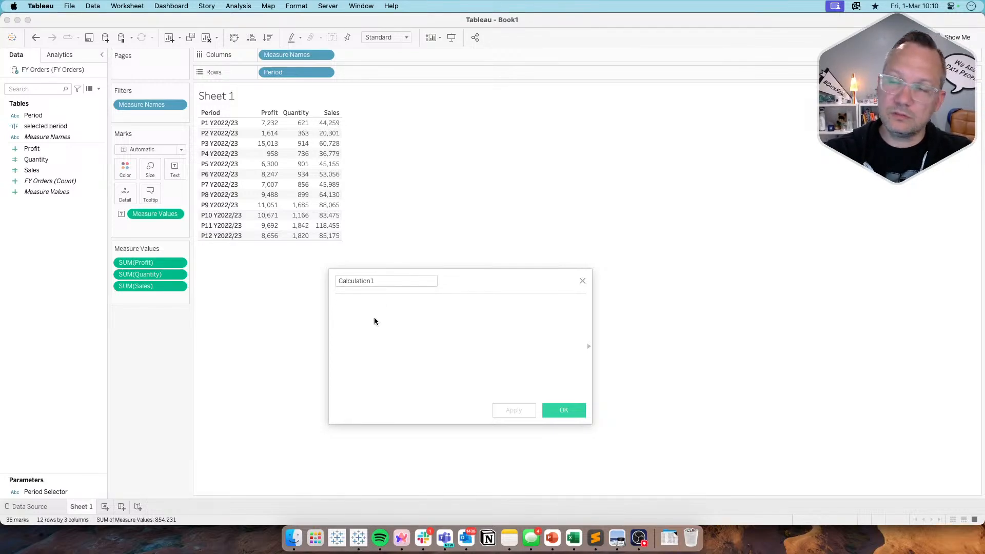
type("peio")
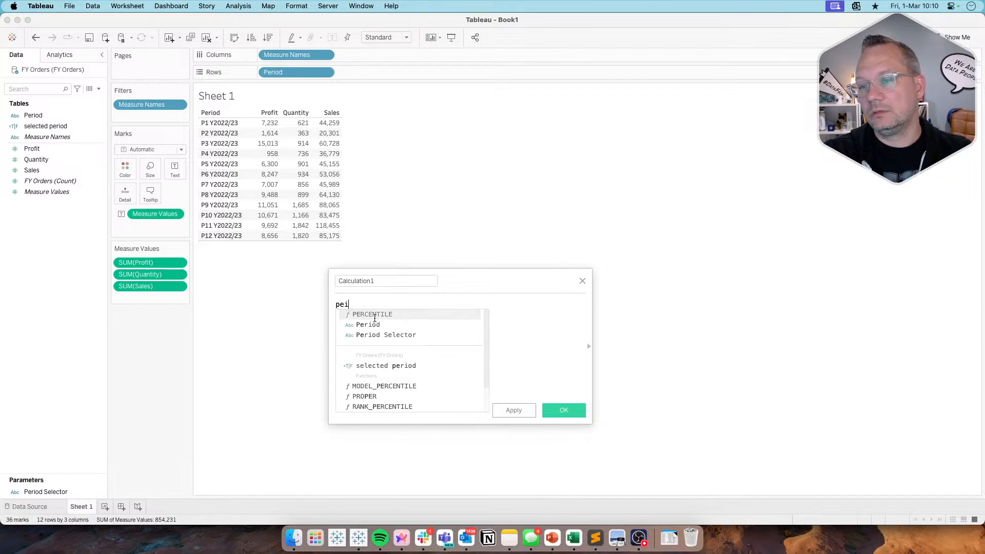
key("BackSpace")
key("BackSpace")
key("BackSpace")
type("erio")
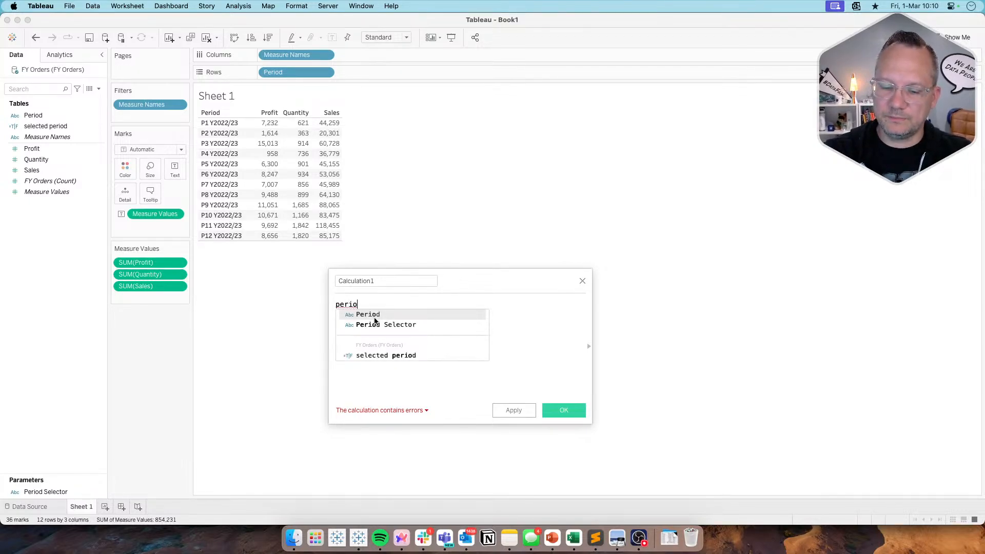
left_click(375, 316)
type("=")
key("BackSpace")
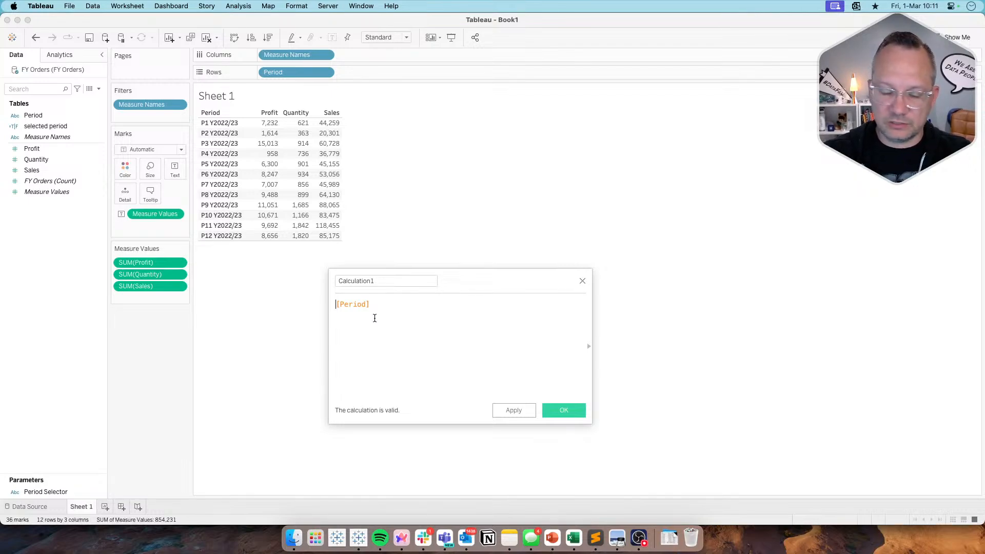
Wrap [Period] in a lookup function with an offset of -1, giving lookup([Period],-1)
type("look")
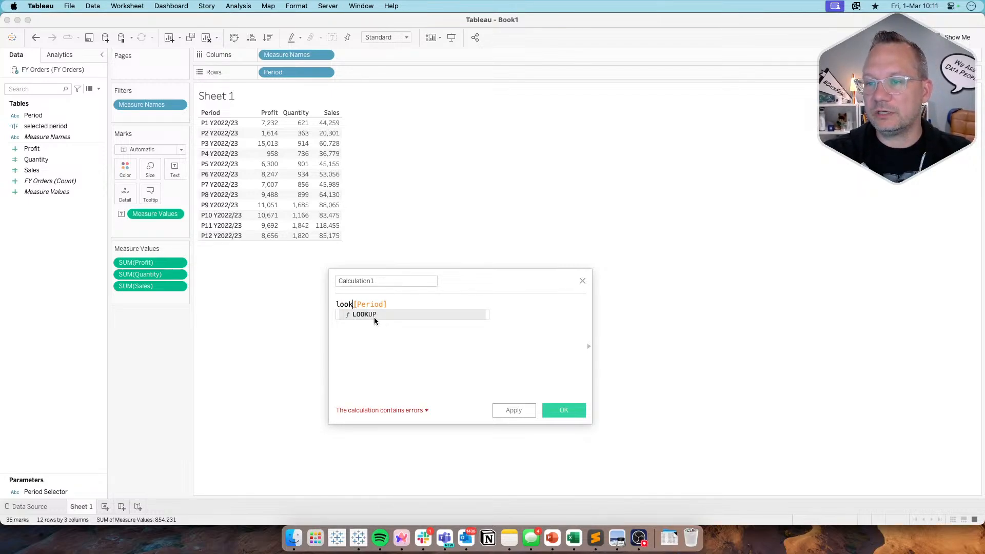
type("up( [Period]")
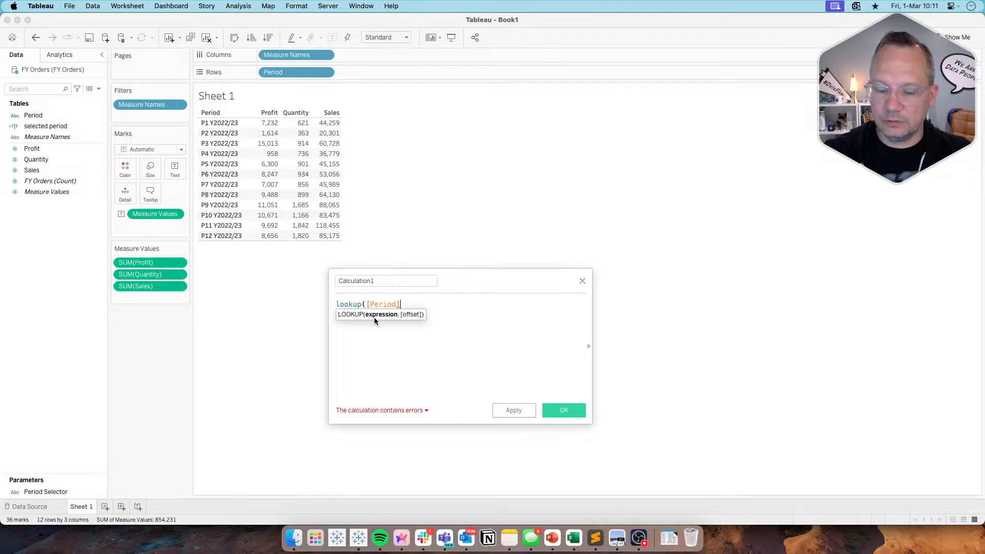
type(",")
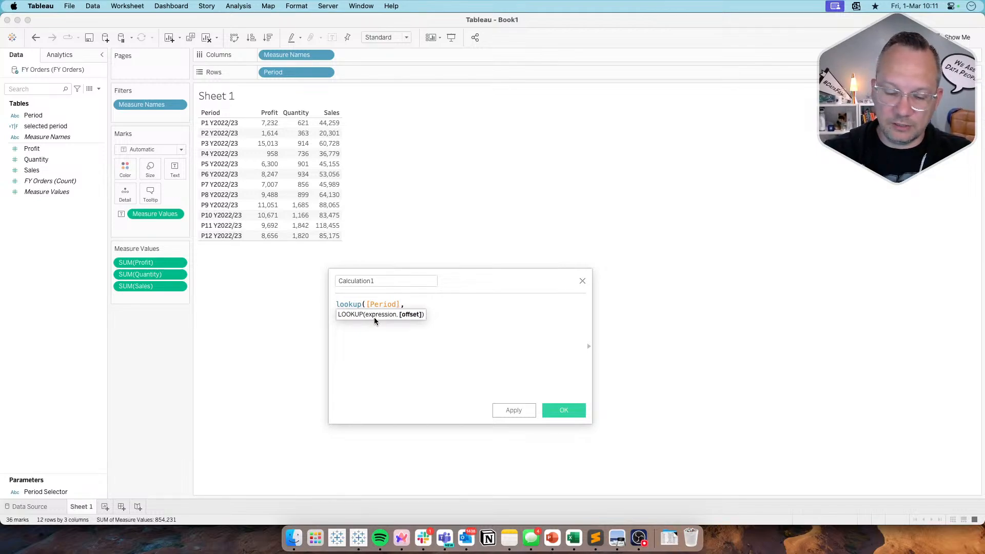
type("-1)")
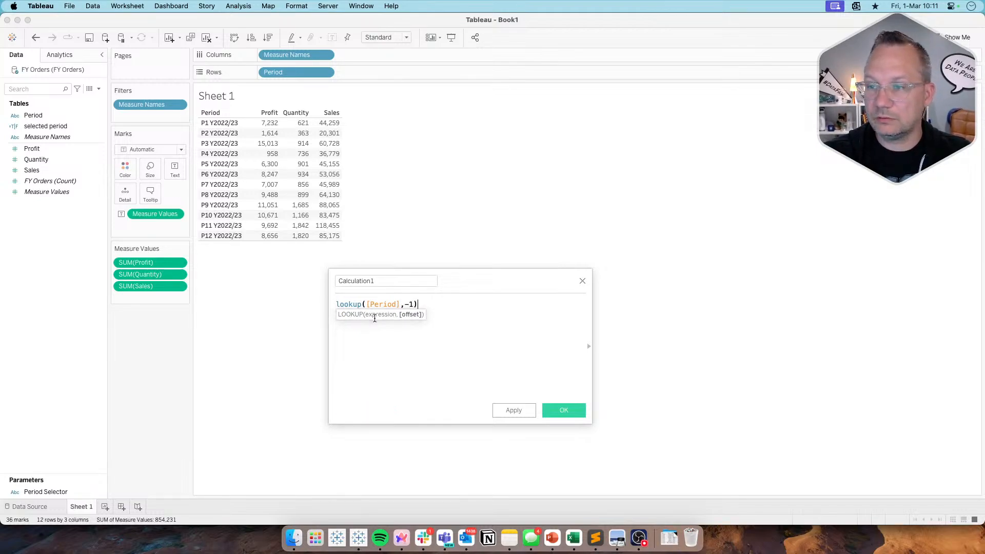
type("=")
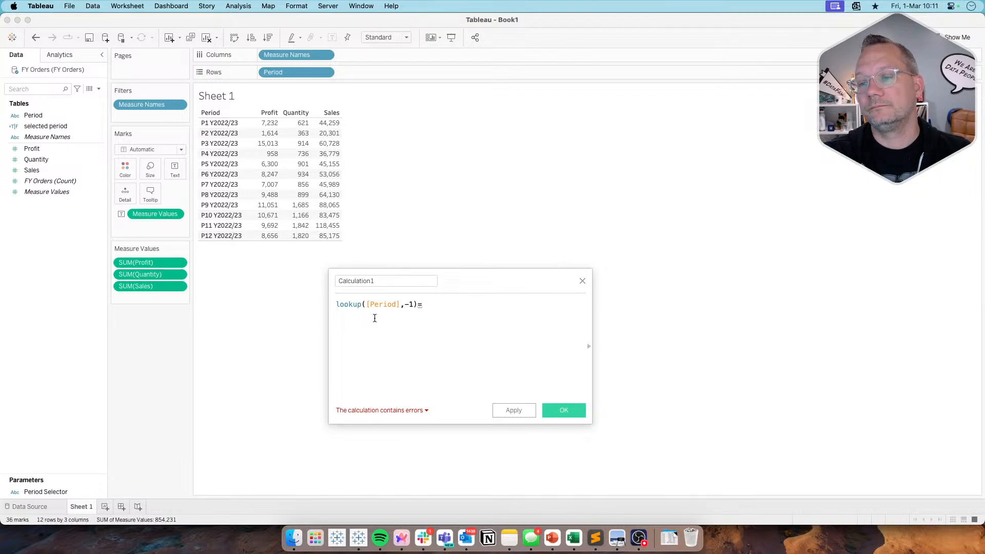
key("BackSpace")
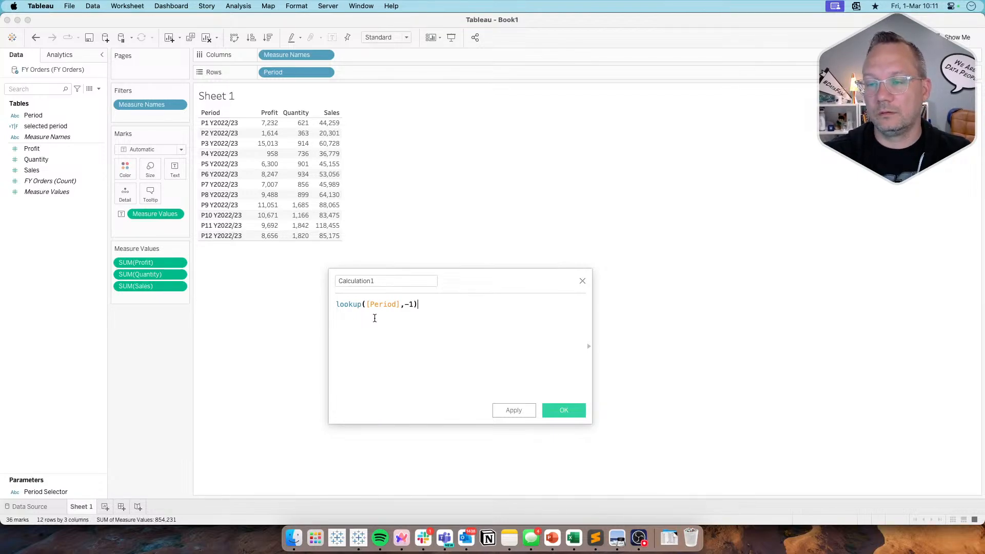
Start the formula with an if [selected period] condition on a line above the lookup expression
type("if")
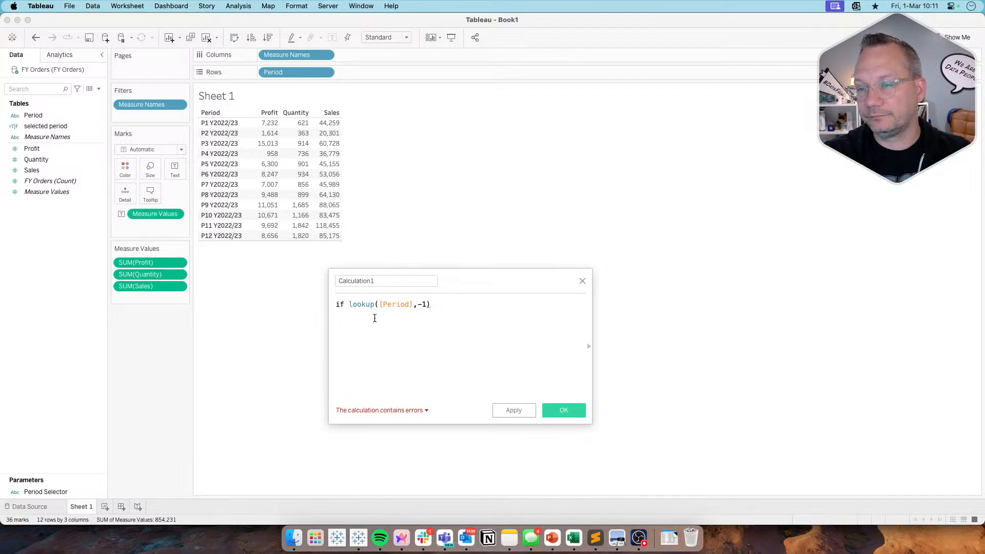
left_click(374, 318)
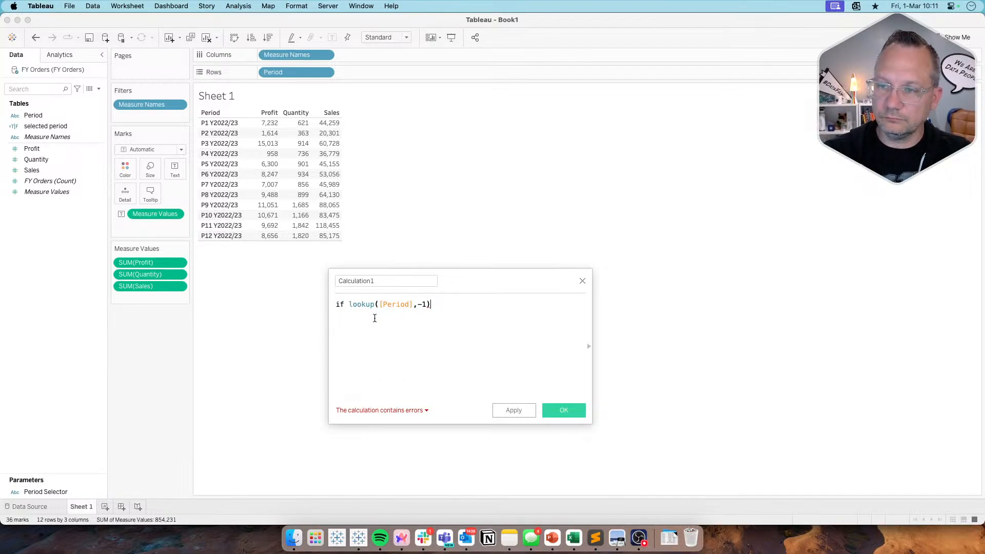
key("Left")
left_click(350, 304)
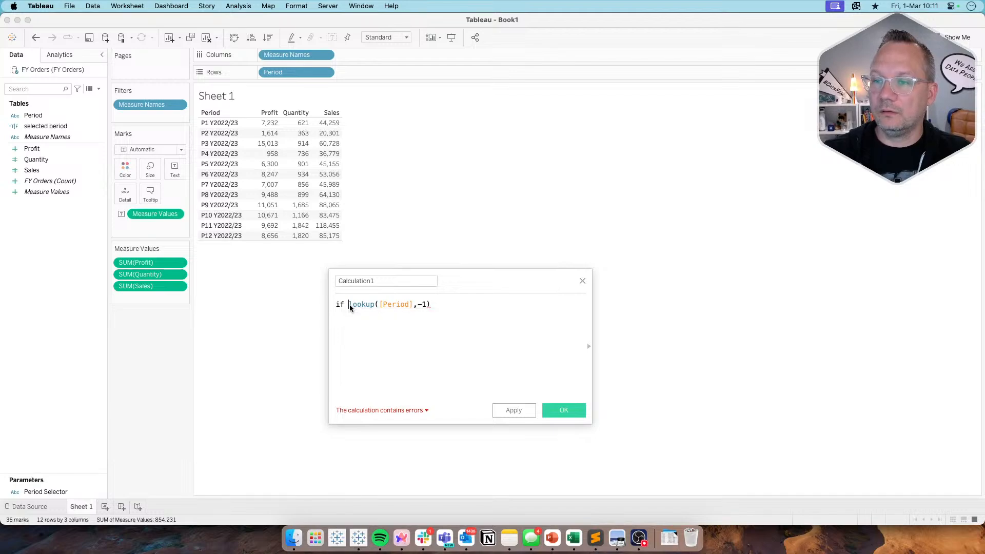
key("Return")
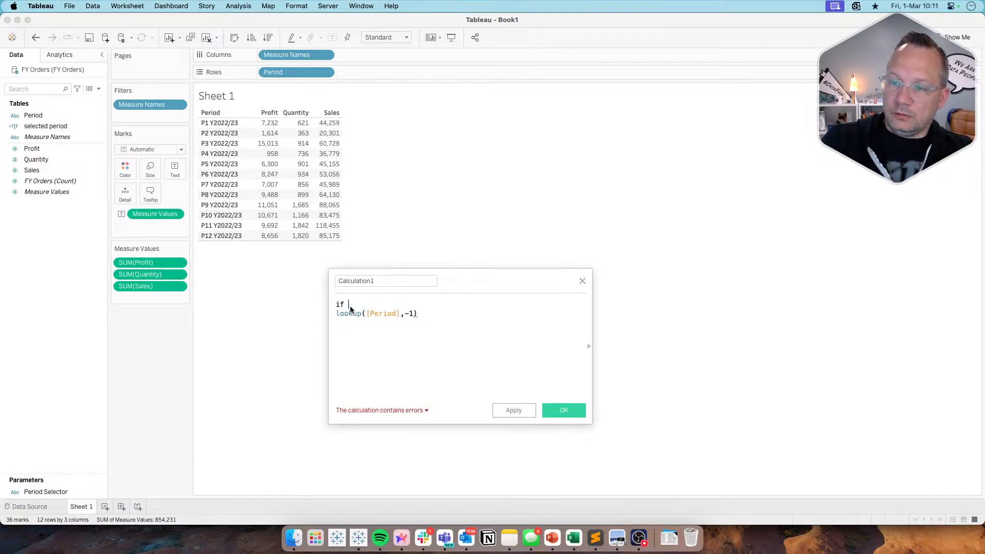
left_click(351, 306)
type("sele")
key("Return")
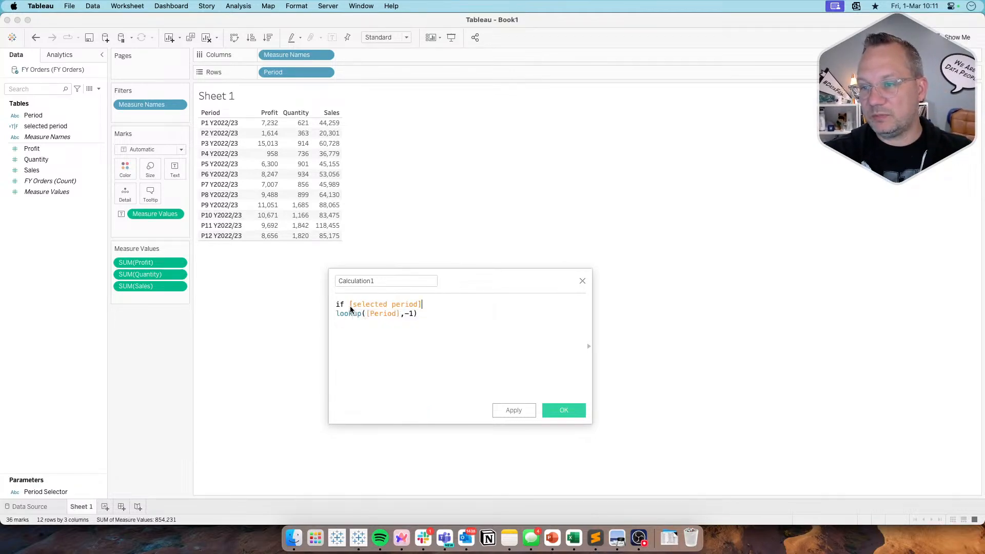
Complete the condition line with then [Period], replacing the mistaken Period Selector reference
type("then period")
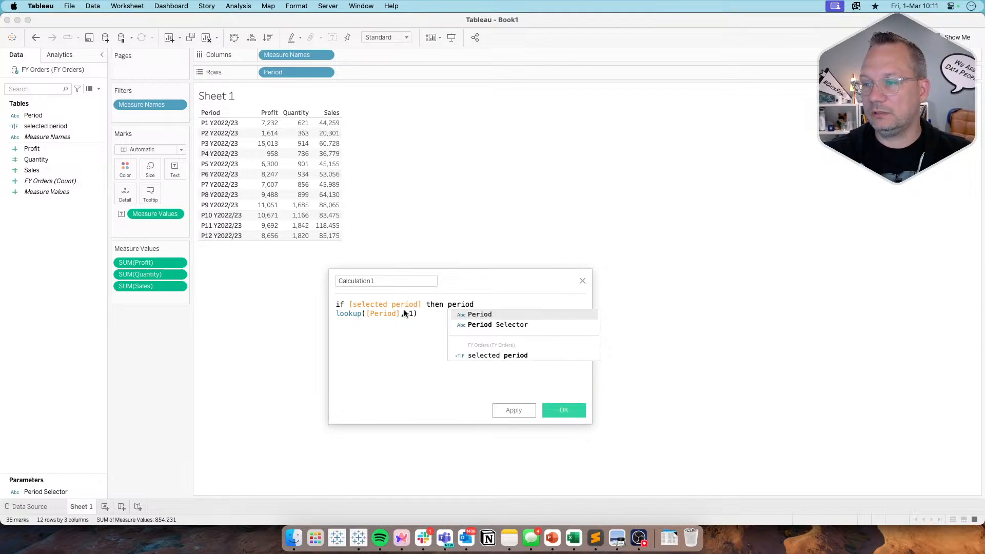
key("Down")
key("Return")
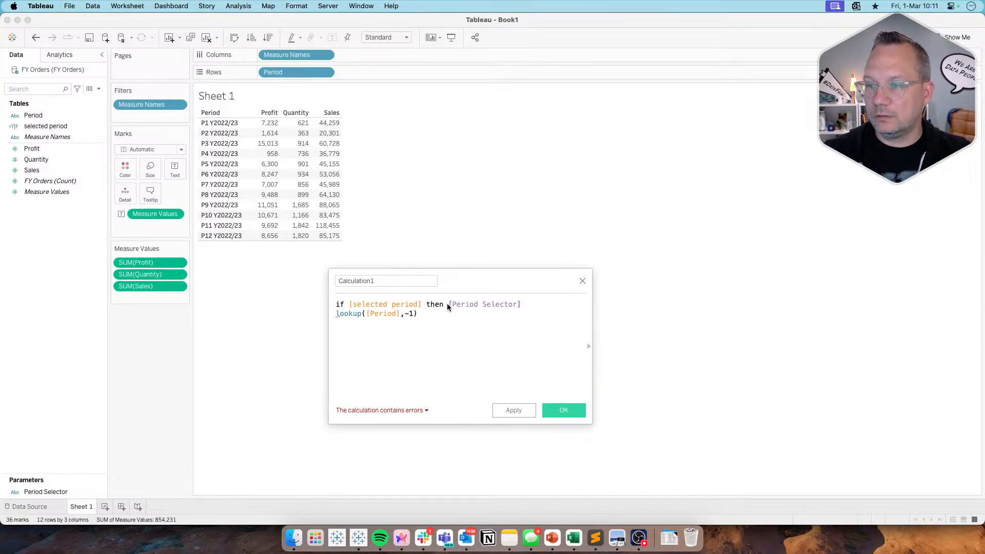
type("period")
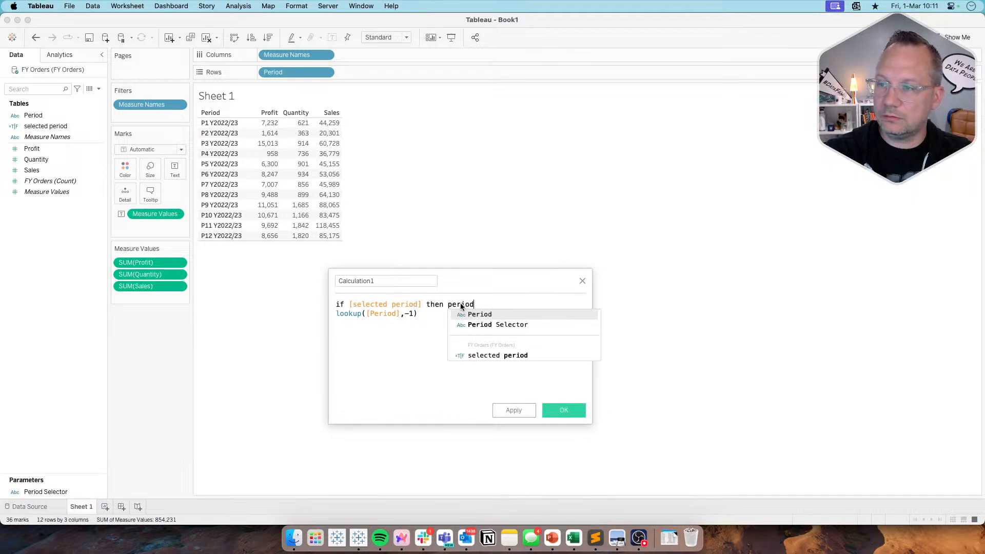
key("Return")
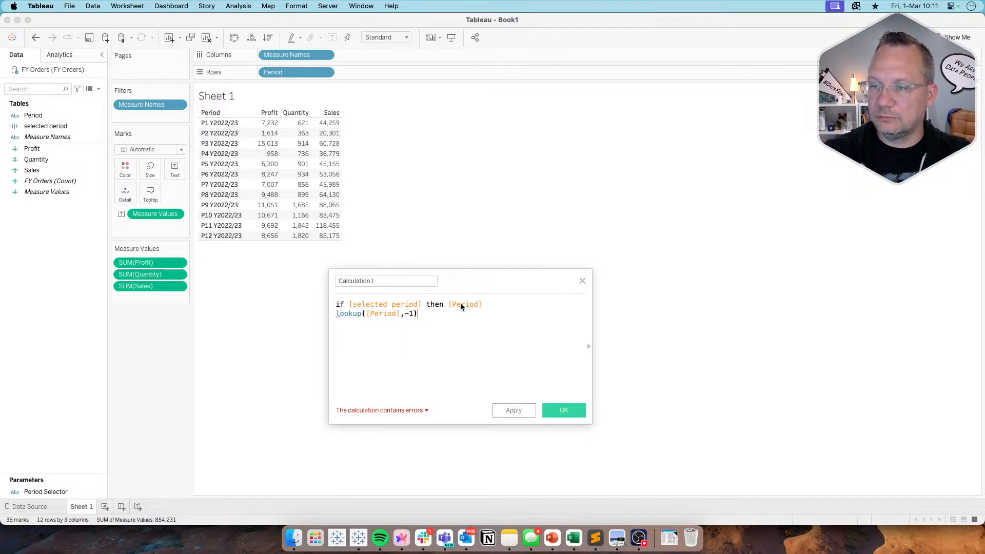
key("Return")
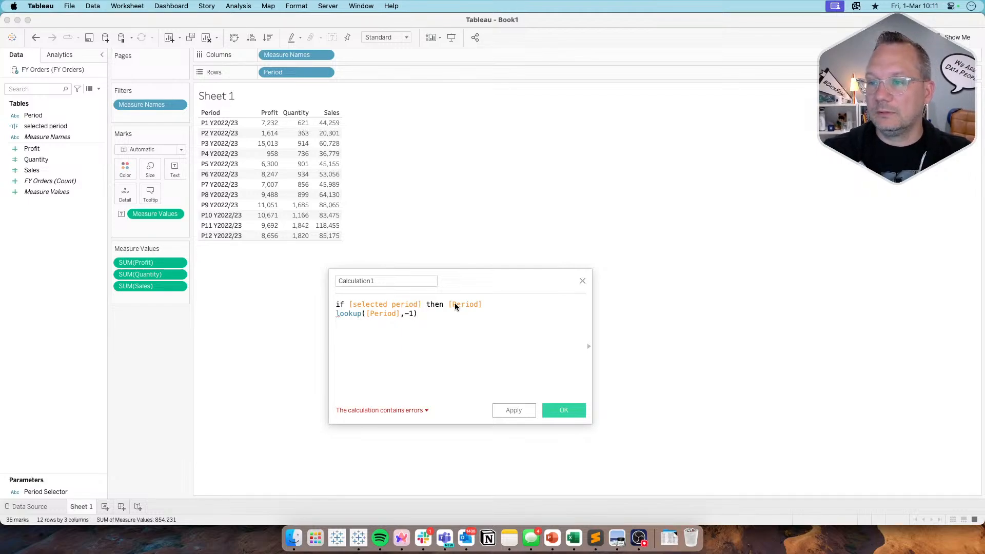
Try starting an elseif branch in front of the lookup expression and remove it again
type("elseif")
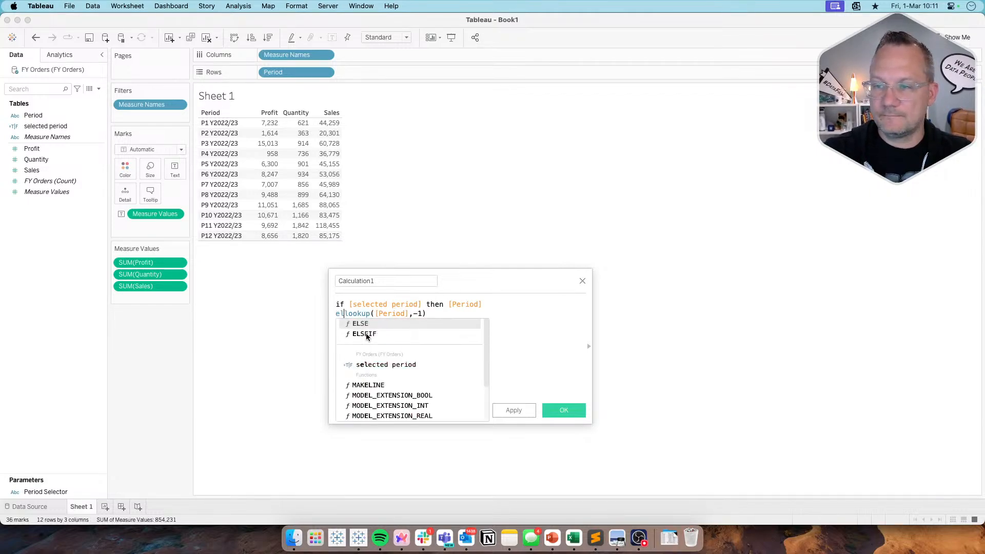
key("BackSpace")
key("BackSpace")
key("BackSpace")
key("BackSpace")
key("BackSpace")
key("BackSpace")
key("BackSpace")
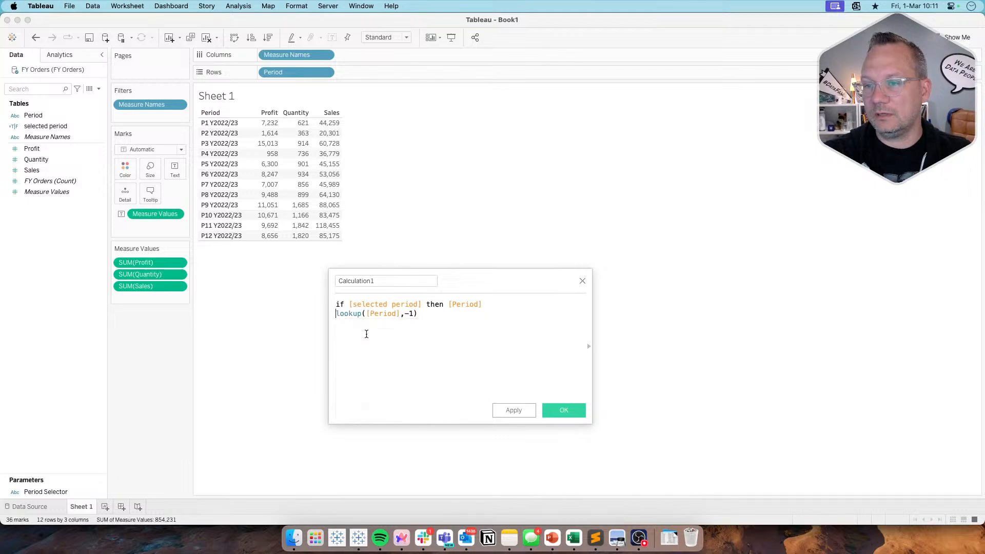
Clear the calculation's entire formula, including the if condition and the lookup line
key("super+Right")
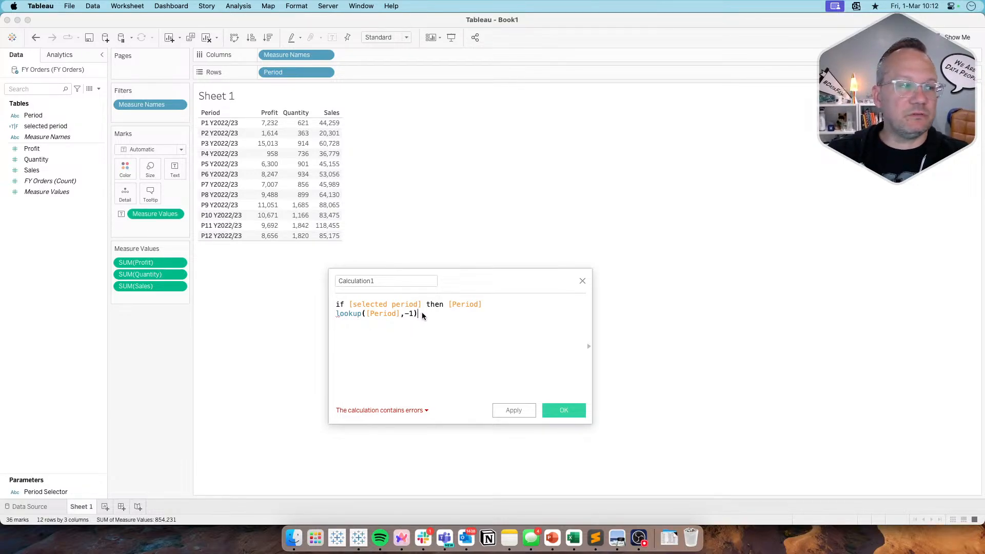
left_click_drag(422, 312, 327, 317)
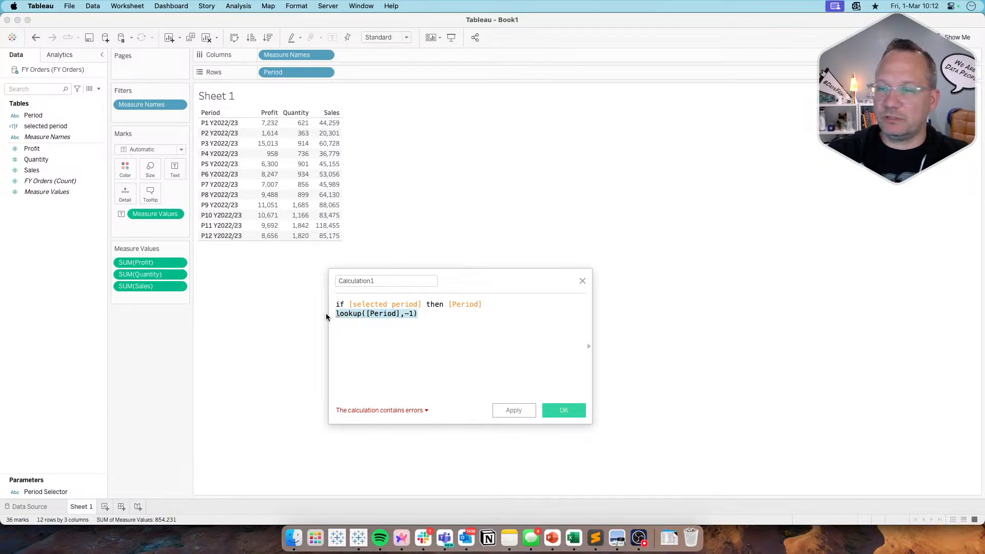
left_click(454, 322)
left_click_drag(445, 314, 330, 293)
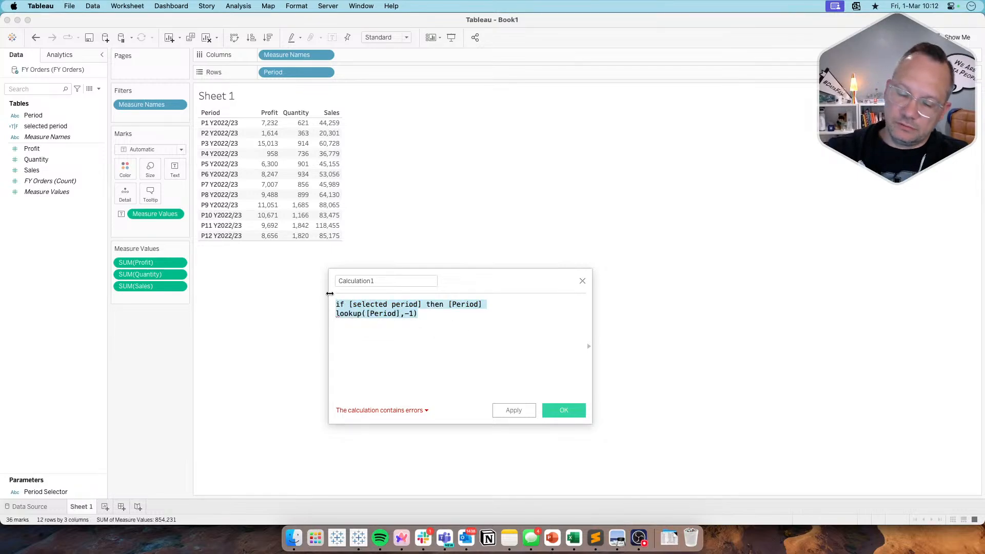
key("BackSpace")
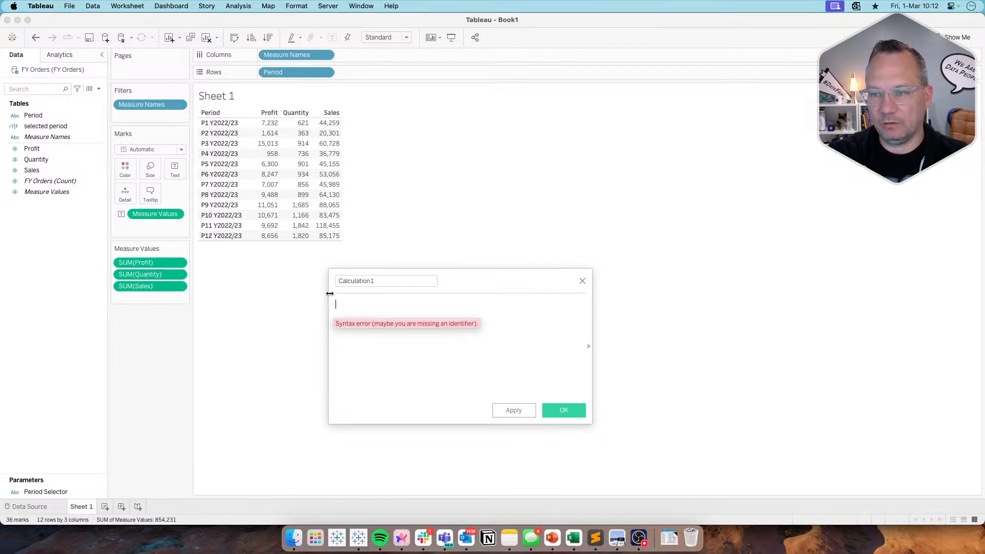
Enter the formula if [selected period] then LOOKUP([Period],-1) end in the empty calculation
type("if [selected period]")
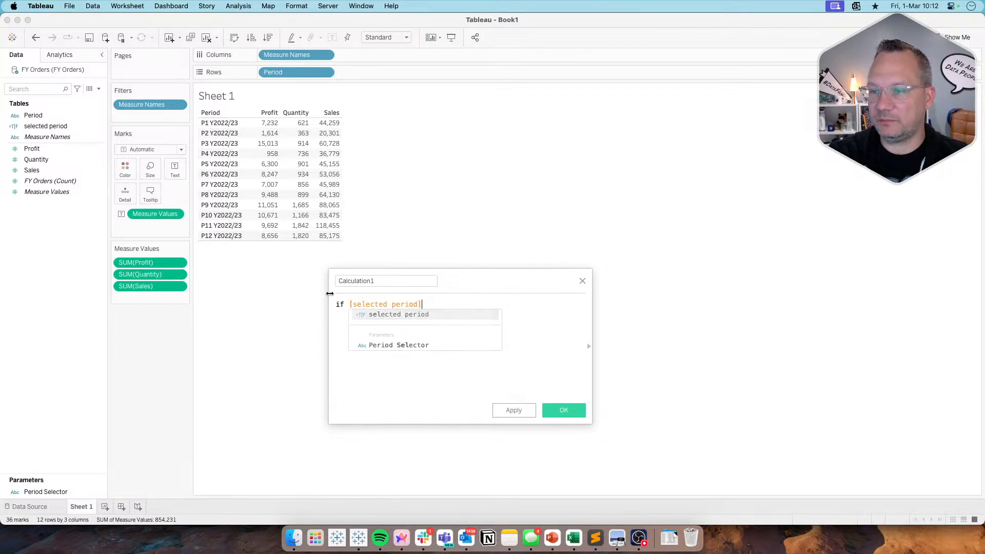
key("Return")
type("the")
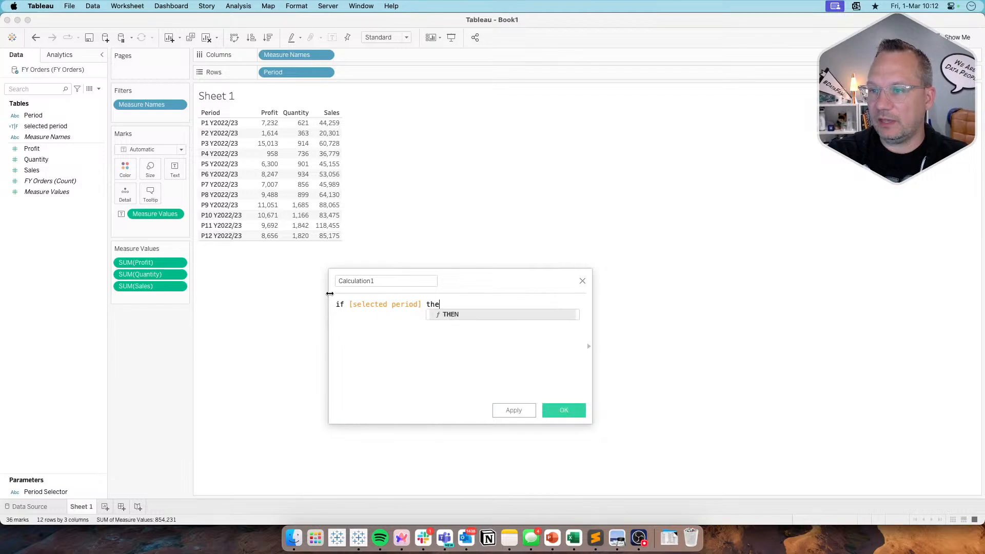
type("n lookup")
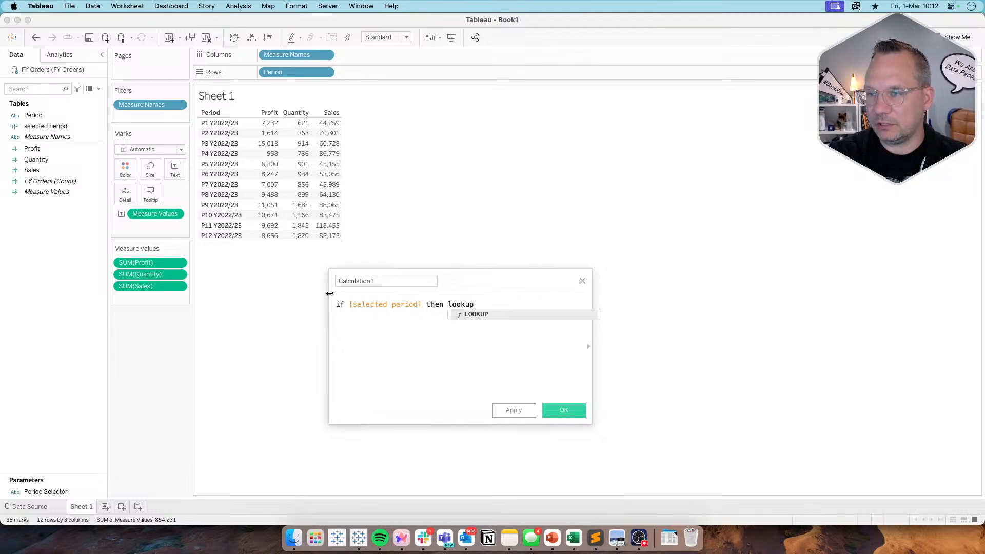
key("Return")
type("period")
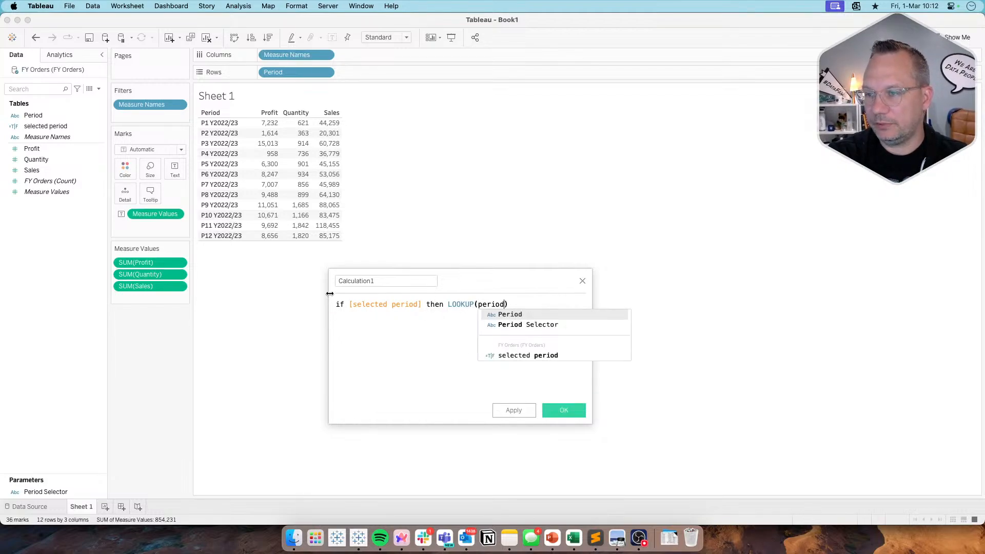
key("Return")
type(",")
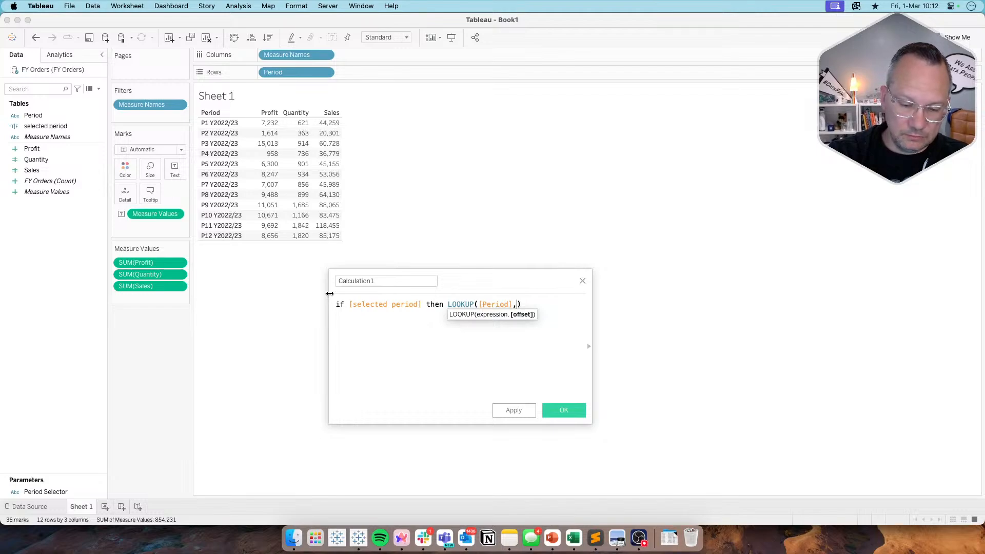
type("-1")
key("Right")
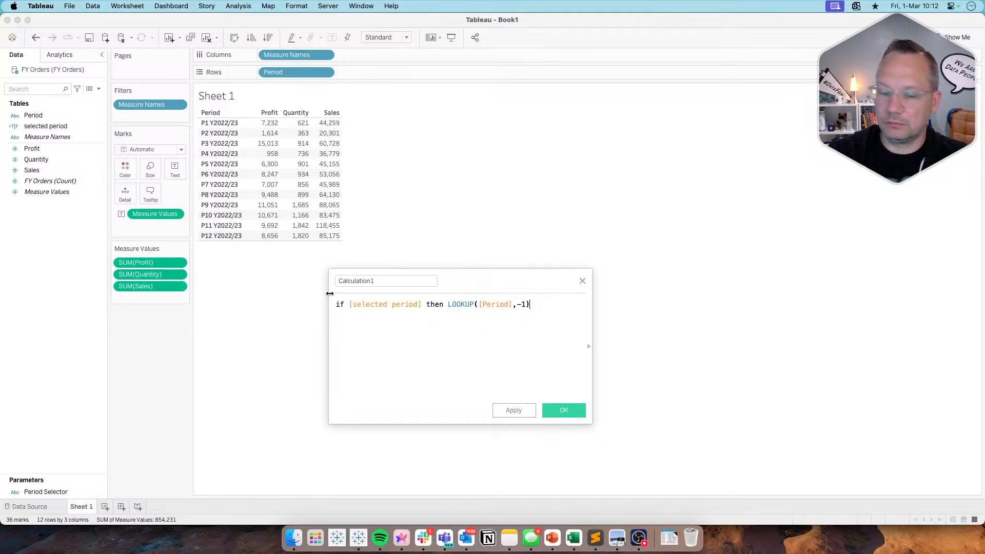
type("end")
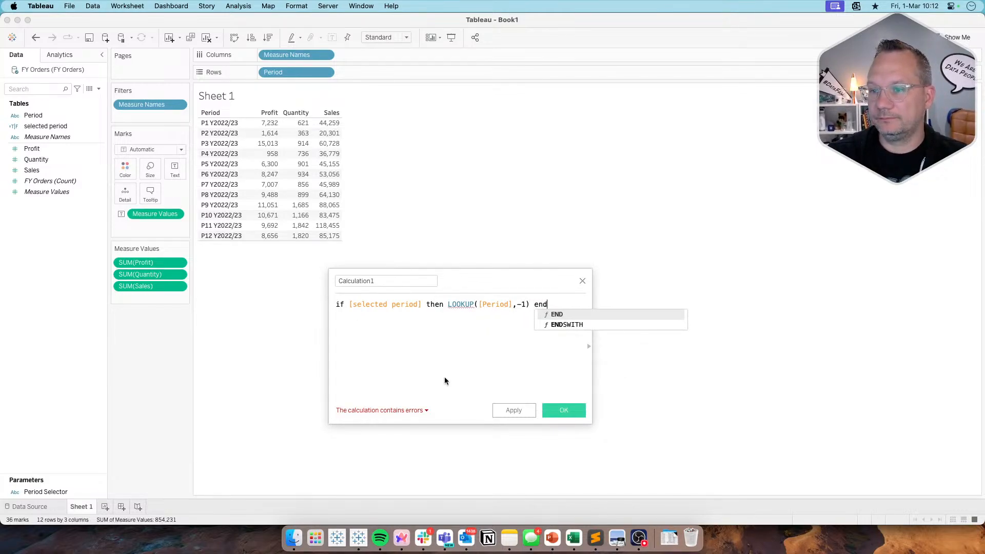
left_click(444, 378)
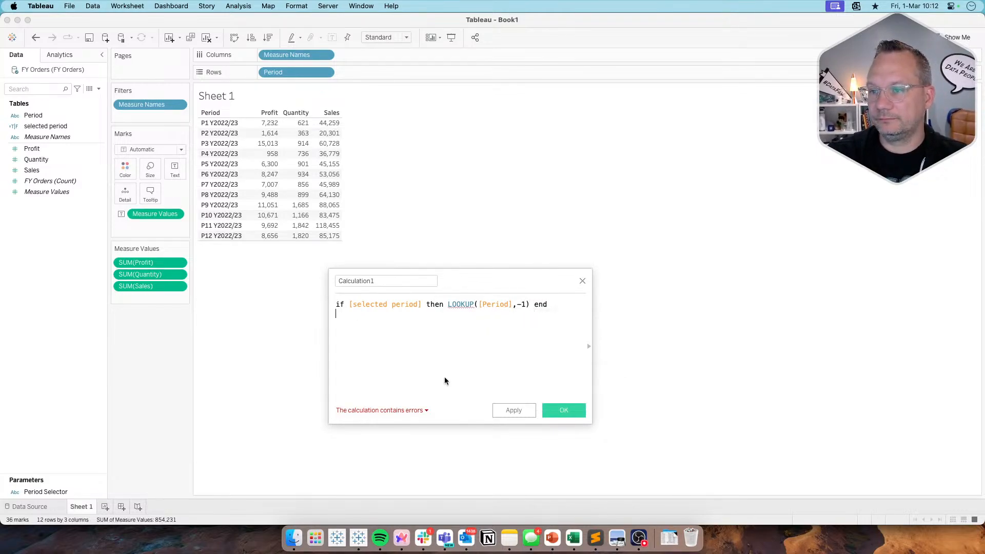
Try wrapping [Period] in attr() inside the LOOKUP function and undo the change
left_click(477, 305)
type("attr")
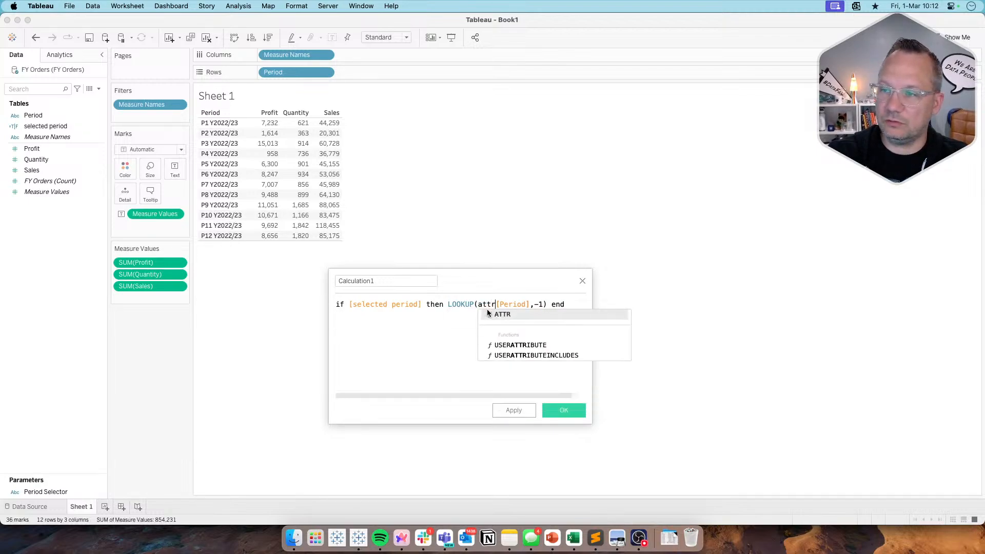
type("(")
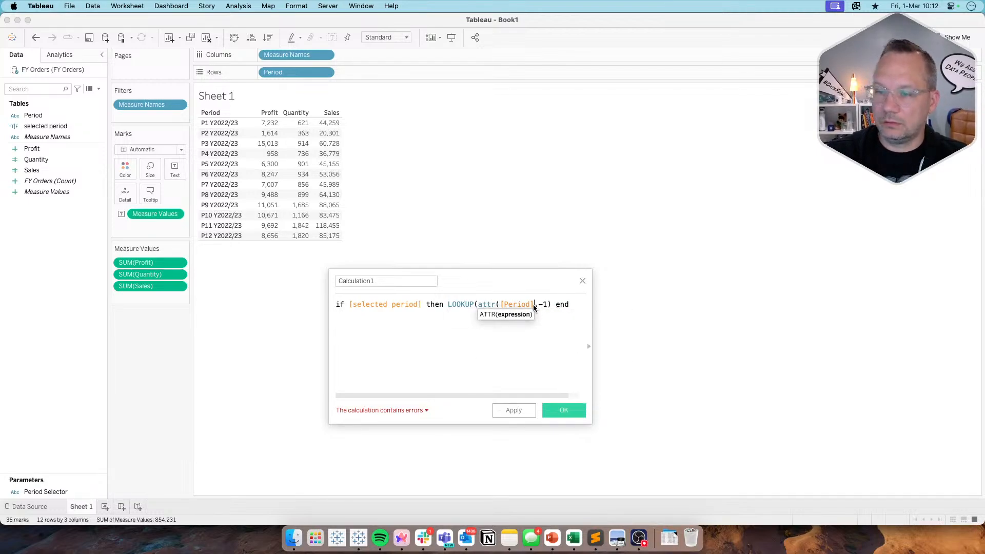
left_click(533, 306)
type(")")
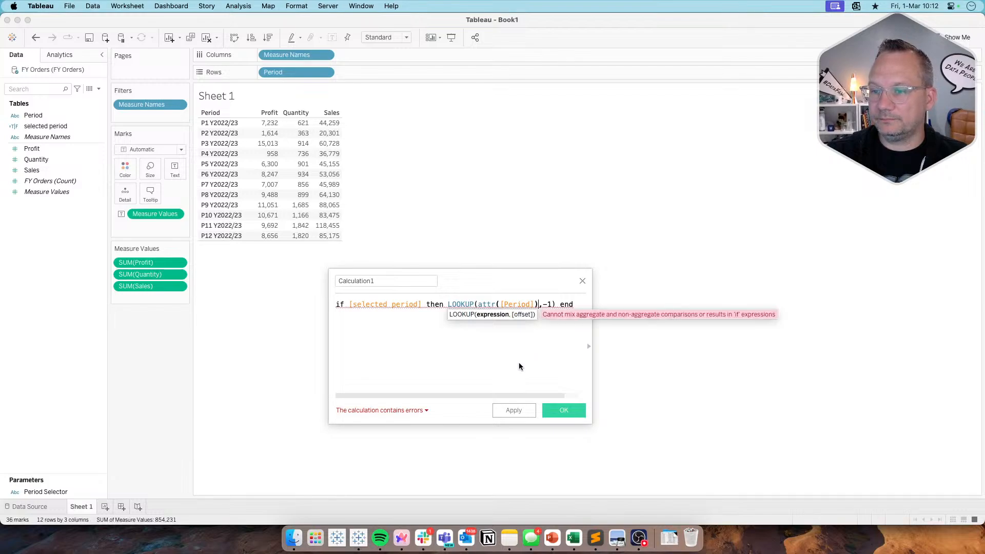
left_click(519, 363)
key("super+z")
key("super+z")
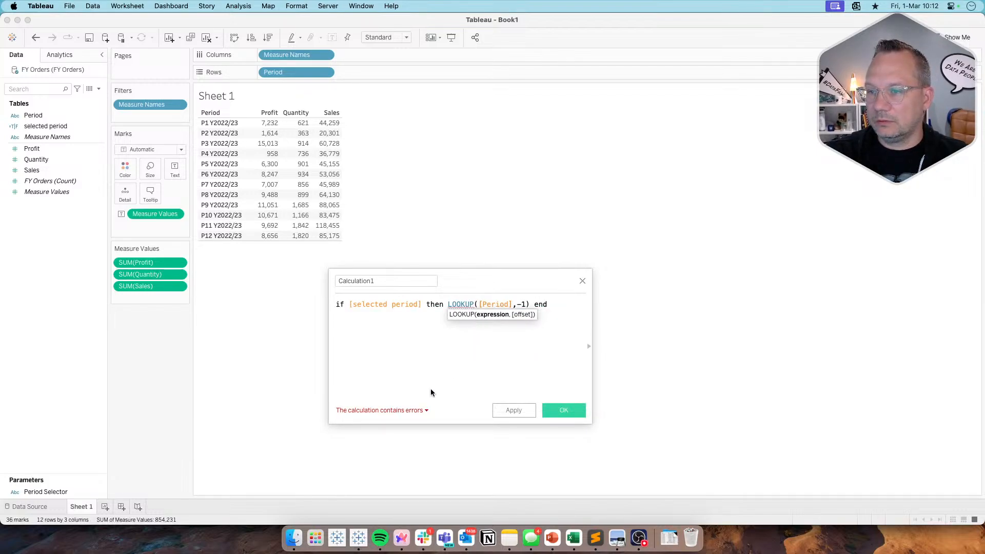
Check the calculation error's details and wrap [Period] in attr() inside the LOOKUP function
left_click(405, 410)
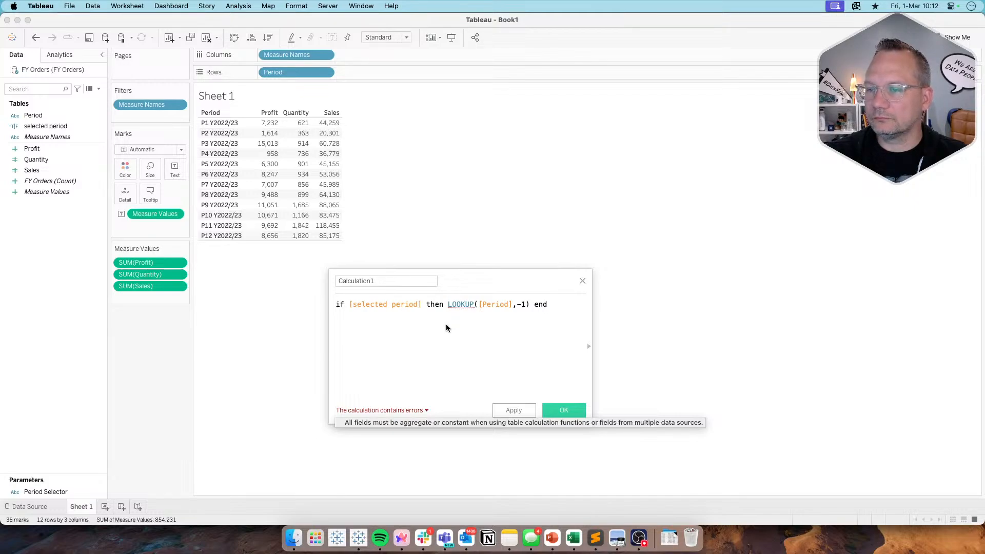
left_click(475, 316)
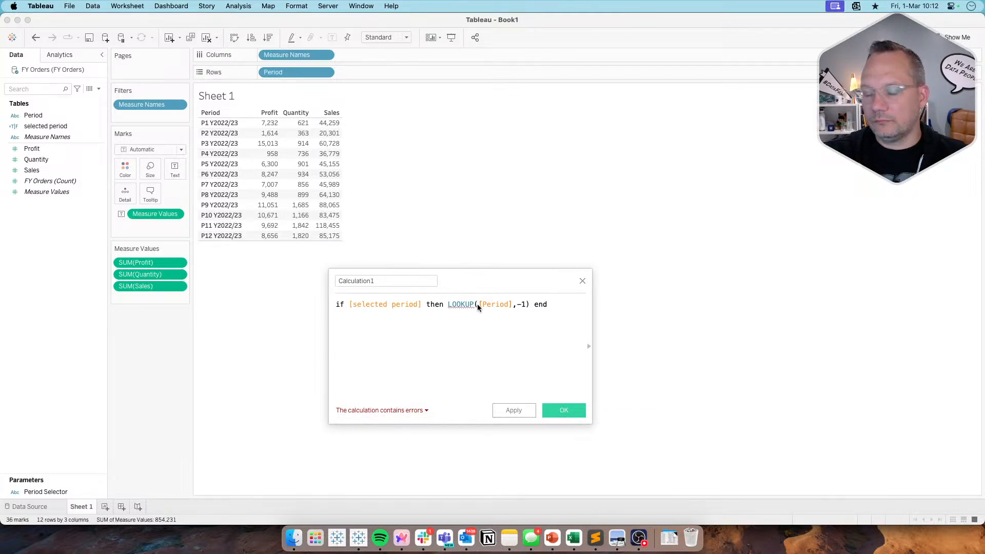
type("attr(")
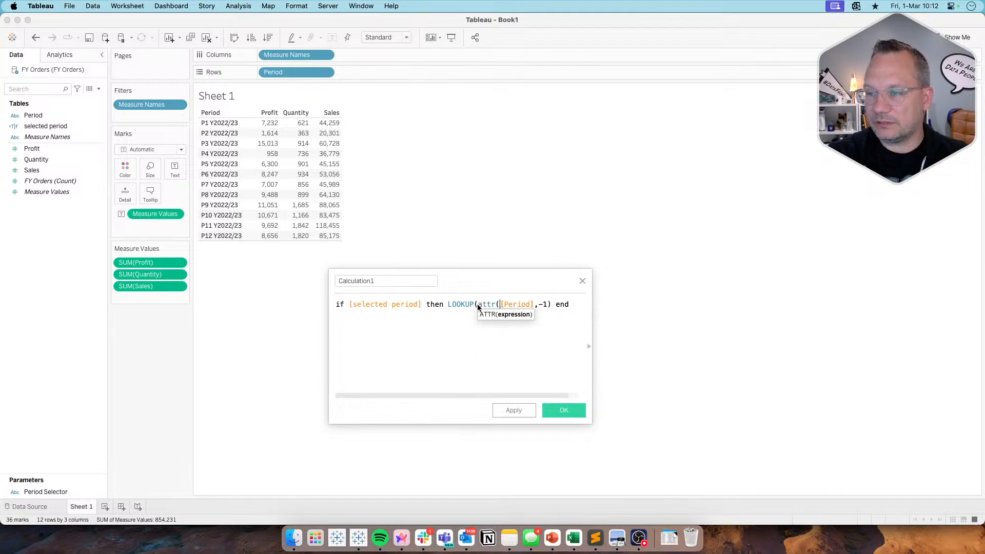
type(")")
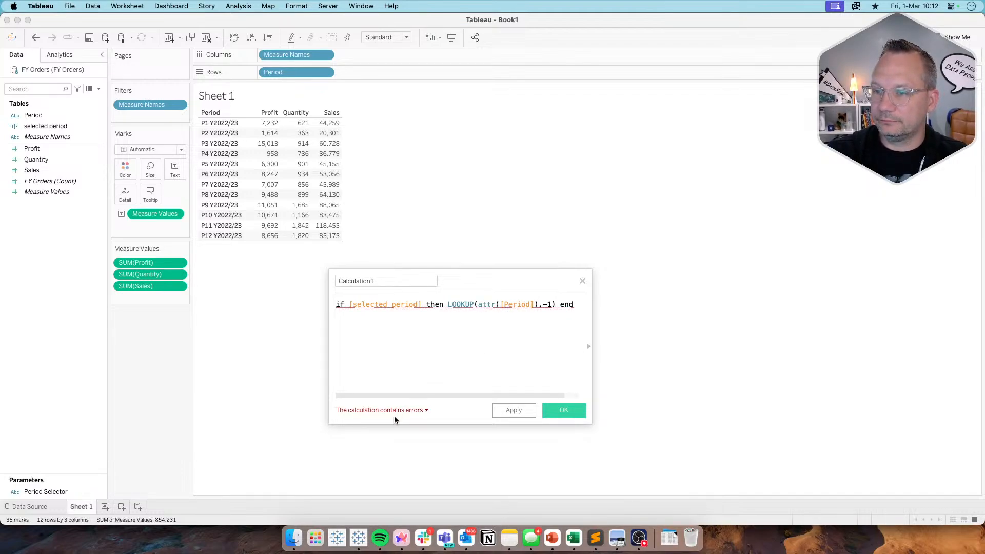
Wrap [selected period] in max() so the formula's condition is aggregated
left_click(348, 305)
type("max(")
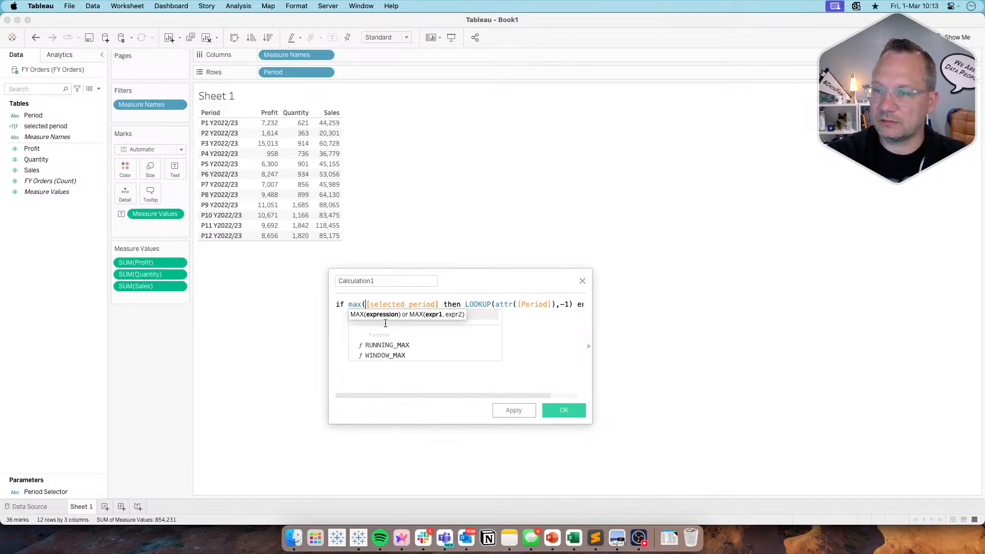
left_click(439, 304)
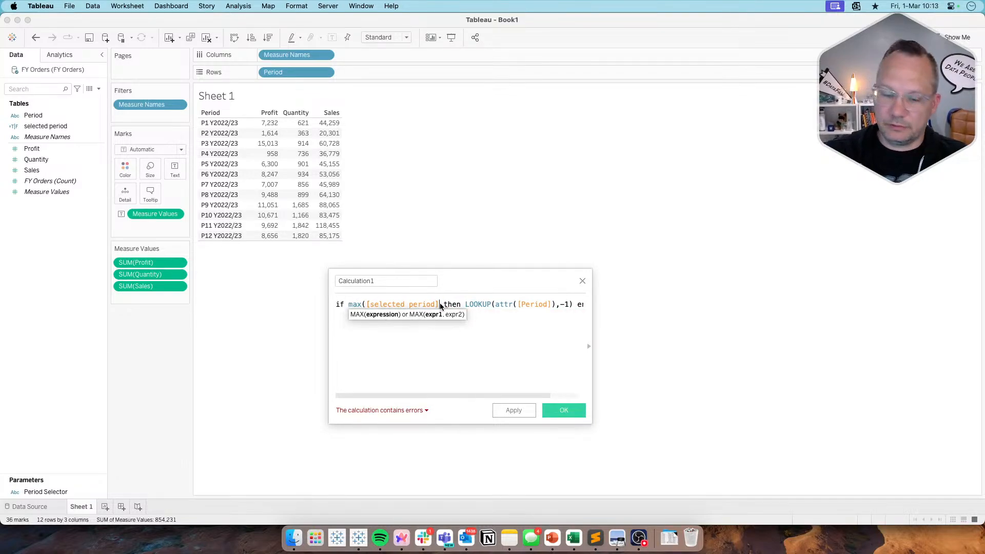
type(")")
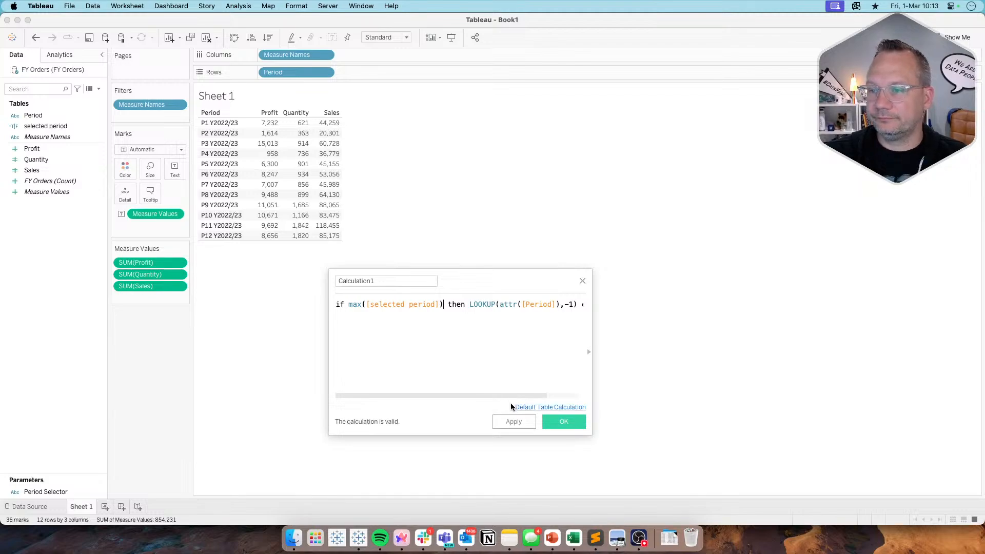
Apply the calculation and add selected period and Calculation1 to the rows after Period
left_click(512, 422)
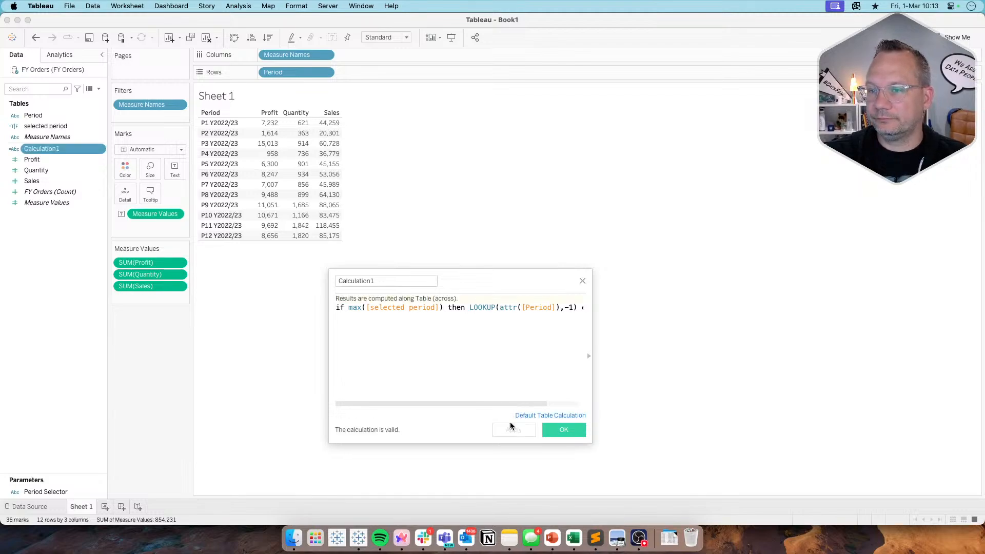
double_click(36, 150)
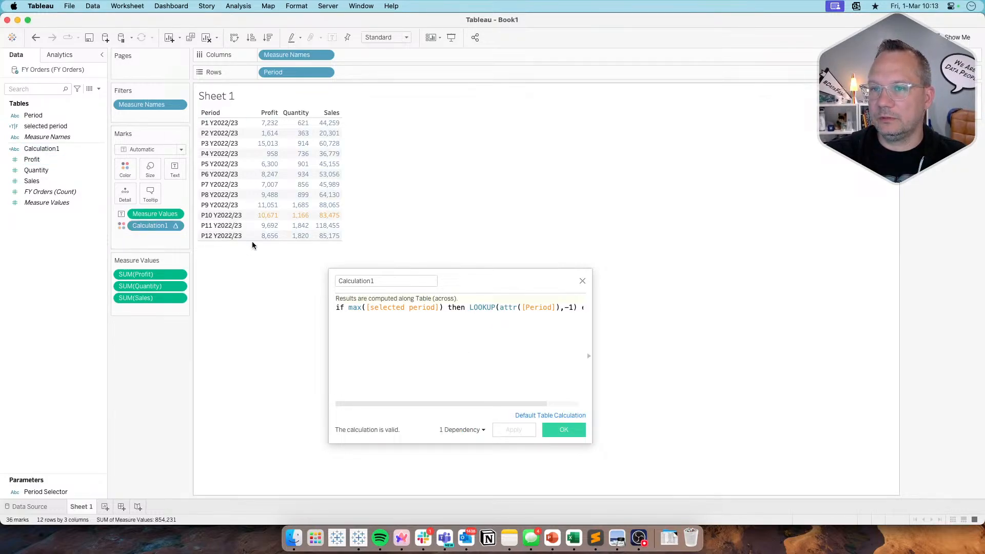
double_click(59, 126)
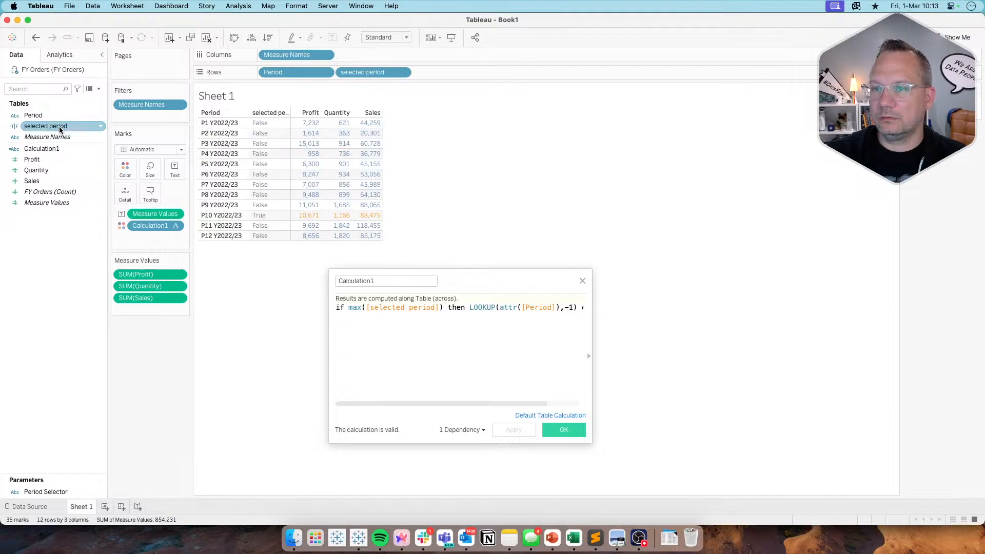
mouse_move(319, 217)
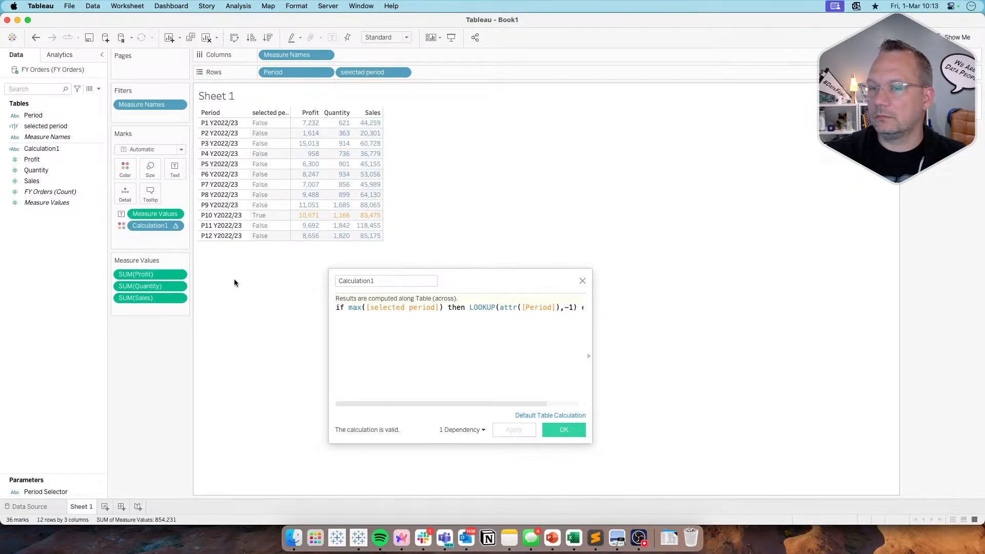
left_click(582, 281)
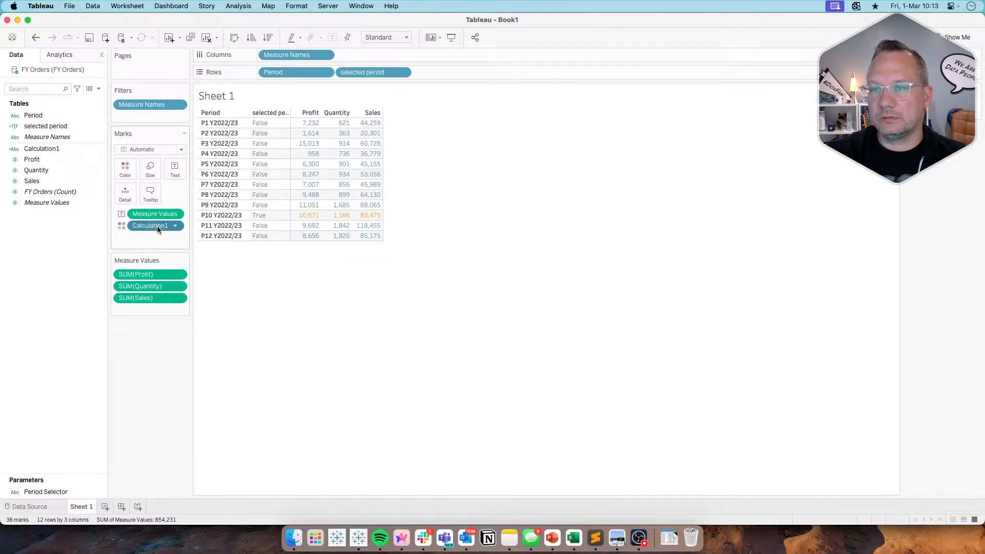
left_click_drag(157, 226, 469, 70)
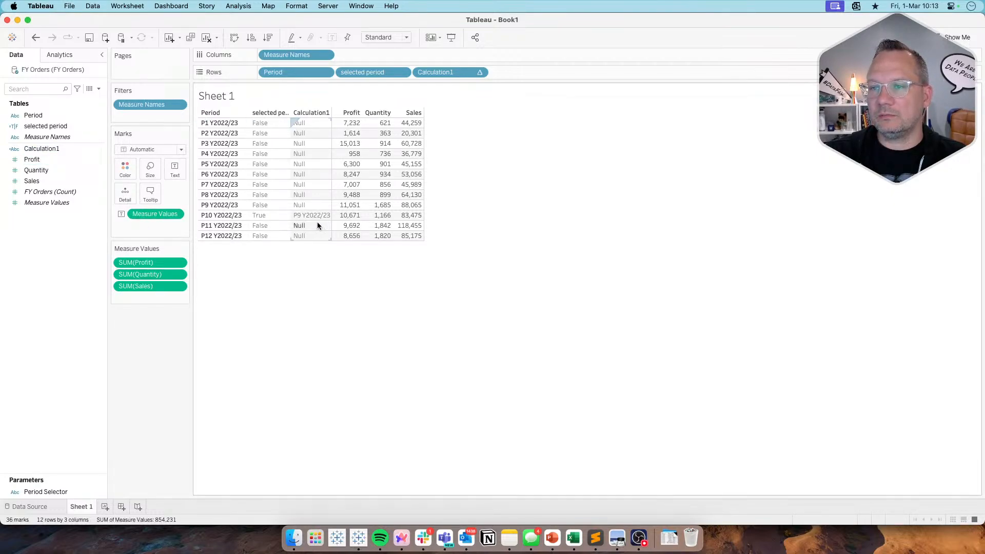
Rename the Calculation1 field as Prior Period
right_click(51, 149)
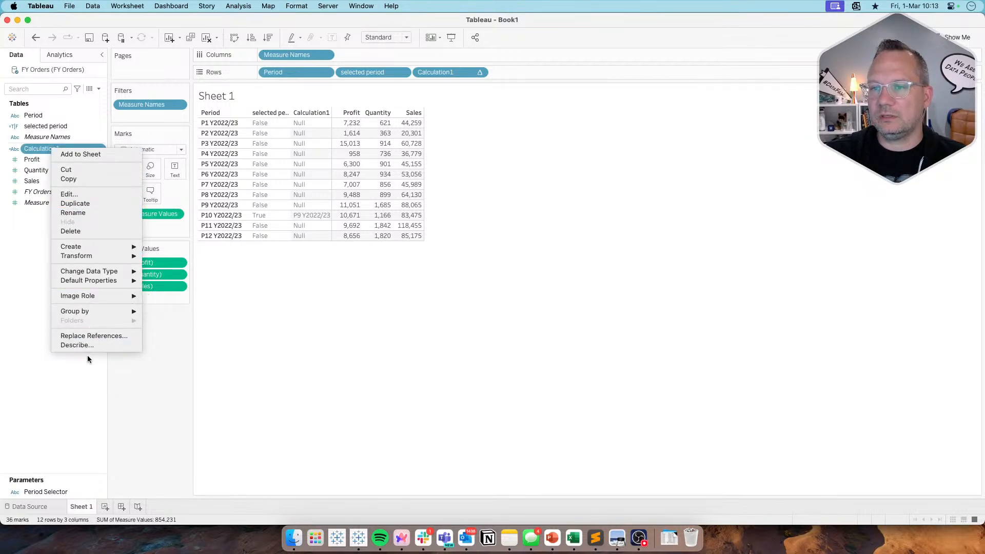
mouse_move(97, 255)
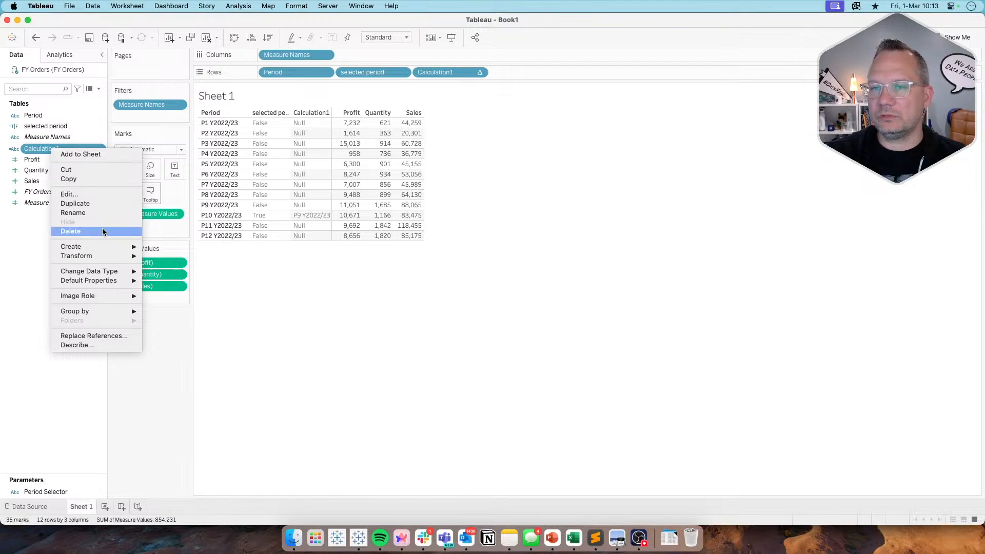
left_click(86, 198)
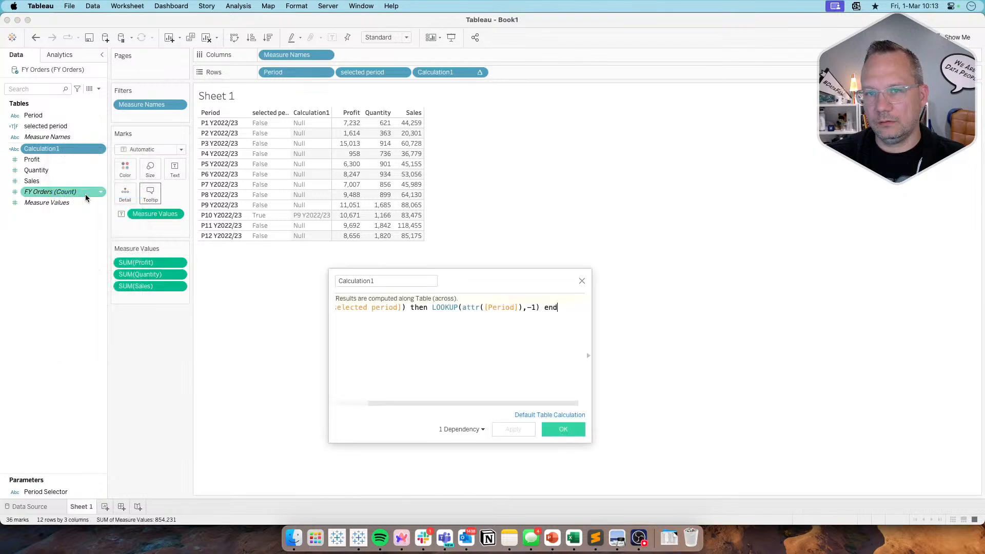
left_click(411, 278)
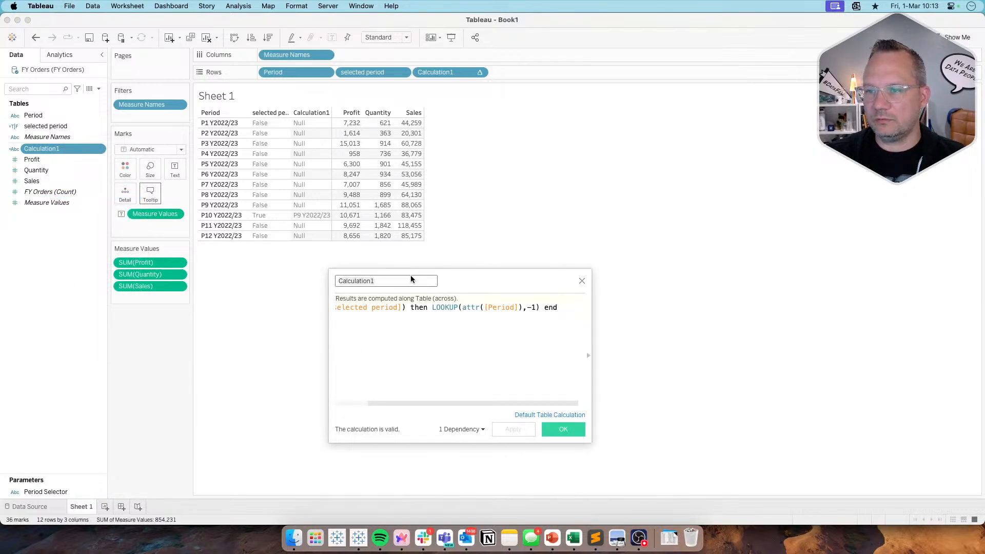
type("Prior Period")
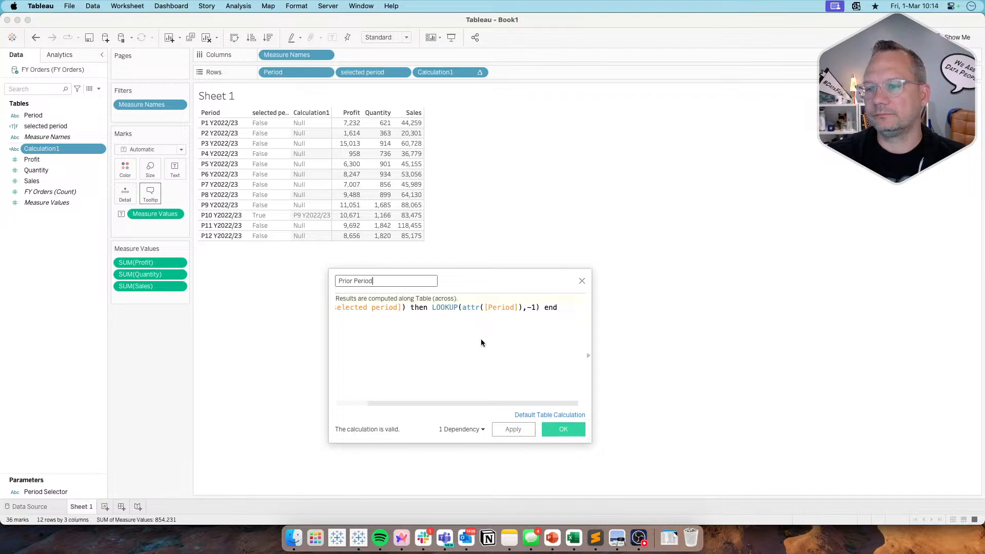
left_click(553, 431)
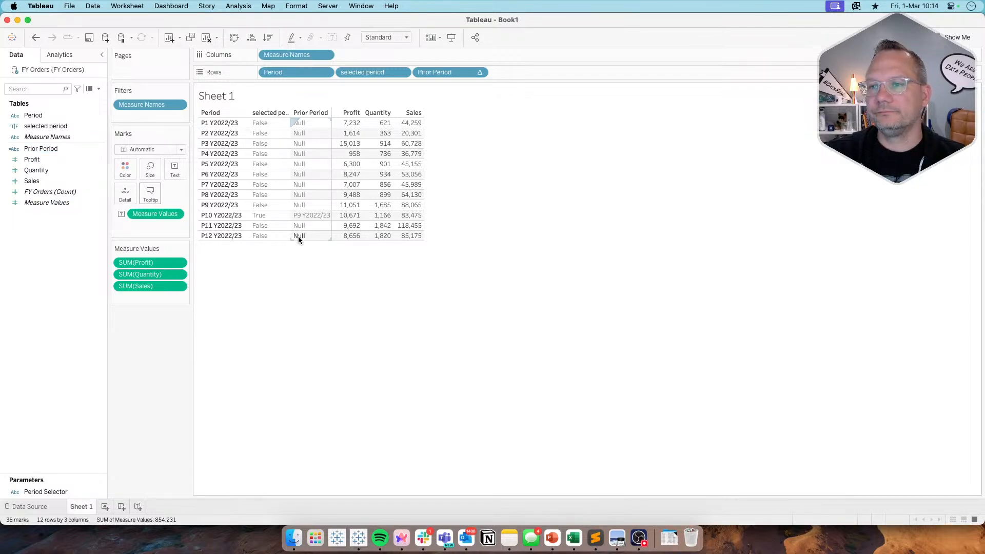
Wrap the whole Prior Period formula in window_min() and apply the change
right_click(68, 153)
left_click(85, 198)
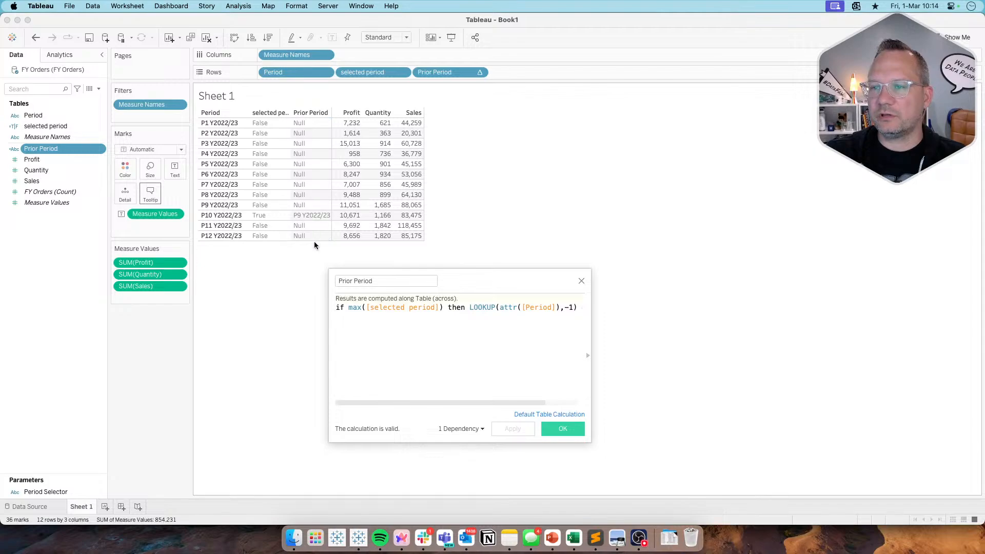
left_click(336, 308)
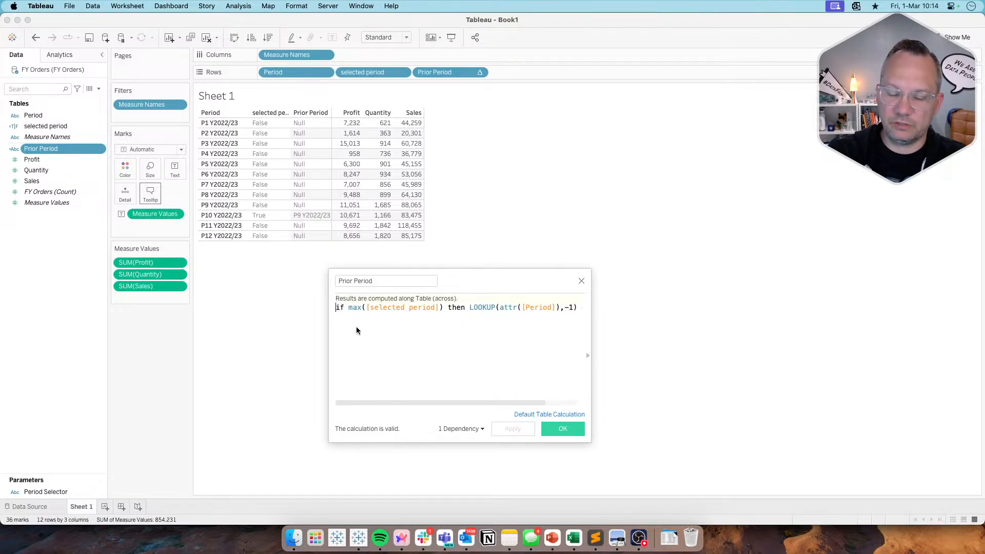
type("window")
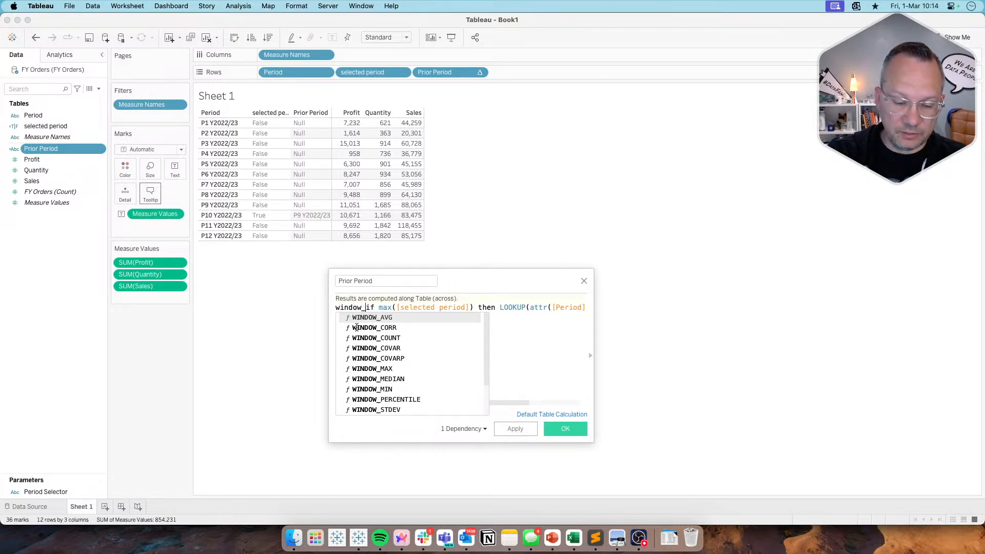
type("_min(")
key("super+Right")
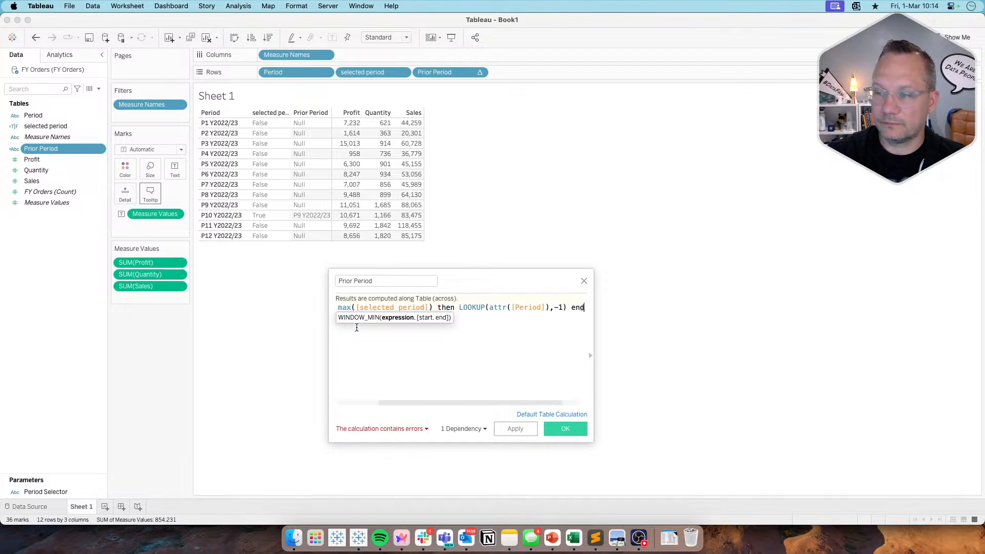
type(")")
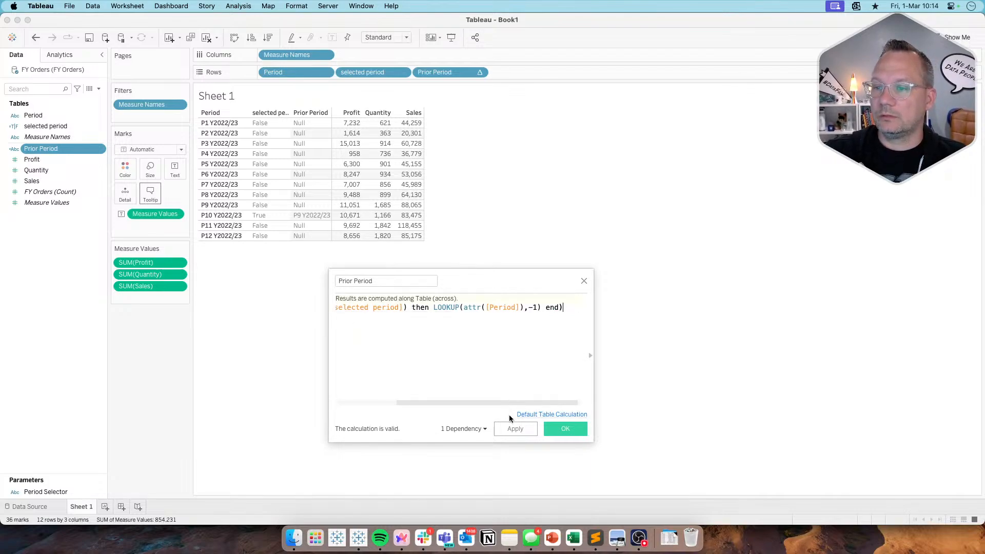
left_click(511, 429)
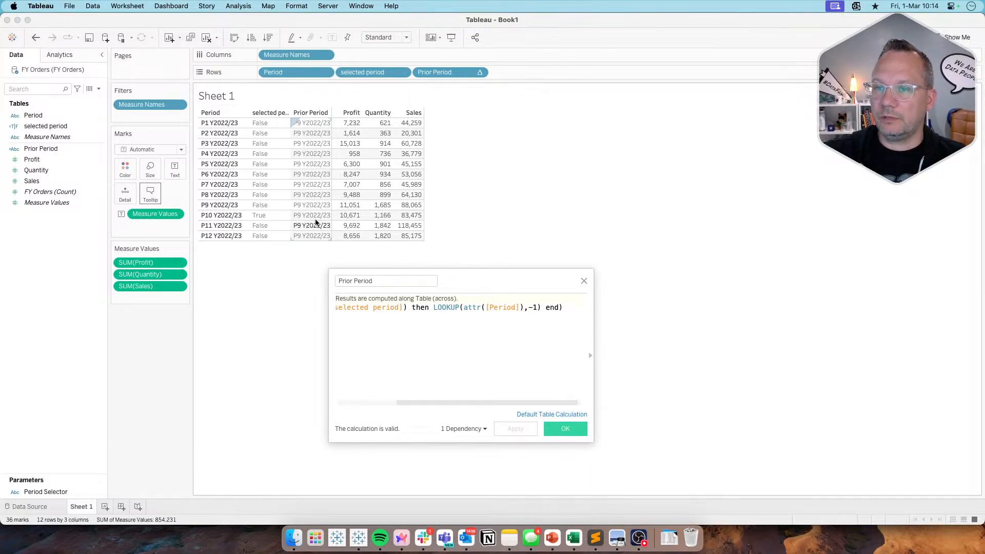
left_click(583, 282)
Create a new calculated field named Table Filter
right_click(56, 266)
left_click(66, 274)
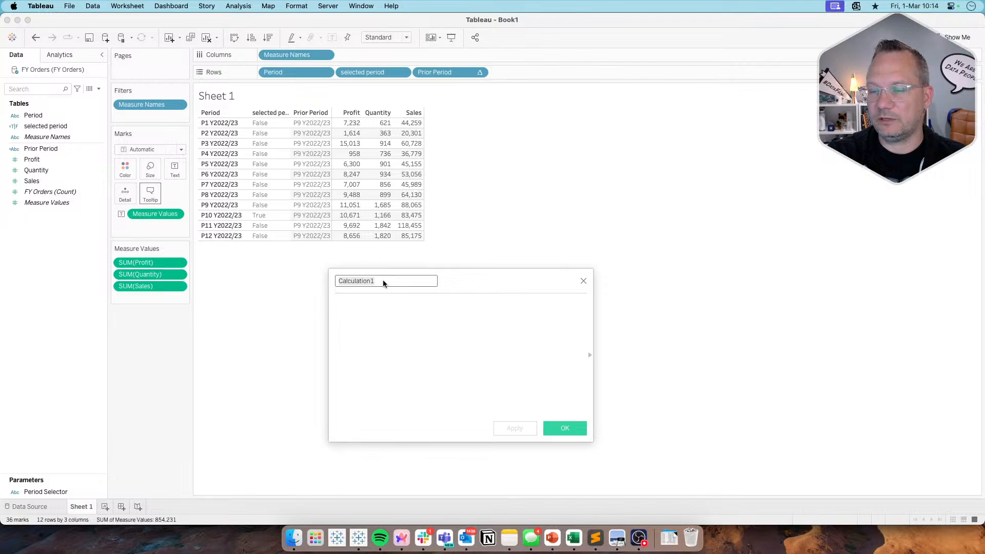
type("Table Filter")
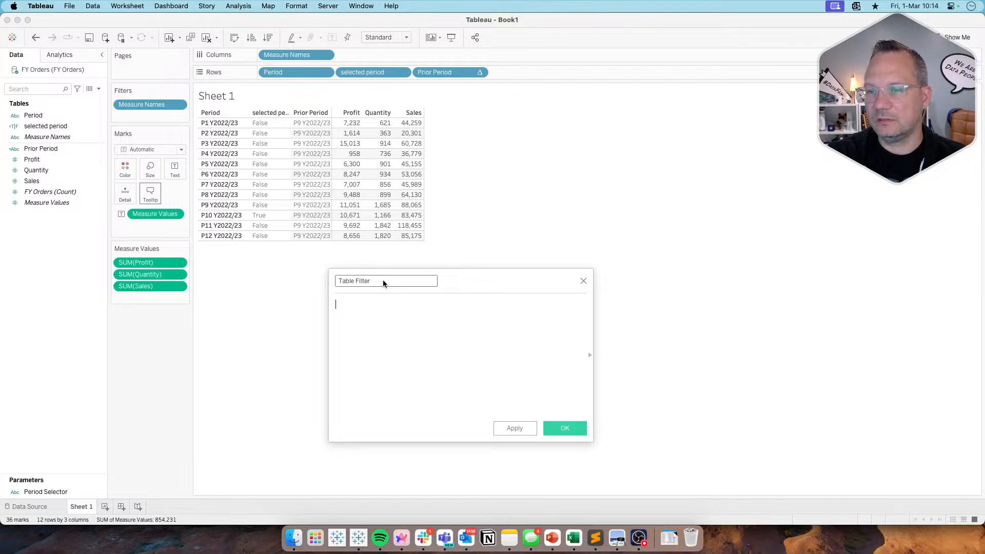
Enter if [selected period] or [Period]=[Prior Period] as the Table Filter formula
type("if [selected period]")
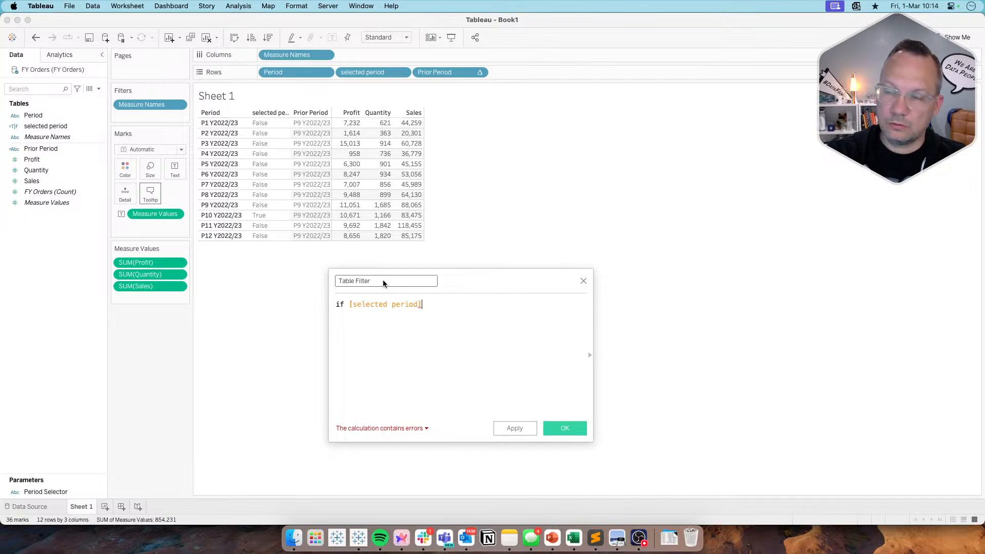
type("=")
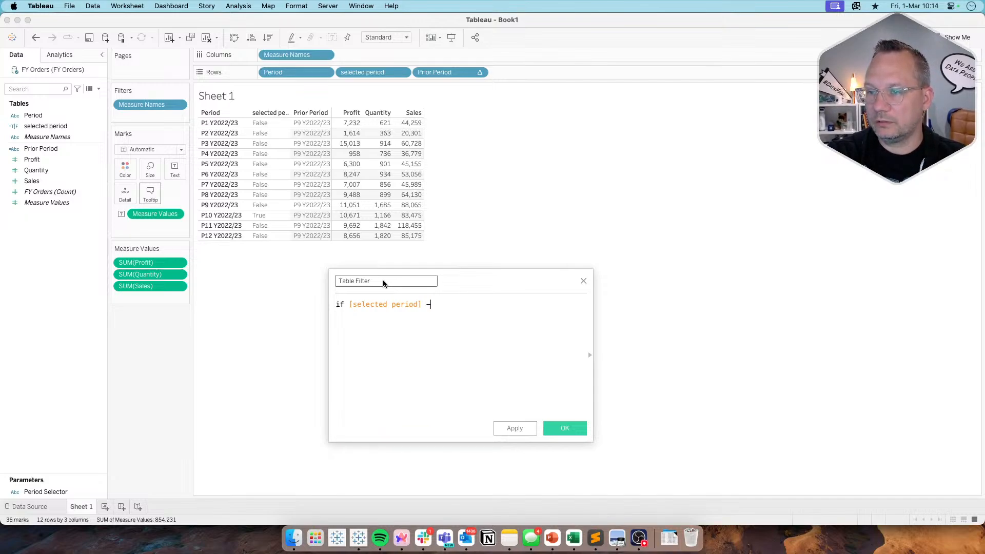
key("BackSpace")
type("0")
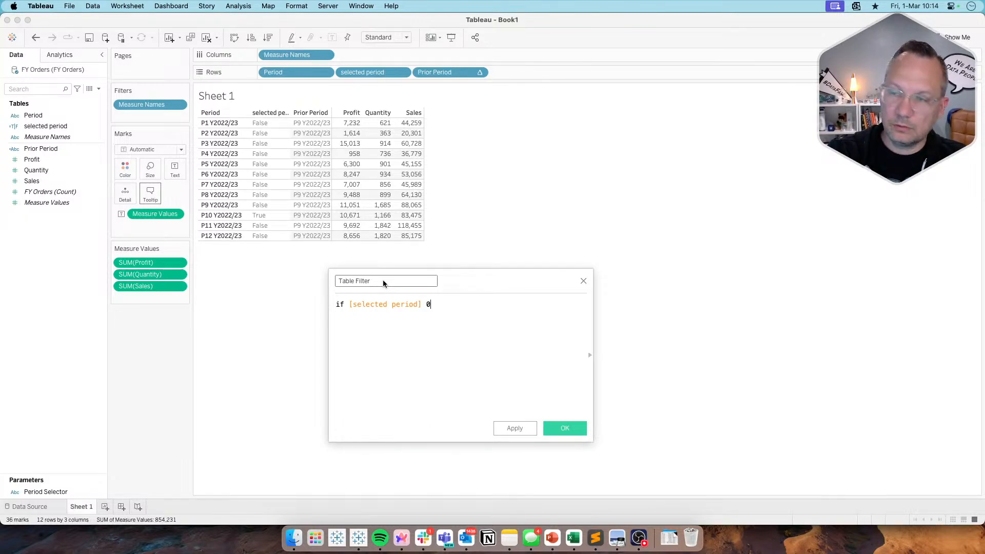
key("BackSpace")
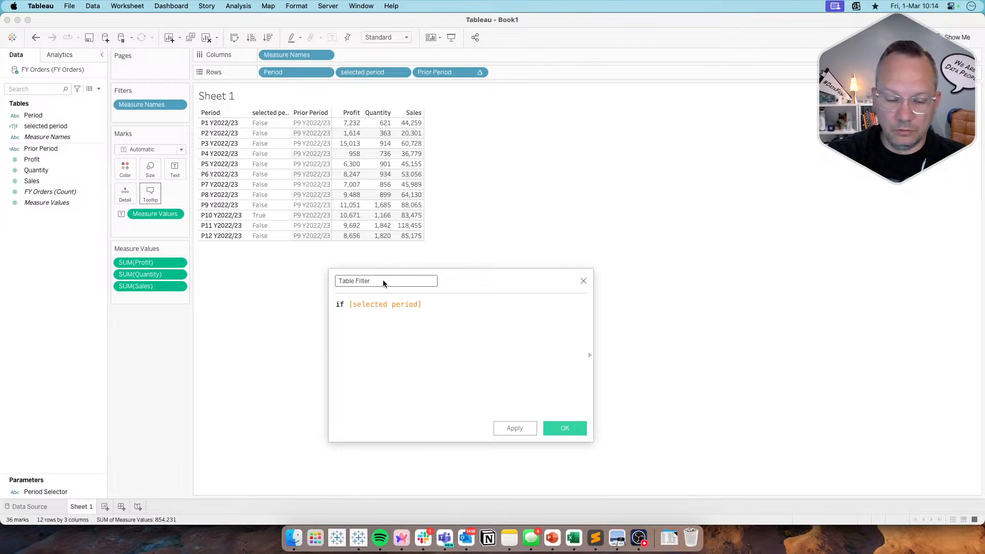
type("or ")
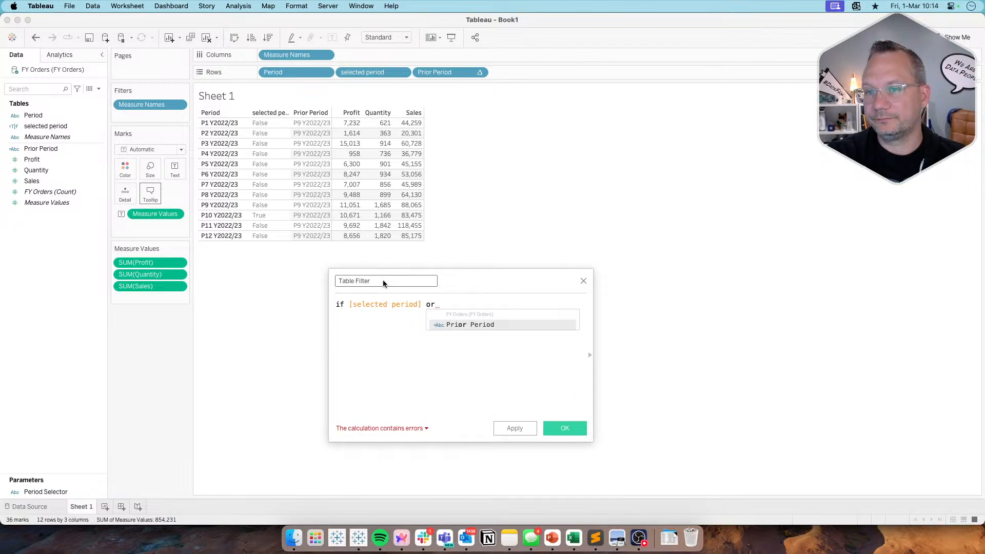
type("peri")
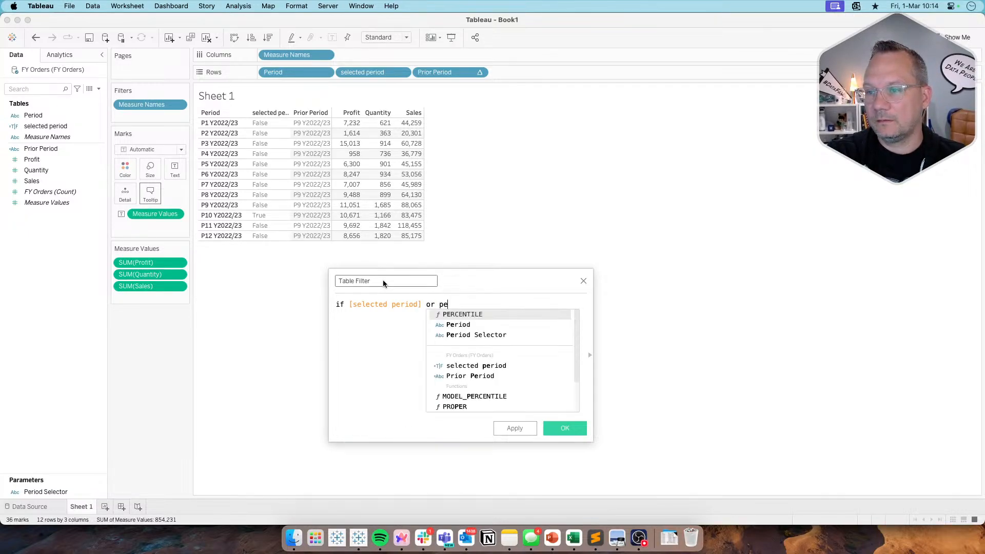
key("Return")
type("=[Prior Period]")
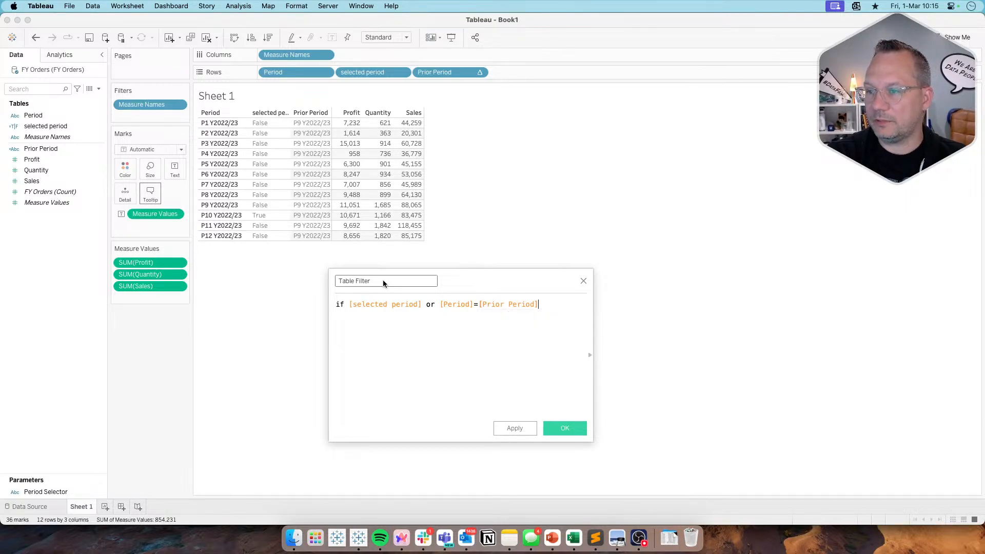
key("Return")
type("tjhem")
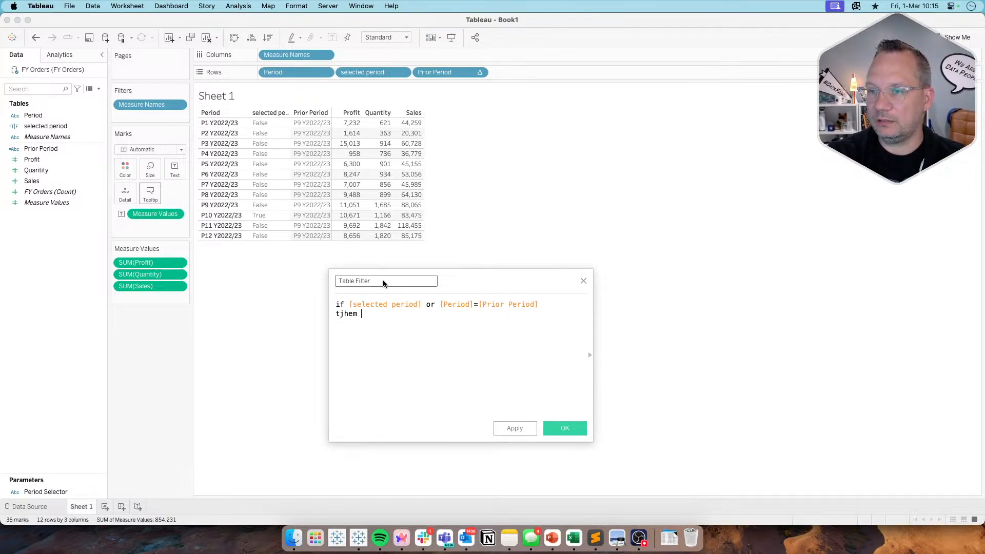
key("BackSpace")
key("BackSpace")
key("BackSpace")
key("BackSpace")
key("BackSpace")
type("hen")
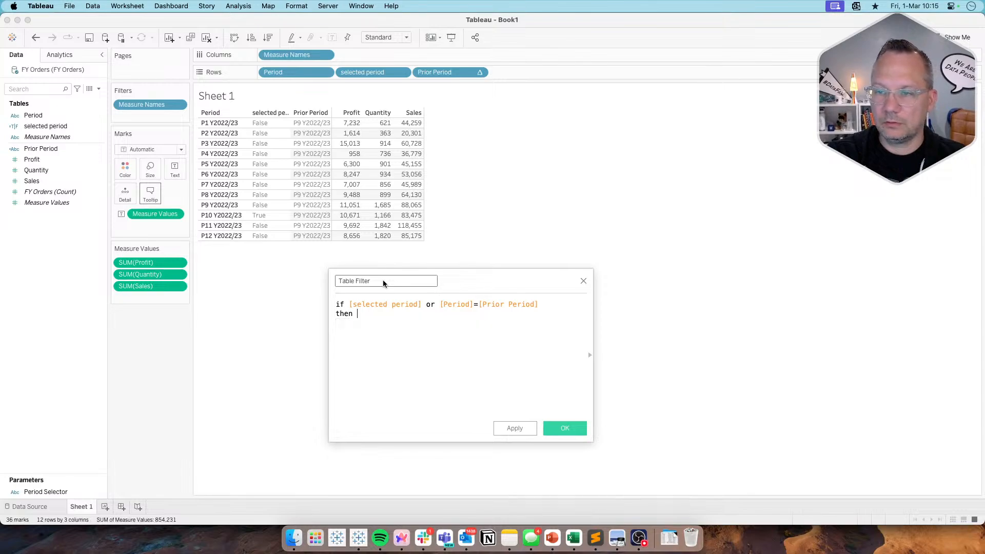
key("BackSpace")
key("BackSpace")
key("BackSpace")
key("BackSpace")
key("BackSpace")
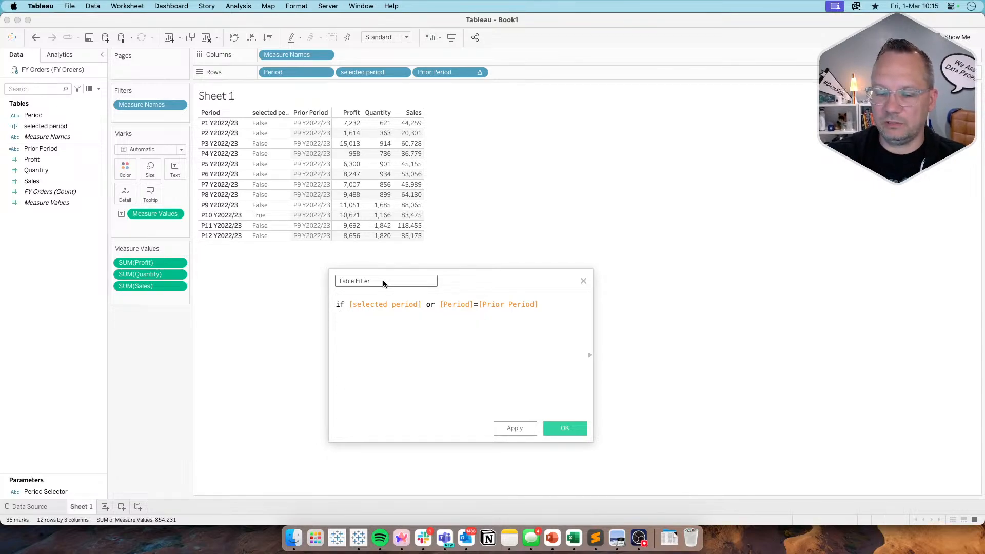
Remove the leading if from the Table Filter formula and wrap [Period] in attr()
left_click_drag(348, 305, 302, 306)
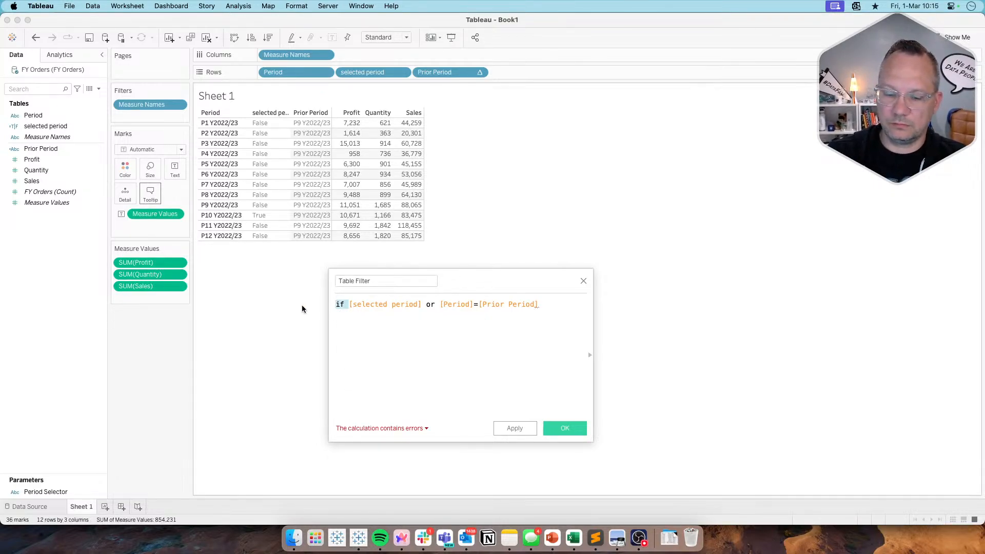
key("BackSpace")
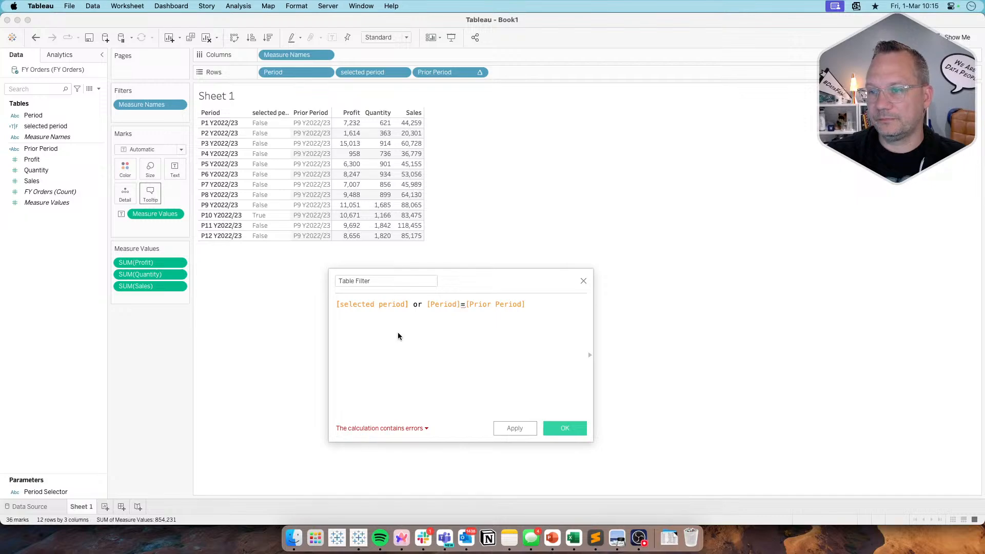
left_click(427, 306)
type("attr(")
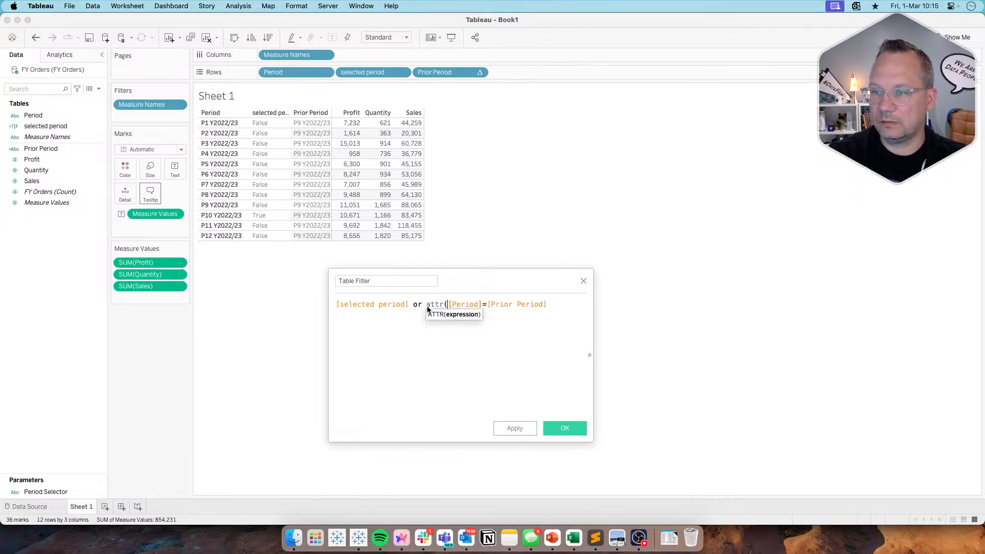
left_click(482, 305)
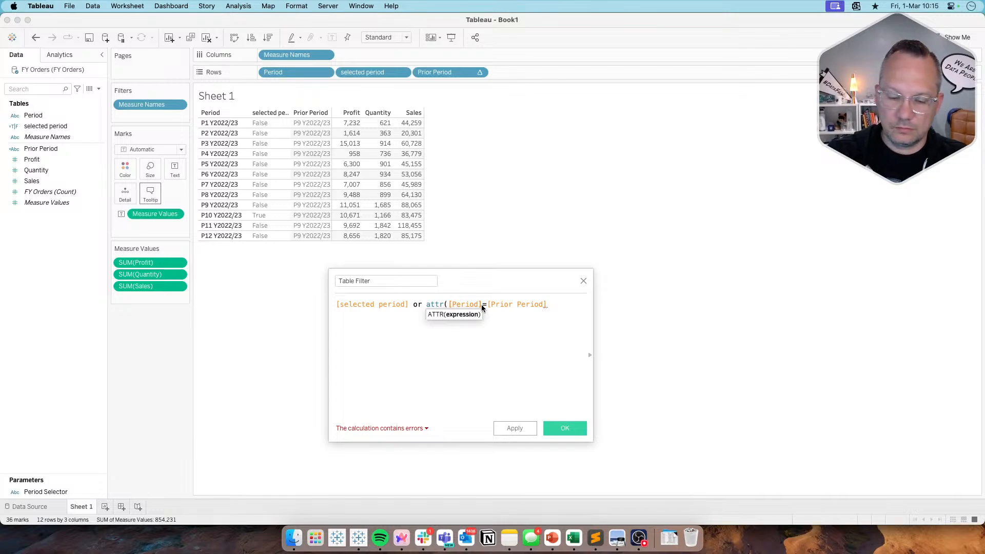
type(")")
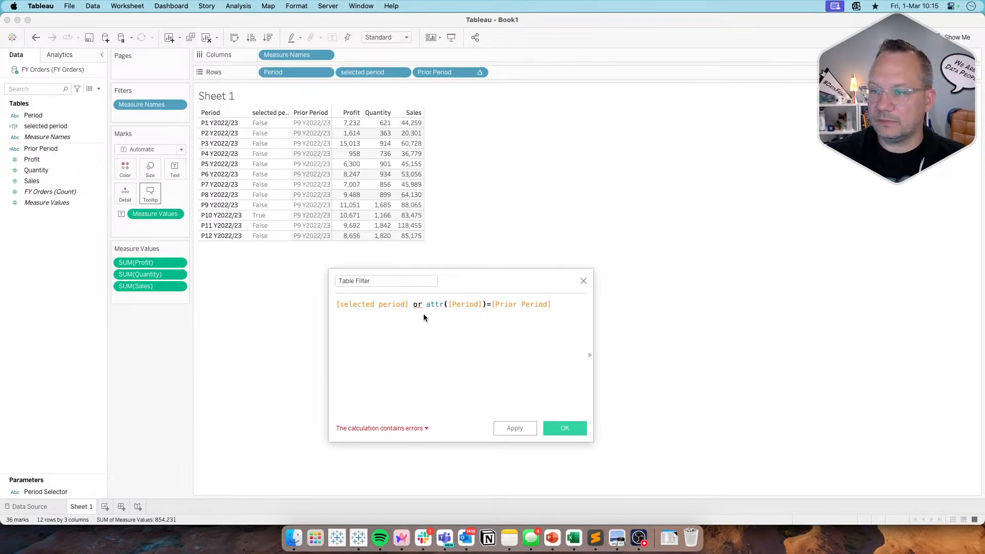
Wrap [selected period] in max() in the Table Filter formula and apply the change
left_click(350, 309)
type("max(")
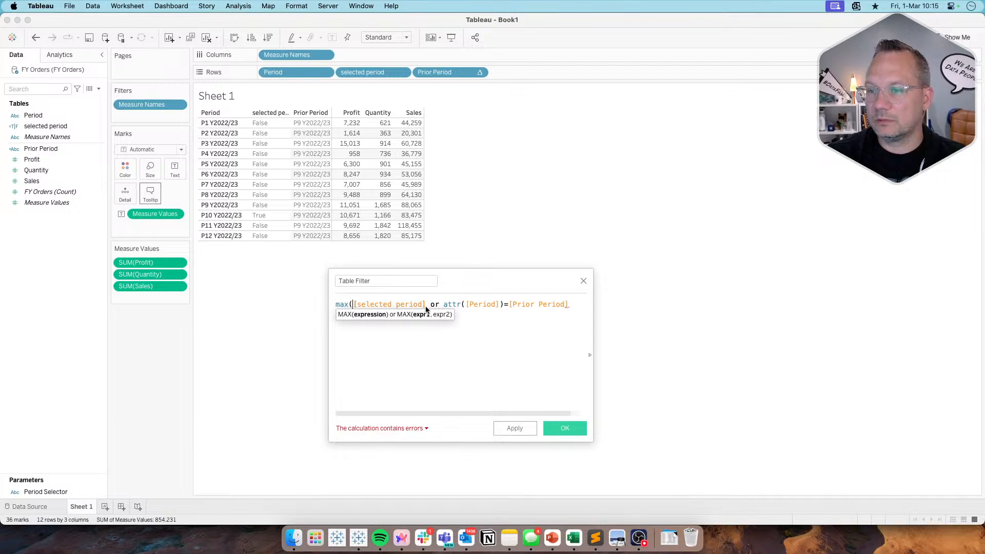
left_click(425, 305)
type(")")
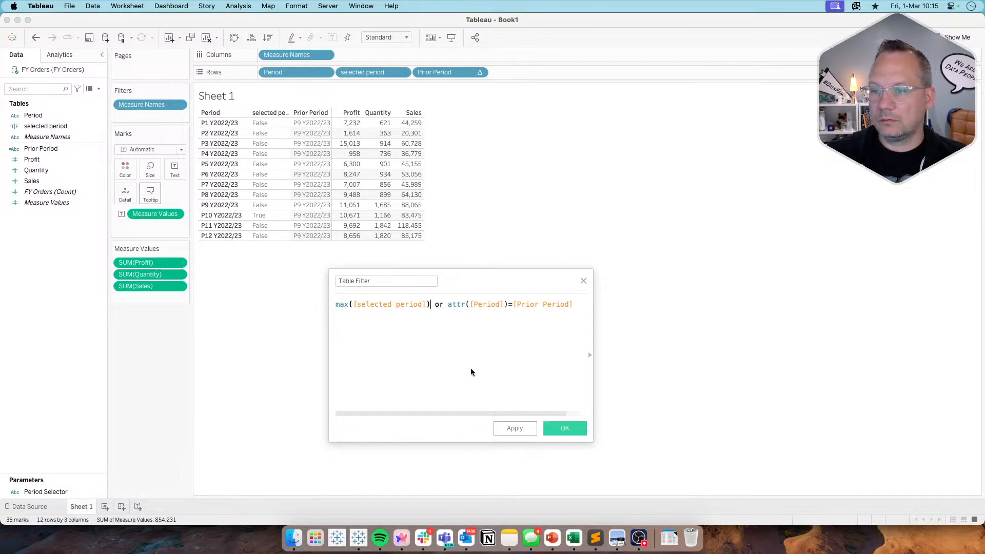
left_click(510, 429)
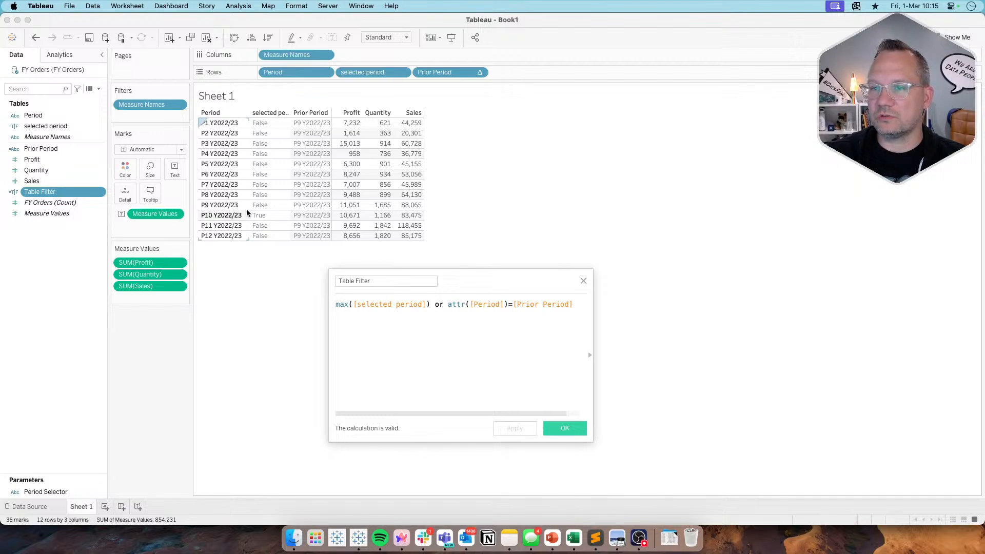
Add Table Filter to the rows after Prior Period and close the calculation editor
left_click_drag(69, 192, 595, 69)
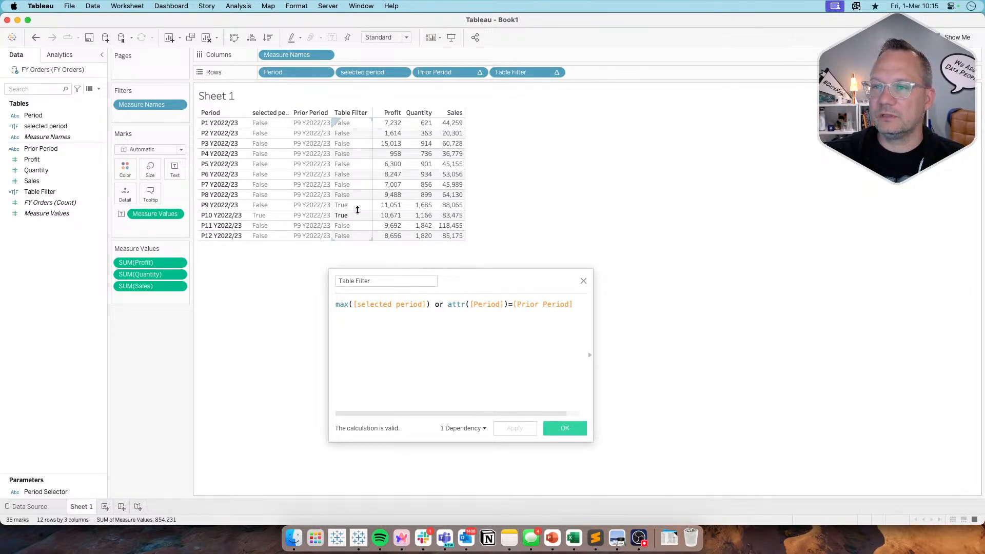
left_click(583, 282)
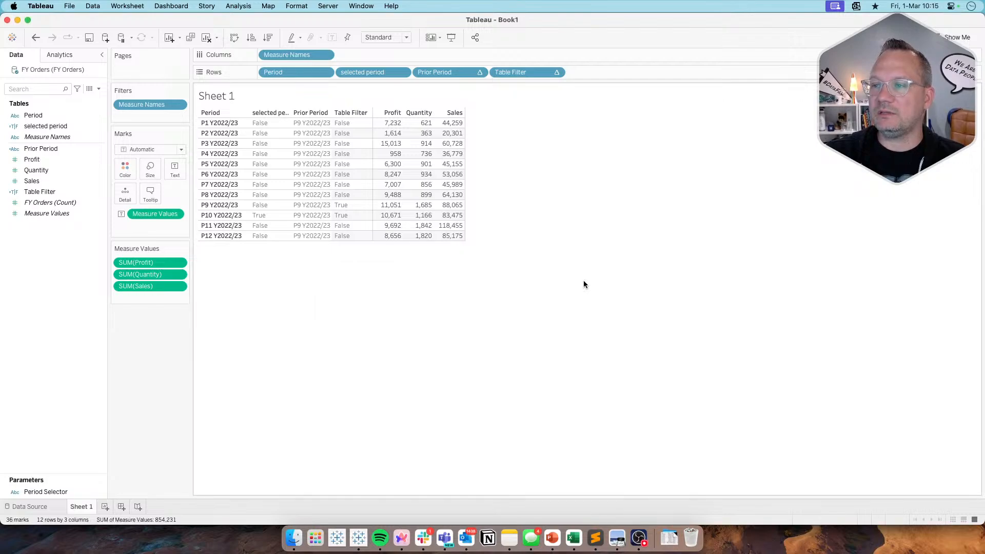
Move Table Filter from the rows to the filters and keep only the True value
left_click_drag(519, 72, 151, 115)
left_click(403, 196)
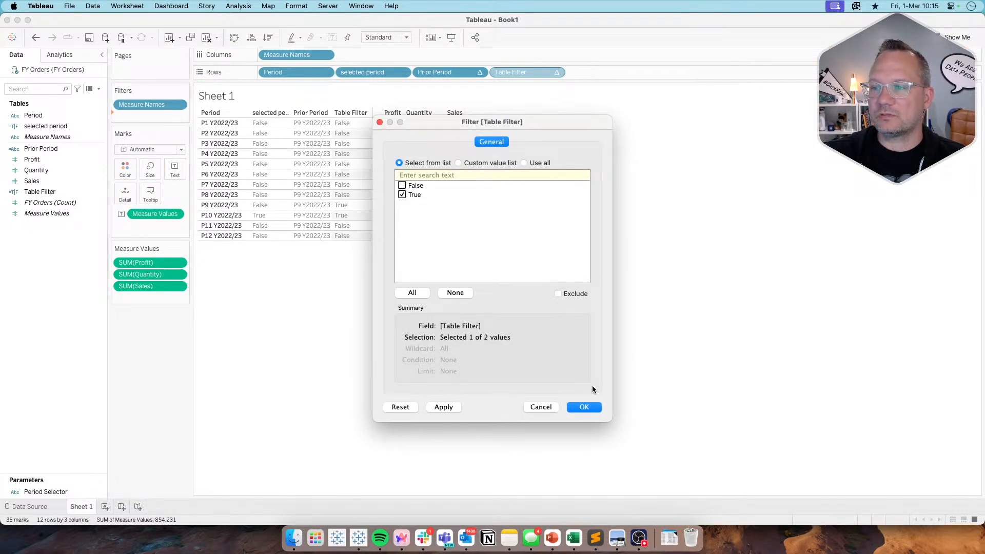
left_click(580, 408)
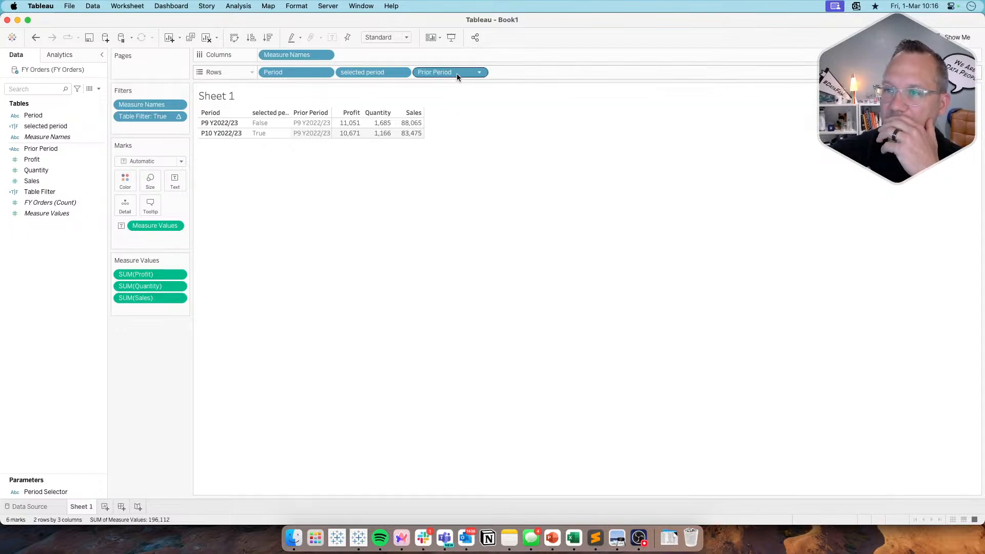
Remove Prior Period and selected period from the rows
left_click_drag(457, 72, 150, 359)
left_click_drag(371, 71, 143, 365)
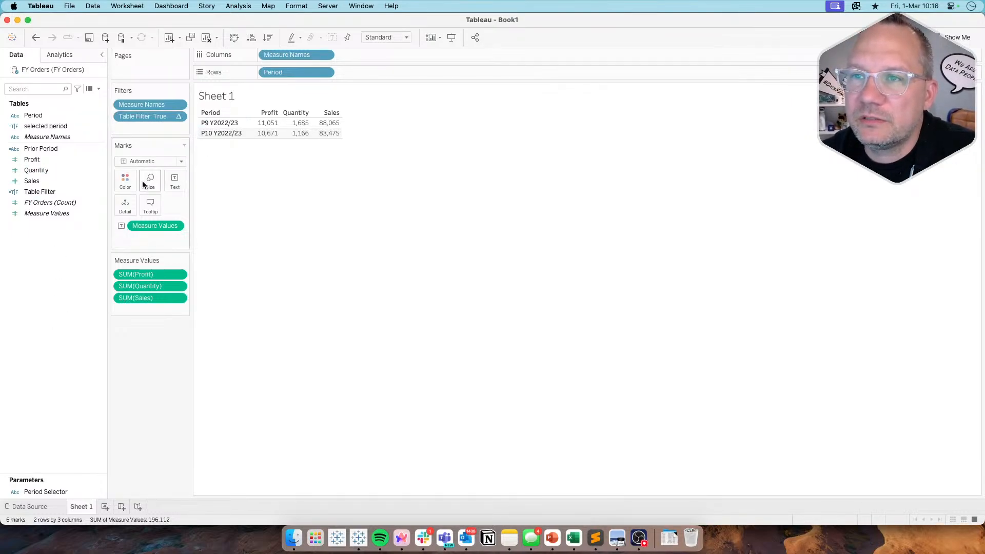
right_click(86, 245)
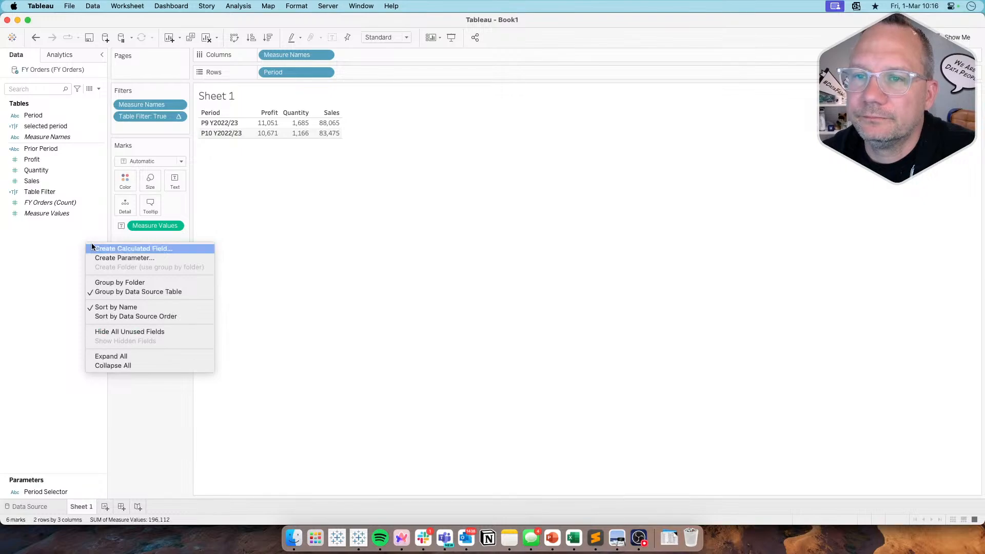
left_click(43, 247)
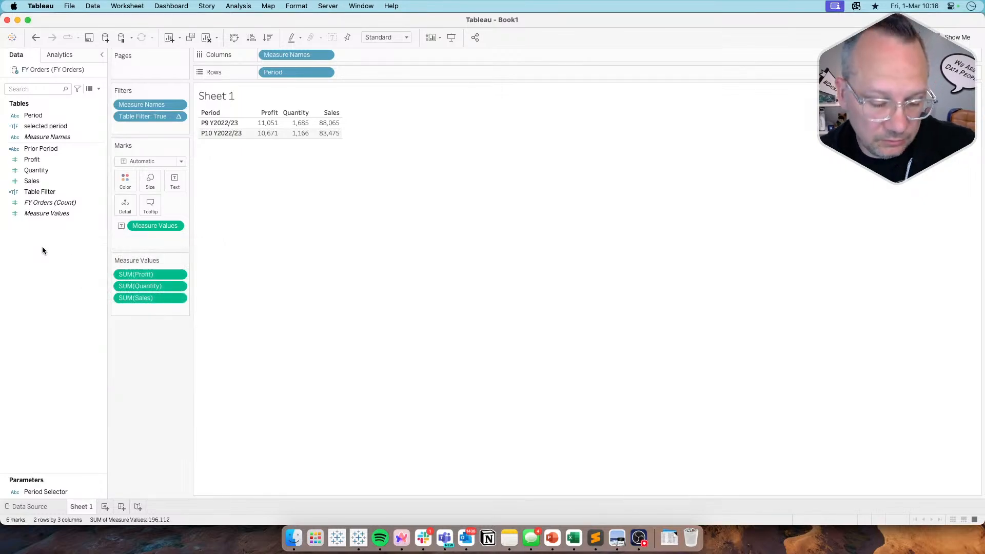
Undo the row field removals and the Table Filter filter, restoring Table Filter to the rows
key("super+z")
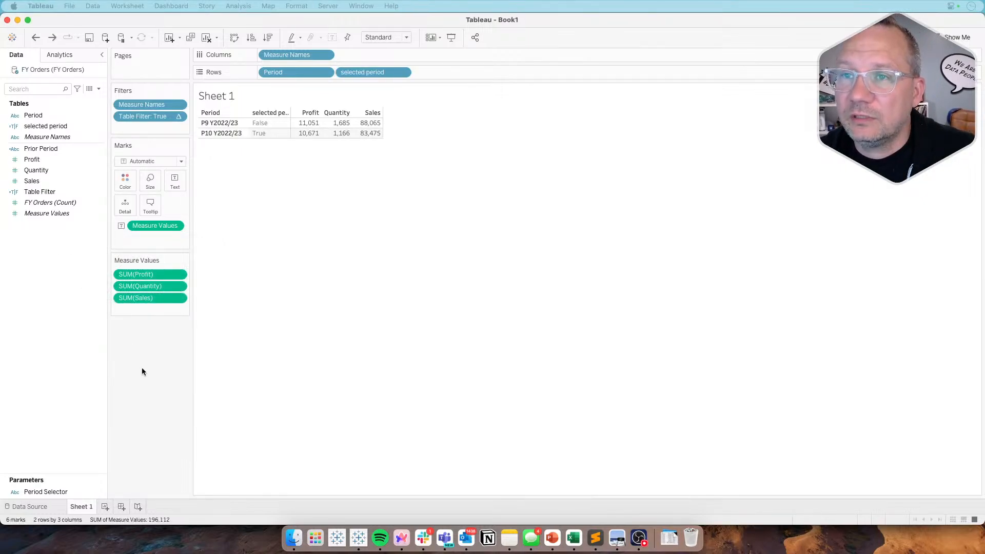
key("super+z")
key("super+z")
key("super+z")
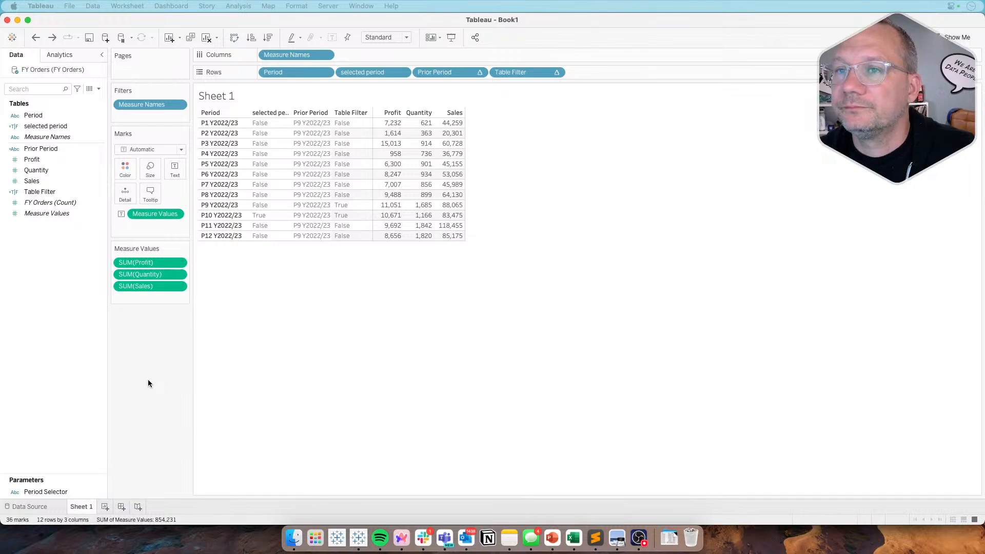
Create a new calculated field named KPI Value
right_click(39, 264)
left_click(48, 268)
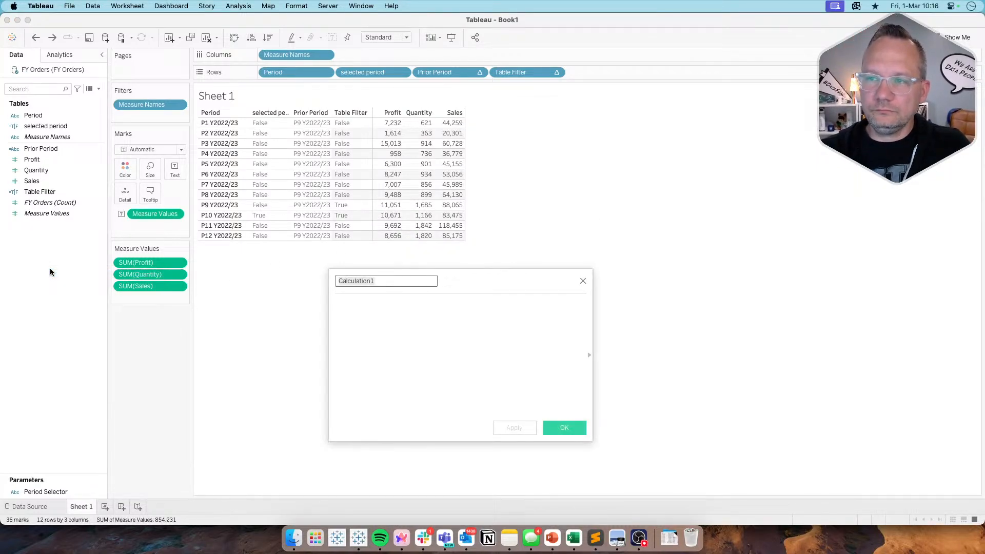
left_click(342, 395)
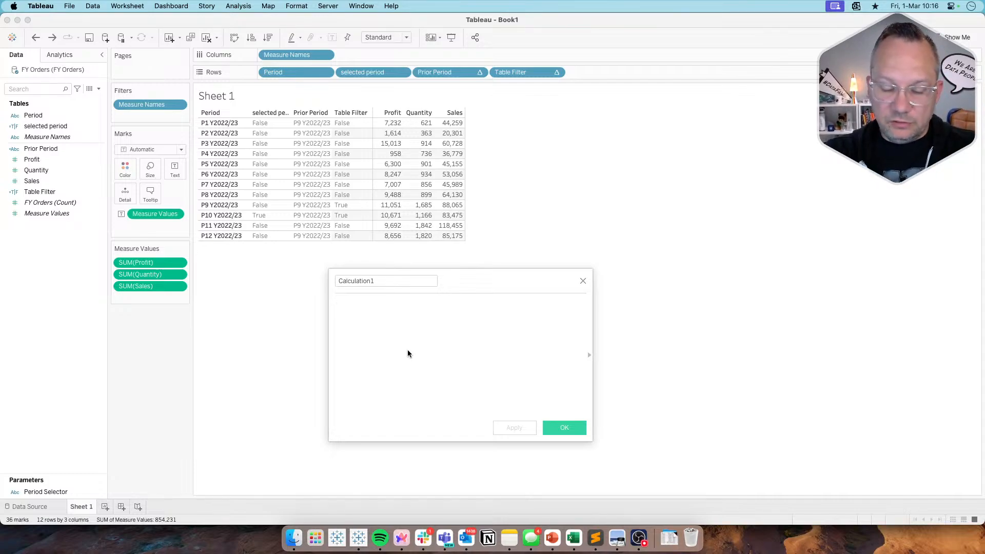
double_click(386, 279)
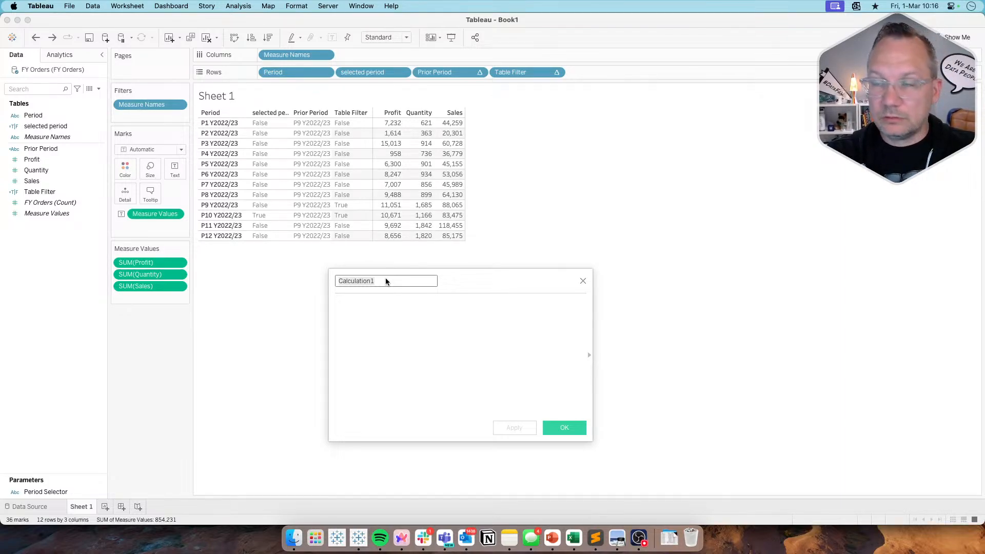
type("KPI Value")
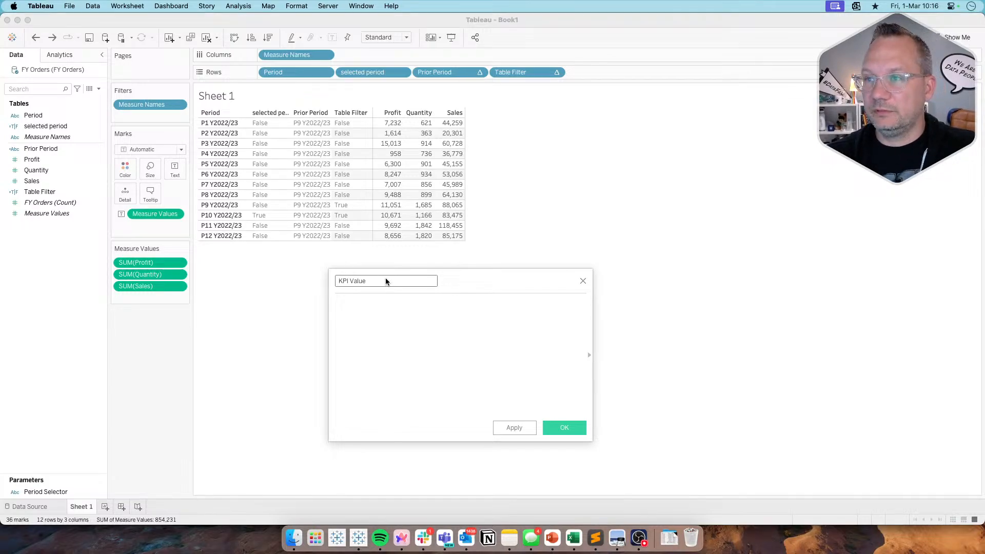
Switch to the #WOW2024 W9 reference in the browser and examine its KPI cards for P1, P2 and P10 Y2022/23
key("super+Tab")
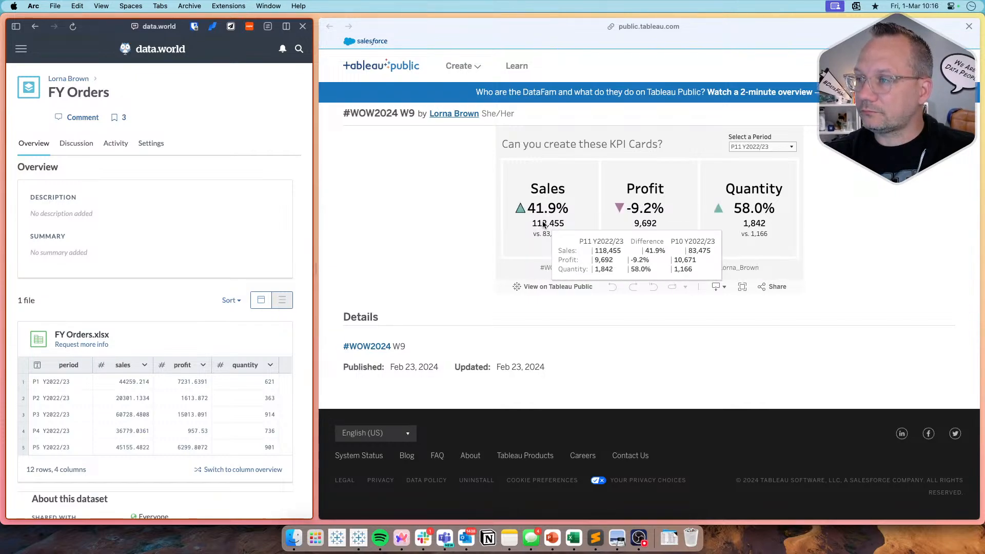
left_click(746, 146)
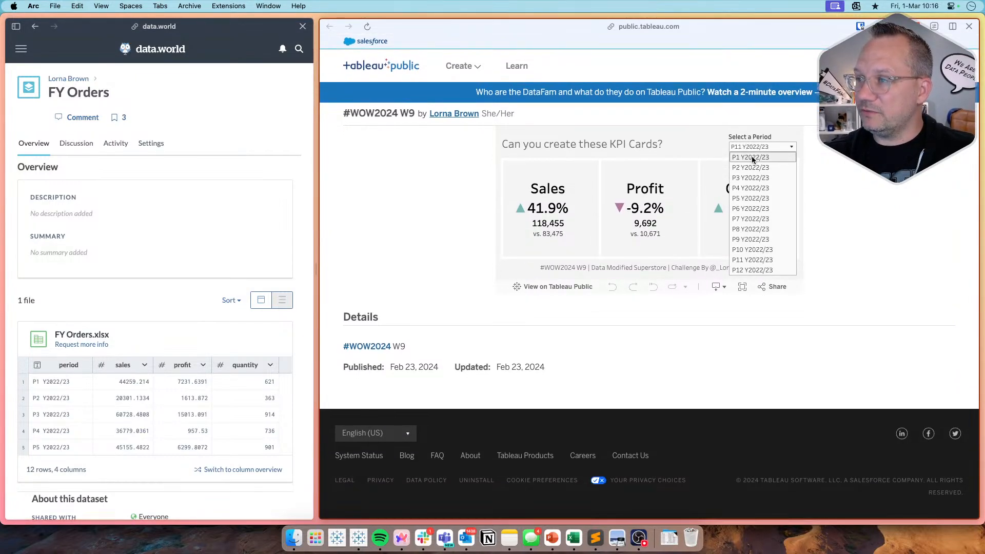
left_click(752, 158)
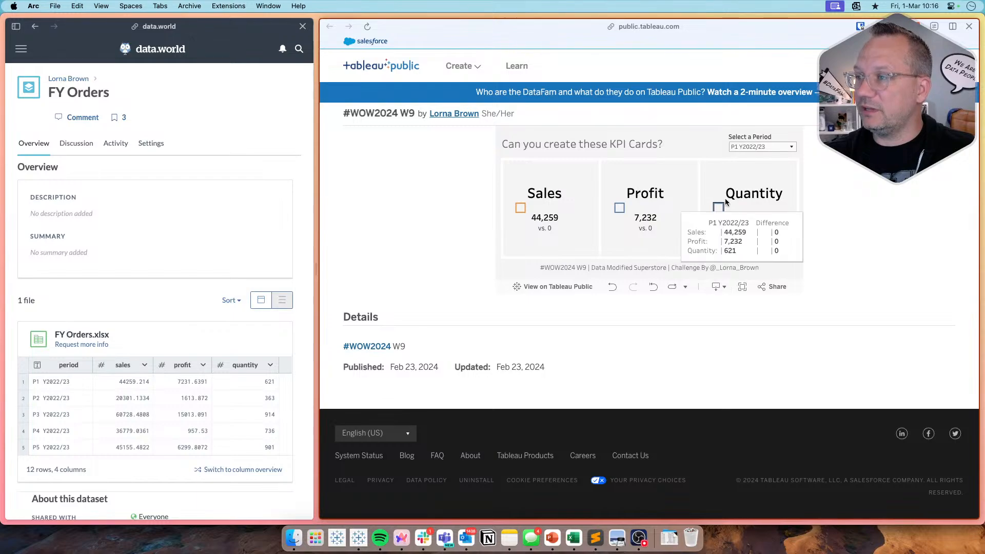
left_click(753, 146)
left_click(752, 163)
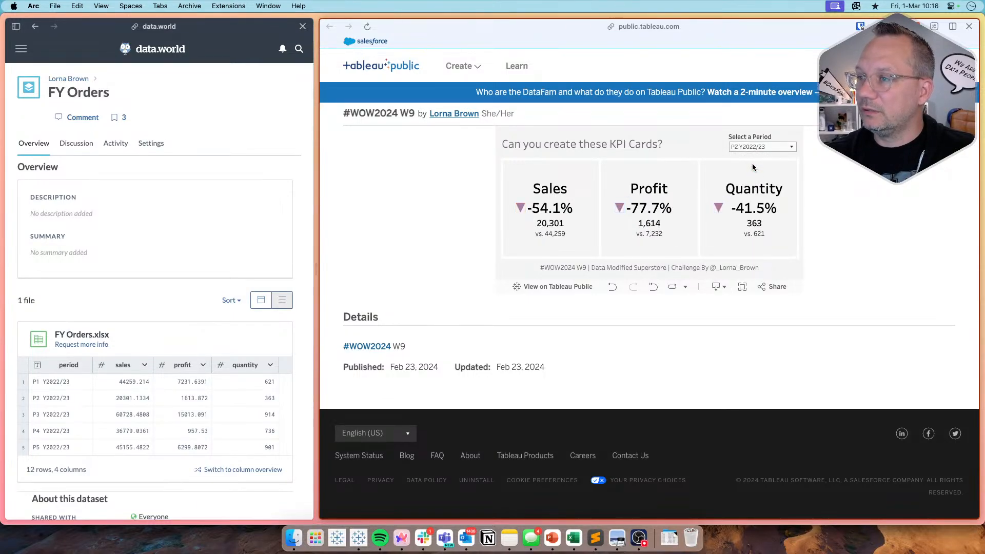
left_click(759, 146)
left_click(749, 251)
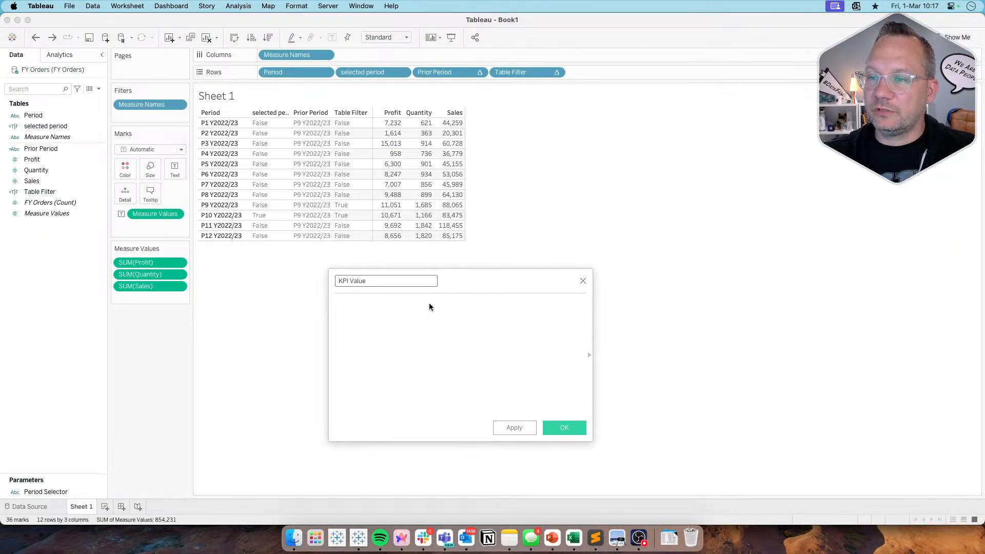
Back in Tableau, begin a period reference in the formula and rename the calculated field Sales KPI Value
left_click(367, 305)
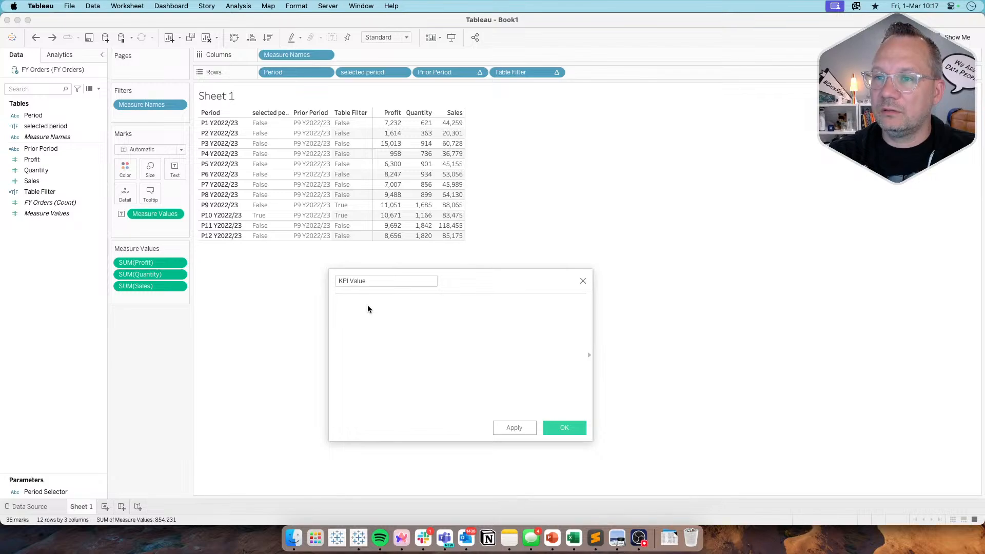
type("perio")
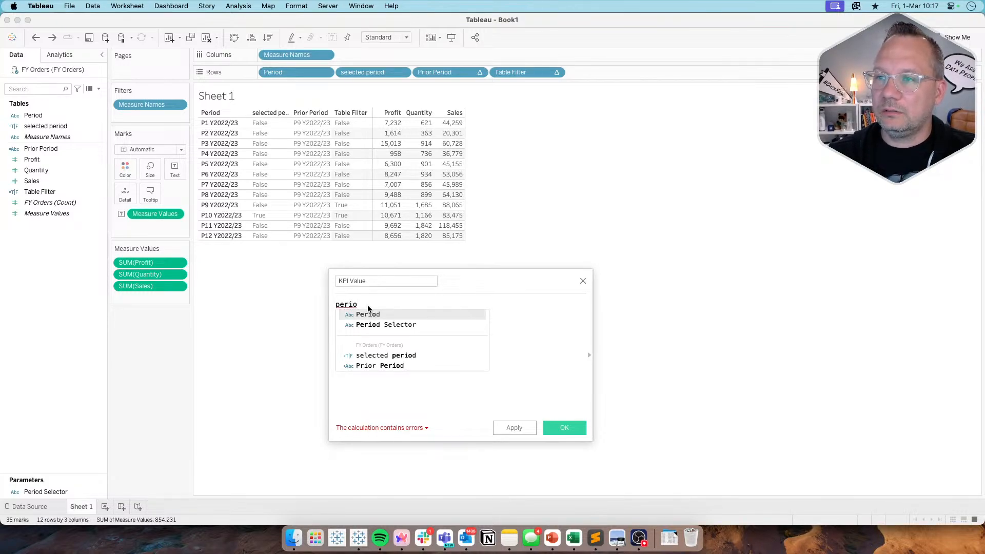
double_click(367, 306)
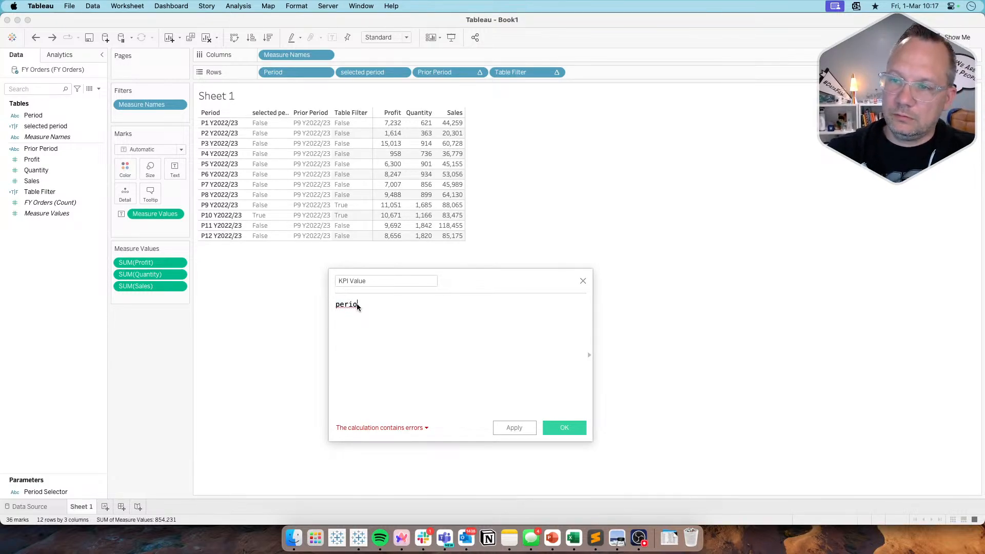
left_click_drag(359, 306, 323, 303)
left_click(349, 282)
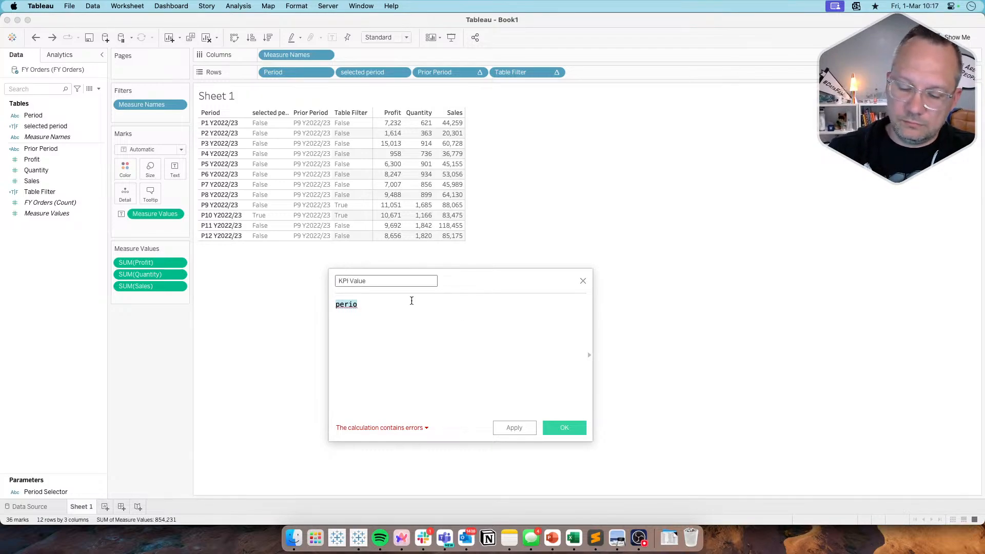
type("Sales")
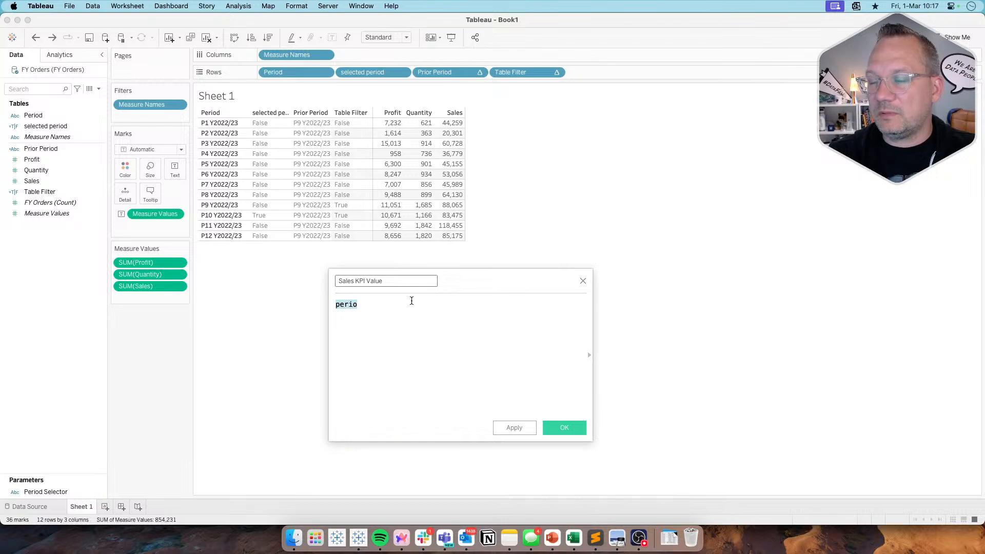
Complete the period reference in the Sales KPI Value formula as [selected period]
left_click(412, 301)
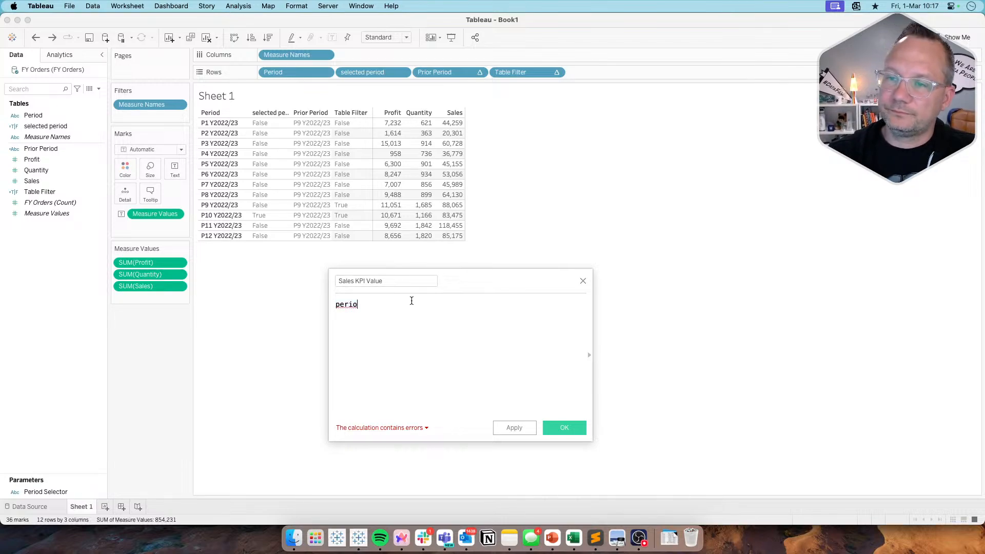
type("d")
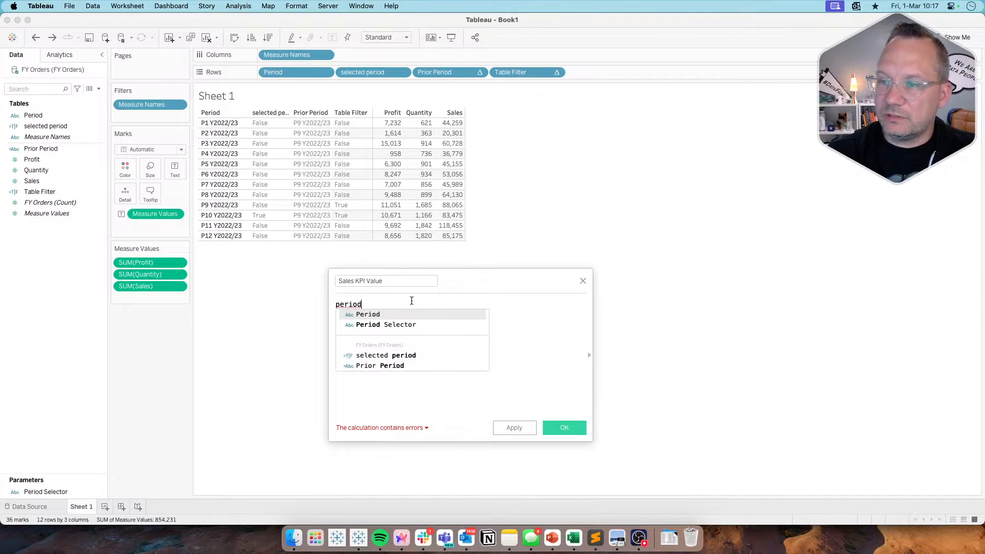
key("Down")
key("Down")
key("Down")
key("Up")
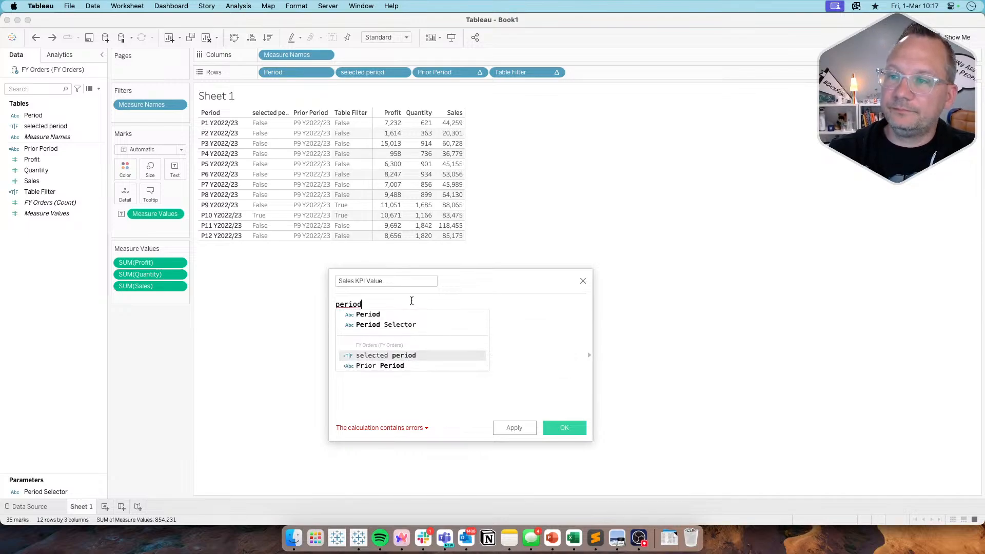
key("Return")
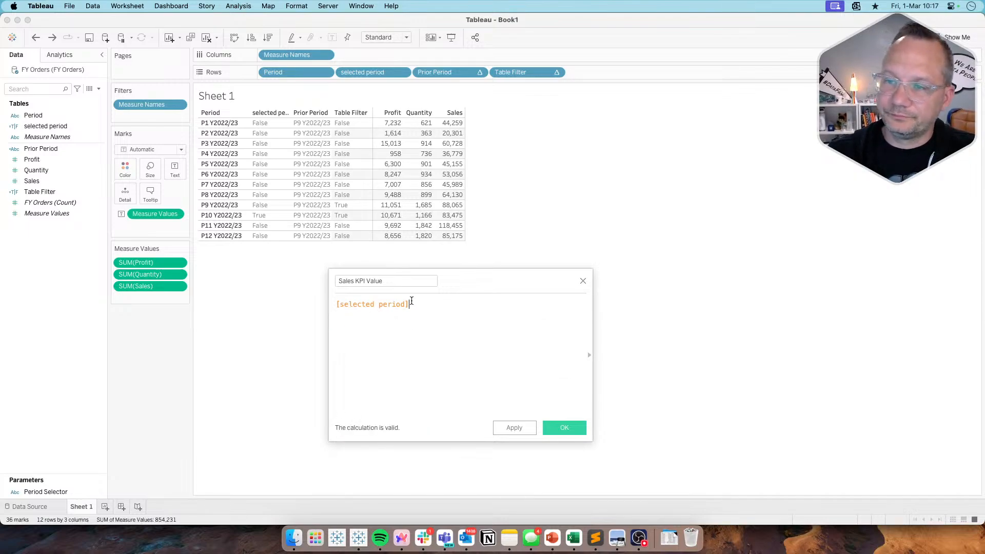
Complete the Sales KPI Value formula as if [selected period] then [Sales] END and save the field
key("super+Left")
type("if ")
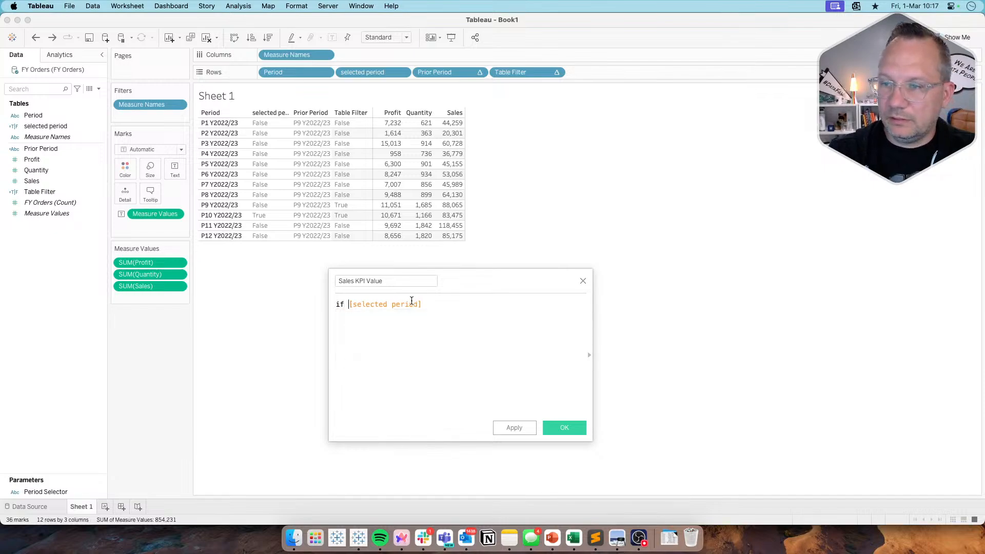
type(" then ")
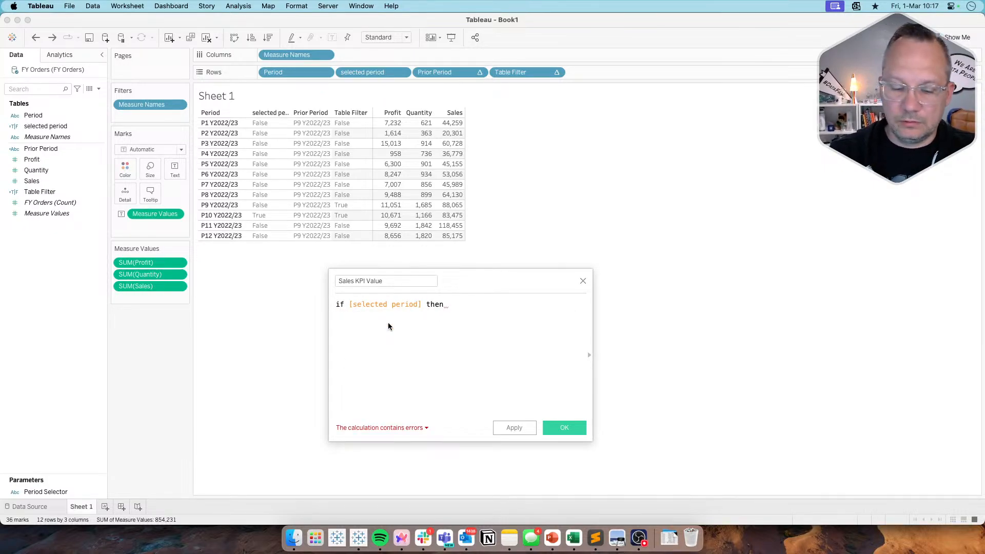
type("sales")
key("Return")
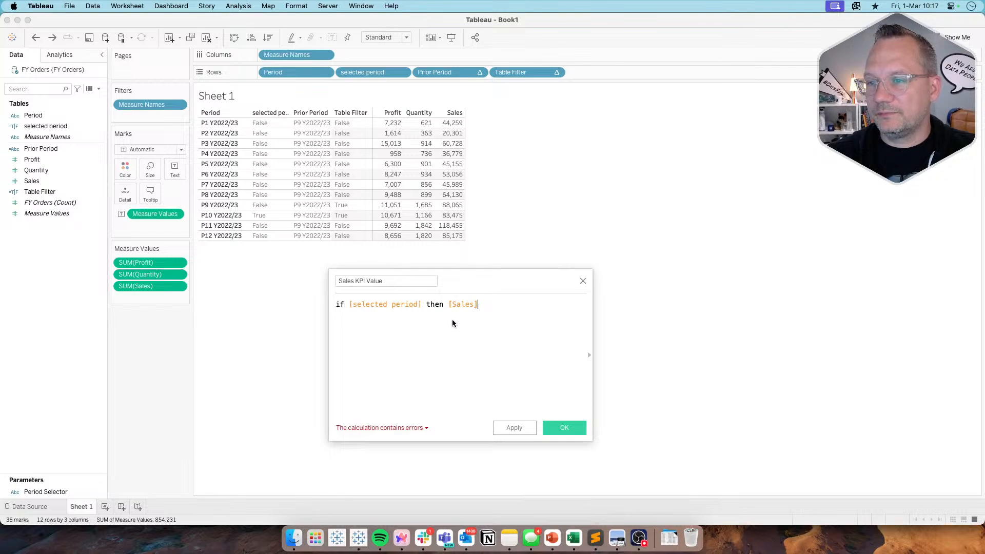
type("end")
key("Return")
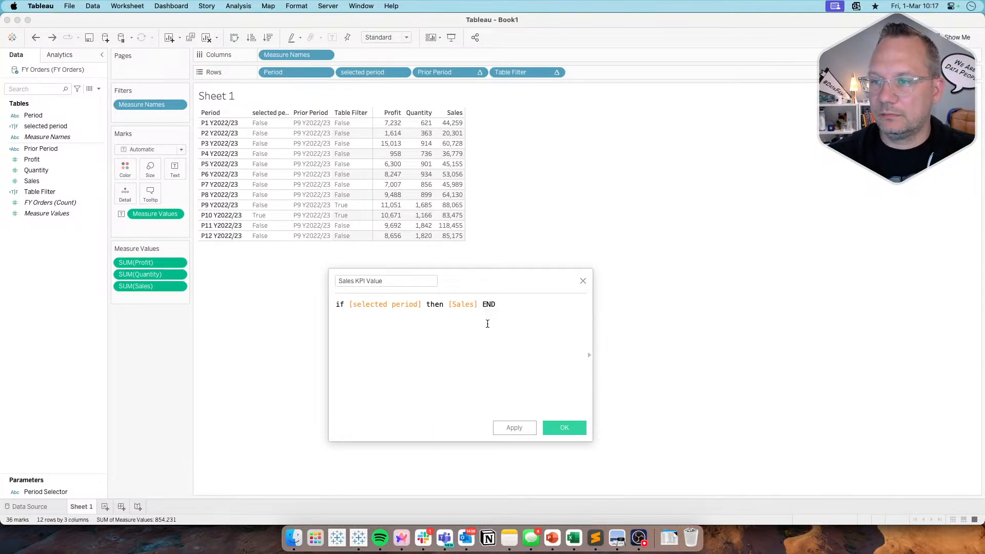
left_click(563, 428)
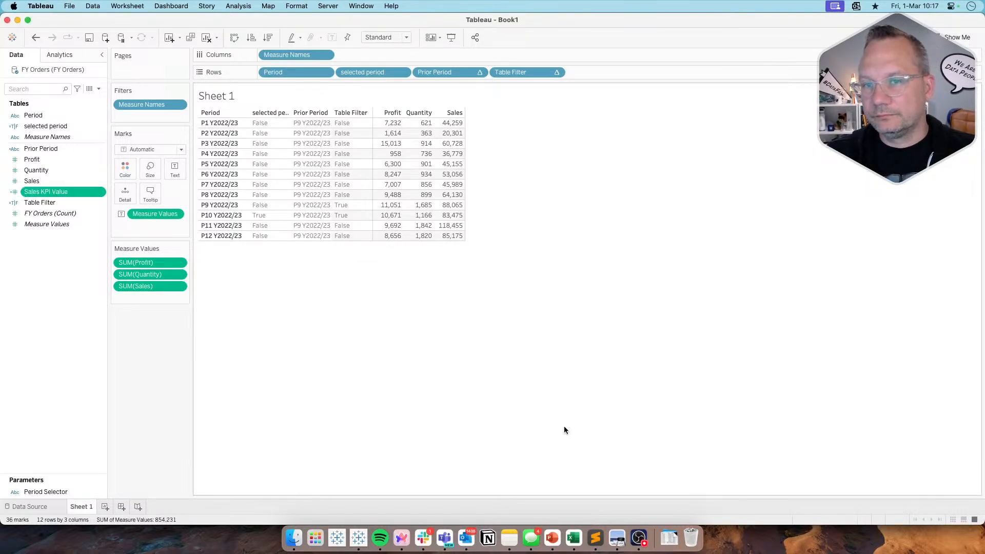
Duplicate the Sales KPI Value calculated field twice
right_click(64, 192)
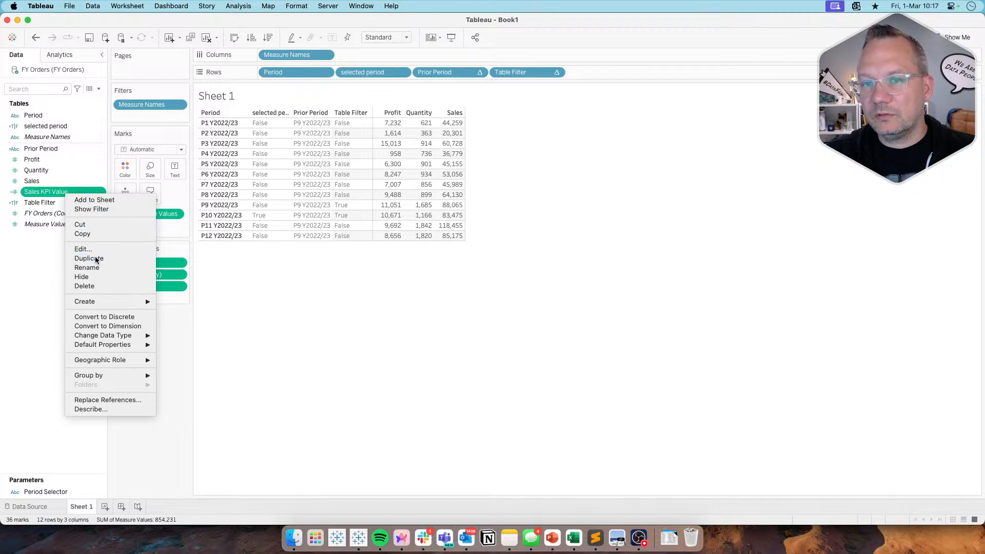
left_click(77, 258)
right_click(48, 202)
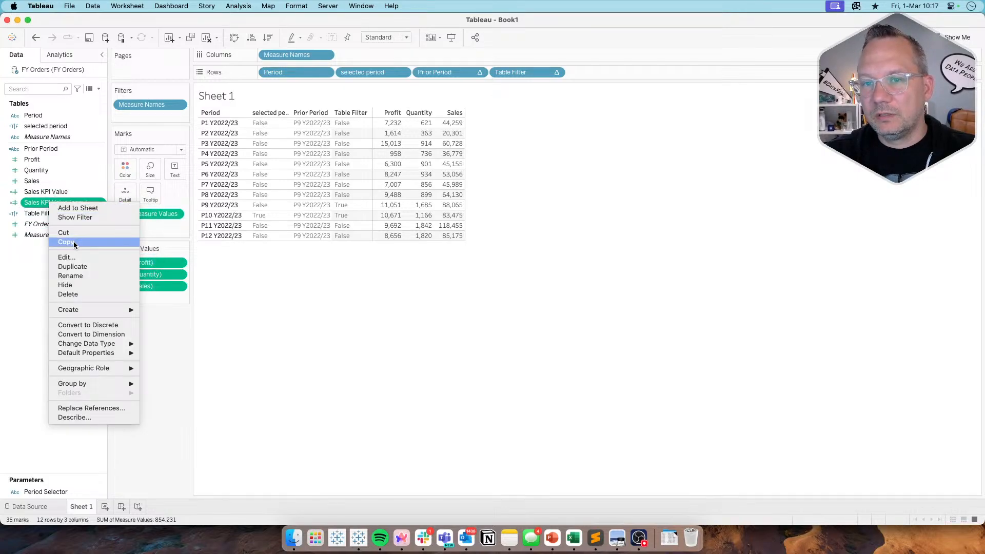
left_click(77, 267)
Rename Sales KPI Value (copy) to Profit KPI Value, replace [Sales] with Profit in its formula, and save the field
right_click(51, 205)
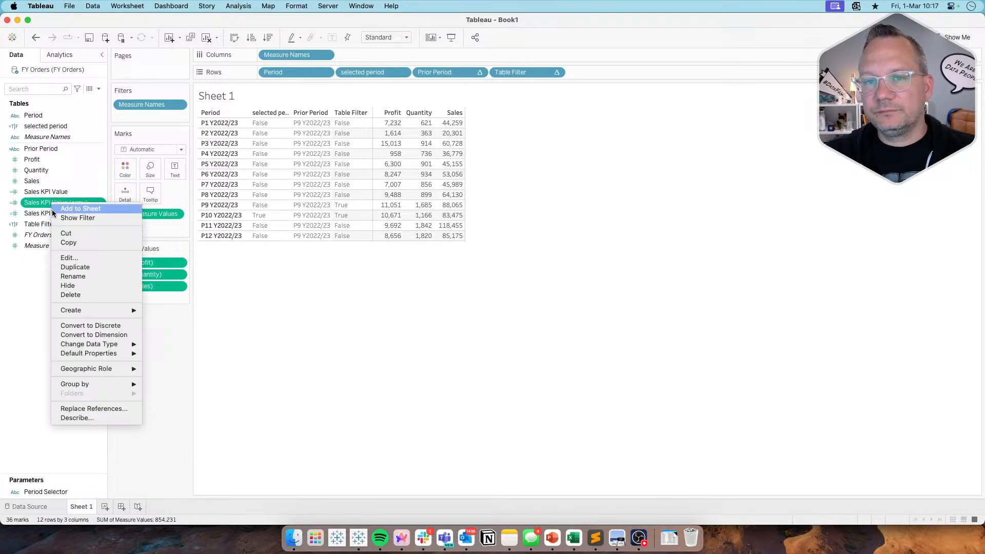
left_click(71, 258)
left_click_drag(354, 282, 314, 284)
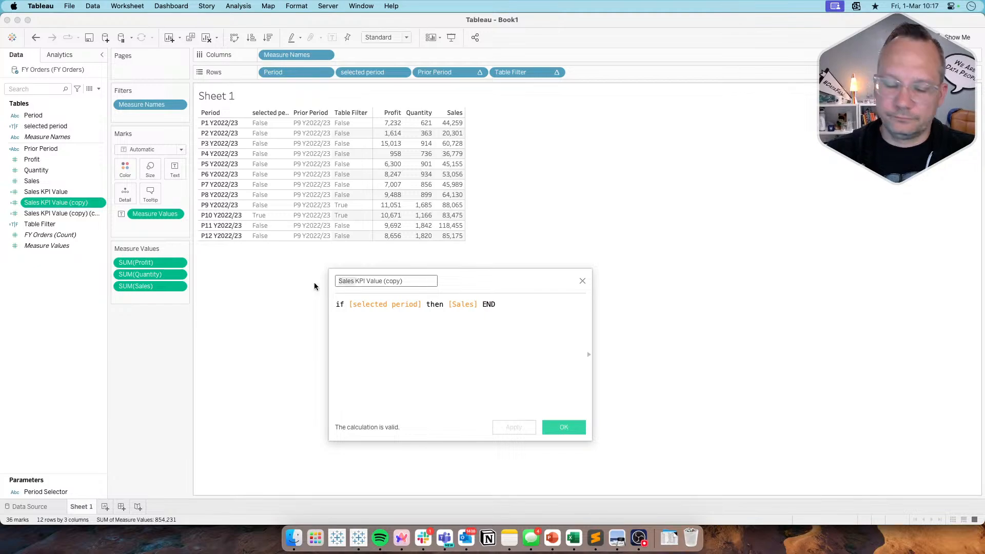
type("Profit")
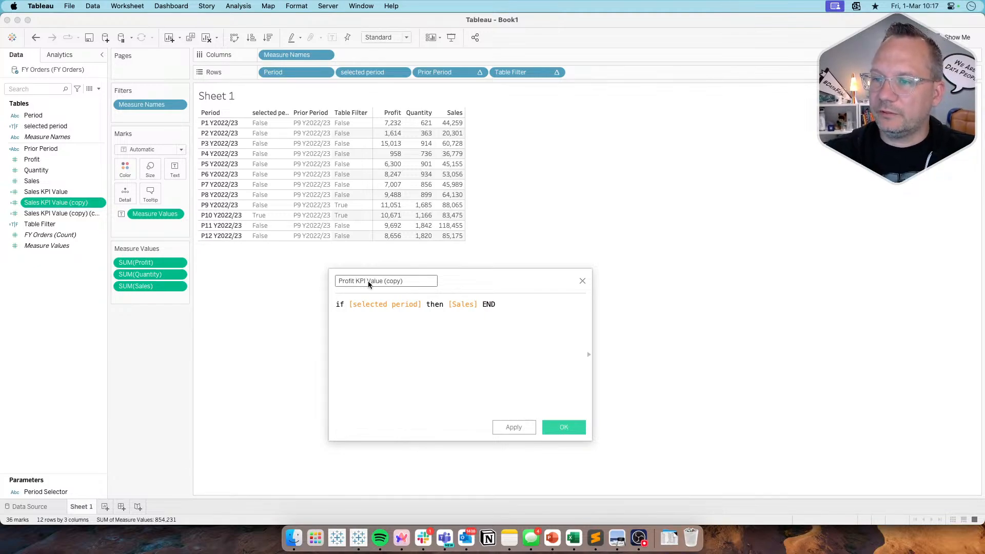
key("BackSpace")
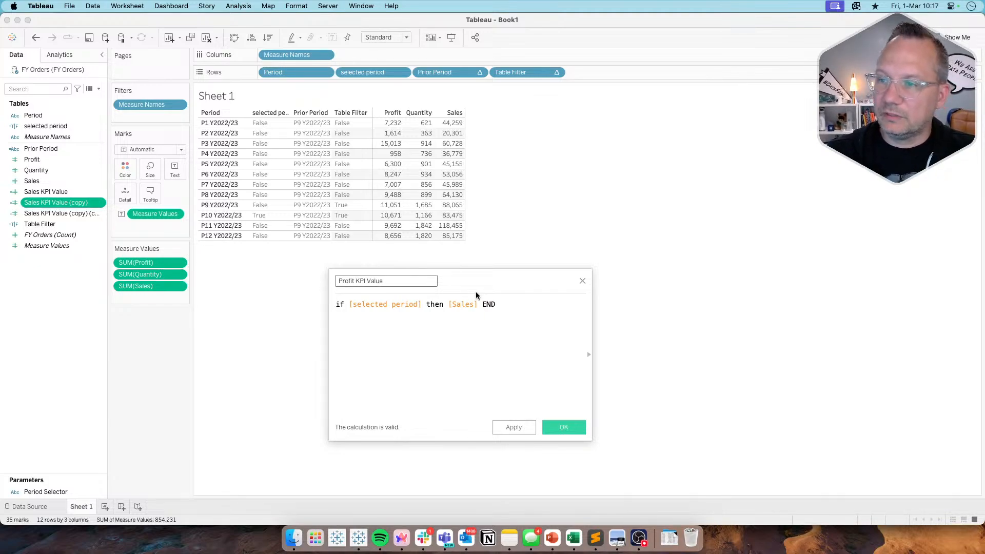
double_click(466, 304)
type("Profit")
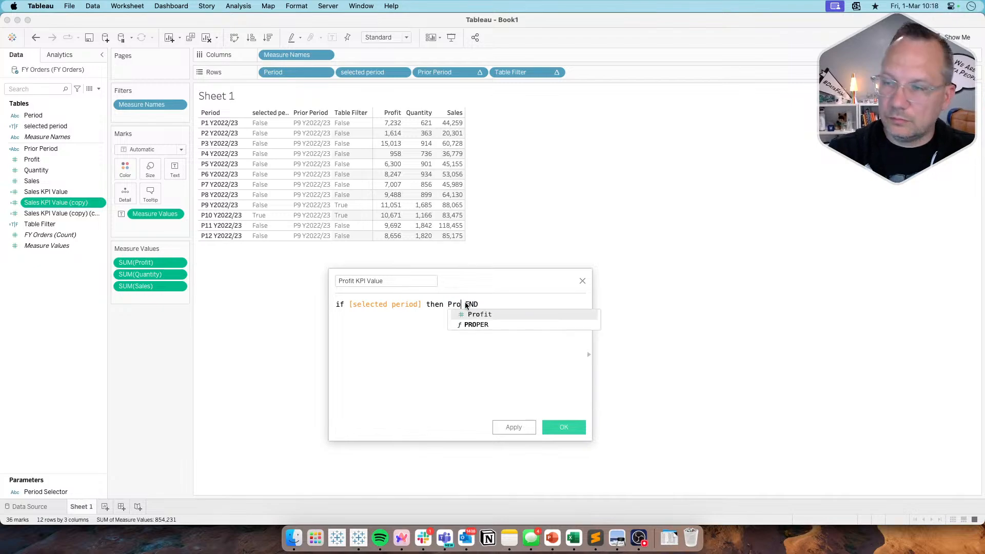
left_click(563, 428)
Open the remaining Sales KPI Value copy for editing and rename it Quantity KPI Value
right_click(60, 213)
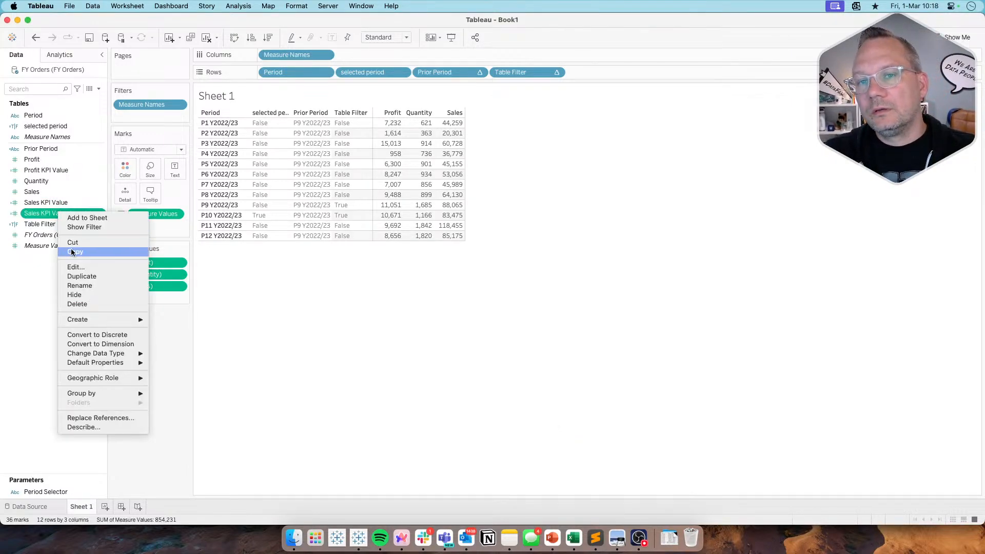
left_click(94, 266)
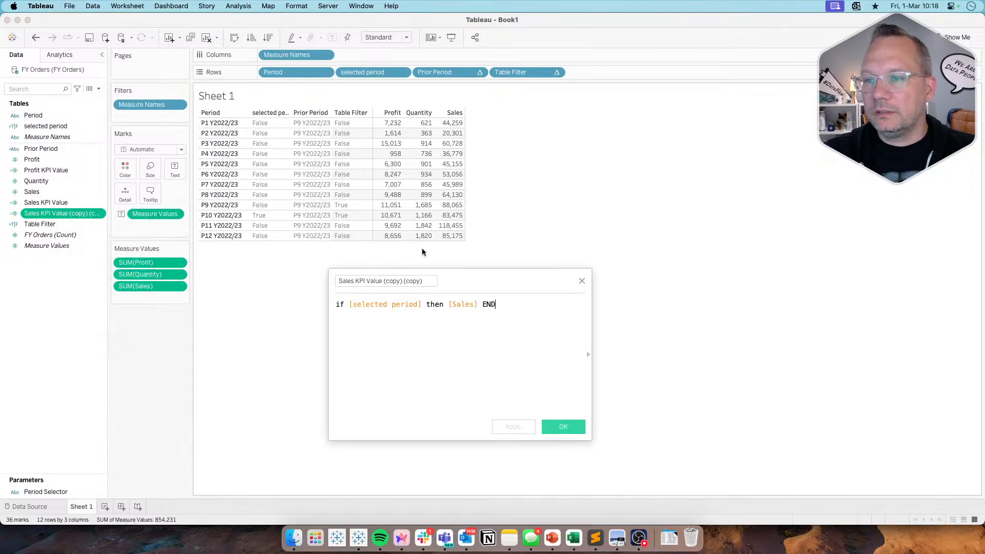
double_click(353, 280)
type("Quat")
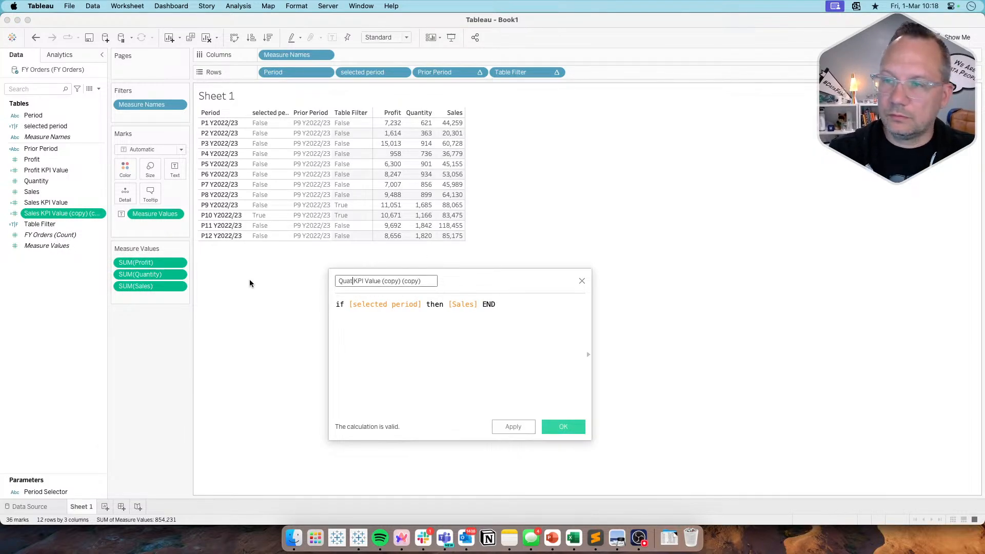
key("BackSpace")
type("ntity")
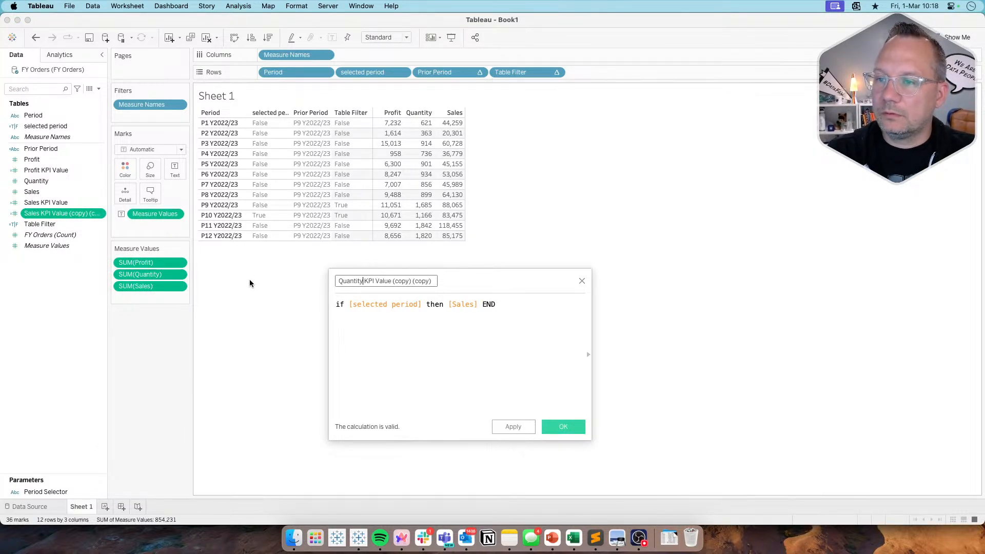
left_click_drag(389, 280, 528, 281)
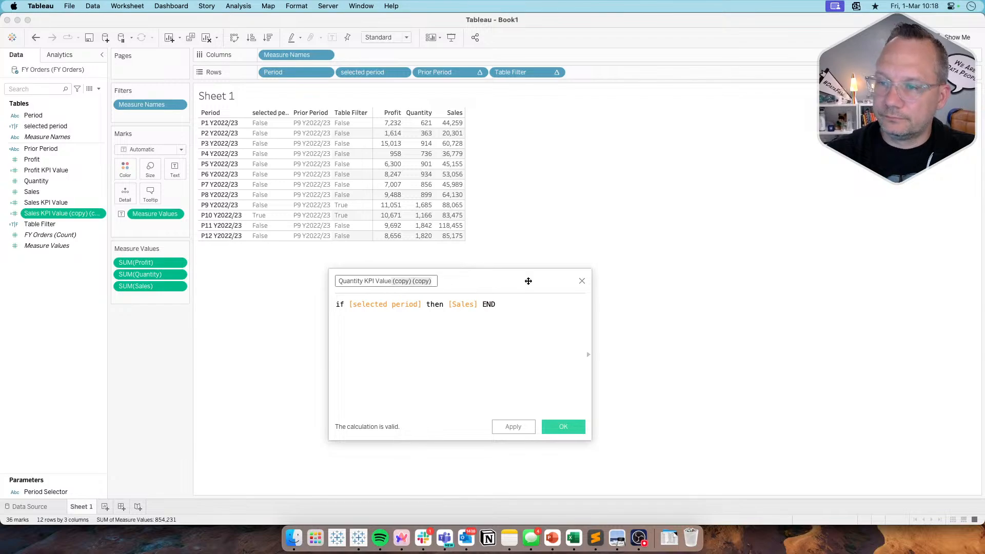
key("BackSpace")
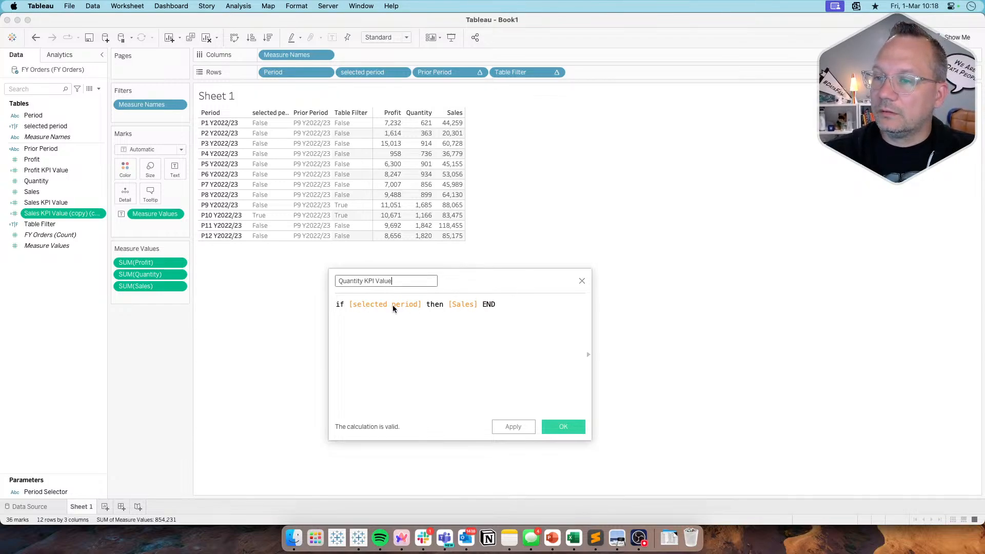
Replace [Sales] with the Quantity field in the Quantity KPI Value formula and save the field
double_click(460, 305)
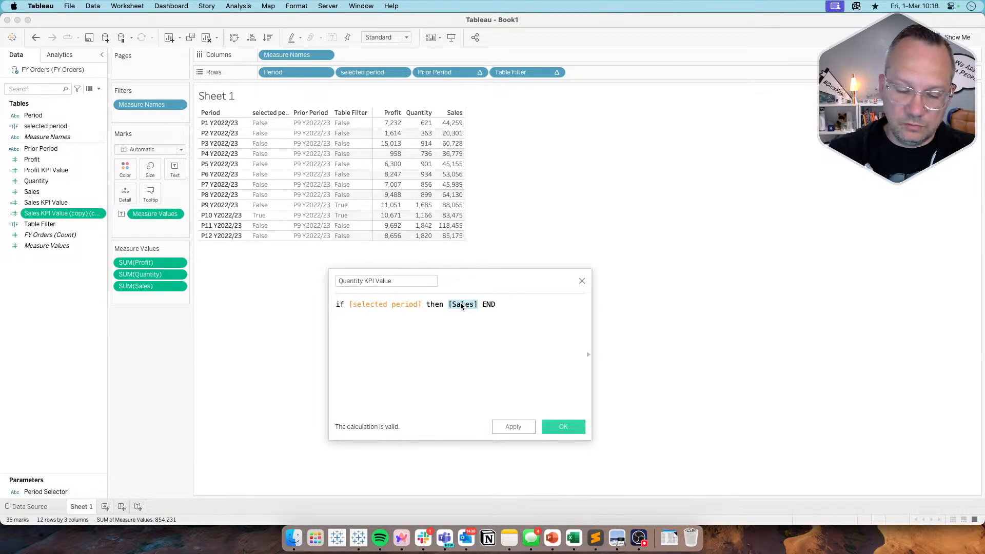
type("qu")
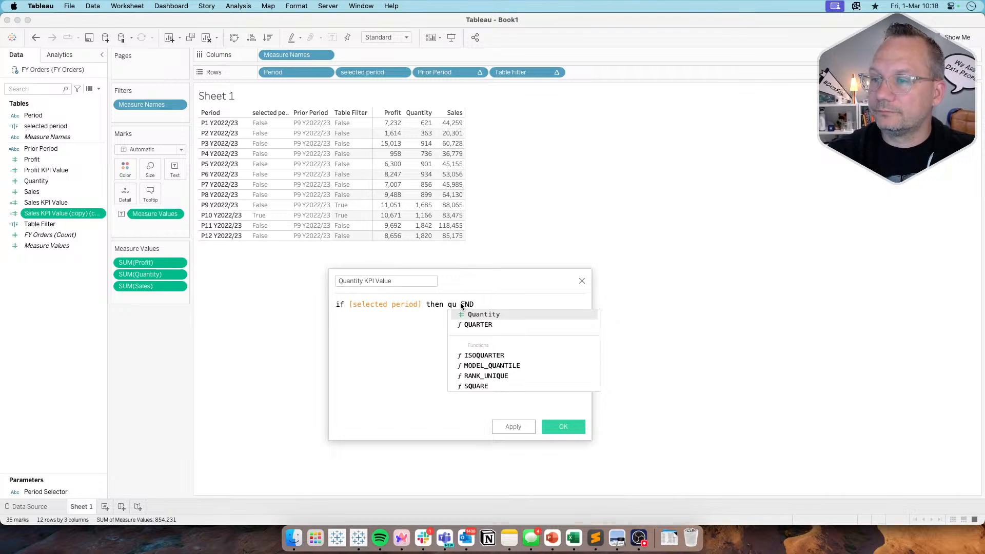
key("Return")
left_click(563, 427)
left_click(26, 236)
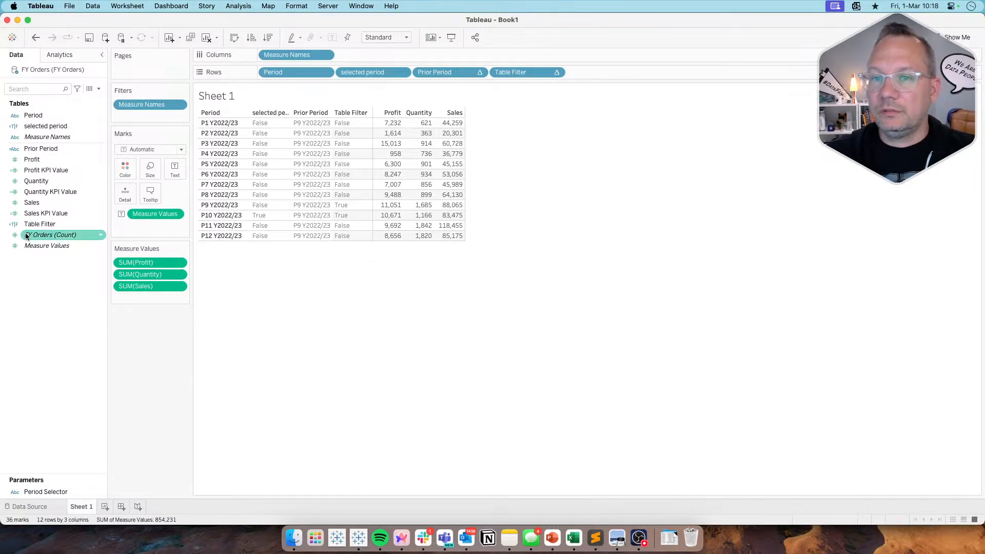
Add Profit KPI Value, Quantity KPI Value and Sales KPI Value to the table as measure columns
double_click(48, 171)
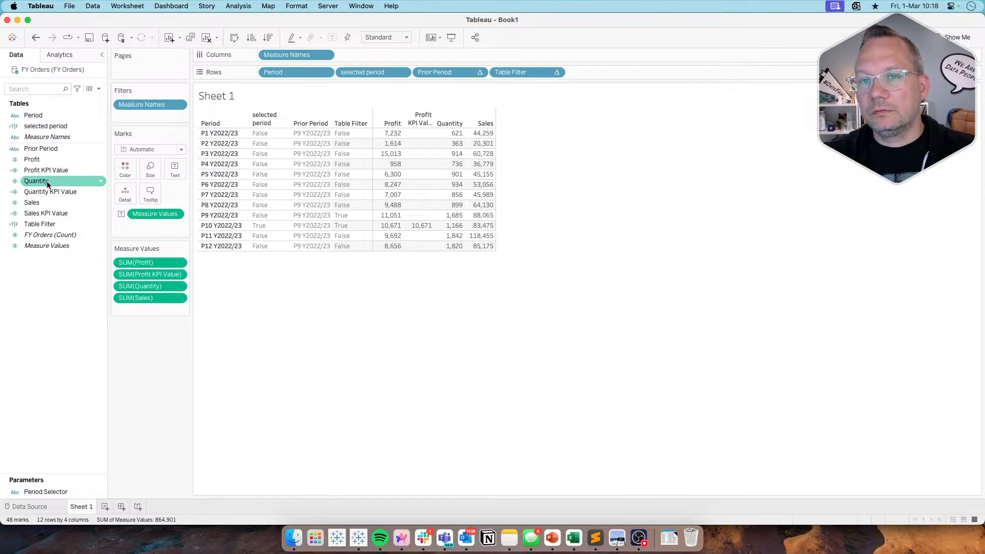
double_click(48, 192)
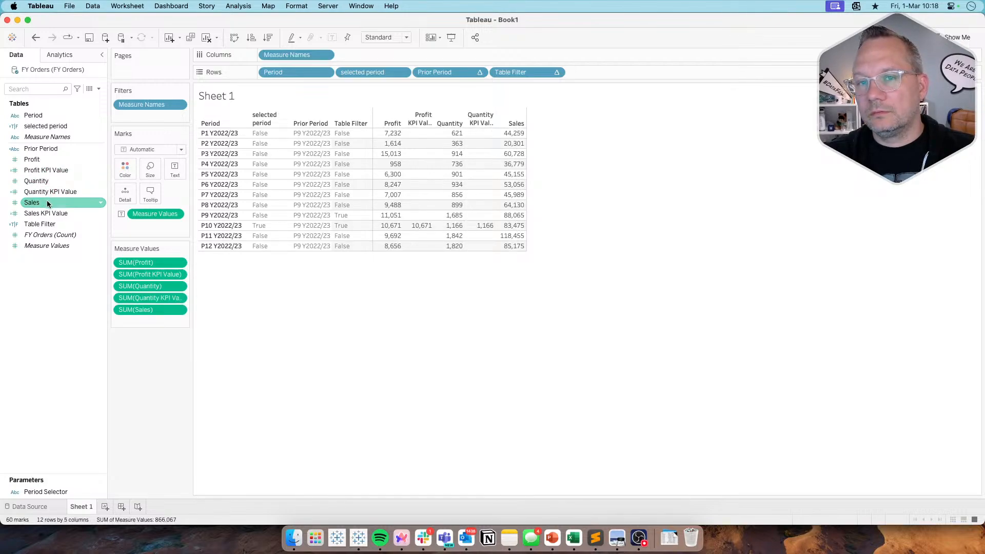
double_click(45, 213)
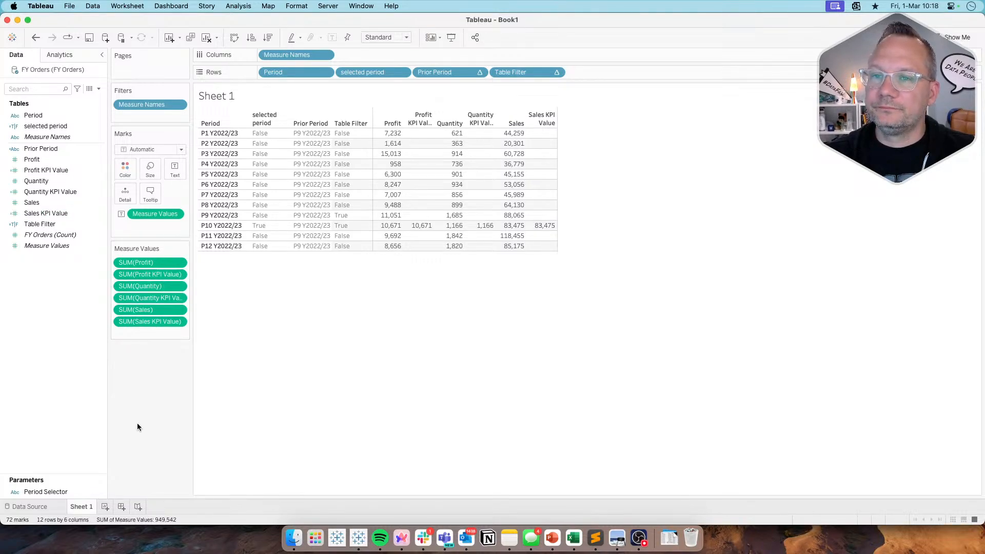
mouse_move(549, 224)
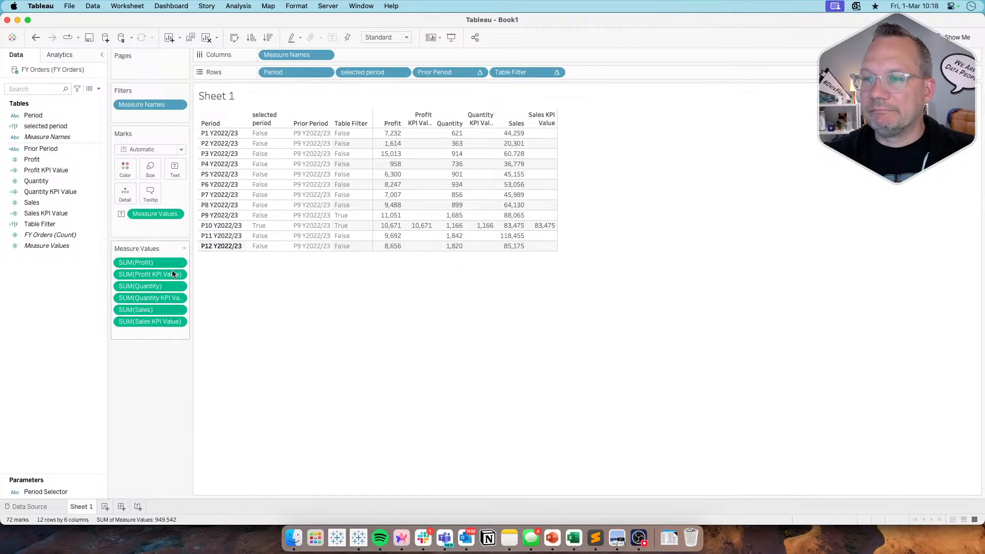
right_click(45, 337)
left_click(55, 342)
left_click(443, 347)
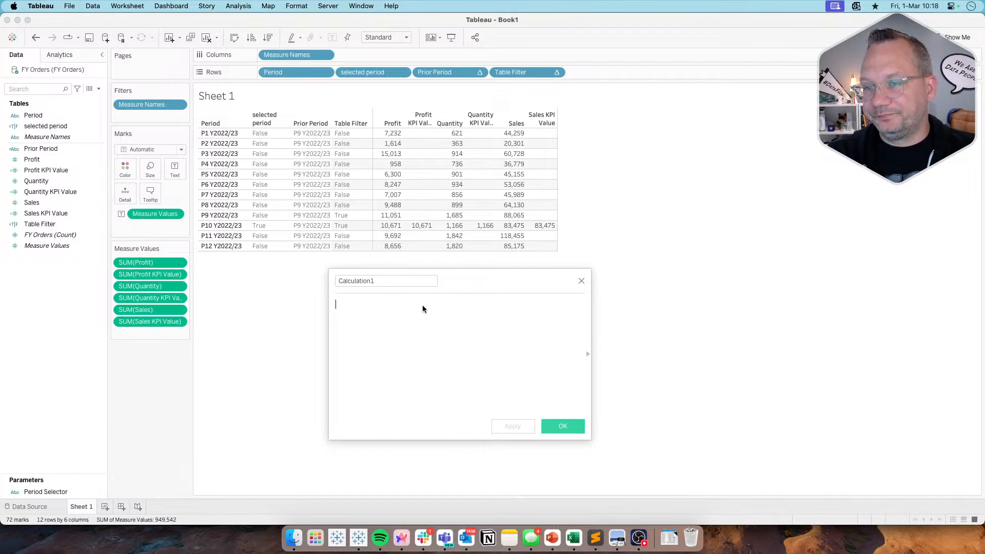
left_click(390, 281)
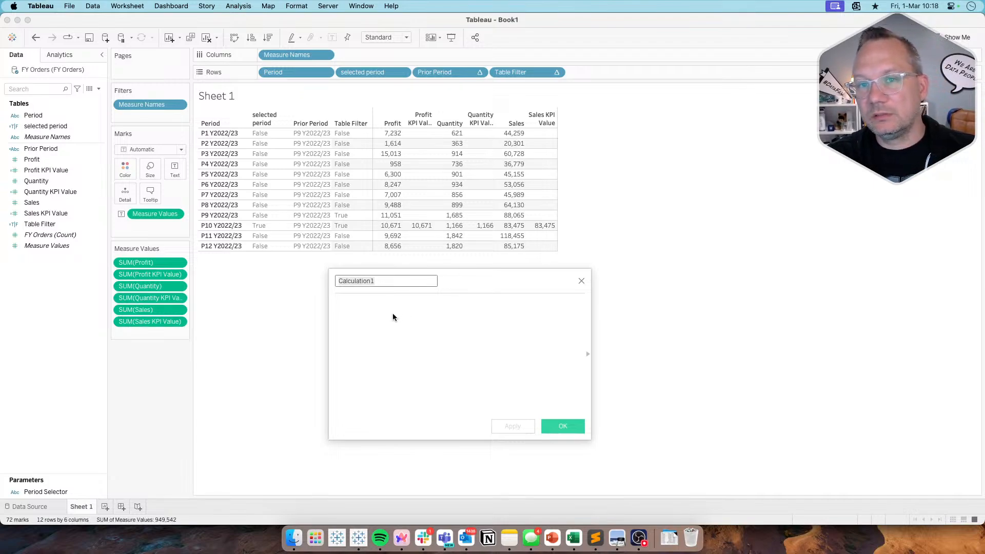
type("Sales")
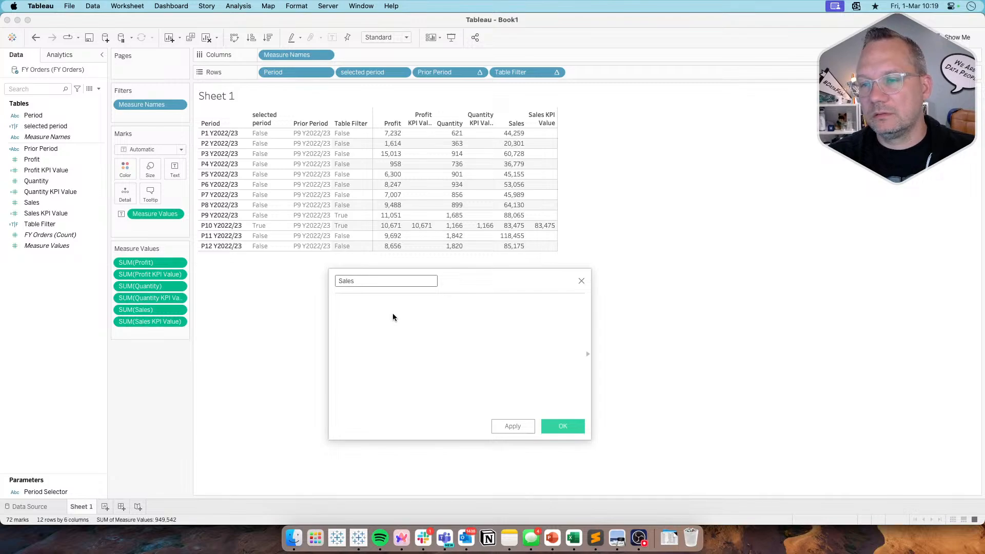
type(" KPI")
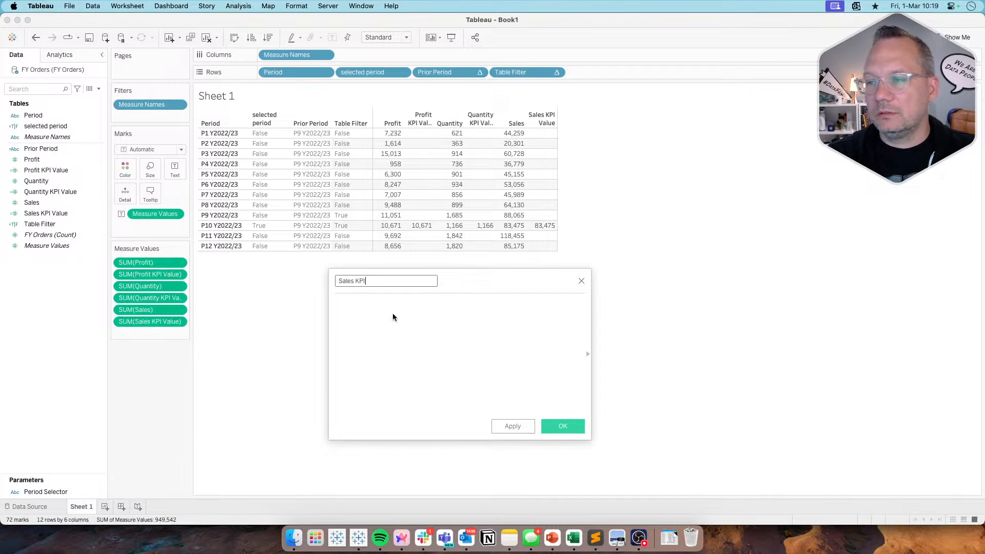
left_click(581, 280)
Duplicate the Profit KPI Value, Quantity KPI Value and Sales KPI Value fields together
left_click(39, 170)
left_click(40, 192, "super")
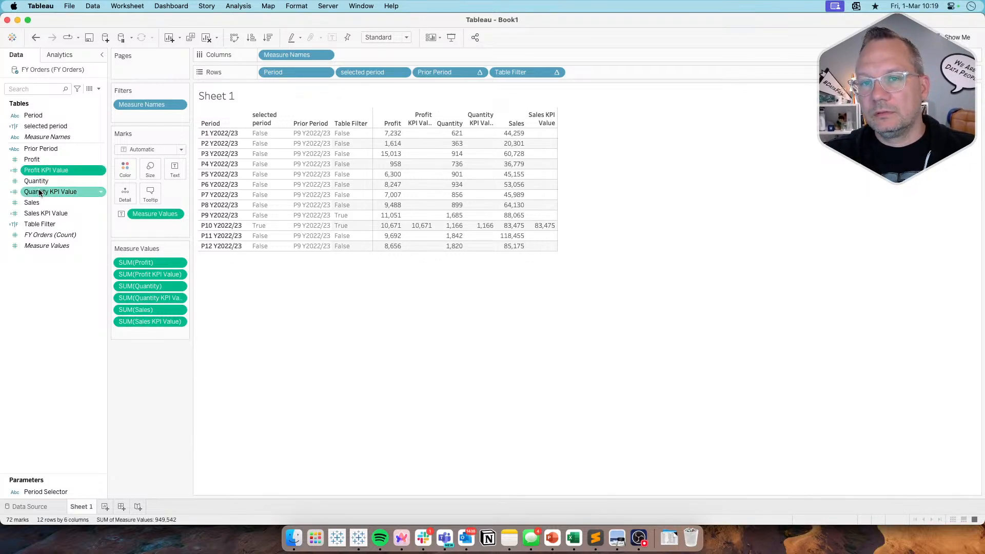
left_click(41, 213, "super")
right_click(41, 213)
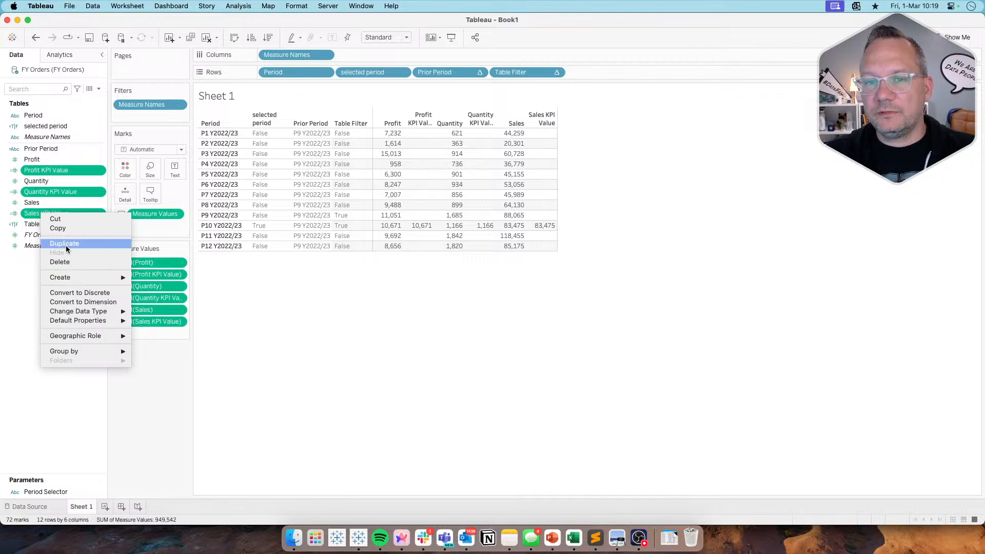
left_click(66, 242)
Open Profit KPI Value (copy) for editing and remove the [selected period] condition from its formula
left_click(63, 177)
right_click(62, 178)
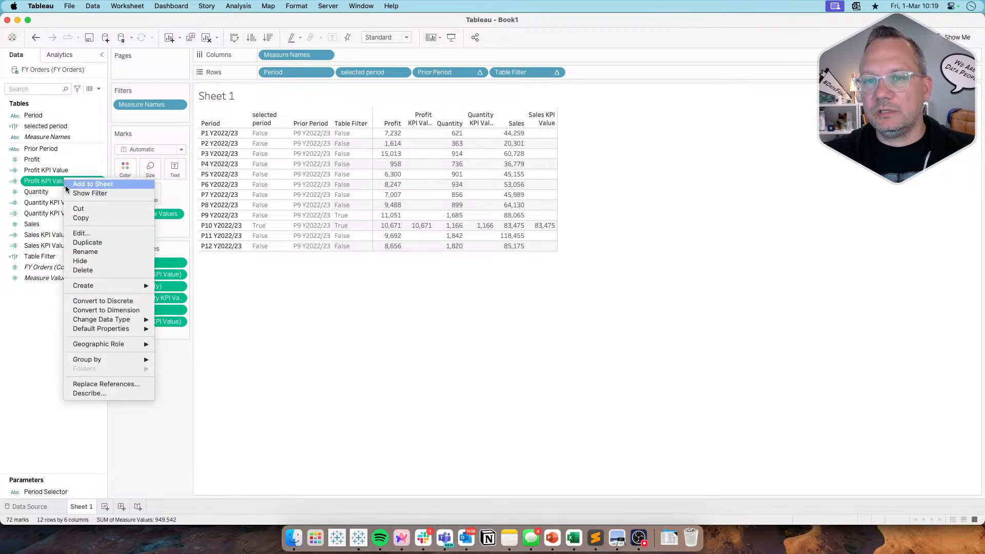
left_click(77, 229)
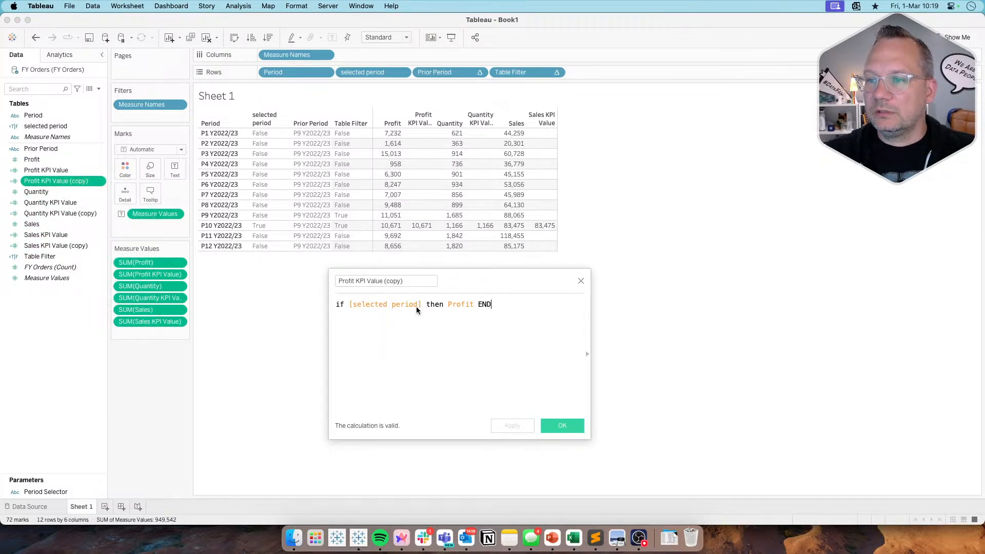
left_click_drag(420, 304, 358, 306)
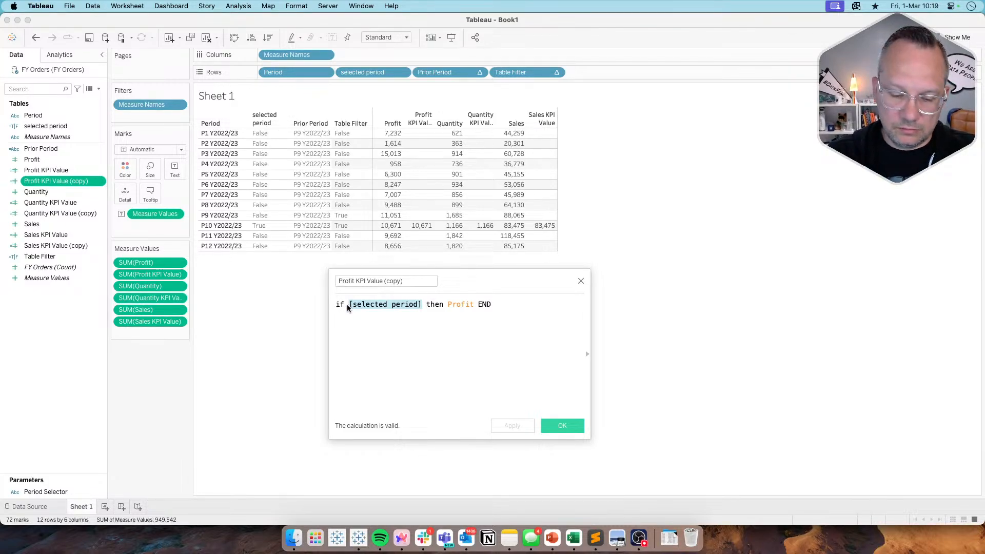
type("period")
key("BackSpace")
key("BackSpace")
key("BackSpace")
key("BackSpace")
key("BackSpace")
key("BackSpace")
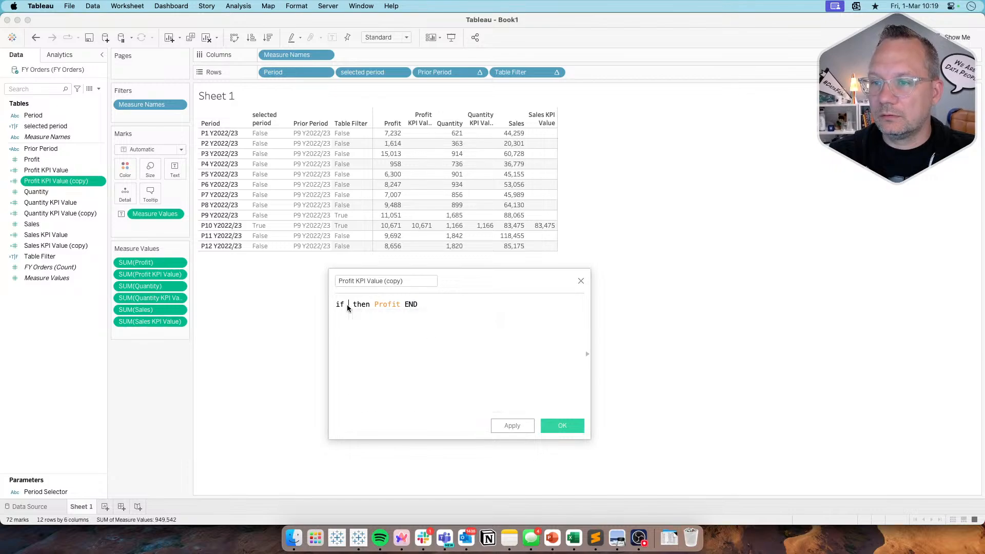
Enter attr([Period])=[Prior Period] as the IF condition in the Profit KPI Value (copy) formula
type("peri")
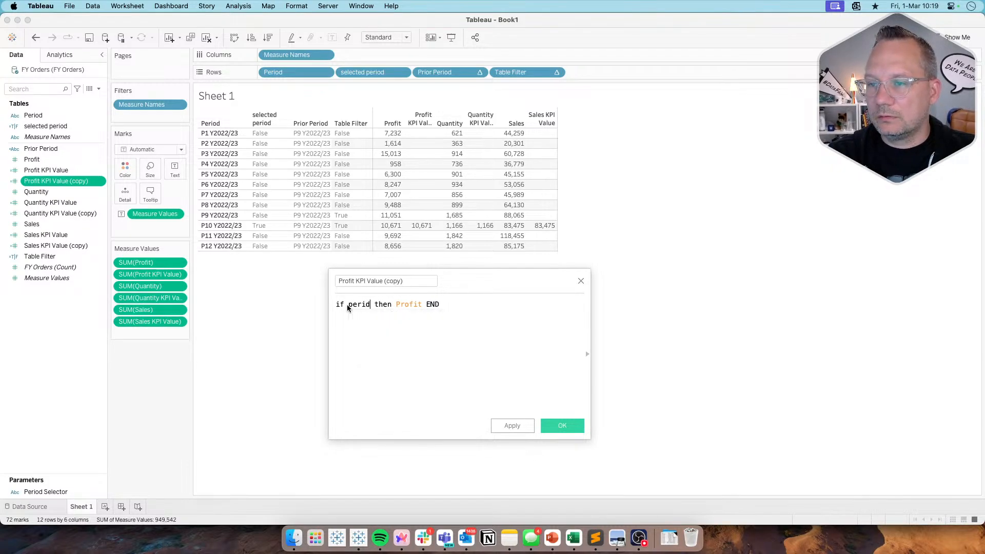
key("Return")
type("=")
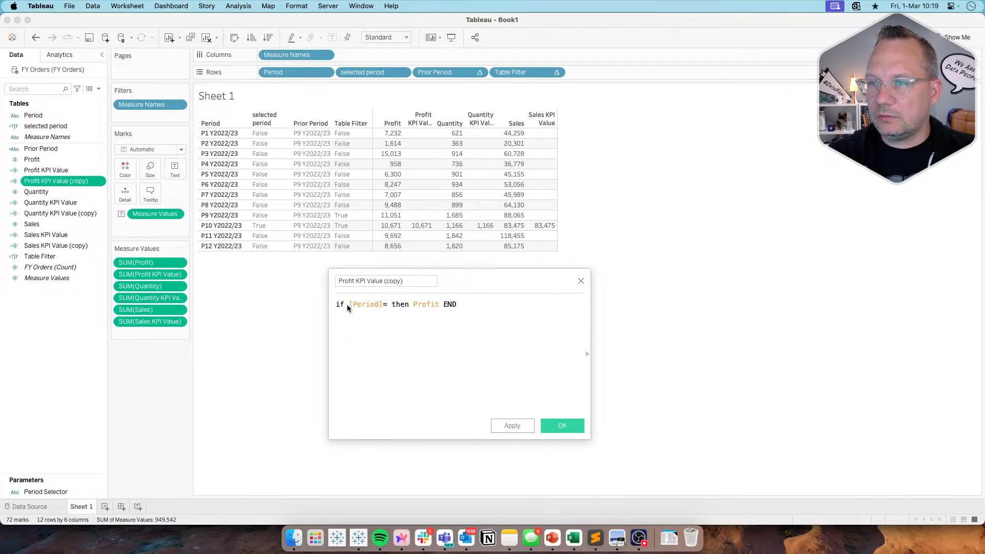
type("prior")
key("Return")
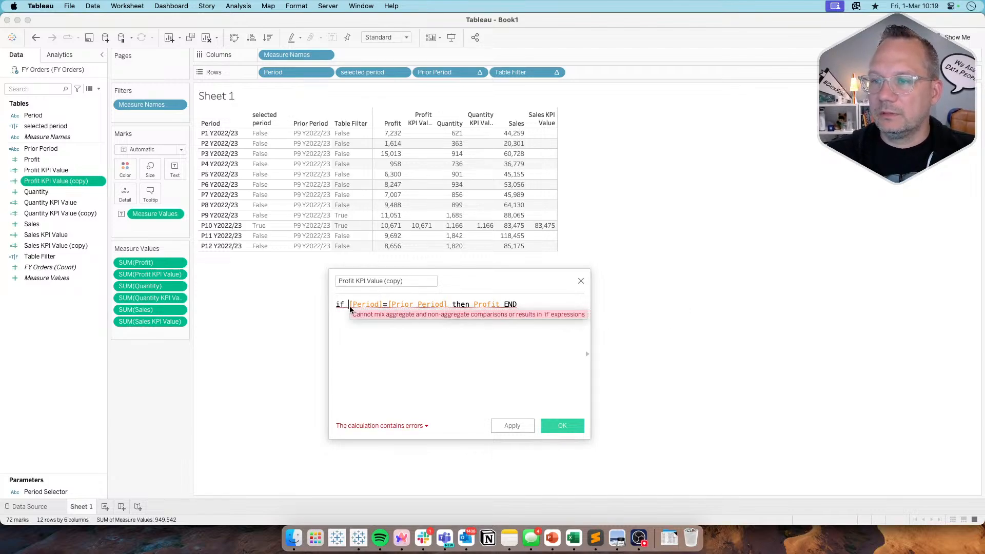
type("attr(")
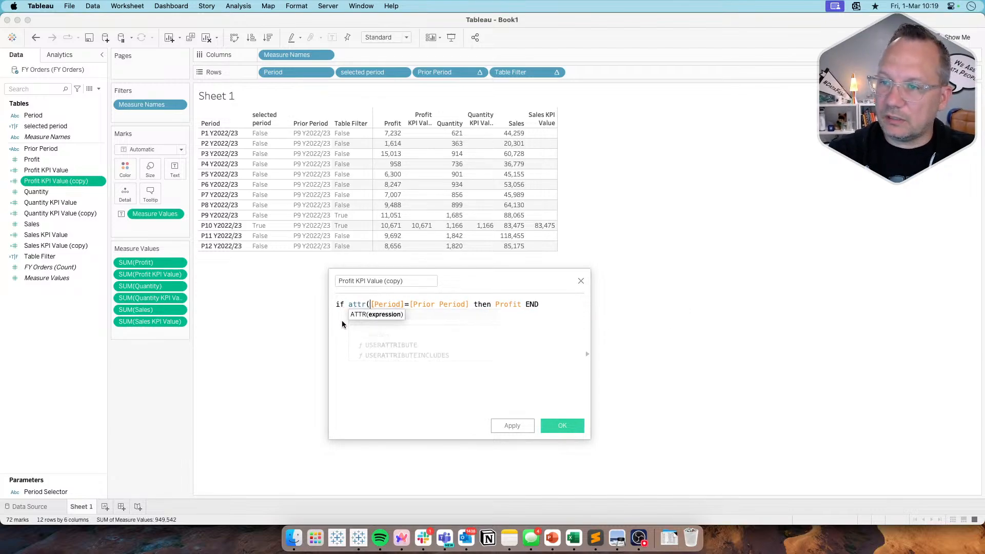
left_click(406, 304)
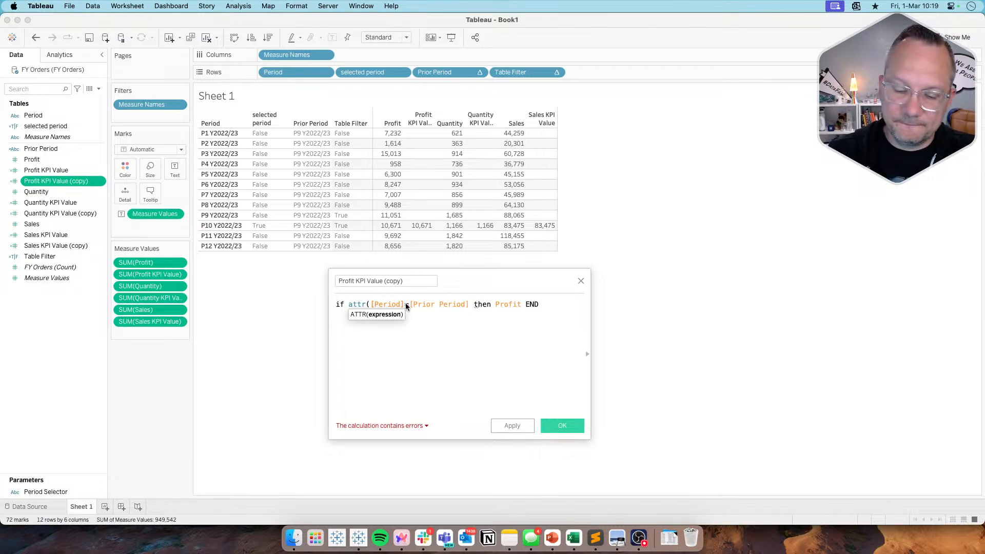
type(")")
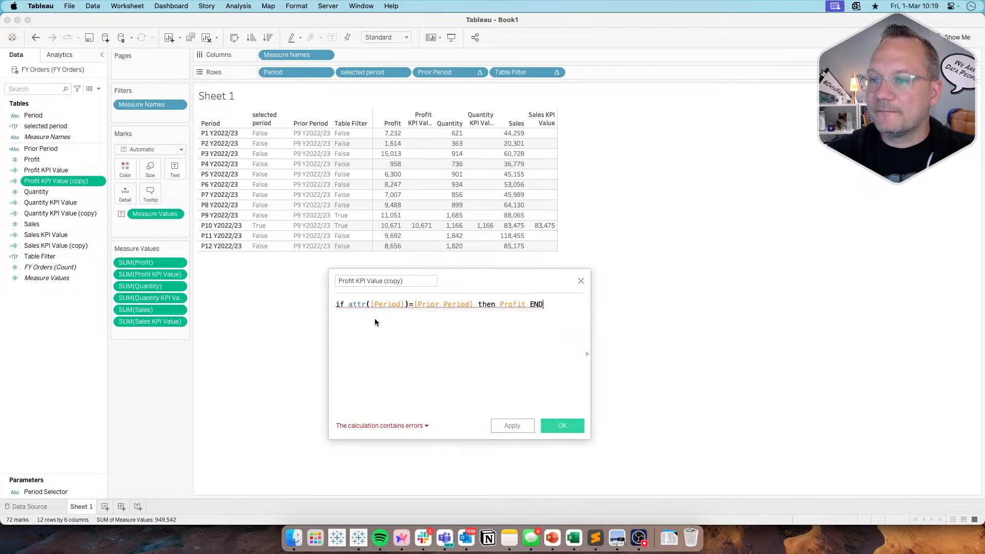
Wrap Profit in sum() in the THEN part of the Profit KPI Value (copy) formula
left_click(500, 304)
type("sum(")
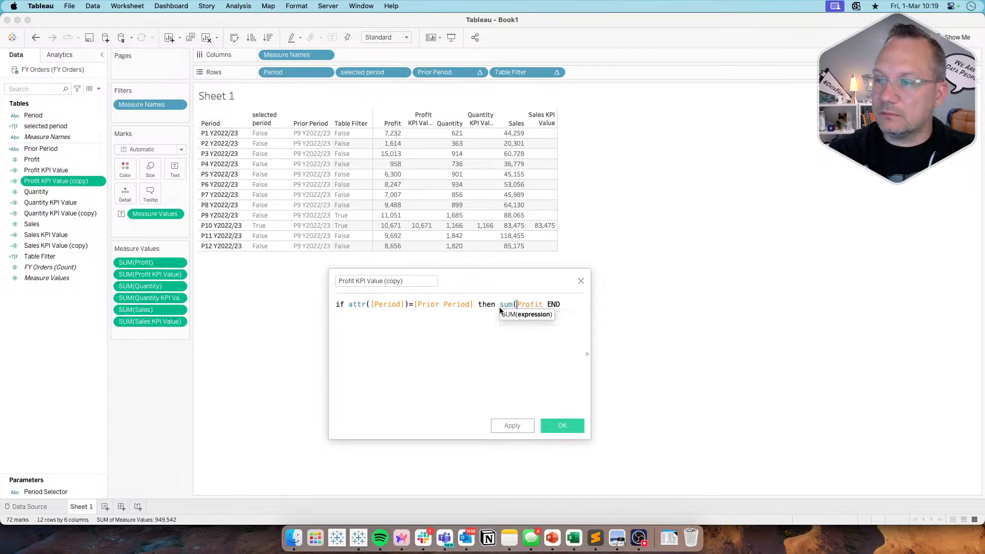
left_click(543, 308)
type(")")
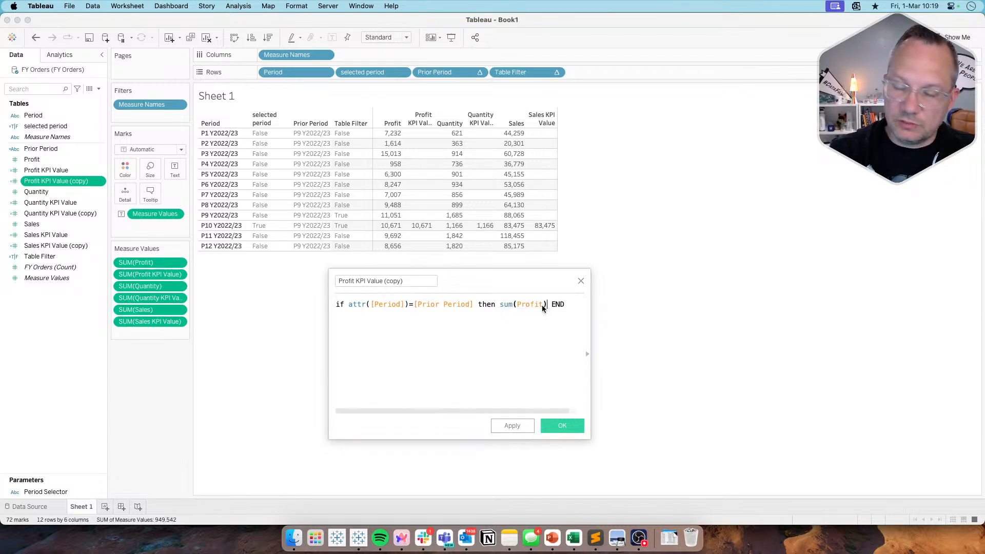
left_click(444, 305)
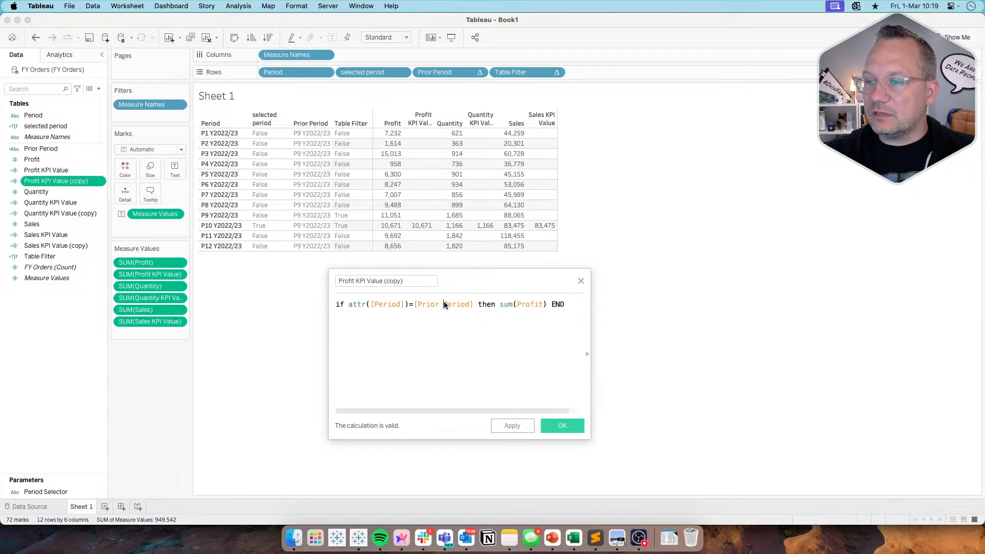
left_click_drag(464, 304, 425, 305)
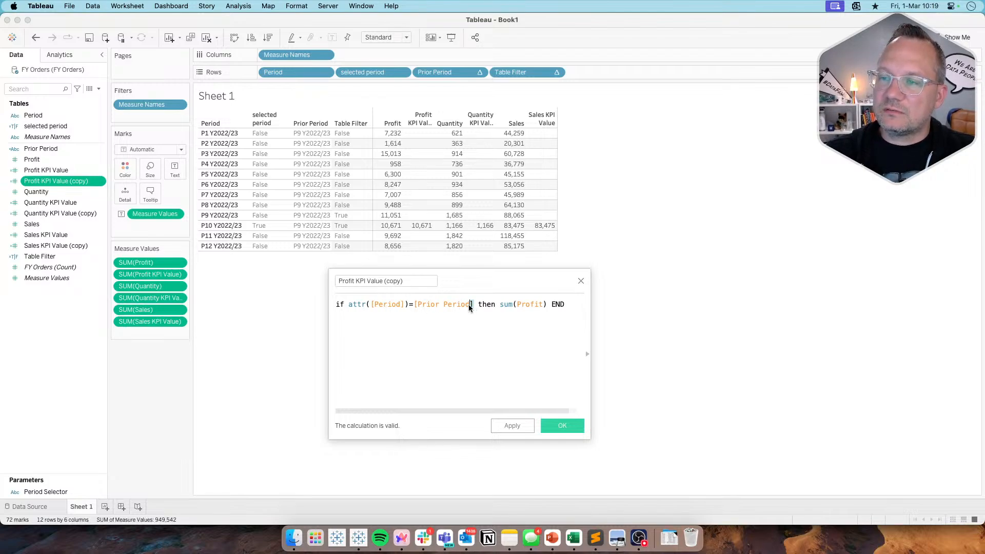
left_click(408, 303)
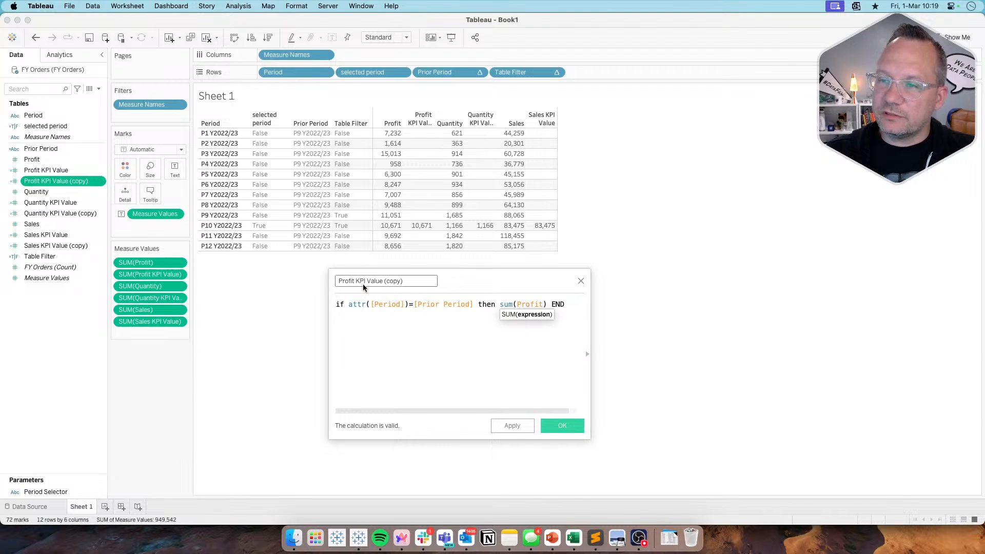
Rename the calculated field as Profit KPI Value Previous and save it
left_click(384, 282)
left_click_drag(384, 282, 462, 282)
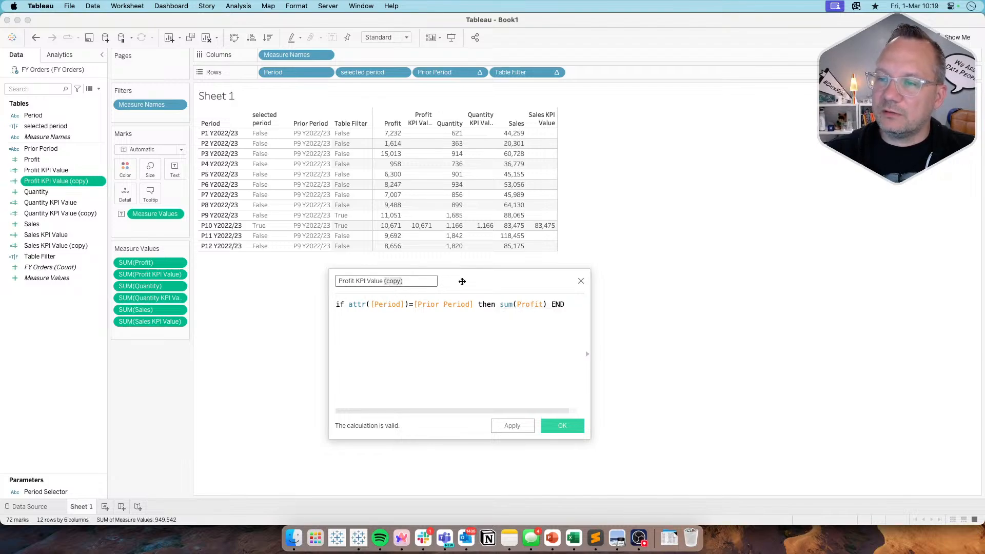
type("Previous")
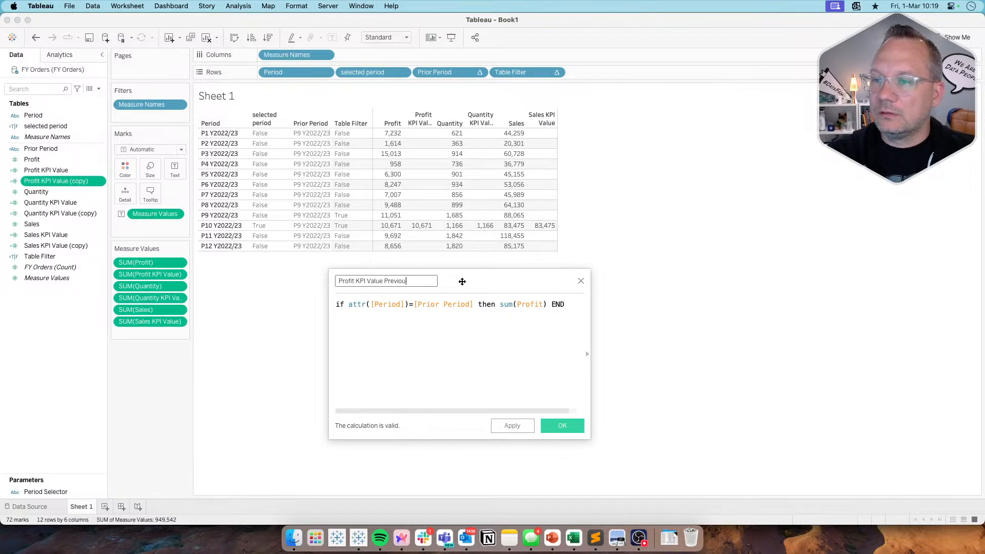
left_click(558, 426)
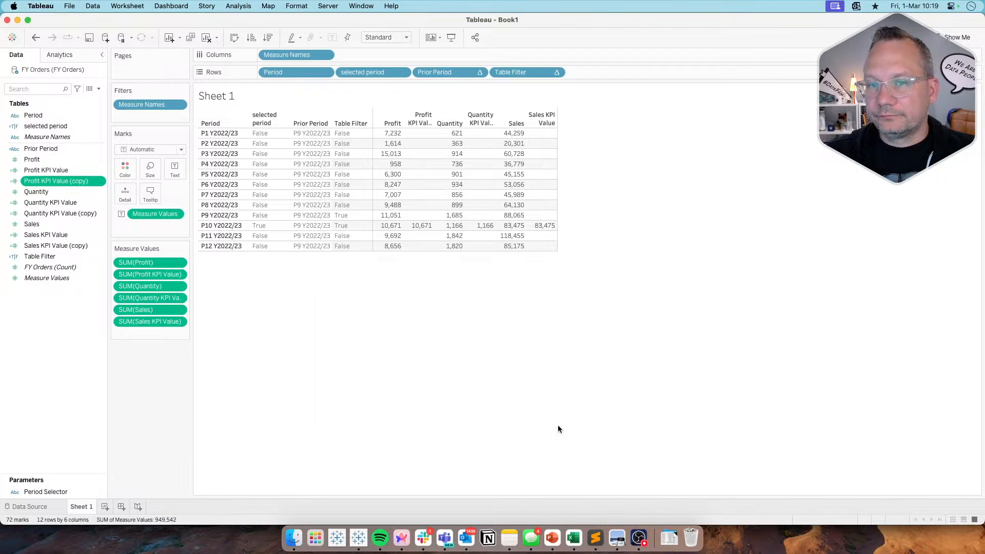
Open Quantity KPI Value (copy) for editing and rename it as Quantity KPI Value Previous
right_click(80, 212)
left_click(99, 266)
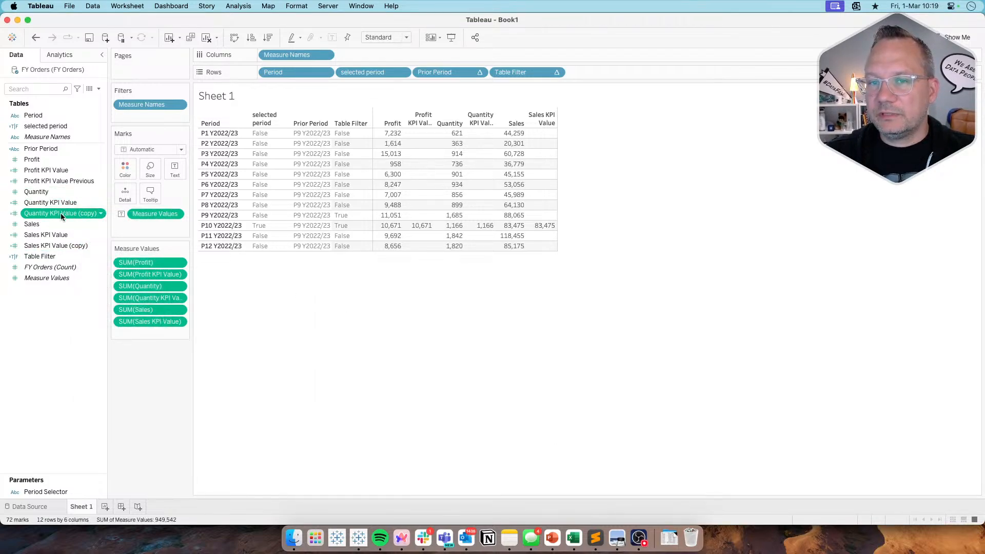
right_click(60, 214)
left_click(77, 268)
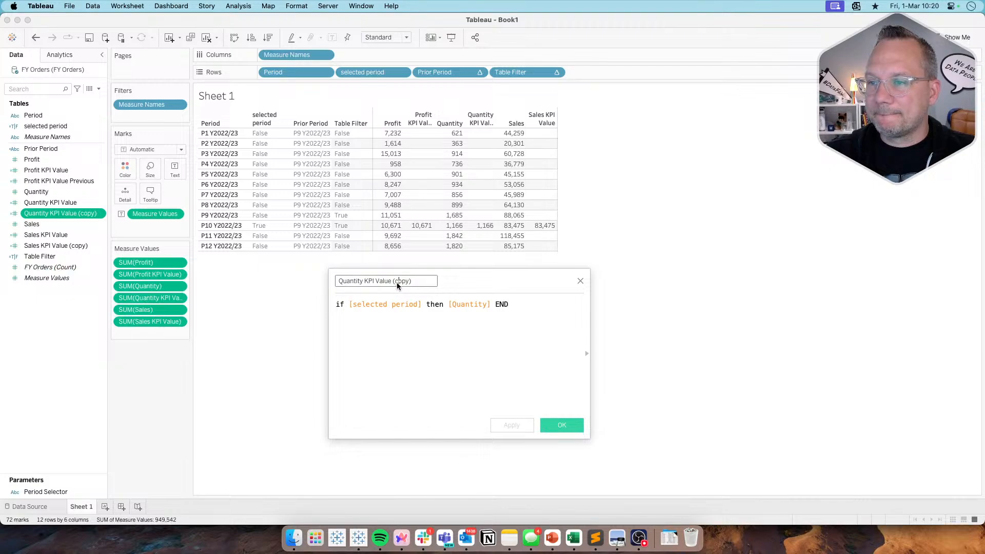
left_click_drag(393, 282, 496, 282)
type("Prviou")
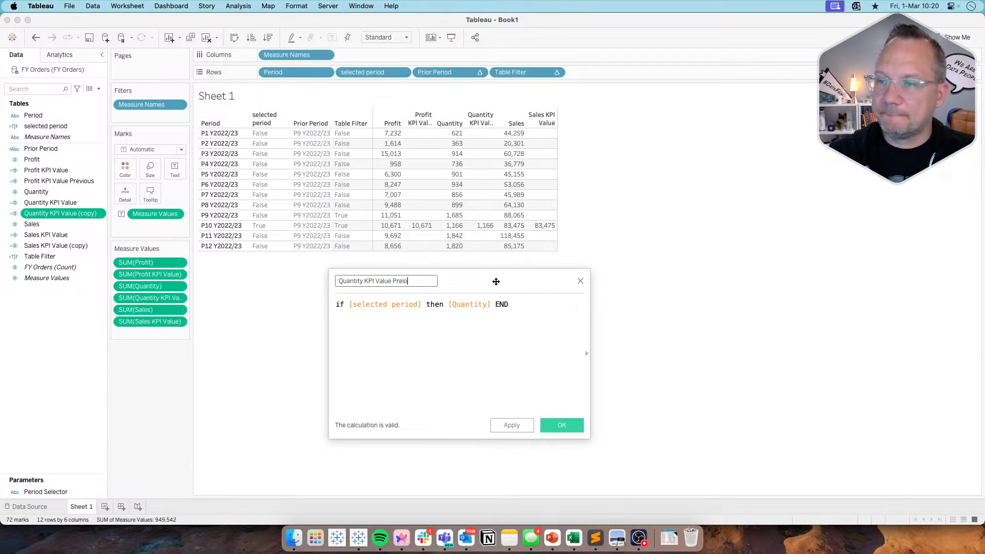
key("BackSpace")
key("BackSpace")
key("BackSpace")
key("BackSpace")
type("evious")
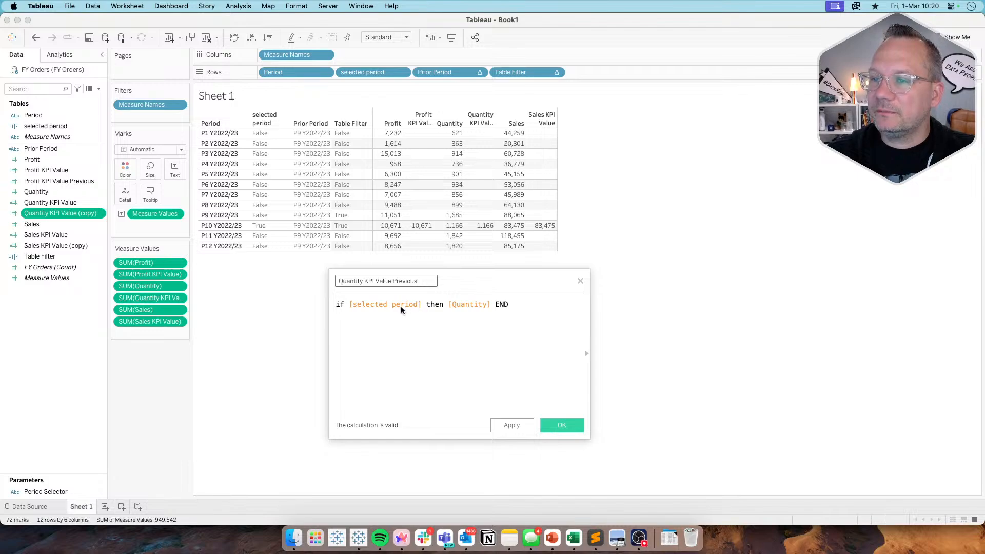
Replace the [selected period] condition in the Quantity KPI Value Previous formula with attr([Period])=[Prior Period]
double_click(386, 306)
type("attr(")
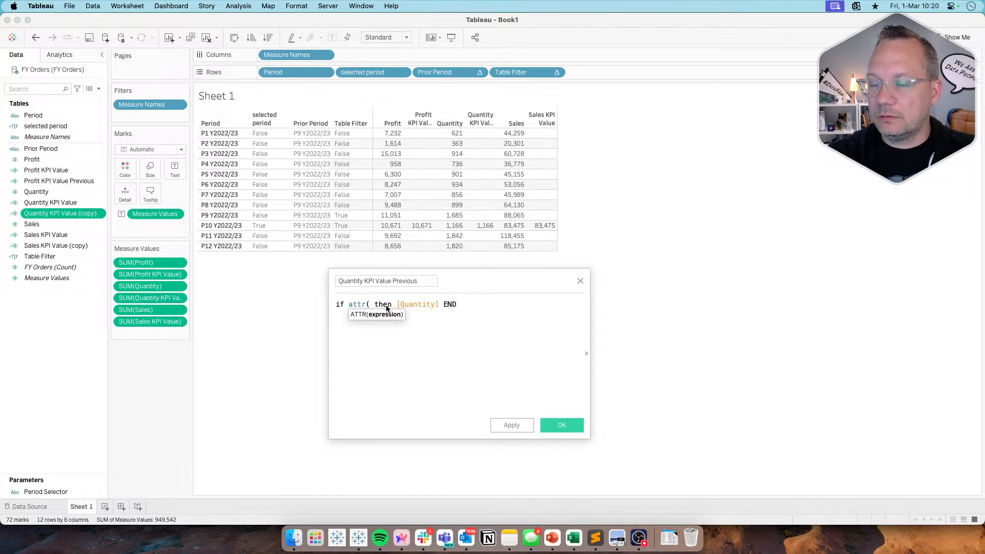
type("[Period])=")
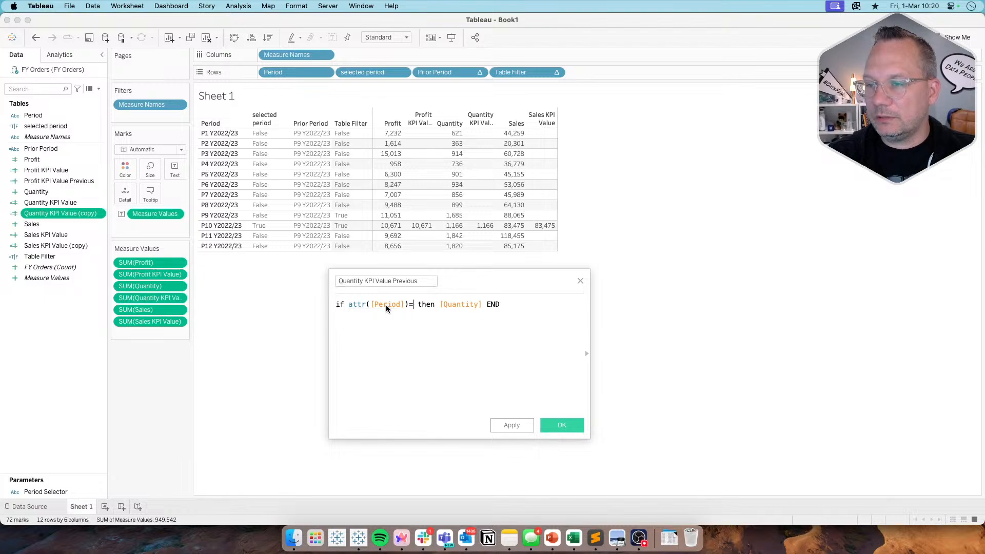
type("[Prior Period]")
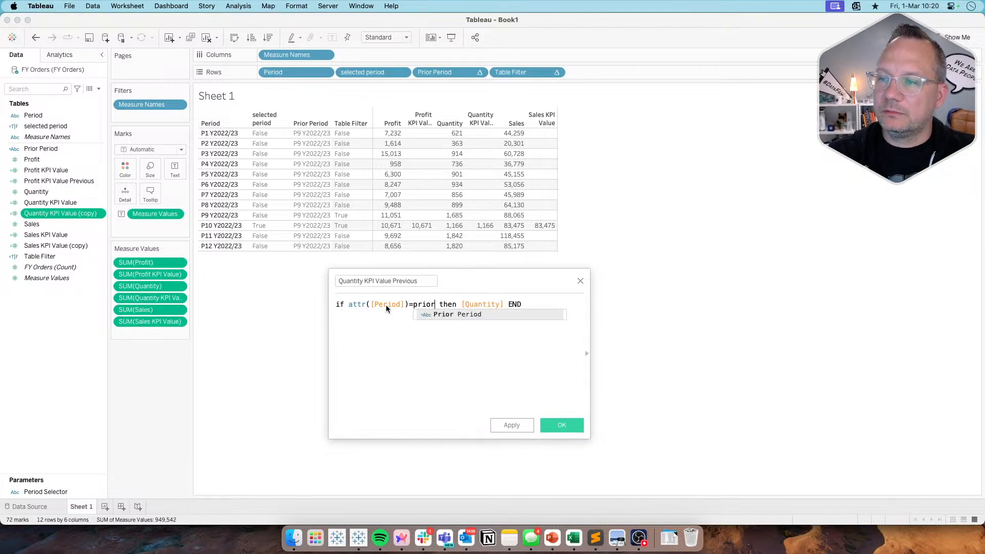
Wrap [Quantity] in sum() in the Quantity KPI Value Previous formula and save the field
left_click(503, 306)
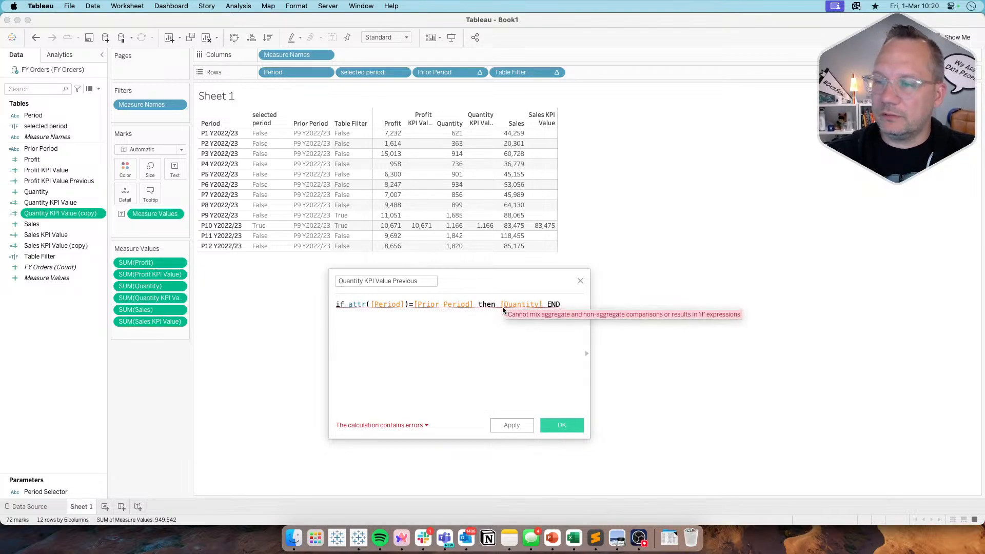
type("sum(")
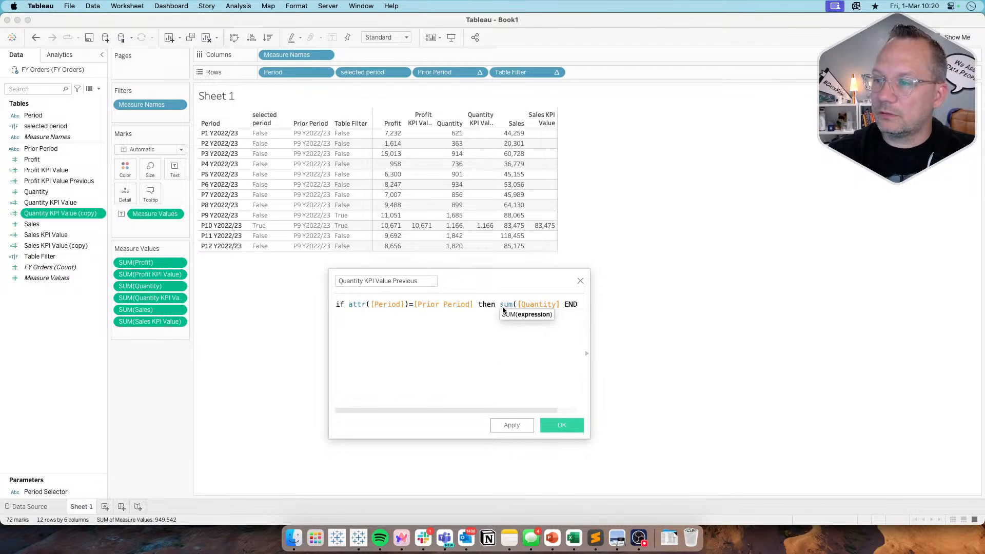
left_click(559, 304)
type(")")
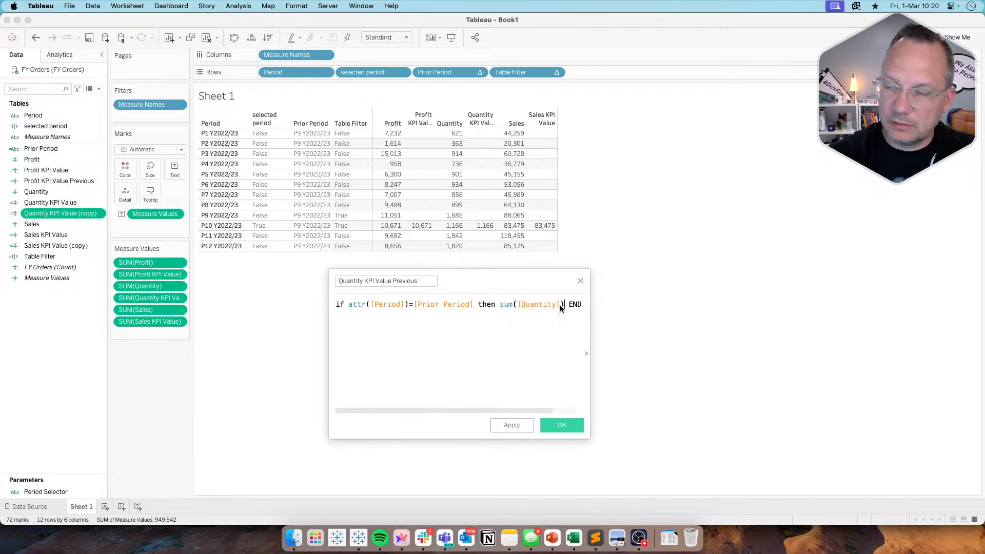
left_click(562, 426)
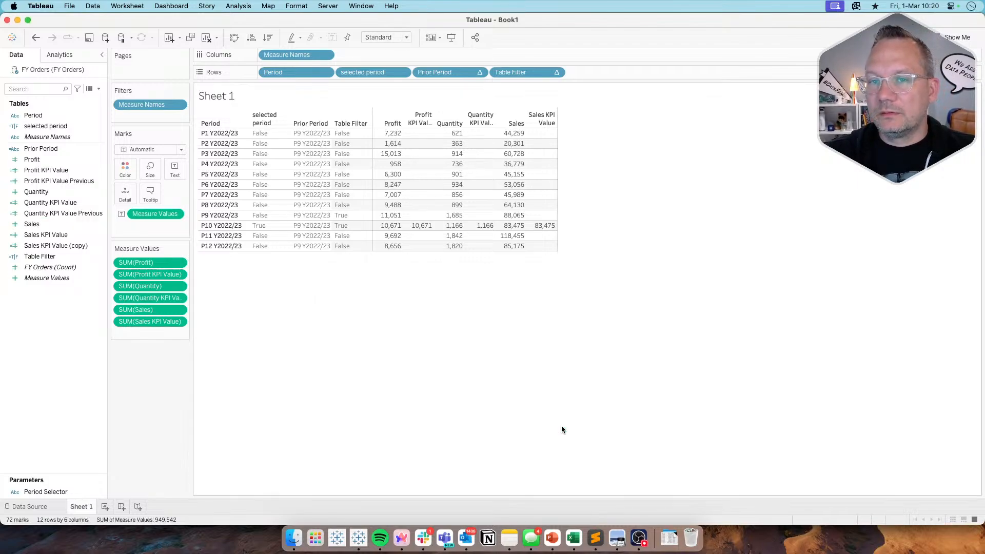
Add Profit KPI Value Previous and Quantity KPI Value Previous to the table as measure columns
double_click(63, 182)
double_click(62, 212)
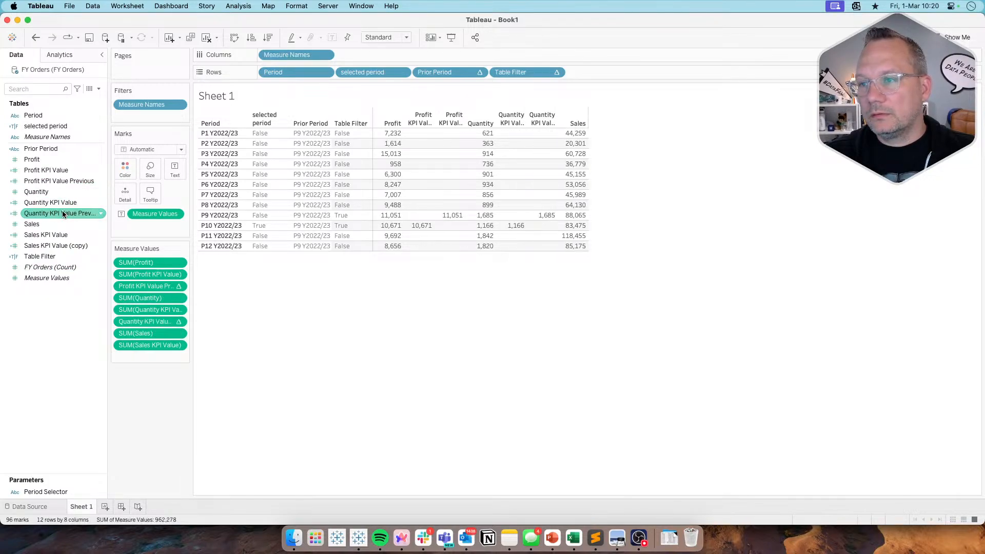
Open Sales KPI Value (copy) for editing and rename it as Sales KPI Value Previous
right_click(61, 247)
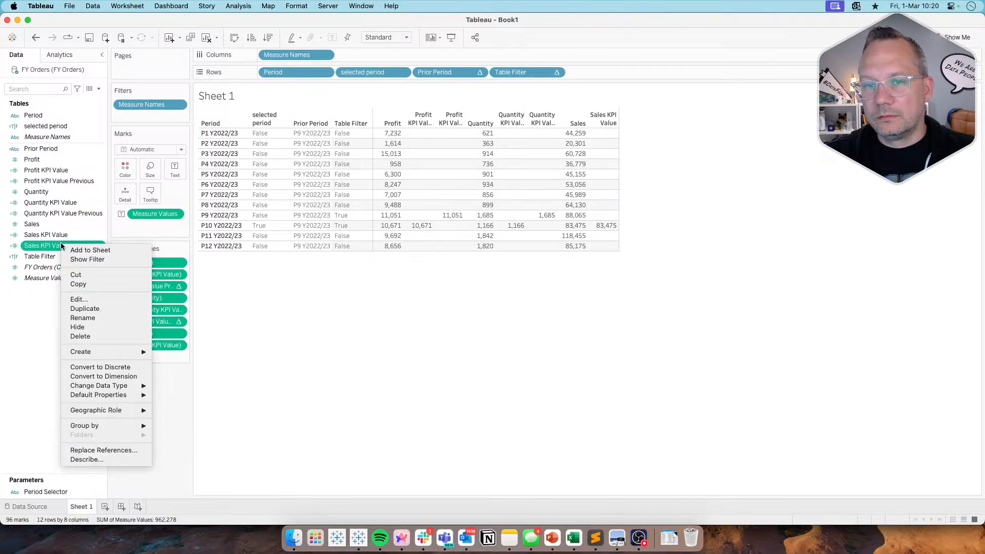
left_click(85, 301)
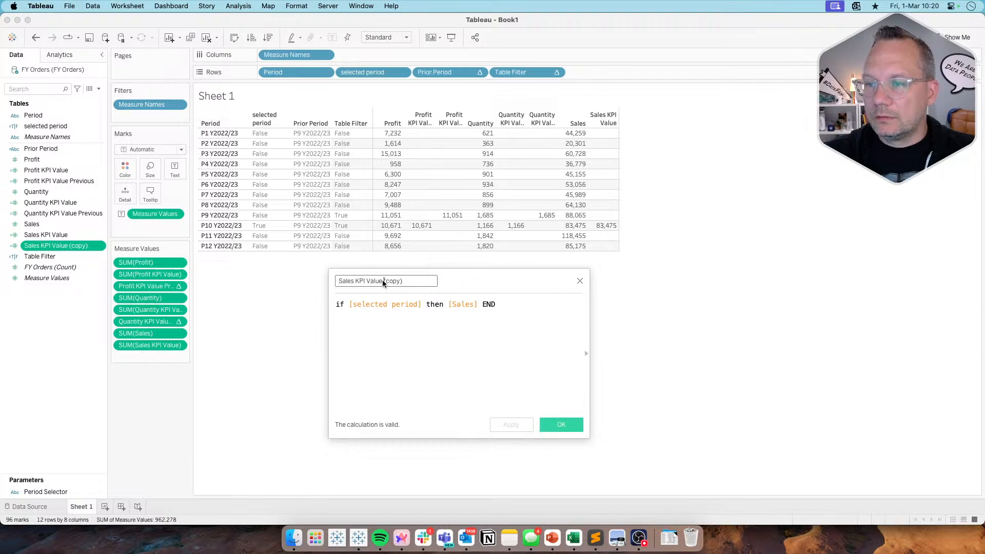
left_click_drag(382, 280, 571, 281)
type("Periovo")
key("BackSpace")
key("BackSpace")
key("BackSpace")
key("BackSpace")
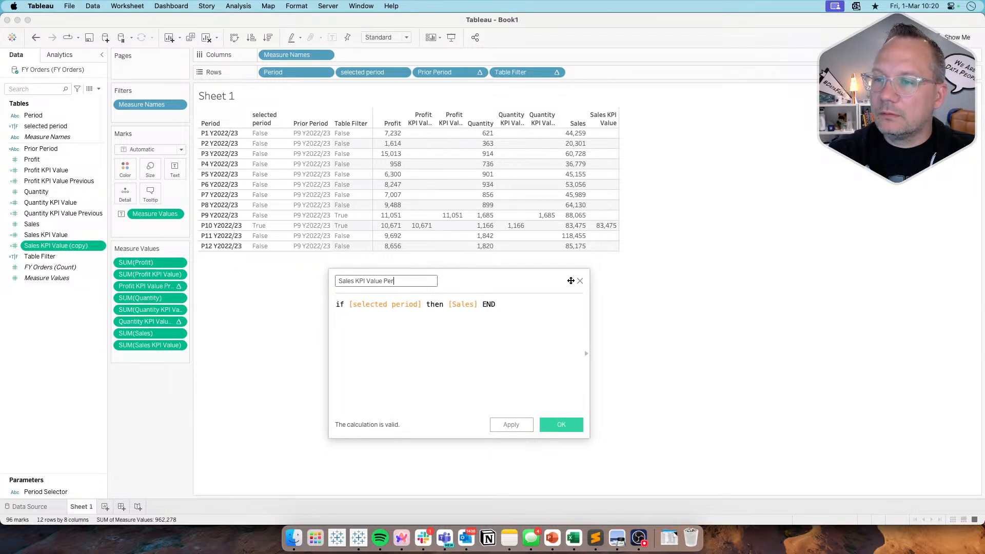
type("evious")
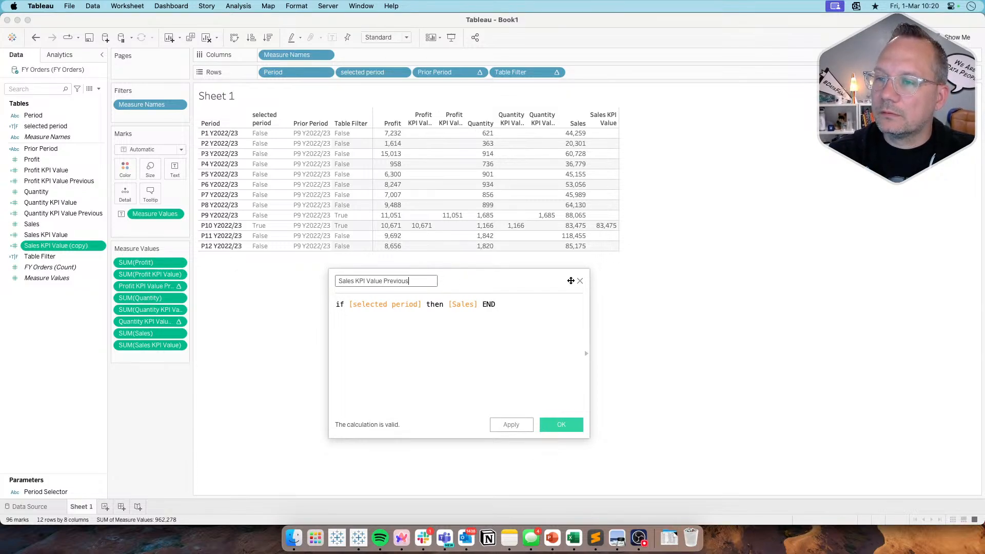
Wrap [Sales] in sum() in the Sales KPI Value Previous formula
left_click(469, 305)
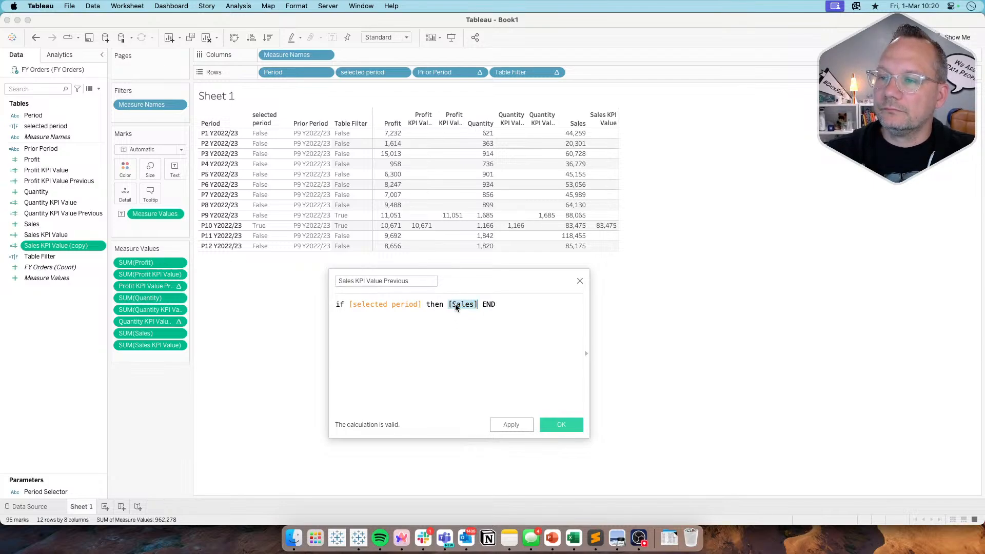
type("sum(")
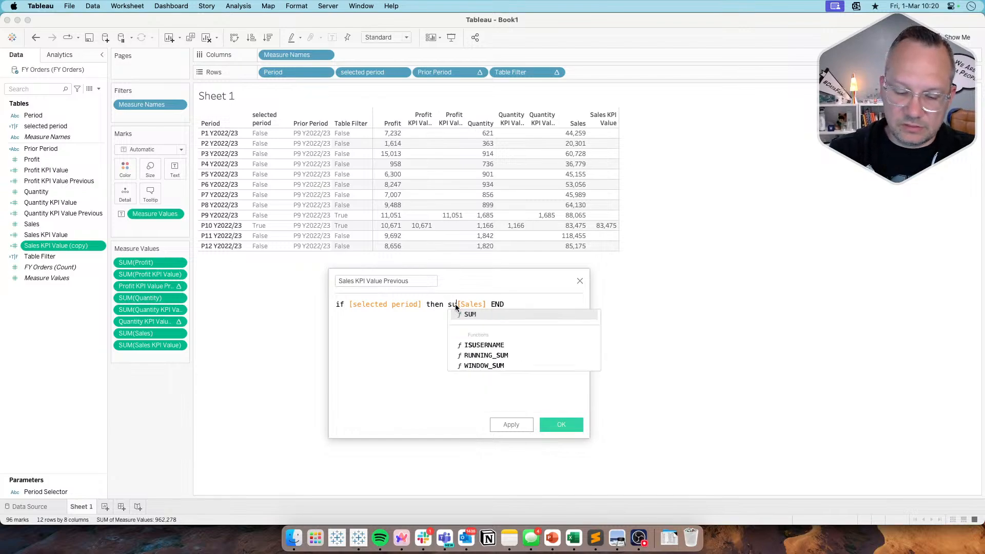
left_click(494, 305)
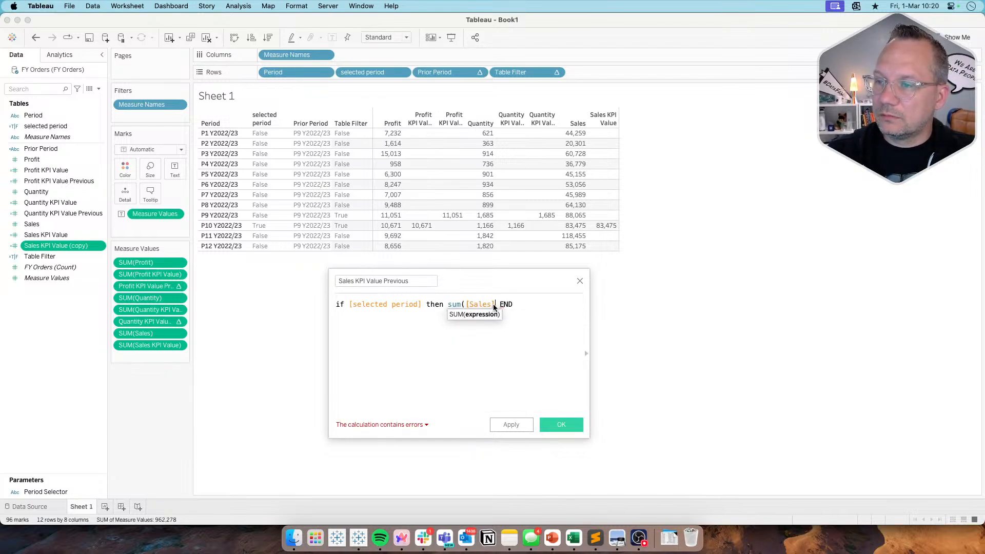
type(")")
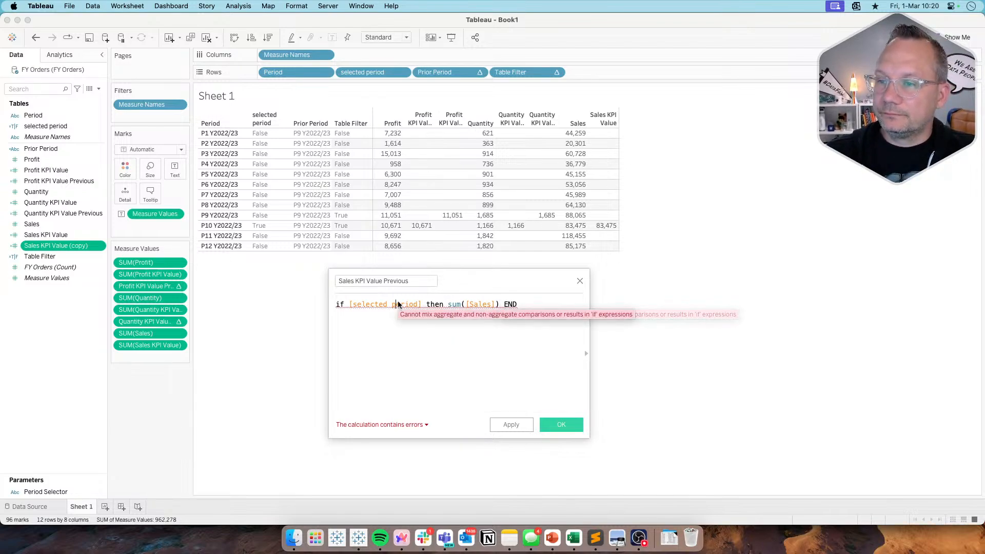
Set the Sales KPI Value Previous condition to attr([Period])=[Prior Period], save it, and add the field to the table
type("attr(")
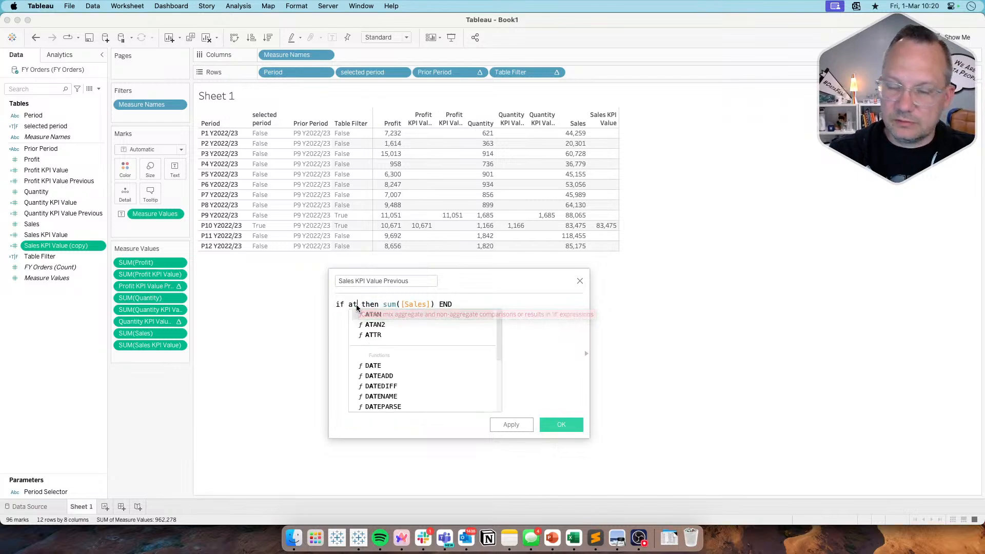
type("Prio")
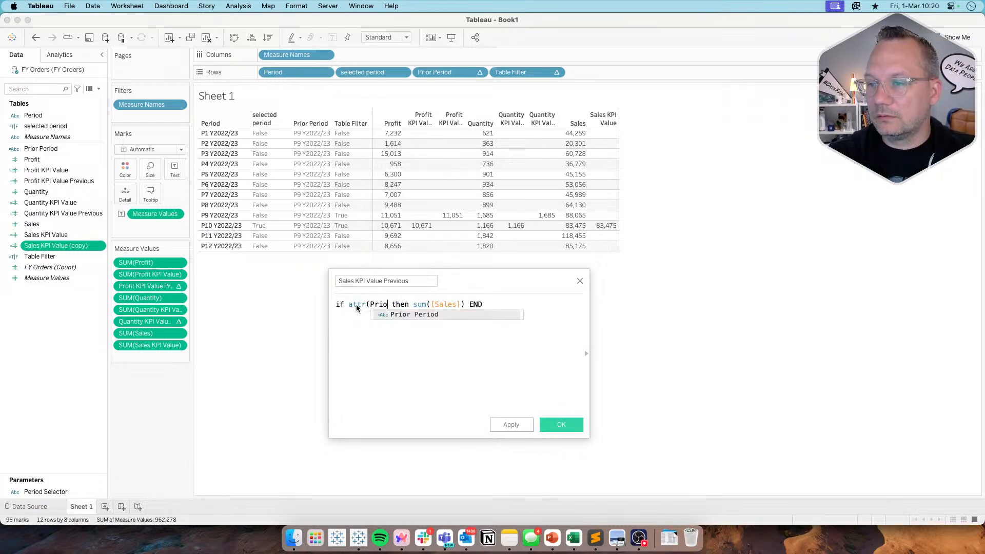
key("BackSpace")
key("BackSpace")
key("BackSpace")
key("BackSpace")
type("Per")
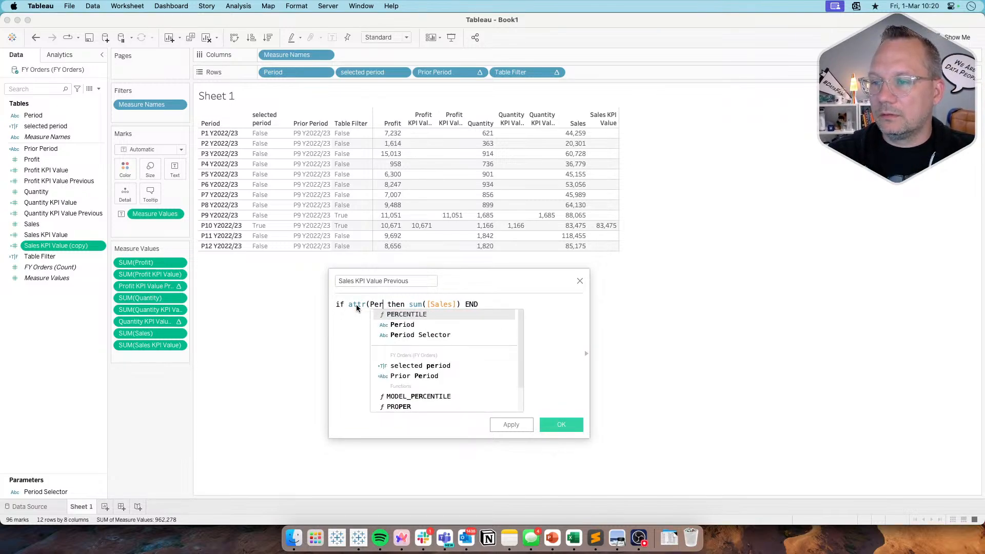
key("Return")
type(")=pr")
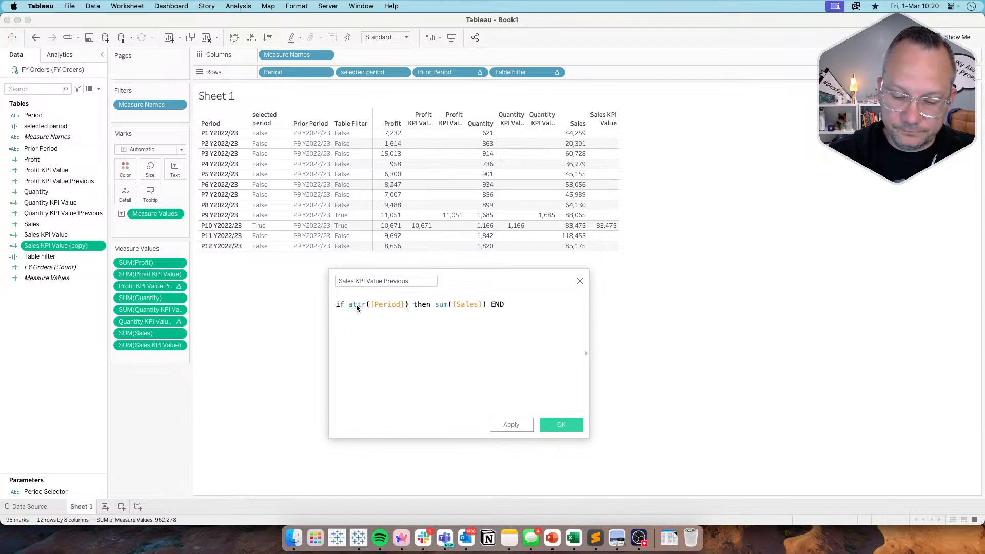
type("i")
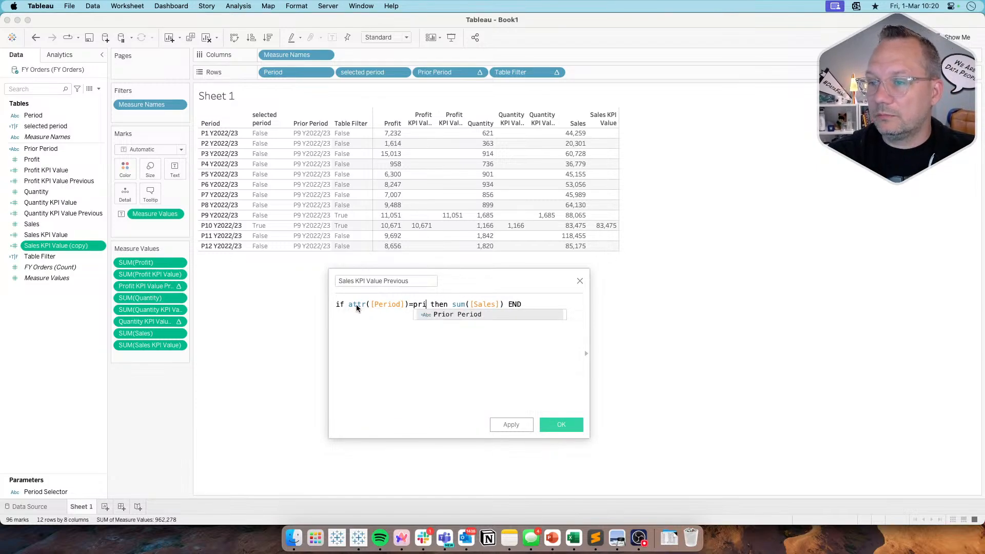
key("Return")
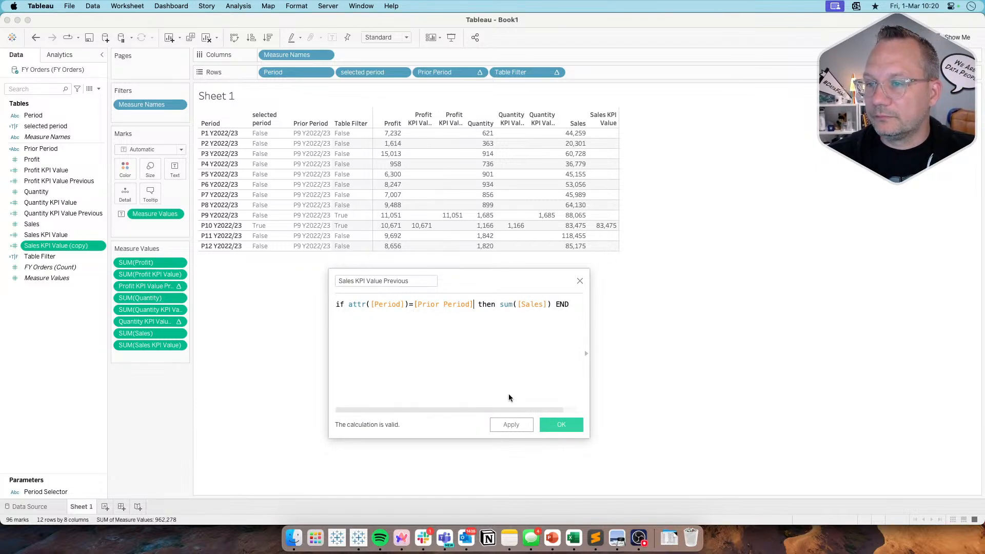
left_click(560, 425)
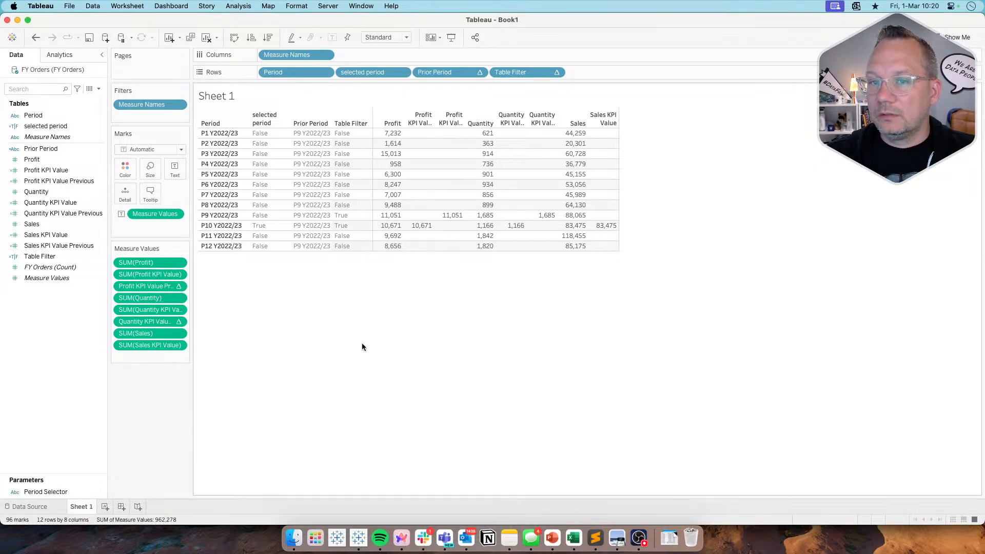
double_click(80, 246)
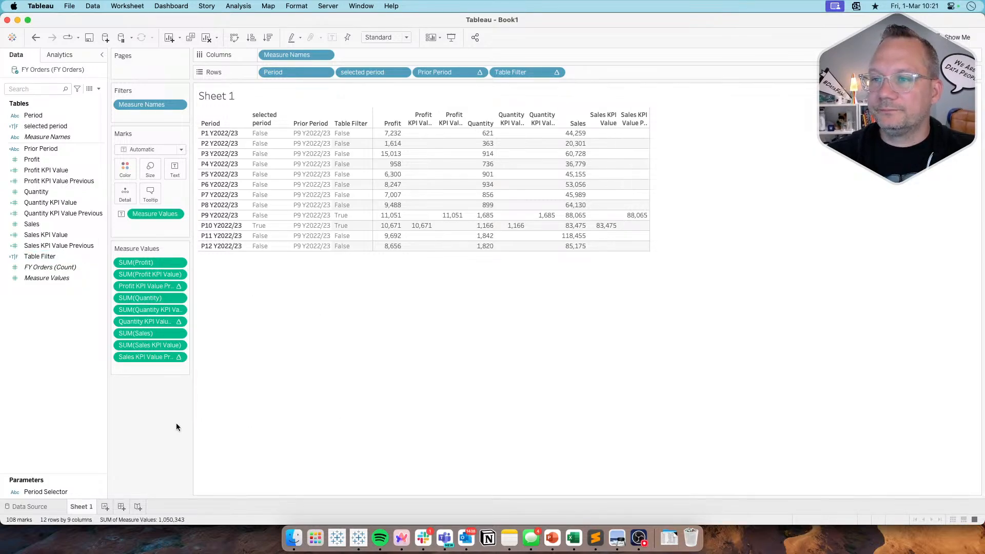
right_click(66, 360)
left_click(77, 363)
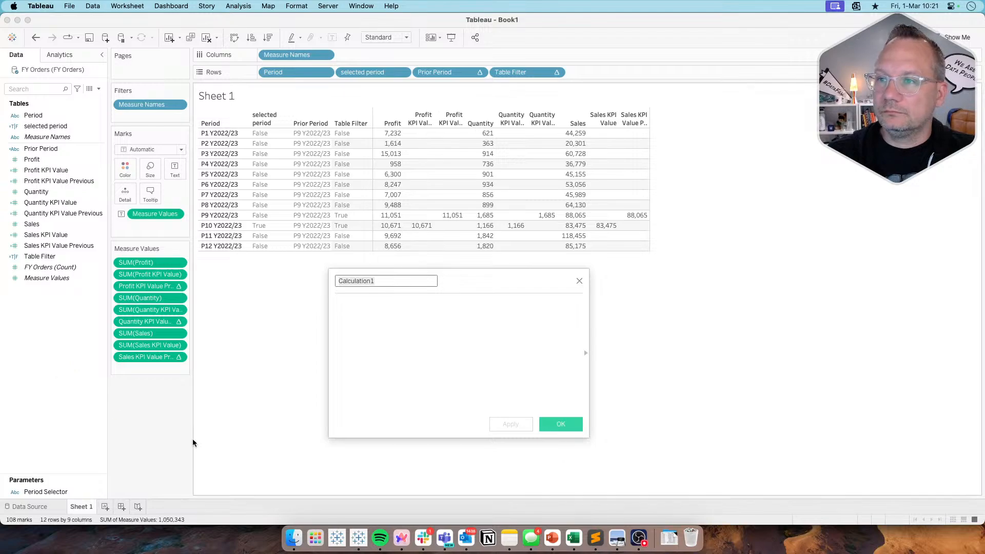
left_click(472, 372)
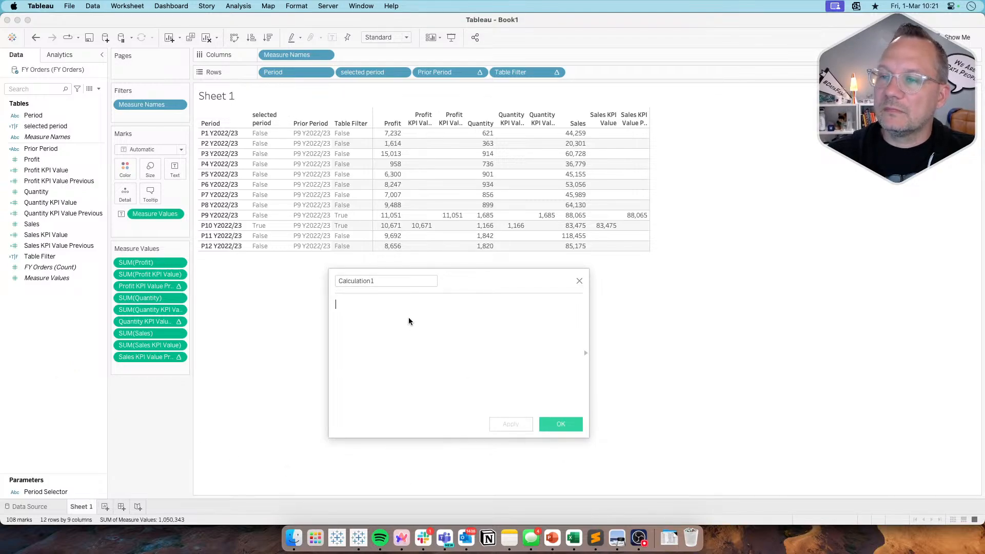
left_click(394, 279)
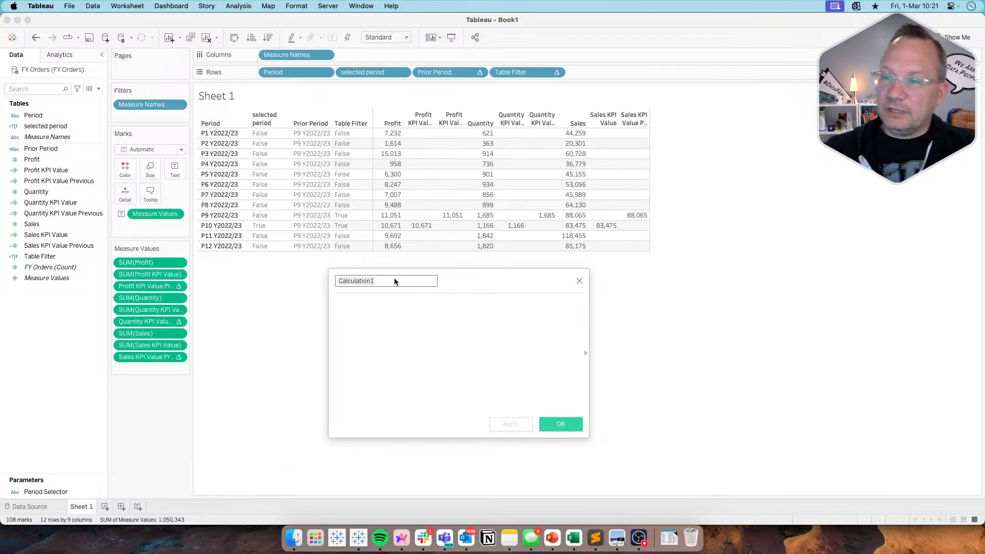
key("super+Tab")
mouse_move(539, 224)
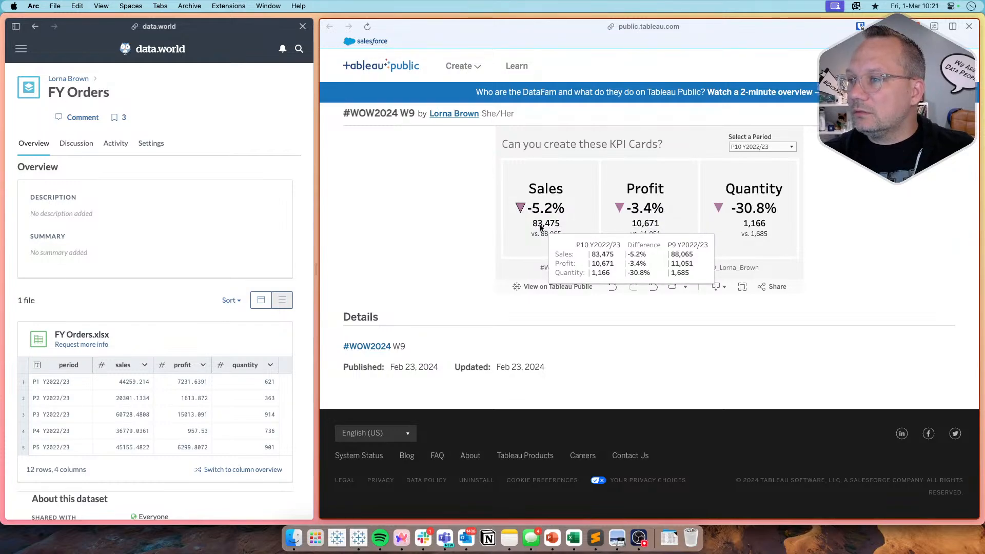
key("super+Tab")
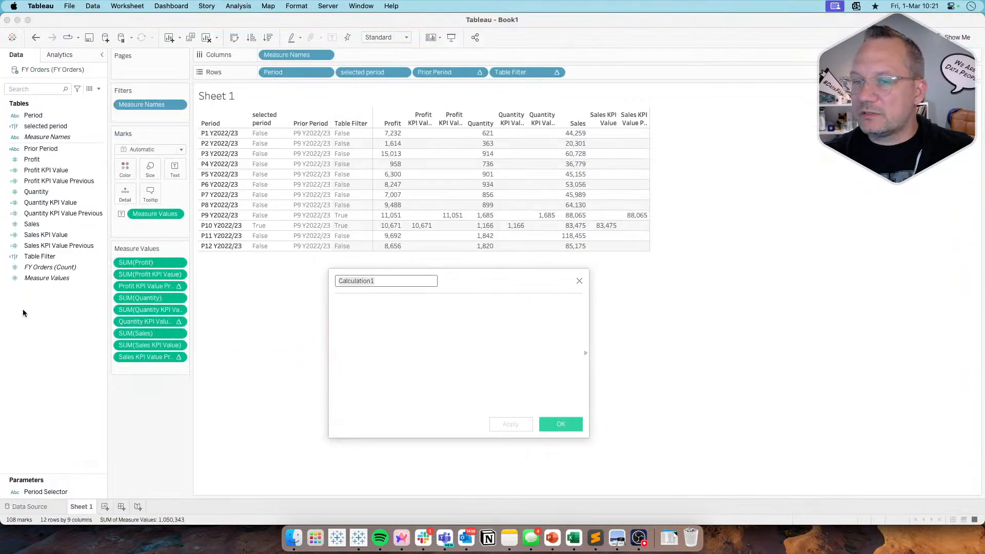
left_click(422, 322)
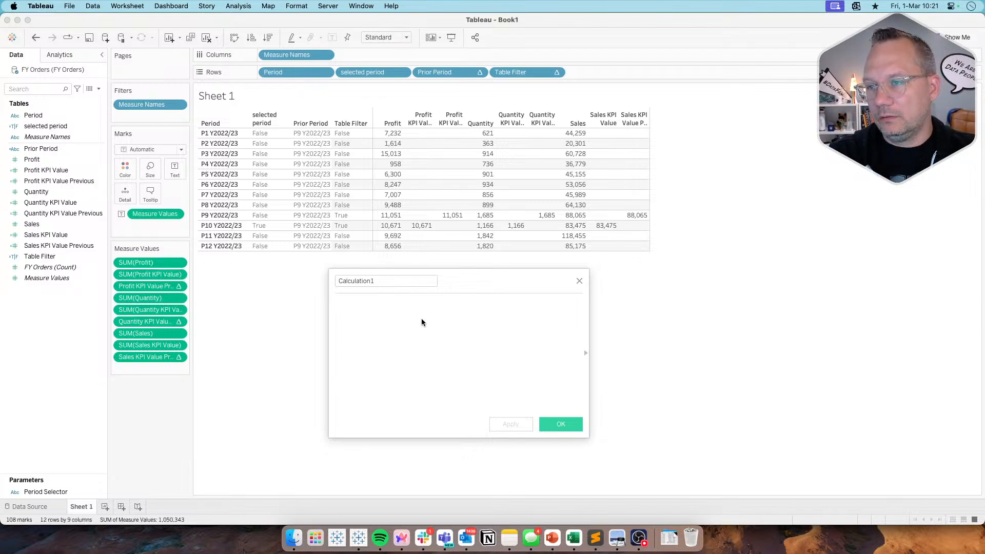
left_click(579, 282)
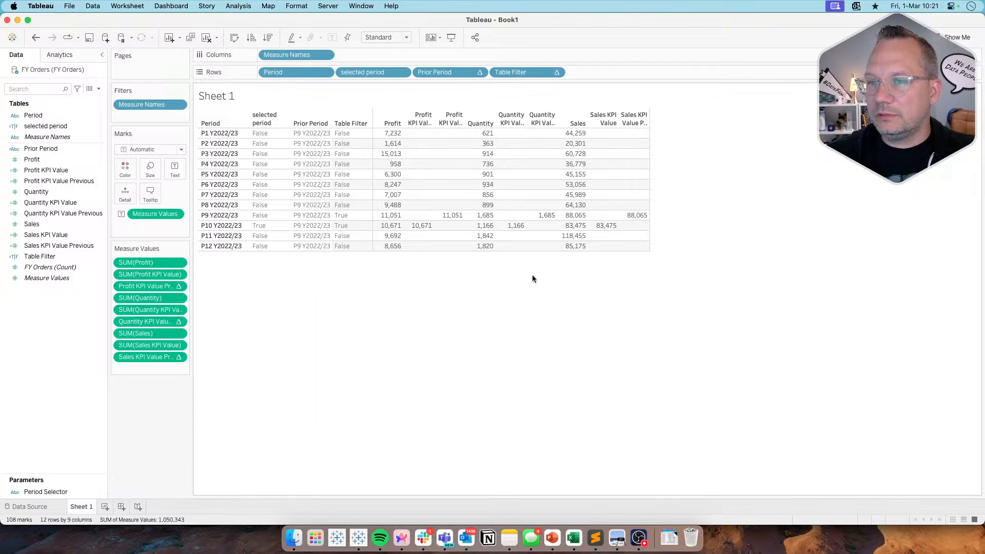
Review the formula of the Profit KPI Value field
right_click(53, 171)
left_click(77, 227)
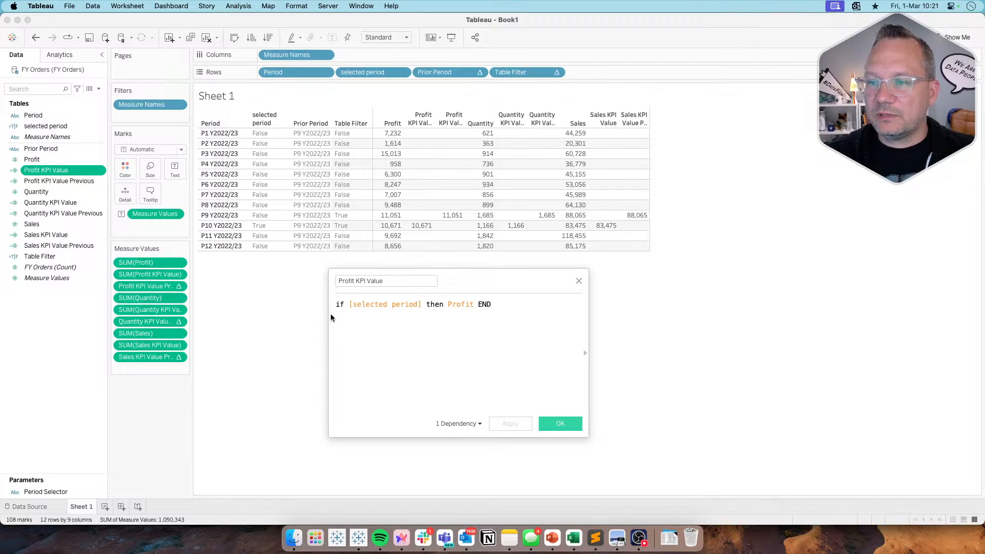
left_click(578, 283)
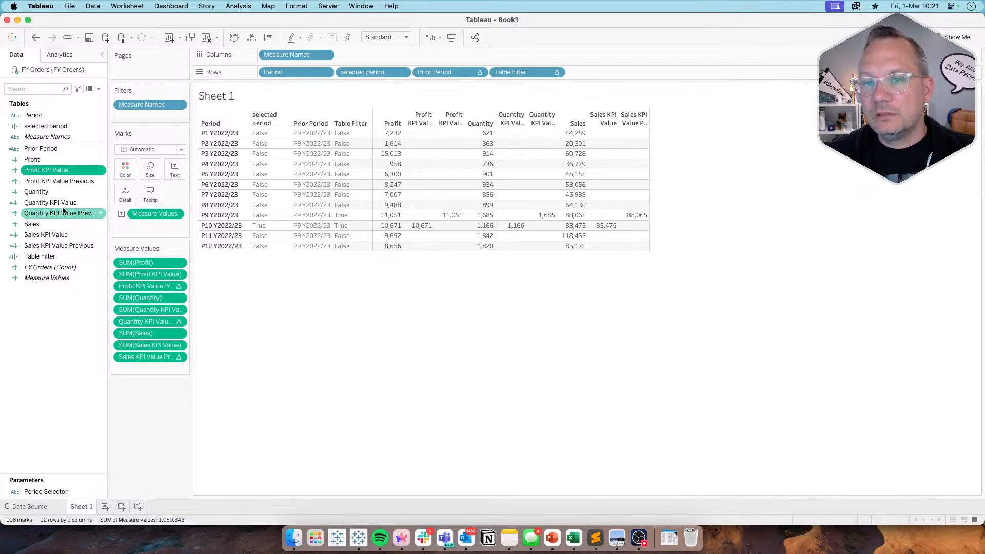
Create a calculated field named Sales % Difference
left_click(99, 89)
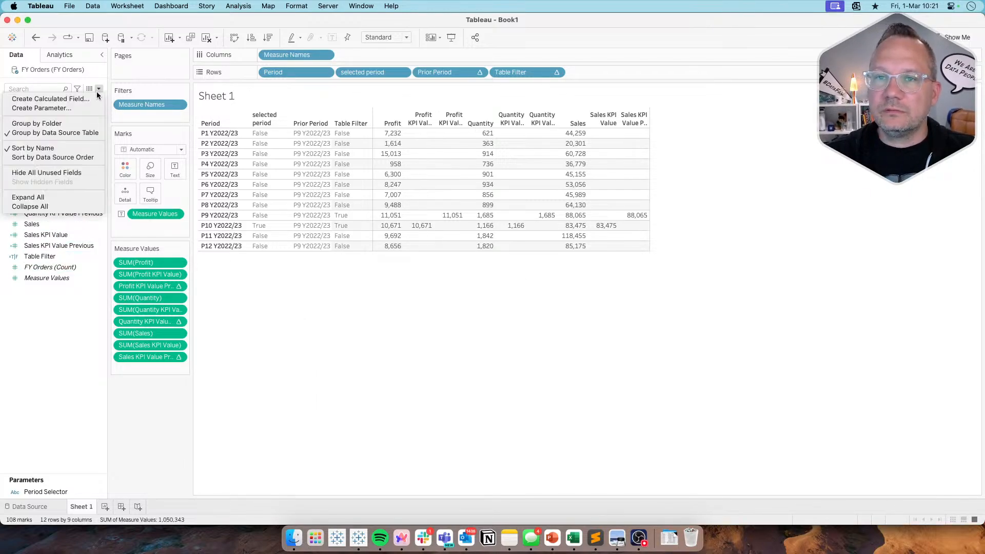
left_click(88, 103)
type("Sales Difference")
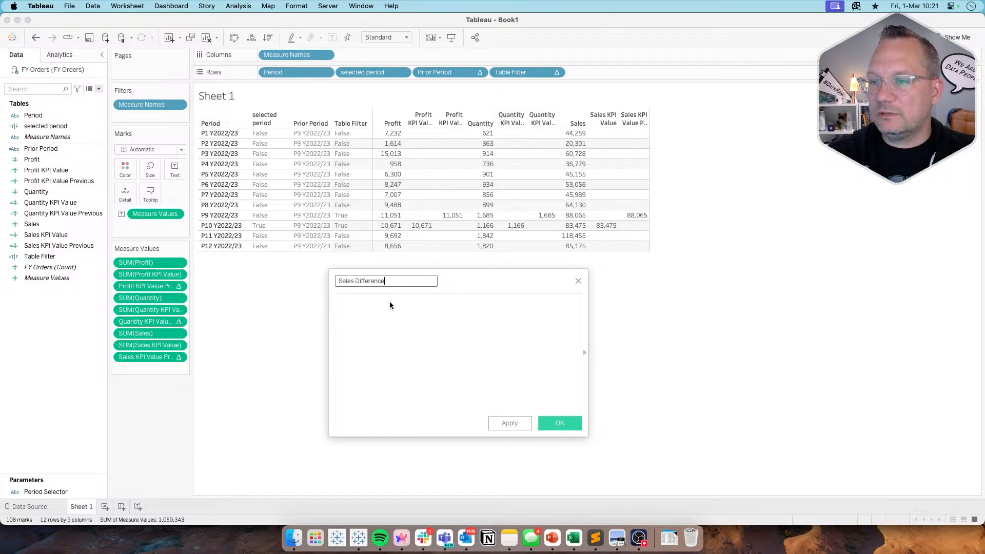
left_click(390, 301)
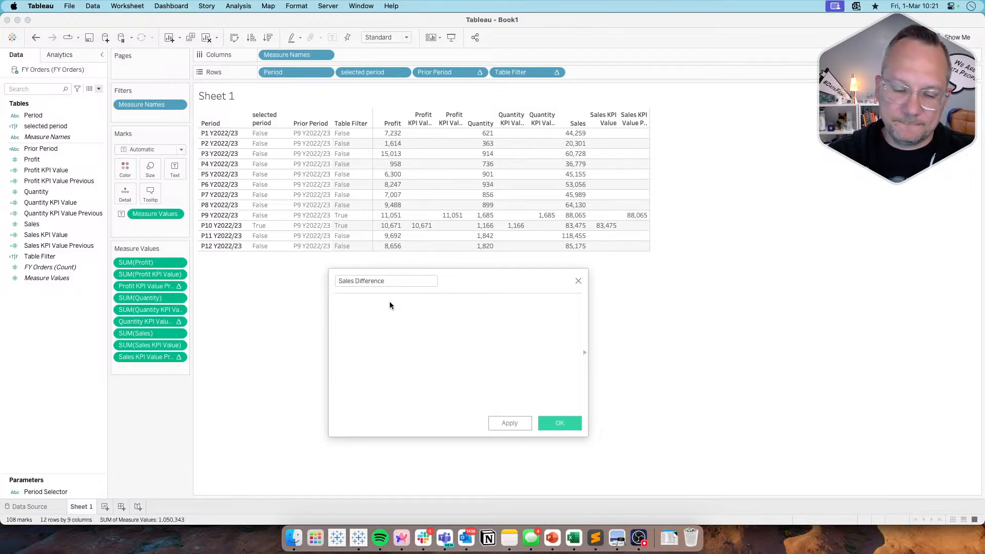
left_click(356, 284)
type("%")
left_click(415, 322)
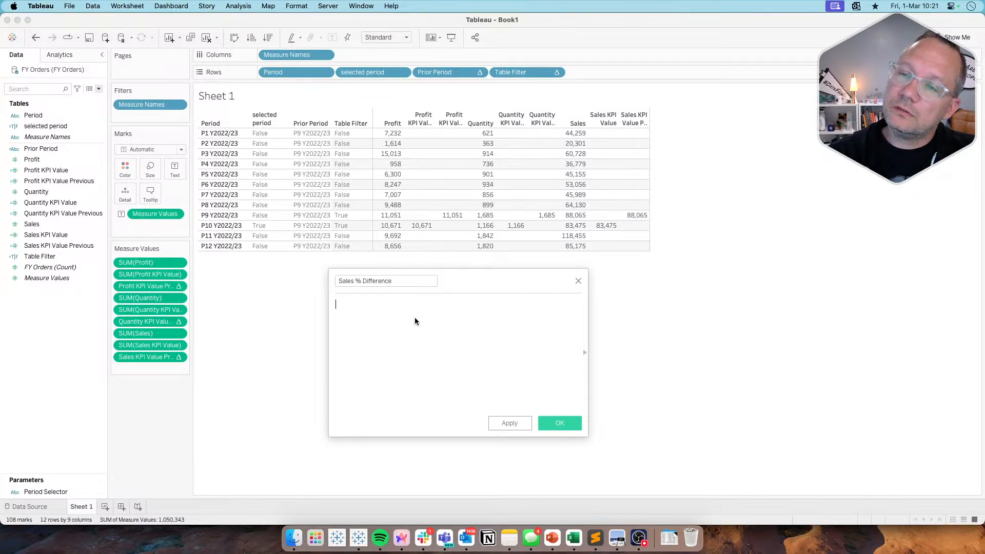
Begin the Sales % Difference formula with (window_min(SUM([Profit KPI Value])), using the Profit KPI Value measure from the table
type("(")
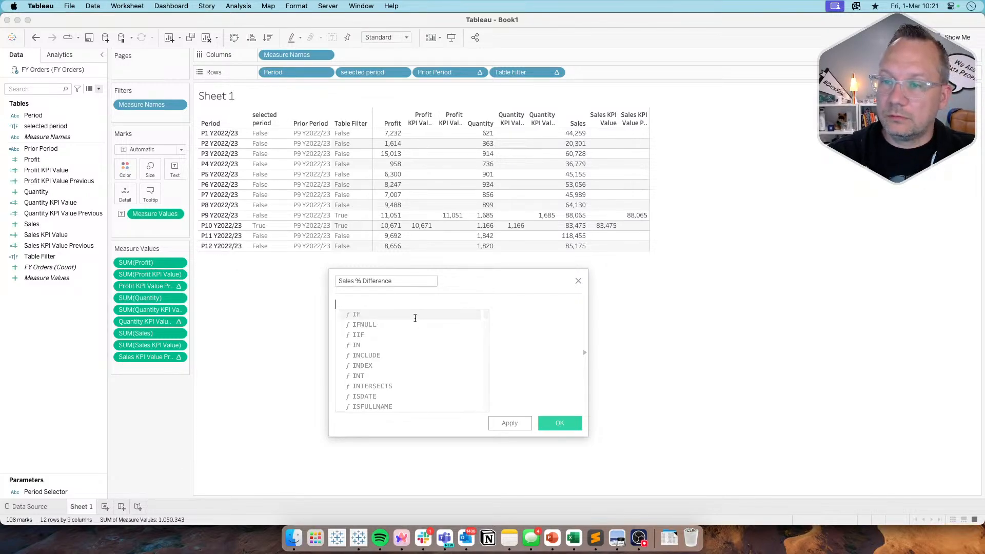
type("window")
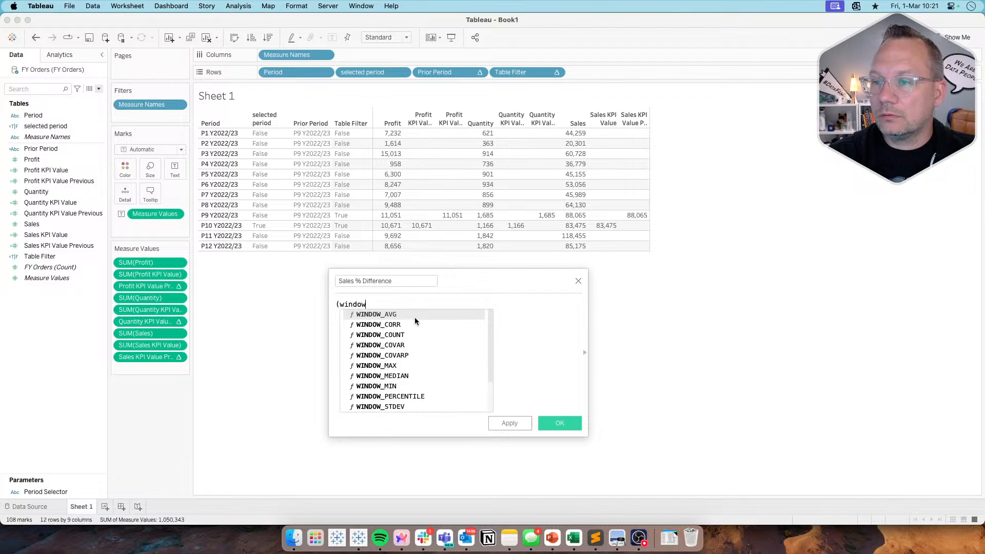
type("_min(")
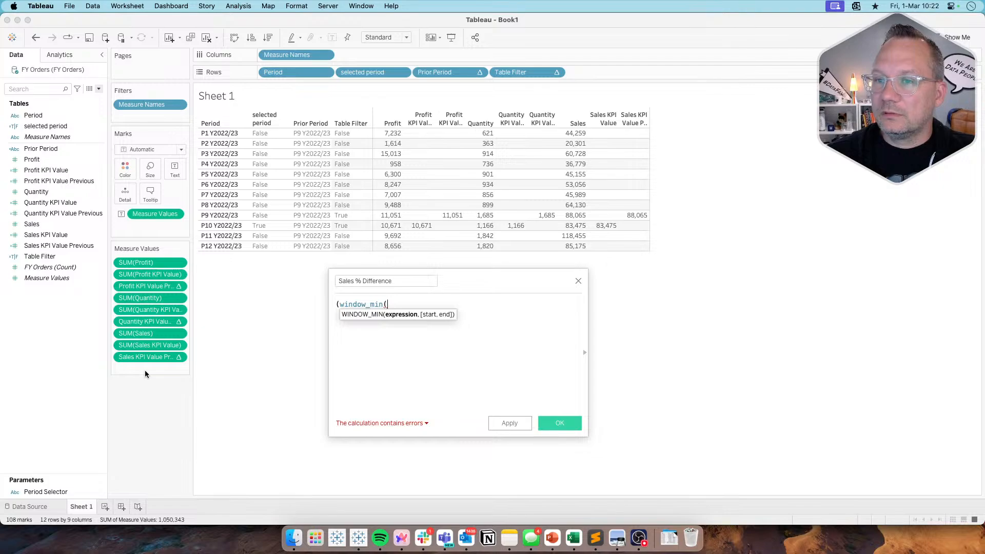
left_click_drag(150, 274, 460, 324)
type("))")
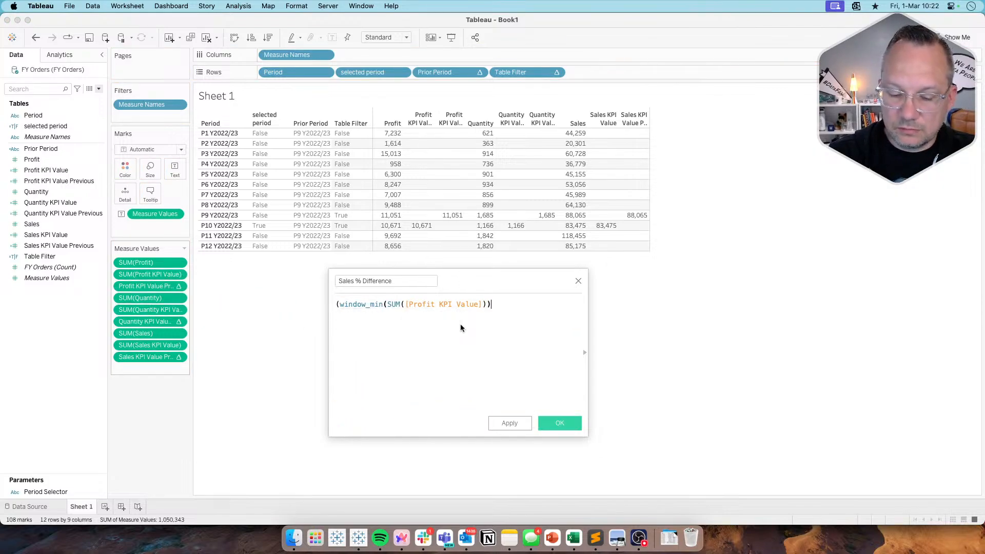
Subtract window_min([Profit KPI Value Previous]) in the formula and close the parenthesis around the difference
type("-")
type("window_")
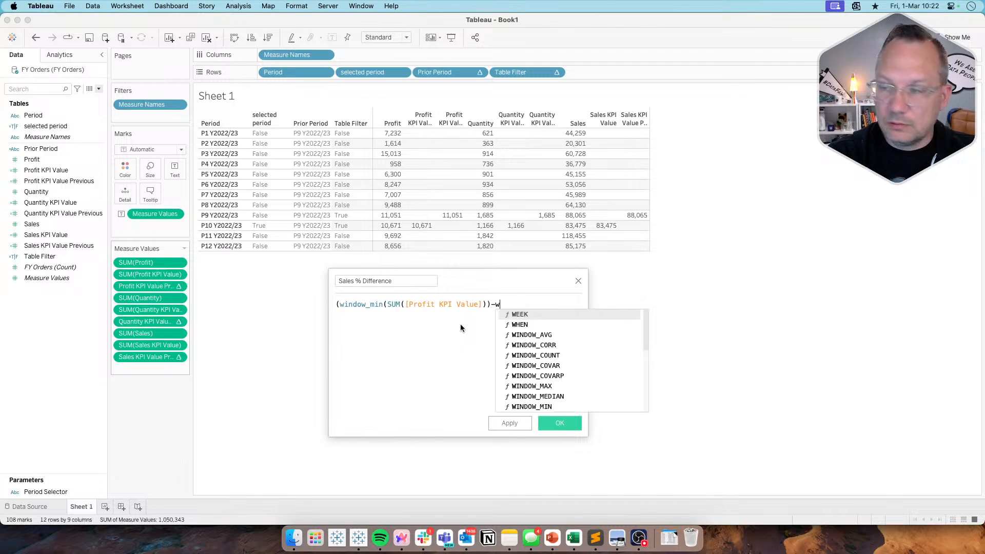
type("min(")
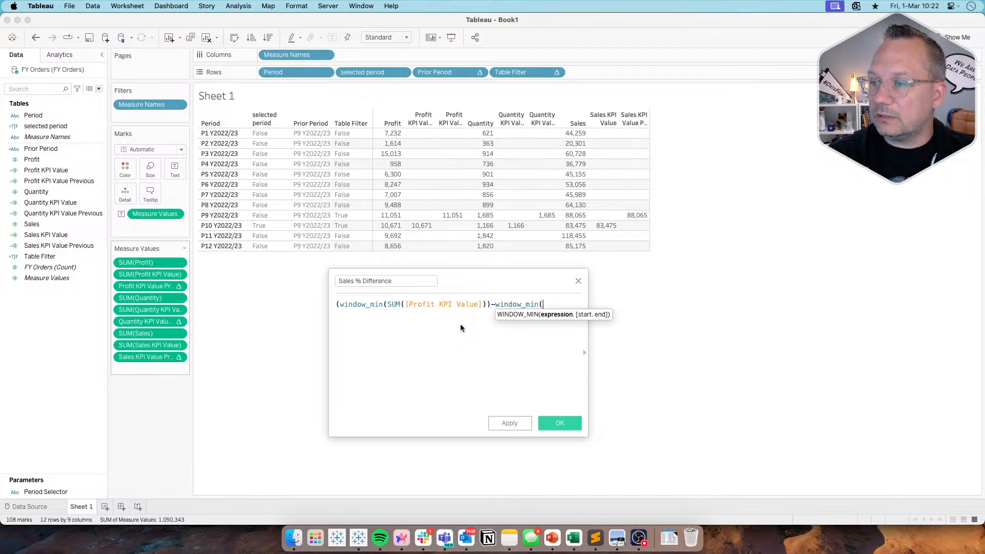
left_click_drag(162, 285, 565, 317)
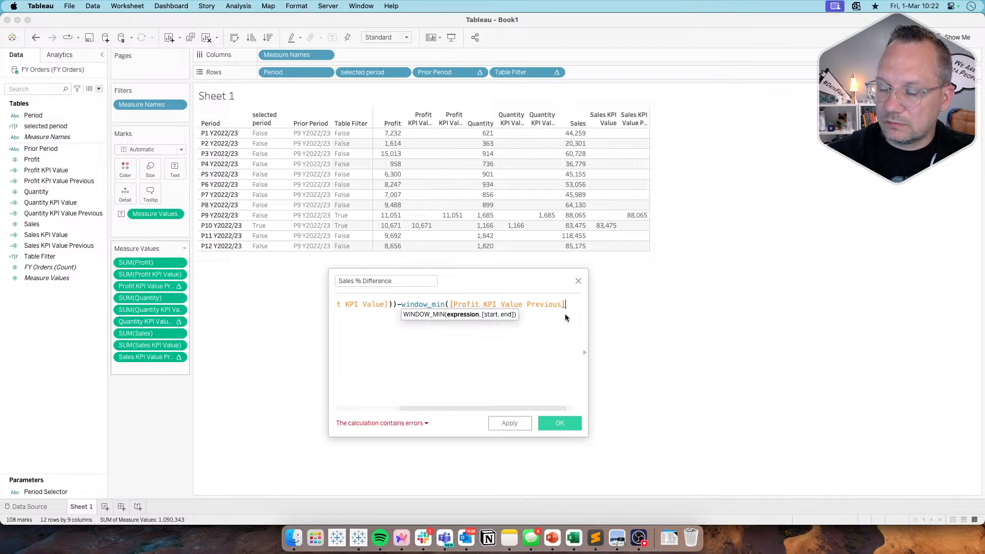
scroll(516, 322, "left", 5)
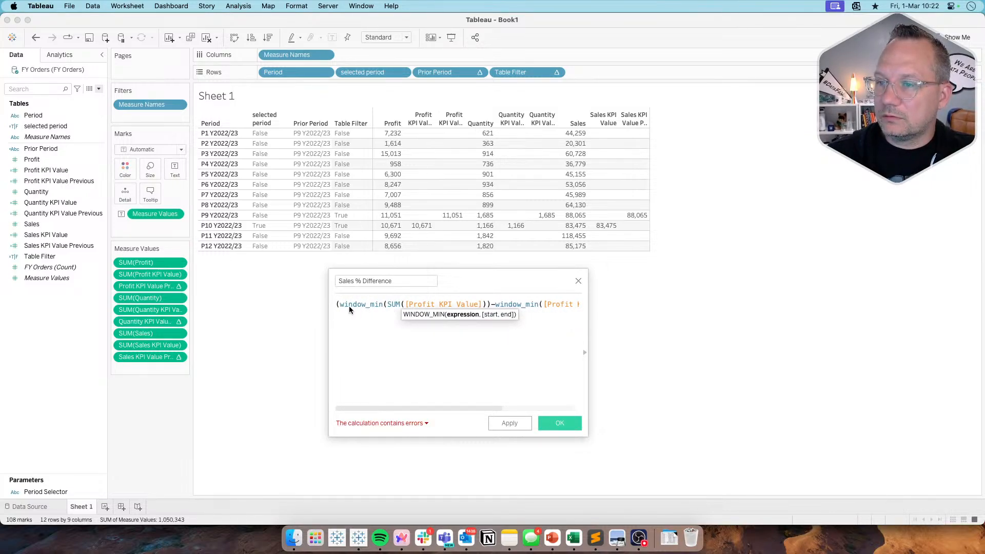
scroll(532, 310, "right", 5)
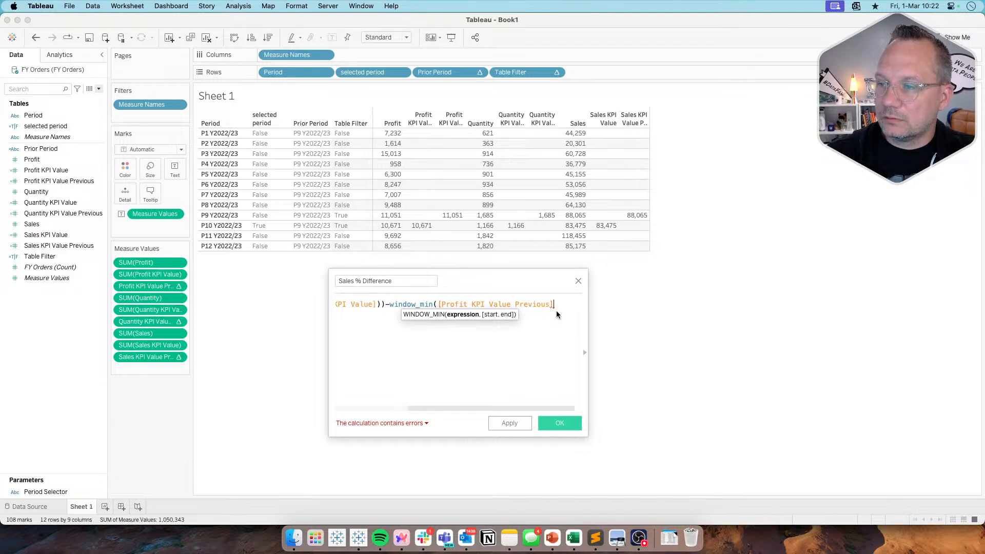
type("))")
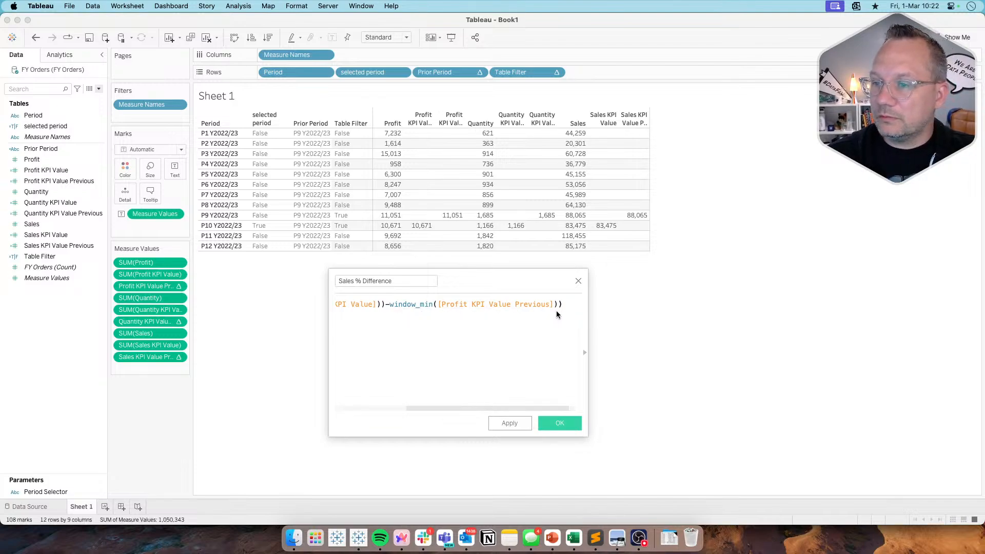
Add an extra opening parenthesis at the start of the formula and begin a second line with the division operator
key("super+Left")
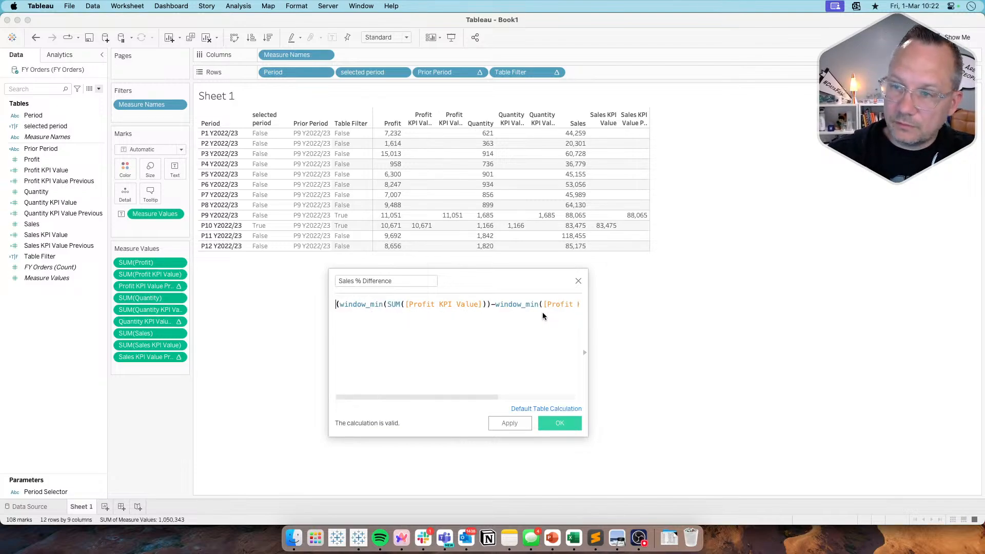
type("(")
key("super+Right")
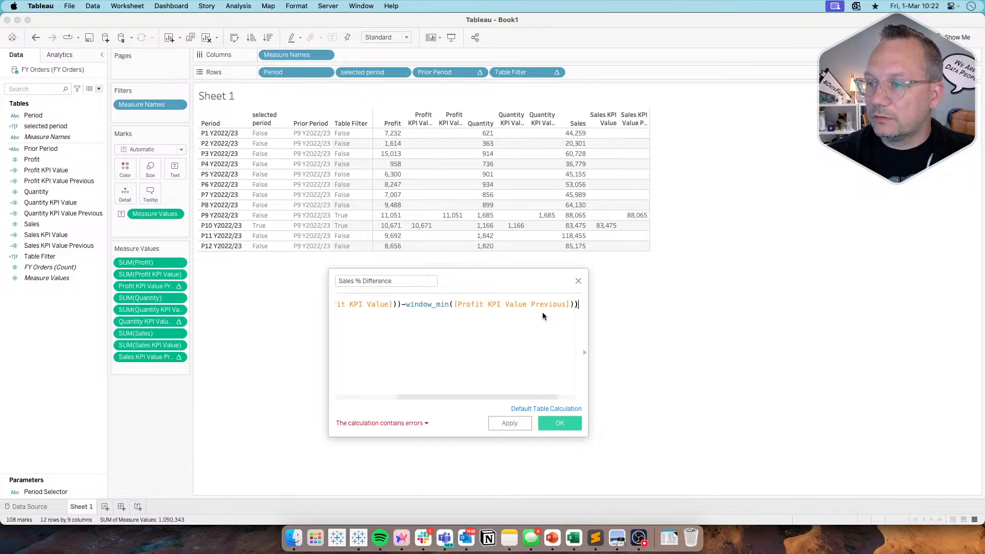
key("Return")
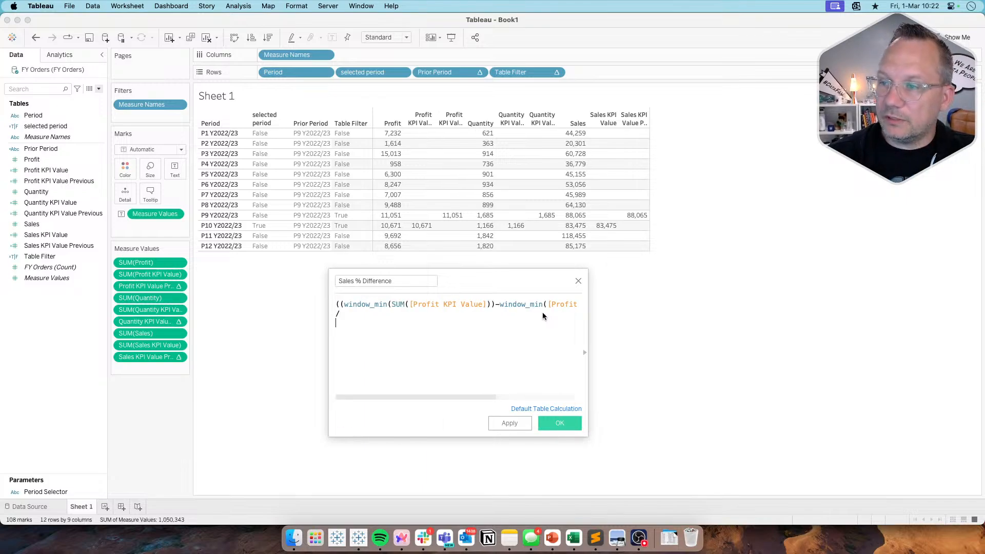
Divide the difference by window_min([Profit KPI Value Previous]), copying the expression with its closing parentheses from the first line to after the slash
left_click_drag(499, 304, 565, 304)
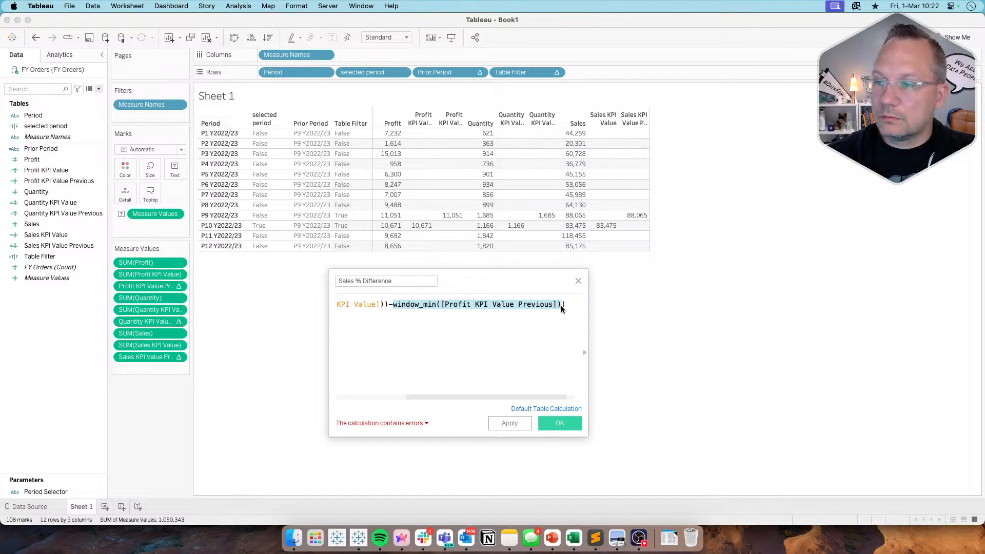
scroll(488, 327, "left", 4)
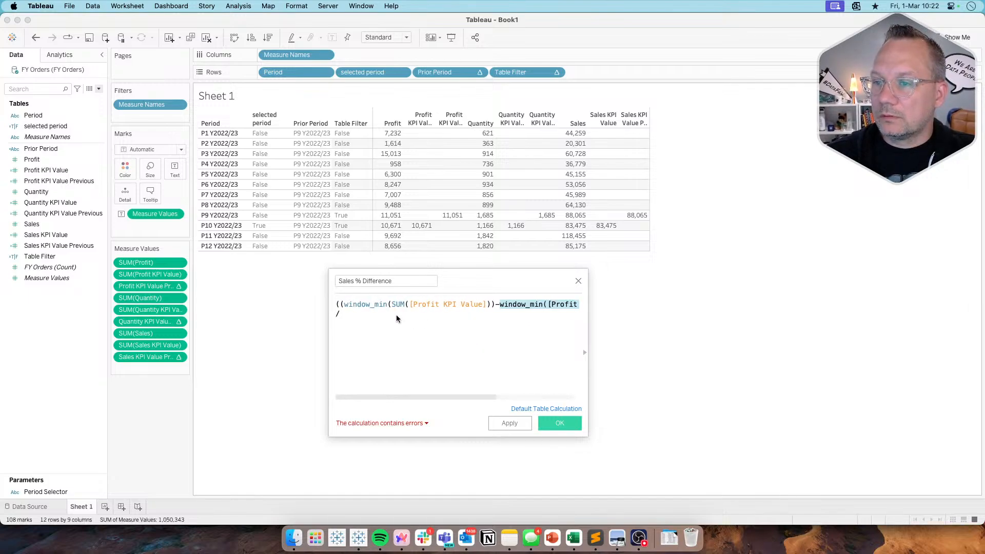
scroll(401, 314, "right", 4)
left_click_drag(428, 304, 592, 307)
left_click(515, 316)
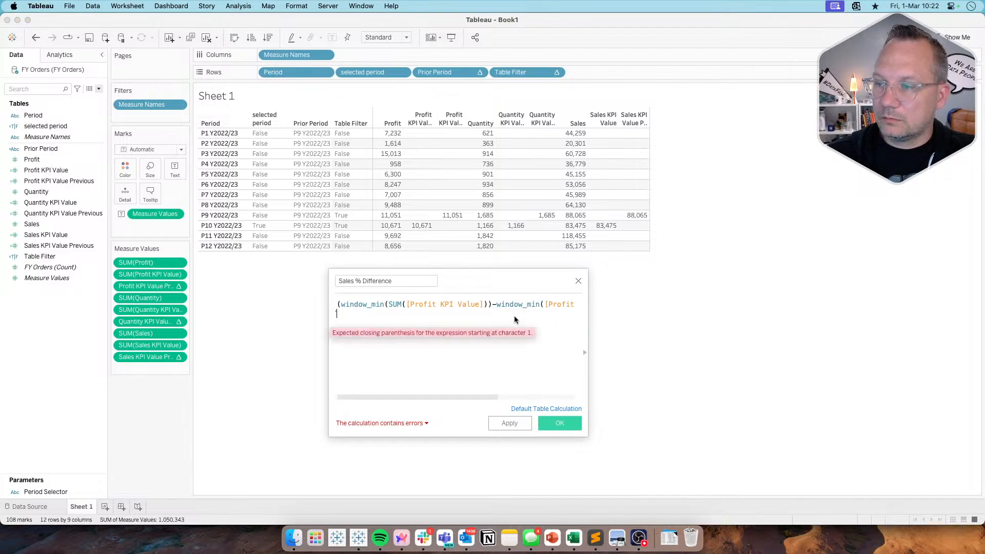
left_click_drag(498, 305, 593, 306)
key("super+c")
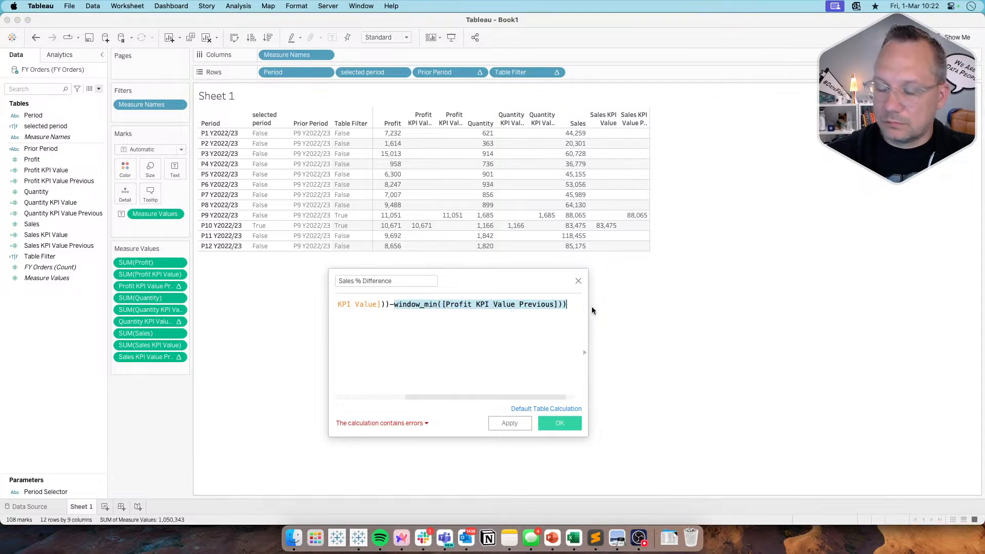
left_click(515, 315)
key("super+v")
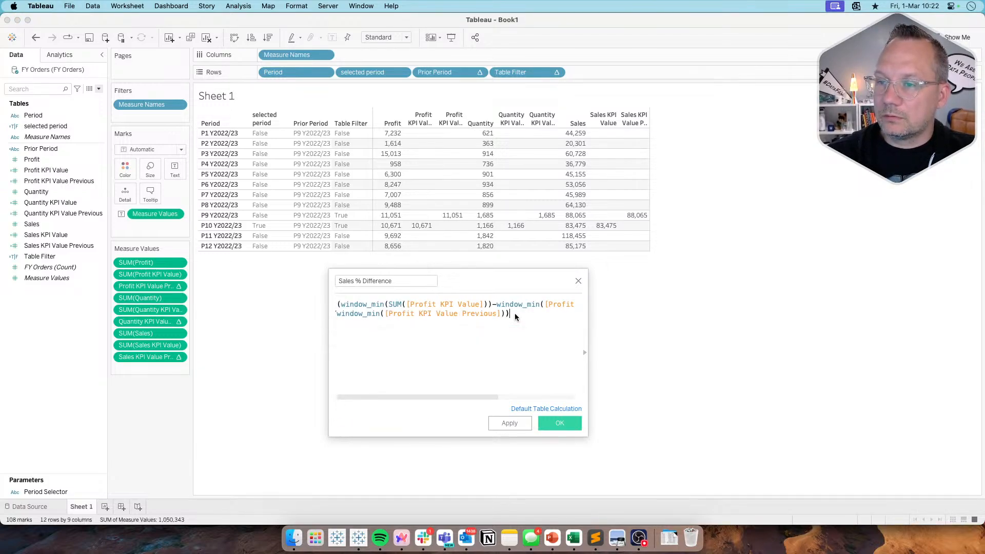
scroll(478, 340, "left", 1)
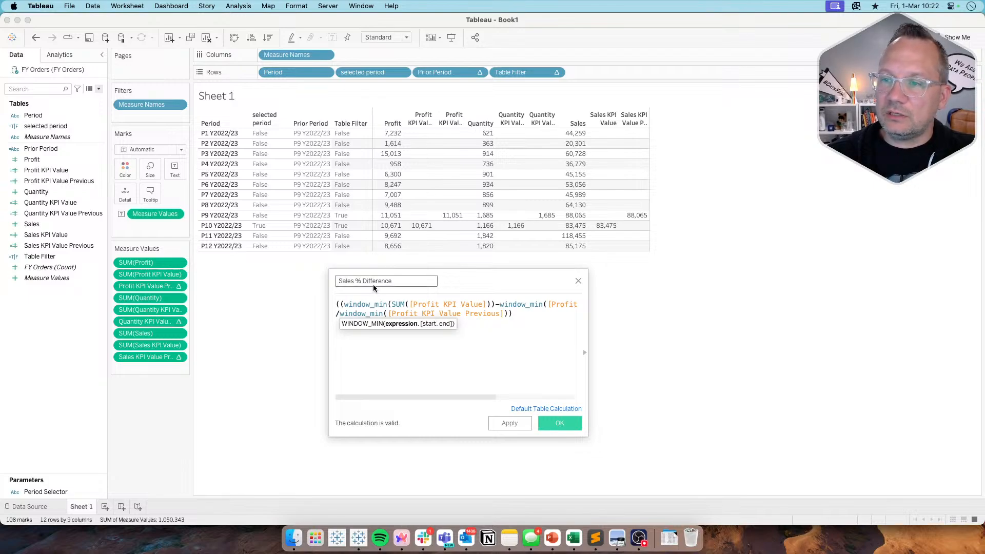
Check the formula against the current and previous Profit KPI values in the table and save the Sales % Difference calculation
left_click(370, 306)
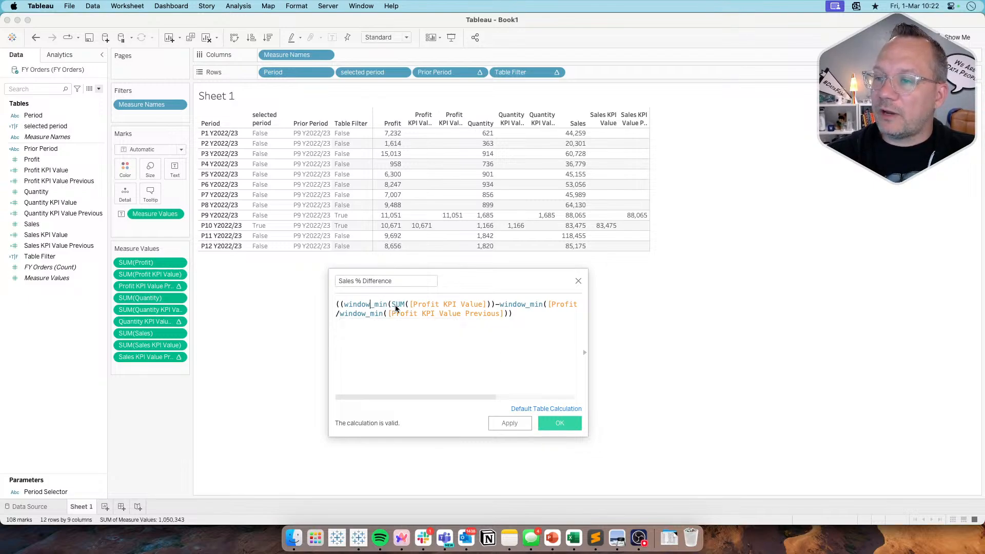
left_click(366, 314)
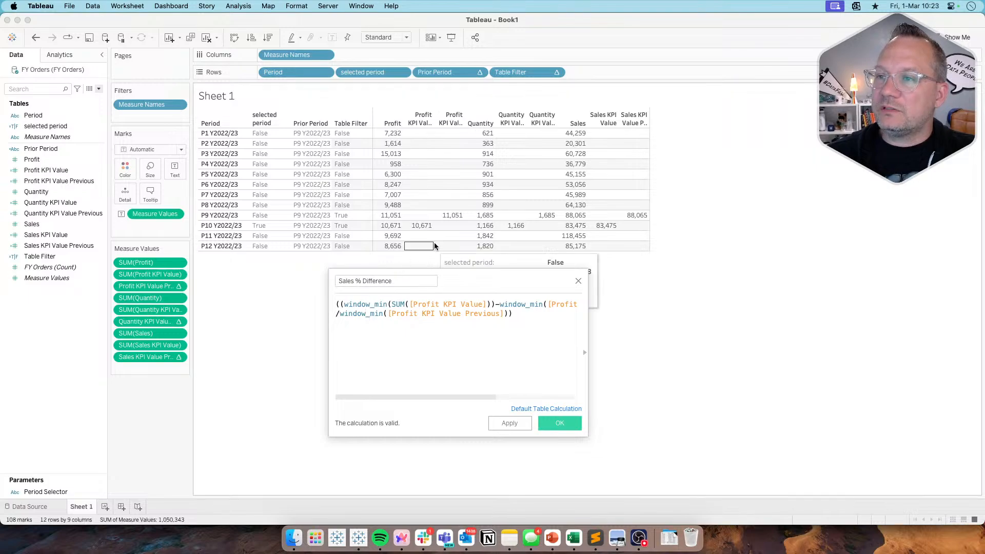
mouse_move(420, 225)
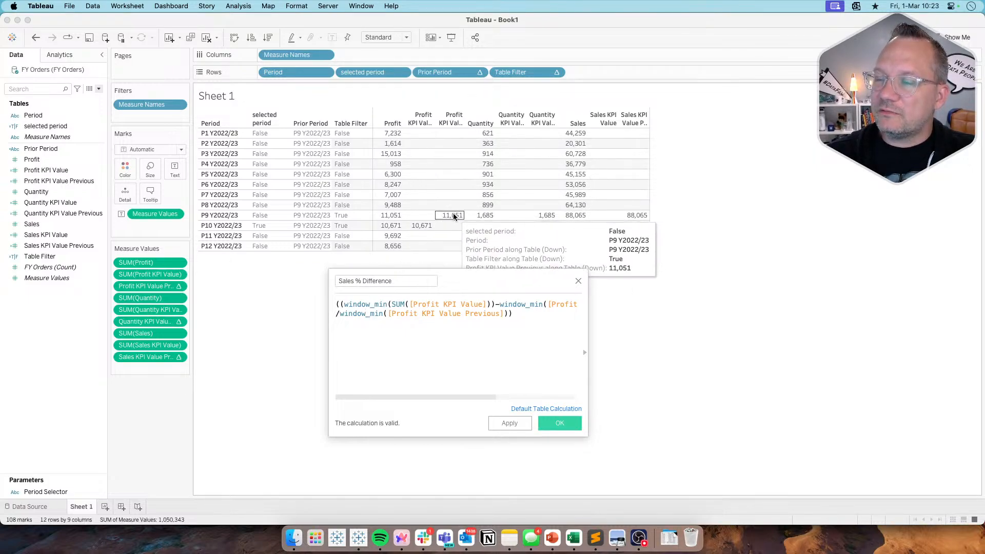
mouse_move(453, 143)
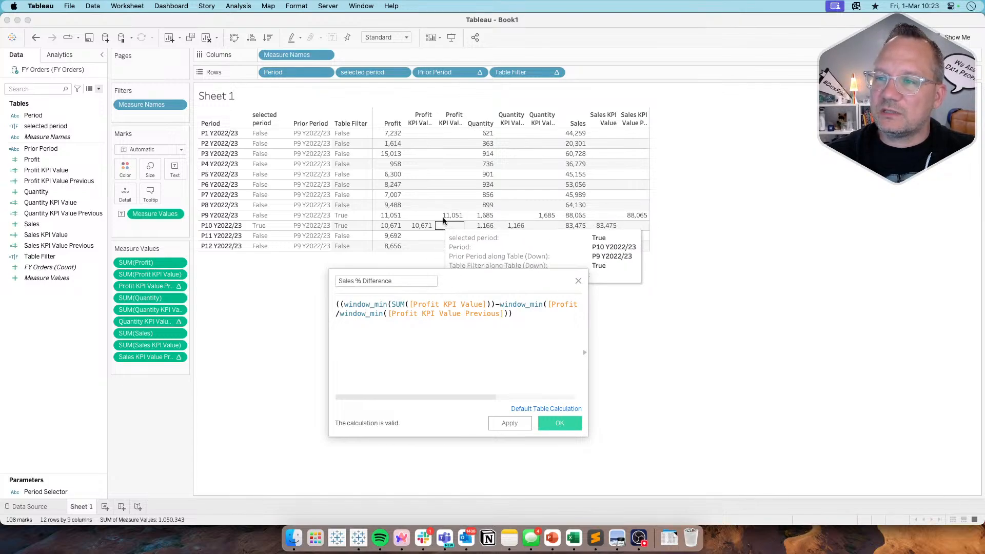
mouse_move(426, 244)
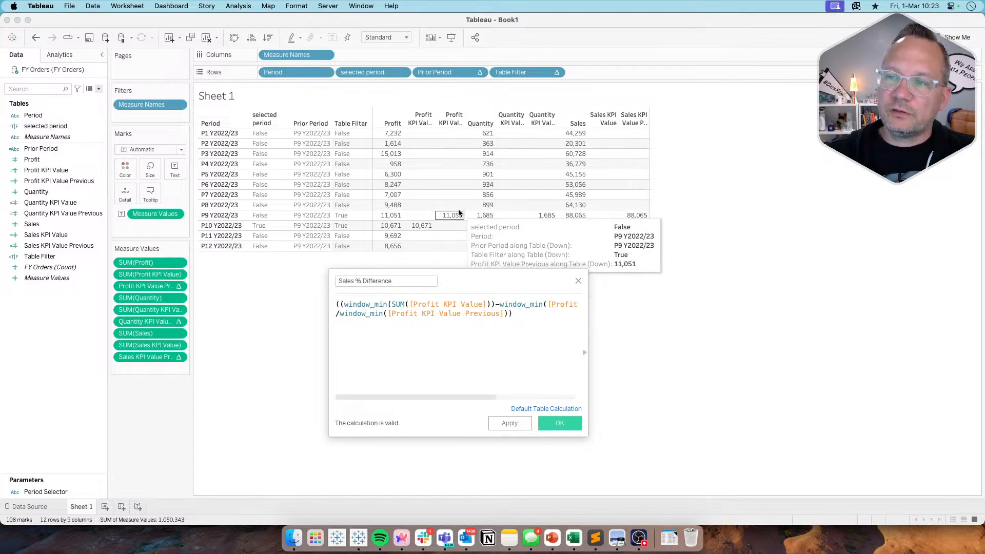
left_click(552, 423)
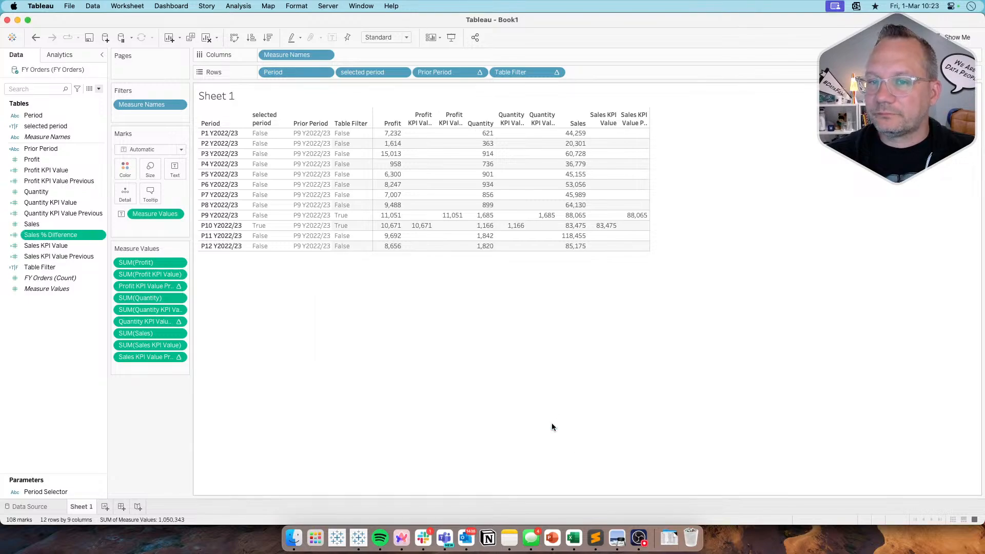
Add Sales % Difference to the table and set its default number format to Percentage with 2 decimal places
double_click(72, 233)
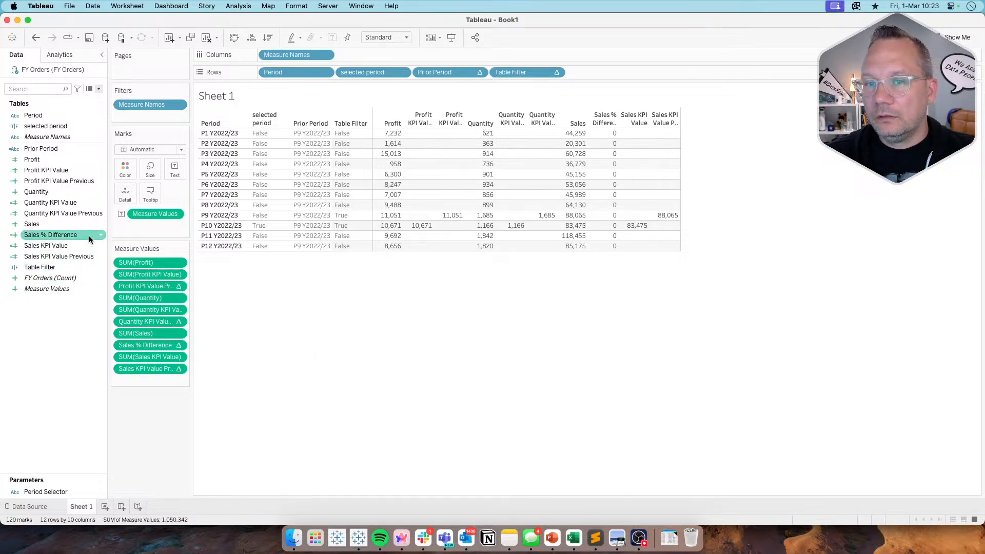
right_click(90, 235)
mouse_move(148, 370)
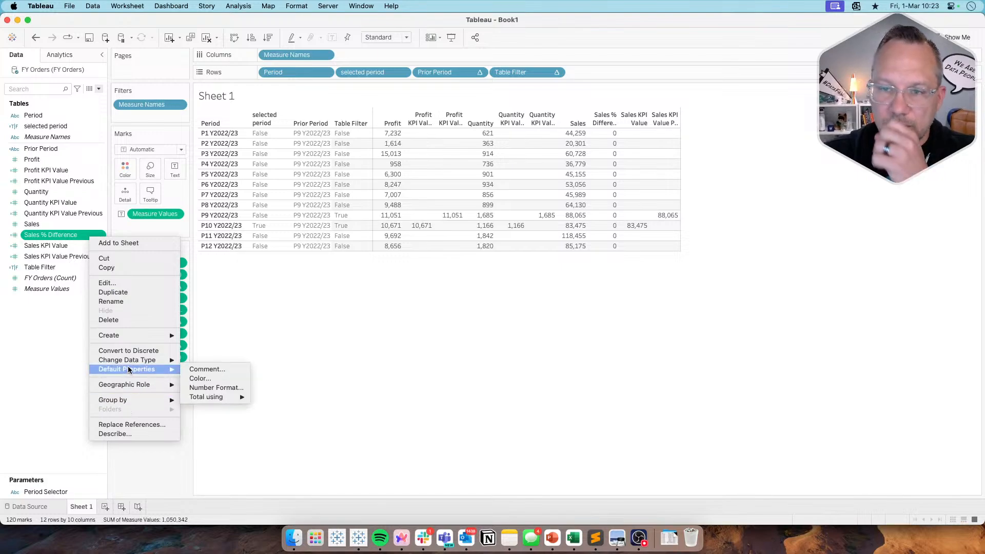
left_click(214, 386)
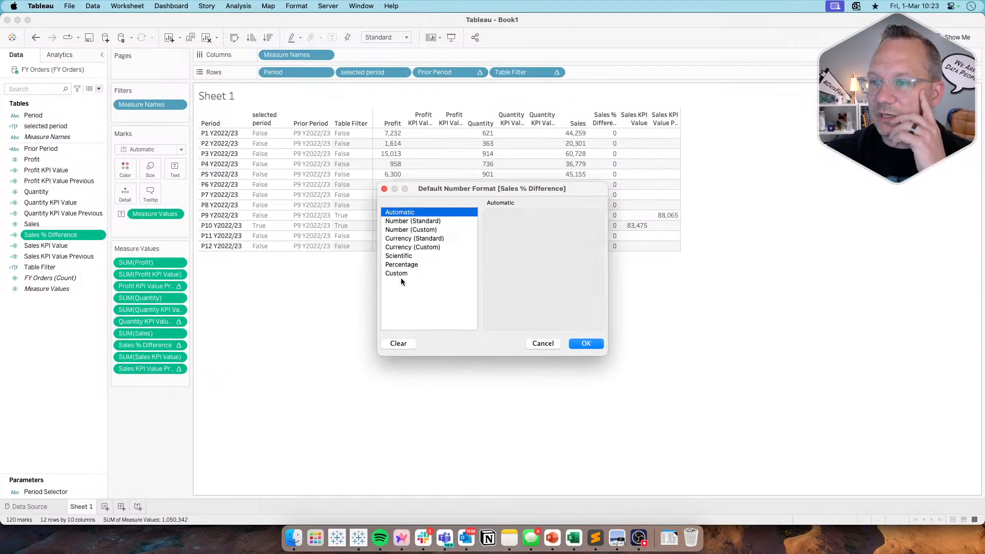
left_click(408, 265)
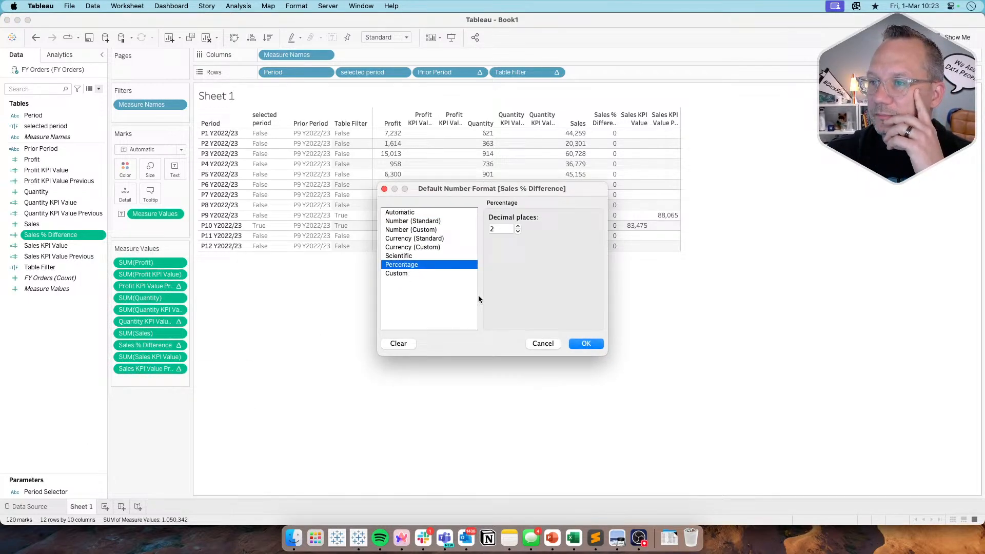
left_click(577, 346)
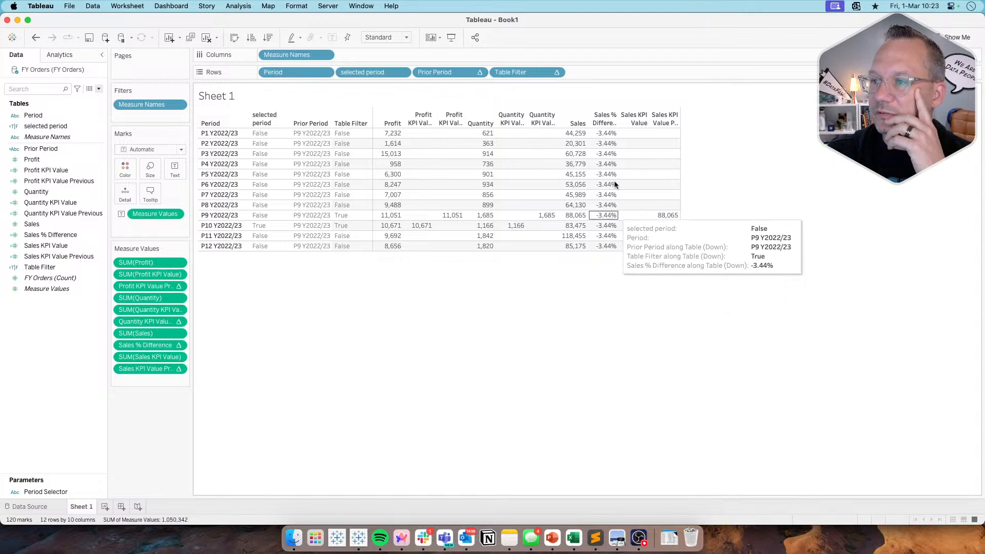
Compare the Sales % Difference values with the Sales and Profit cards in the Tableau Public reference dashboard in the browser
mouse_move(610, 225)
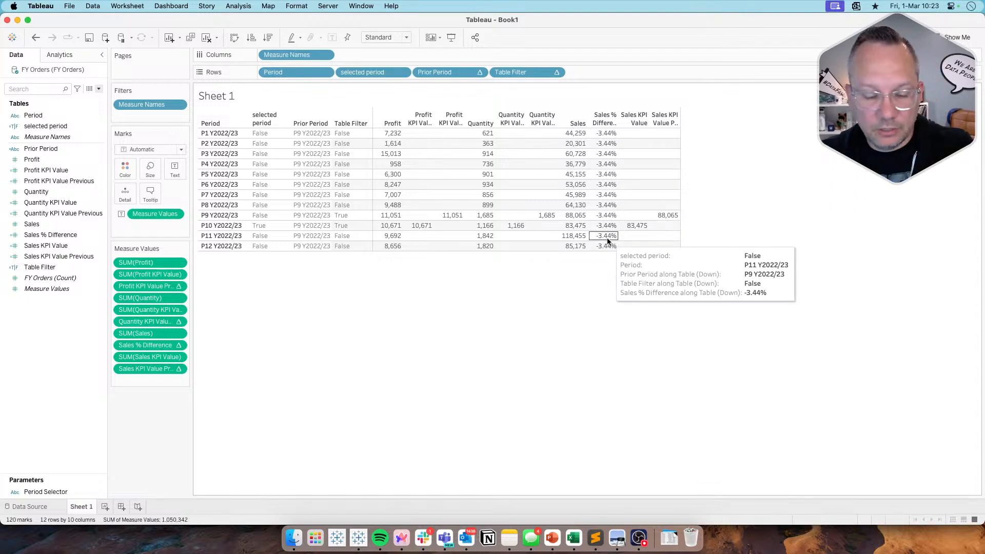
key("super+Tab")
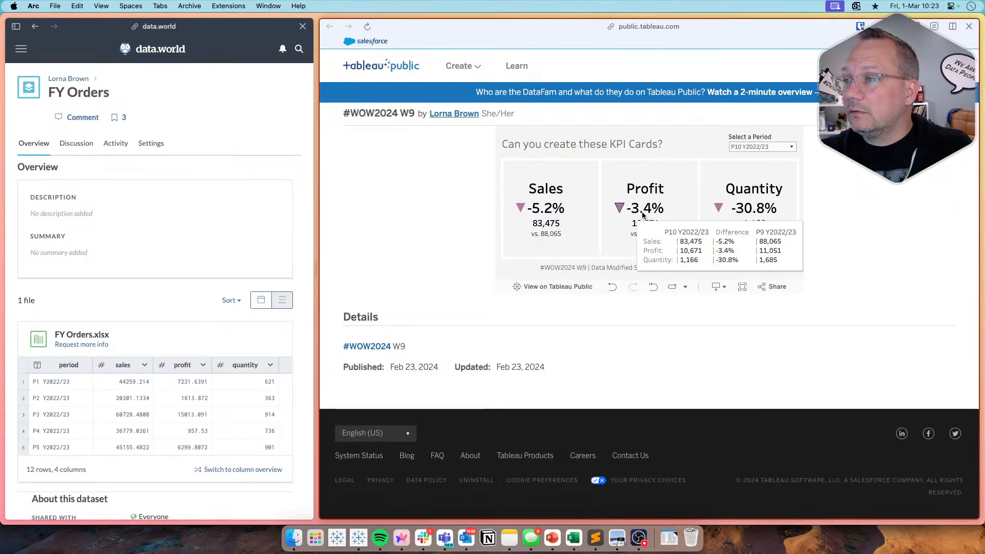
key("super+Tab")
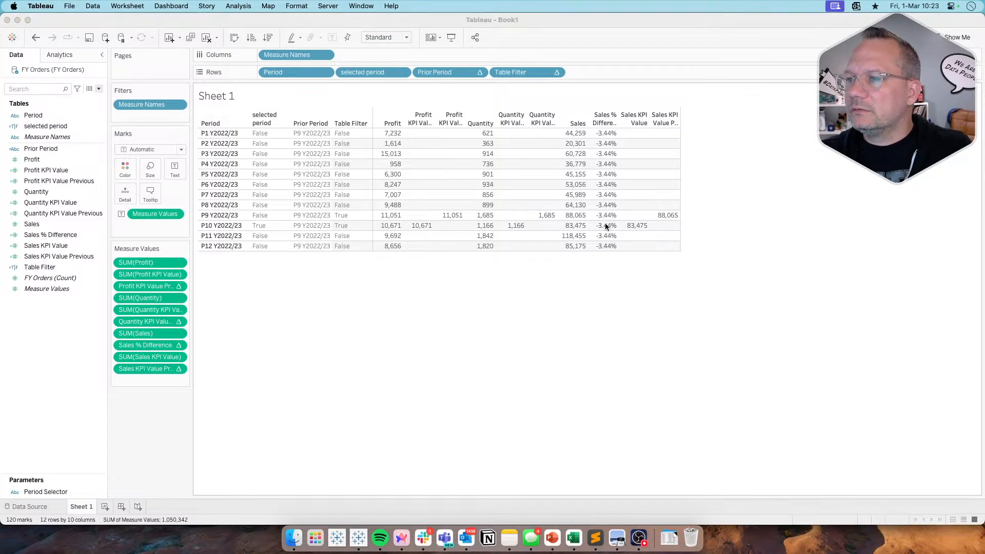
key("super+Tab")
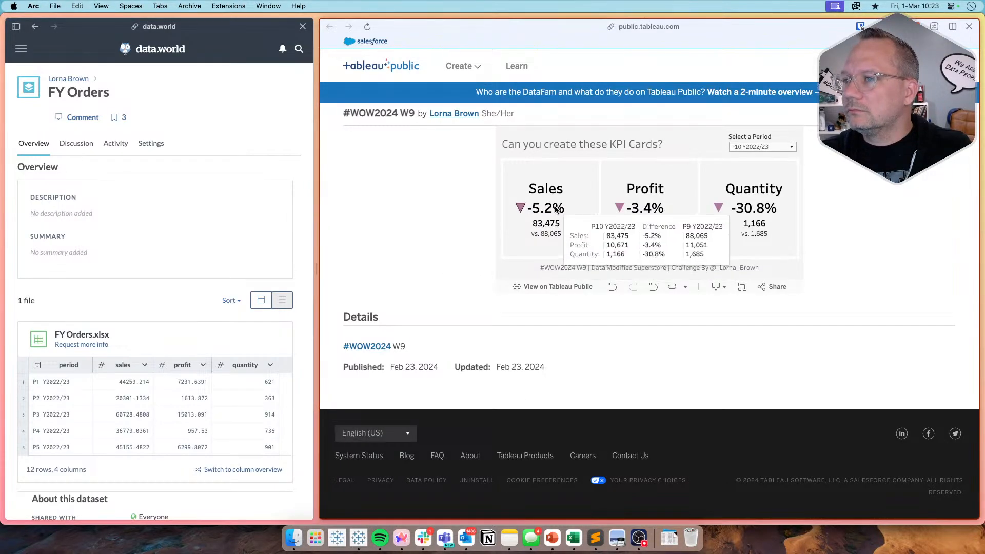
key("super+Tab")
mouse_move(661, 215)
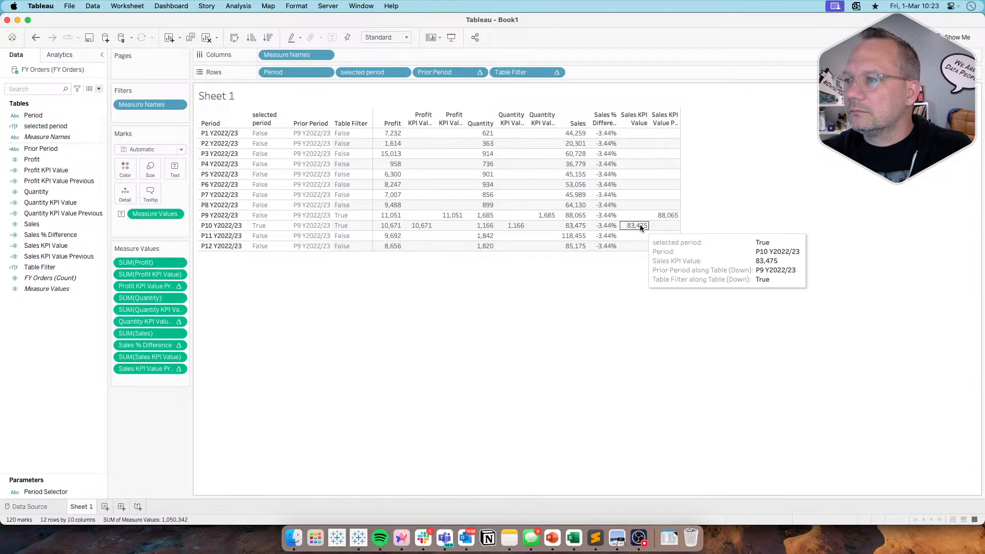
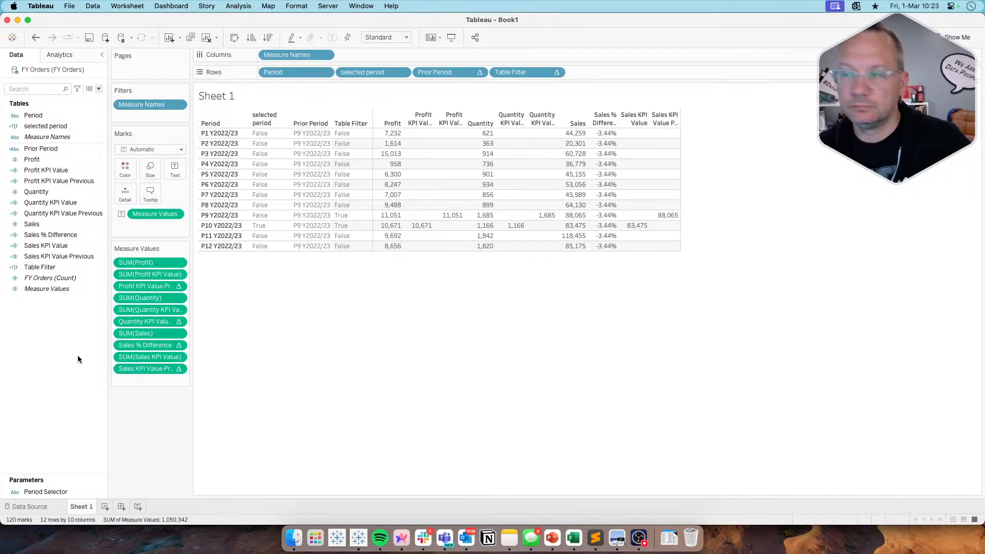
Undo the percentage formatting and the addition of Sales % Difference to the table
key("super+z")
key("super+z")
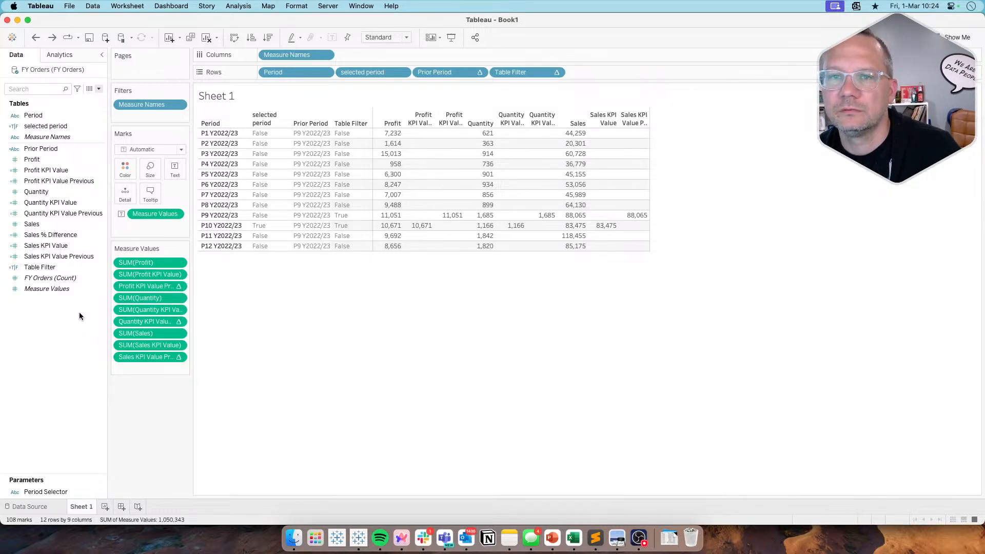
Rename the Sales % Difference calculated field to Profit % Difference, keeping its formula
left_click(59, 236)
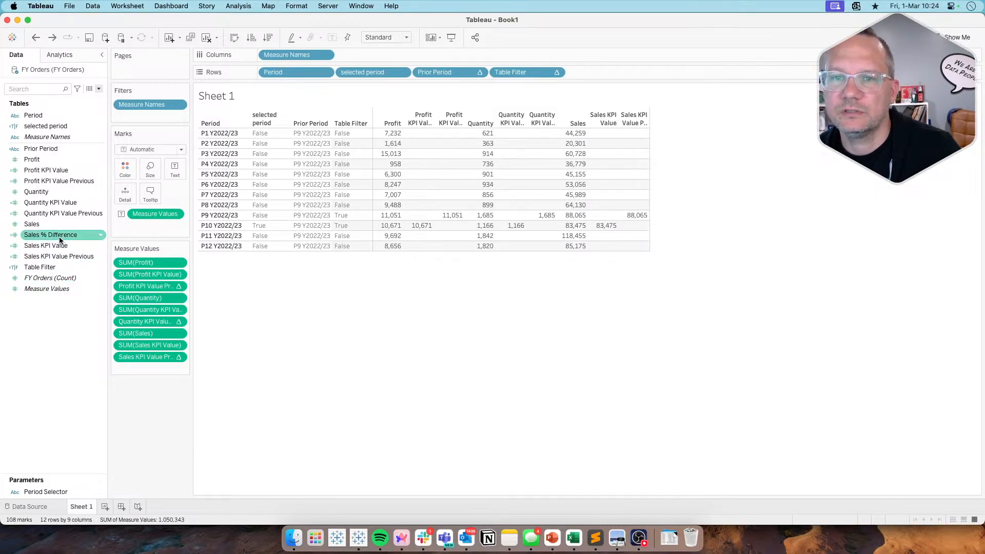
right_click(60, 239)
left_click(83, 284)
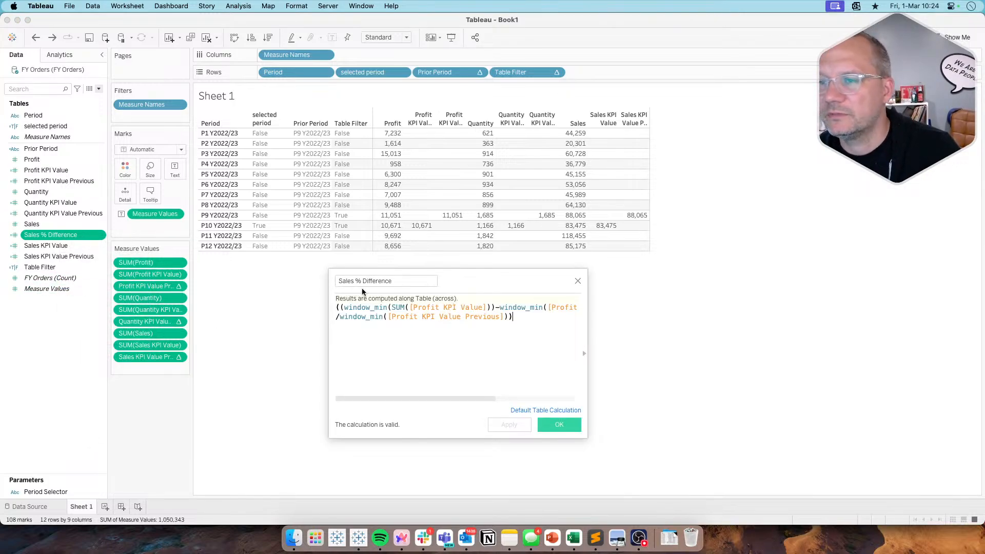
left_click_drag(354, 281, 321, 281)
type("Pri")
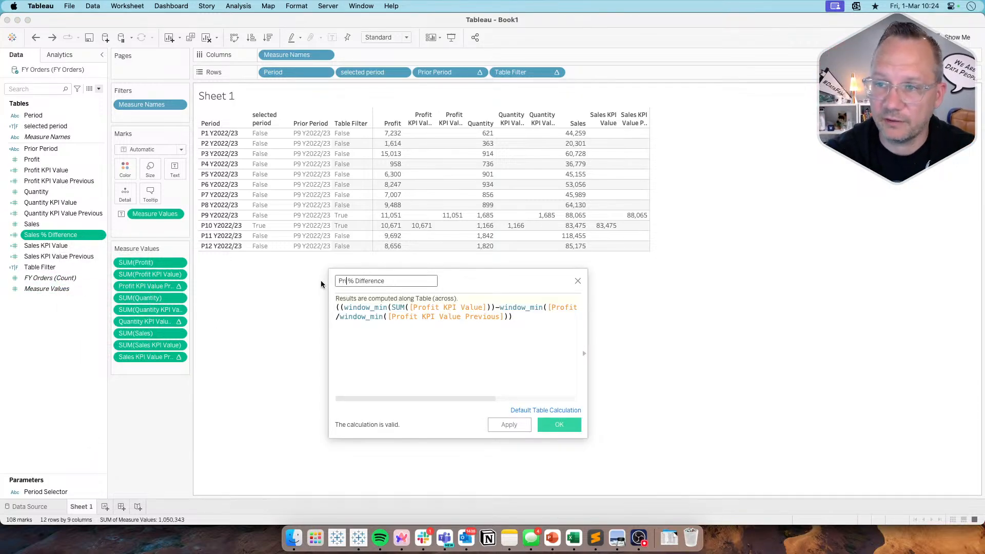
key("BackSpace")
type("ofit")
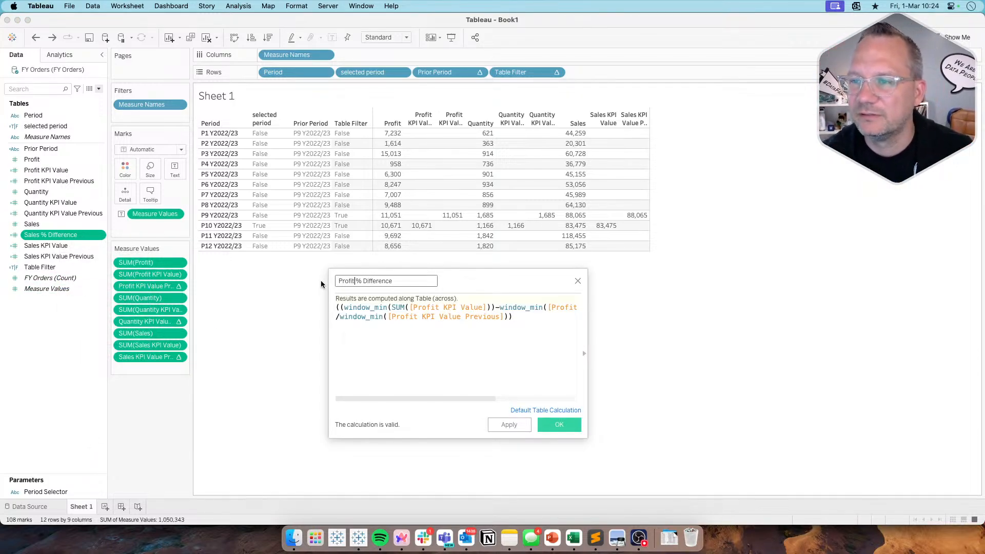
left_click(559, 425)
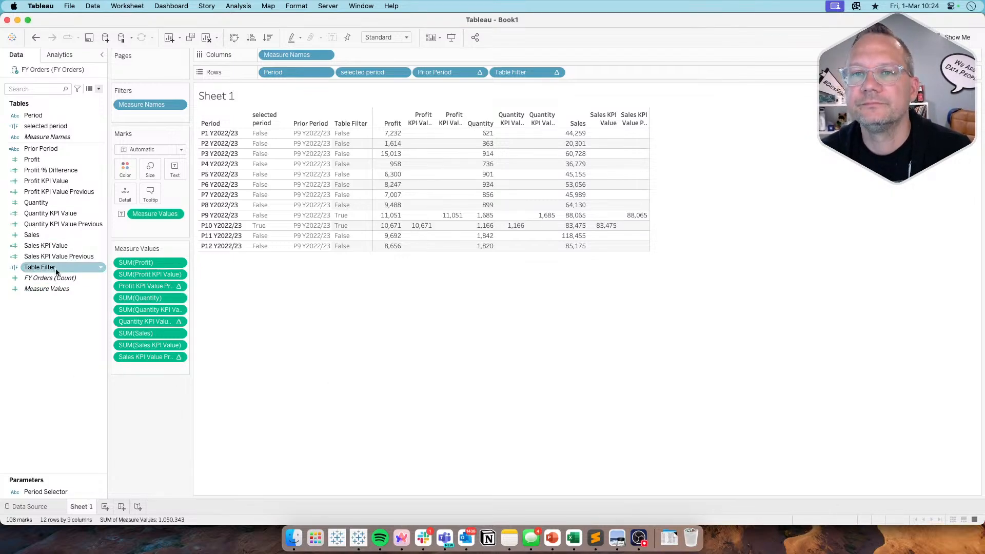
Add Profit % Difference to the table and set its default number format to Percentage with 1 decimal place
double_click(56, 170)
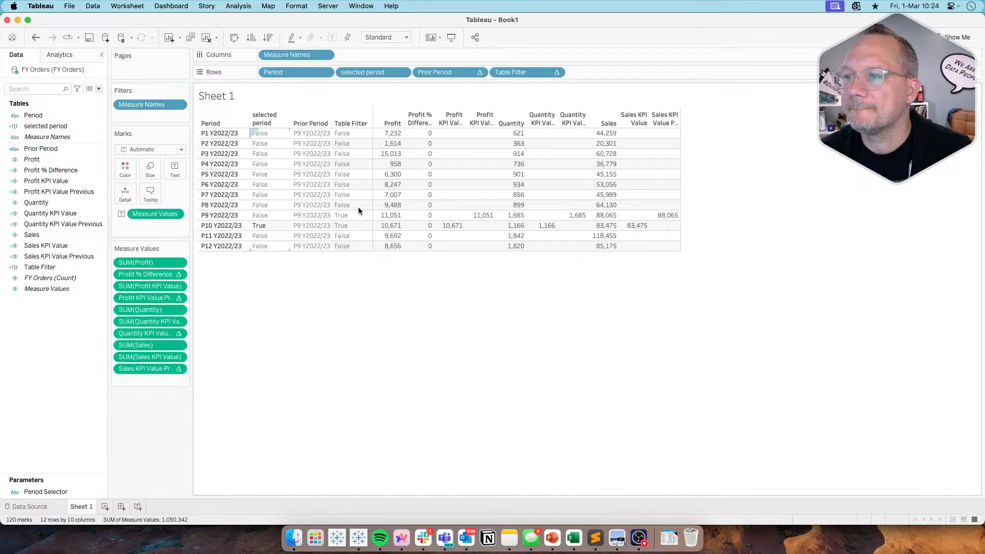
right_click(72, 171)
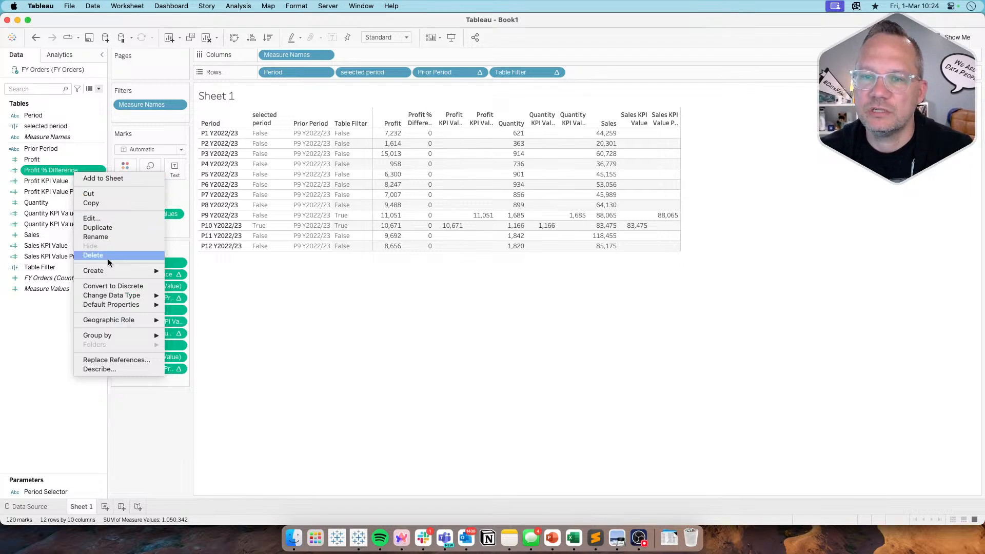
mouse_move(133, 304)
left_click(206, 323)
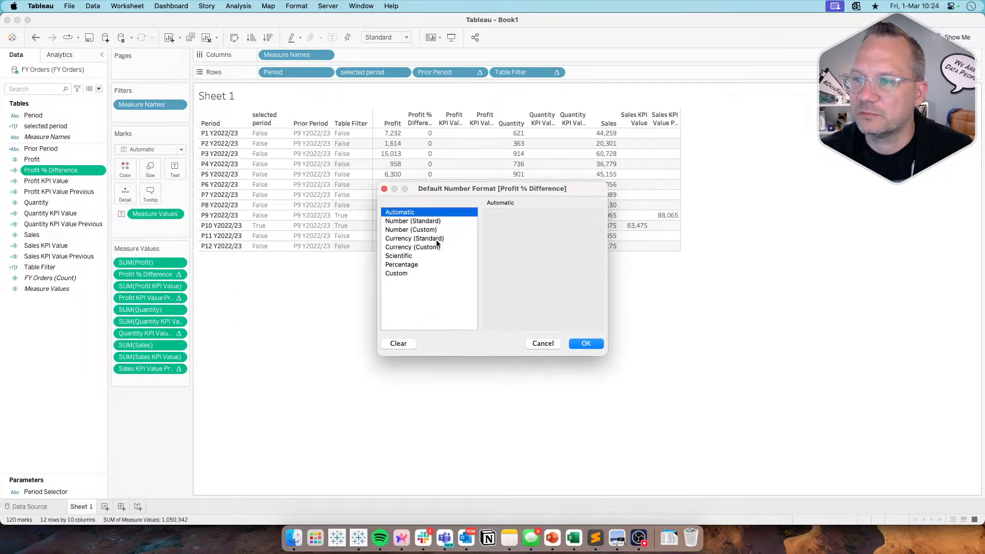
left_click(401, 265)
left_click(518, 232)
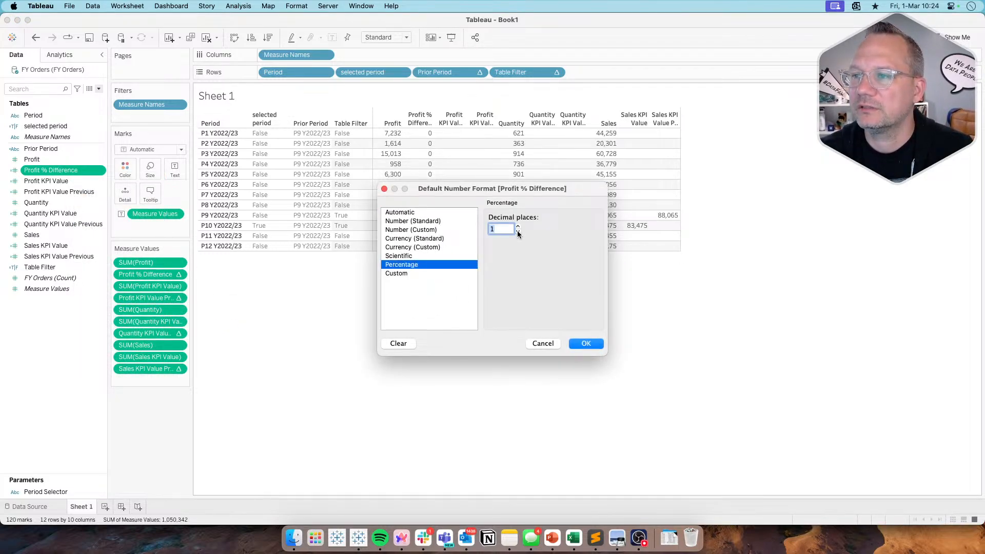
left_click(586, 344)
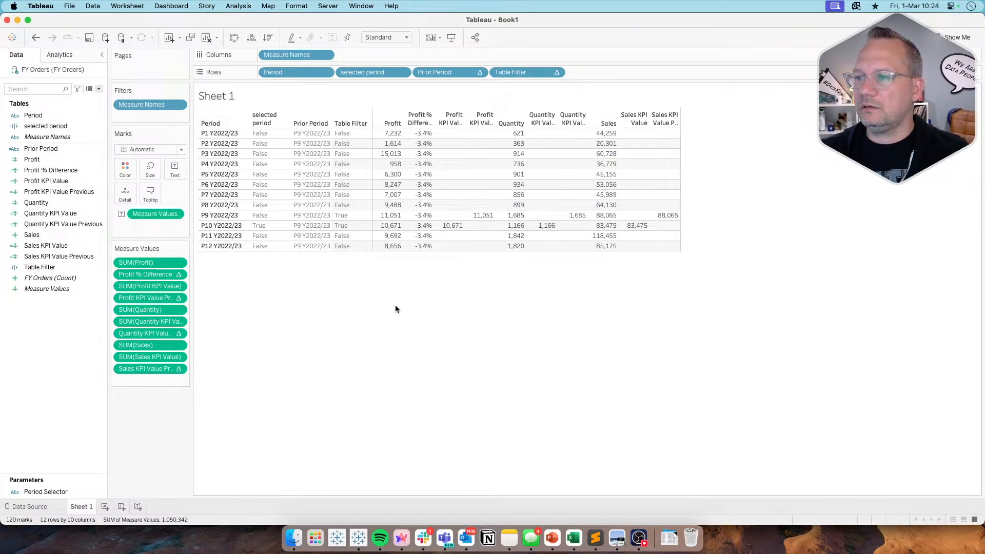
Duplicate the Profit % Difference calculated field, and duplicate the resulting copy as well
left_click(49, 173)
right_click(50, 176)
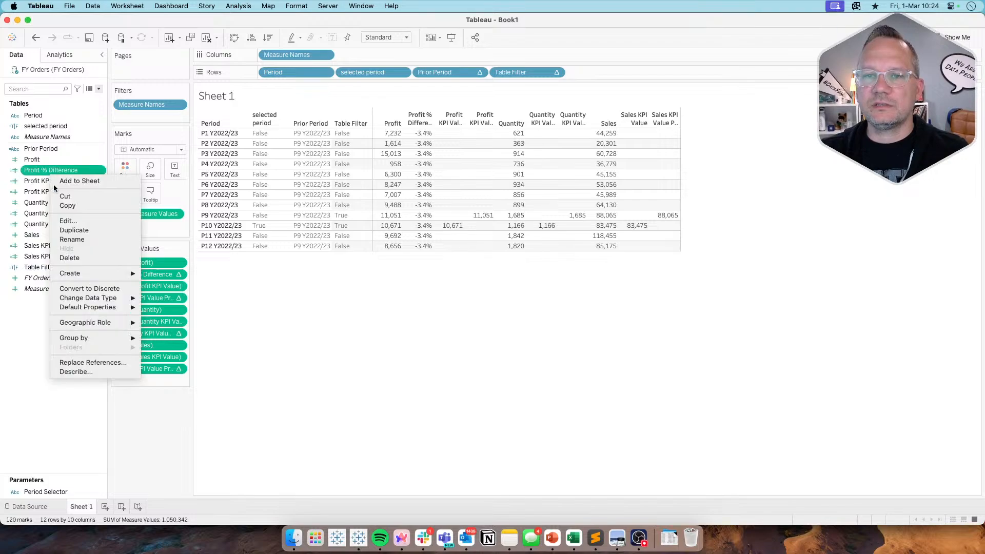
left_click(62, 230)
right_click(63, 181)
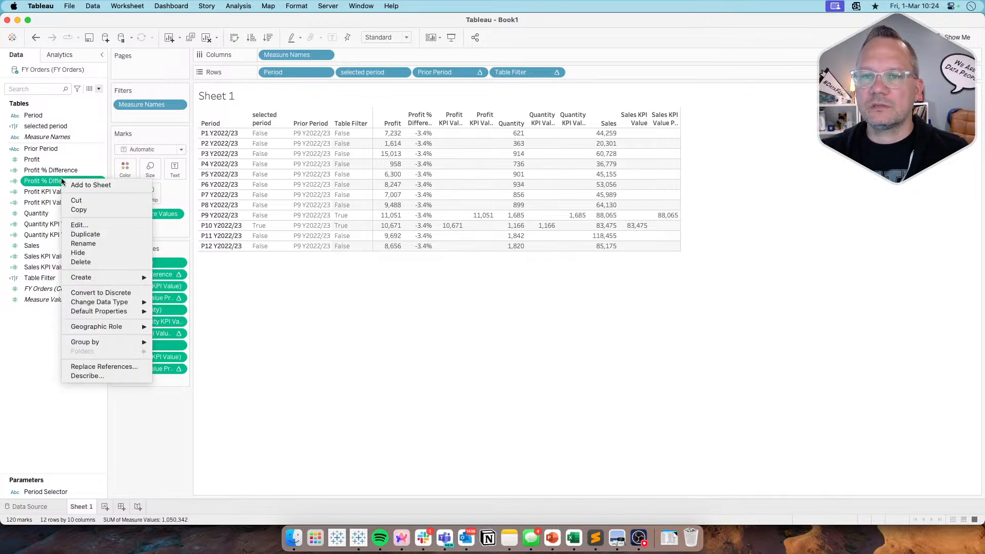
left_click(102, 225)
Open the first copy of Profit % Difference for editing and rename it Sales % Difference
right_click(67, 181)
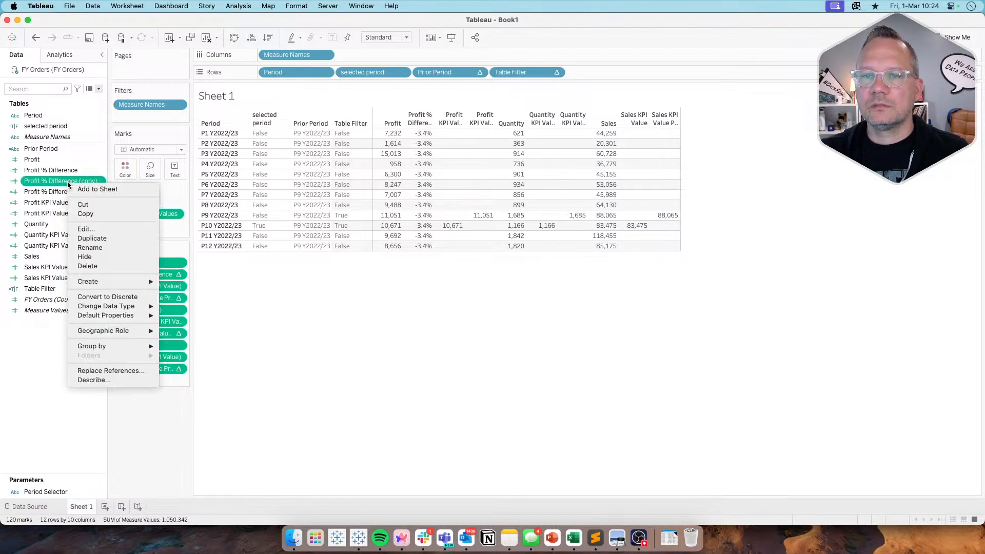
left_click(73, 226)
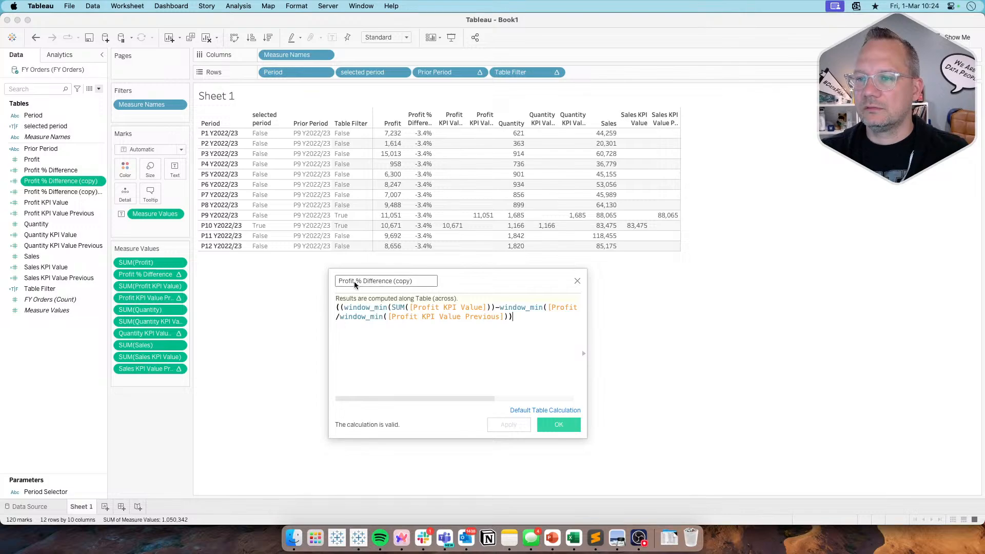
left_click_drag(354, 281, 317, 281)
type("Sales")
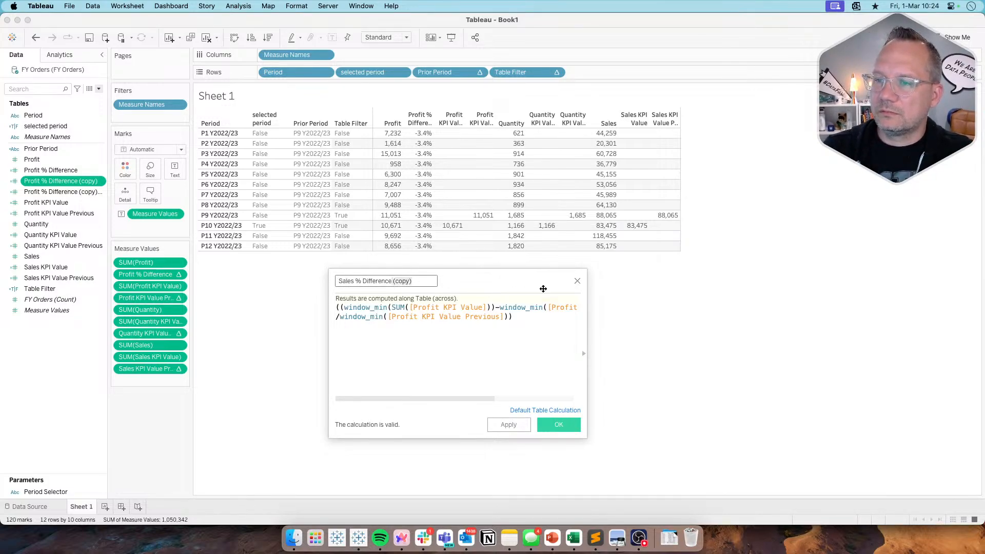
key("BackSpace")
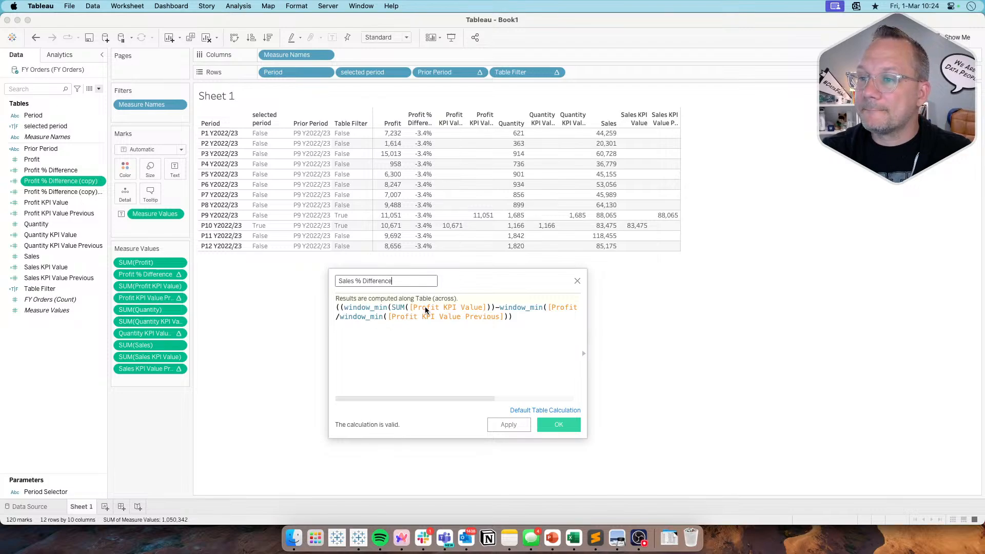
In the Sales % Difference formula, change the summed field to Sales KPI Value and the divisor field to Sales KPI Value Previous
left_click(440, 308)
left_click_drag(439, 307, 413, 308)
type("Sale")
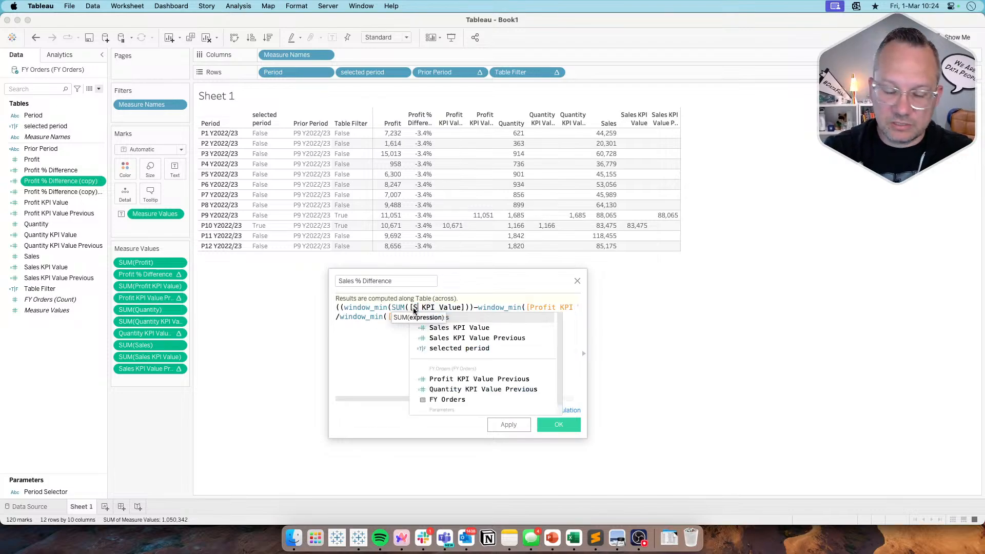
type("s")
key("Escape")
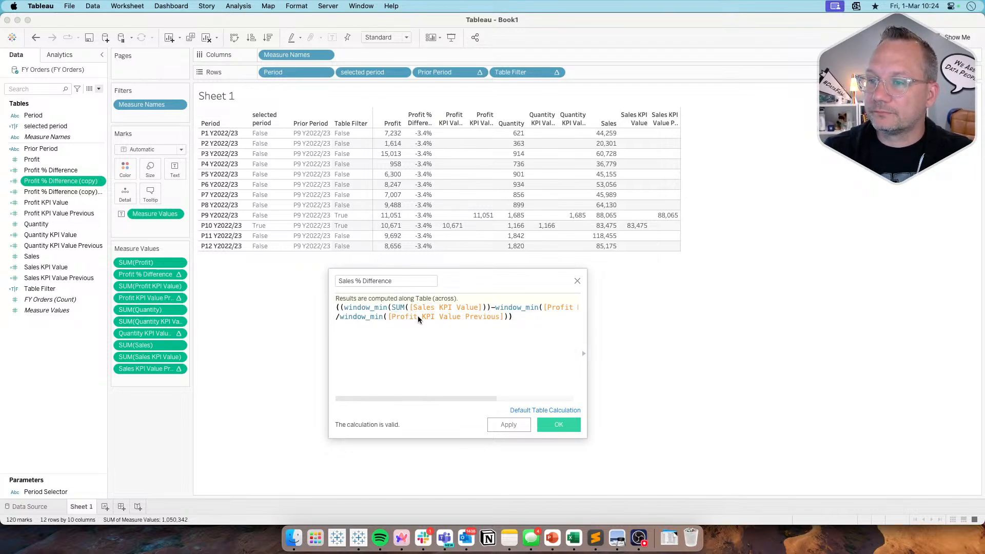
left_click_drag(417, 317, 392, 319)
type("Sales")
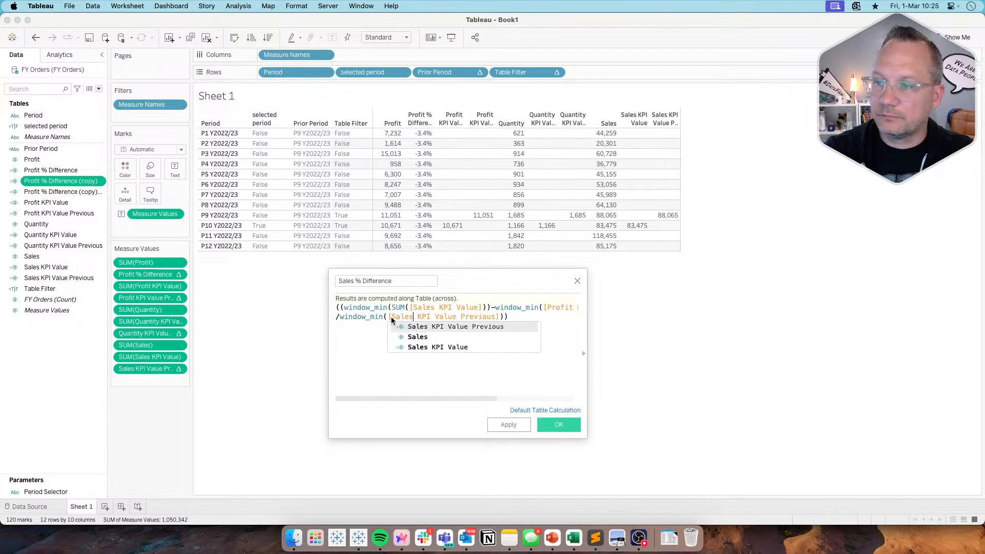
left_click(498, 344)
key("super+z")
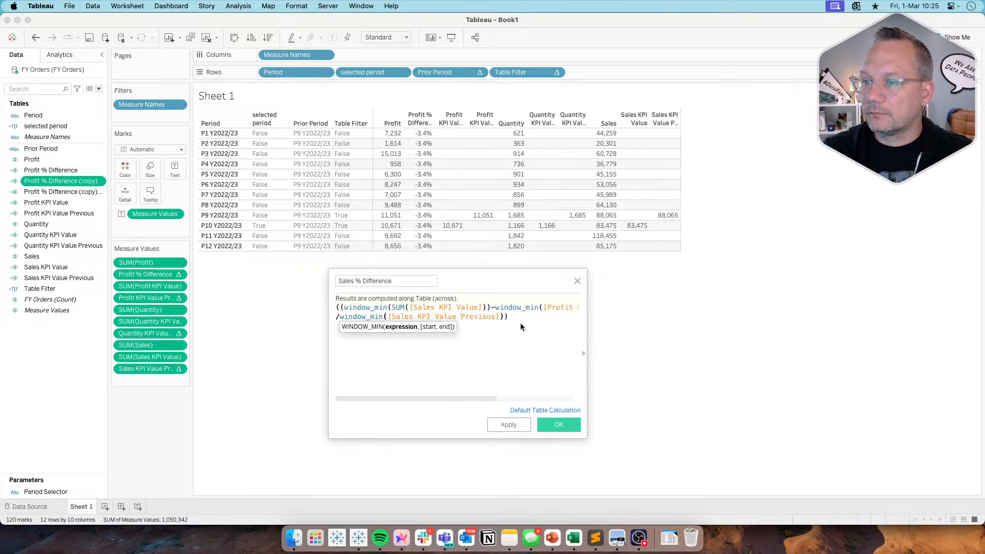
Change the subtracted field to Sales KPI Value Previous, save the calculation and add Sales % Difference to the table
left_click_drag(573, 308, 546, 310)
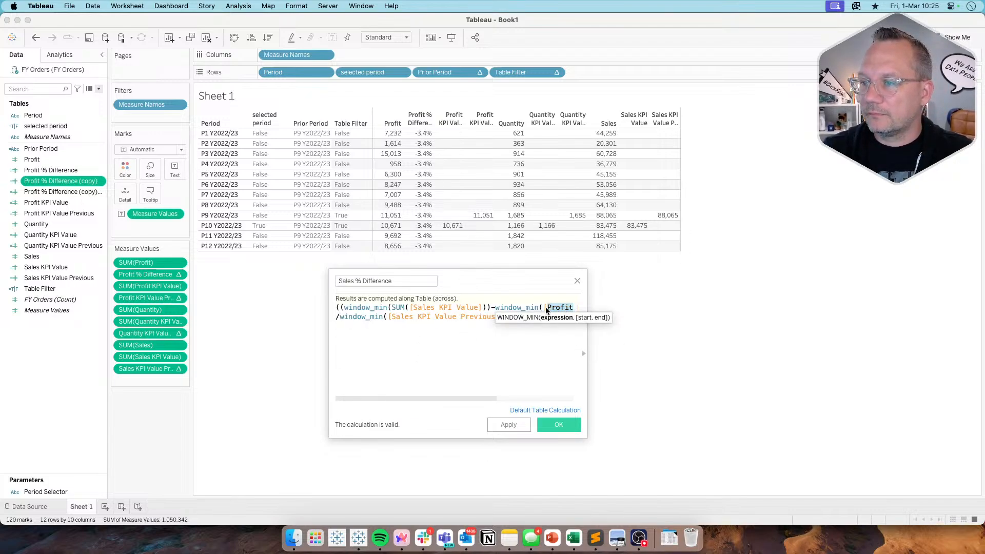
type("Sales K")
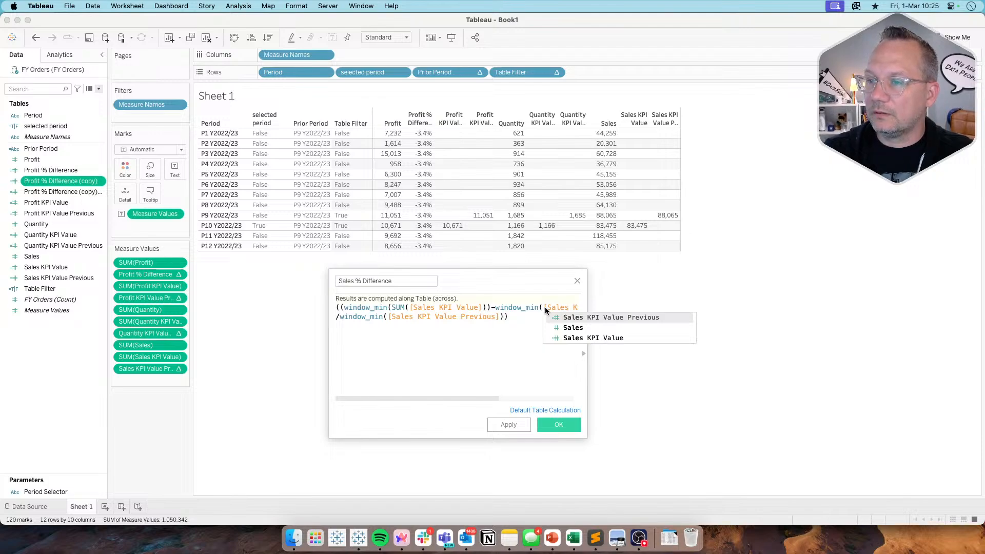
left_click(498, 342)
left_click(507, 425)
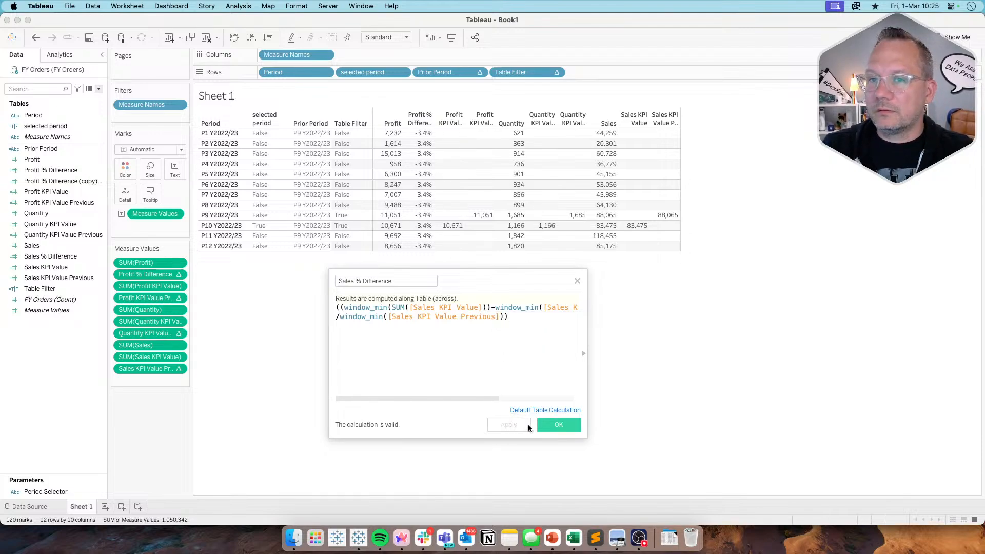
left_click(562, 427)
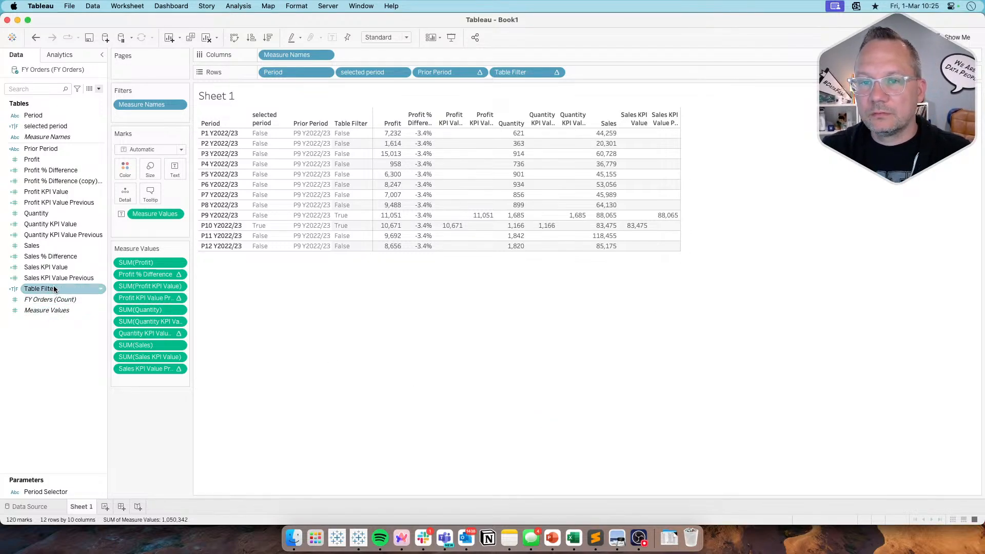
double_click(51, 256)
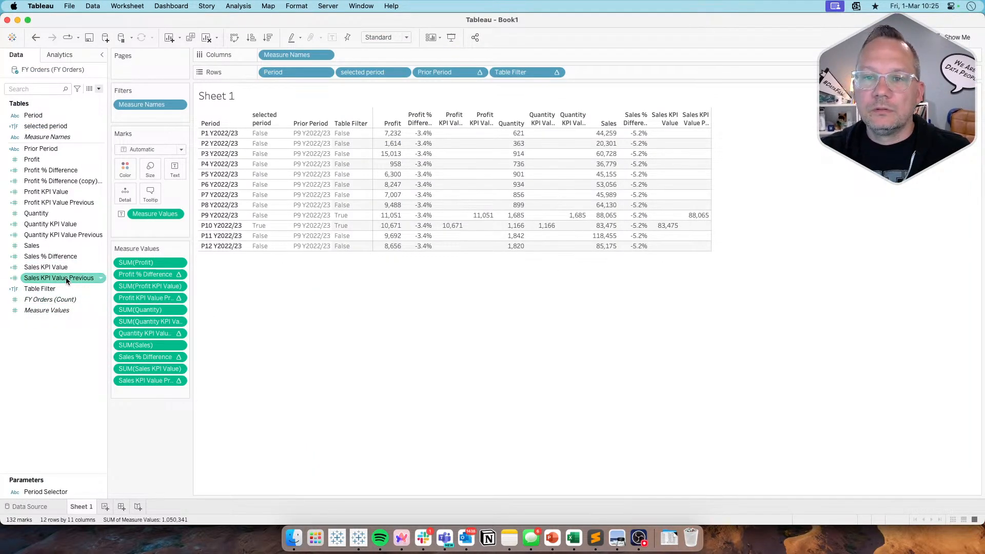
Open the remaining copy of Profit % Difference for editing and rename it Quantity % Difference
right_click(56, 257)
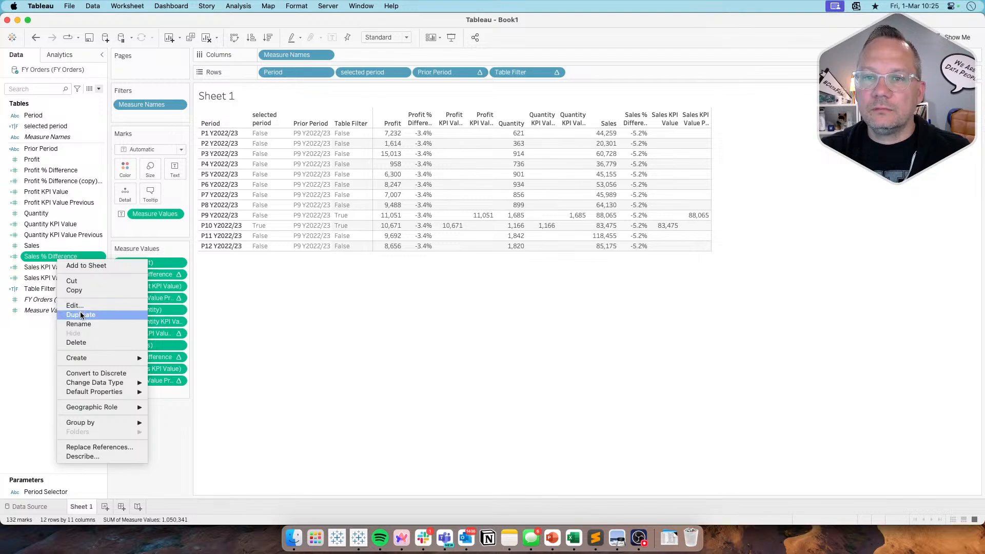
left_click(76, 180)
right_click(76, 181)
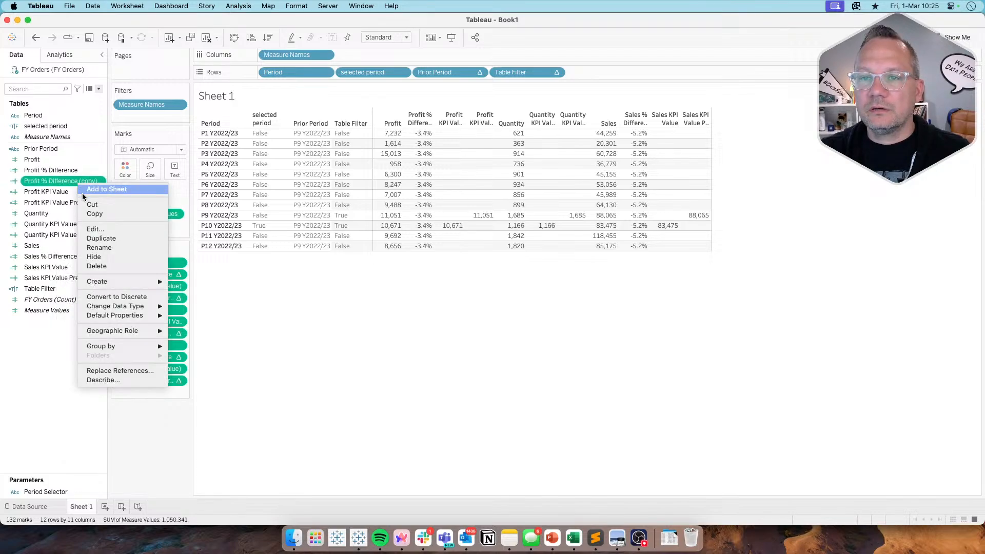
left_click(92, 232)
double_click(353, 281)
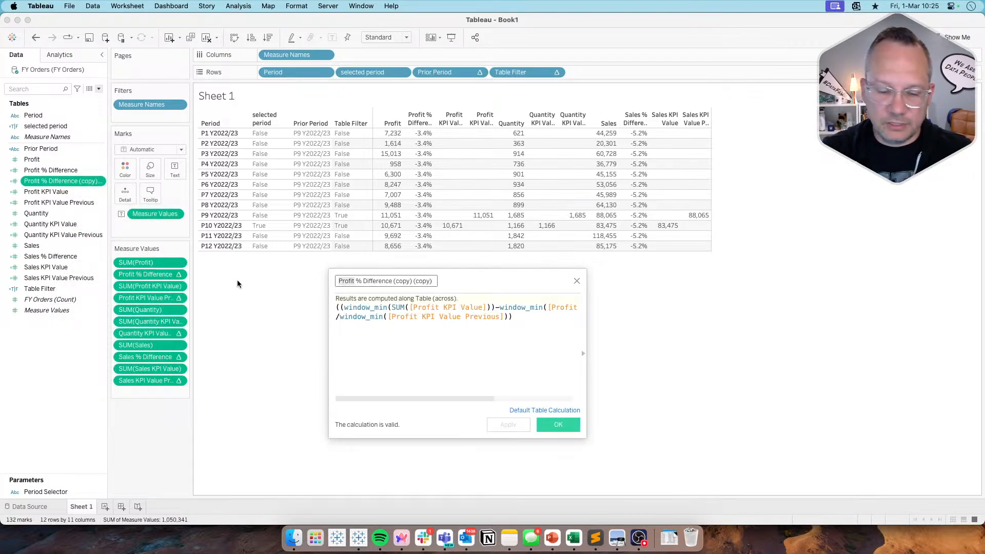
type("QUant")
key("BackSpace")
key("BackSpace")
key("BackSpace")
key("BackSpace")
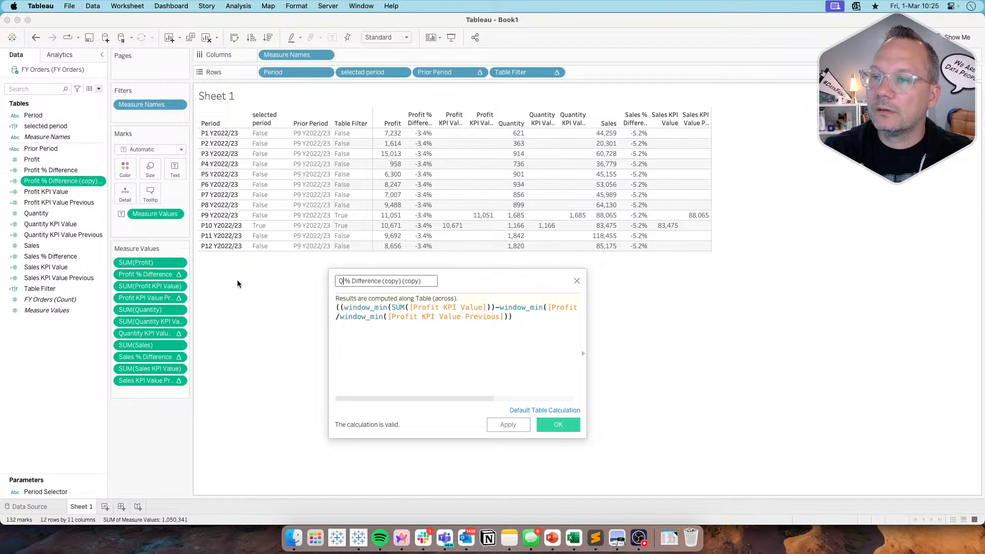
type("uantity")
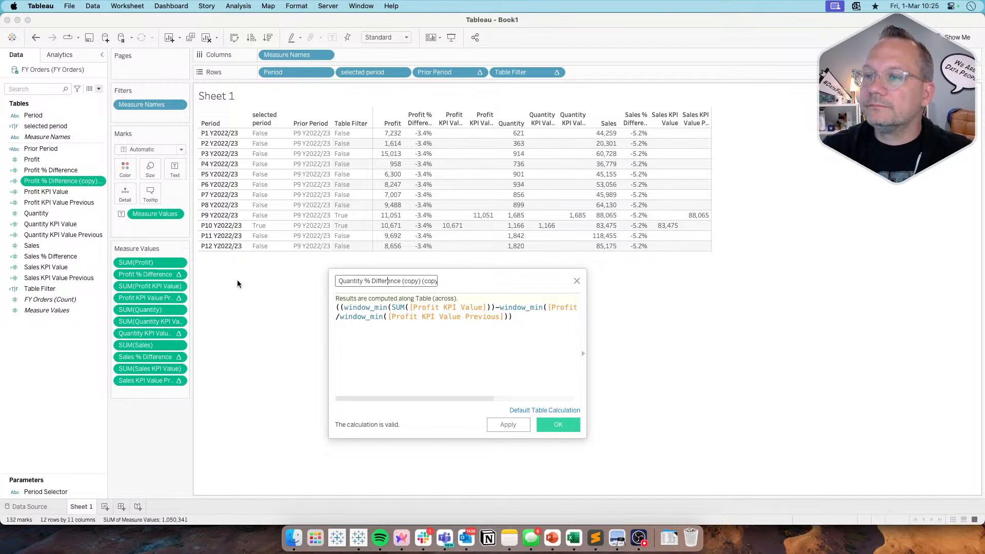
key("shift+End")
key("Delete")
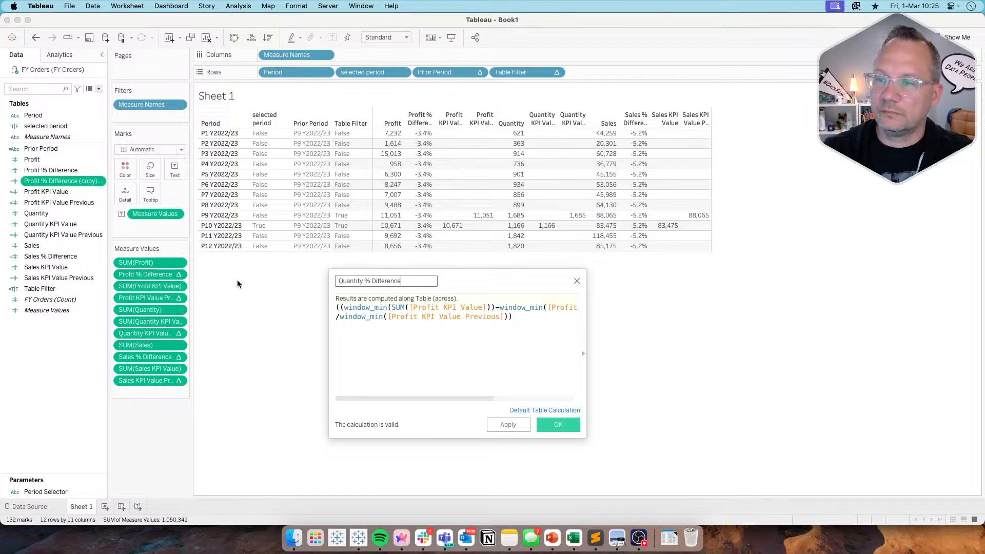
In the Quantity % Difference formula, change the summed field to Quantity KPI Value and the divisor field to Quantity KPI Value Previous
left_click(429, 307)
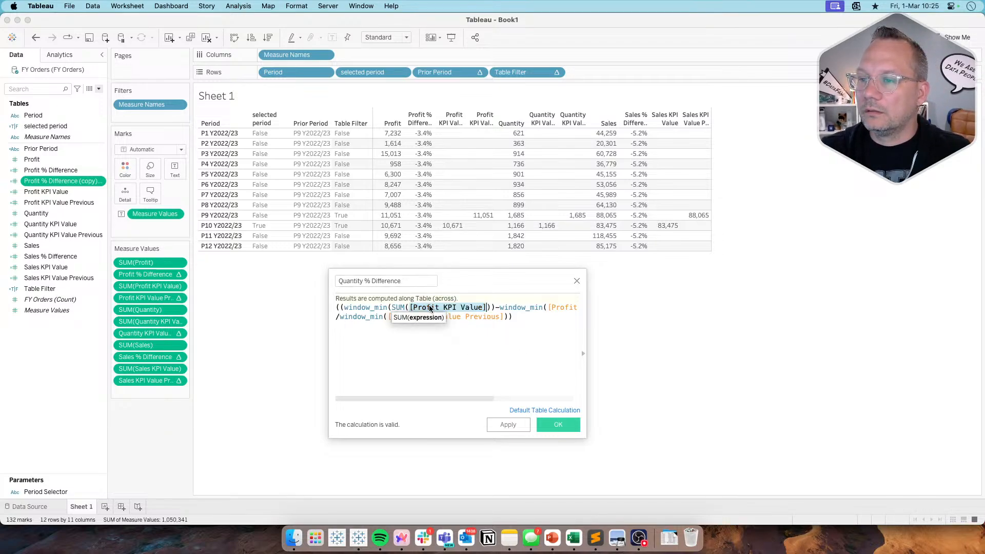
left_click_drag(439, 307, 414, 310)
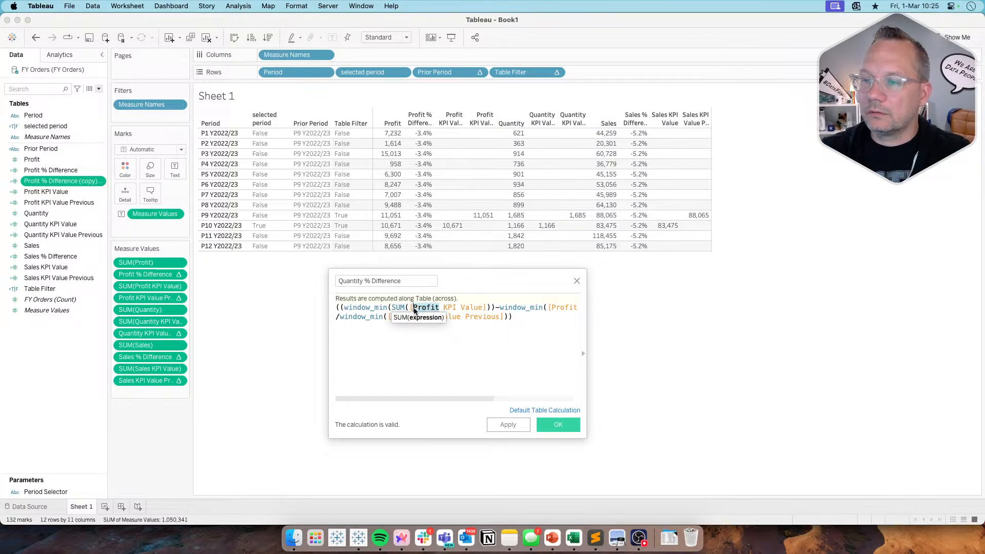
type("Q")
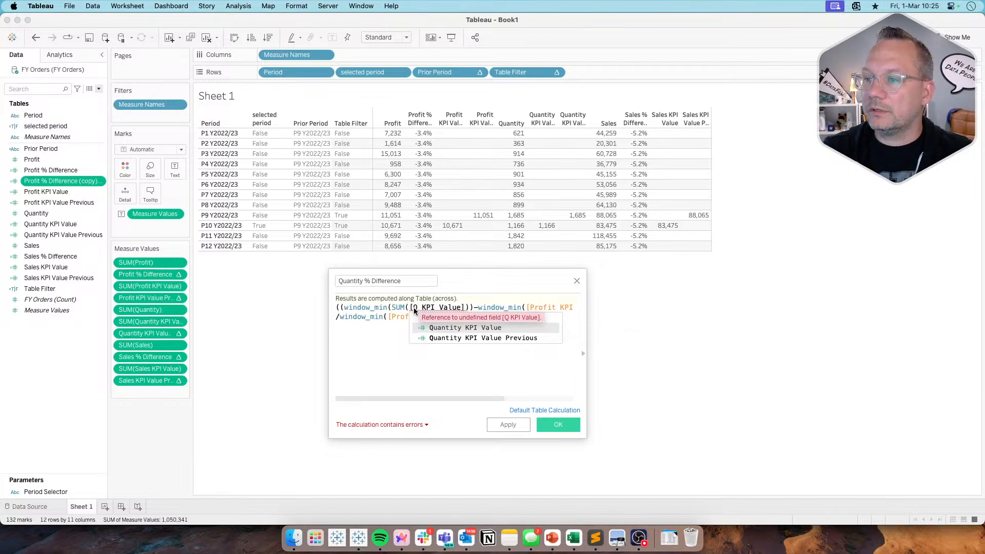
key("Return")
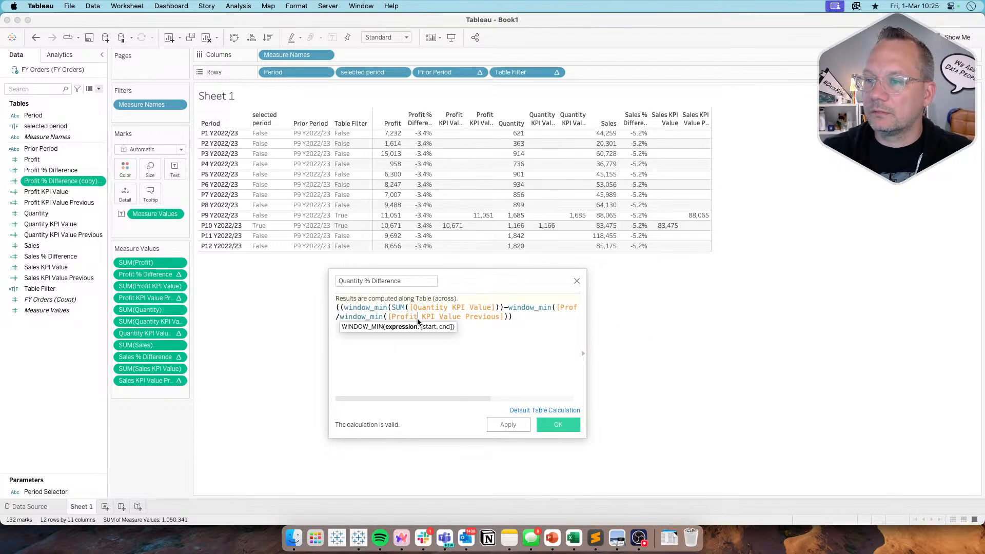
left_click_drag(420, 317, 392, 320)
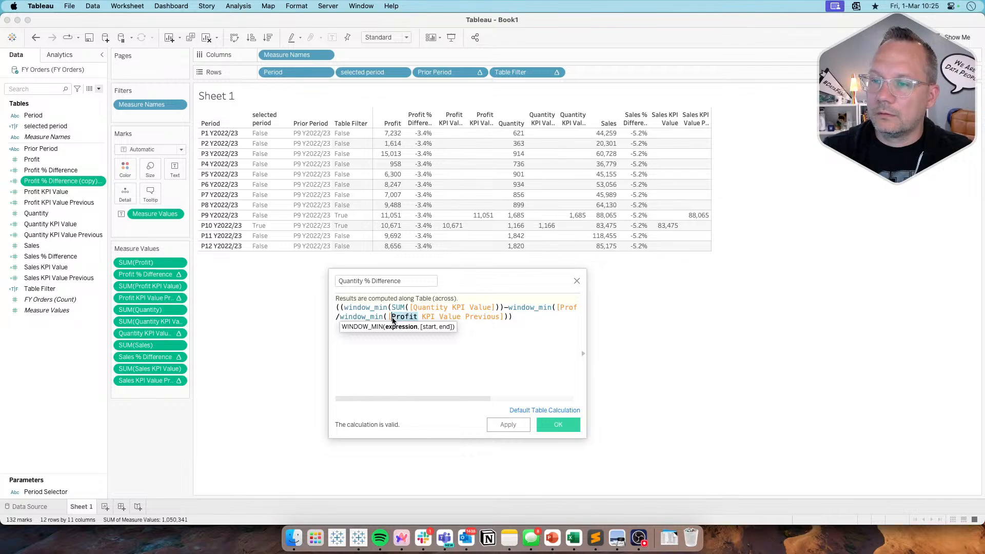
type("Q")
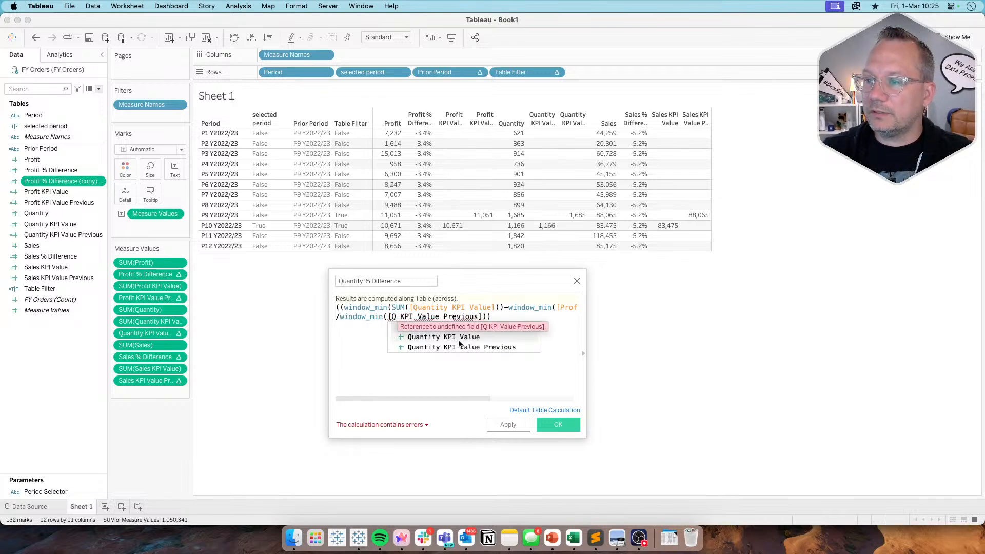
left_click(459, 348)
Copy the [Quantity KPI Value Previous] reference over the subtracted Profit field in the formula
double_click(464, 318)
key("cmd+c")
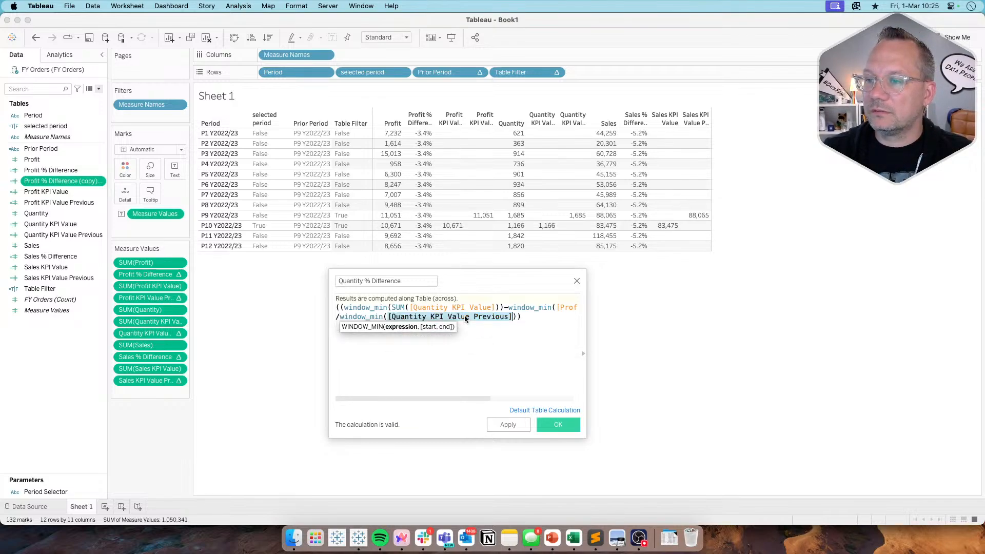
scroll(497, 344, "right", 5)
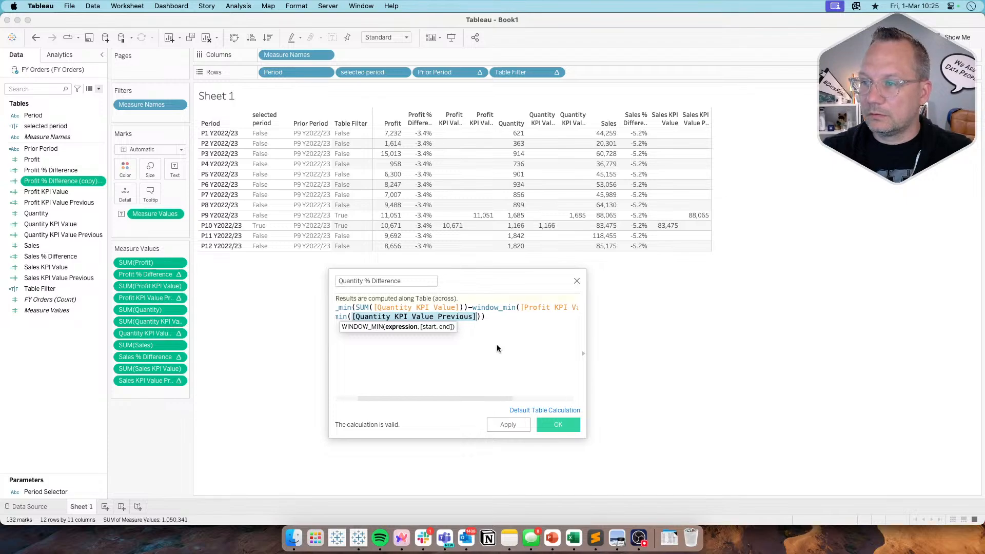
double_click(531, 306)
key("cmd+v")
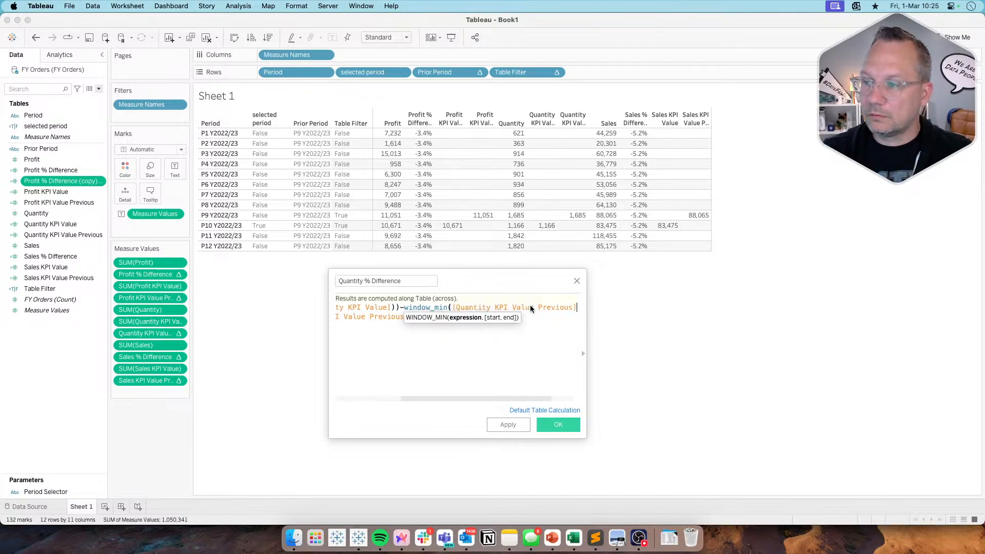
Save the Quantity % Difference calculation and add it to the table
scroll(513, 353, "right", 2)
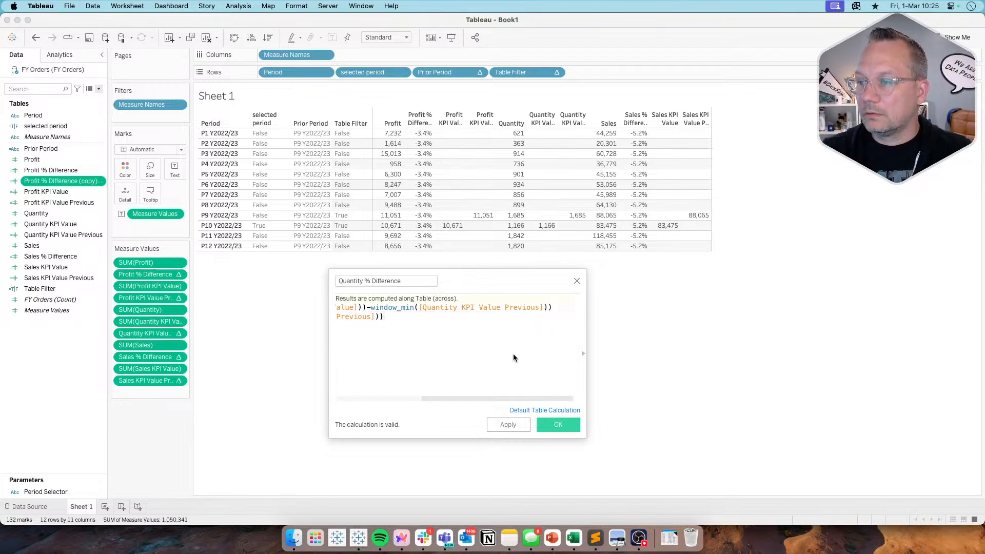
left_click(548, 423)
left_click(96, 160)
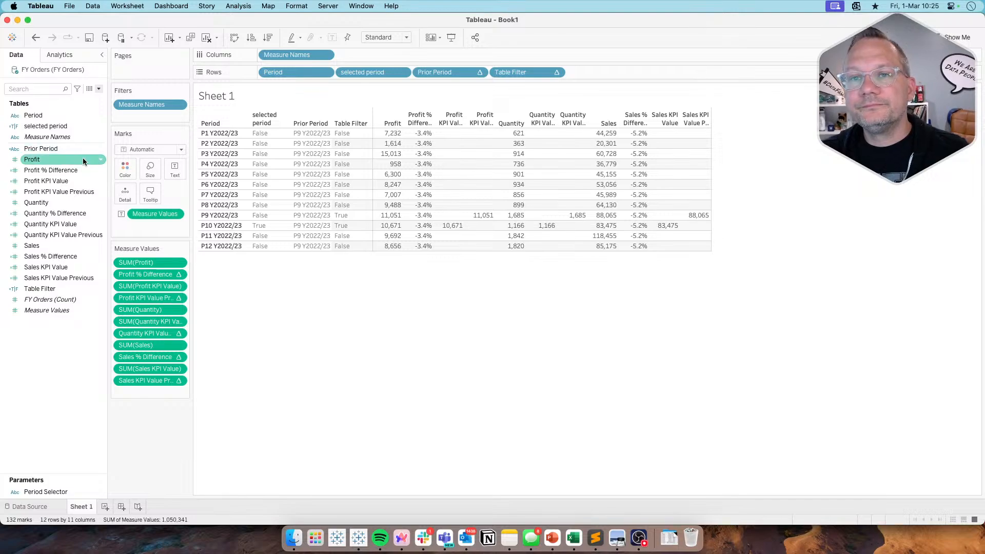
left_click(77, 170)
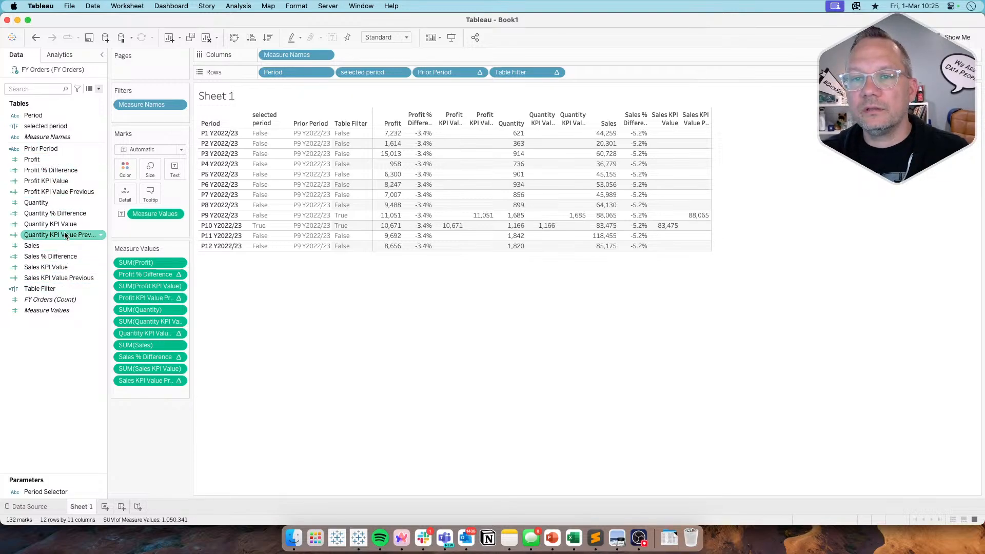
double_click(64, 214)
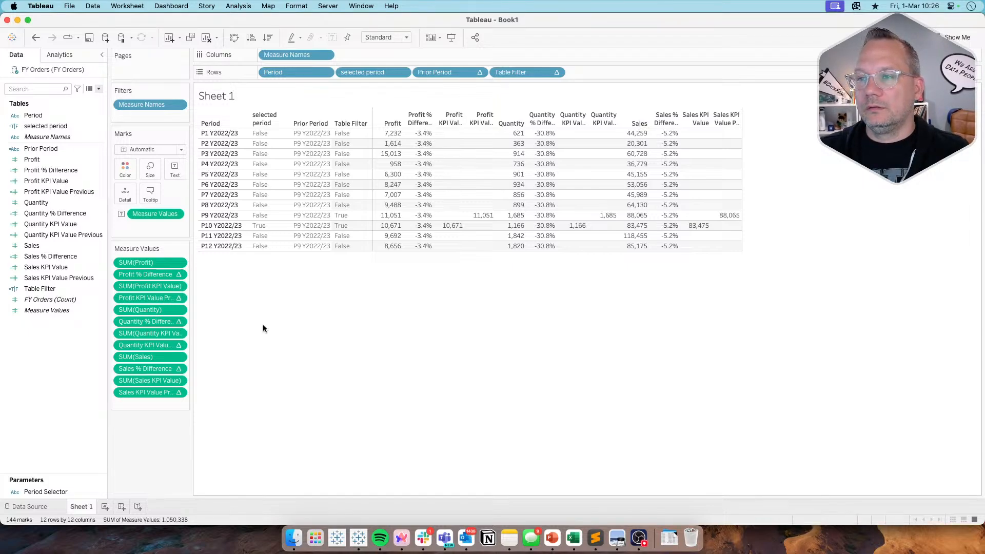
Switch to the Arc browser to examine the reference KPI cards and the Sales card's tooltip, and return to Tableau
key("super+Tab")
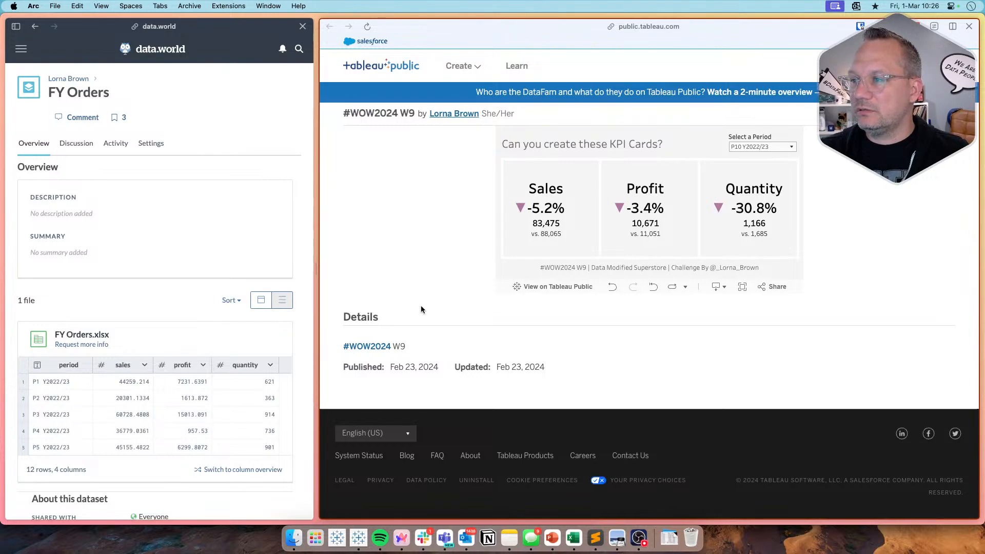
key("super+Tab")
key("super+Tab")
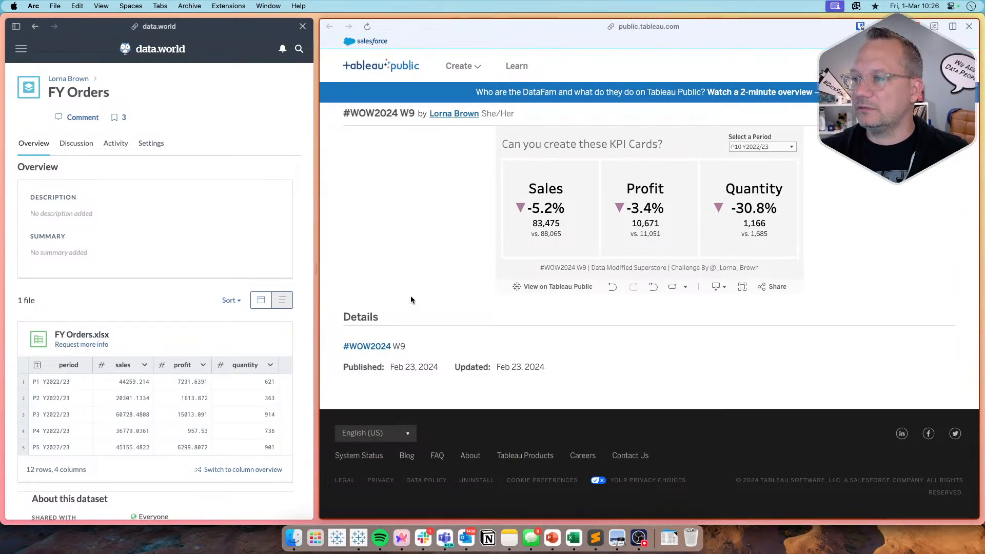
mouse_move(556, 226)
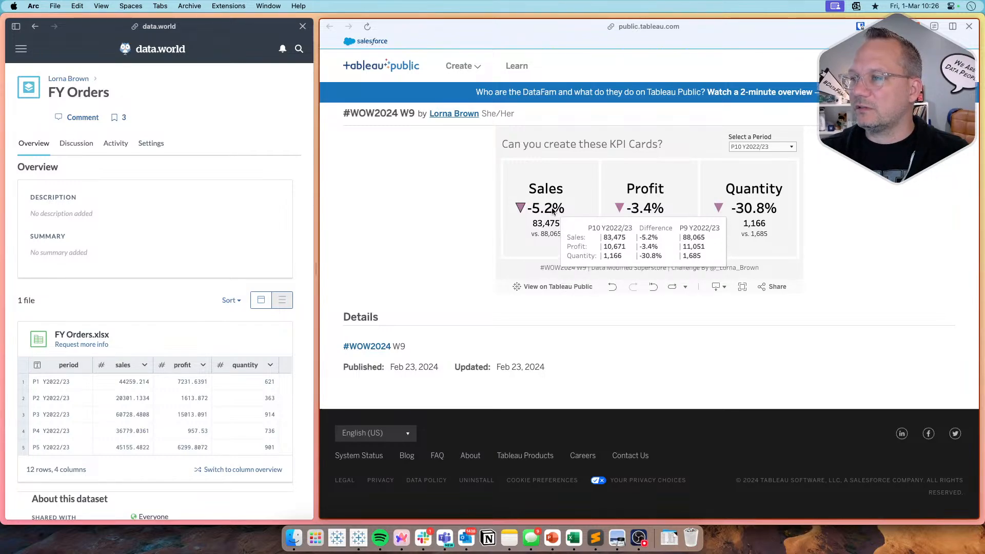
key("super+Tab")
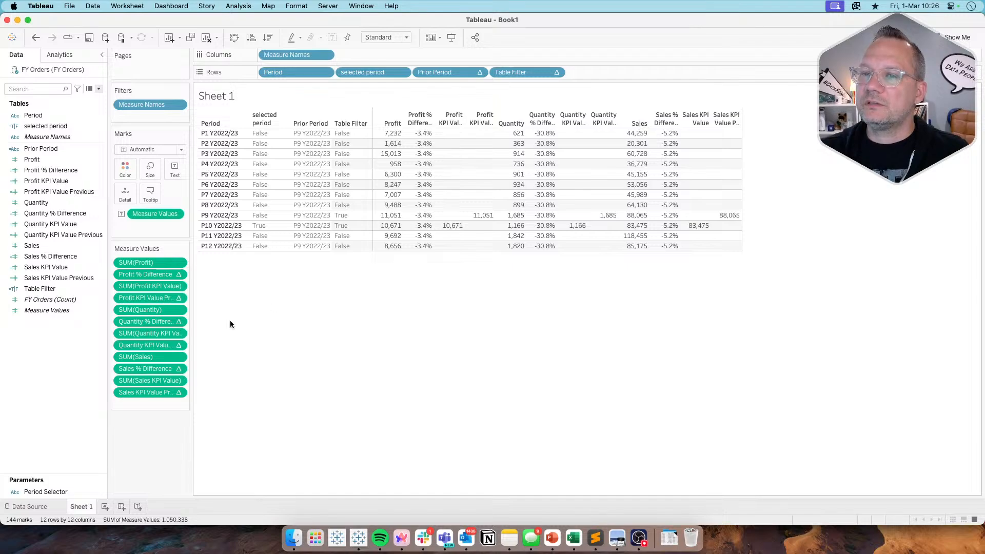
Create a calculated field from Profit % Difference with the formula sign([Profit % Difference])
left_click(69, 246)
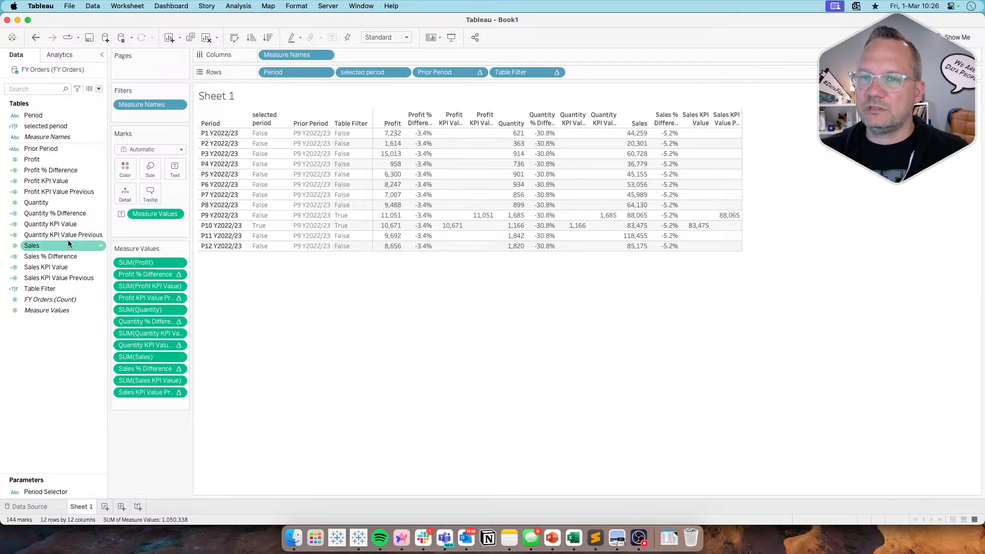
right_click(57, 172)
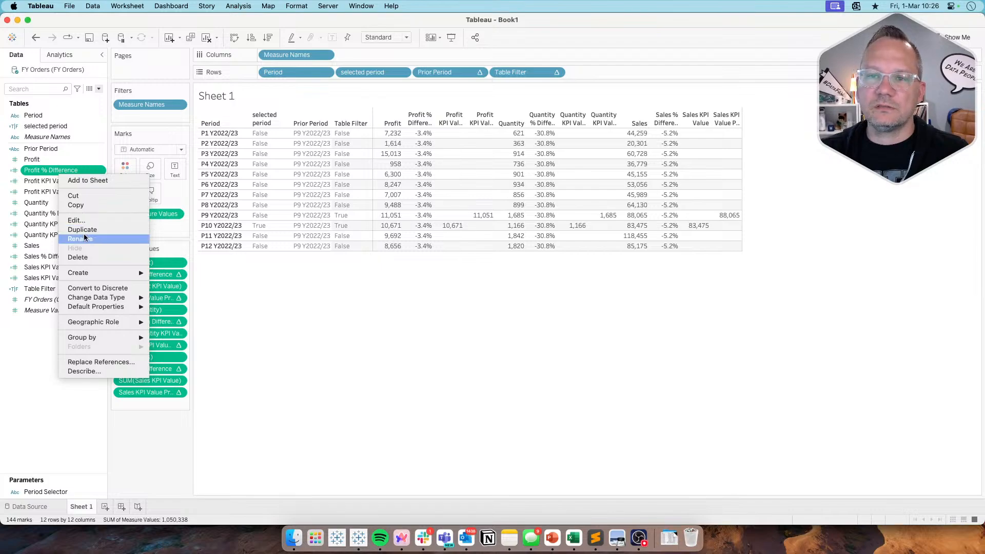
mouse_move(87, 271)
left_click(181, 276)
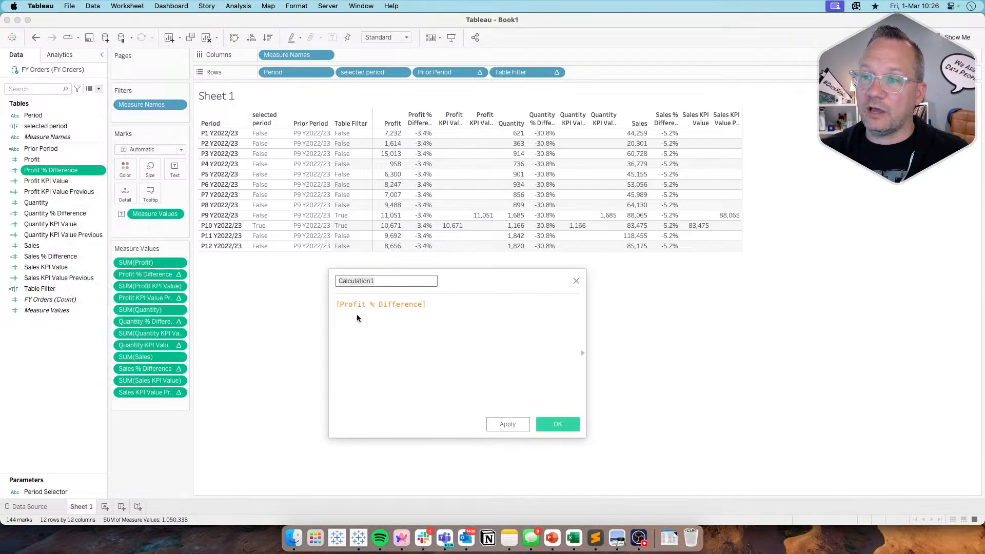
left_click(339, 305)
type("si")
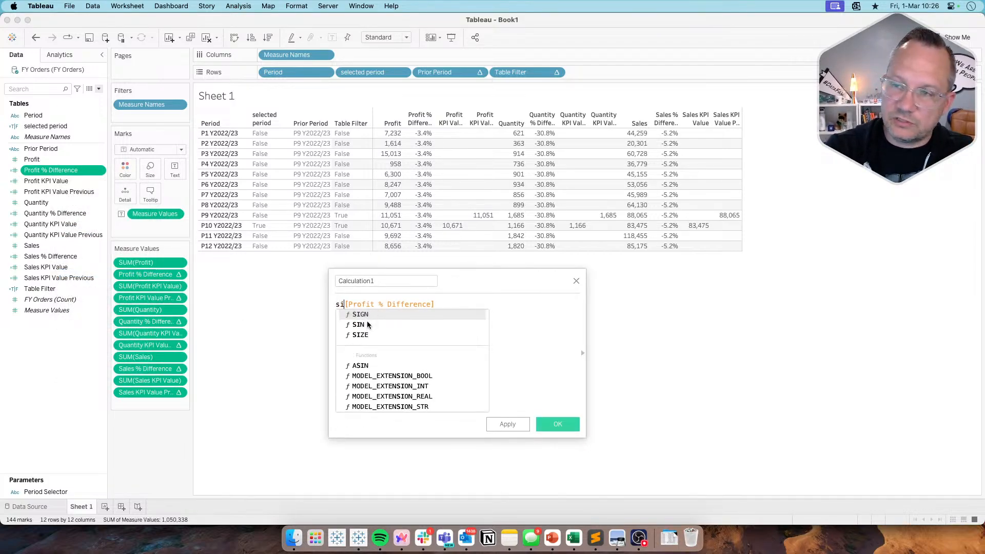
type("gn")
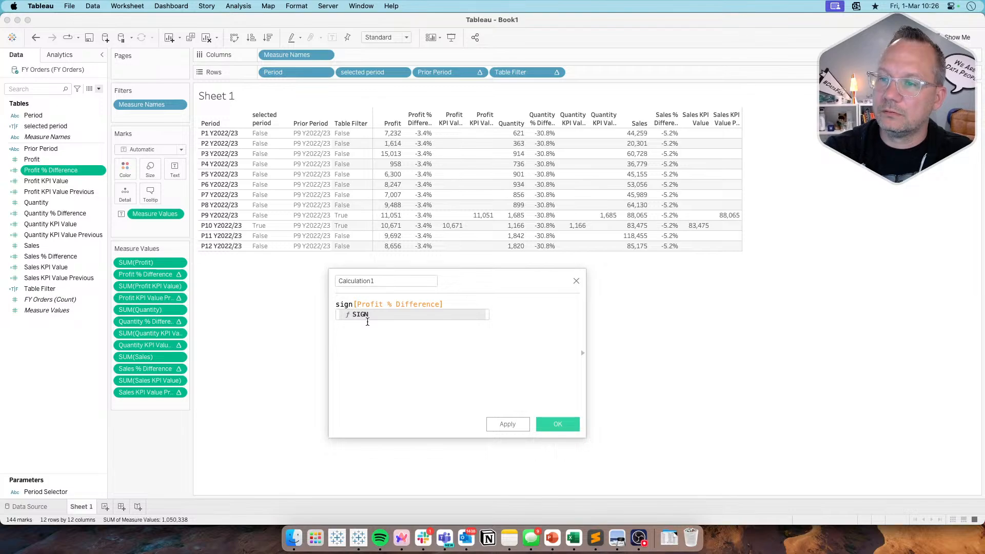
type("(")
type(")")
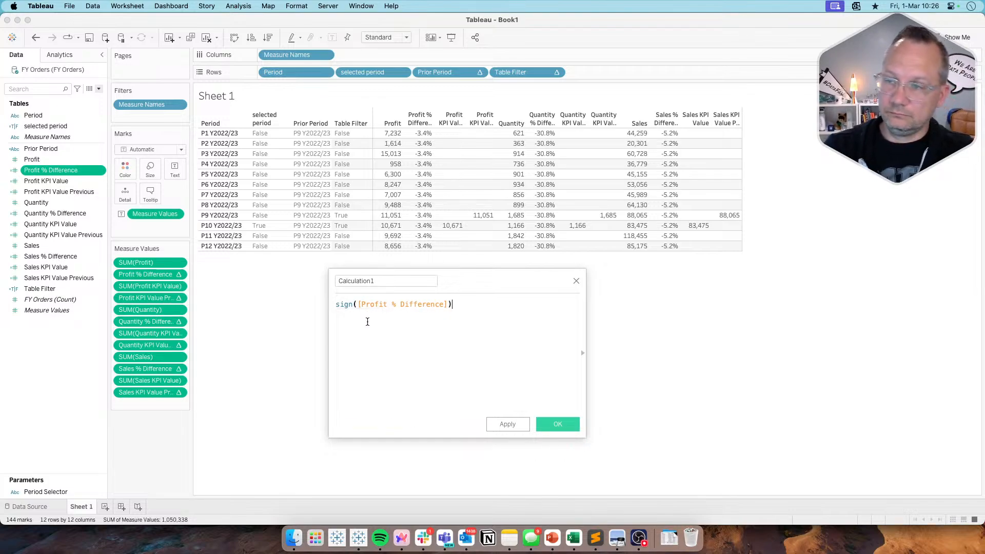
Name the new calculation Profit Sign and save it
left_click(365, 280)
double_click(365, 283)
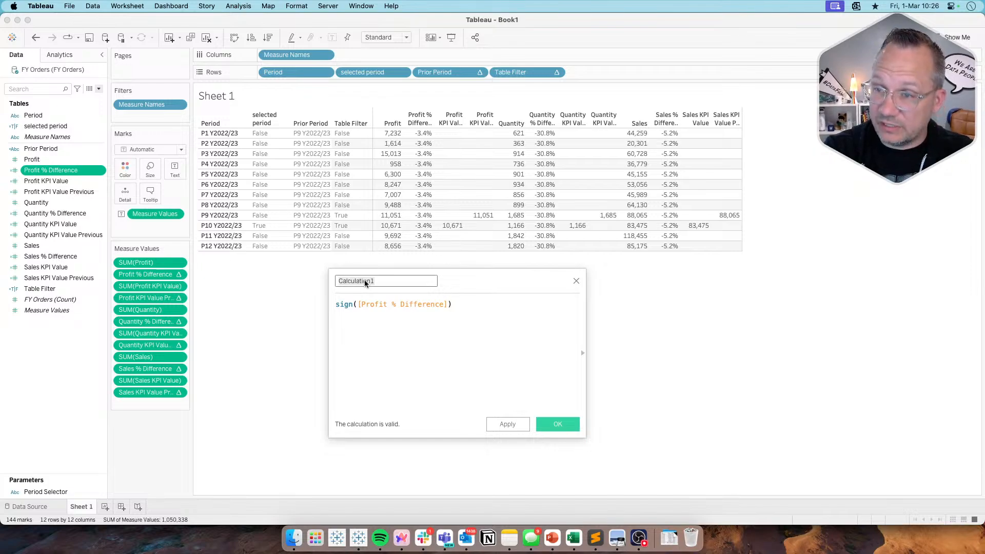
type("Pr")
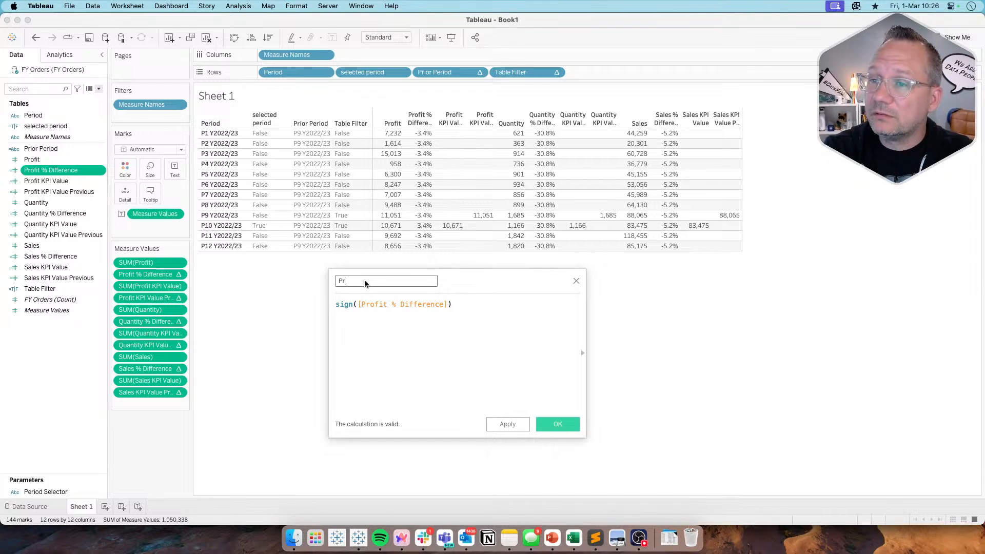
type("ifit Sign")
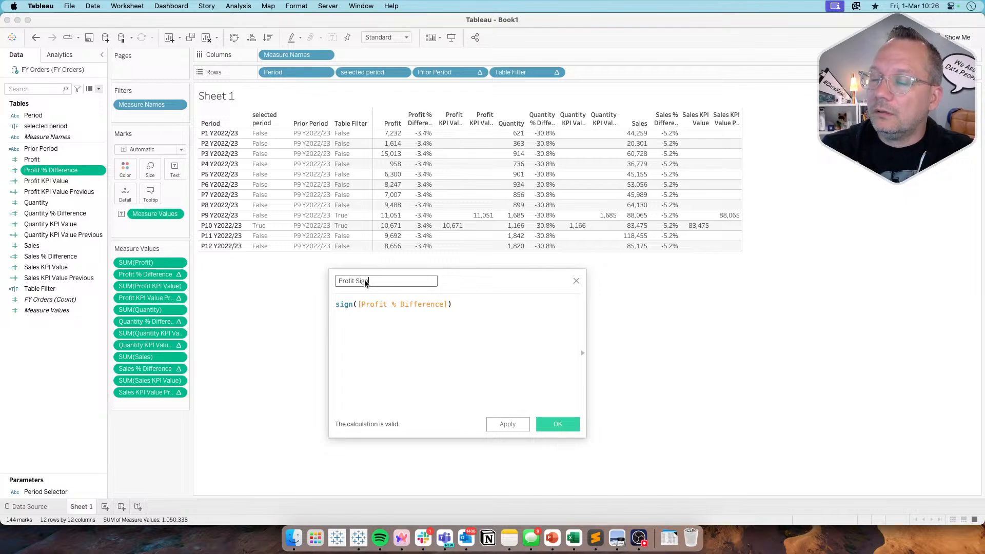
left_click(547, 425)
Duplicate the Profit Sign field, and duplicate the resulting copy as well
right_click(55, 203)
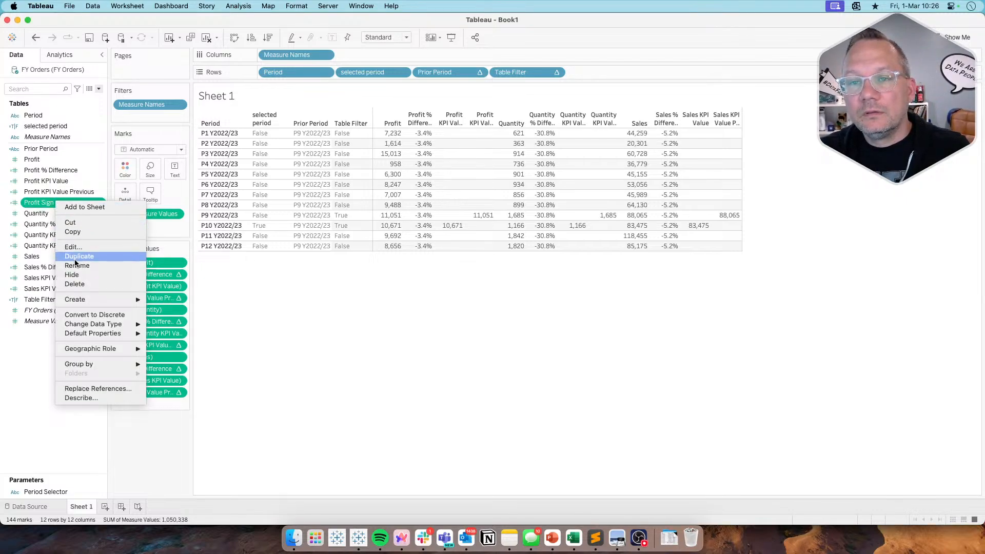
left_click(74, 256)
right_click(57, 214)
left_click(81, 272)
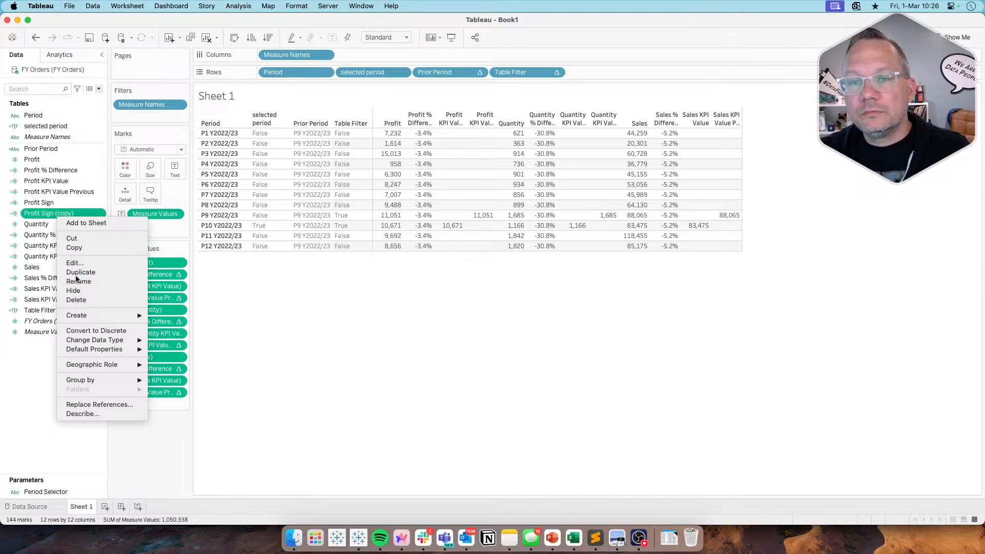
Open Profit Sign (copy) for editing and change its formula to sign([Sales % Difference])
right_click(57, 214)
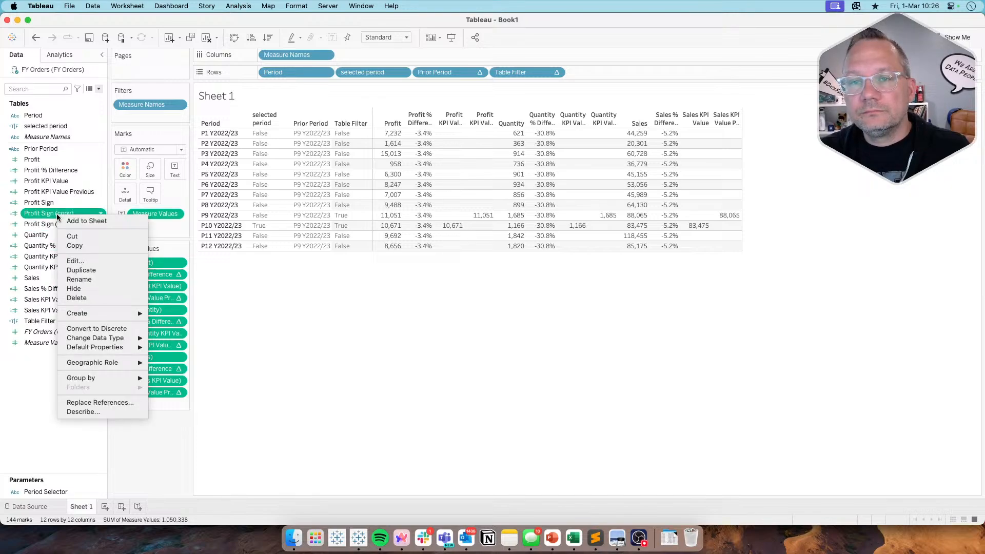
left_click(74, 260)
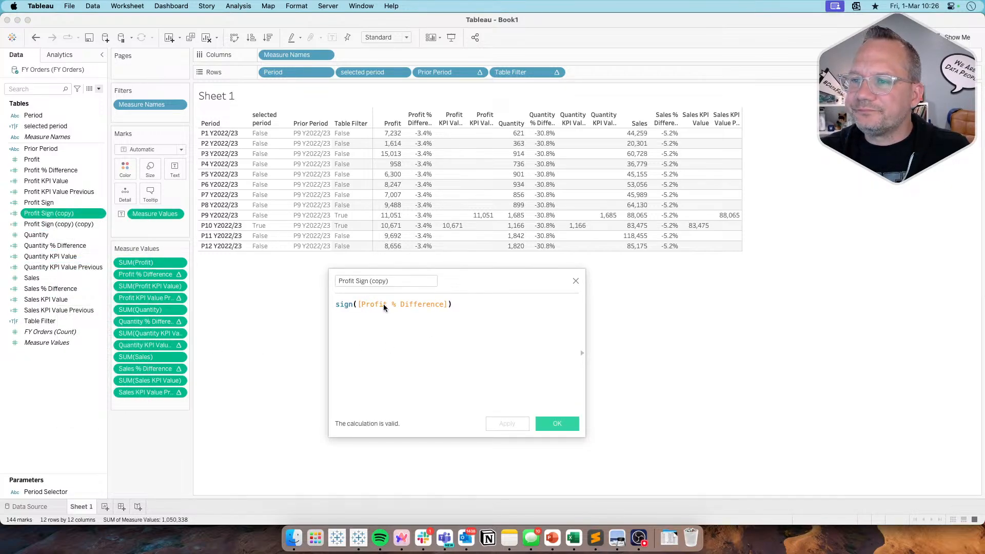
left_click_drag(386, 304, 361, 304)
type("S")
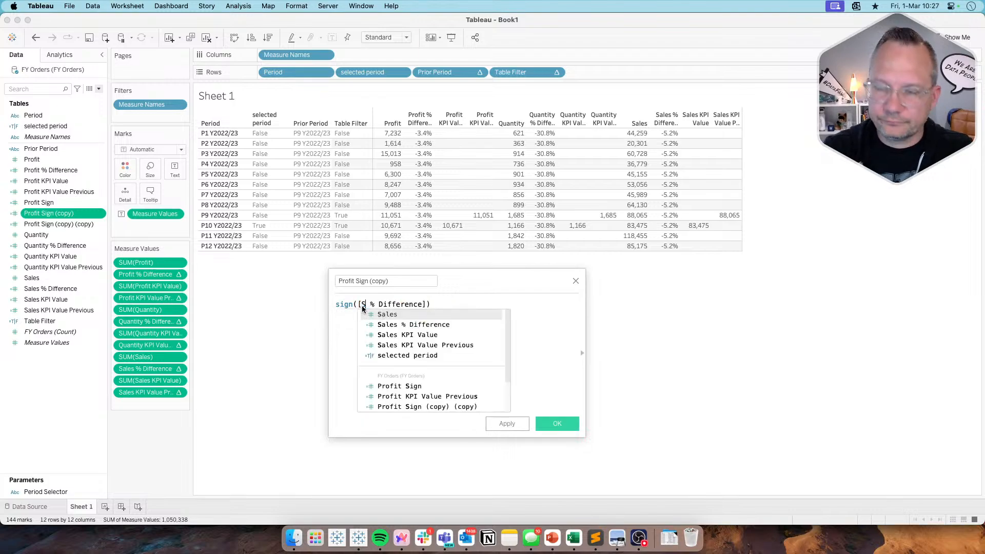
type("ales")
Rename the copied calculation Sales Sign and save it
left_click(323, 284)
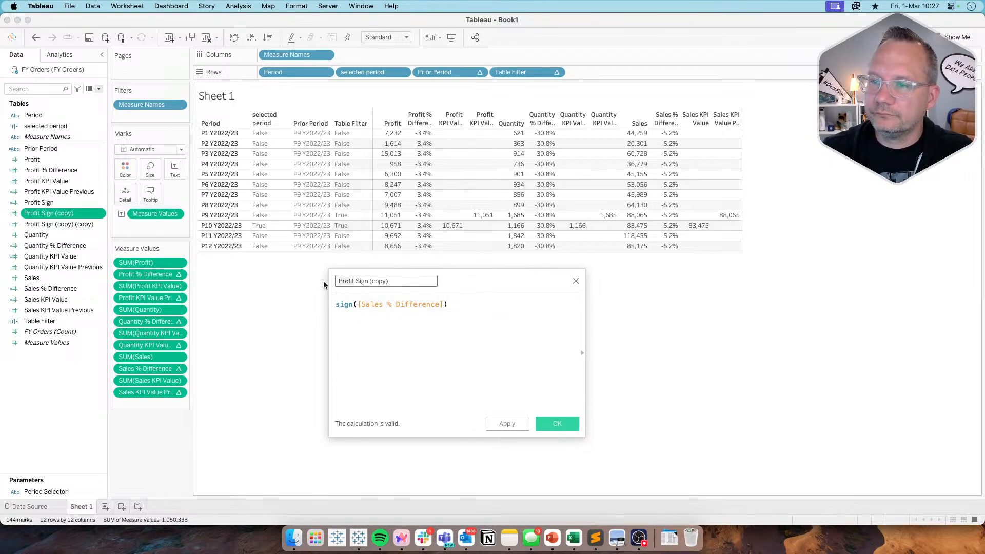
key("BackSpace")
type("Sales")
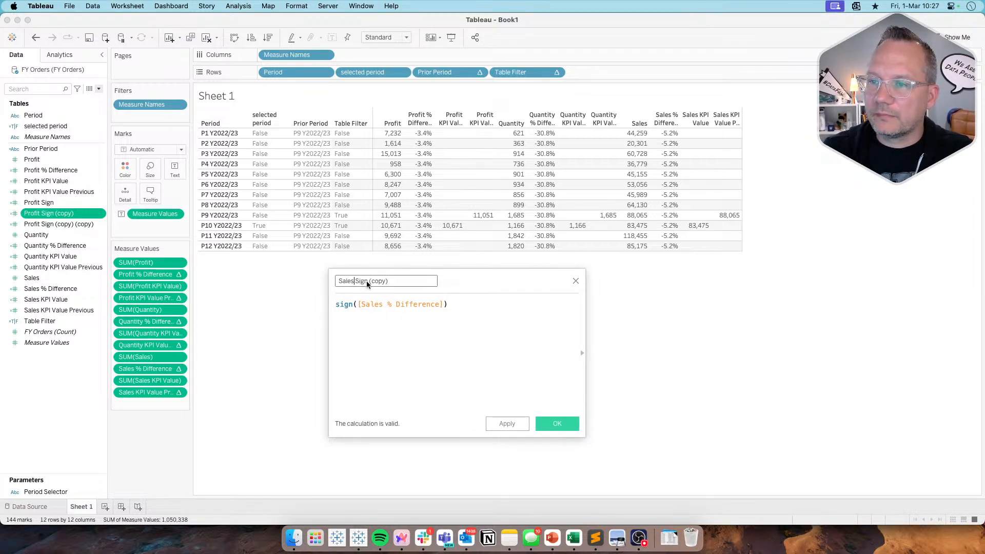
key("End")
key("BackSpace")
key("BackSpace")
key("BackSpace")
key("BackSpace")
key("BackSpace")
key("BackSpace")
key("BackSpace")
left_click(564, 426)
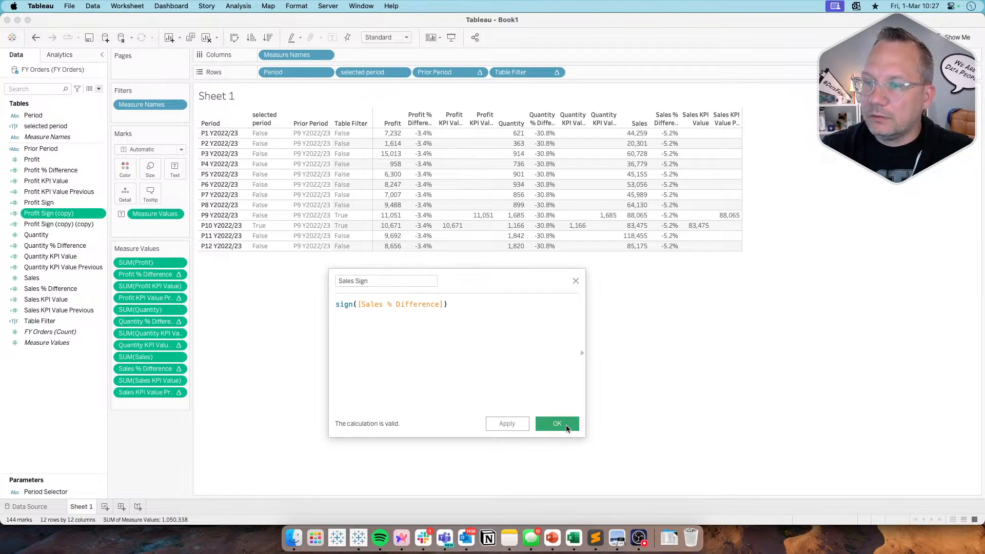
Open the remaining Profit Sign copy for editing and rename it Quantity Sign
right_click(49, 215)
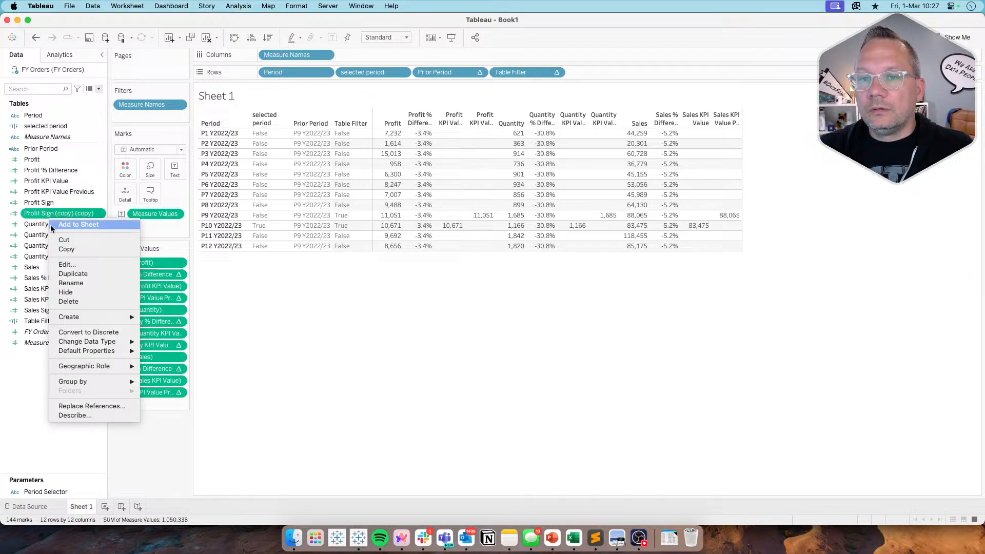
left_click(63, 266)
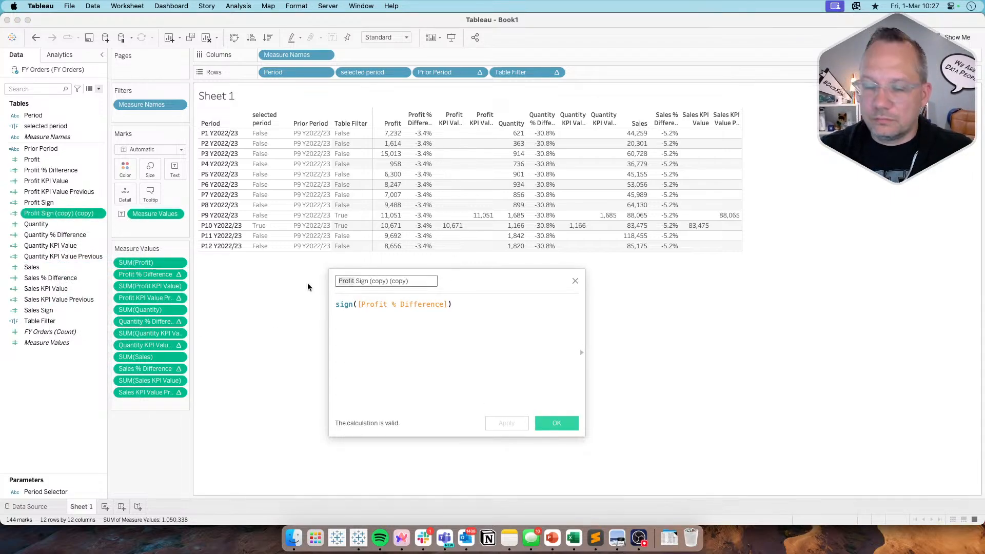
type("Quantity")
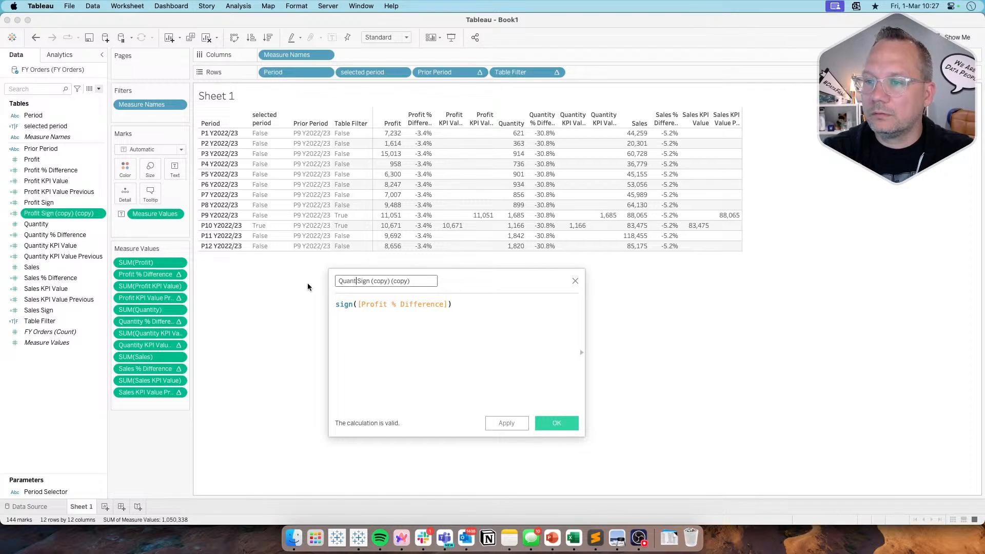
key("BackSpace")
key("BackSpace")
key("BackSpace")
key("BackSpace")
key("BackSpace")
key("BackSpace")
key("BackSpace")
key("BackSpace")
key("BackSpace")
key("BackSpace")
key("BackSpace")
key("BackSpace")
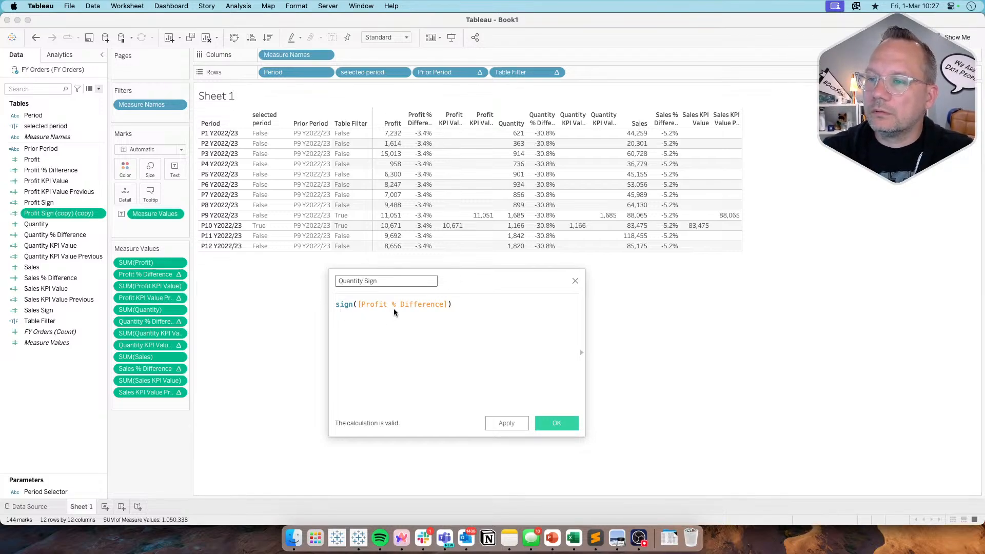
Change the Quantity Sign formula to sign([Quantity % Difference]) and save the calculation
left_click_drag(388, 306, 362, 307)
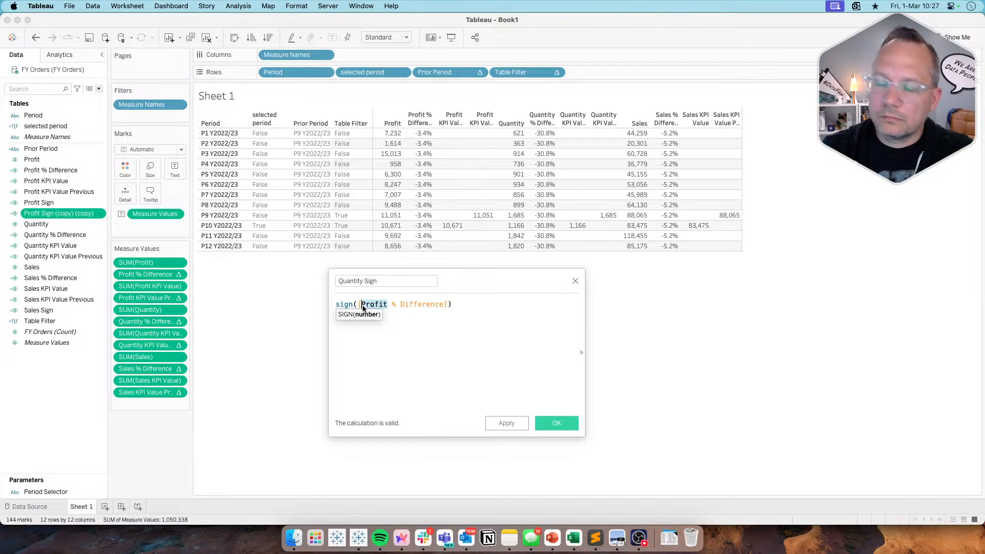
type("Quan")
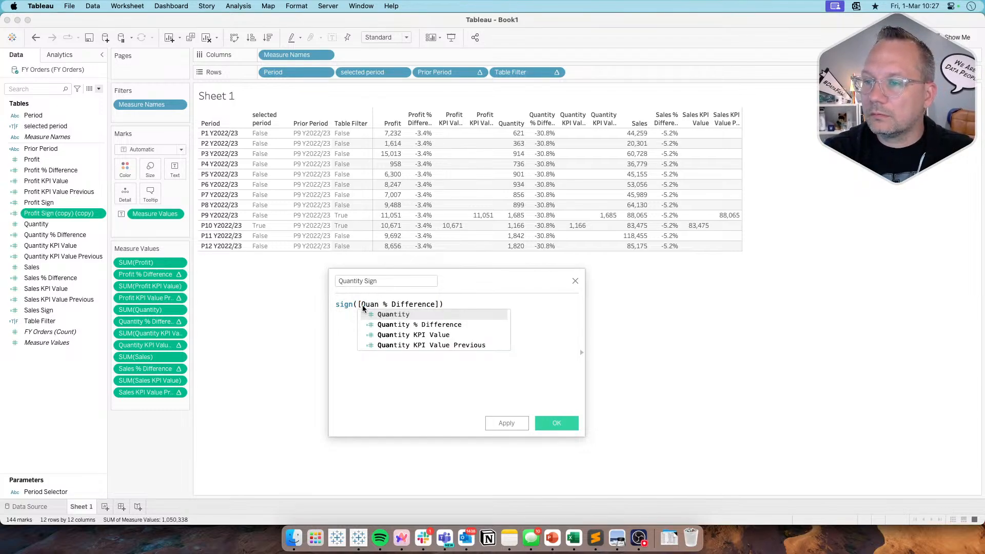
key("Return")
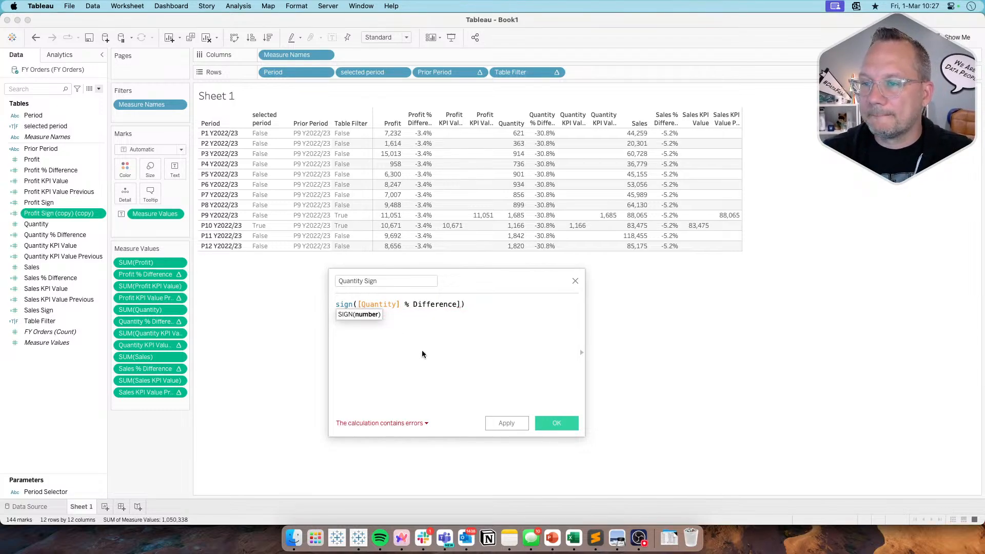
key("super+z")
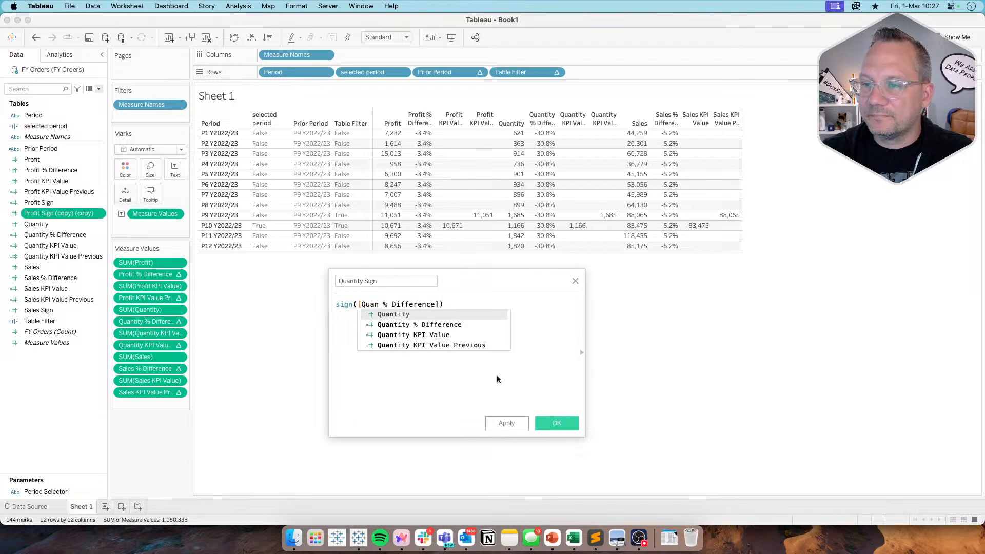
type("tity")
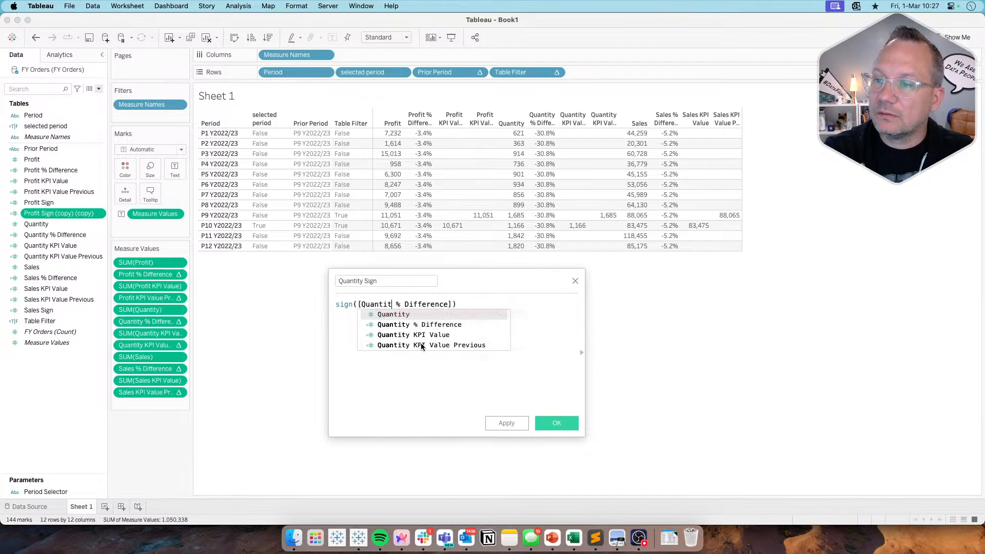
left_click(458, 382)
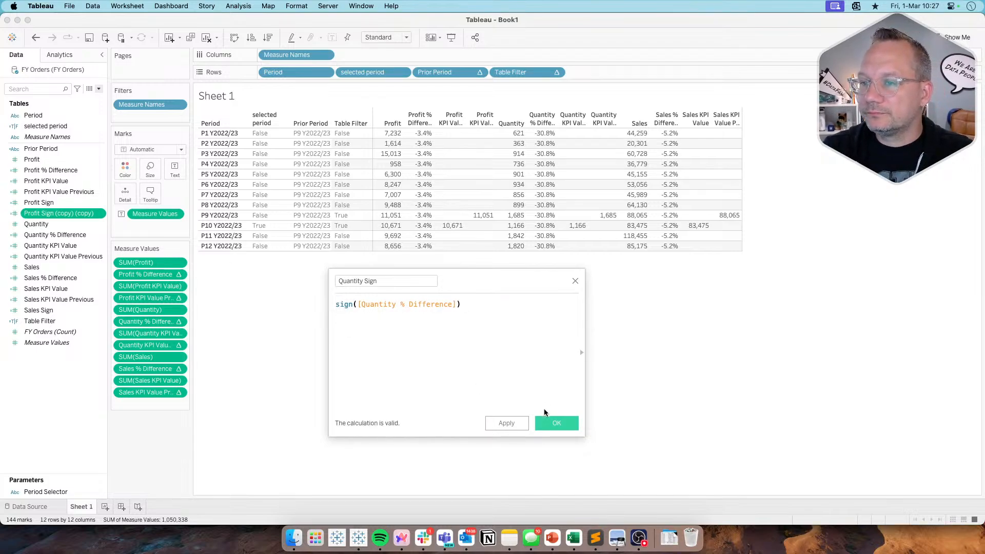
left_click(554, 422)
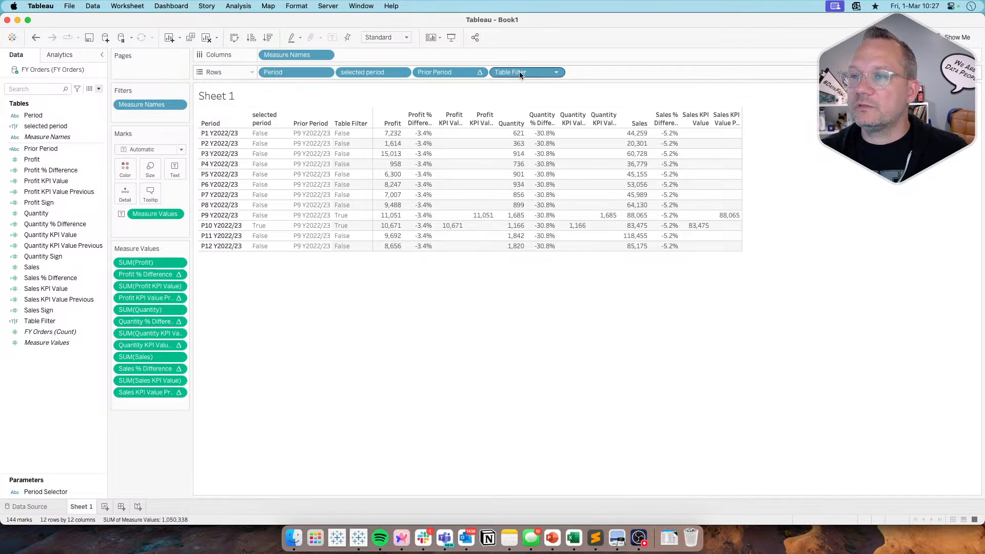
Move Table Filter from the rows to the filters and keep only the True value
left_click_drag(520, 75, 149, 116)
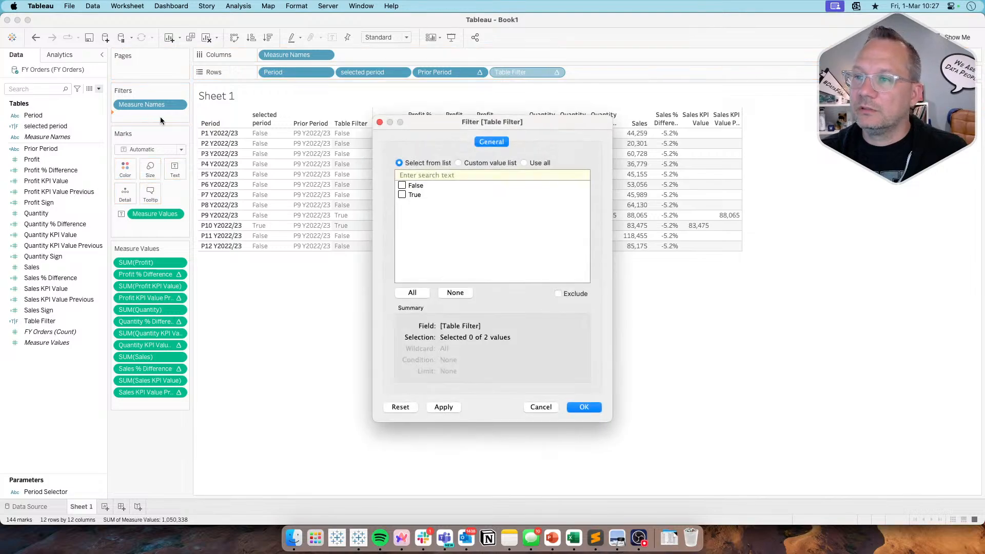
left_click(403, 195)
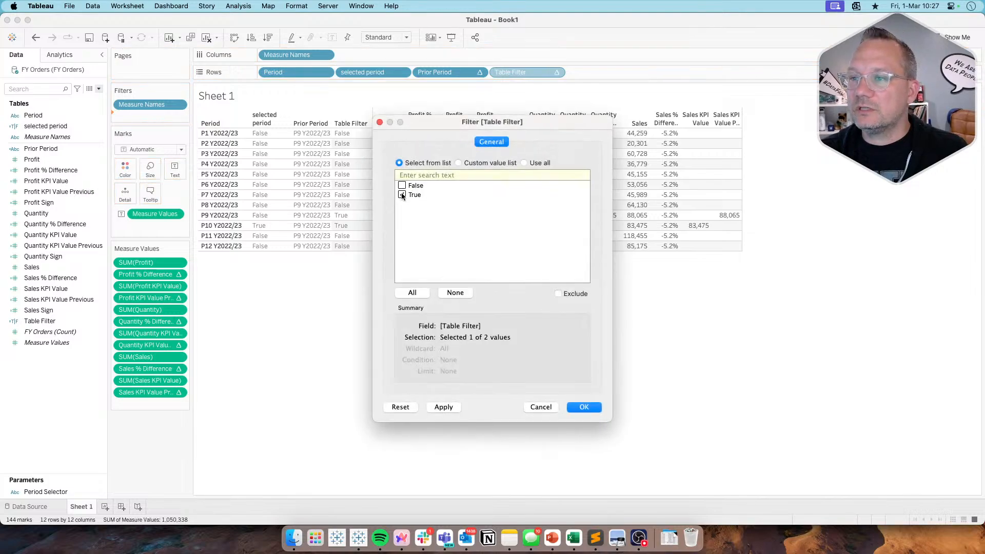
left_click(582, 406)
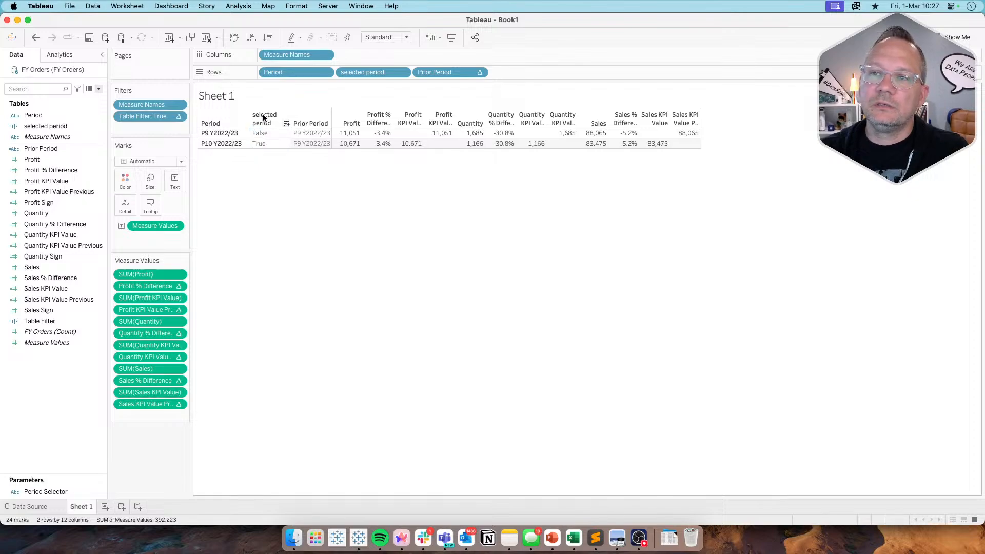
Open the available actions for the False value in the selected period column
right_click(269, 134)
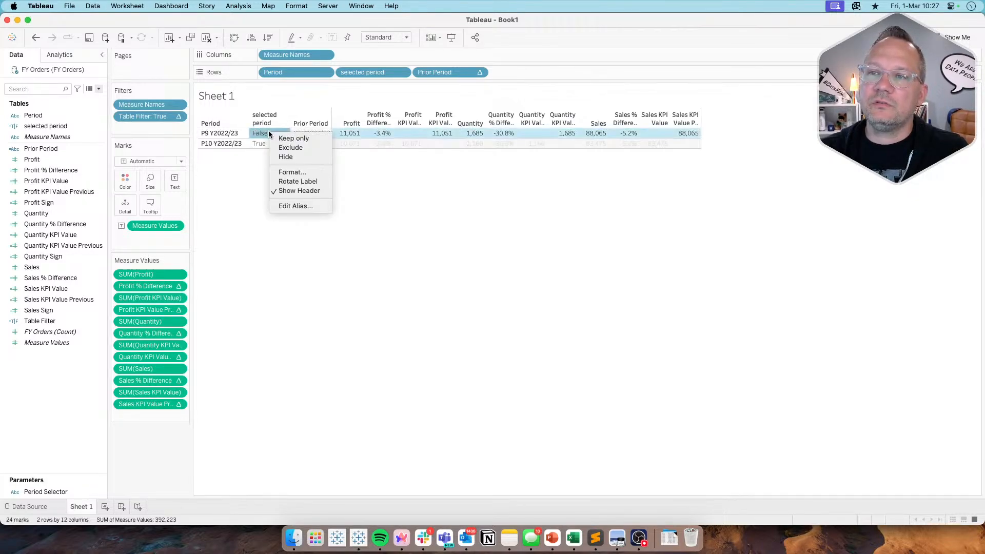
Try excluding the False row of selected period, try hiding it instead, and undo both changes
left_click(289, 148)
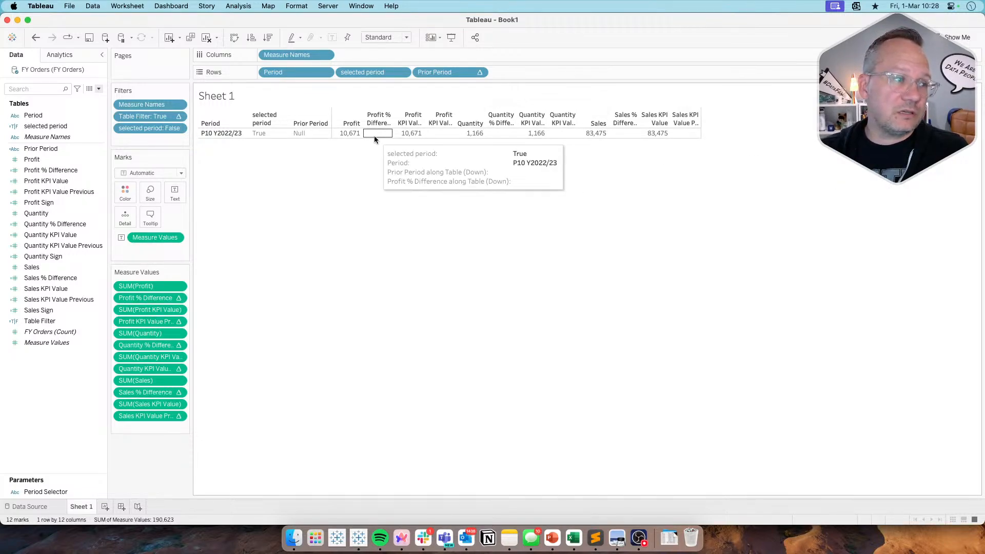
key("super+z")
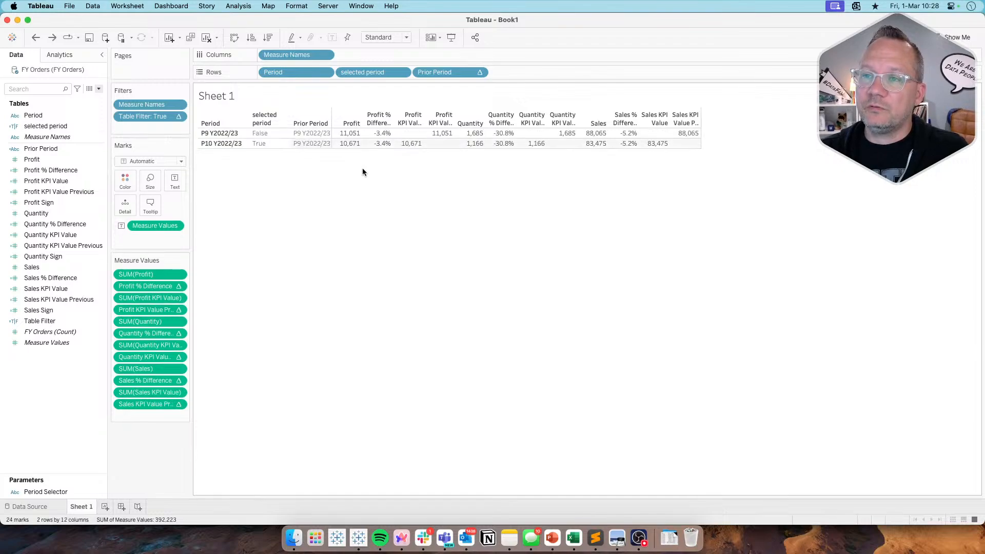
right_click(269, 133)
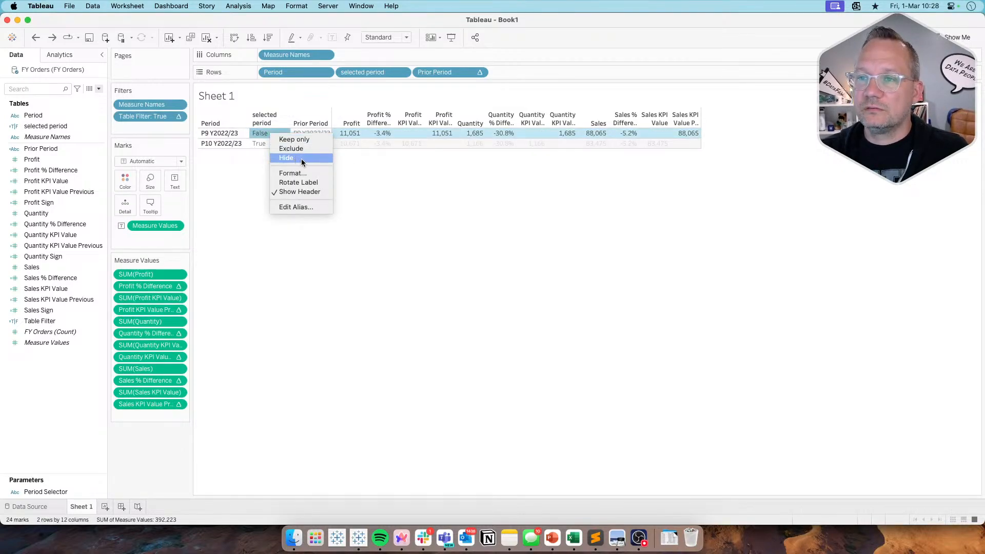
left_click(303, 159)
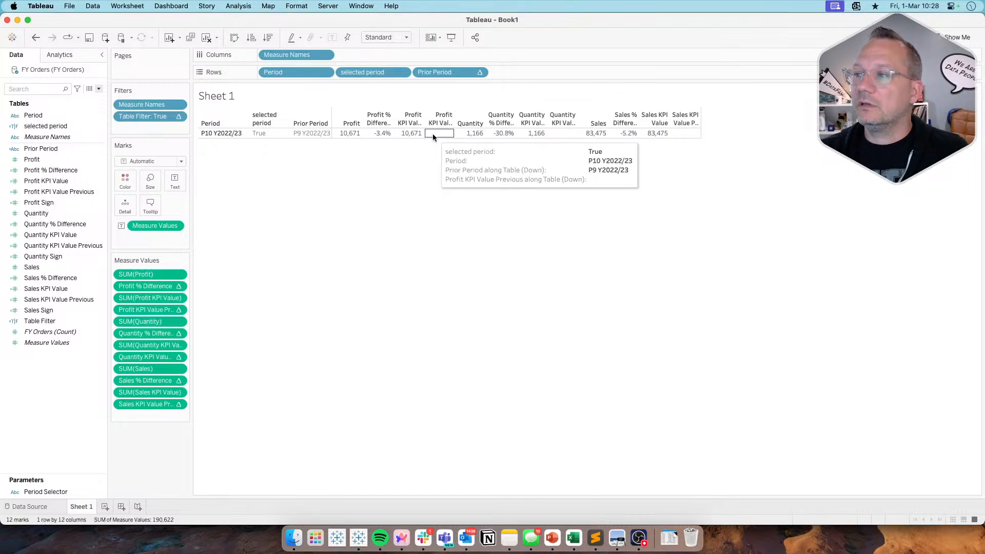
key("super+z")
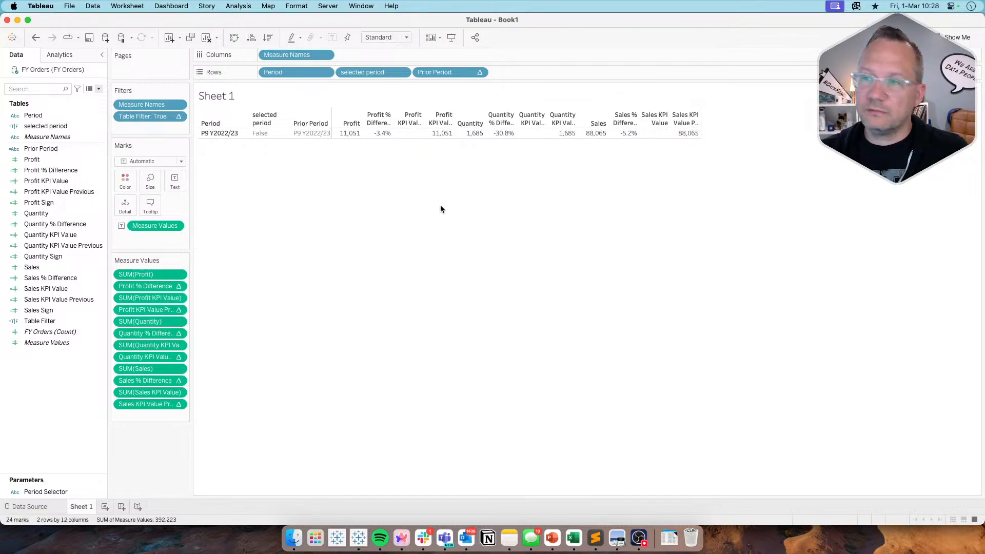
mouse_move(442, 143)
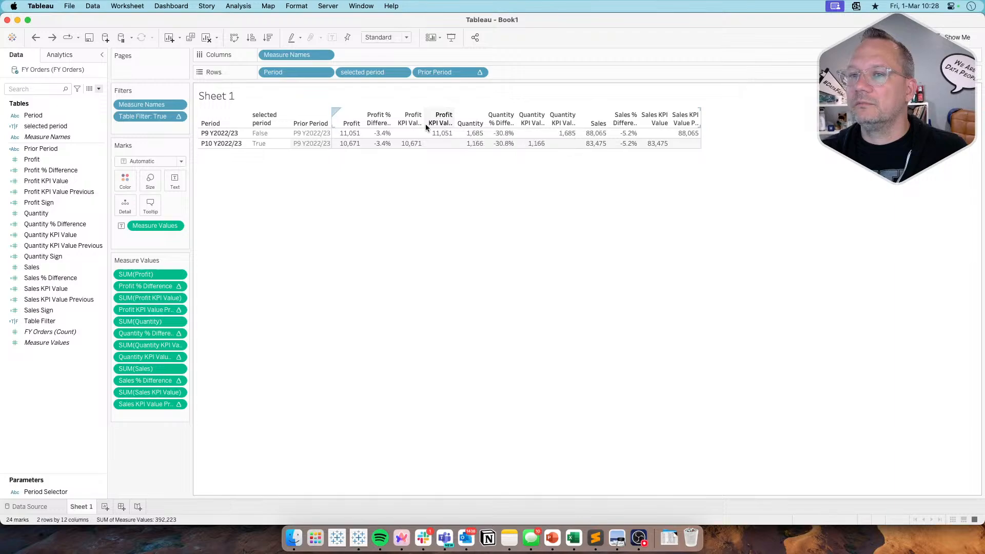
Search the data fields for "prev"
left_click(41, 91)
type("periov")
key("BackSpace")
key("BackSpace")
key("BackSpace")
key("BackSpace")
key("BackSpace")
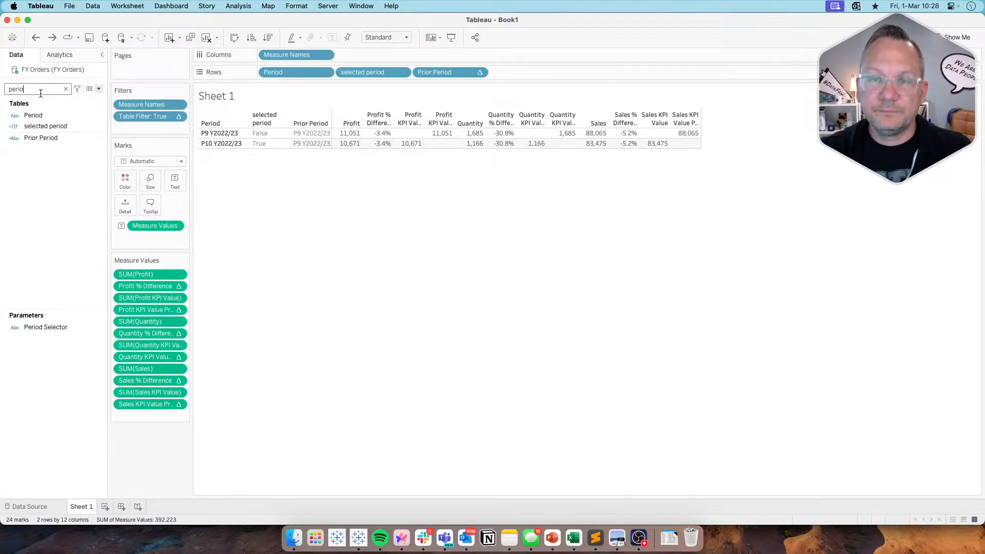
type("r")
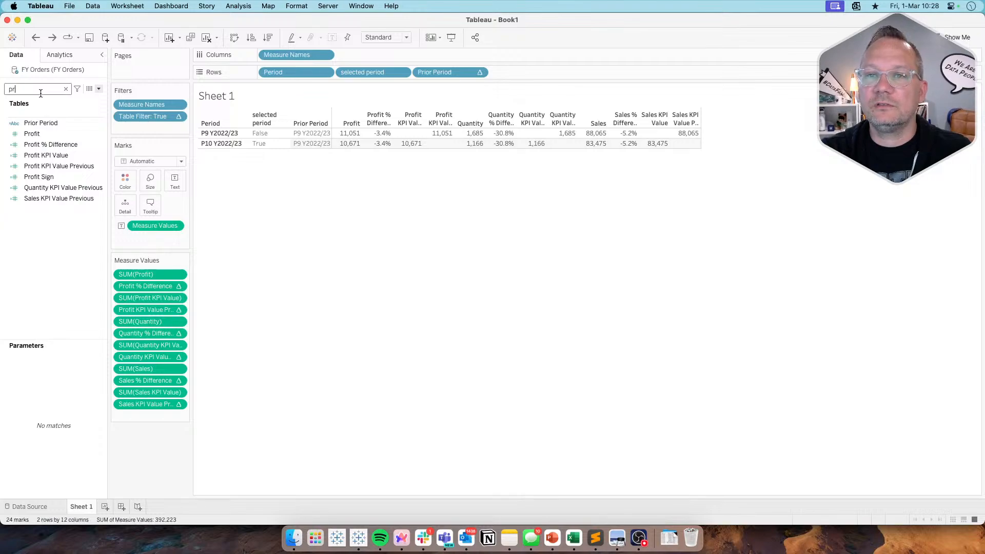
type("ev")
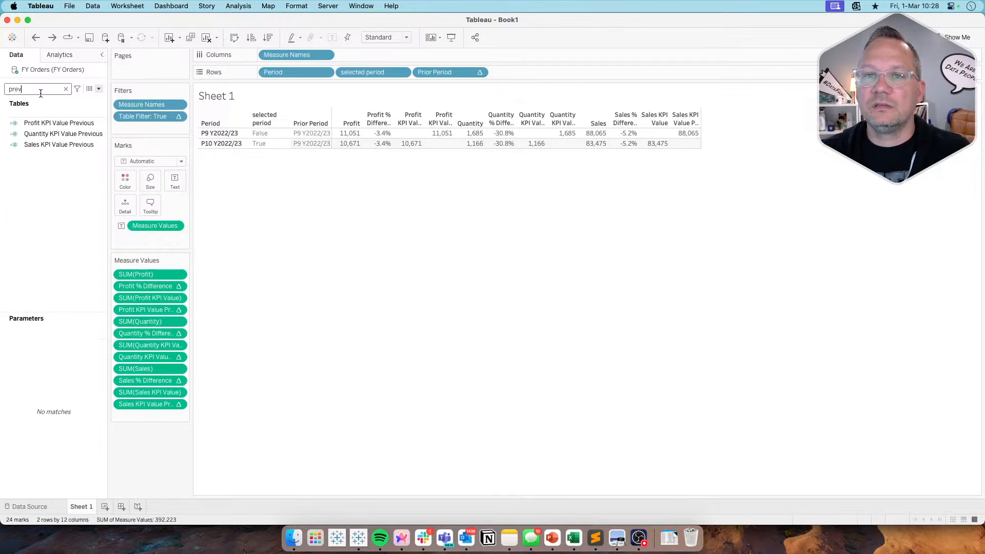
Wrap the whole IF expression of the Profit KPI Value Previous calculation in window_min( ) and save it
right_click(58, 120)
left_click(78, 166)
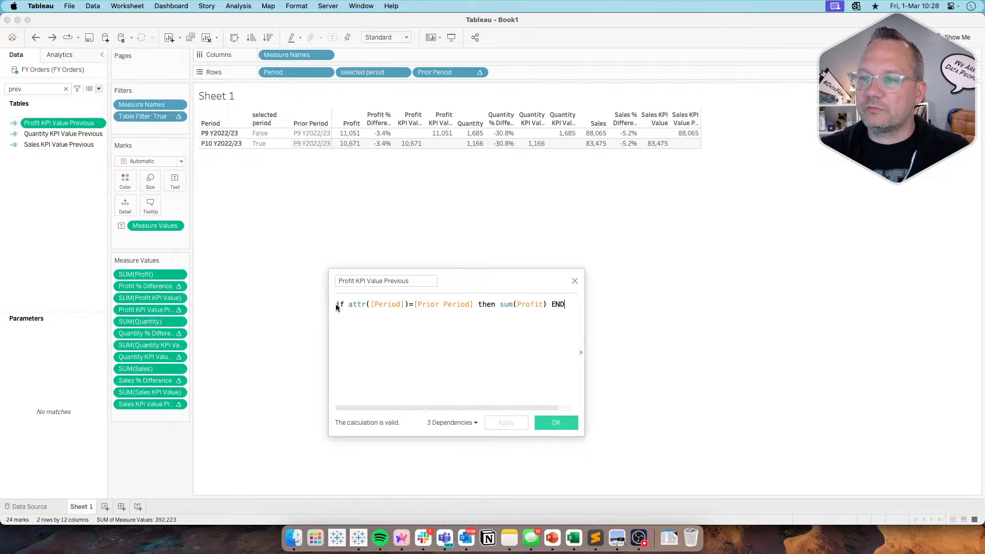
type("window(")
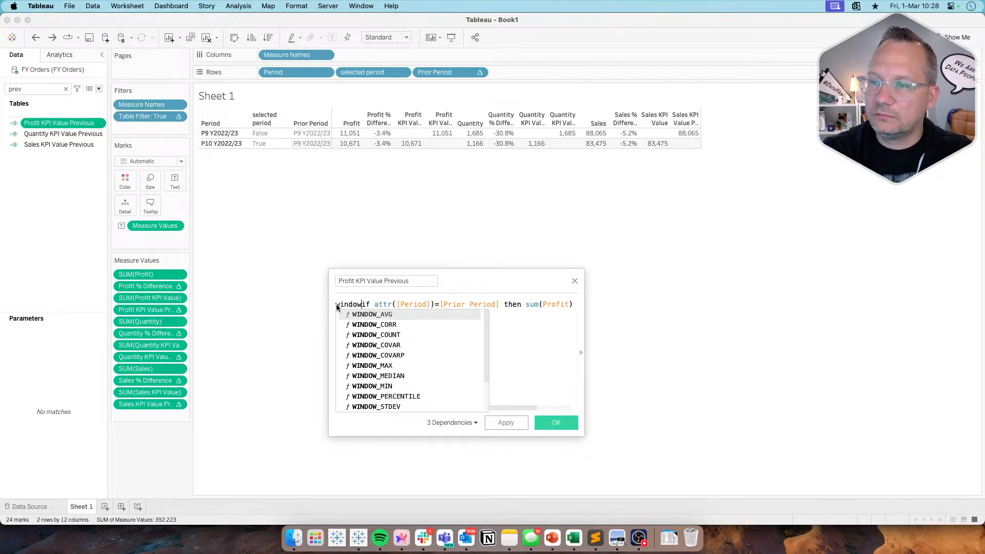
key("BackSpace")
type("_min(")
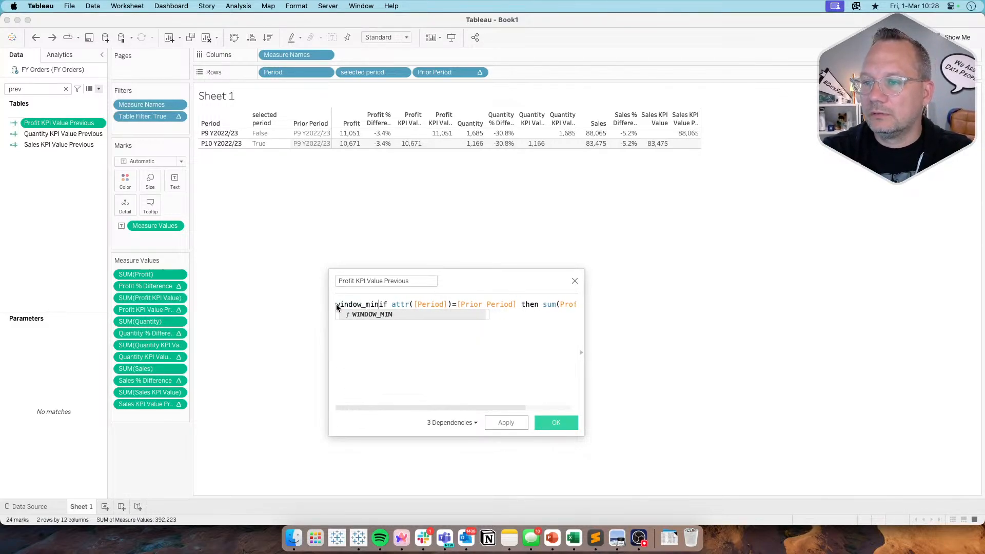
key("super+Right")
type(") END)")
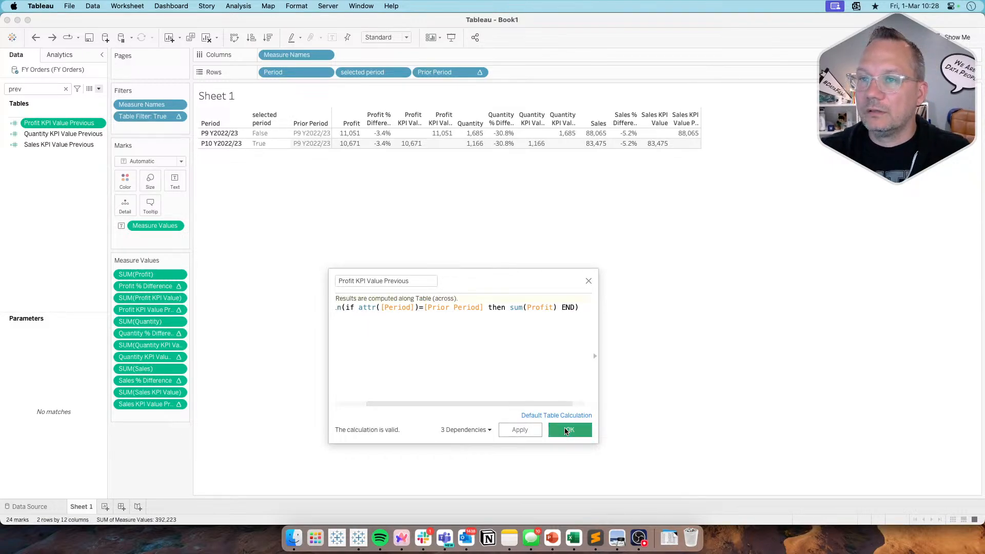
left_click(568, 423)
Wrap the whole IF expression of the Quantity KPI Value Previous calculation in window_min( ) and save it
right_click(60, 134)
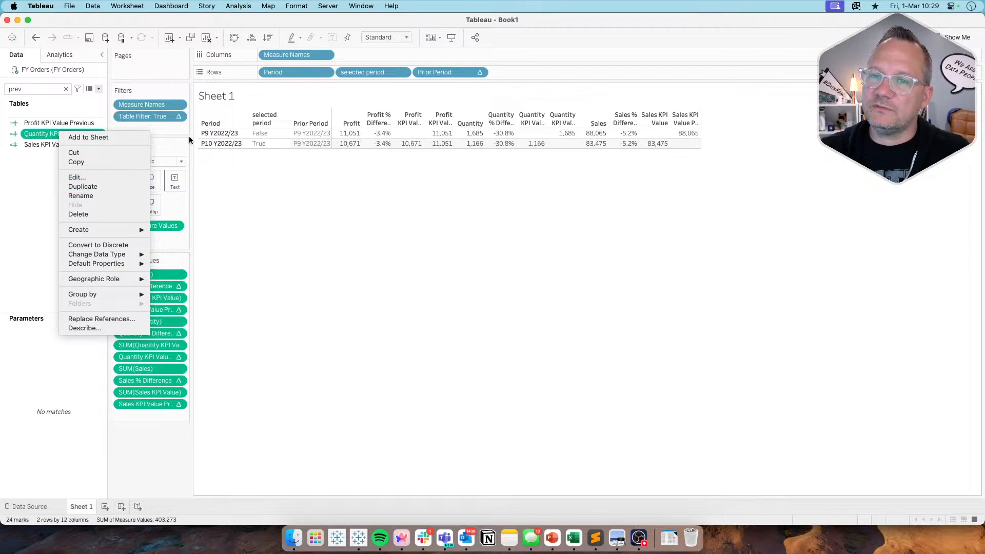
left_click(82, 176)
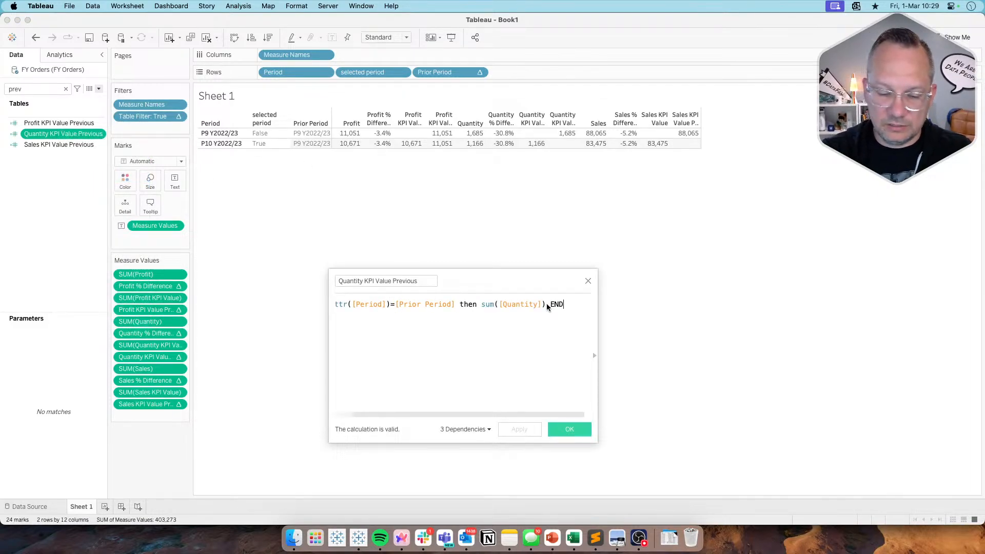
type(")")
type("win")
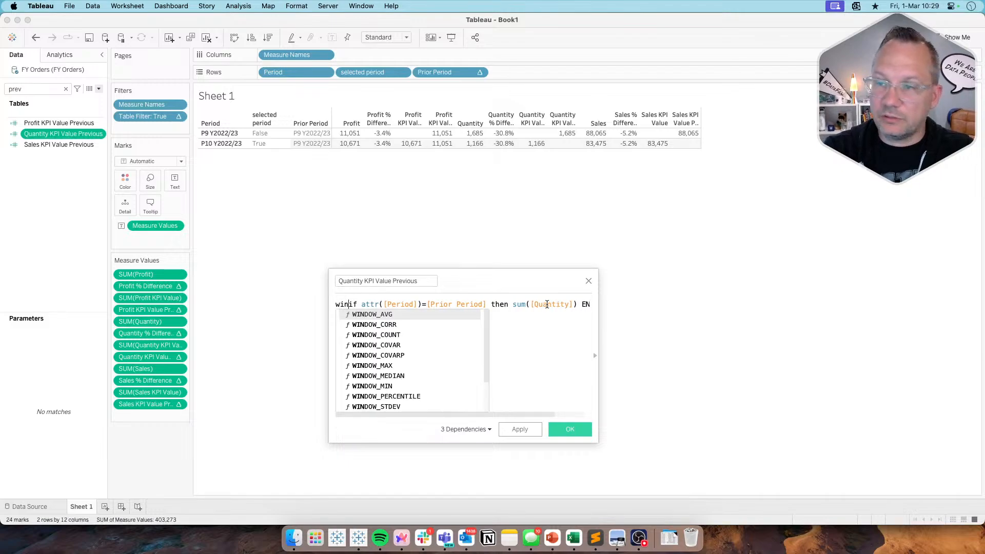
type("dow_")
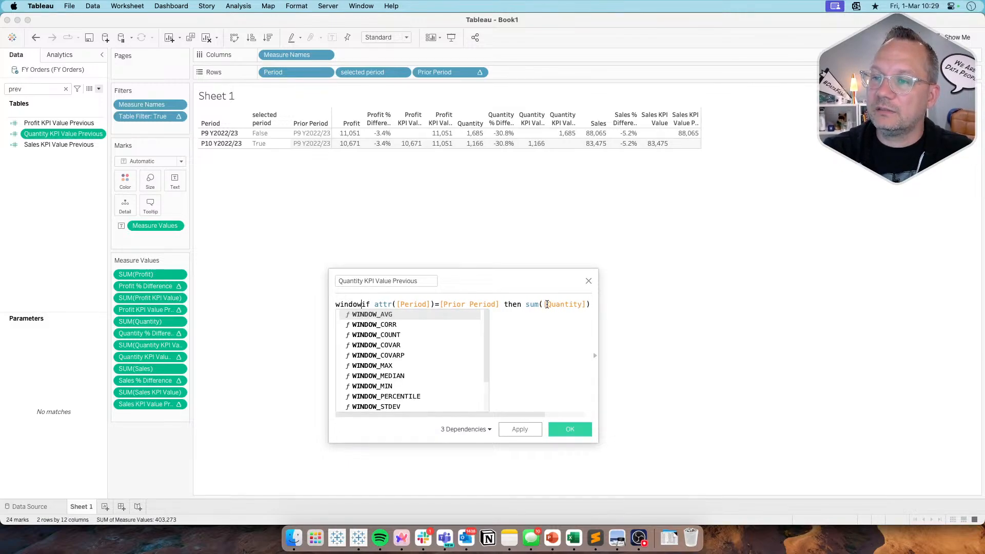
type("min(")
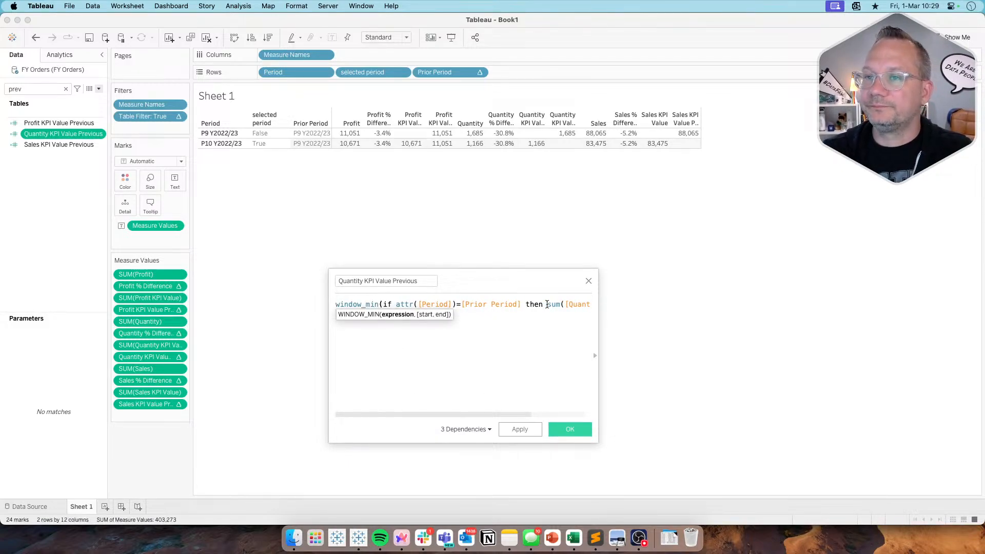
left_click(569, 429)
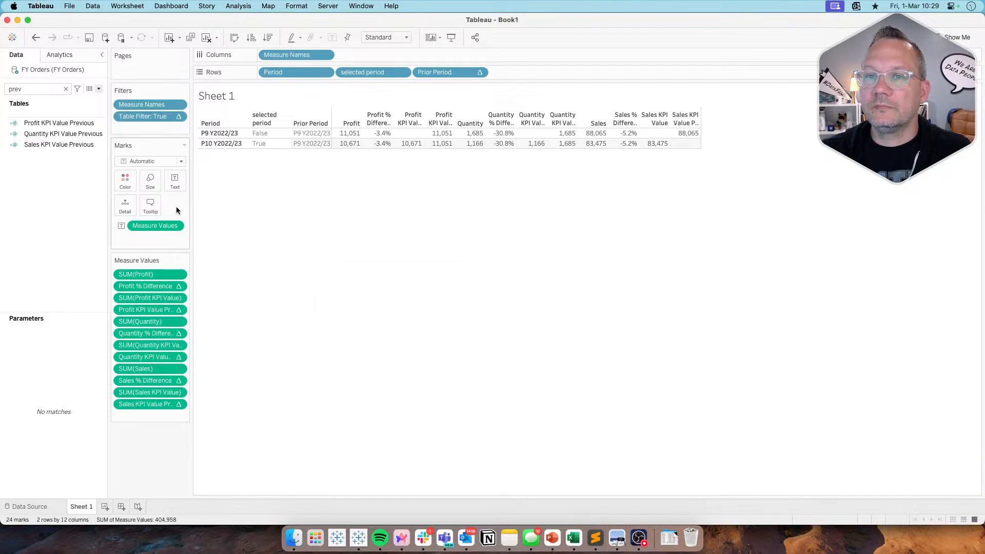
Wrap the whole IF expression of the Sales KPI Value Previous calculation in window_min( ) and save it
right_click(75, 145)
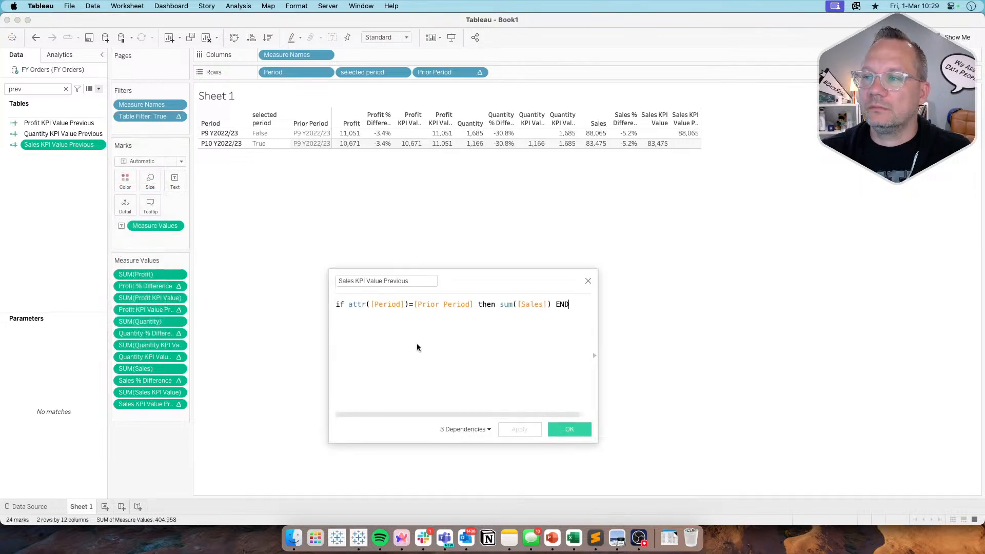
type("window_")
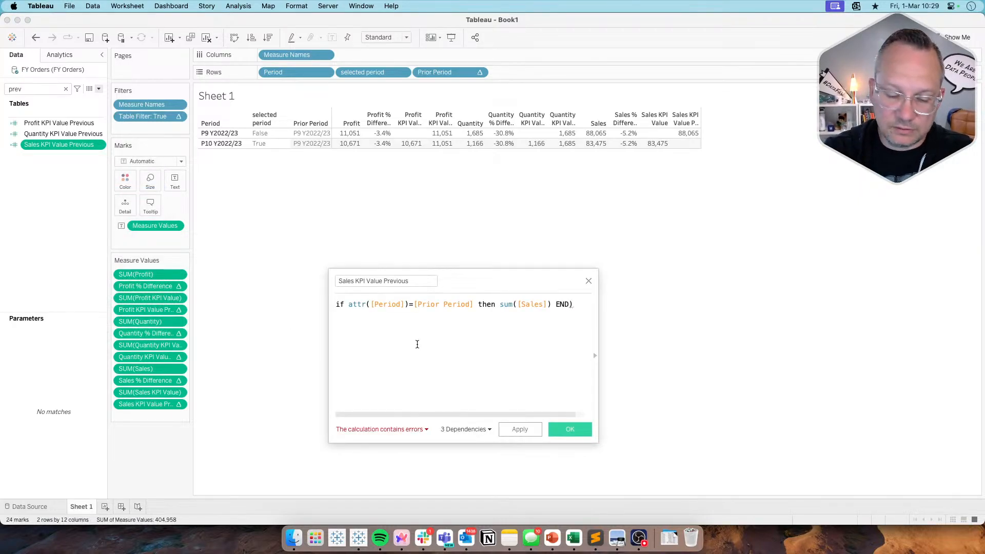
type("min(")
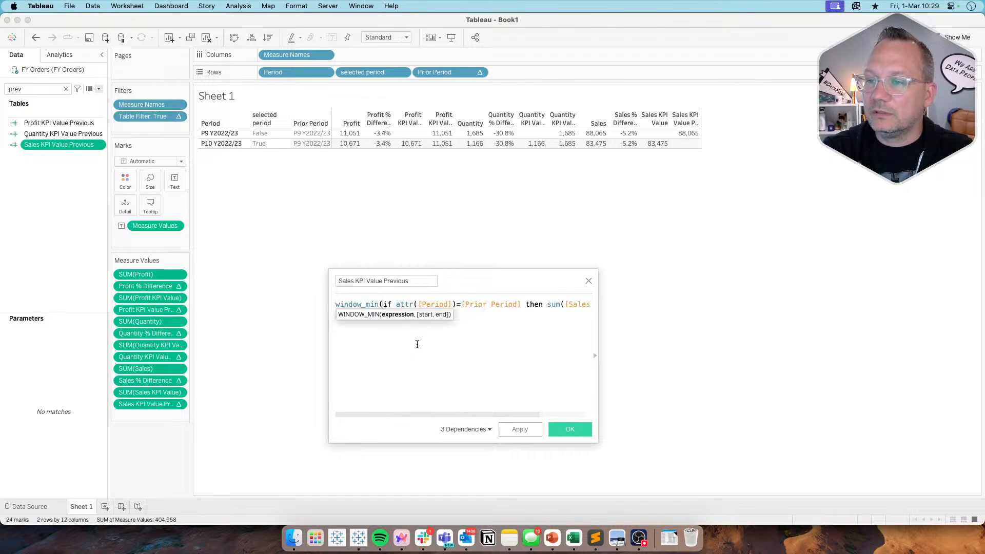
left_click(561, 432)
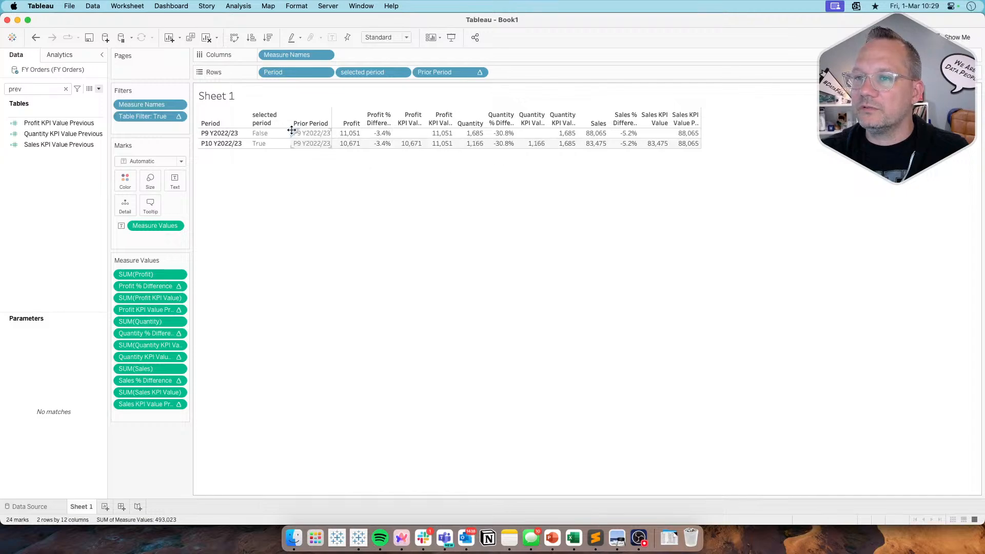
Hide the False row of selected period in the table and remove Prior Period from Rows
right_click(267, 132)
key("Escape")
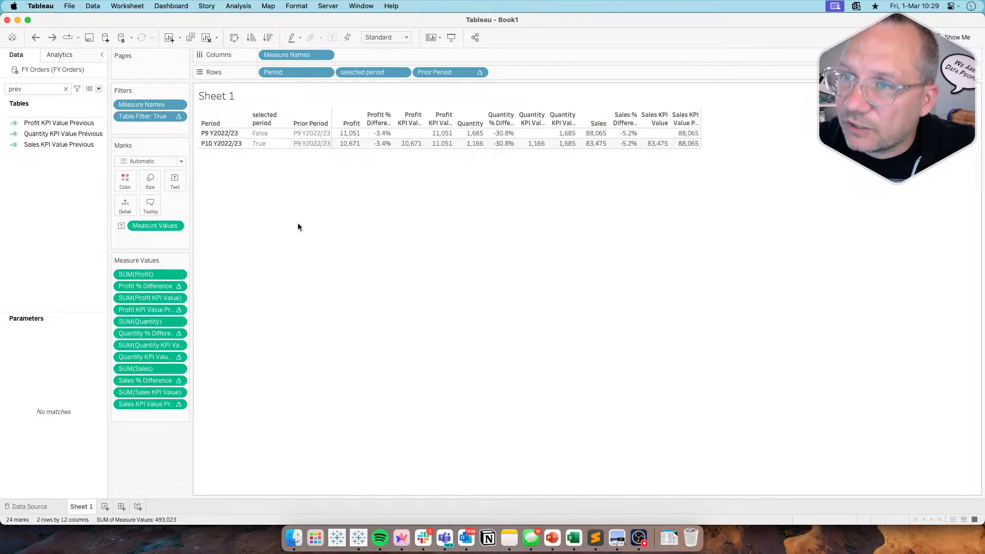
left_click(265, 134)
right_click(265, 136)
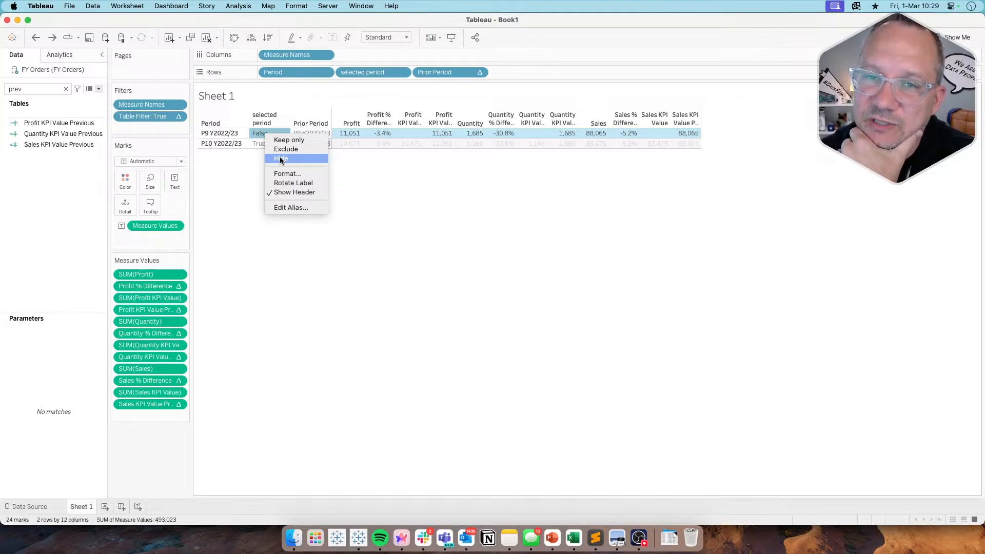
left_click(280, 159)
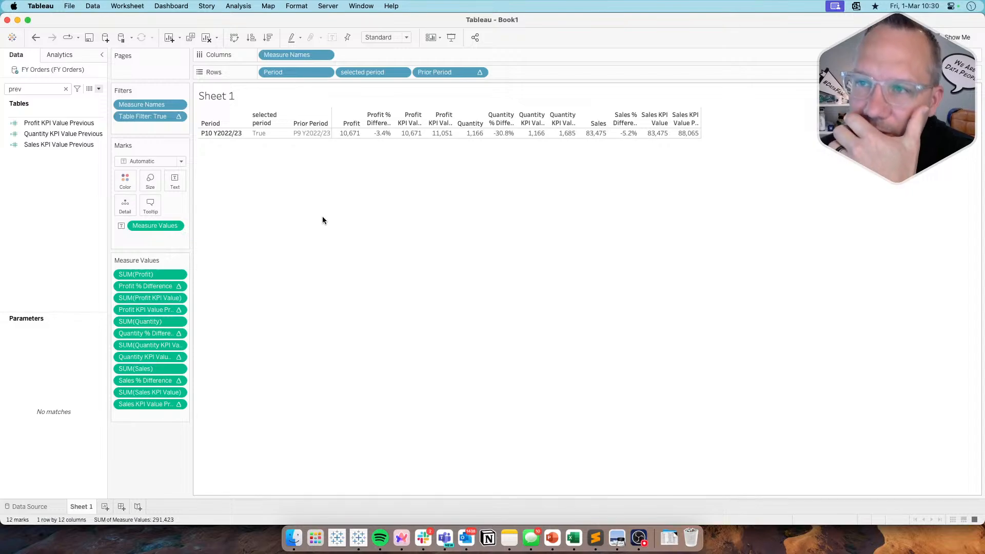
left_click_drag(436, 72, 142, 455)
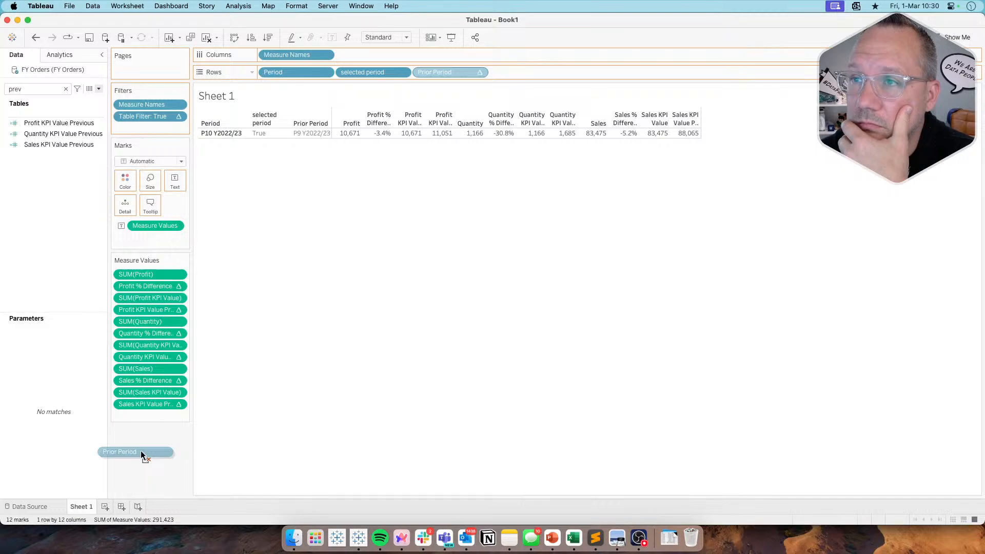
left_click_drag(142, 454, 142, 454)
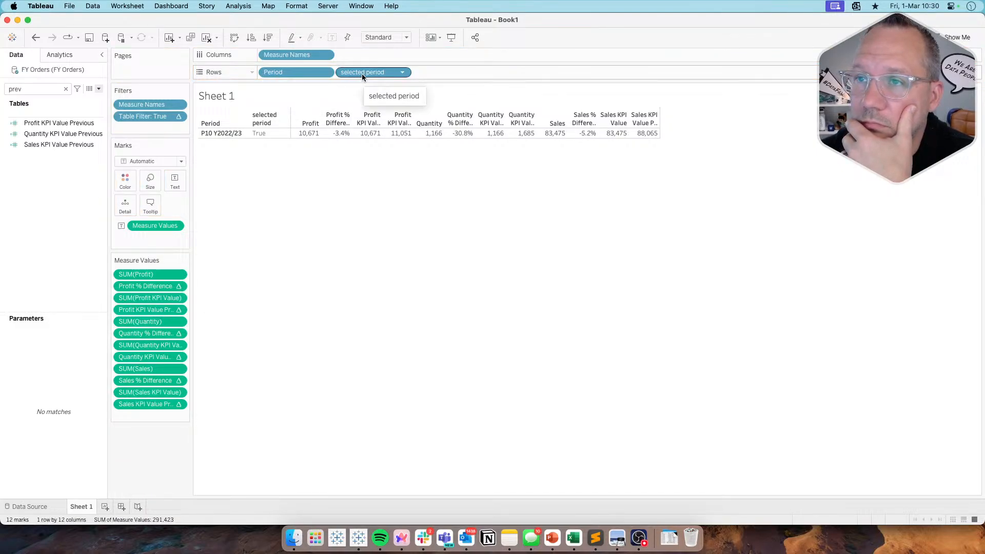
Try removing selected period from Rows, try moving it to Detail on the Marks card, and undo both changes
left_click_drag(362, 72, 156, 449)
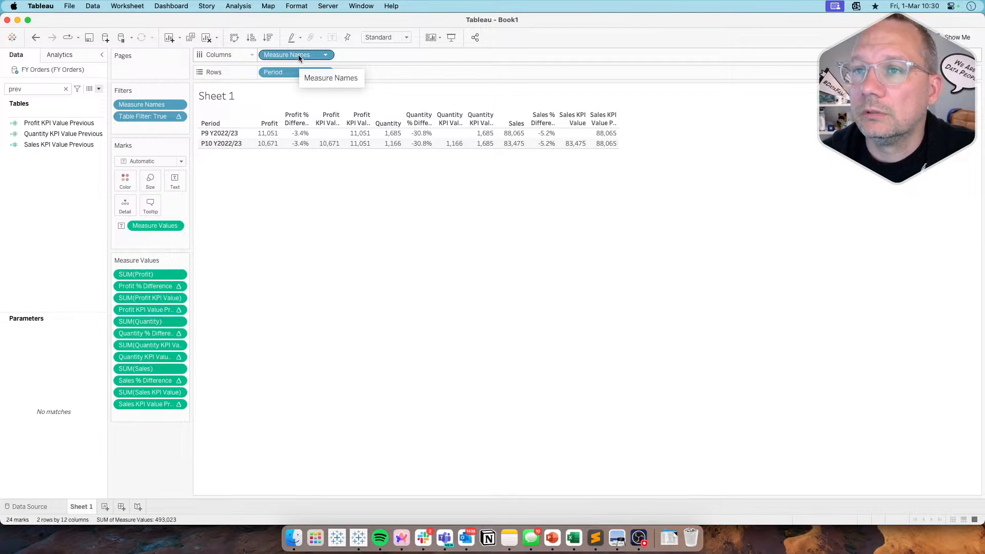
key("super+z")
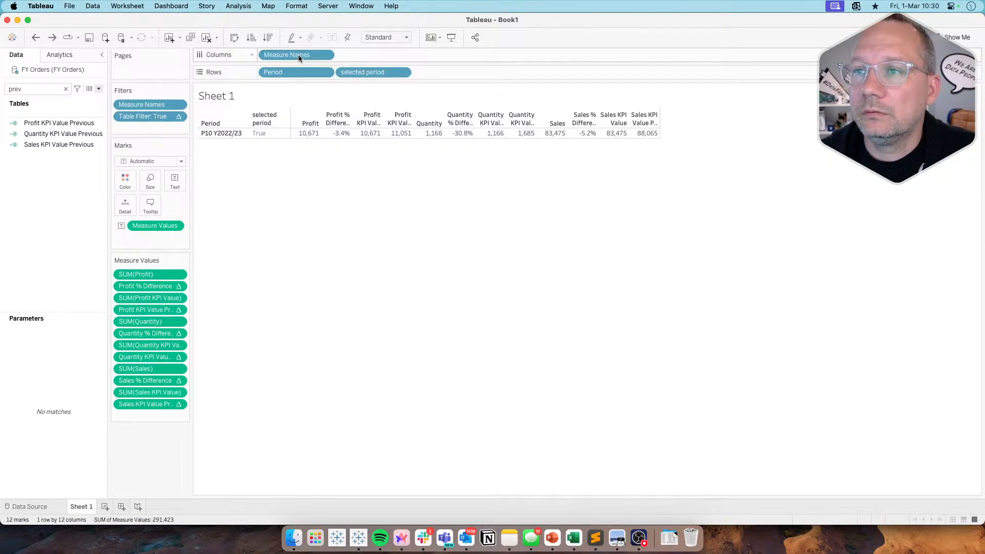
left_click_drag(360, 72, 128, 207)
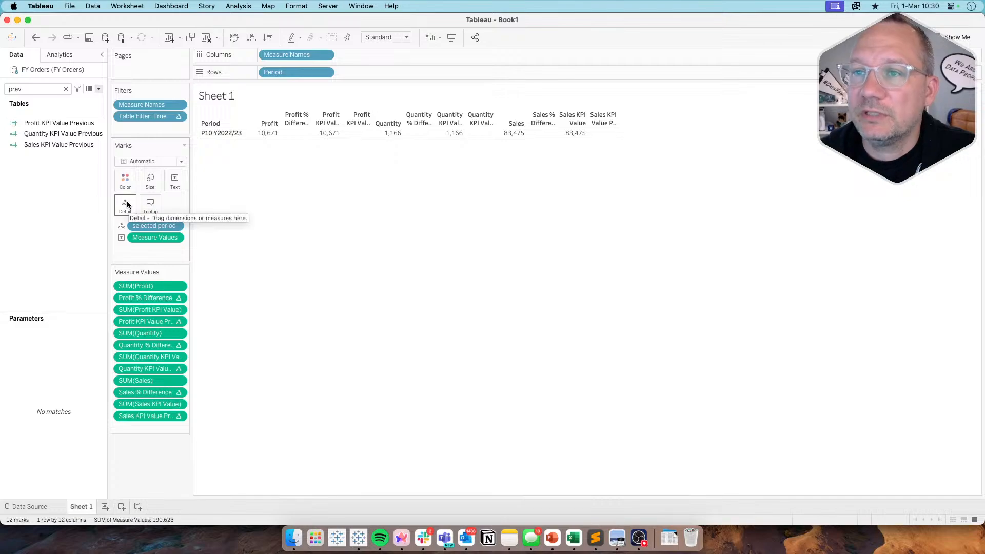
key("super+z")
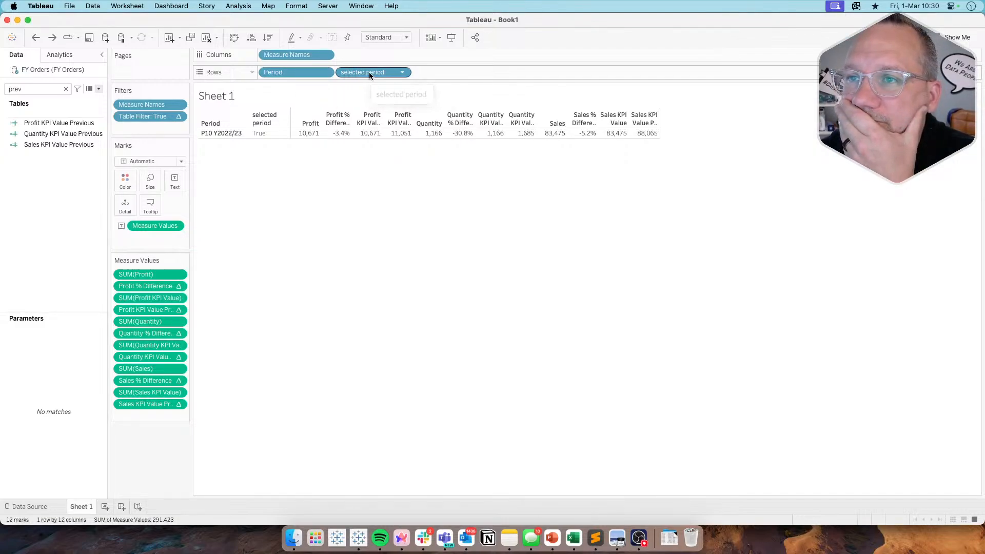
Try removing Period from Rows and undo the removal
left_click(325, 72)
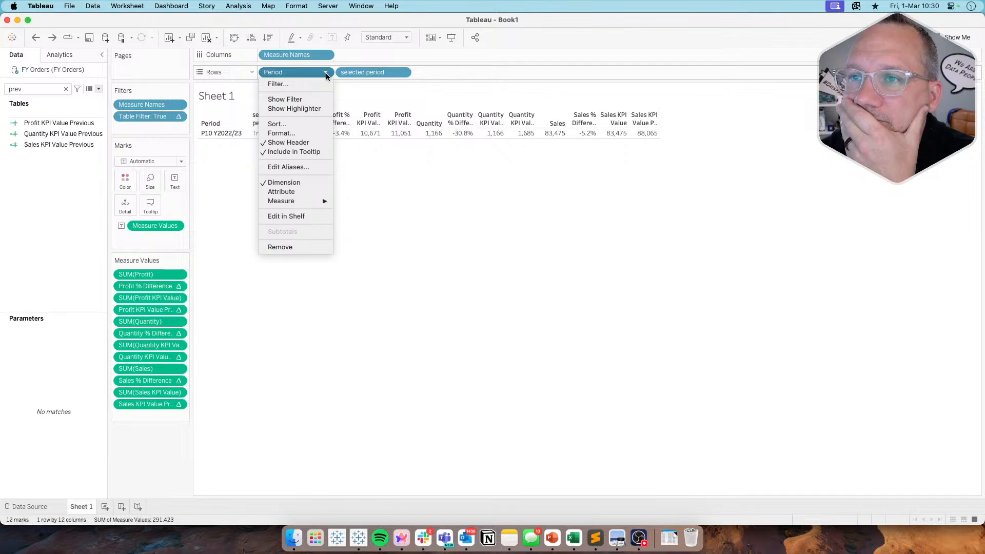
left_click(303, 73)
left_click_drag(288, 73, 264, 259)
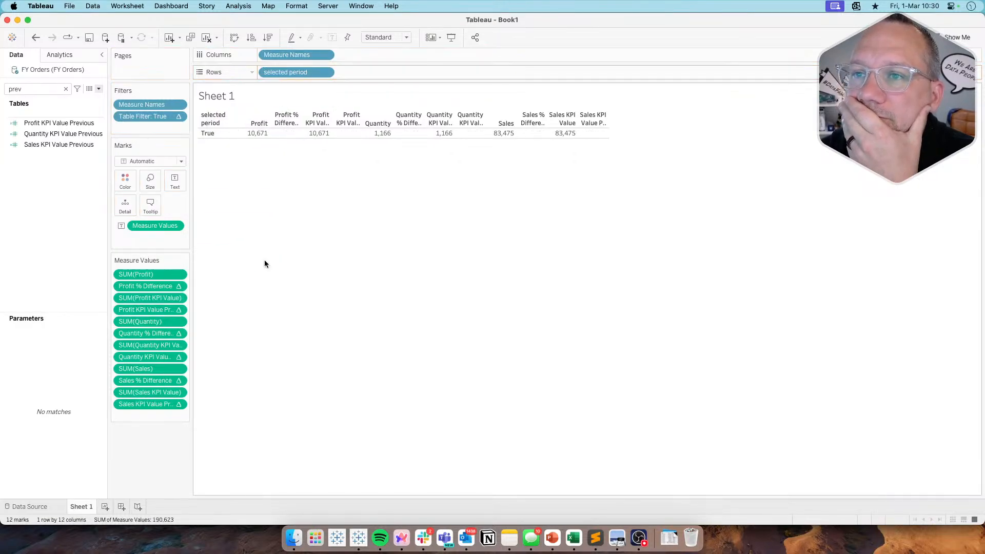
key("super+z")
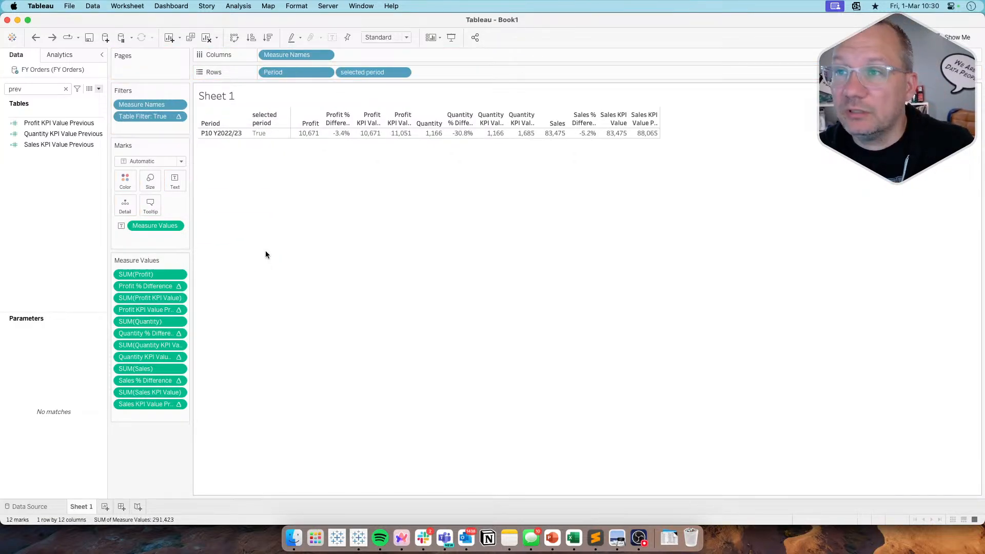
Try moving Period from Rows to Detail on the Marks card and undo the move
left_click_drag(298, 73, 124, 207)
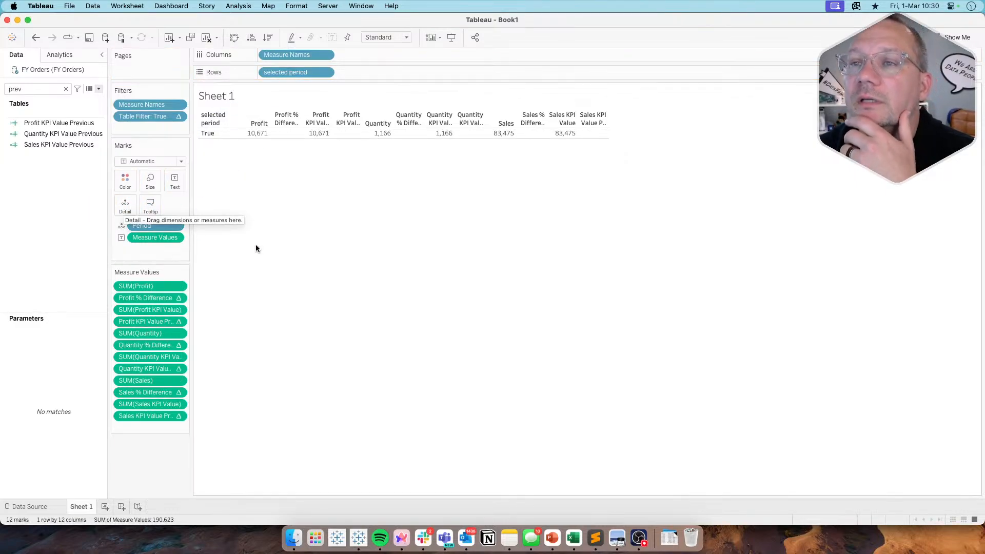
key("super+z")
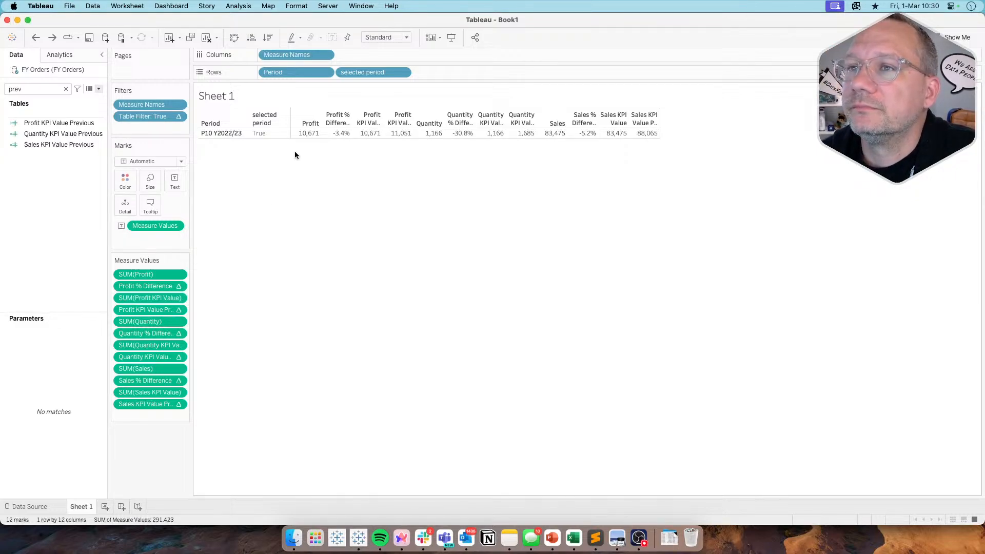
left_click_drag(295, 73, 127, 209)
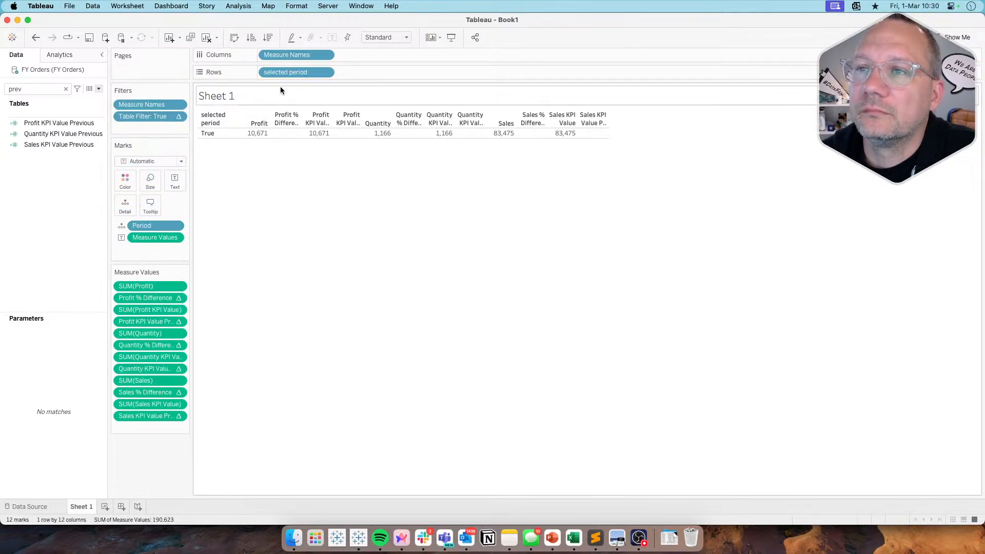
mouse_move(286, 72)
left_mouse_down()
mouse_move(154, 200)
mouse_move(123, 210)
mouse_move(303, 69)
mouse_move(293, 75)
left_mouse_up()
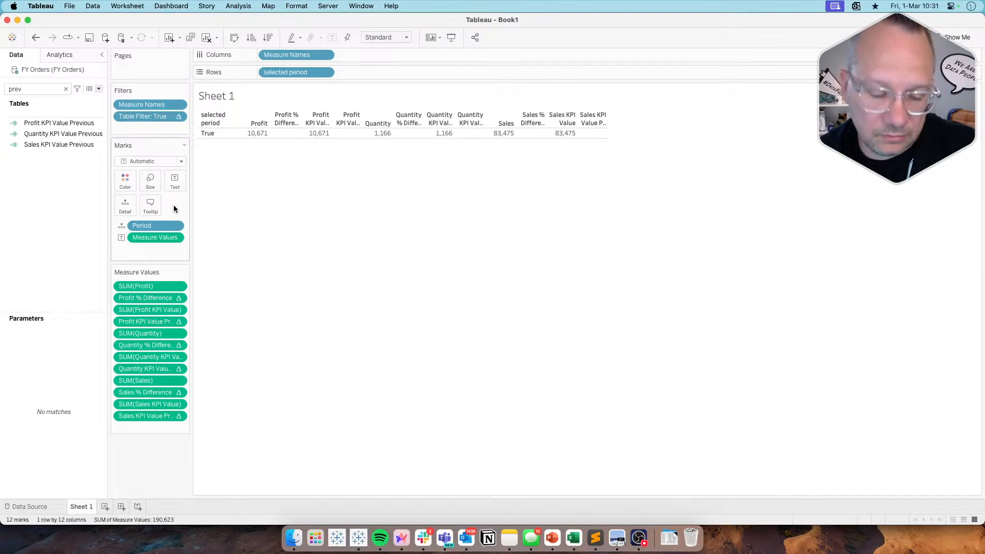
key("super+z")
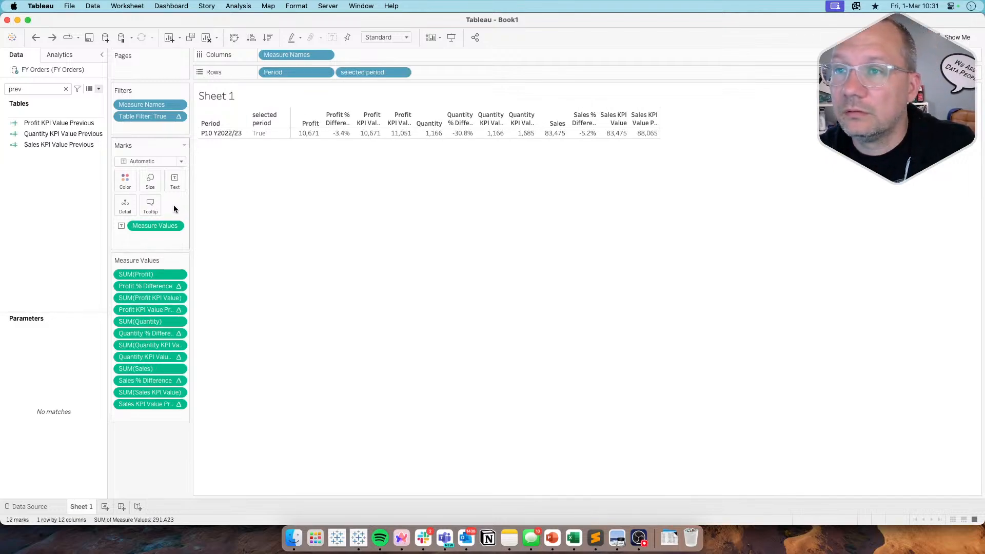
Hide the headers of Period and selected period on Rows while keeping both fields there
left_click(326, 73)
left_click(290, 143)
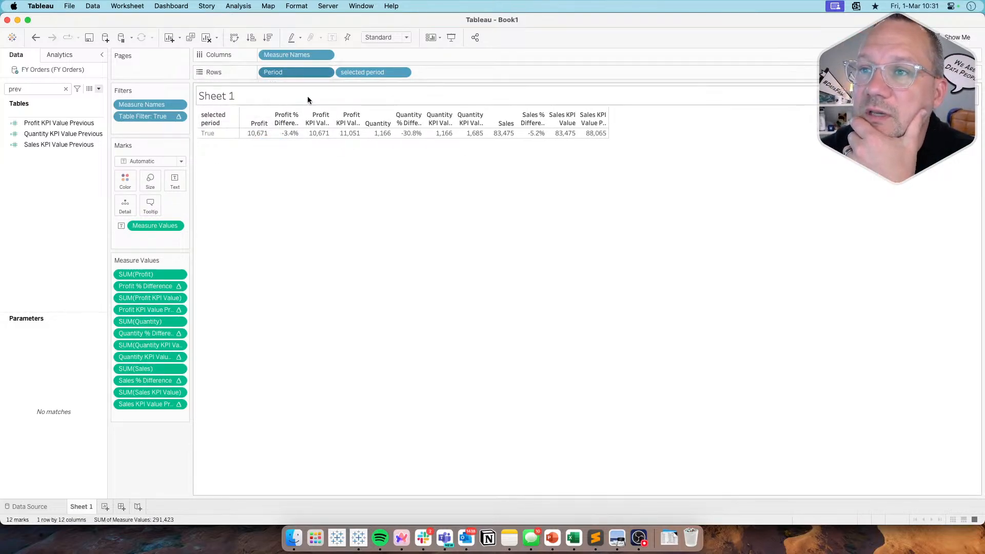
left_click(326, 73)
left_click(306, 143)
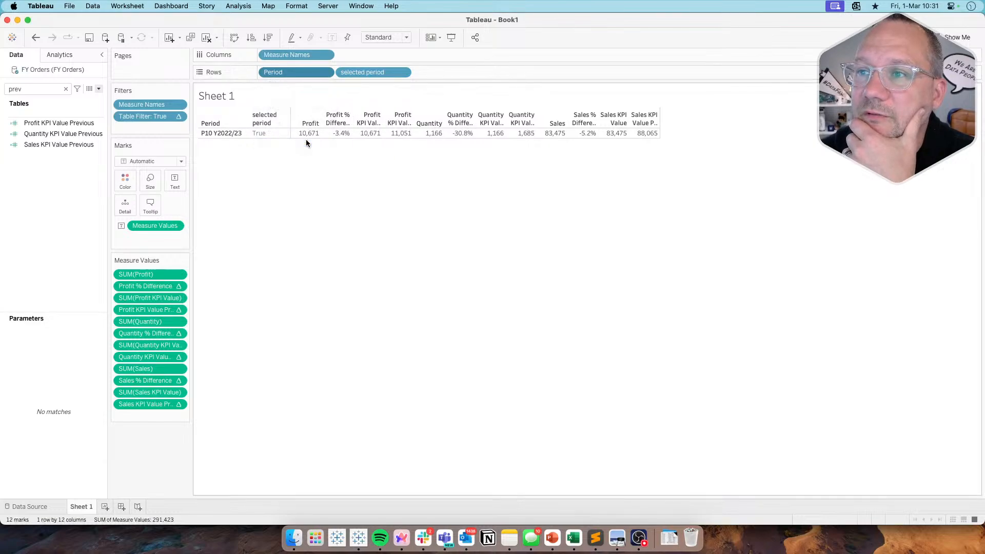
left_click(325, 72)
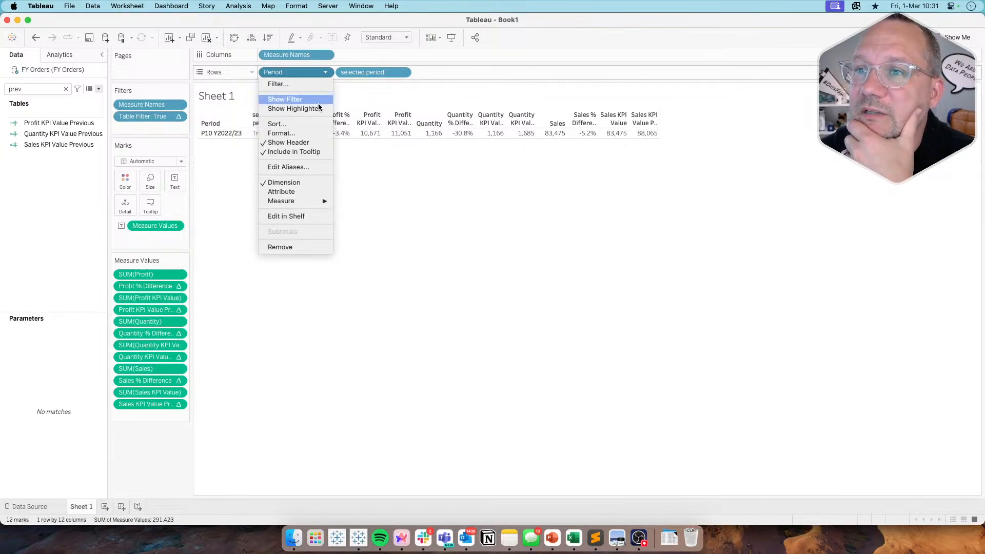
left_click(298, 143)
left_click(404, 73)
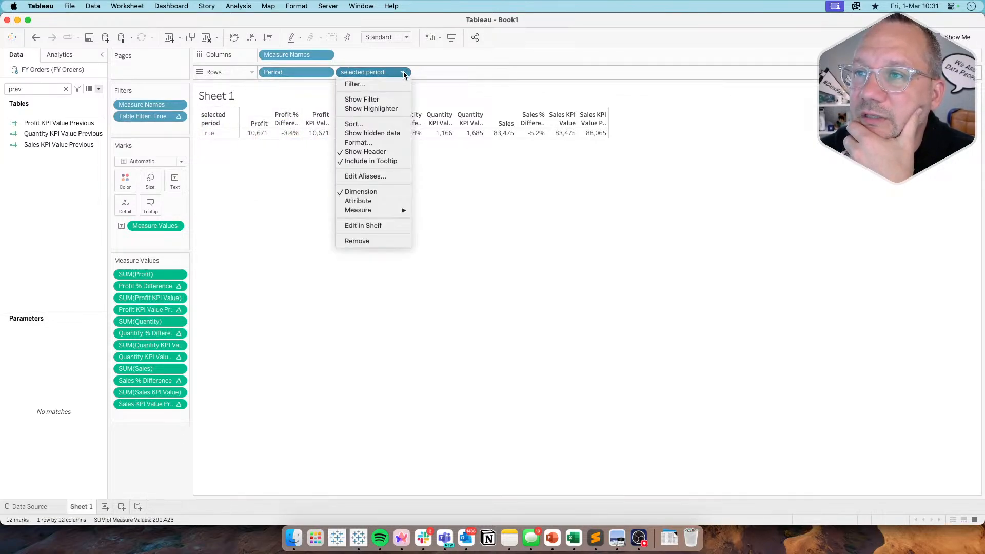
left_click(379, 150)
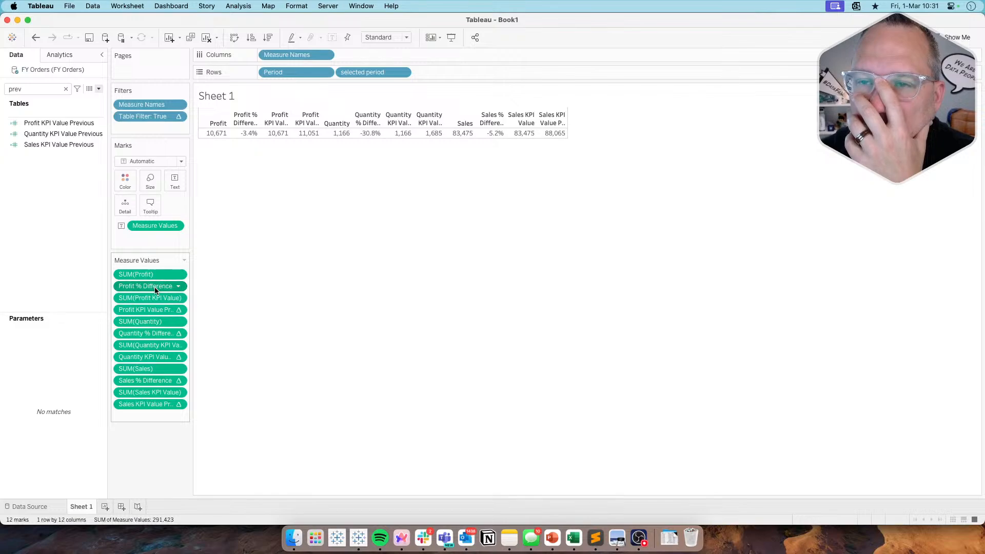
Try placing Profit % Difference, Profit KPI Value and Profit KPI Value Previous on Text, and undo all three moves
left_click_drag(154, 288, 171, 184)
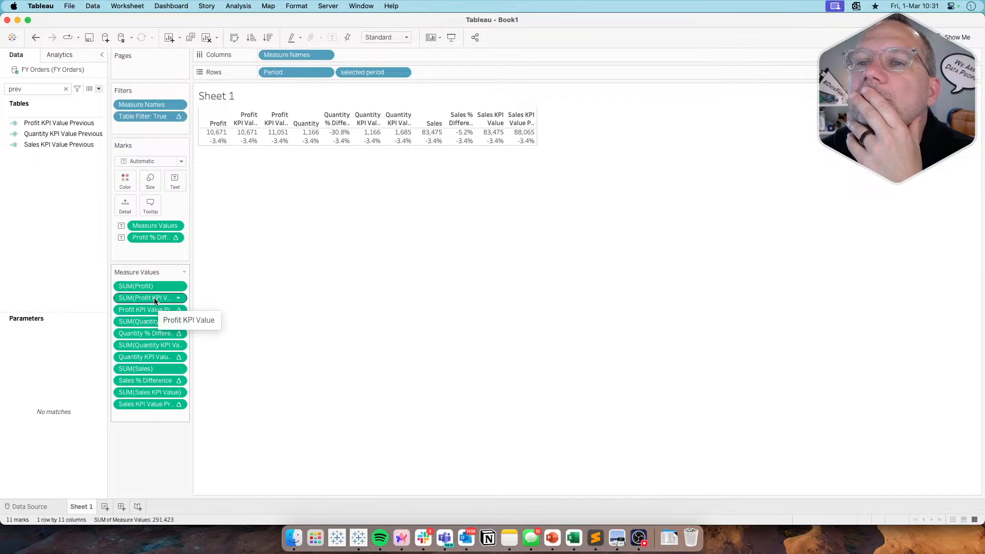
left_click_drag(155, 298, 171, 184)
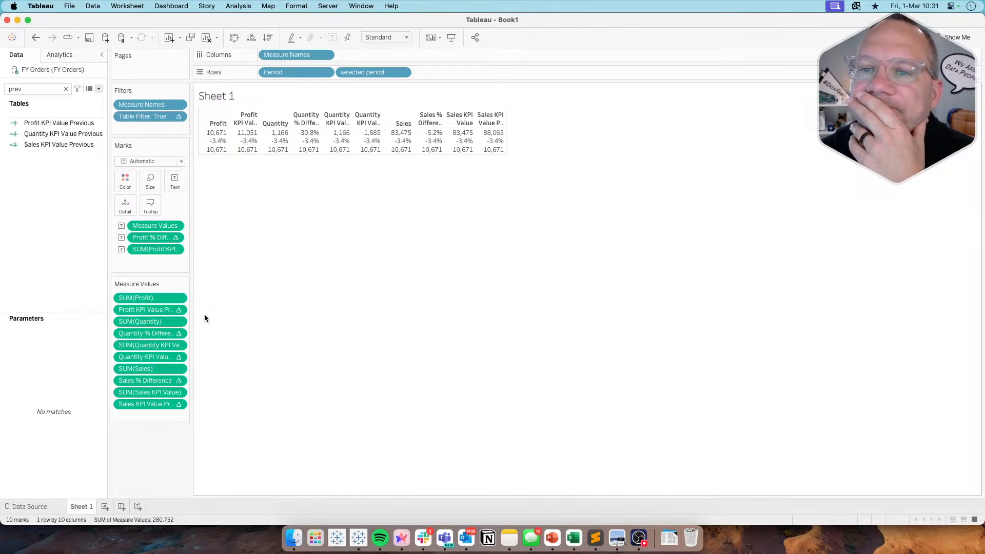
left_click_drag(152, 310, 171, 181)
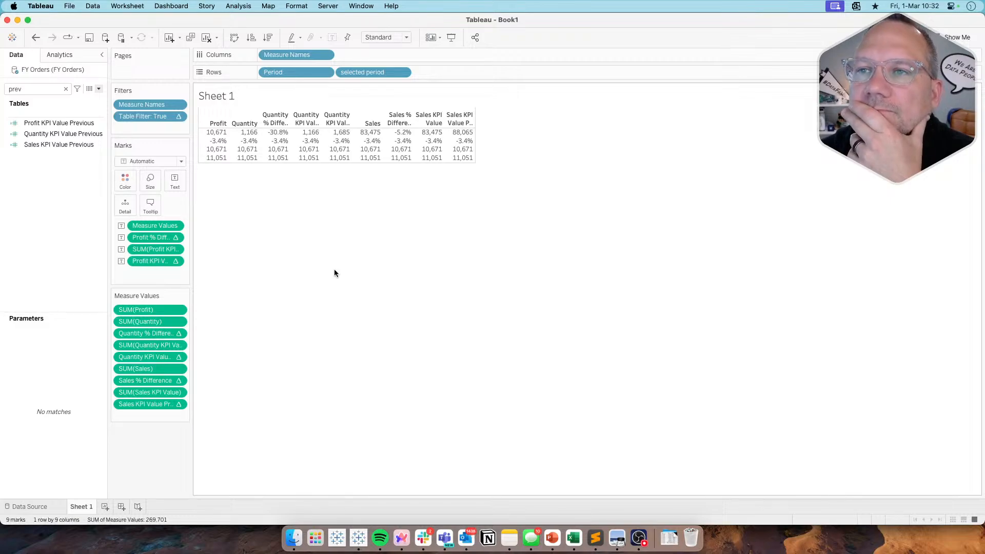
left_click(36, 37)
left_click(36, 38)
left_click(36, 37)
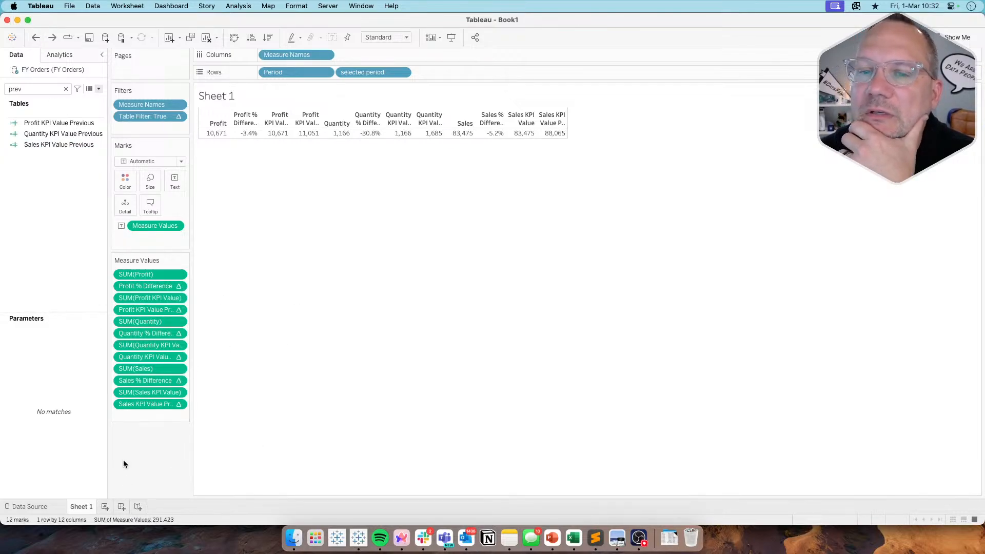
Rename Sheet 1 as Sales, duplicate it, and name the copy Profit
double_click(80, 509)
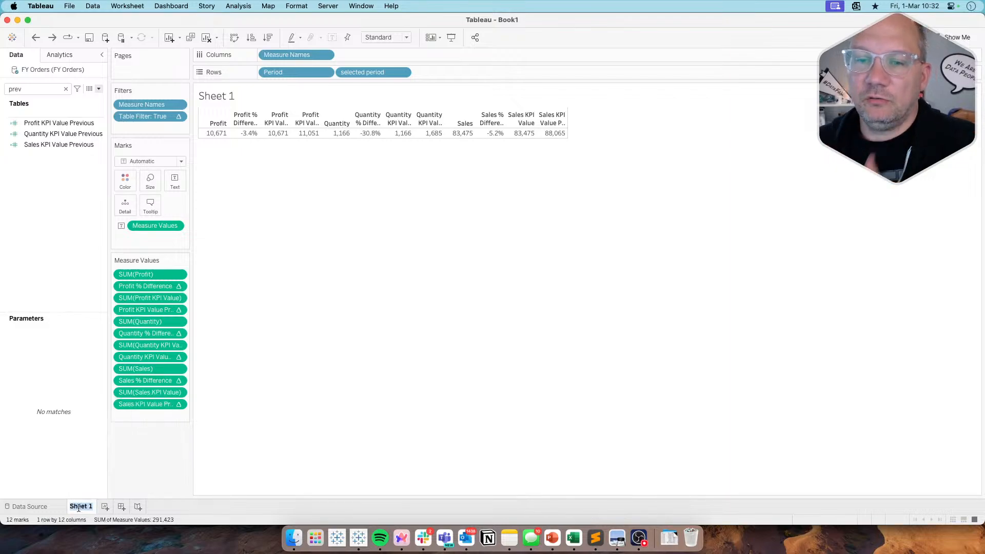
type("Sales")
key("Return")
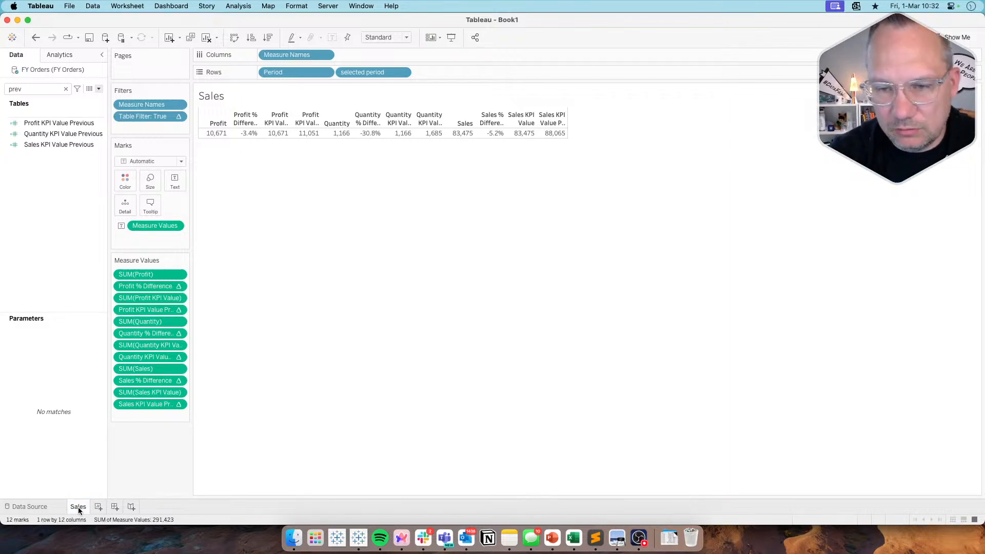
right_click(78, 507)
left_click(108, 416)
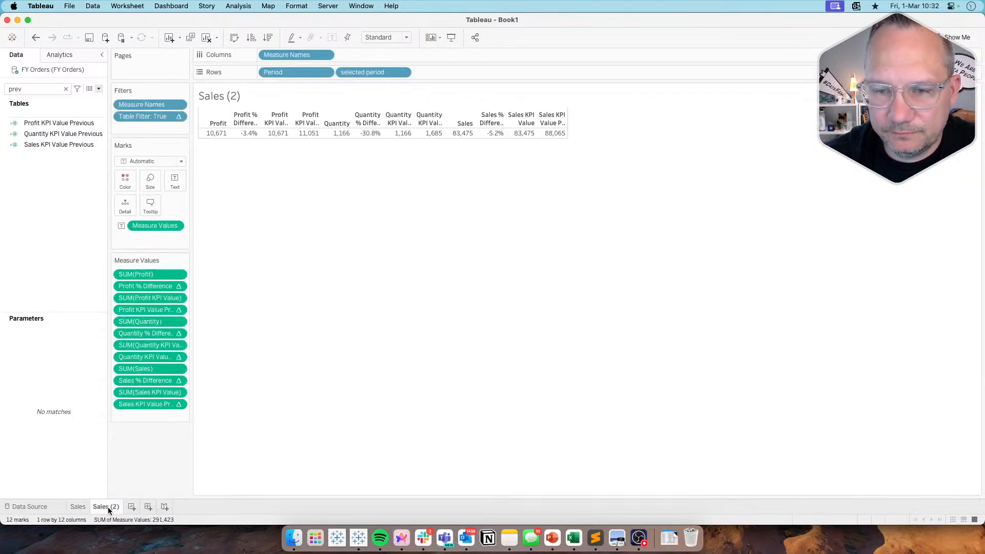
type("Profit")
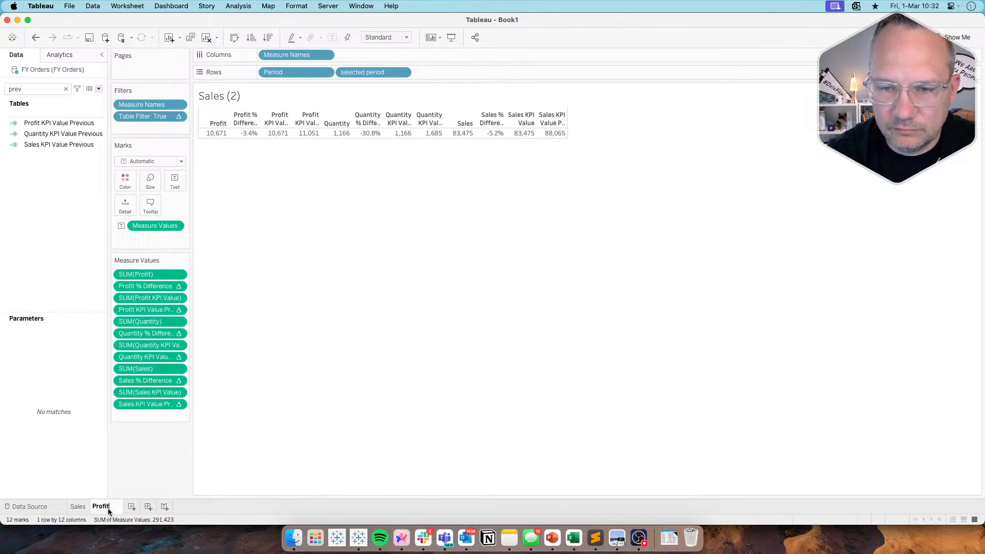
key("Return")
Duplicate the Profit worksheet and name the copy Quantity
right_click(108, 508)
left_click(133, 417)
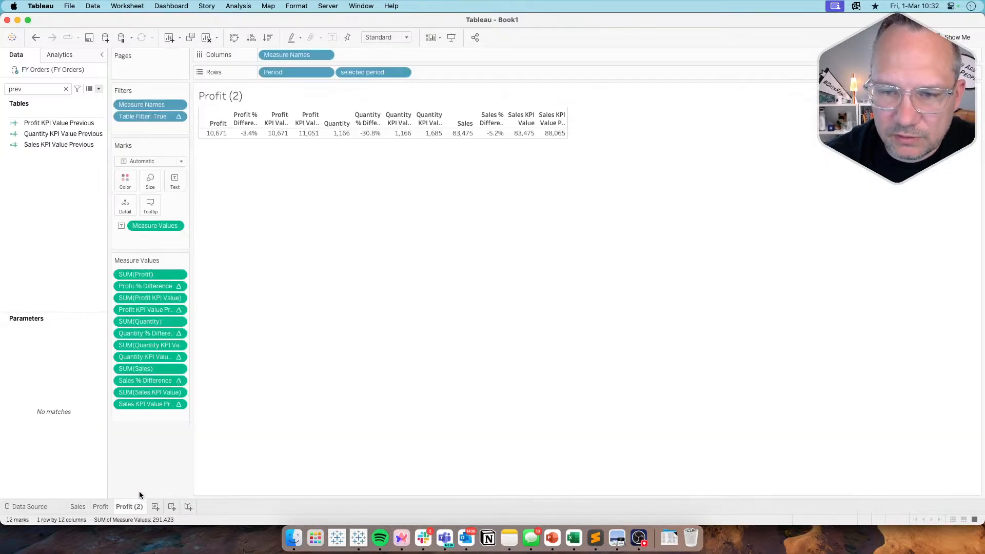
right_click(139, 507)
left_click(127, 507)
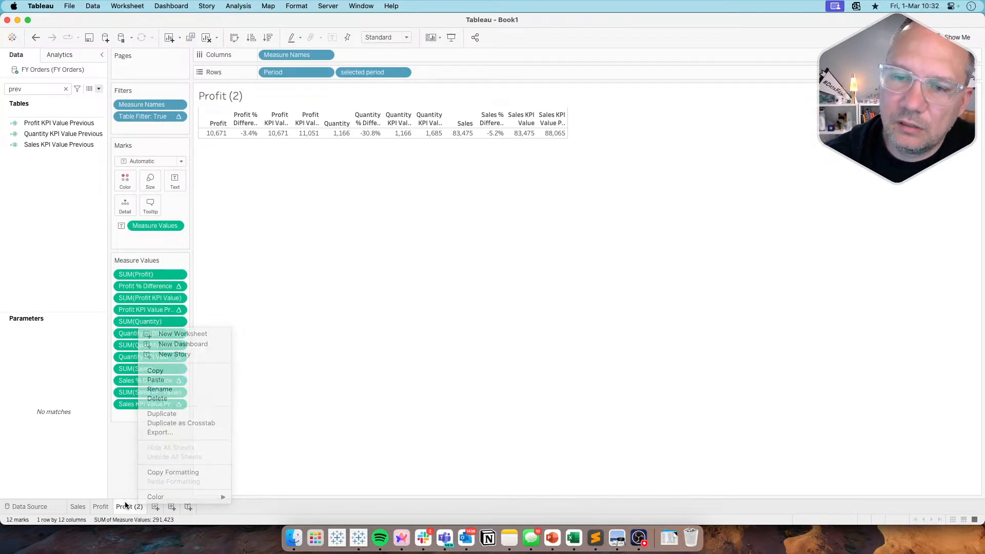
double_click(127, 506)
type("Qau")
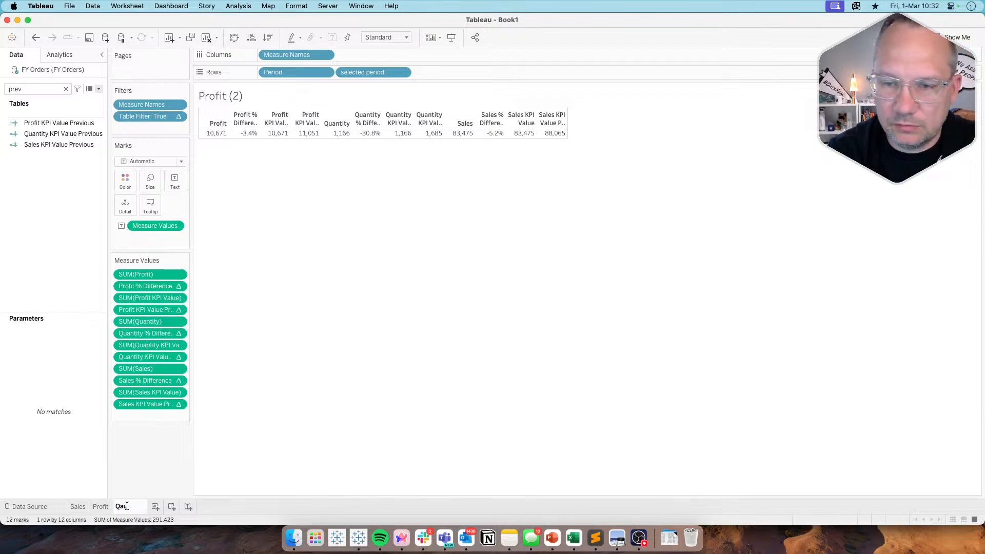
key("BackSpace")
type("aun")
key("BackSpace")
key("BackSpace")
key("BackSpace")
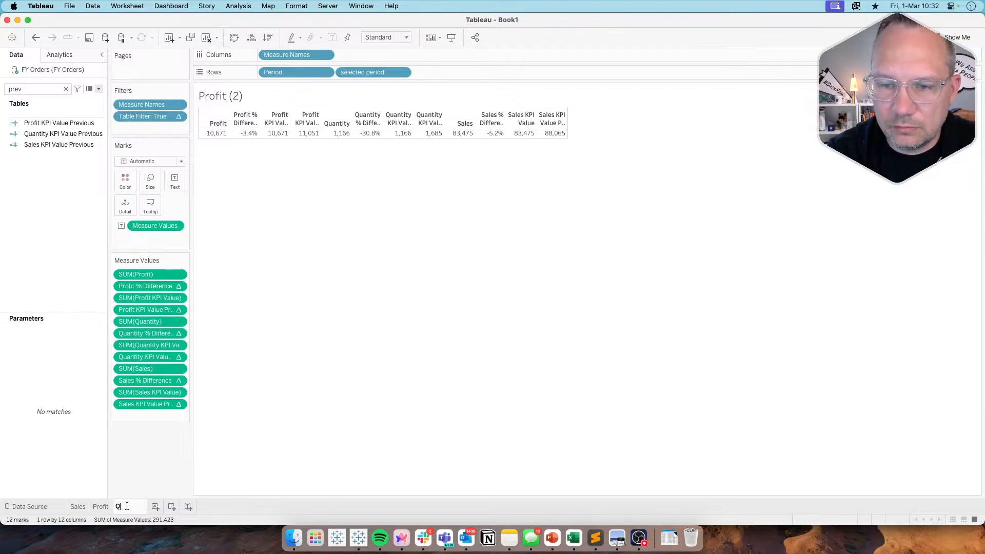
type("uantity")
key("Return")
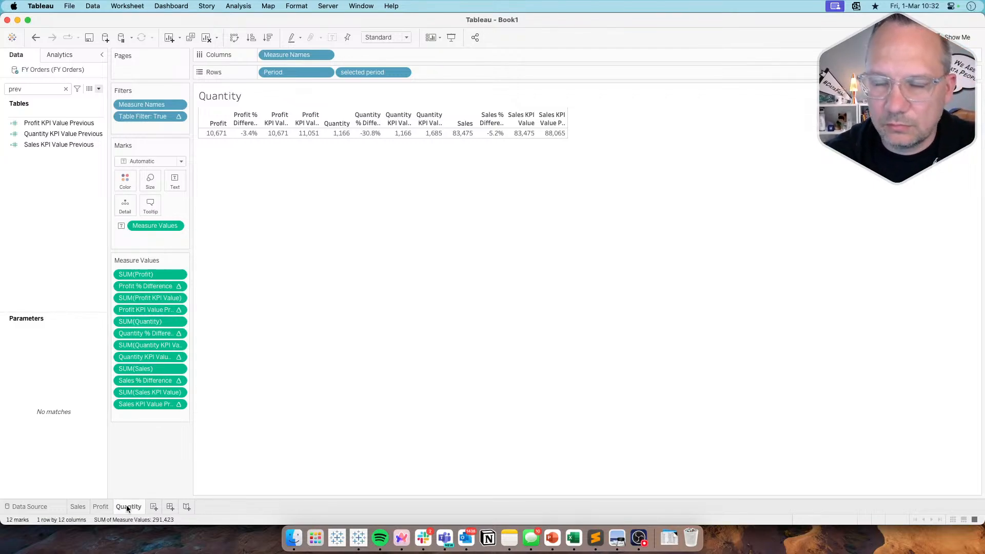
Edit the Measure Names filter on the Sales worksheet and exclude Profit, Profit % Difference, Profit KPI Value and Profit KPI Value Previous
left_click(78, 507)
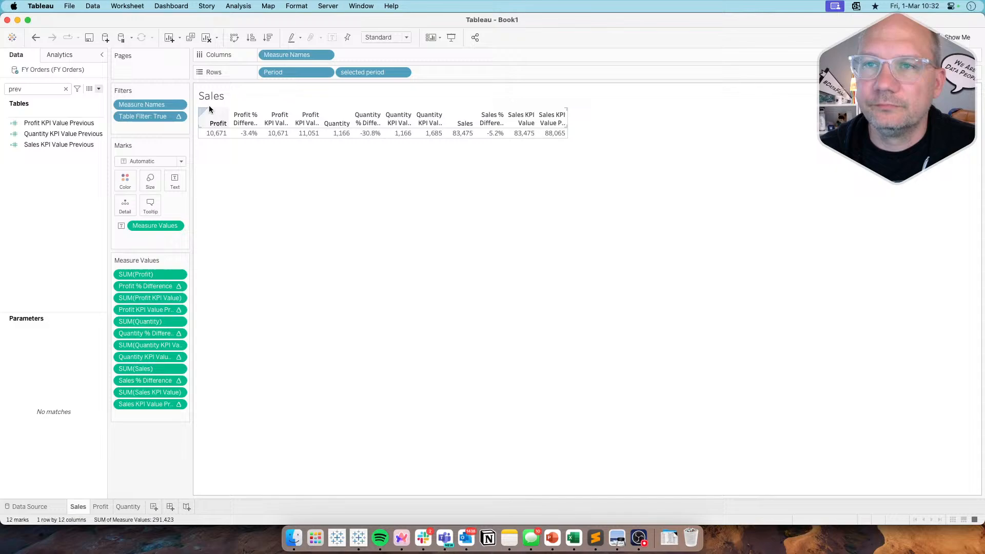
left_click(181, 105)
left_click(175, 117)
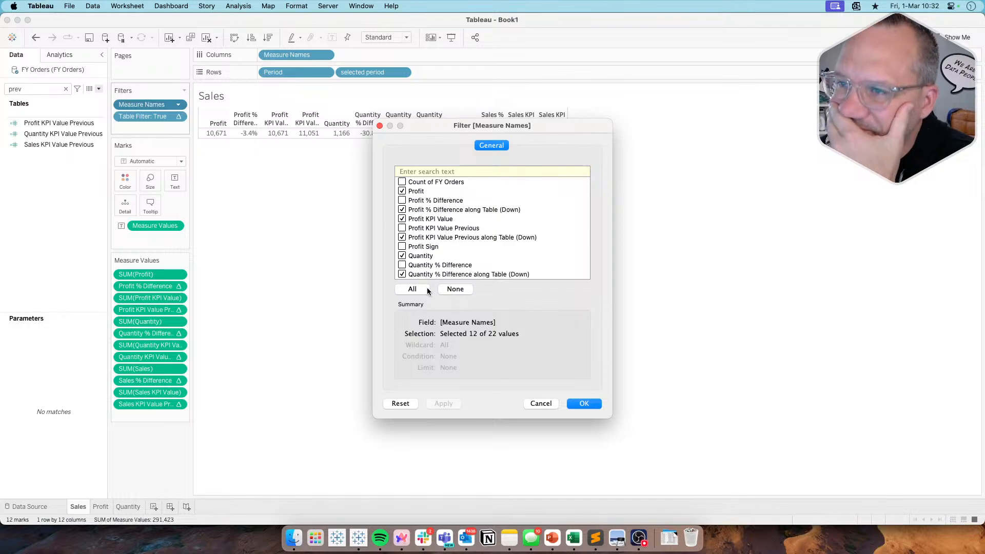
left_click(403, 190)
left_click(403, 209)
left_click(403, 219)
left_click(402, 237)
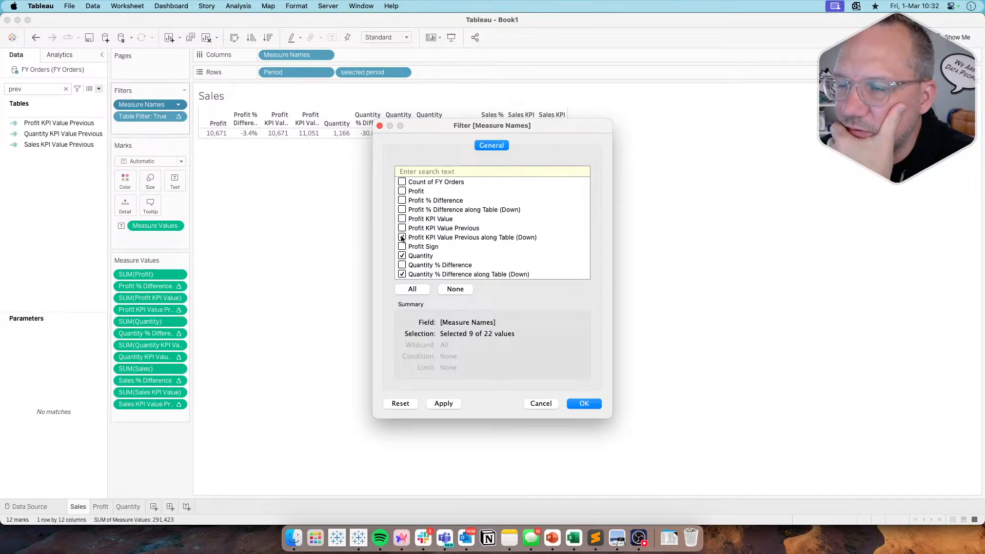
Exclude Quantity, Quantity % Difference, Quantity KPI Value and Quantity KPI Value Previous from the filter, keep the Sales measures, and apply it
left_click(402, 255)
scroll(402, 256, "down", 2)
scroll(402, 256, "down", 2)
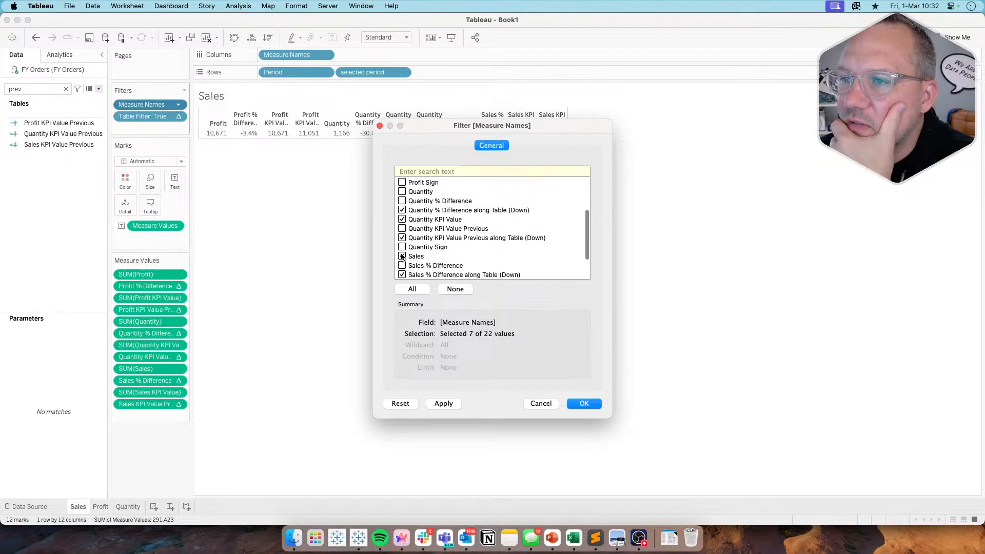
left_click(402, 215)
left_click(402, 207)
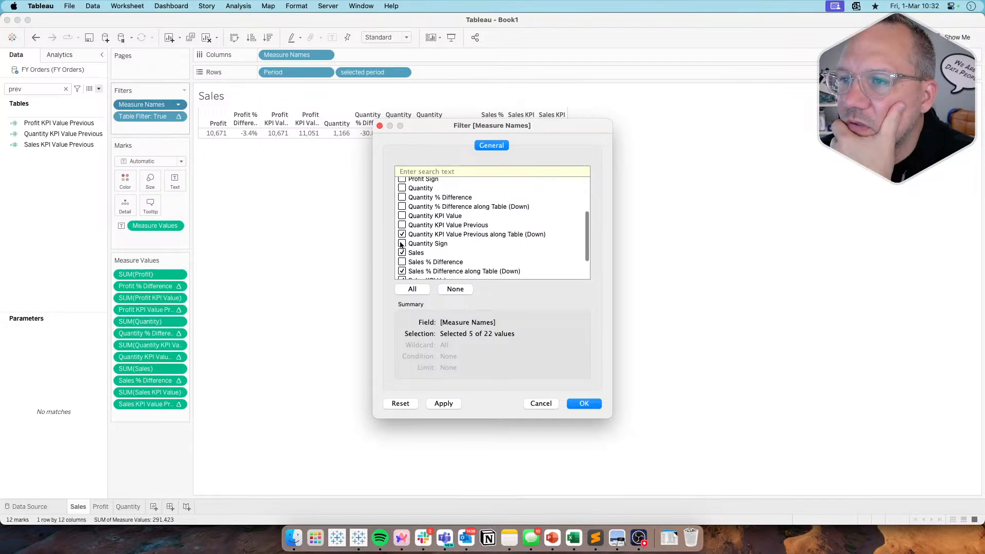
left_click(403, 234)
left_click(402, 252)
left_click(402, 236)
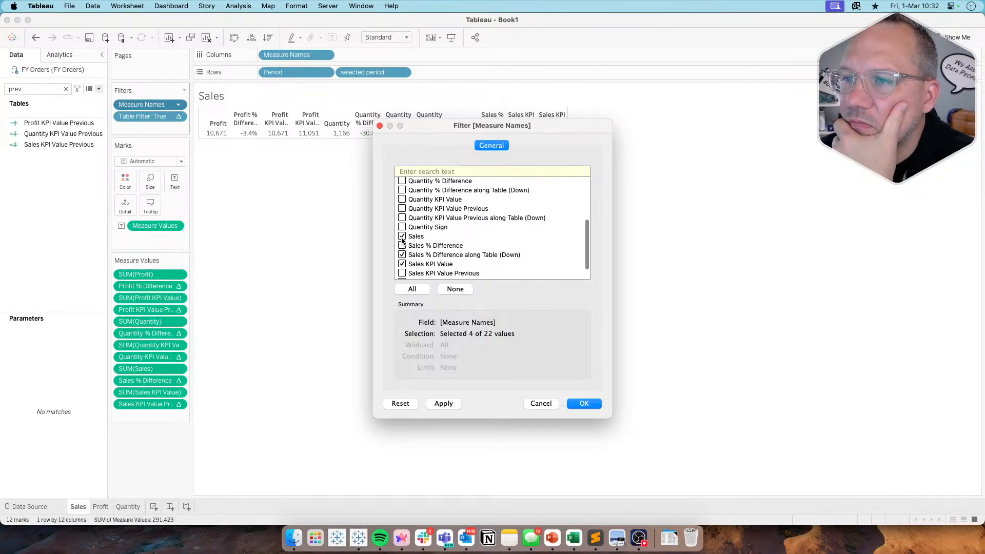
scroll(403, 239, "down", 1)
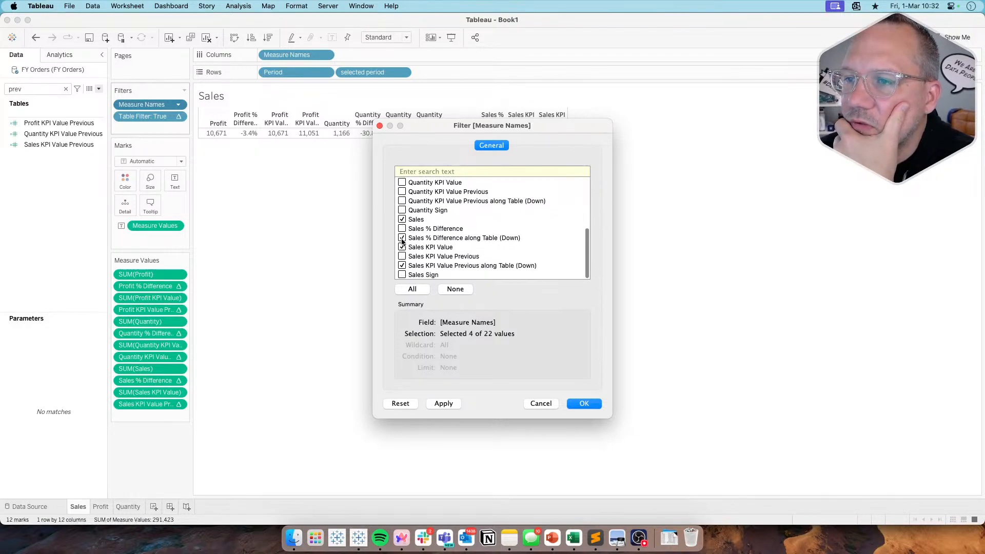
left_click(576, 404)
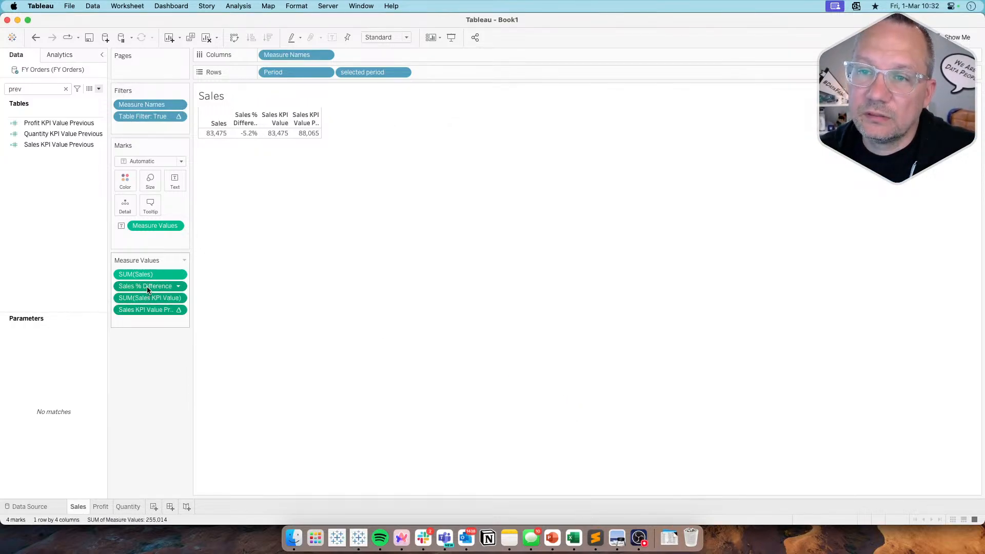
Place Sales, Sales % Difference, Sales KPI Value and Sales KPI Value Previous individually on Text, leaving out Measure Names and Measure Values
left_click_drag(147, 291, 178, 177)
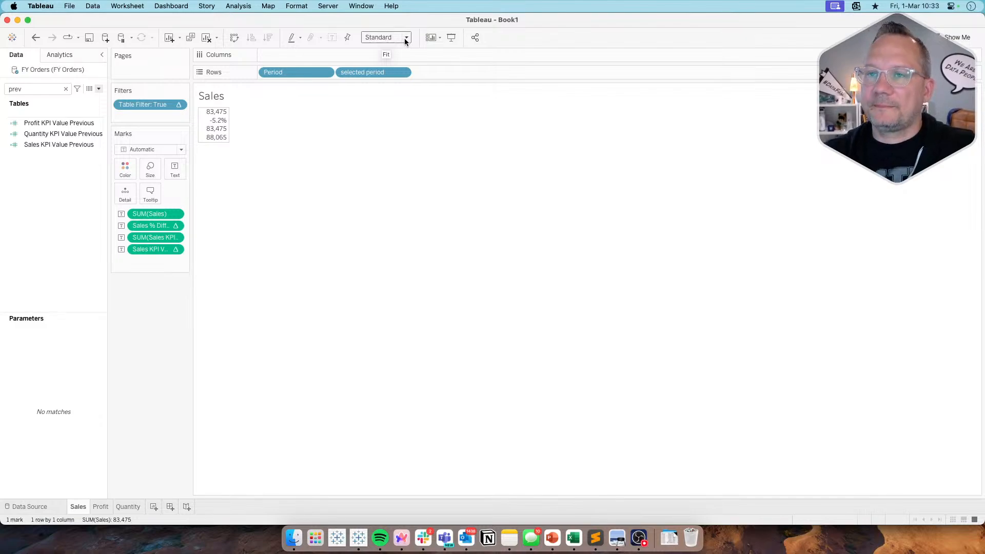
Clear the field search so that all fields are listed again
left_click(66, 89)
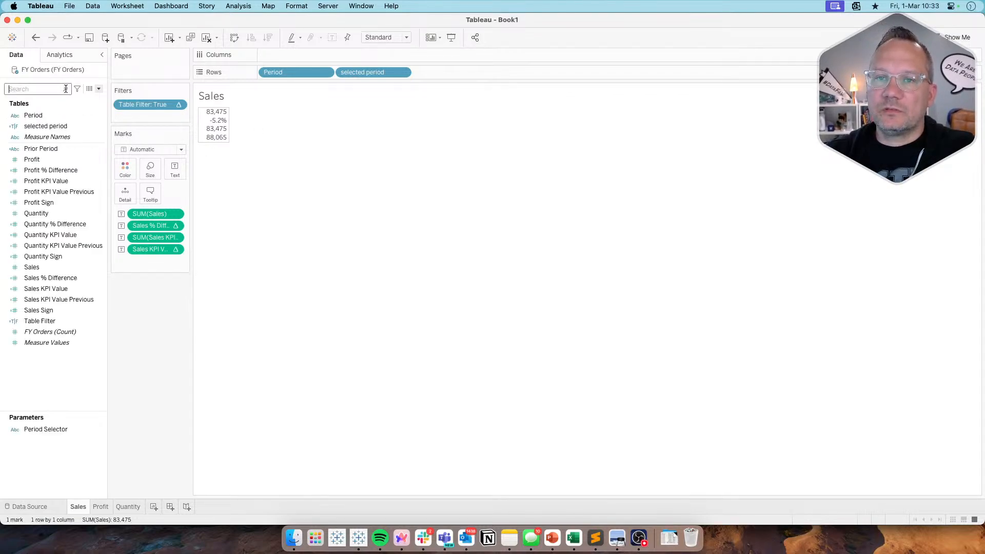
mouse_move(50, 310)
left_mouse_down()
mouse_move(106, 235)
mouse_move(174, 170)
mouse_move(113, 228)
mouse_move(51, 329)
left_mouse_up()
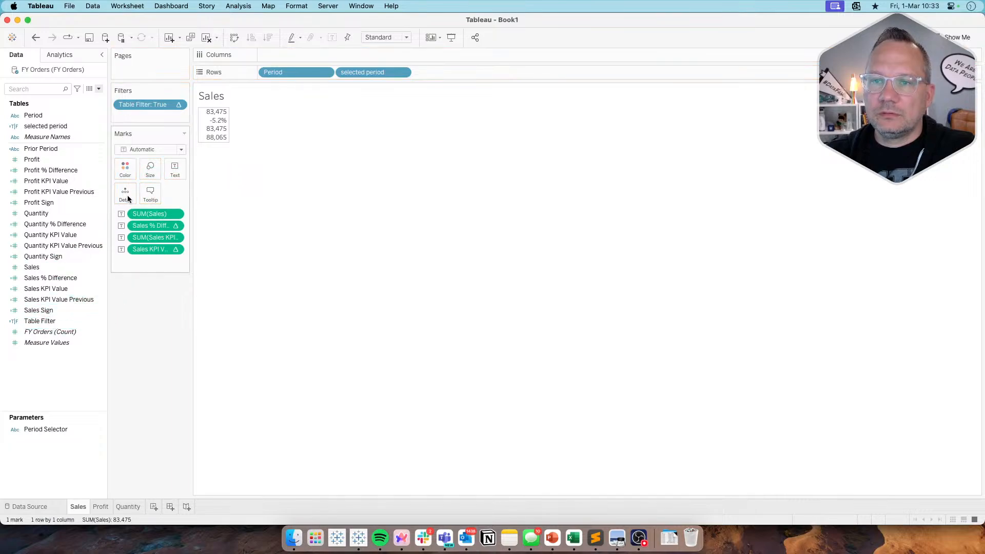
double_click(304, 54)
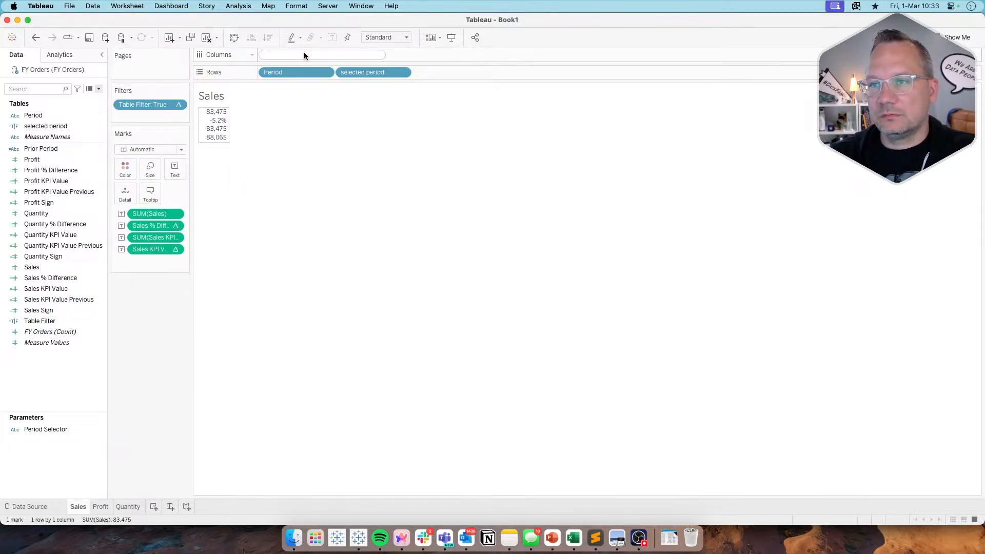
type("min")
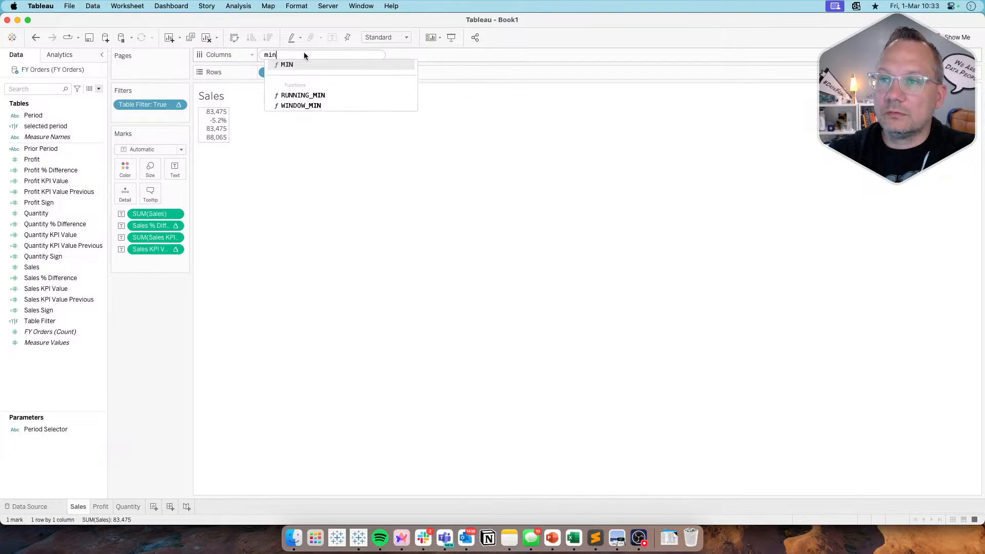
key("Return")
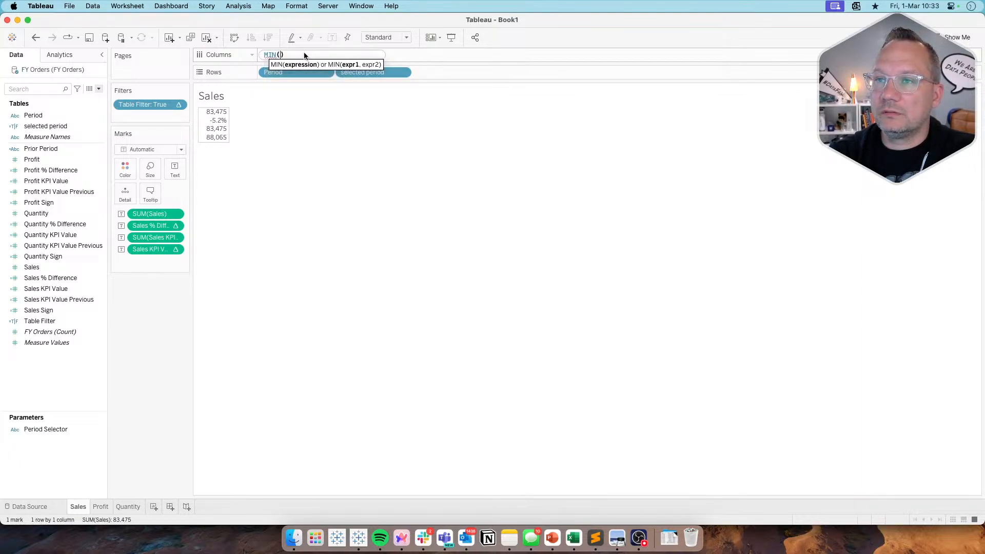
type("0,=")
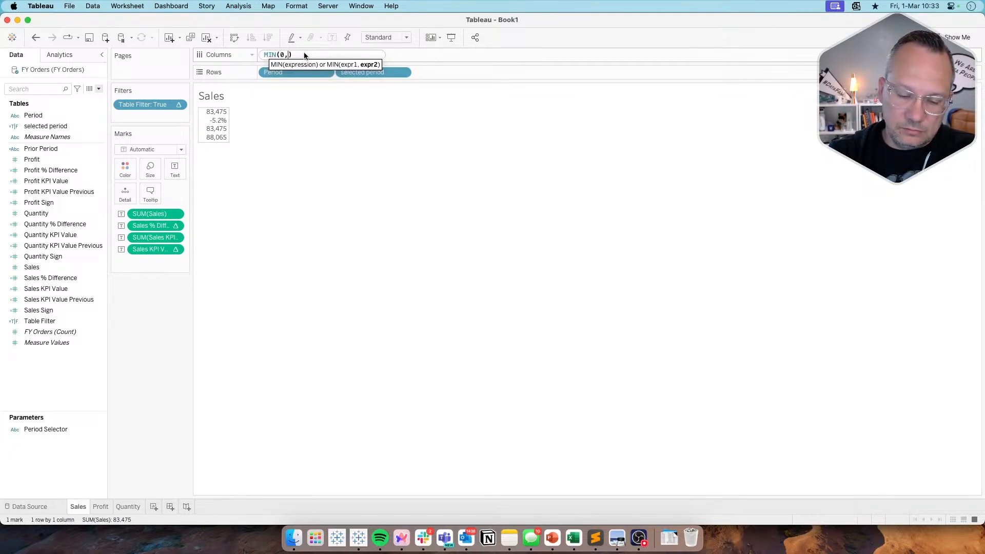
key("BackSpace")
key("BackSpace")
key("BackSpace")
key("BackSpace")
key("BackSpace")
key("BackSpace")
key("BackSpace")
key("BackSpace")
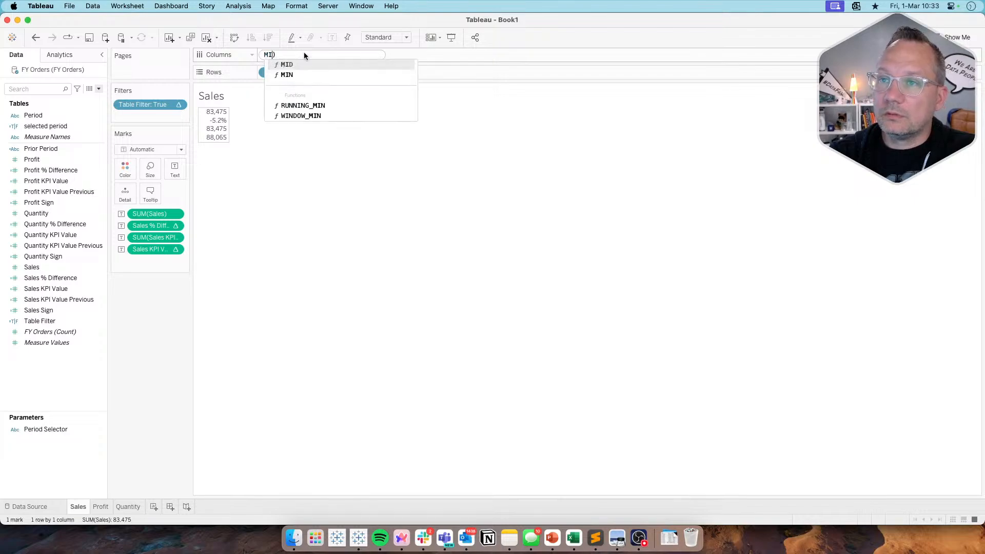
key("Escape")
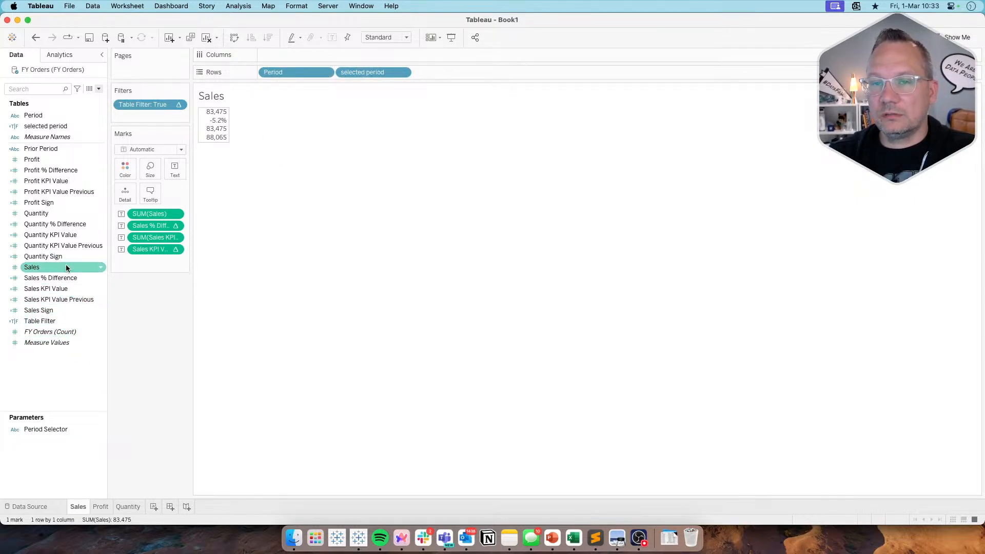
Place Sales Sign on Text in the Sales worksheet and inspect the mark's tooltip
left_click_drag(57, 310, 177, 174)
mouse_move(223, 146)
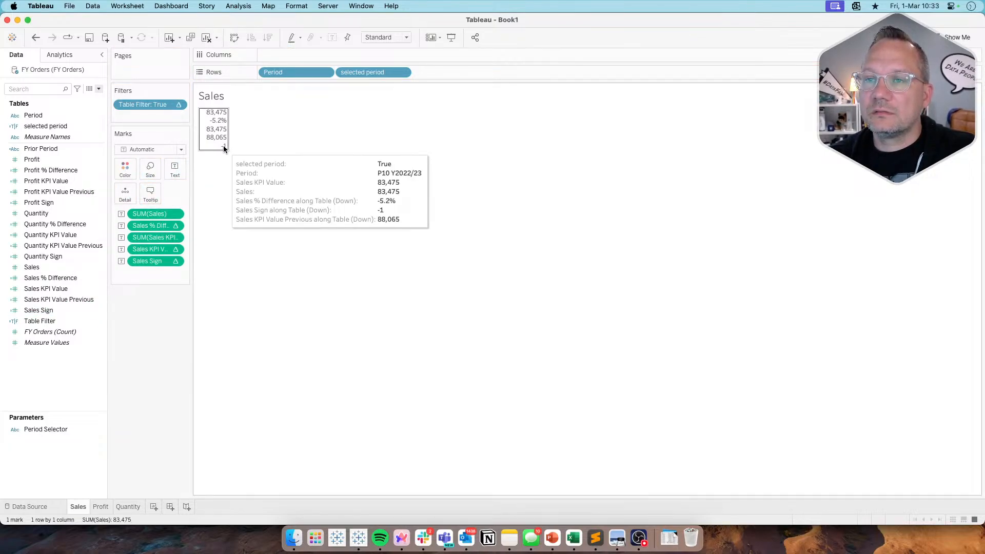
Edit the Sales Sign calculation, turning its sign([Sales % Difference]) expression into a case statement with a "when -1 then" line
right_click(60, 312)
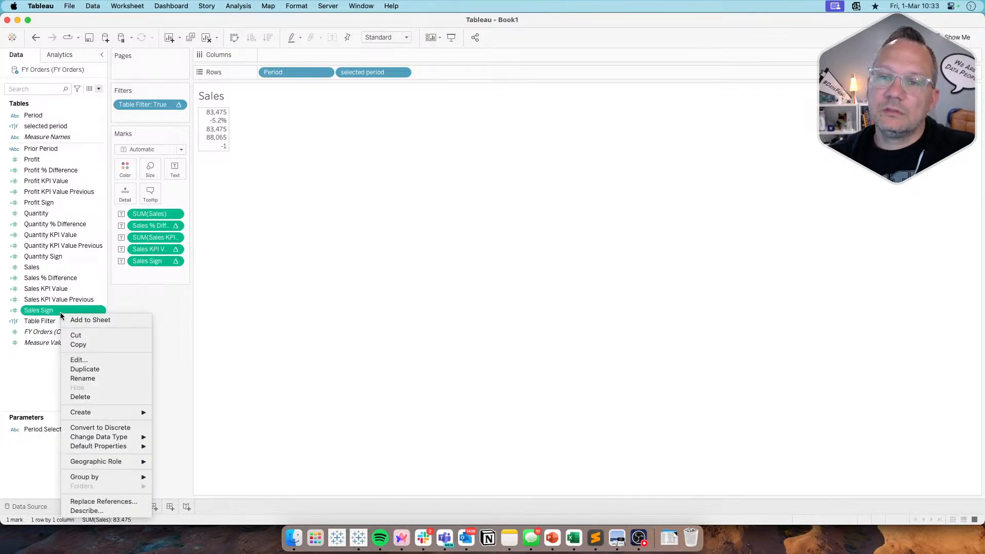
left_click(77, 360)
left_click(336, 305)
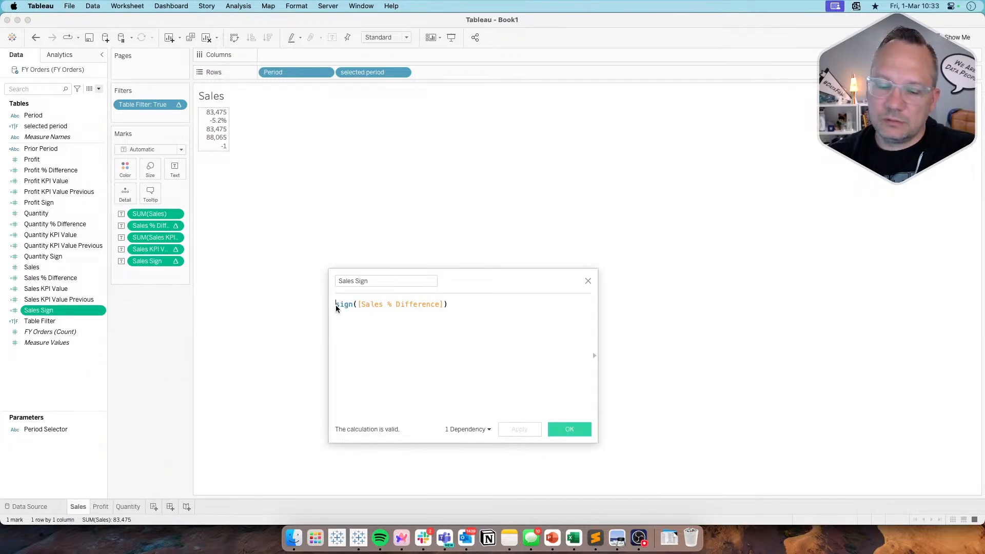
type("case ")
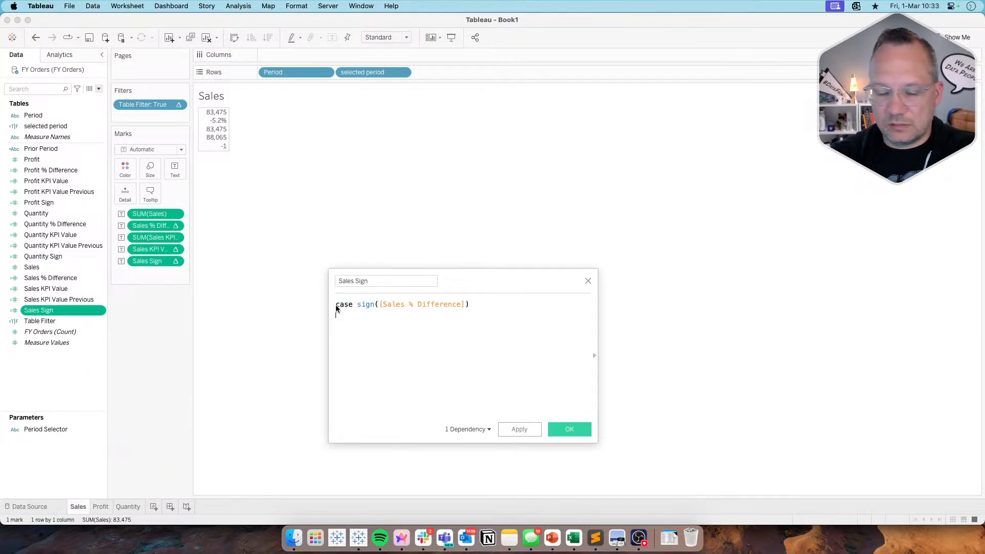
type("when -1")
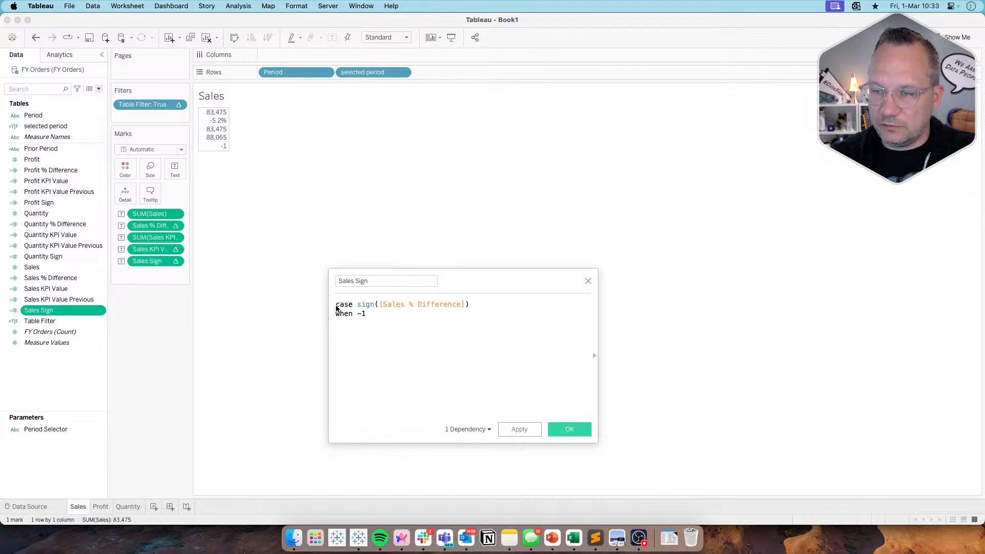
type(" then")
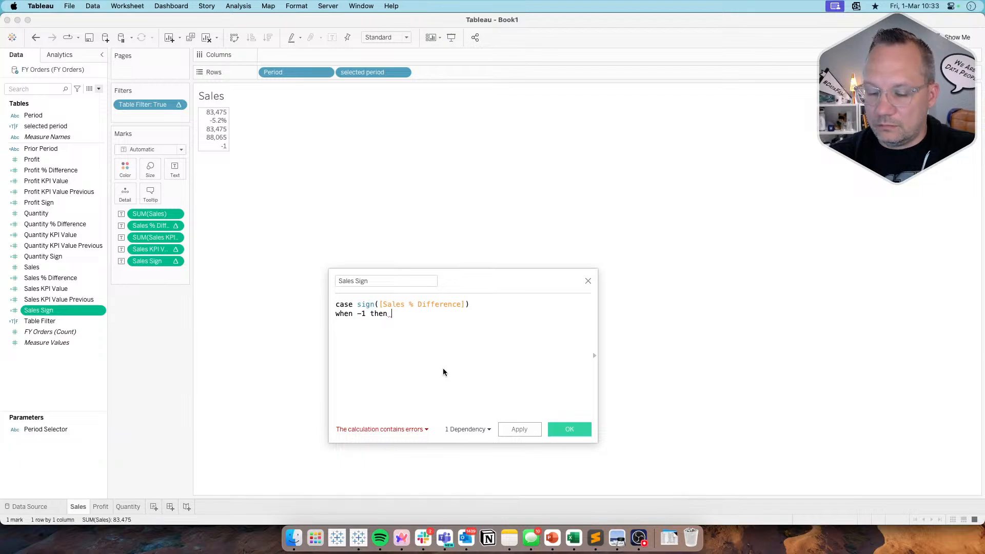
Insert the symbols ▼, ▲ and ● from the Character Viewer after "then" in the Sales Sign calculation
key("ctrl+super+space")
key("ctrl+super+space")
key("ctrl+super+space")
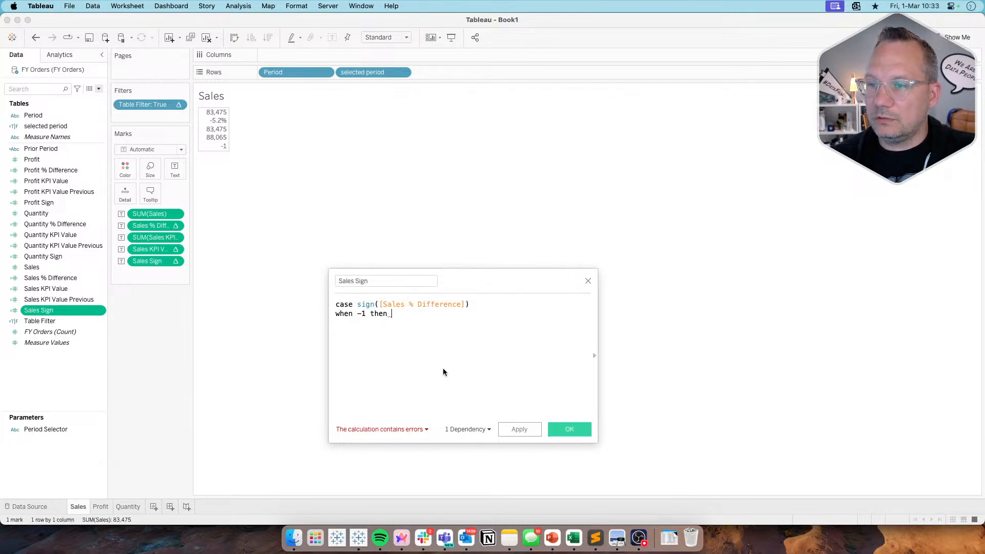
left_click(359, 126)
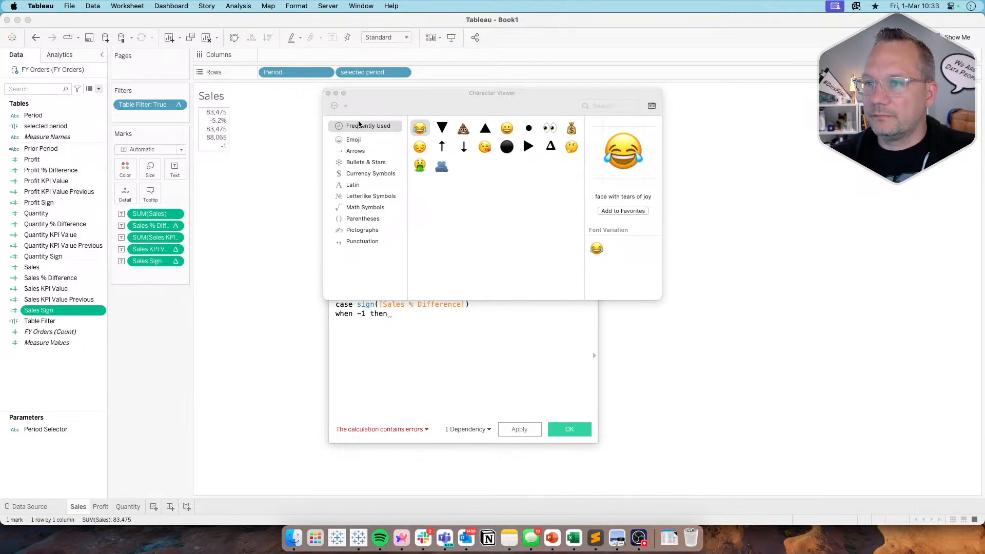
left_click(442, 128)
double_click(442, 128)
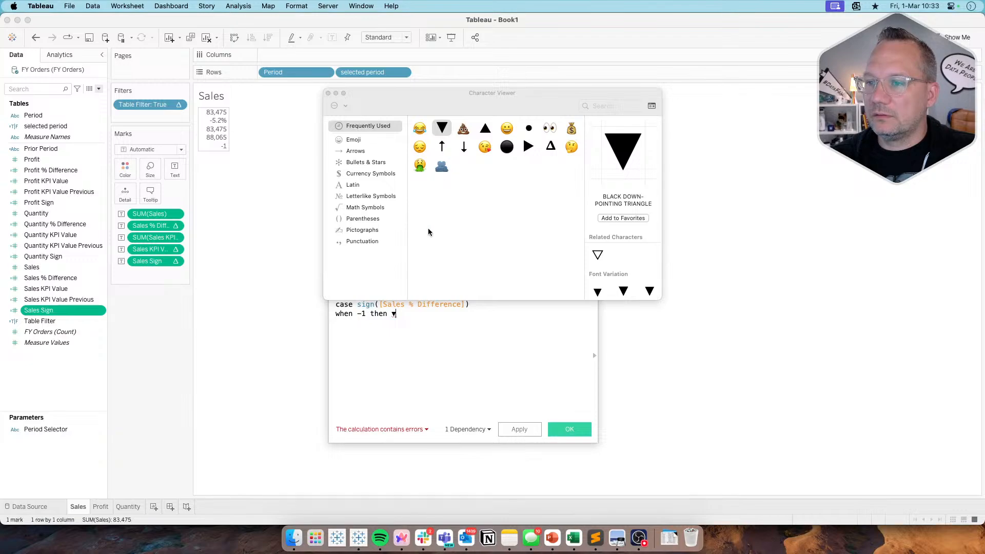
double_click(485, 131)
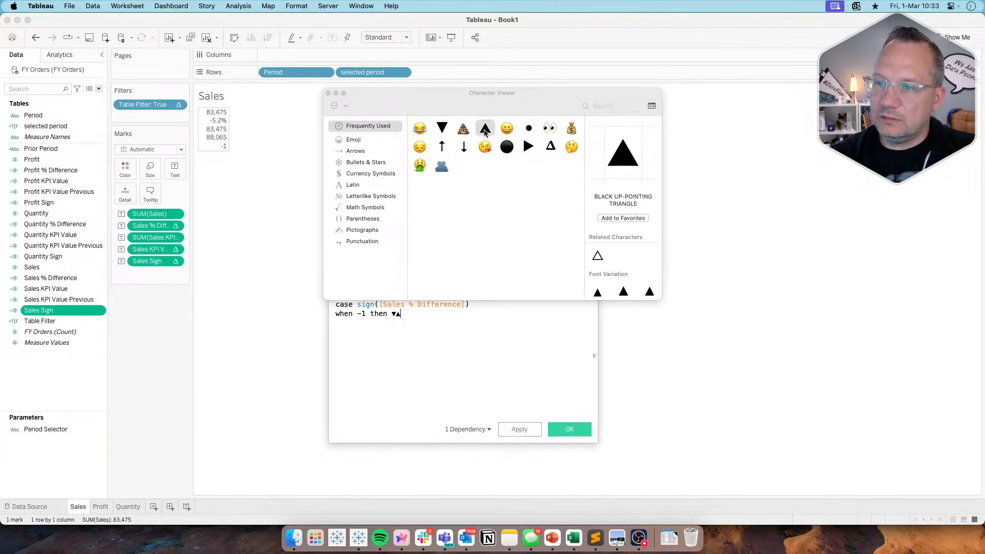
double_click(529, 128)
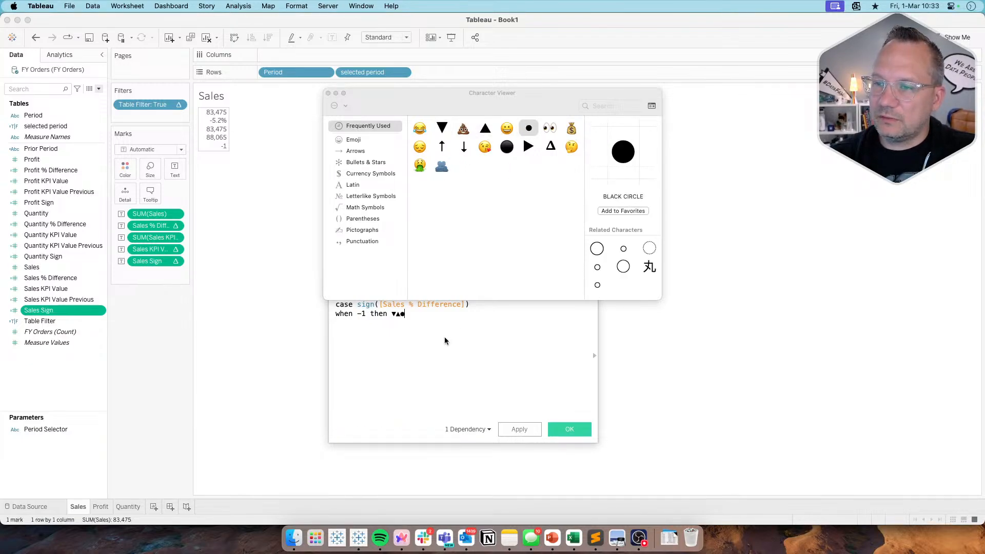
left_click(328, 93)
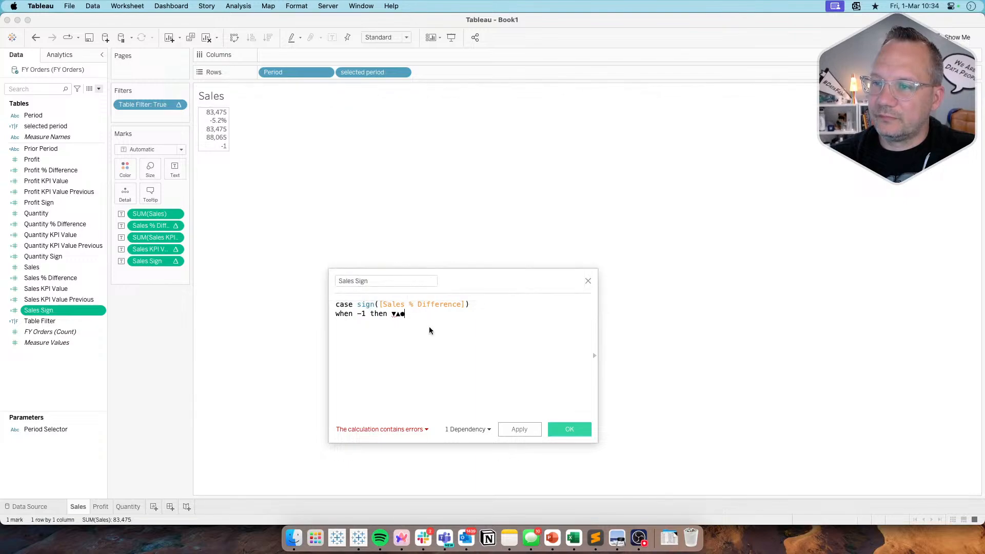
Enclose ▼ in single quotes as the -1 result and add the line "when 1 then '▲'" to the case statement
left_click(395, 317)
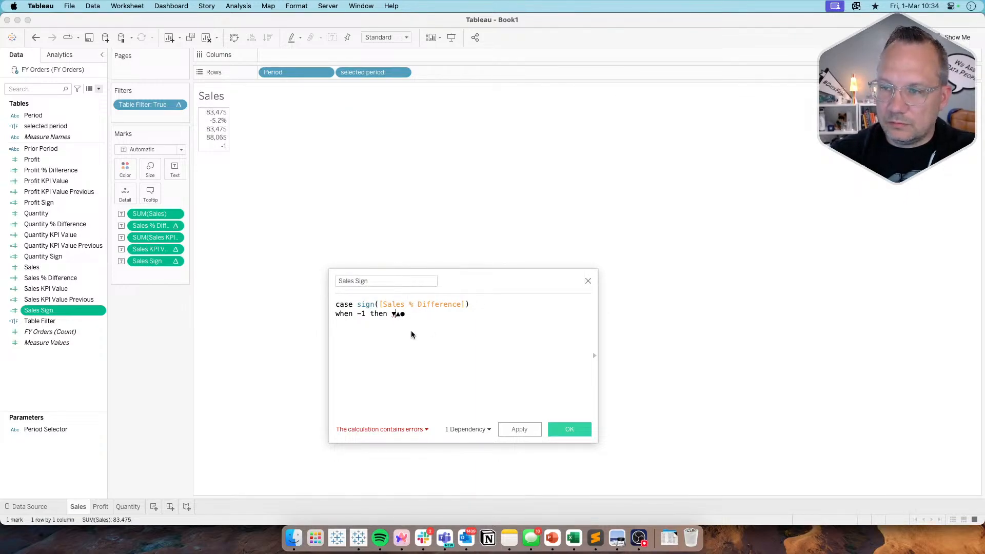
type("'")
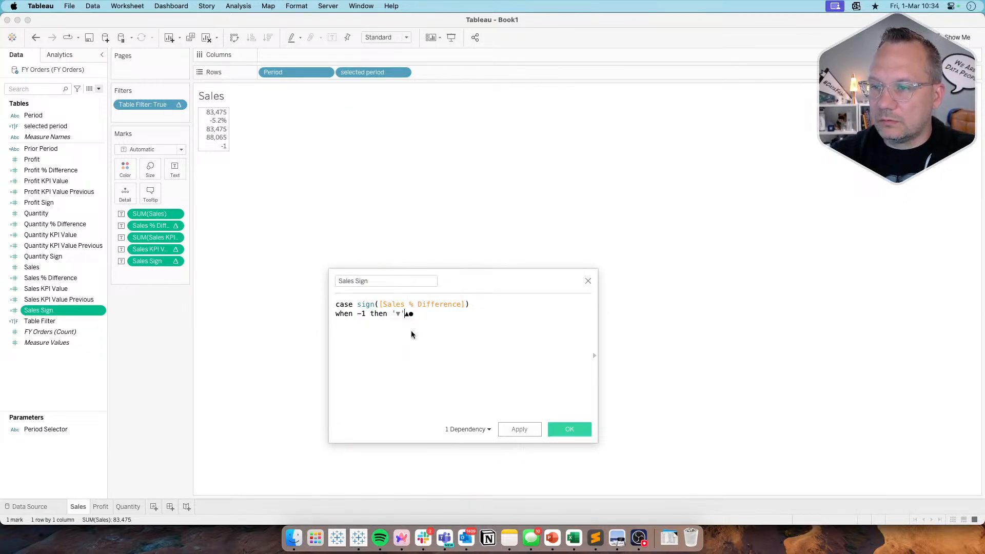
key("Return")
type("when ")
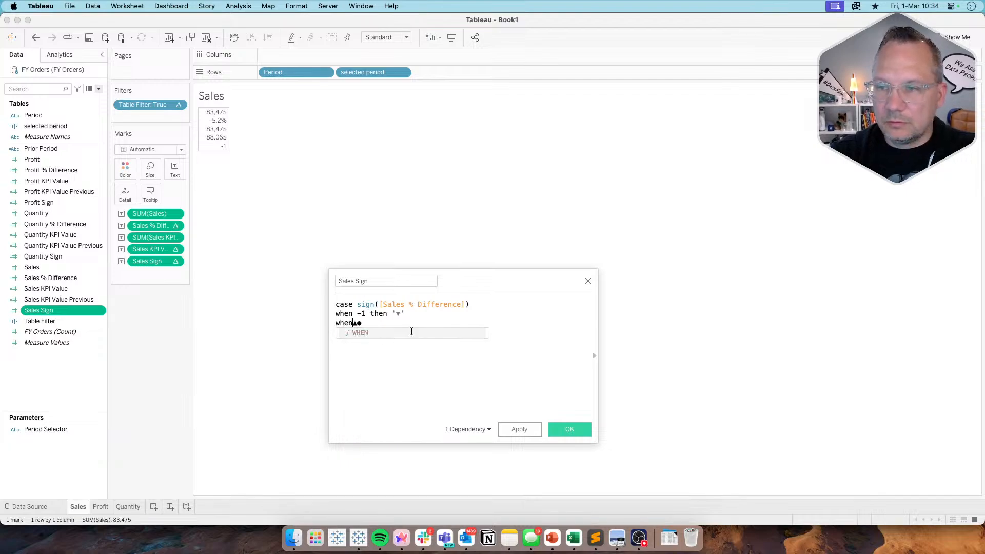
type("1 then ")
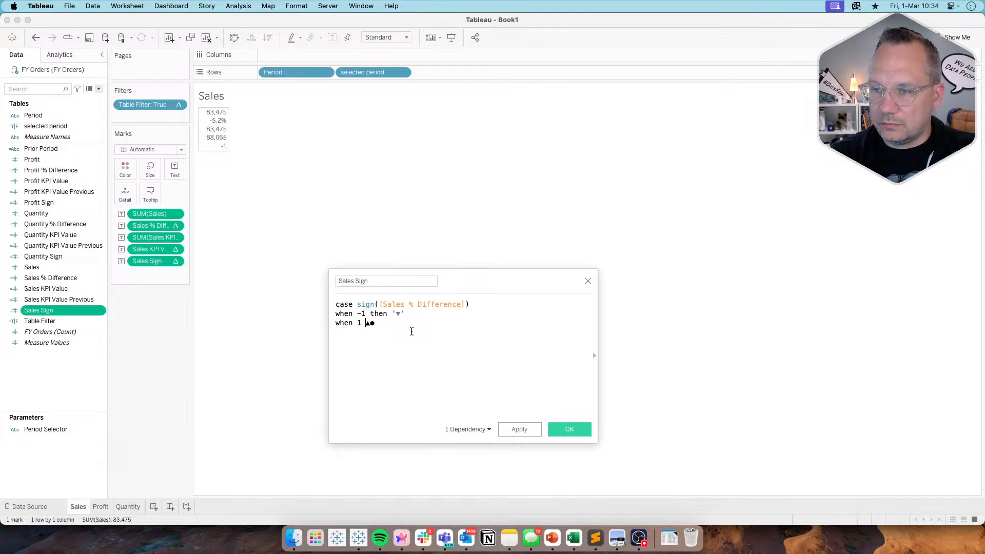
type("'")
key("Right")
type("'")
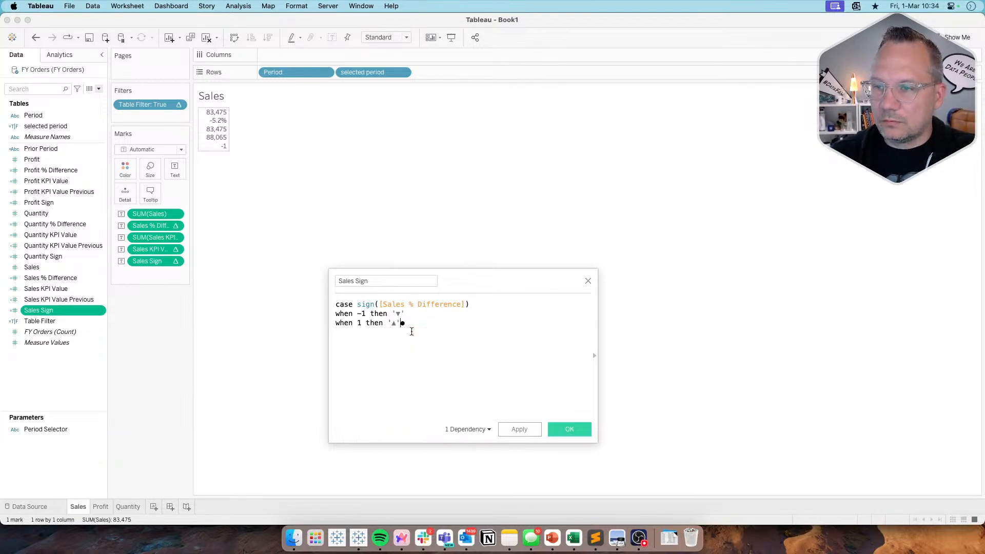
Complete the Sales Sign case statement with the lines "else '●'" and "END"
key("Return")
type("else")
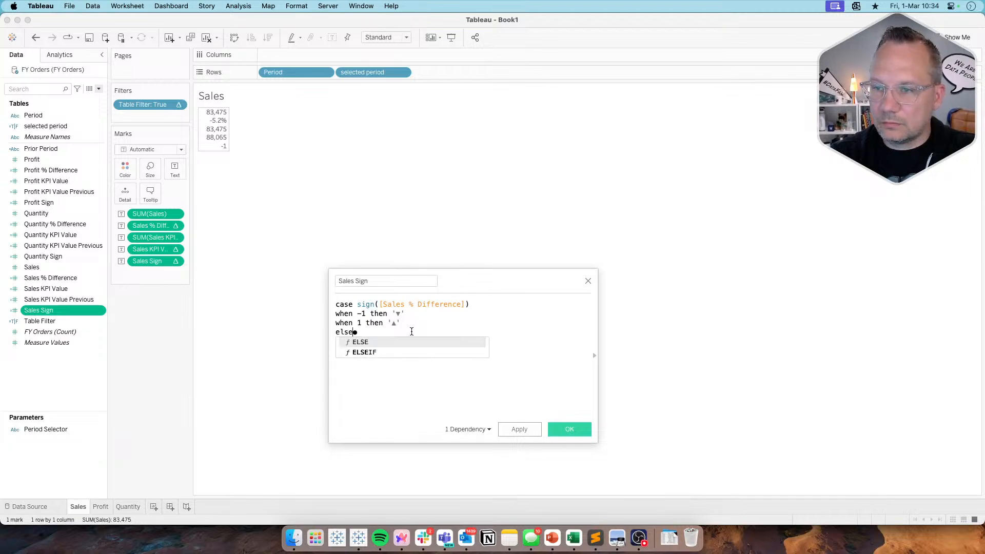
key("End")
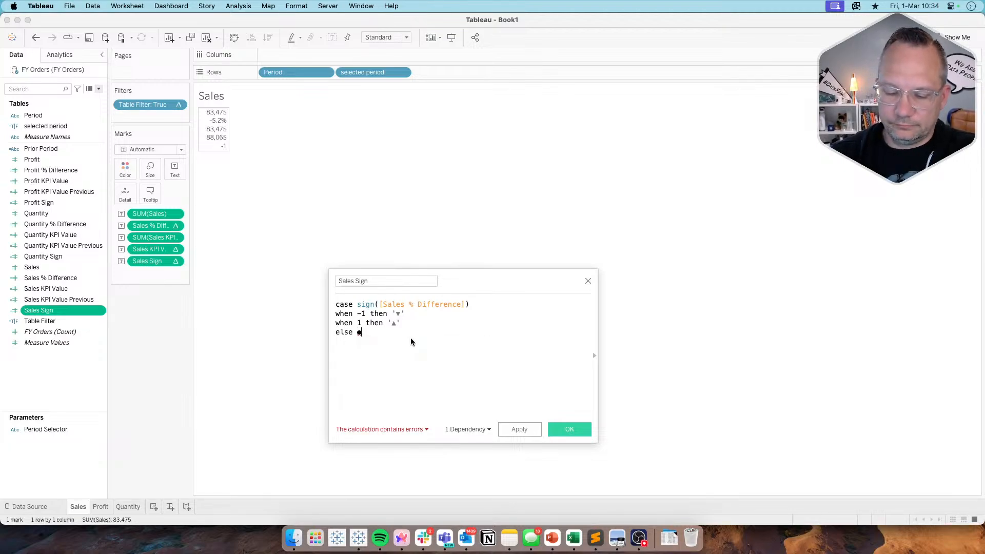
key("Return")
type("END")
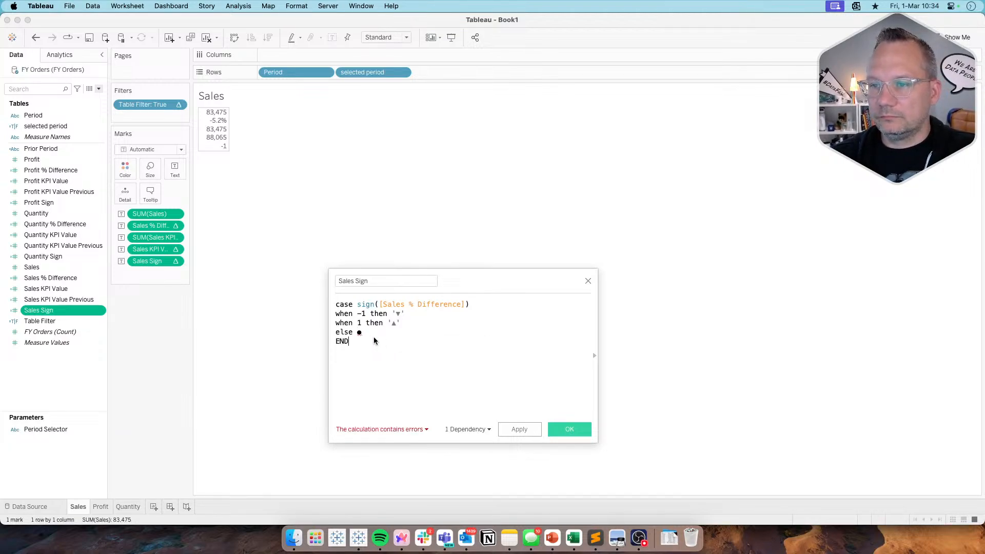
left_click(356, 335)
type("'")
key("Right")
type("'")
key("Right")
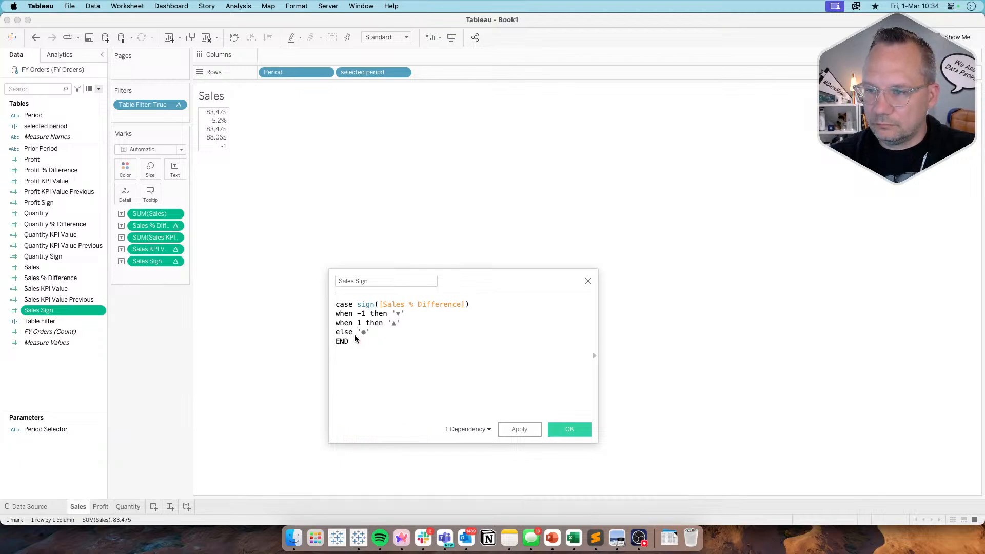
Select the case statement's lines from "when -1" through END, save the calculation, and replace the invalid Sales Sign pill with the updated field
left_click_drag(352, 342, 336, 314)
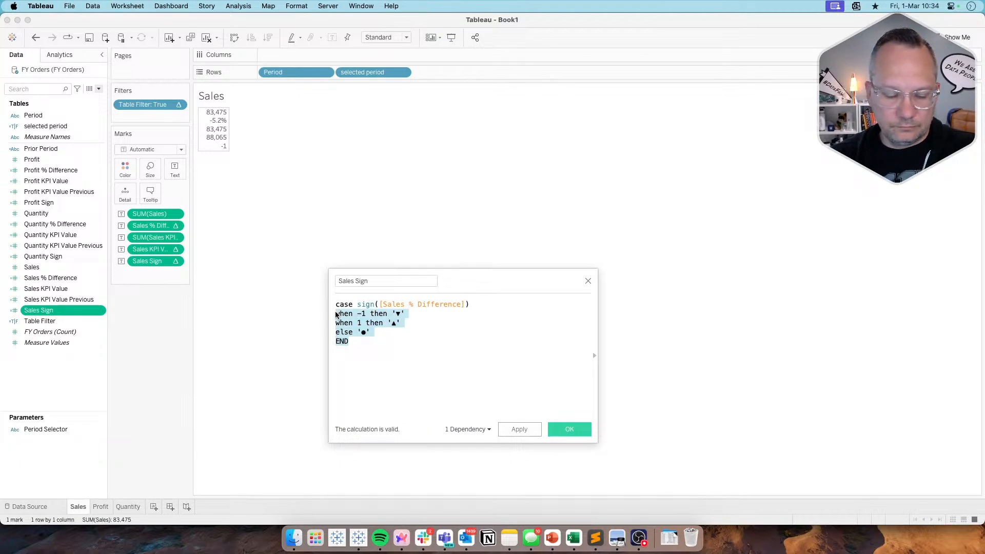
left_click(523, 353)
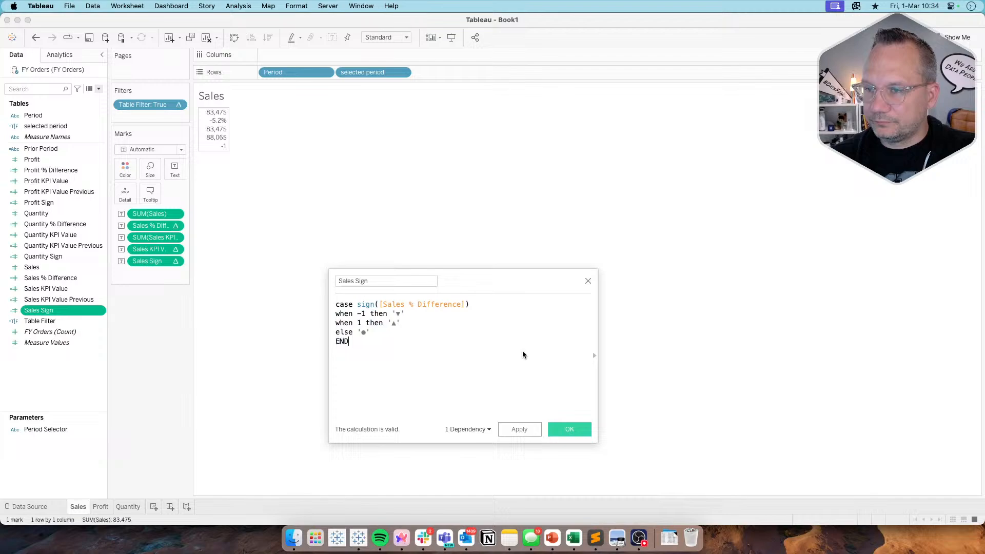
left_click(567, 429)
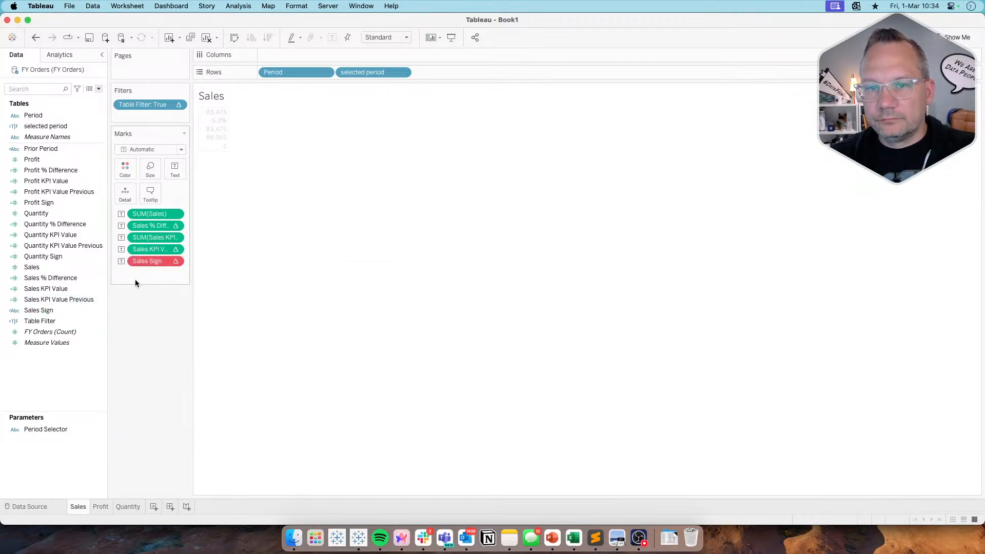
left_click_drag(62, 317, 156, 261)
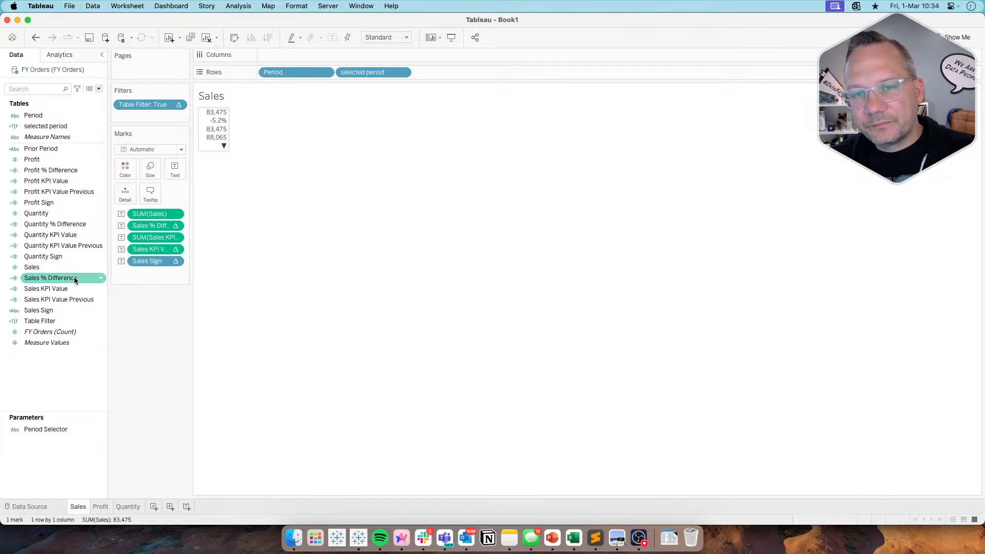
Open the Sales Sign calculation for editing and rename it "-Sales Sign"
right_click(64, 311)
left_click(86, 362)
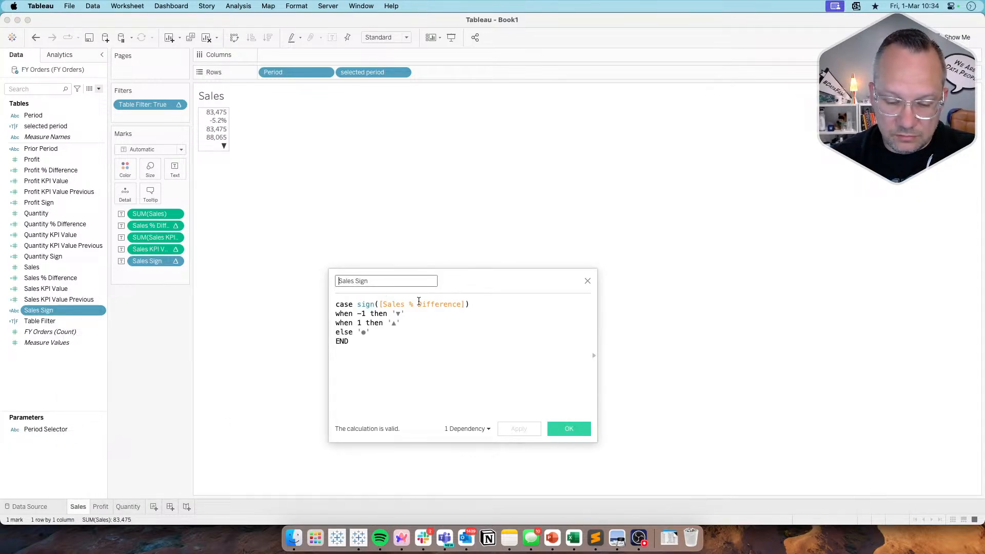
type("-")
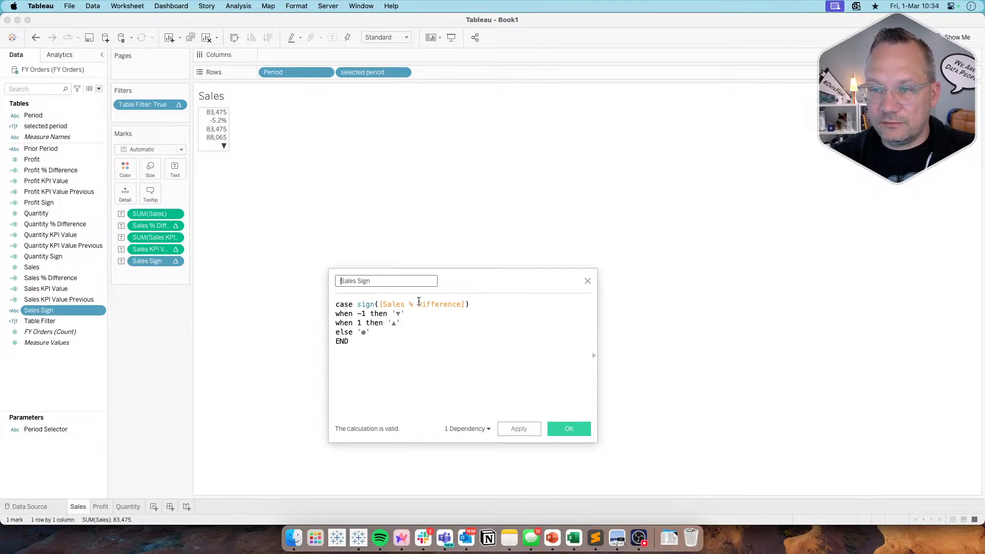
Comment out the "when 1" and "else" lines with // in the -Sales Sign calculation and save it
left_click(337, 323)
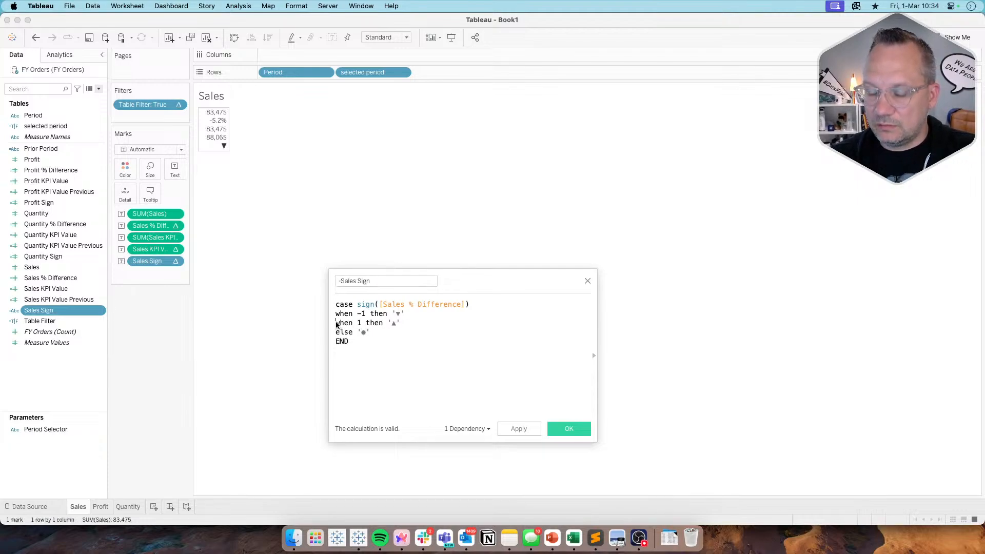
type("//")
key("Down")
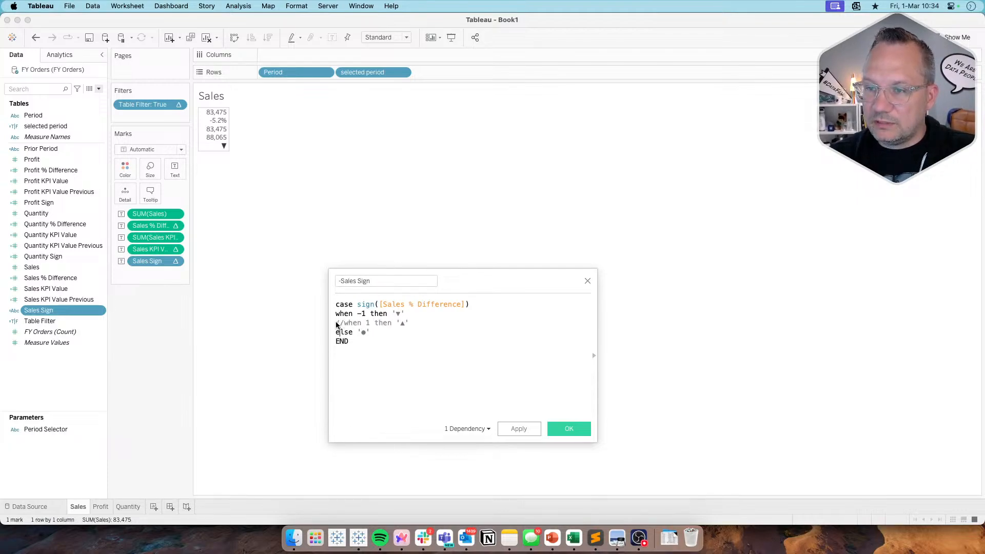
key("Left")
key("Left")
type("//")
key("Down")
key("Left")
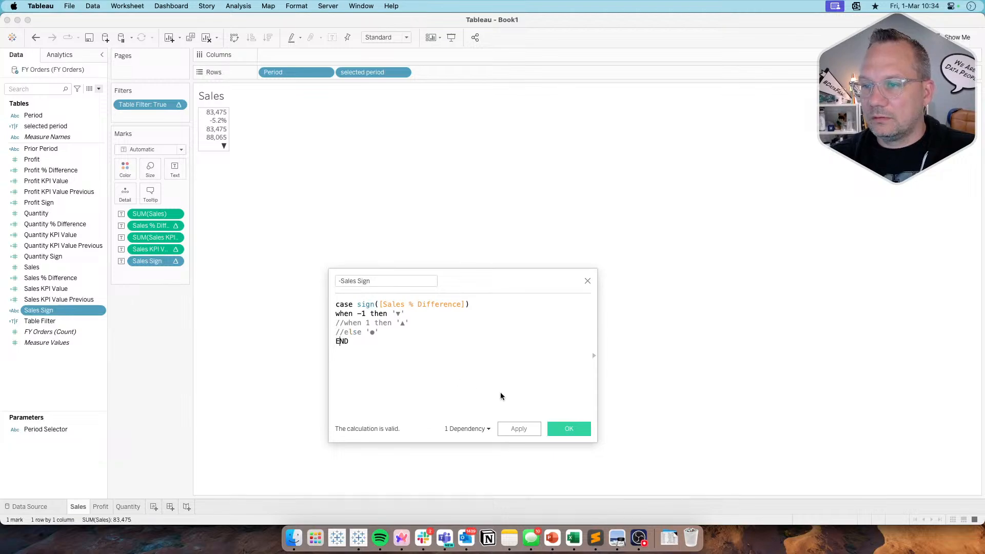
left_click(564, 428)
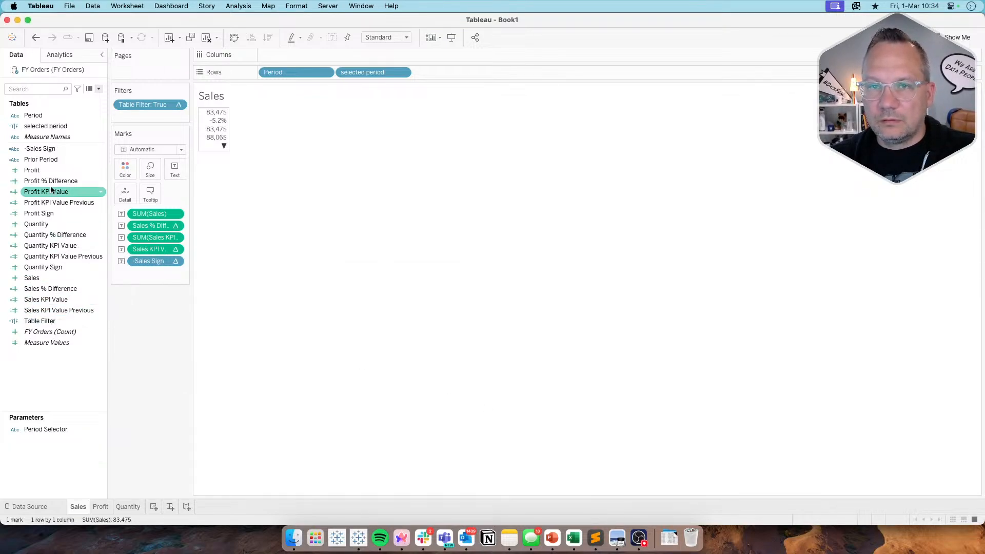
Duplicate the -Sales Sign field and replace the copy's leading minus so its name is "+Sales Sign (copy)"
right_click(45, 148)
left_click(69, 202)
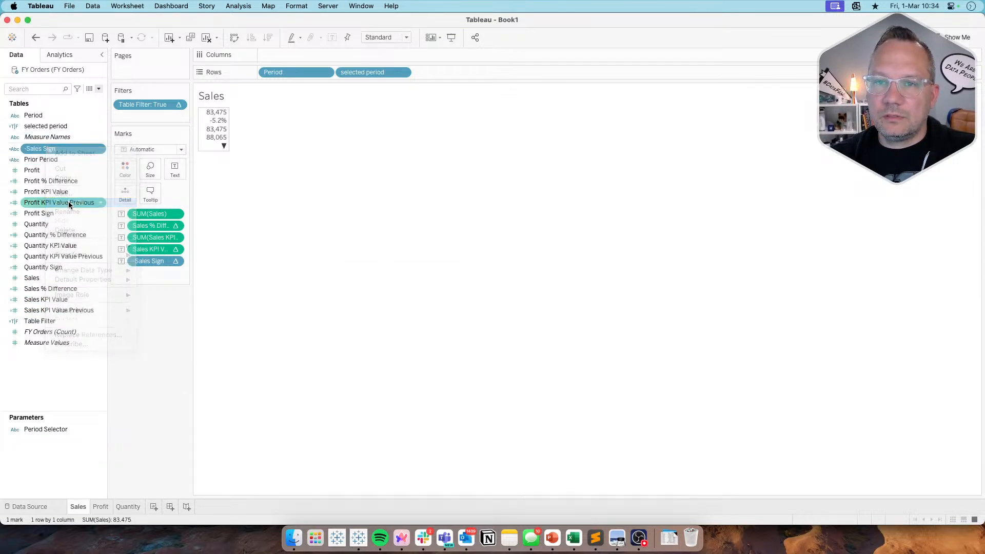
right_click(53, 160)
left_click(69, 210)
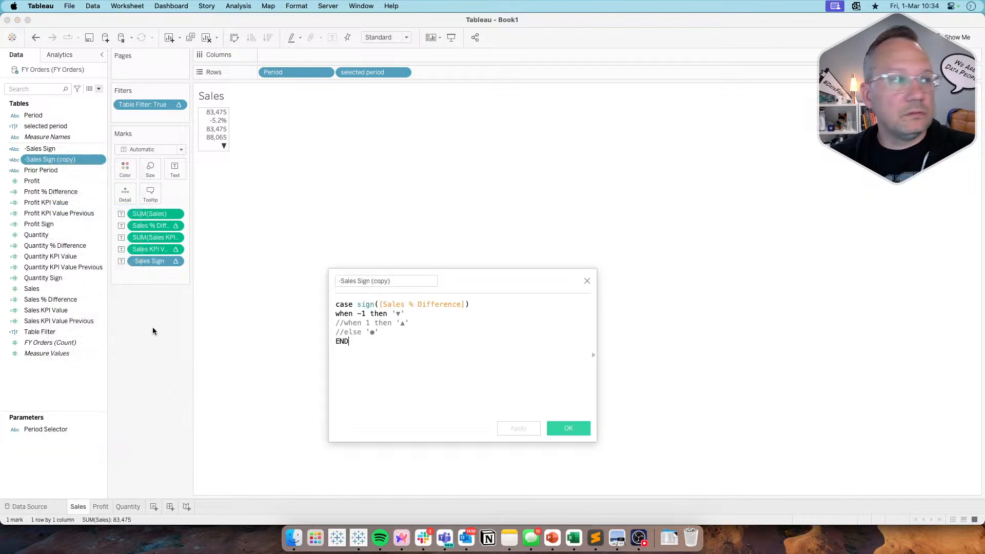
left_click(349, 283)
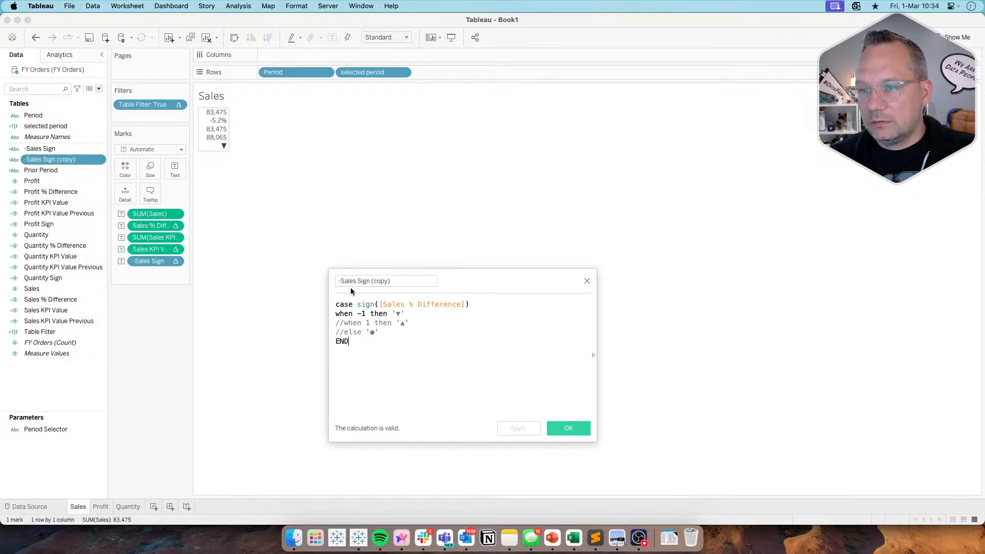
key("BackSpace")
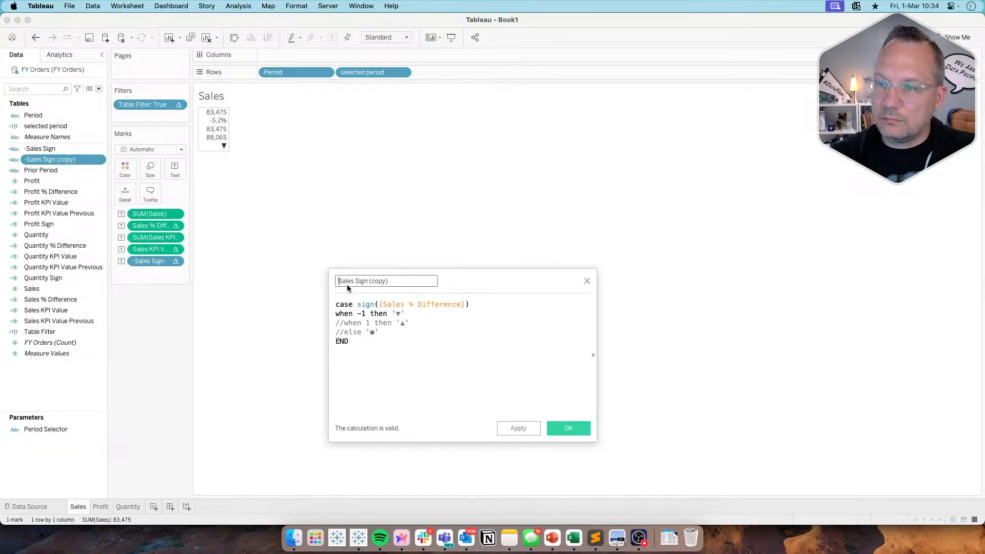
type("+")
Uncomment the "when 1" line, comment out the "when -1" line with //, and save the +Sales Sign (copy) calculation
left_click(343, 323)
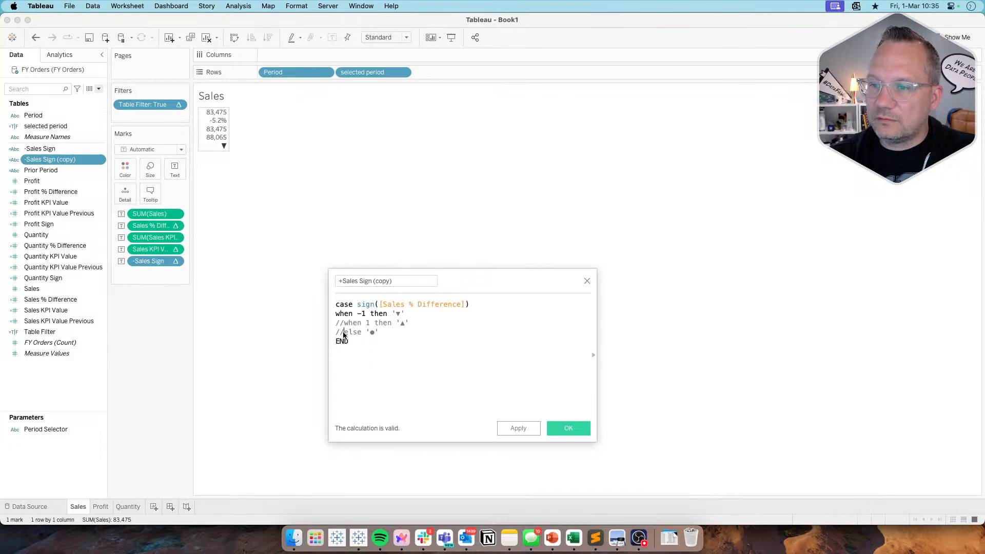
key("BackSpace")
key("BackSpace")
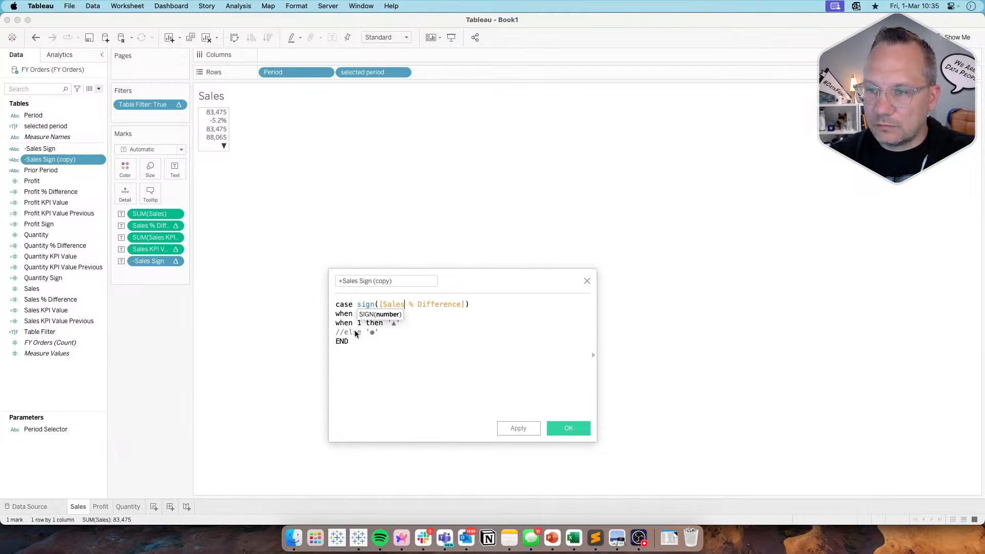
key("Down")
key("Left")
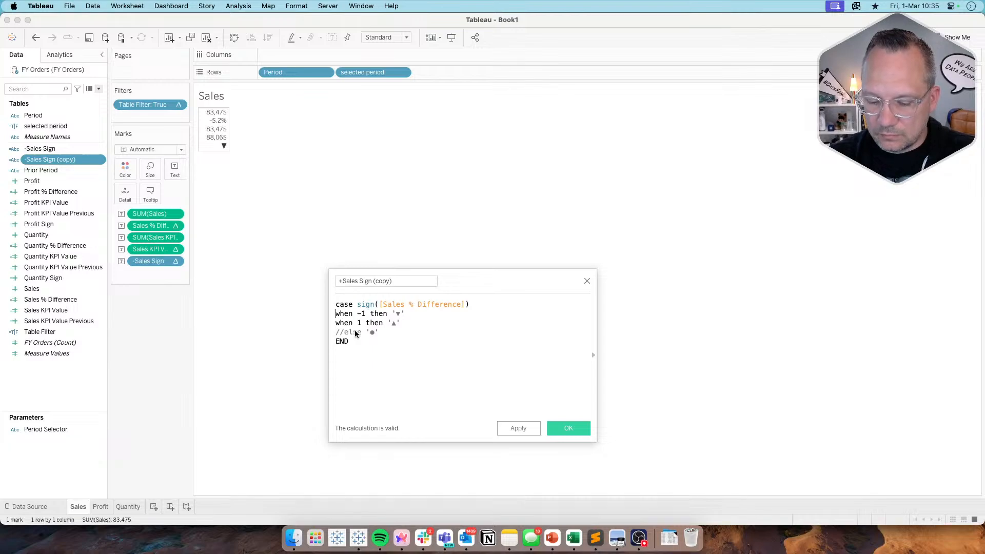
type("//")
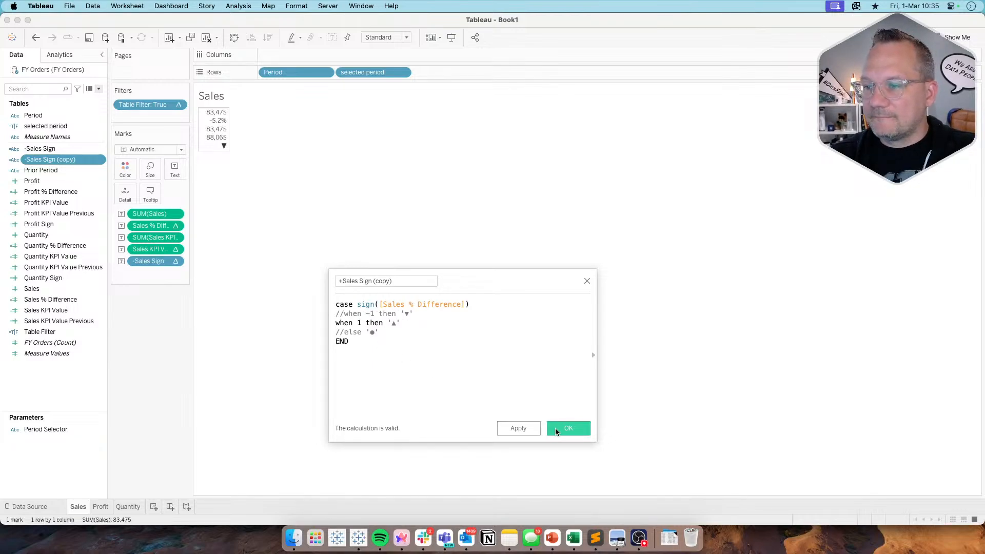
left_click(564, 429)
right_click(66, 161)
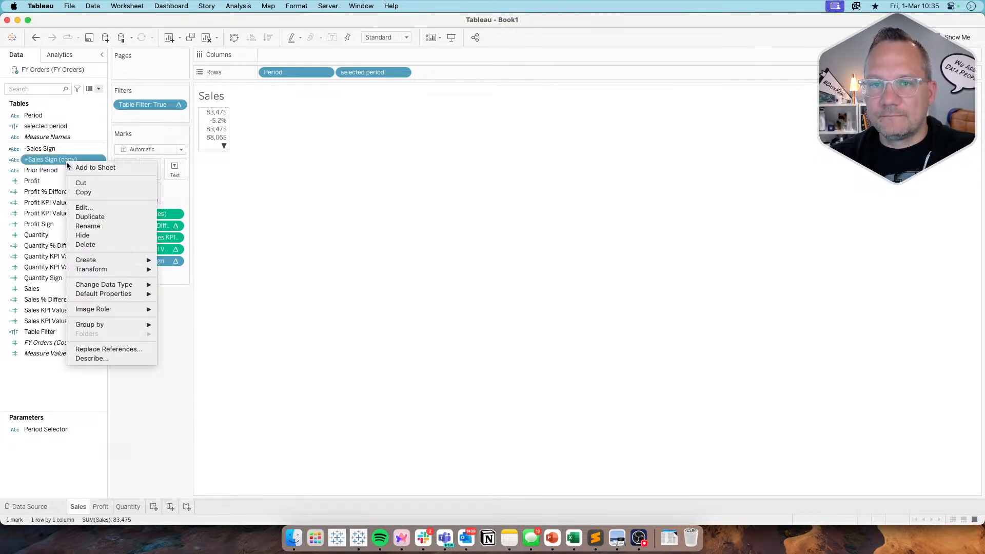
left_click(82, 207)
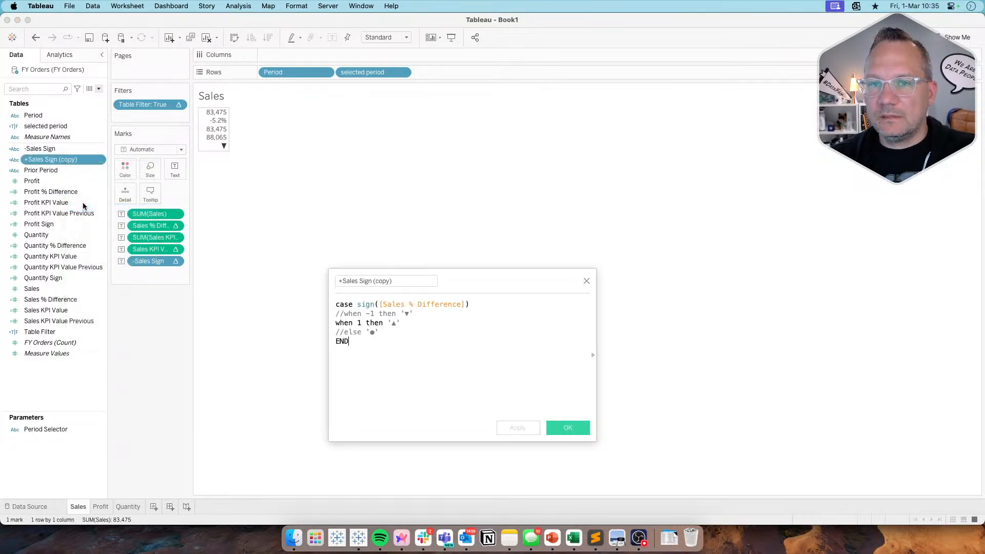
left_click(344, 280)
key("BackSpace")
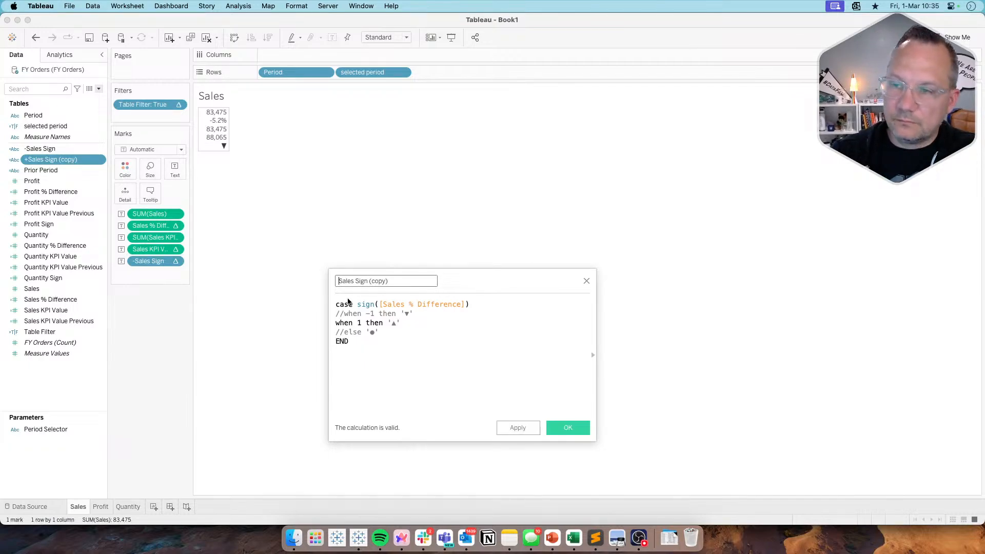
type("0")
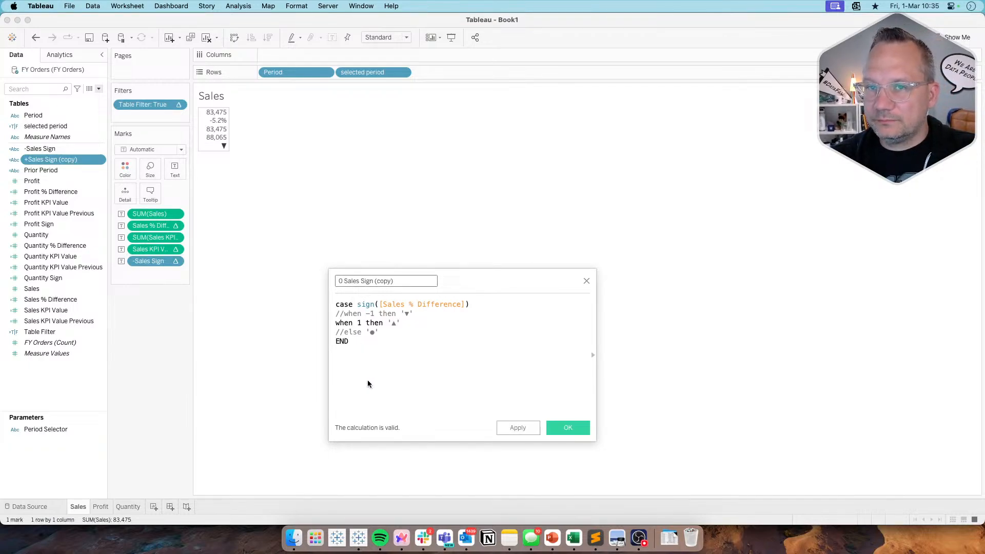
left_click(587, 282)
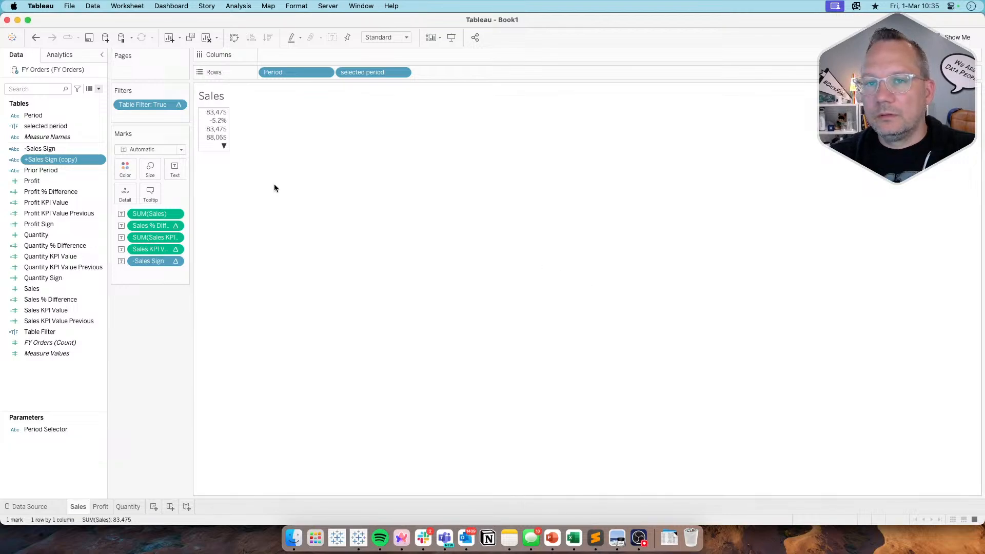
right_click(70, 162)
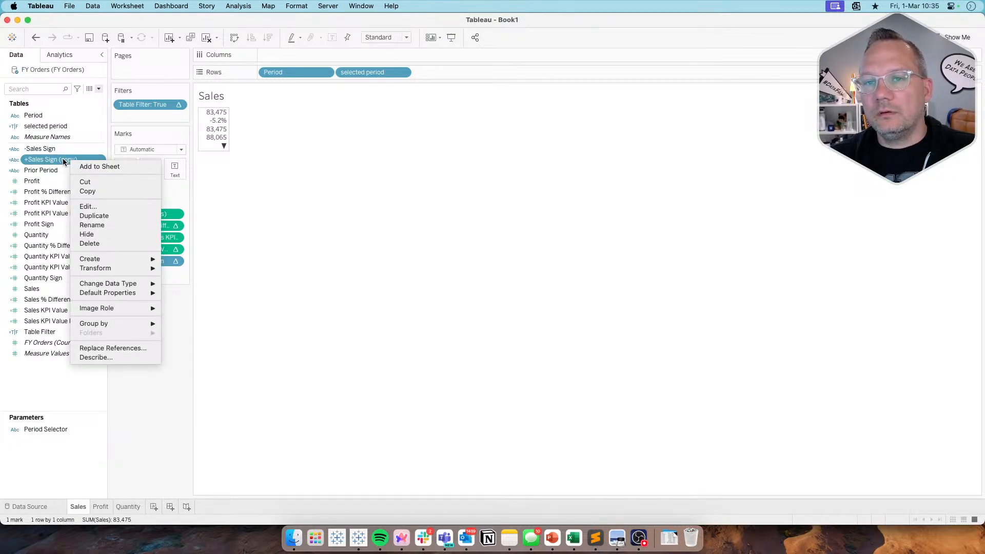
left_click(45, 341)
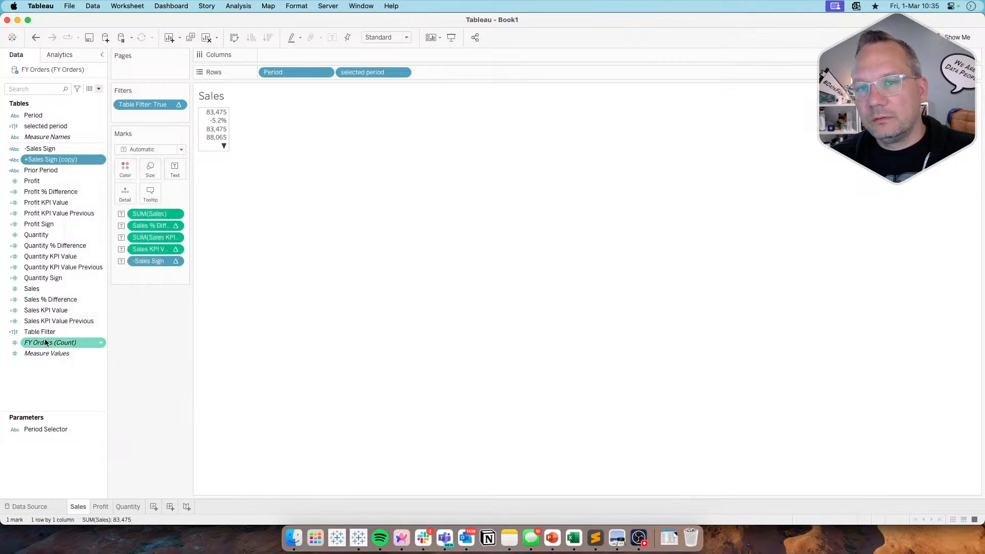
Duplicate the +Sales Sign (copy) field and rename the new copy "0 Sales Sign"
right_click(55, 163)
left_click(81, 215)
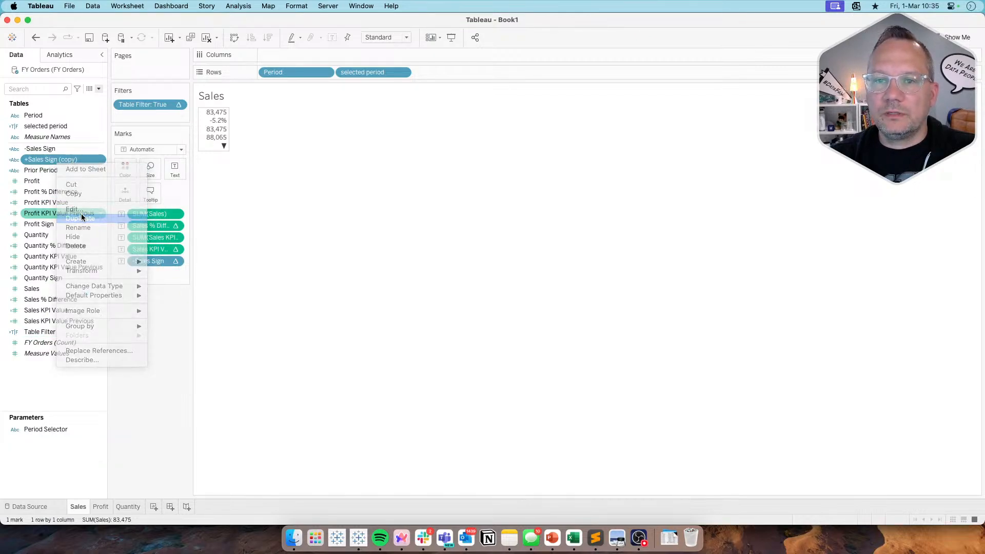
right_click(62, 173)
left_click(82, 221)
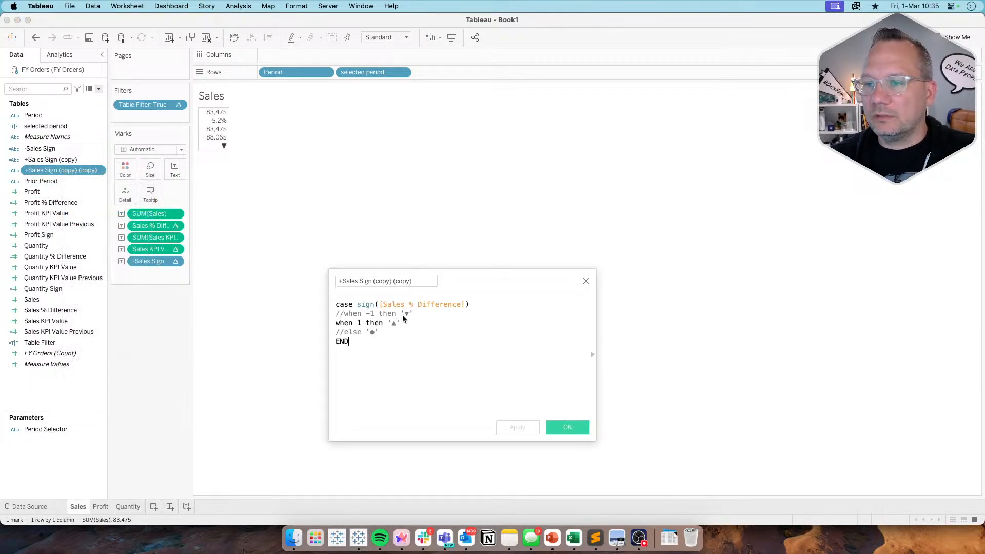
left_click(340, 281)
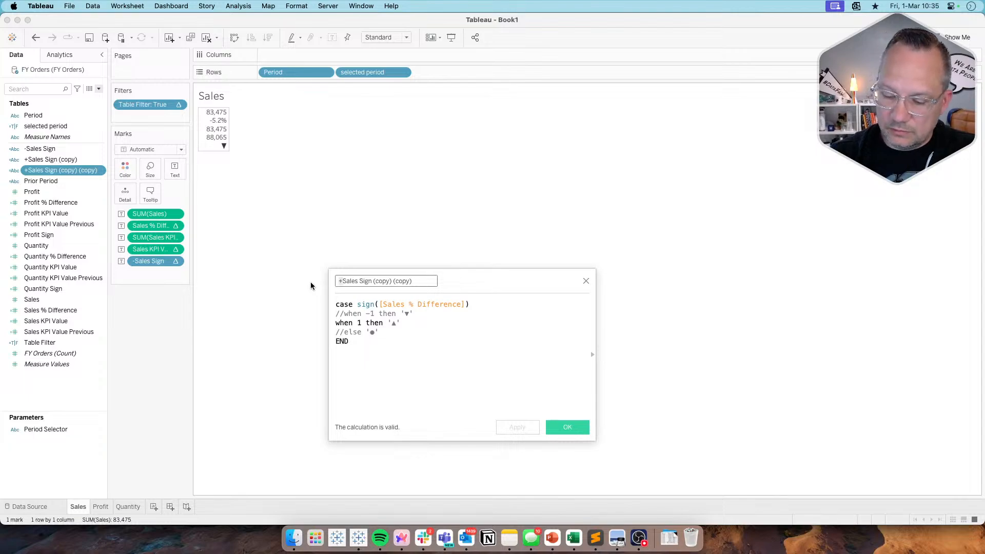
type("0")
left_click_drag(372, 281, 548, 281)
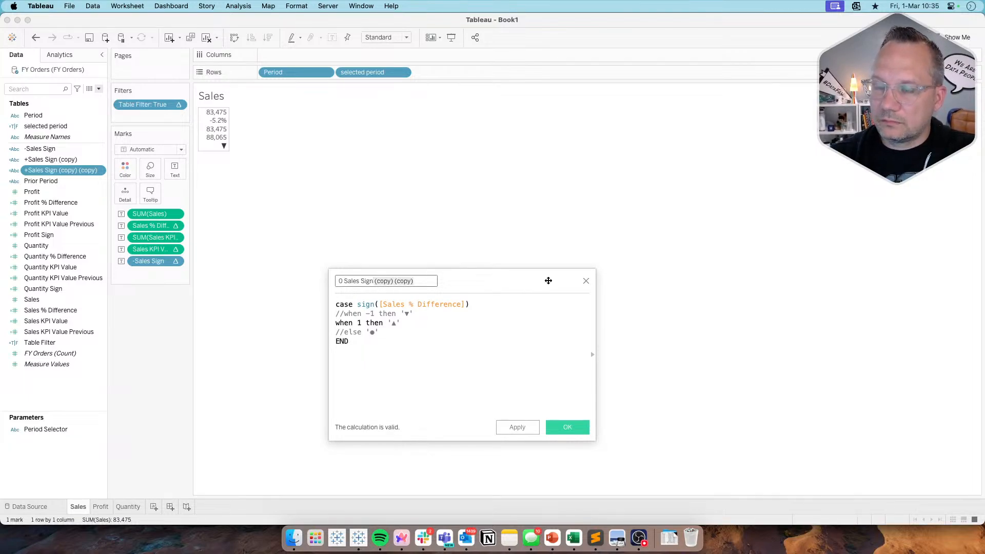
key("BackSpace")
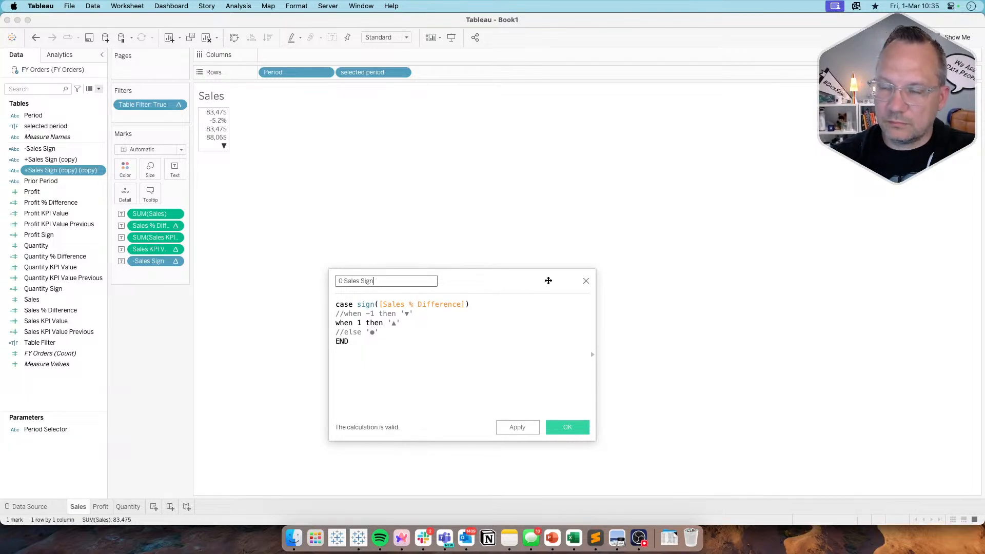
Uncomment all case lines in 0 Sales Sign and replace "else" with "when 0 then" before '●'
left_click(344, 324)
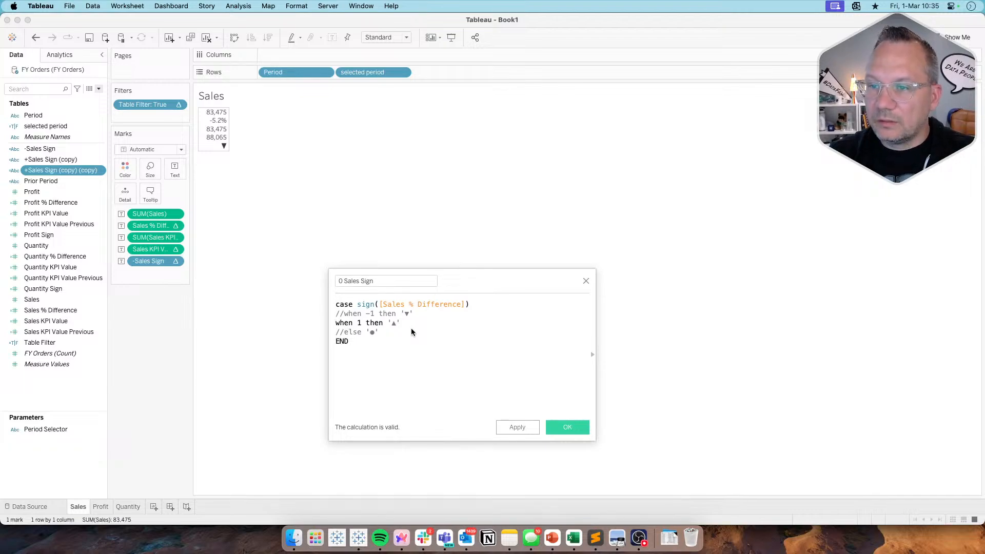
key("Up")
key("BackSpace")
key("BackSpace")
key("Delete")
key("Delete")
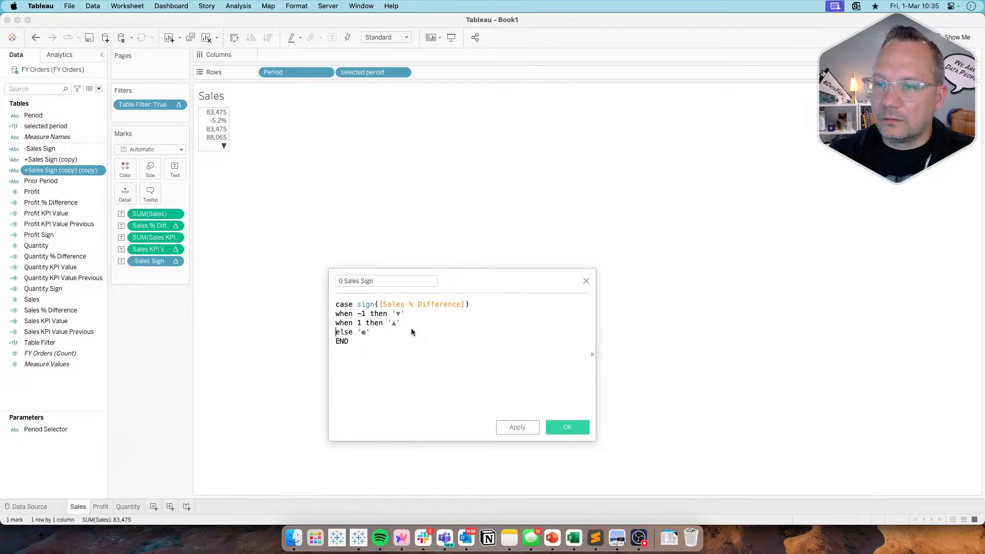
key("Delete")
key("Delete")
key("Delete")
key("Delete")
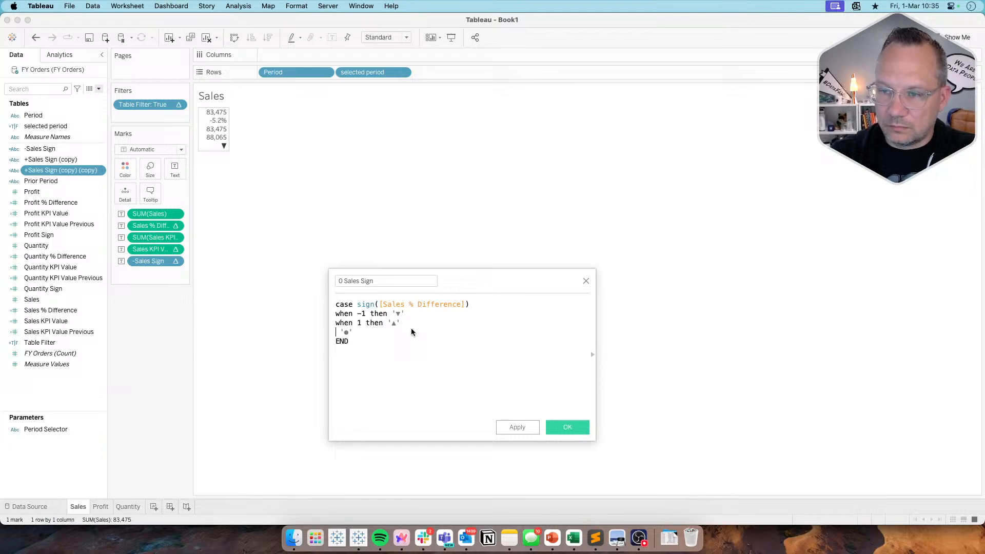
type("when 0")
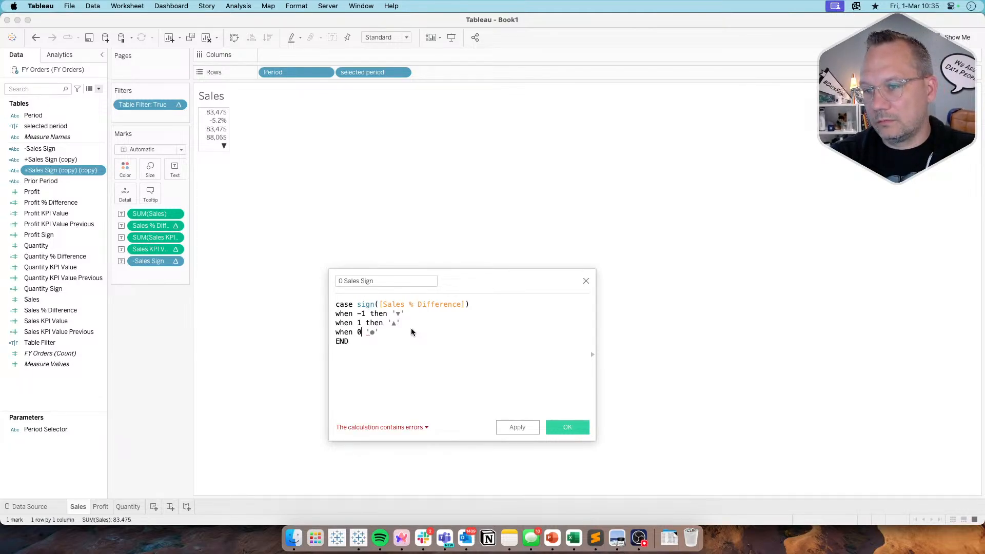
type(" then ")
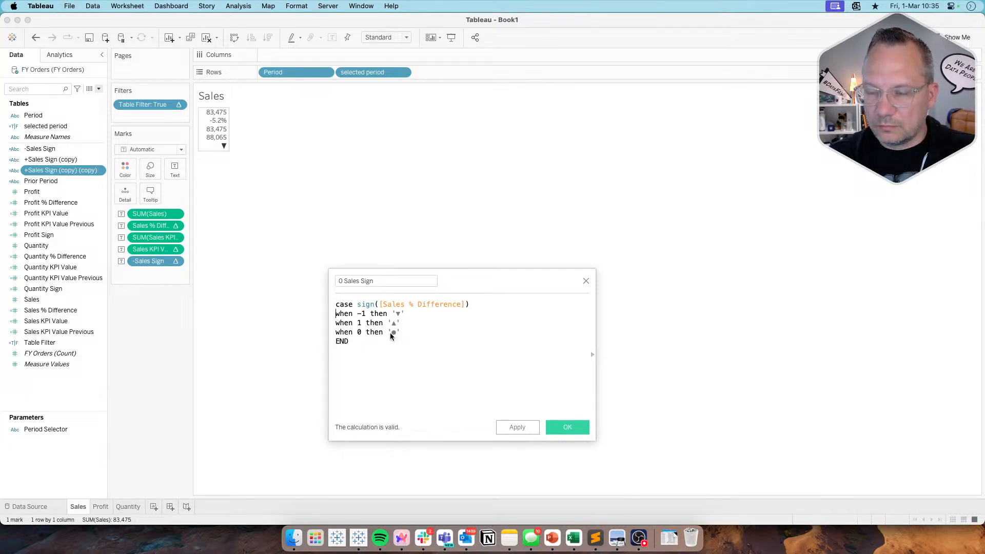
Comment out the "when -1" and "when 1" lines with // in 0 Sales Sign and save the calculation
type("//")
key("Left")
key("Left")
key("Down")
type("//")
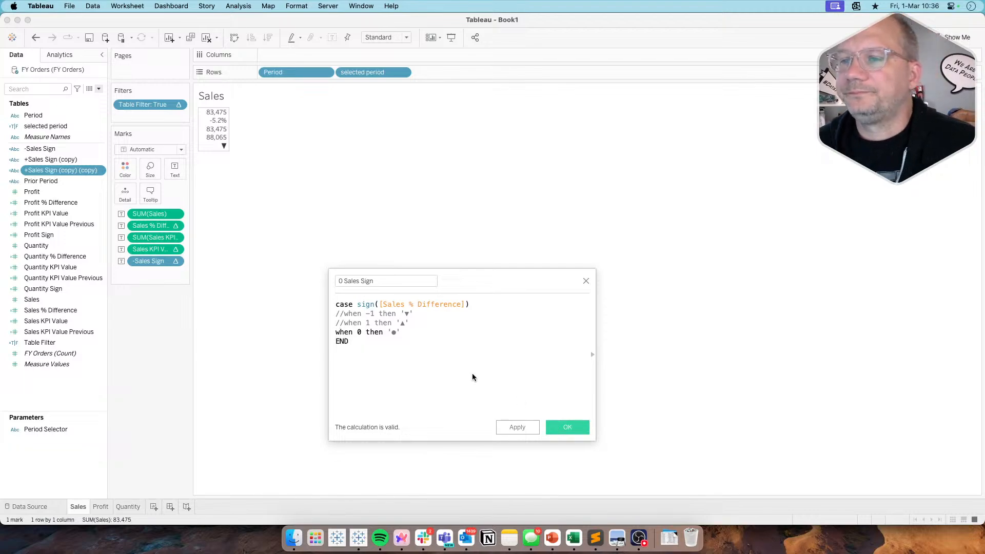
left_click(578, 429)
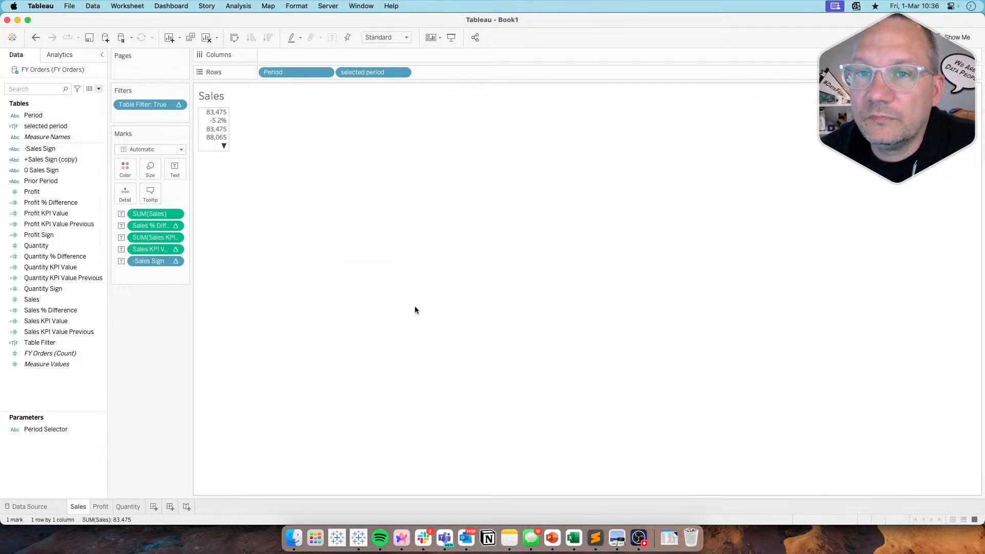
Rename the +Sales Sign (copy) calculated field as "+Sales Sign" and save it
right_click(68, 162)
left_click(85, 206)
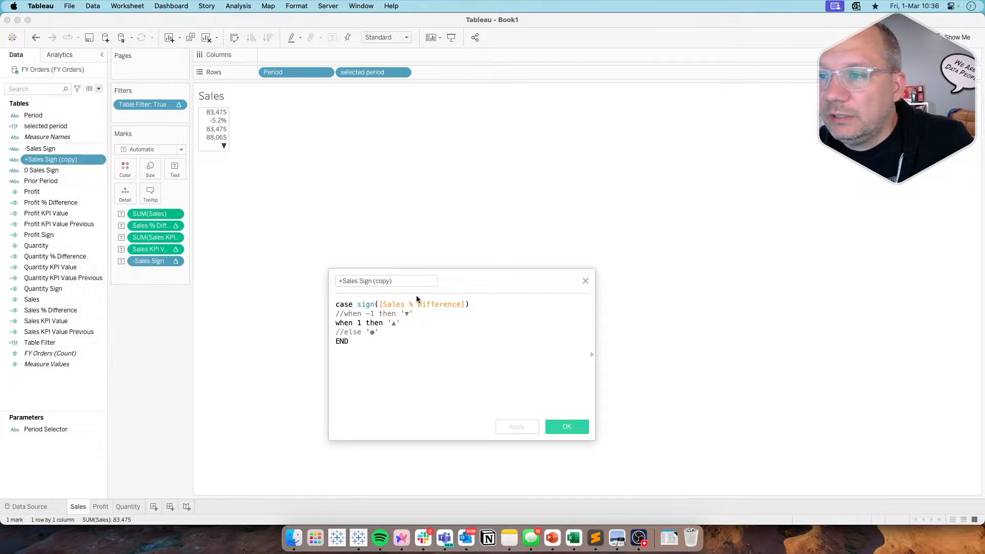
key("BackSpace")
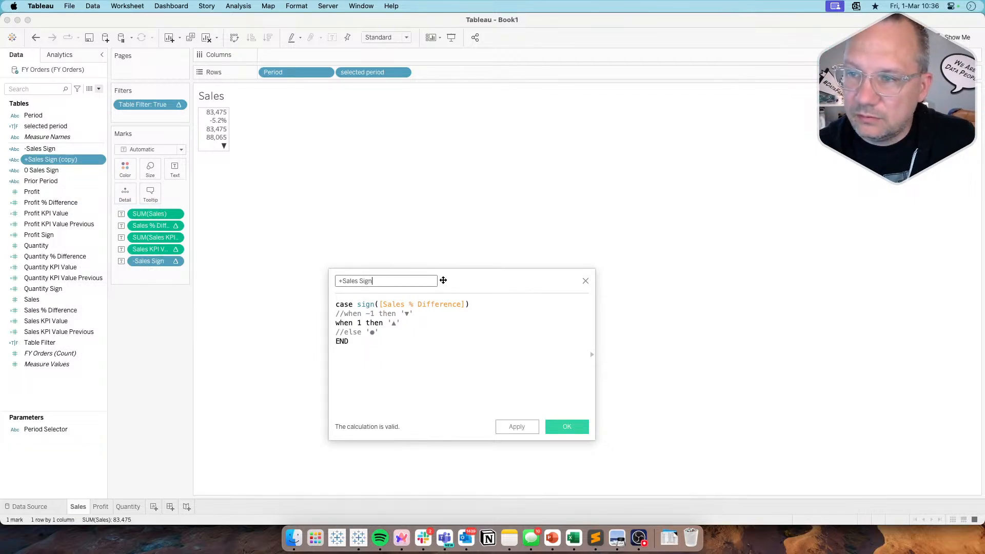
left_click(566, 428)
Add the -Sales Sign, +Sales Sign and 0 Sales Sign fields together to the Sales sheet's text marks
left_click(51, 149)
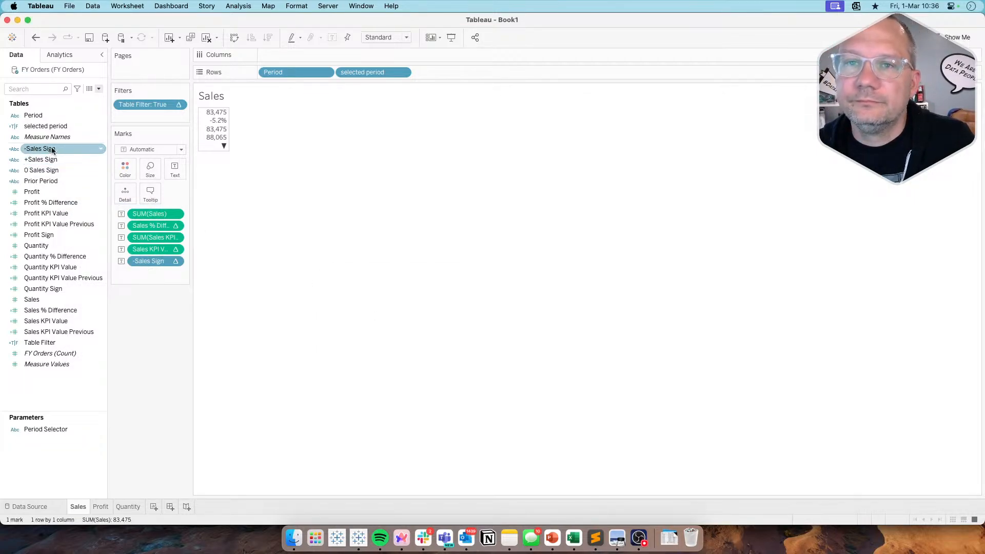
left_click(49, 172, "shift")
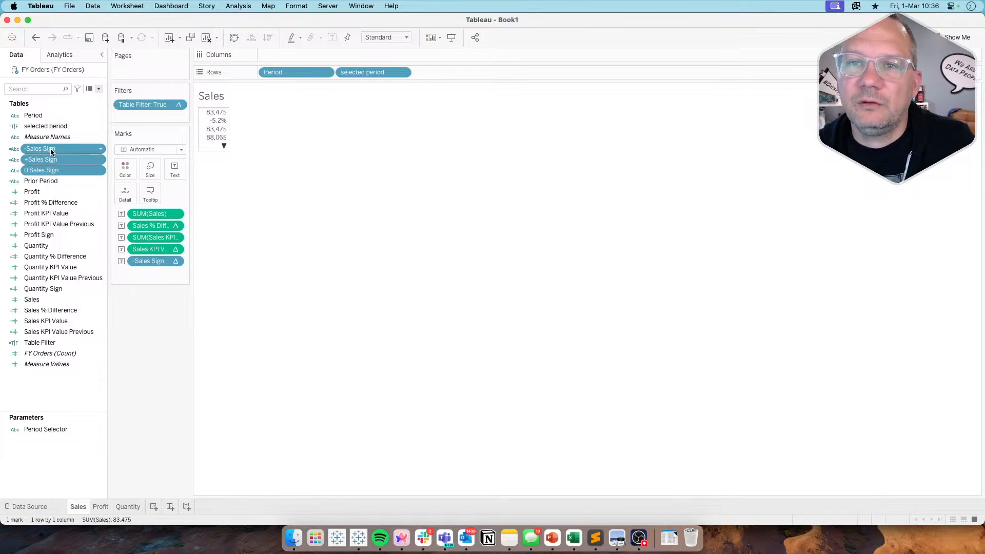
left_click_drag(51, 153, 176, 171)
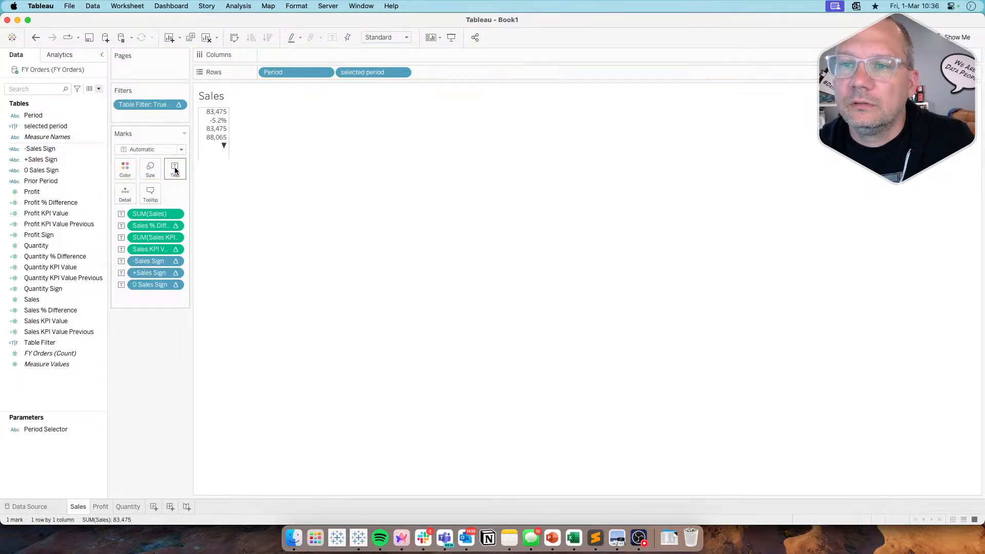
mouse_move(223, 167)
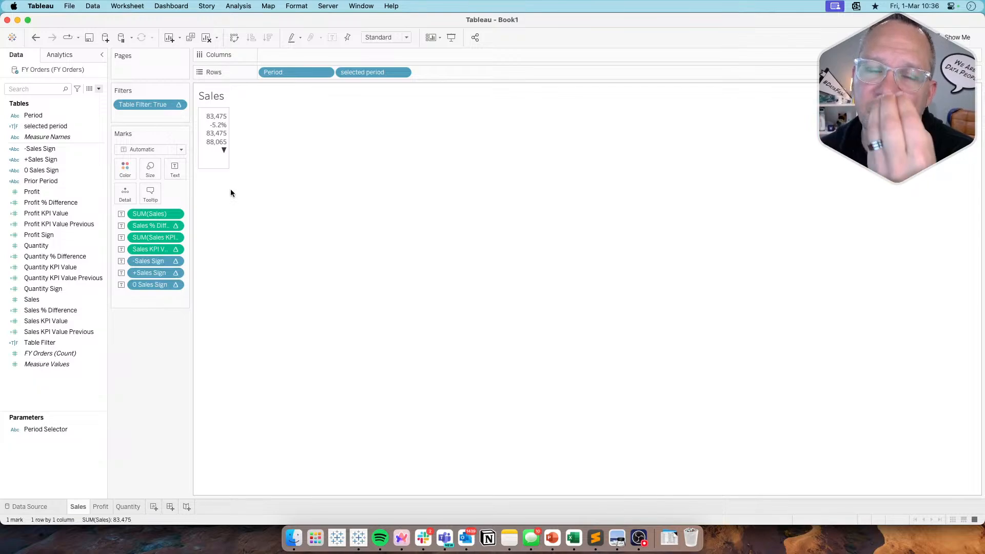
left_click(177, 169)
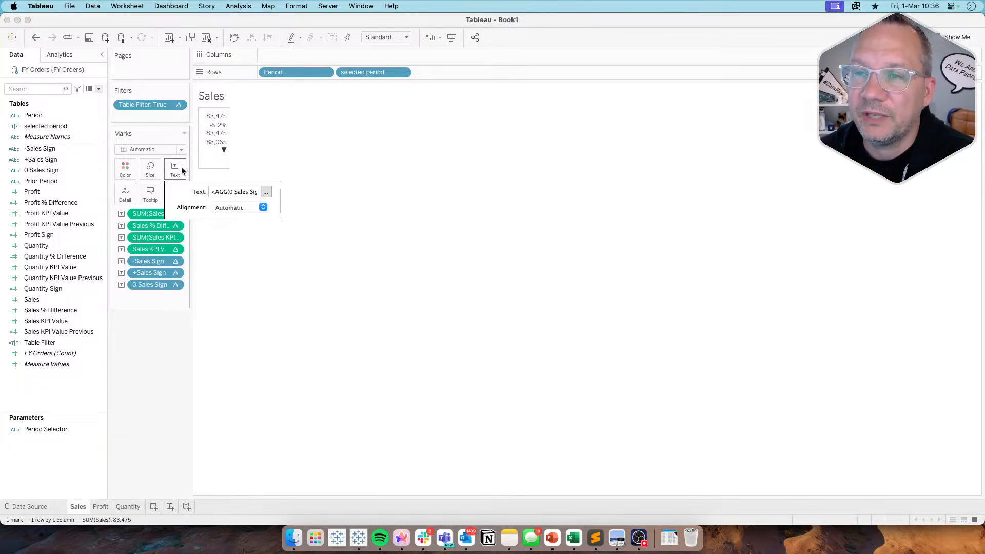
left_click(265, 193)
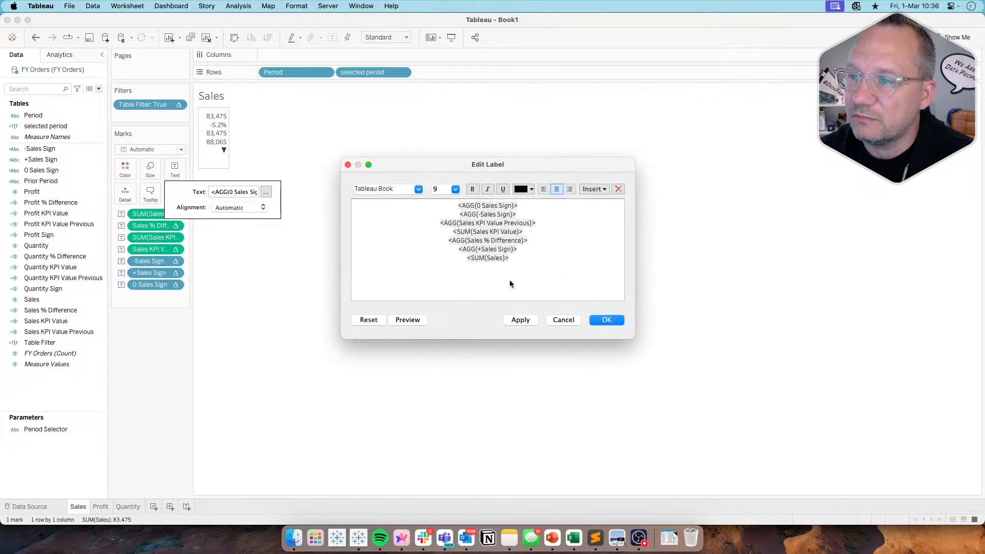
left_click_drag(519, 266, 409, 175)
key("BackSpace")
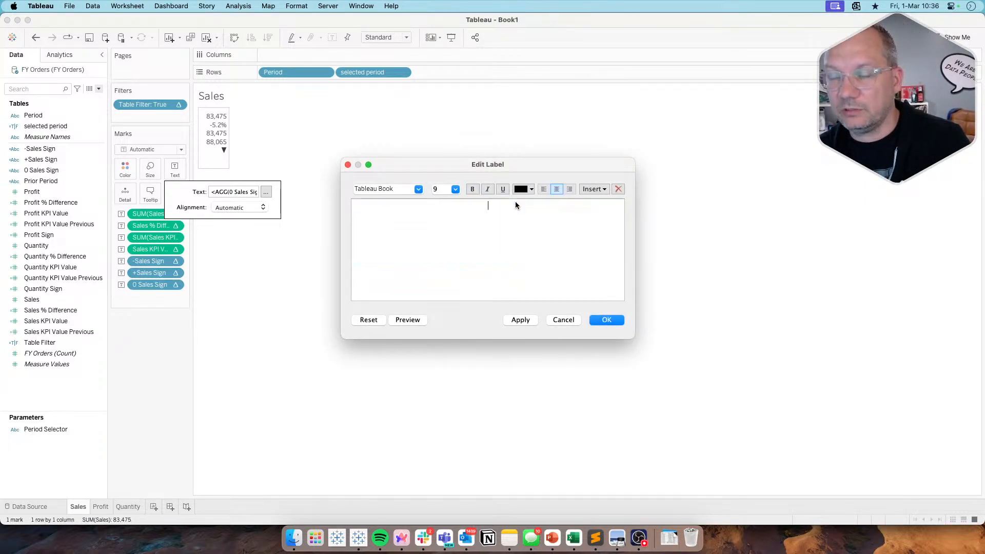
key("super+Tab")
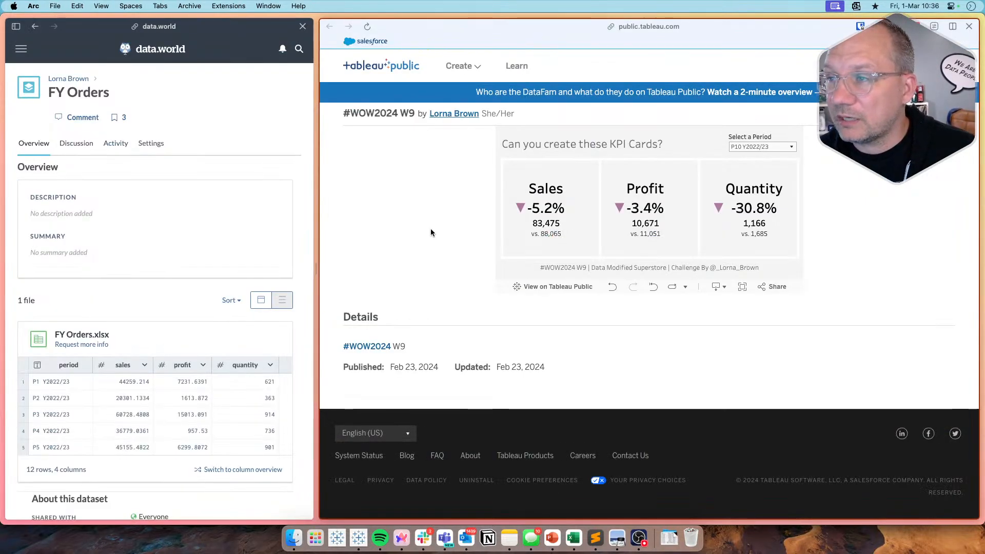
key("super+Tab")
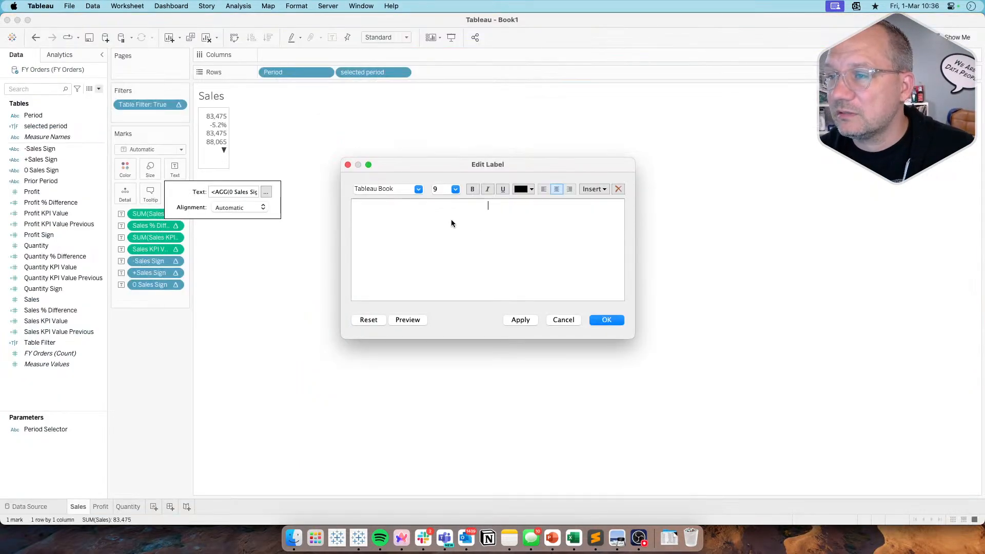
left_click(559, 318)
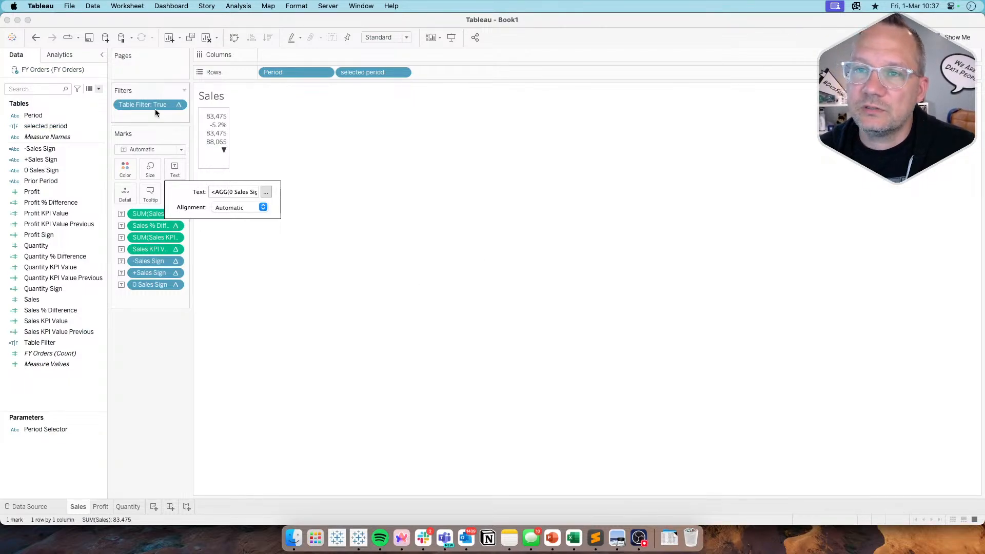
Add Measure Names to the text marks and replace the whole label text with the Measure Names field
left_click_drag(51, 136, 172, 171)
left_click(174, 170)
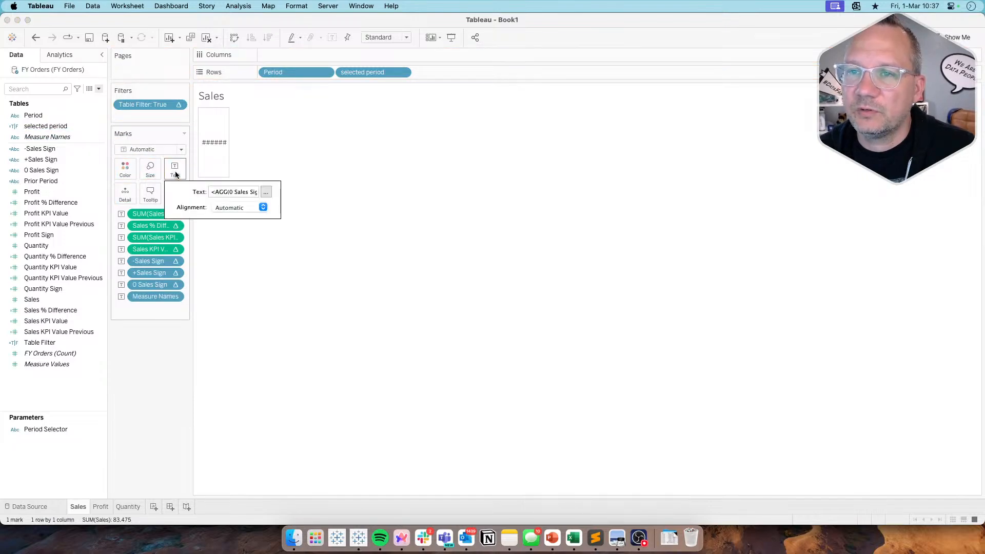
left_click(266, 192)
left_click_drag(524, 285, 411, 190)
key("BackSpace")
left_click(593, 189)
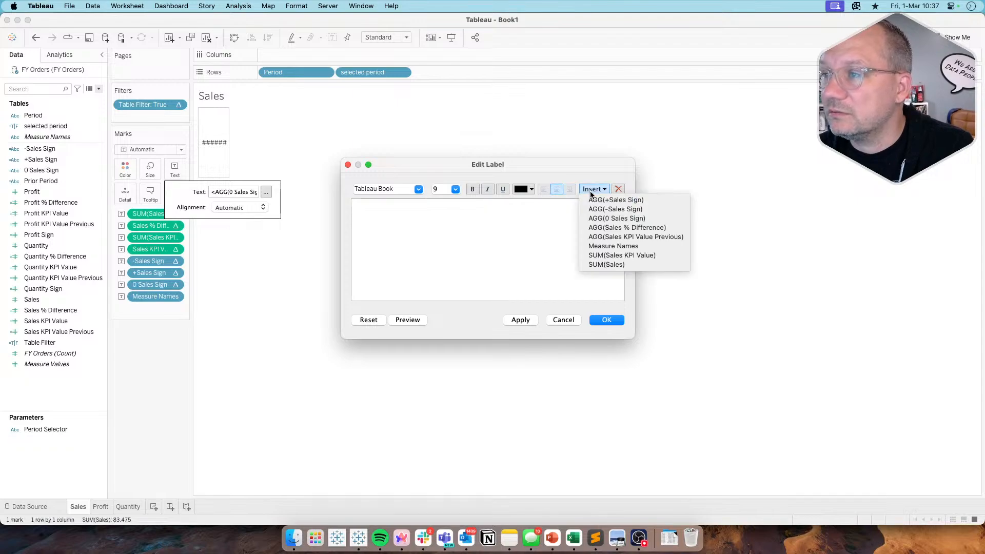
left_click(620, 247)
Format the <Measure Names> label line as bold at size 14, comparing it with the reference KPI cards
double_click(488, 205)
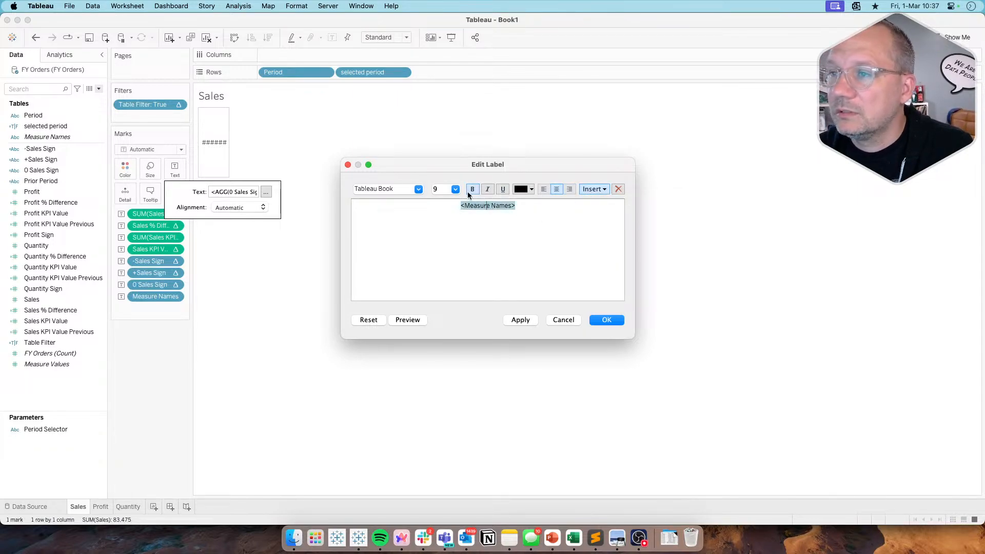
left_click(455, 189)
left_click(450, 230)
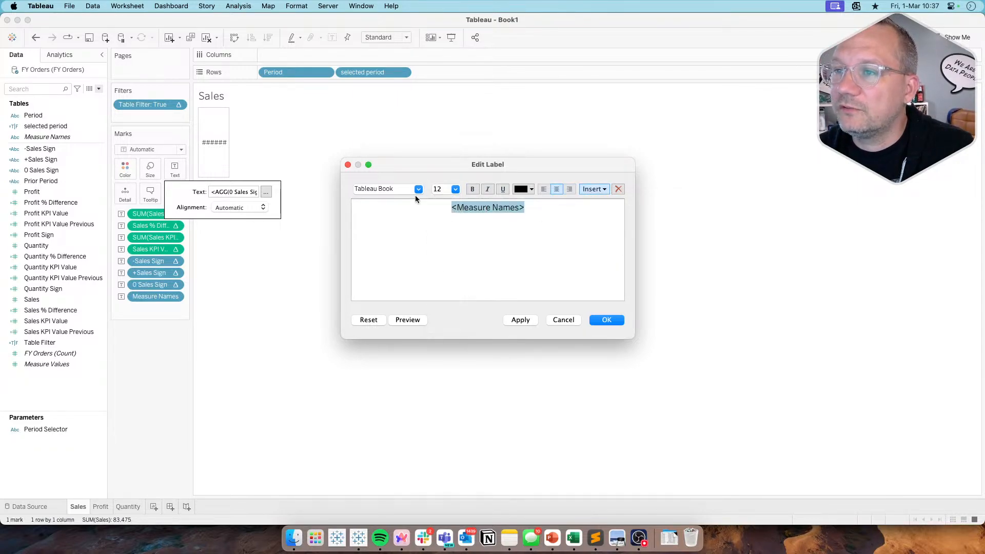
left_click(472, 189)
key("super+Tab")
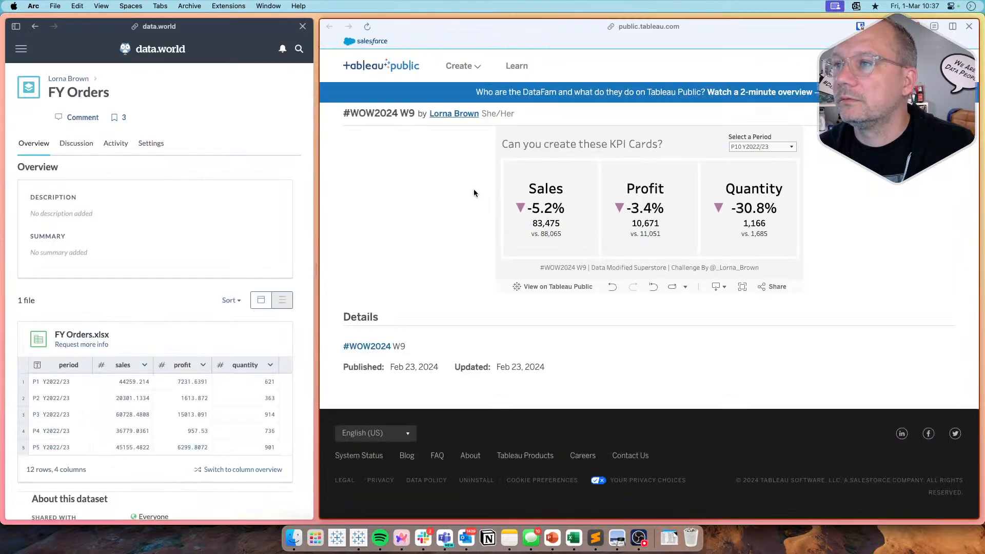
key("super+Tab")
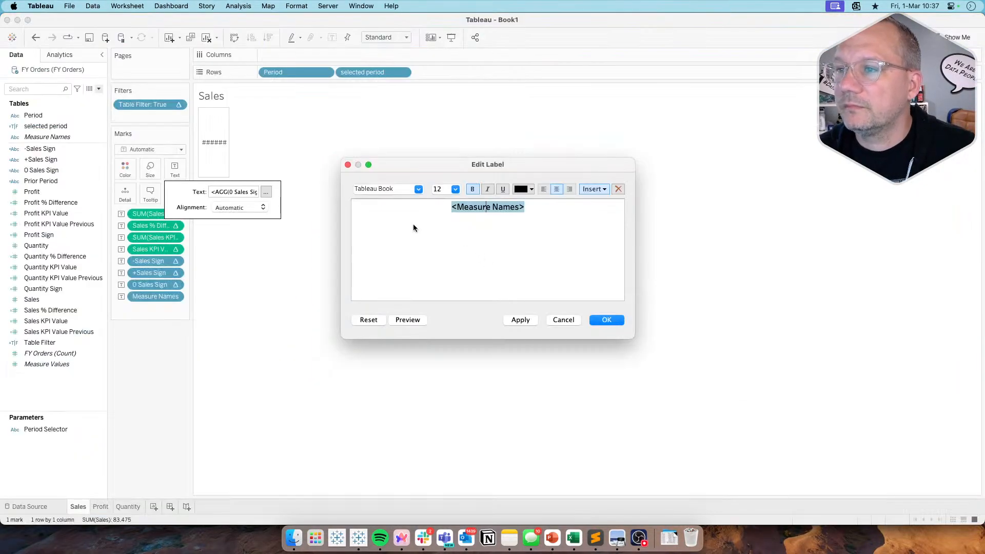
left_click(455, 189)
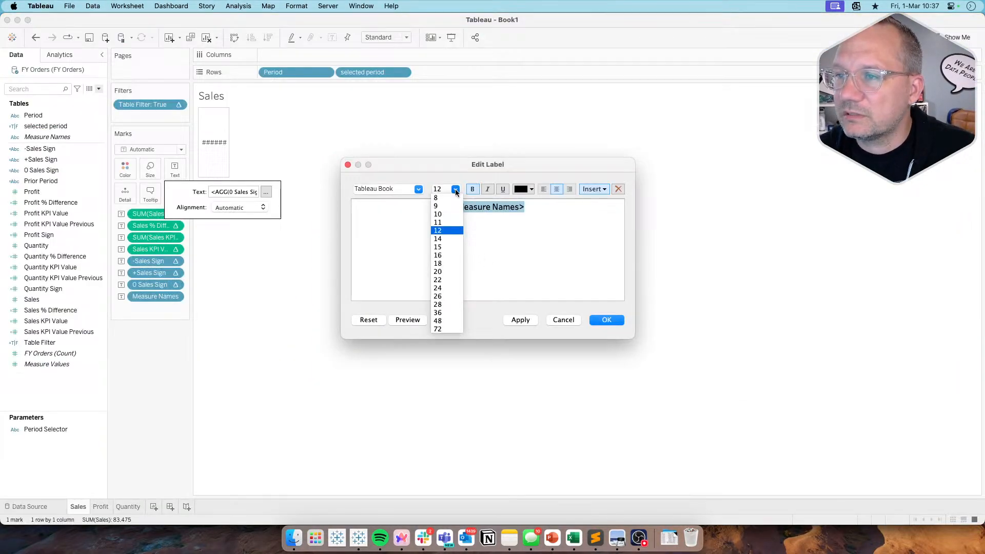
left_click(450, 238)
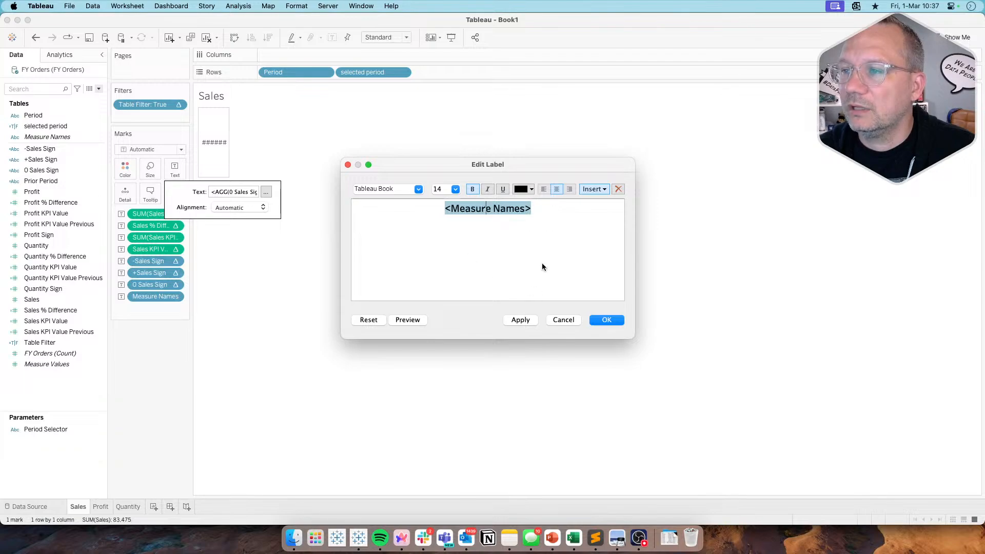
Insert the +Sales Sign, -Sales Sign and 0 Sales Sign fields side by side on a new label line below Measure Names
left_click(540, 207)
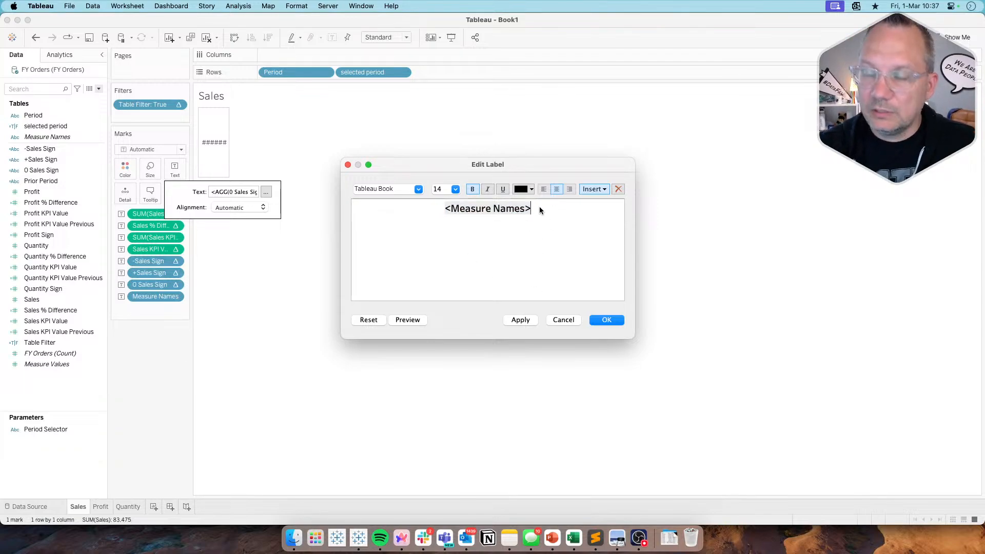
key("super+Tab")
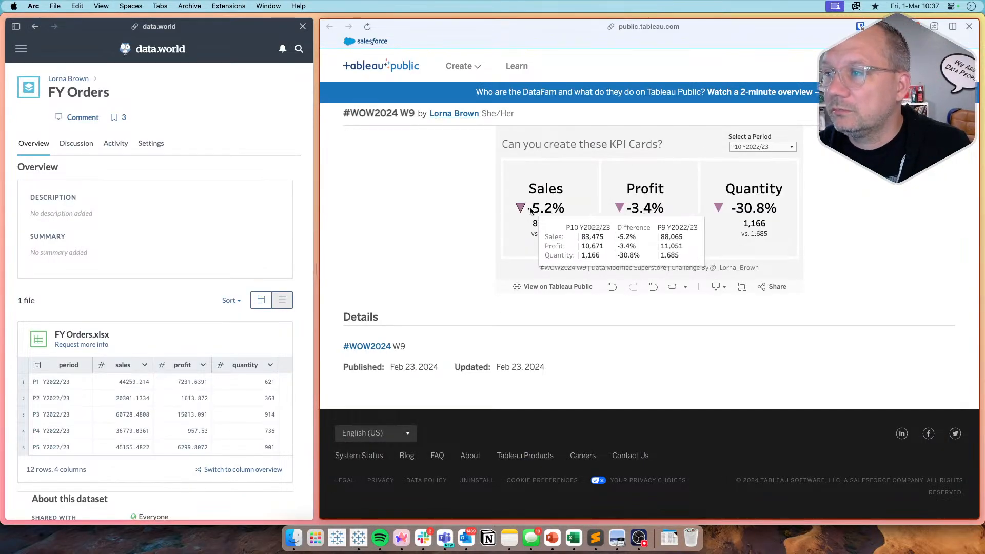
key("super+Tab")
left_click(590, 190)
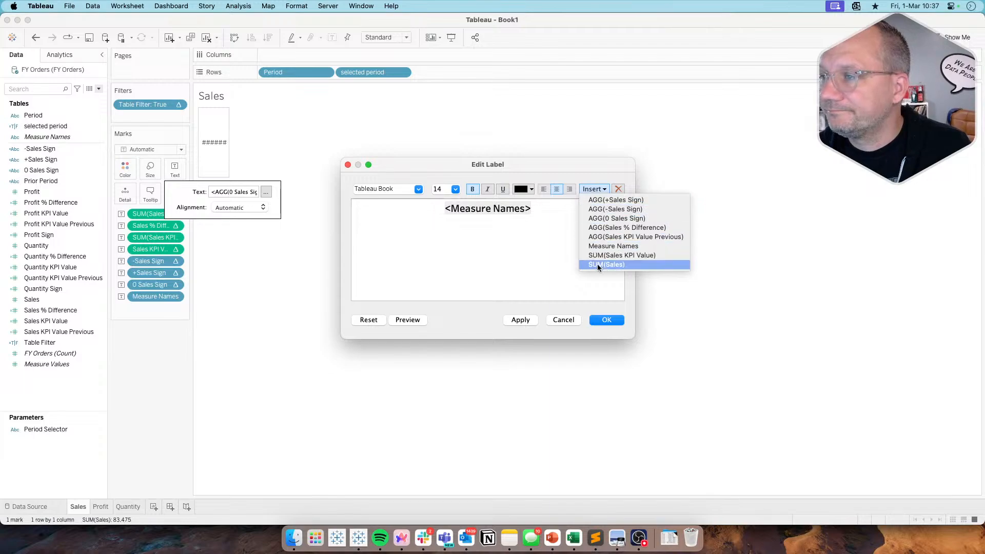
left_click(599, 200)
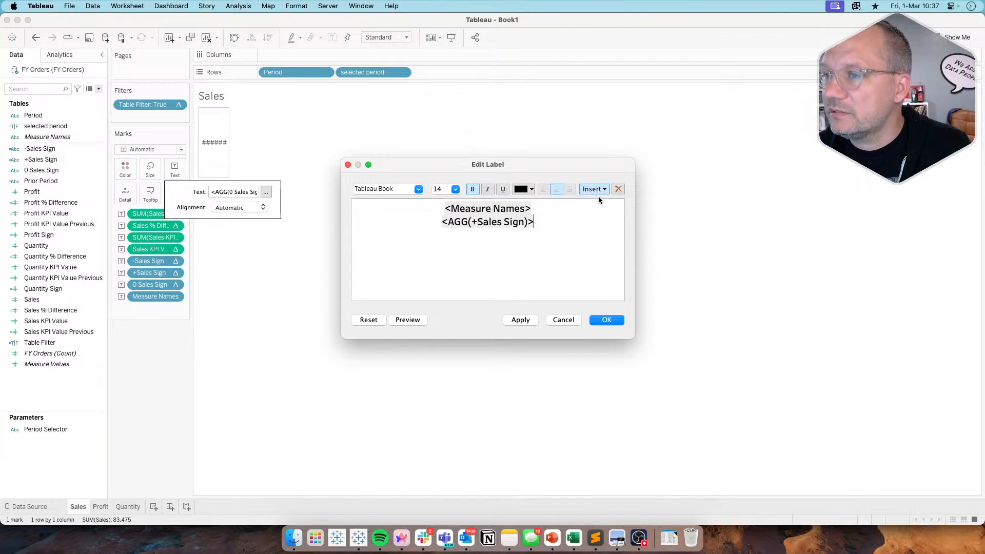
left_click(595, 189)
left_click(608, 209)
left_click(595, 189)
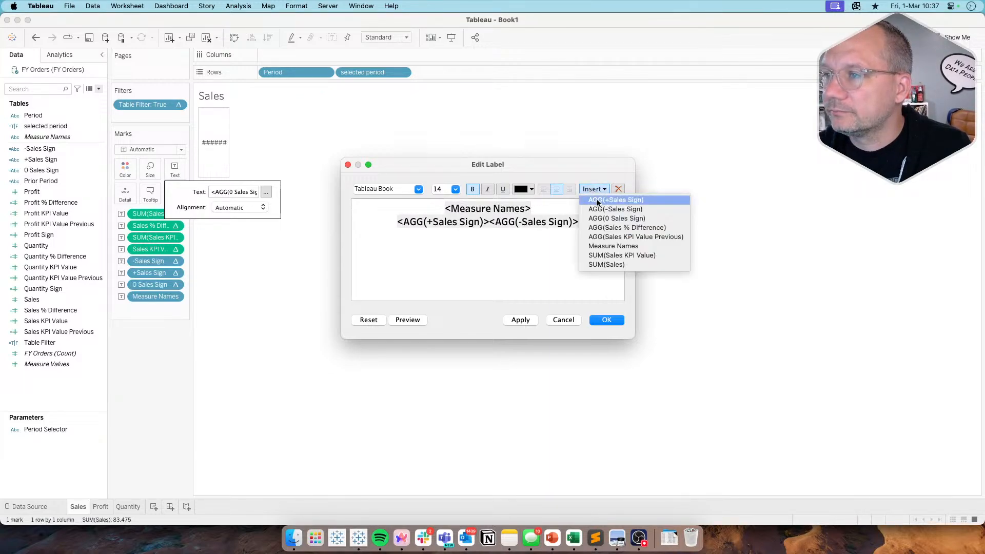
left_click(608, 217)
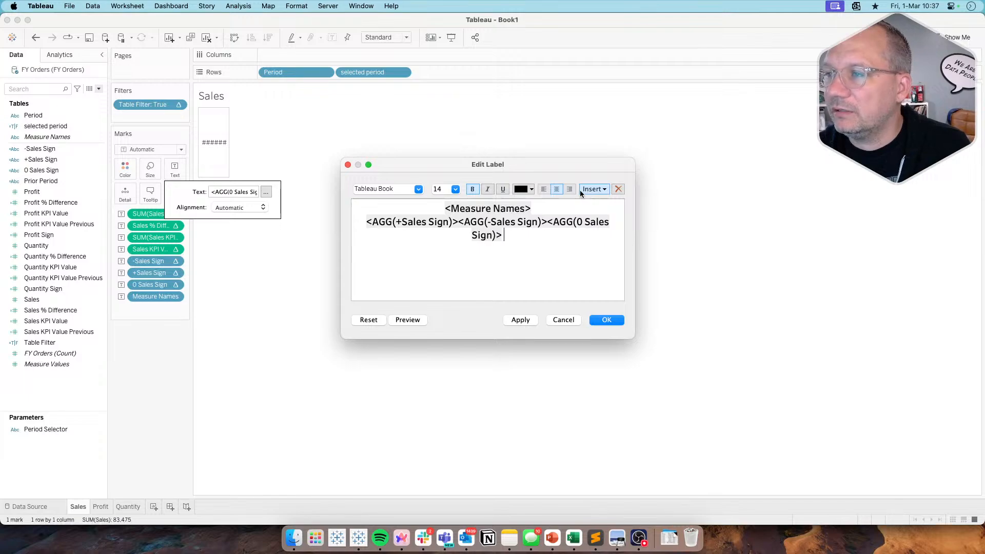
Insert a space and the Sales % Difference field after the 0 Sales Sign field in the label
key("super+Tab")
mouse_move(560, 208)
key("super+Tab")
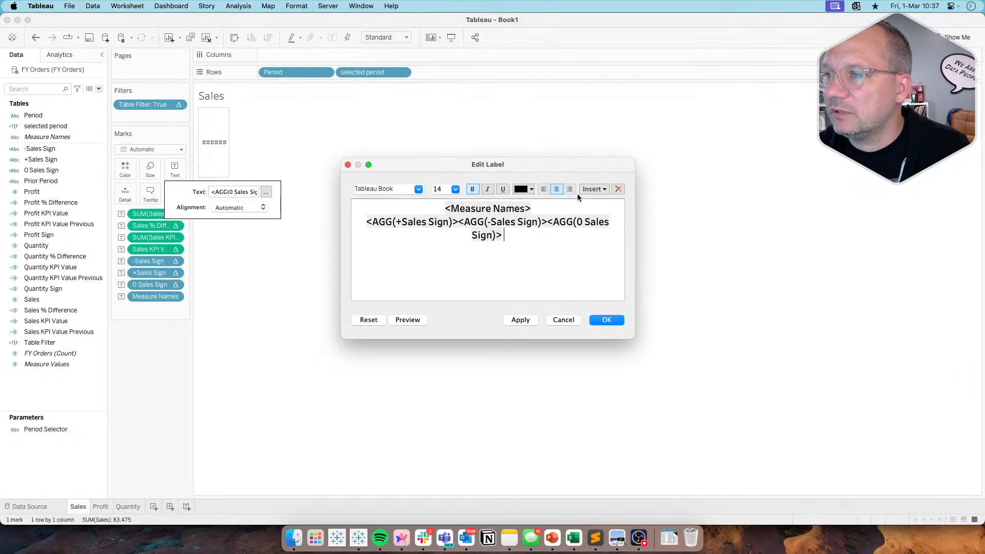
left_click(594, 189)
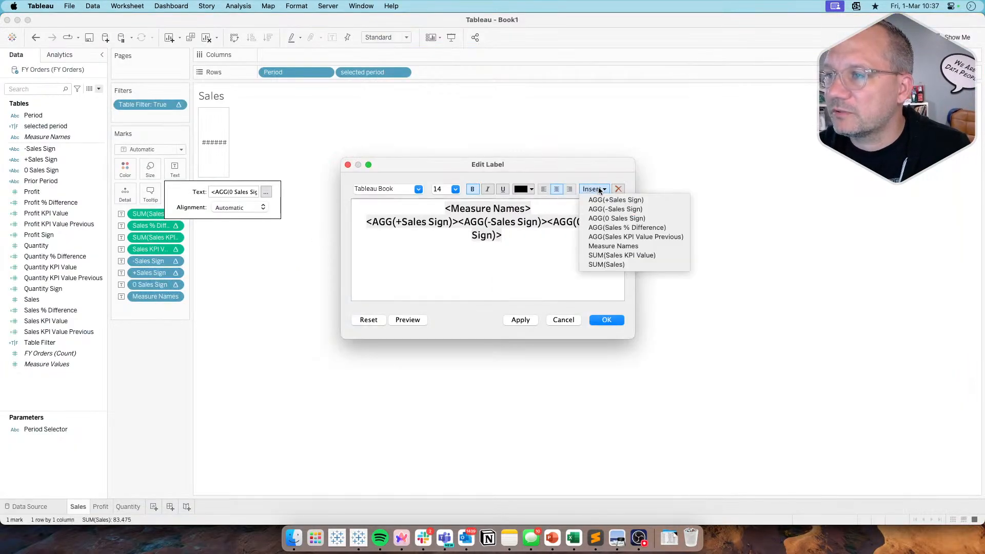
left_click(637, 228)
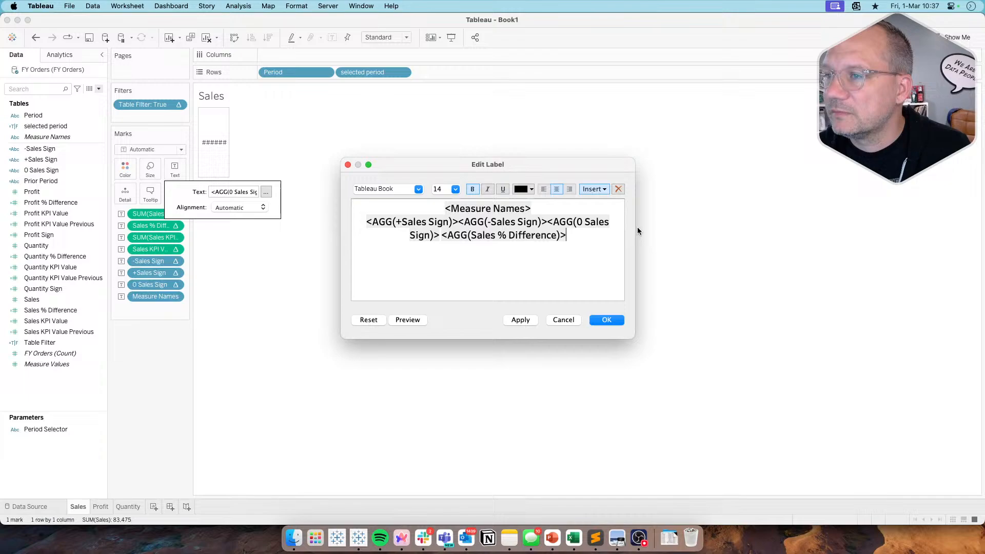
Color the <AGG(+Sales Sign)> label text teal, switching the reference dashboard to period P9 Y2022/23 to compare its symbol colors
double_click(444, 224)
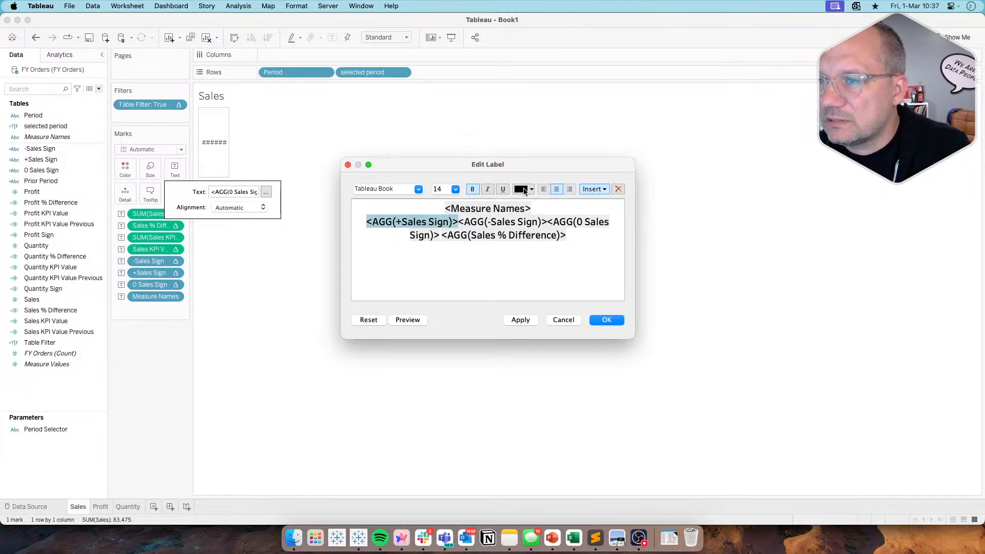
key("super+Tab")
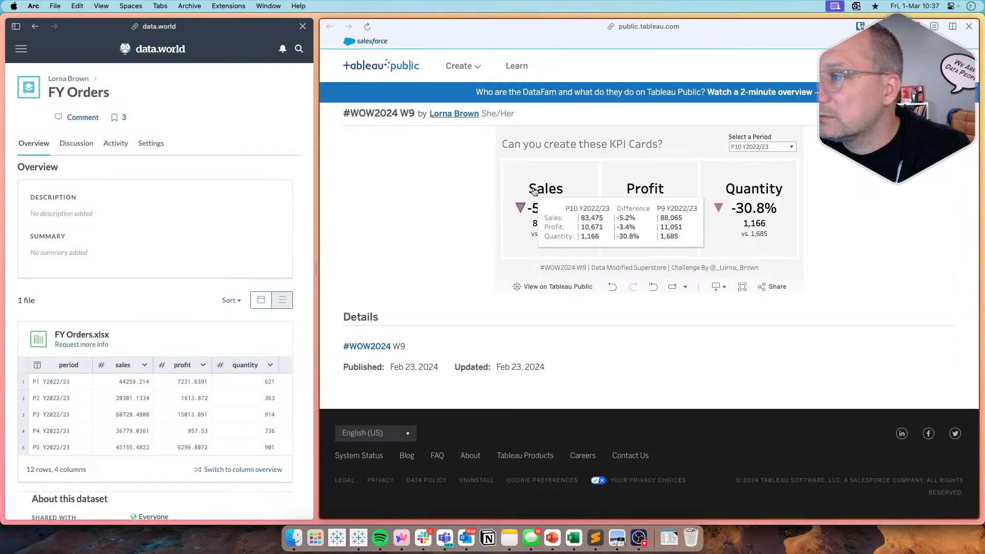
left_click(762, 147)
left_click(750, 239)
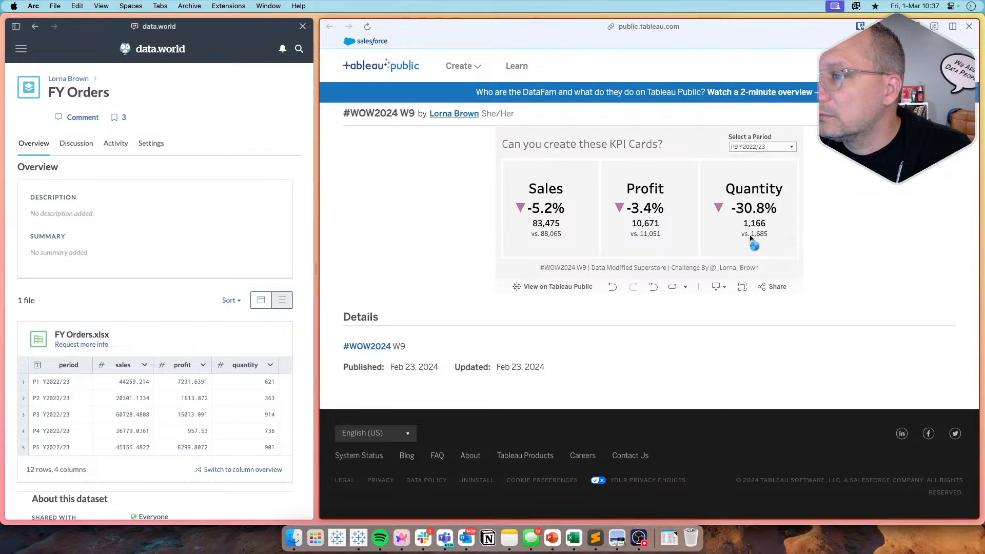
key("super+Tab")
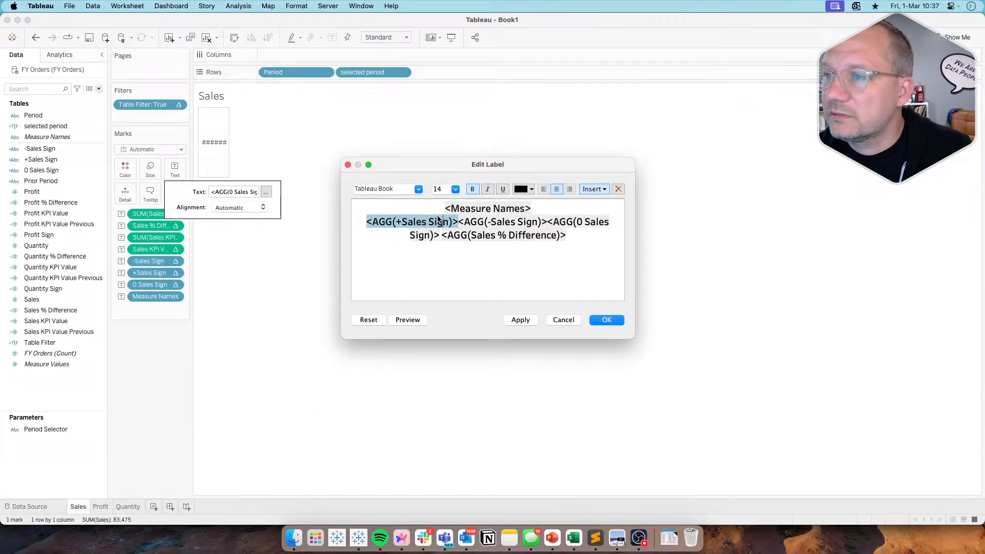
left_click(529, 188)
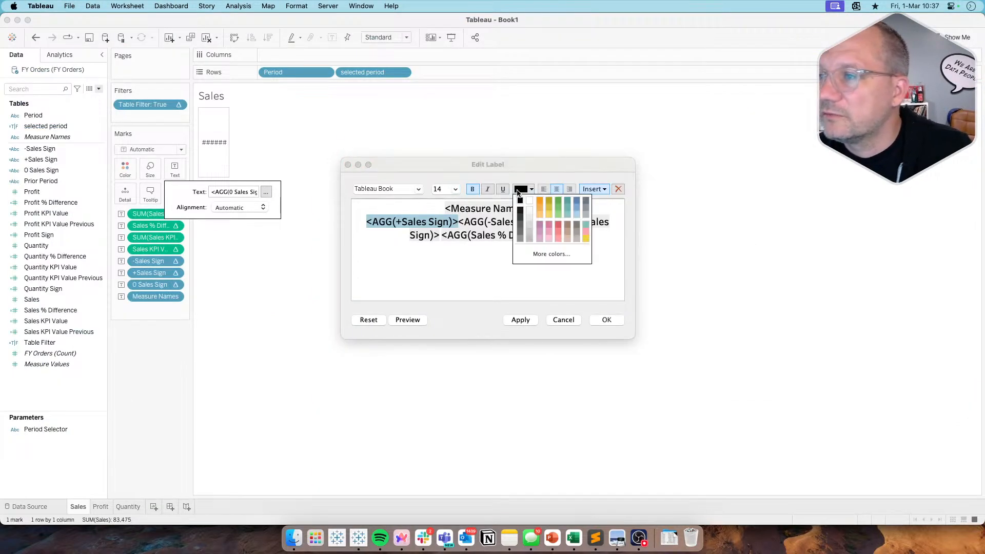
left_click(567, 207)
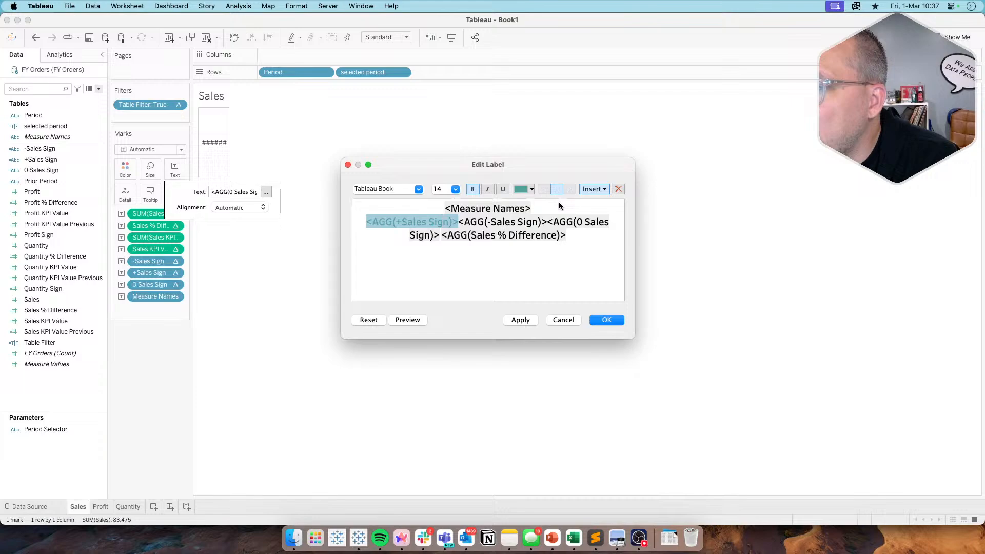
Color the <AGG(-Sales Sign)> label text light purple and the <AGG(0 Sales Sign)> text light gray
double_click(507, 221)
left_click(527, 190)
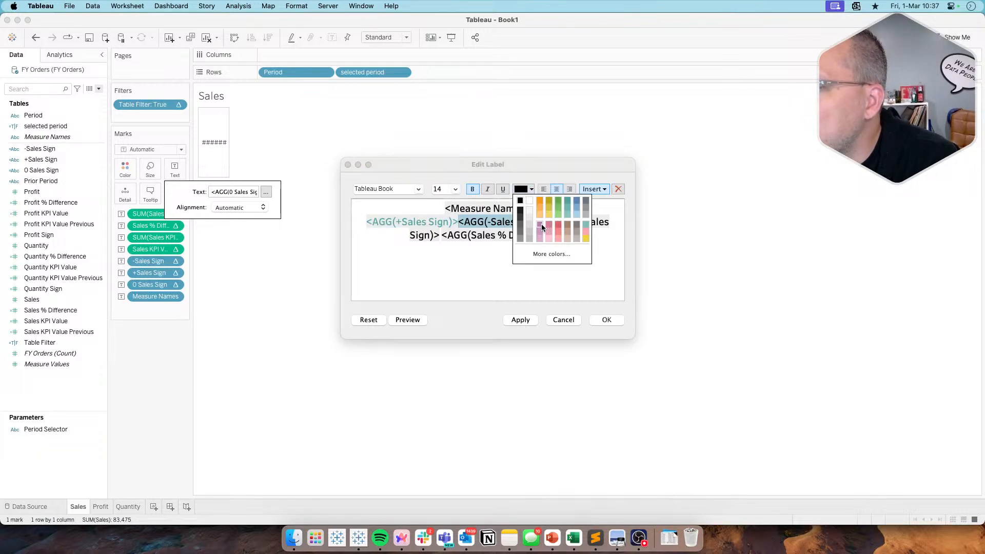
left_click(541, 224)
double_click(565, 223)
left_click(527, 190)
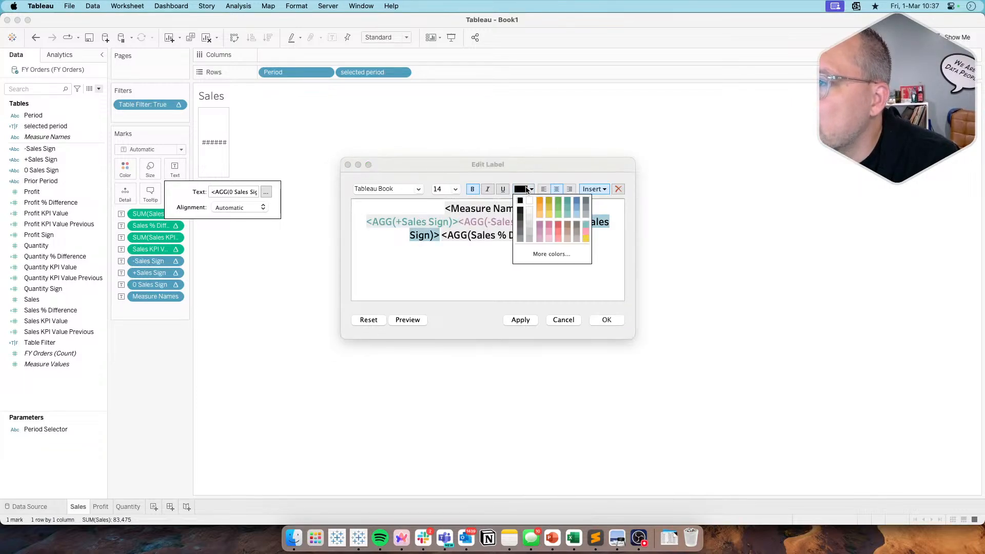
left_click(530, 226)
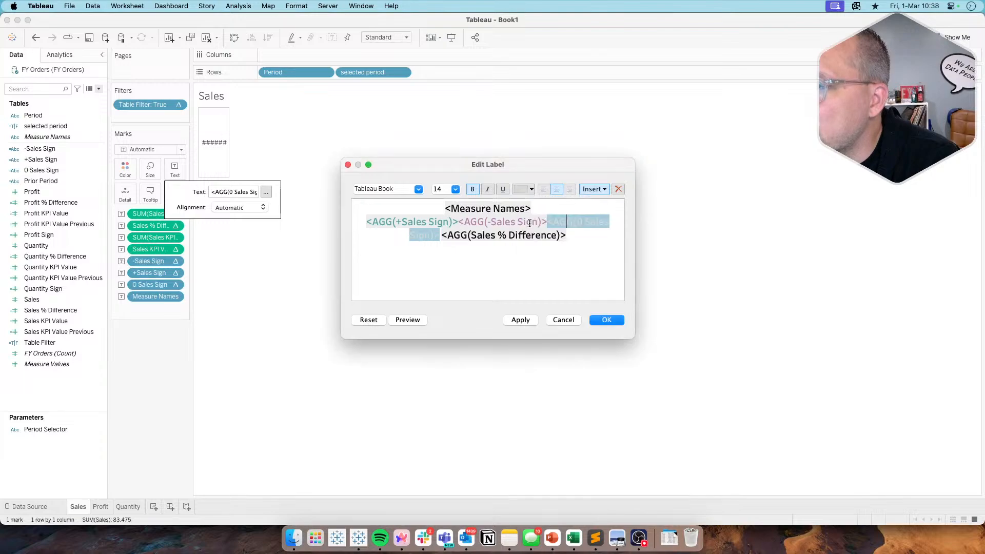
Insert the SUM(Sales KPI Value) field in bold at size 11 on a new label line below Sales % Difference
double_click(488, 236)
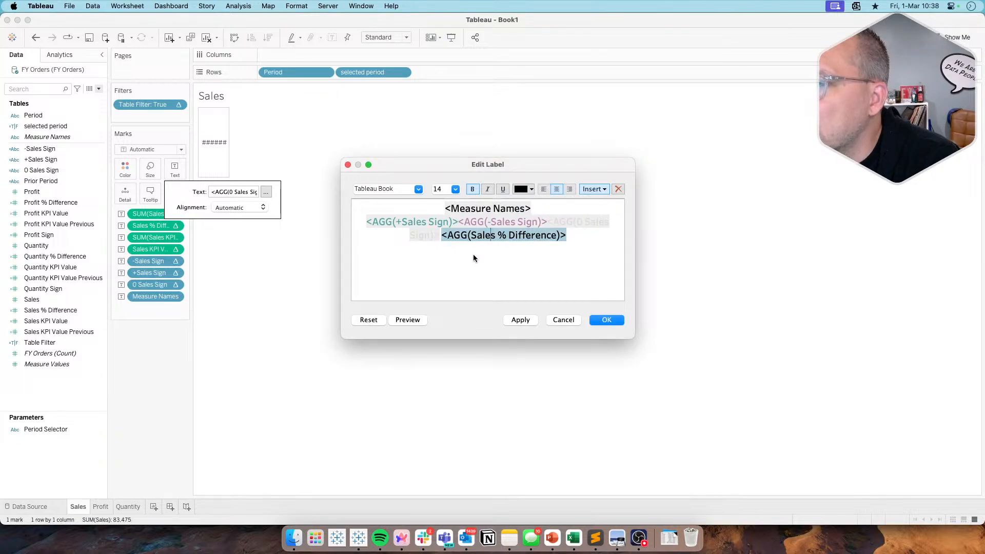
left_click(578, 239)
key("Return")
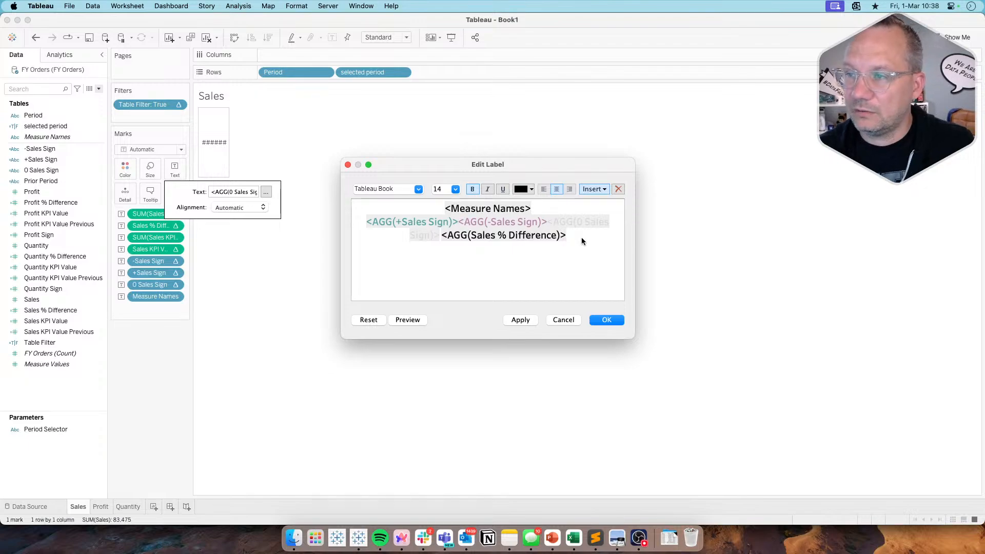
left_click(456, 189)
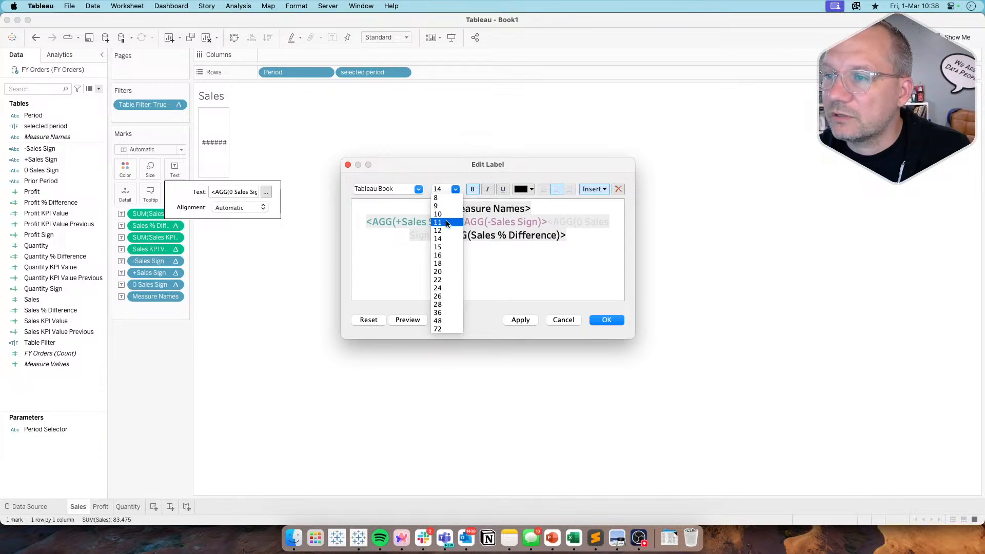
left_click(445, 219)
left_click(472, 190)
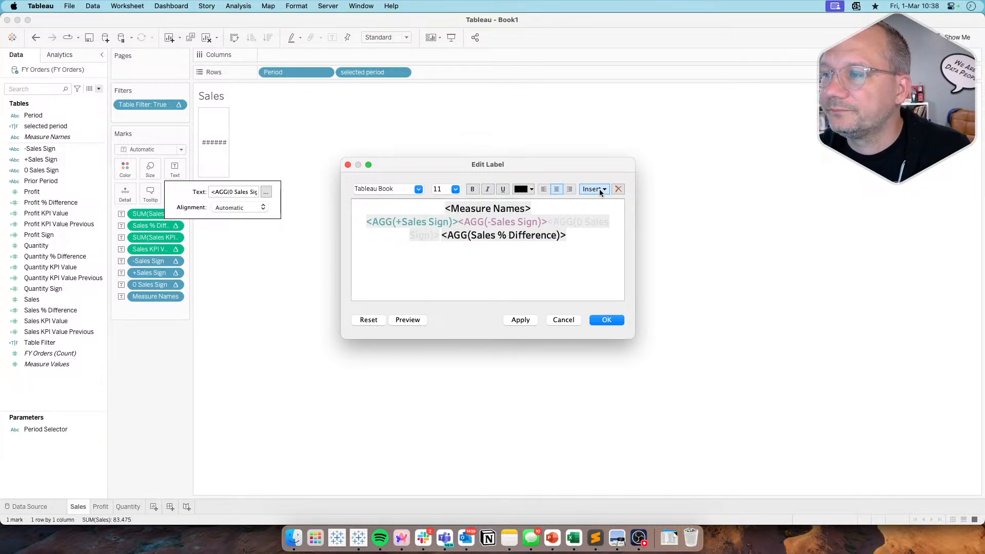
key("super+Tab")
key("super+Tab")
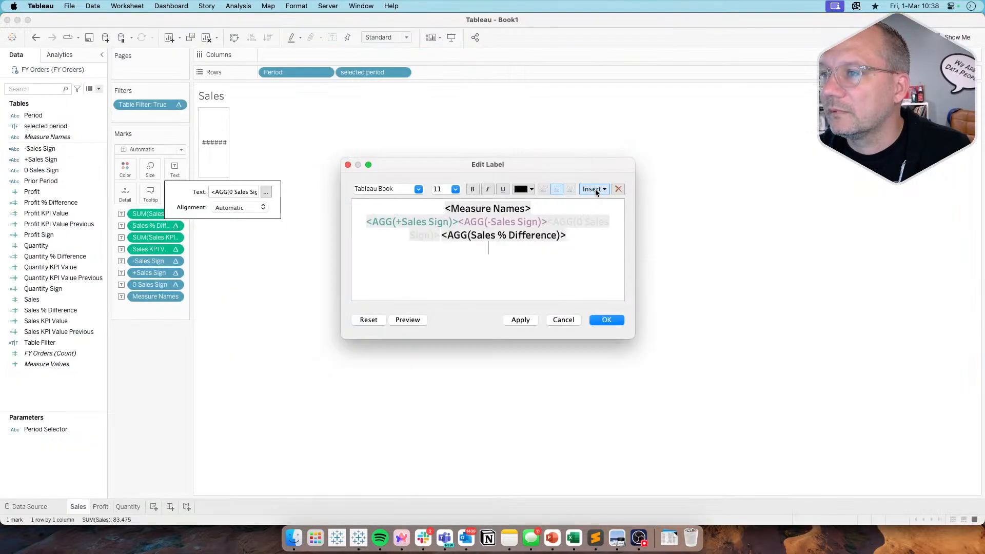
left_click(472, 190)
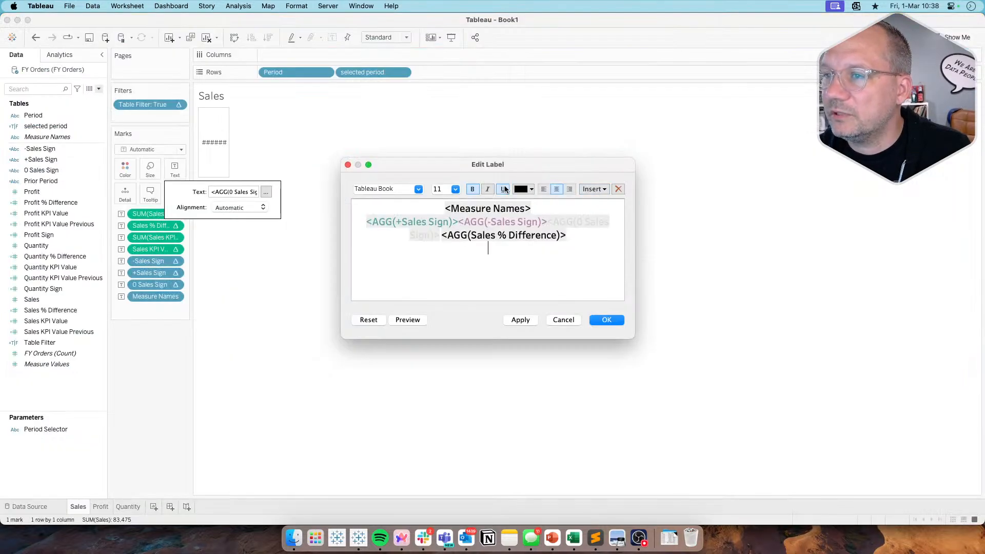
left_click(593, 190)
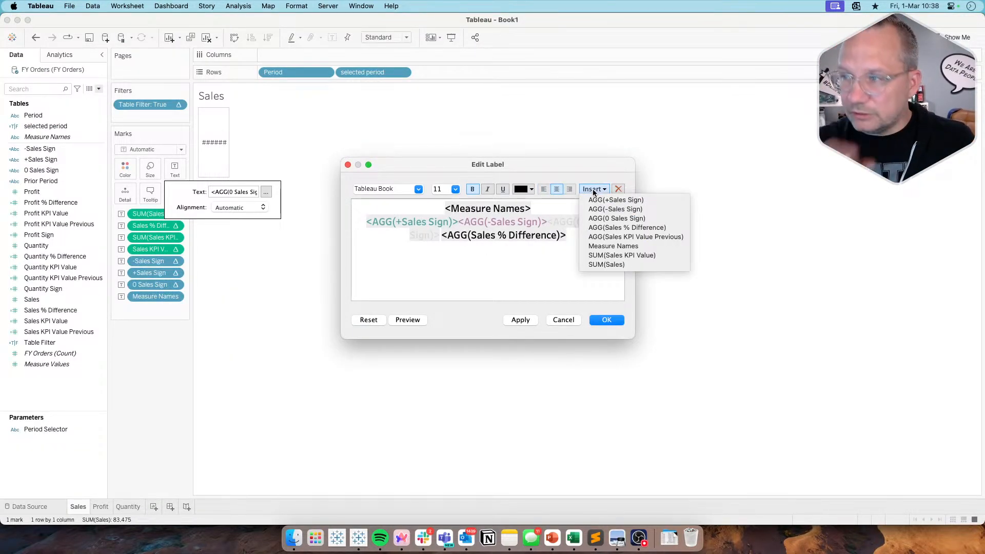
key("super+Tab")
key("super+Tab")
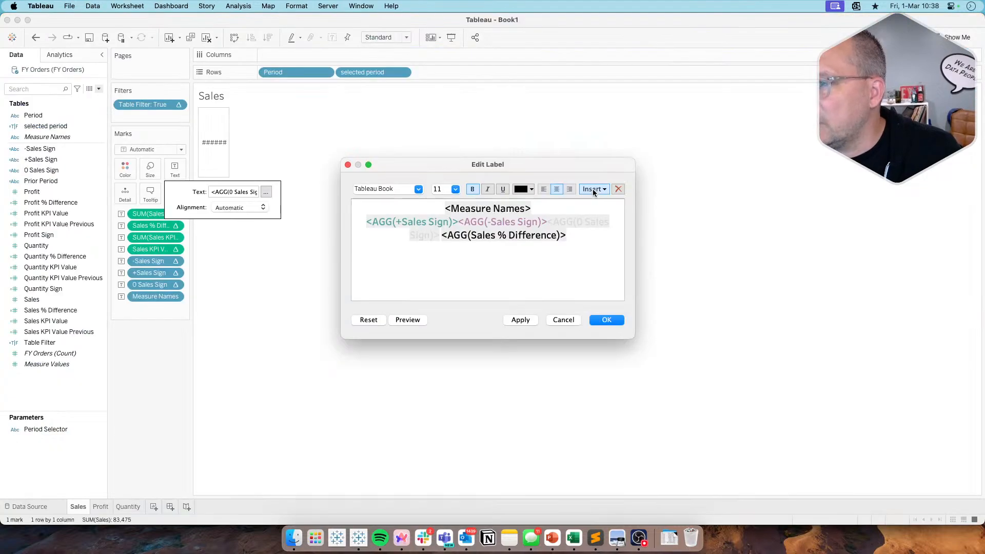
left_click(593, 190)
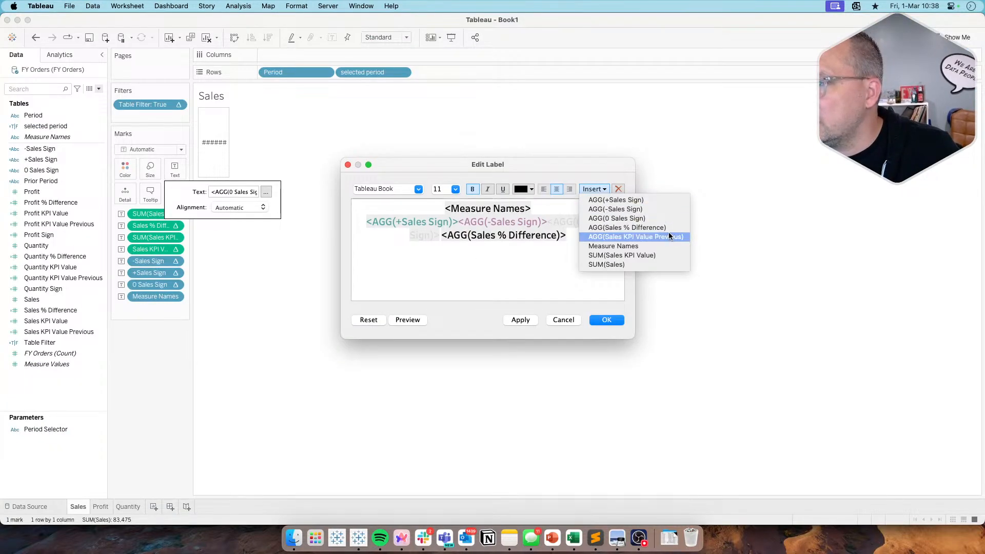
left_click(638, 255)
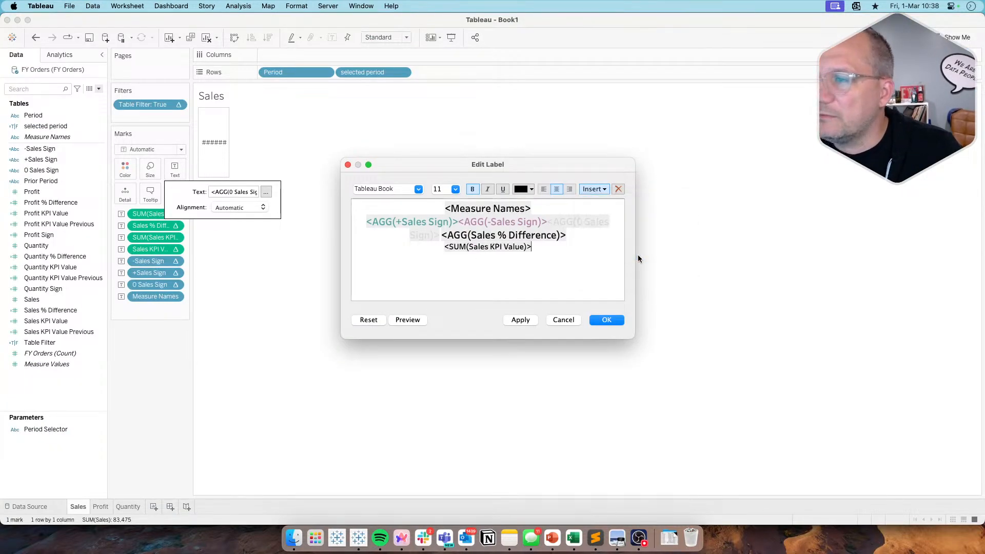
Insert the AGG(Sales KPI Value Previous) field at size 9 without bold on a new last line, and apply the label
left_click(530, 246)
key("Return")
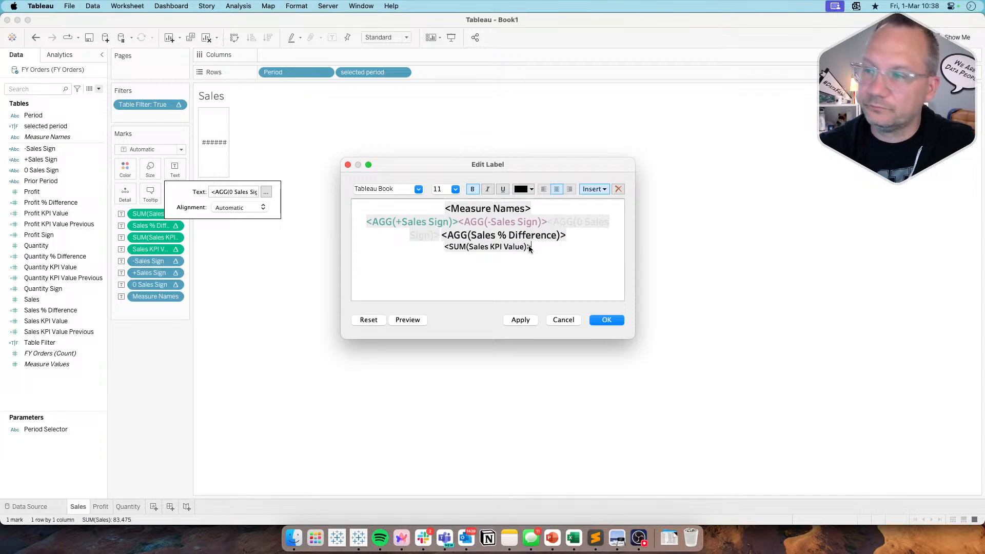
left_click(457, 190)
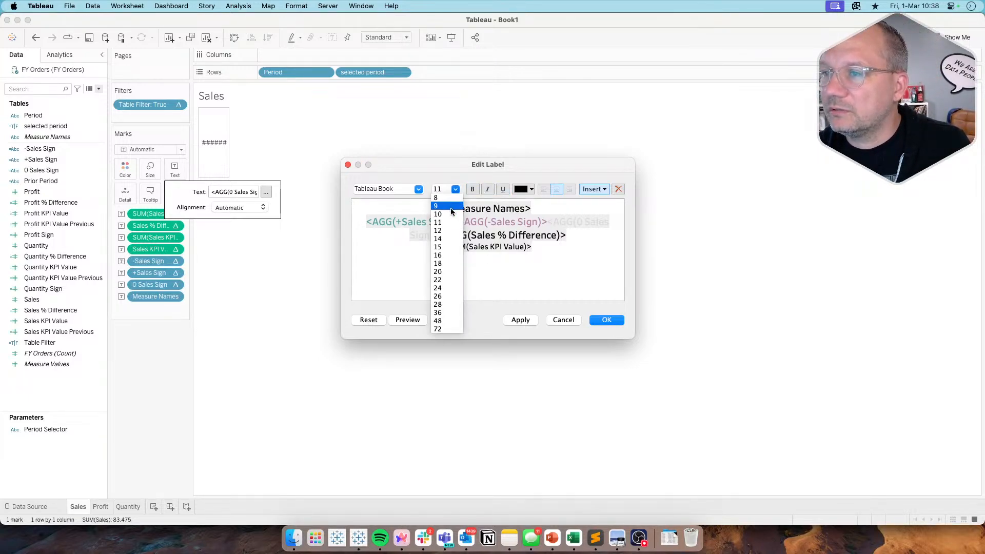
left_click(449, 207)
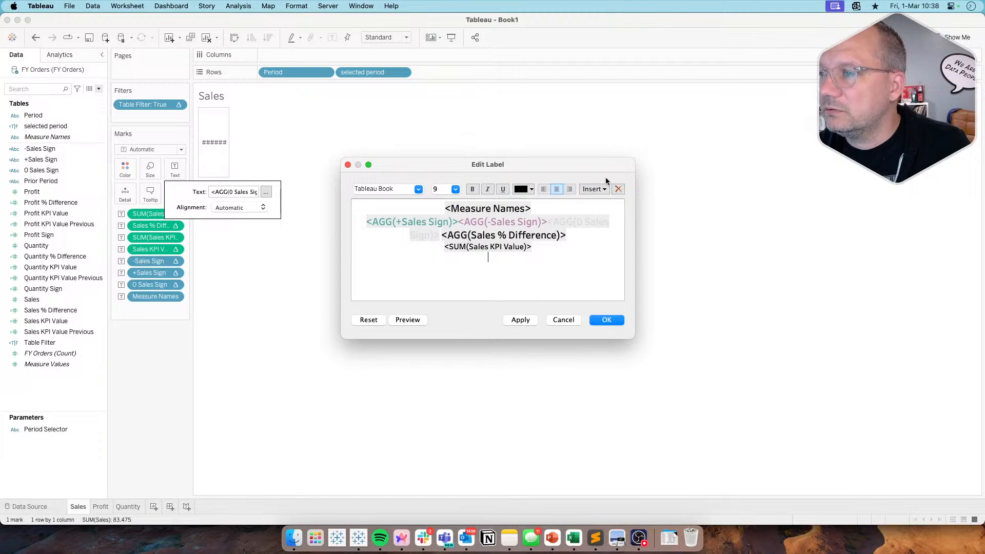
left_click(591, 189)
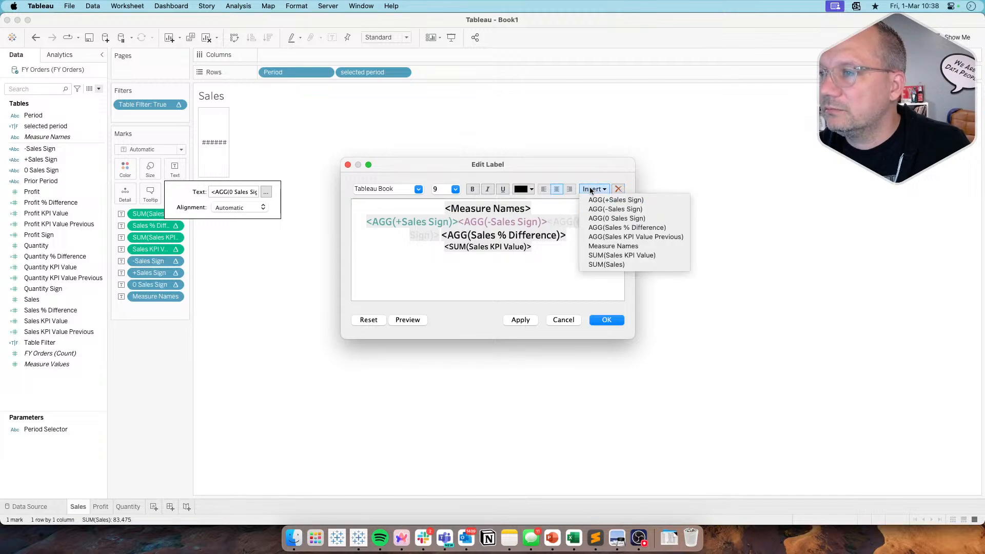
left_click(634, 236)
left_click(520, 320)
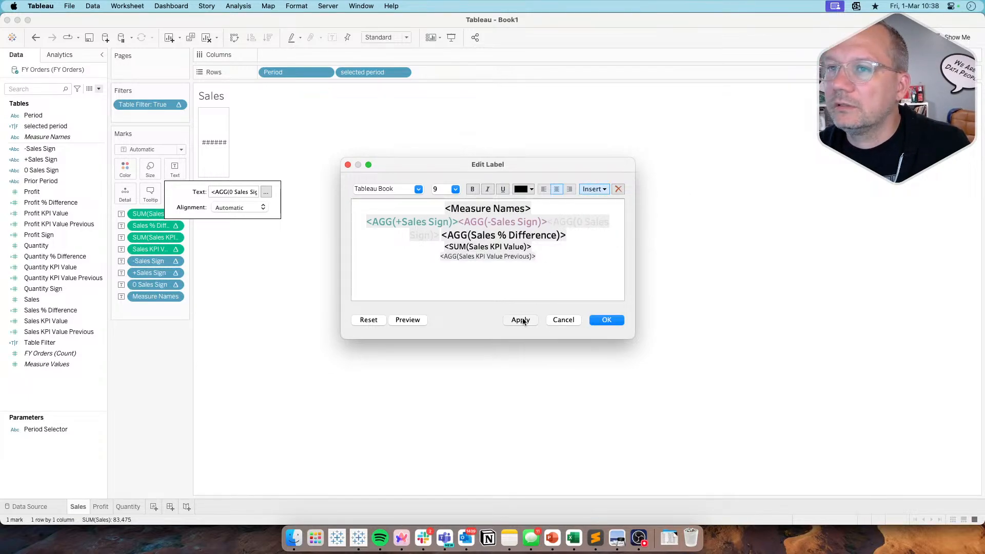
left_click(598, 321)
Set the Sales sheet's fit to Entire View
left_click(407, 38)
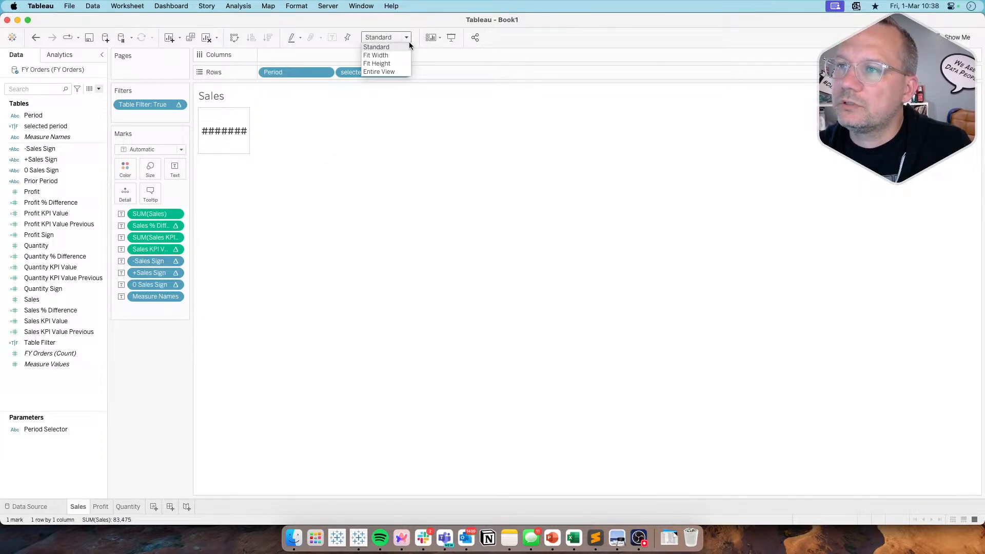
left_click(378, 71)
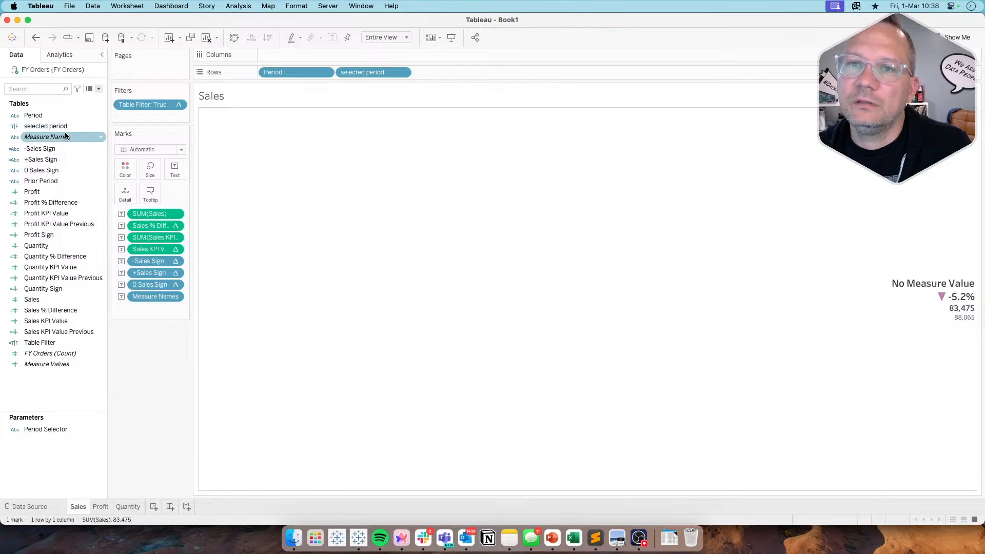
mouse_move(65, 135)
left_mouse_down()
mouse_move(141, 123)
mouse_move(68, 148)
left_mouse_up()
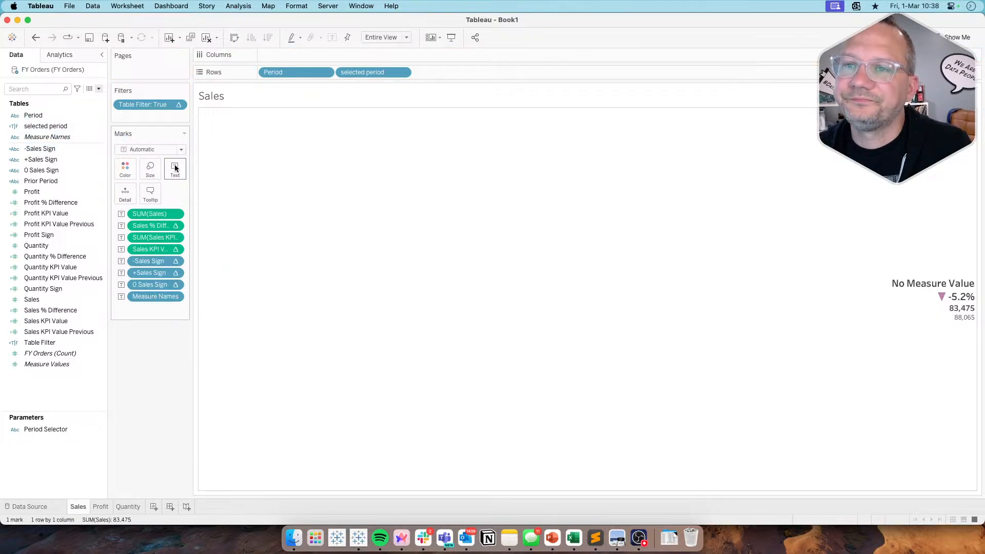
Replace the <Measure Names> field on the label's first line with the plain text "Sales"
left_click(175, 167)
left_click(266, 192)
left_click_drag(533, 208, 344, 208)
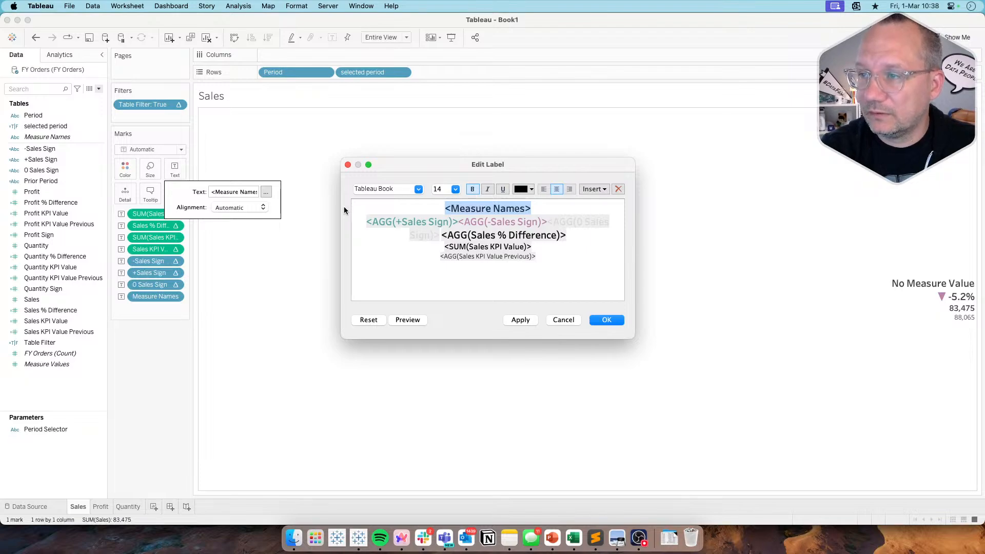
key("Right")
type("Saeles")
key("BackSpace")
key("BackSpace")
key("BackSpace")
key("BackSpace")
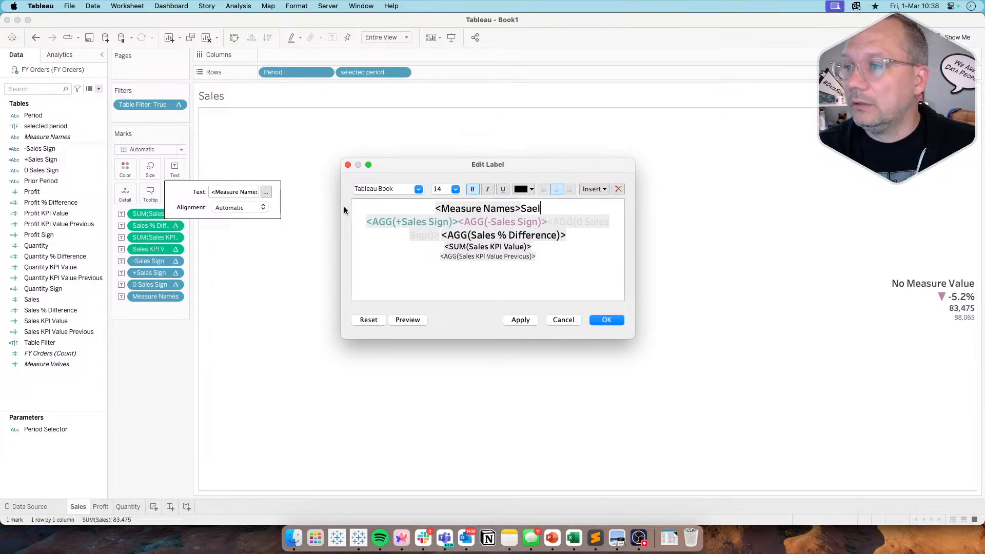
type("les")
key("Left")
key("Left")
key("Left")
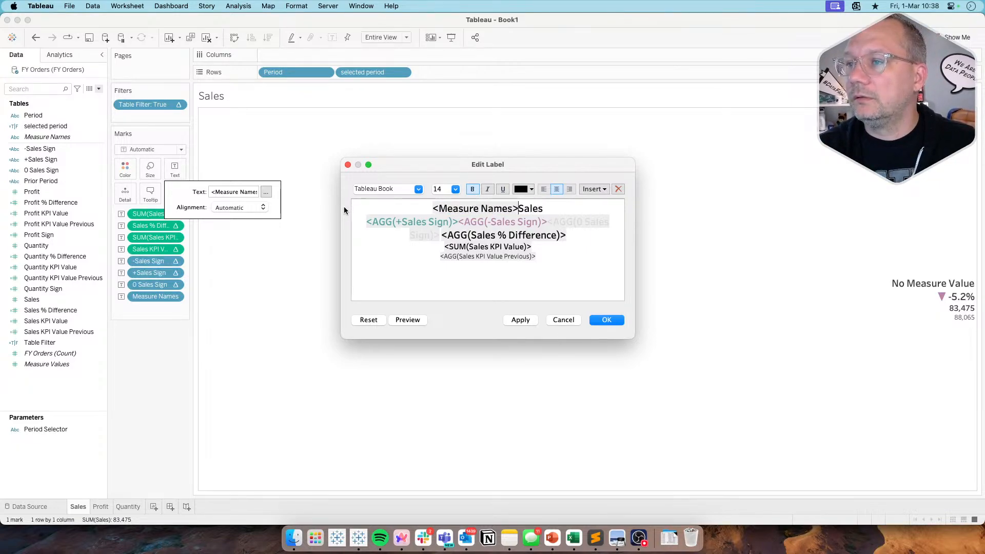
key("shift+Left")
type("\\")
key("BackSpace")
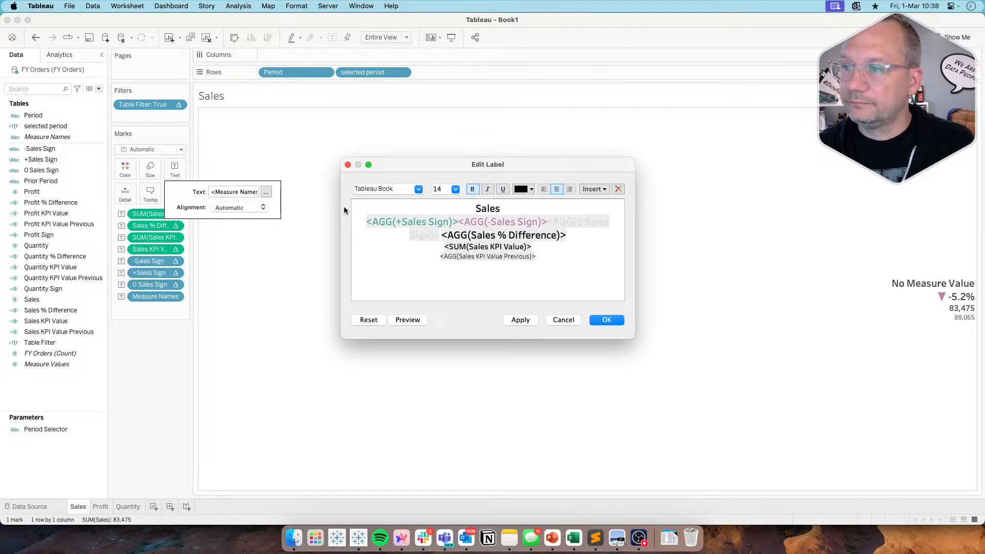
left_click(605, 320)
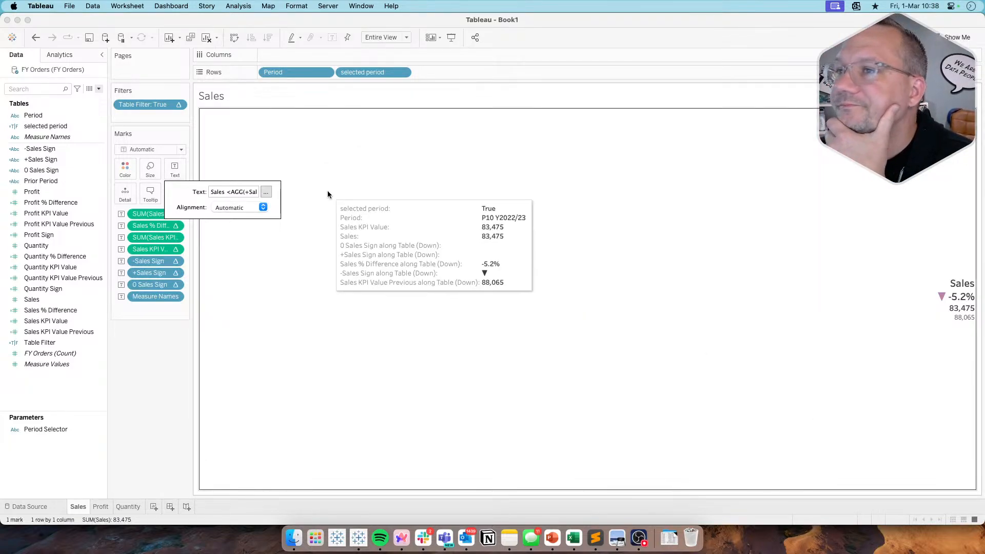
Center the Sales label horizontally and remove the Measure Names field from the sheet's marks
left_click(237, 208)
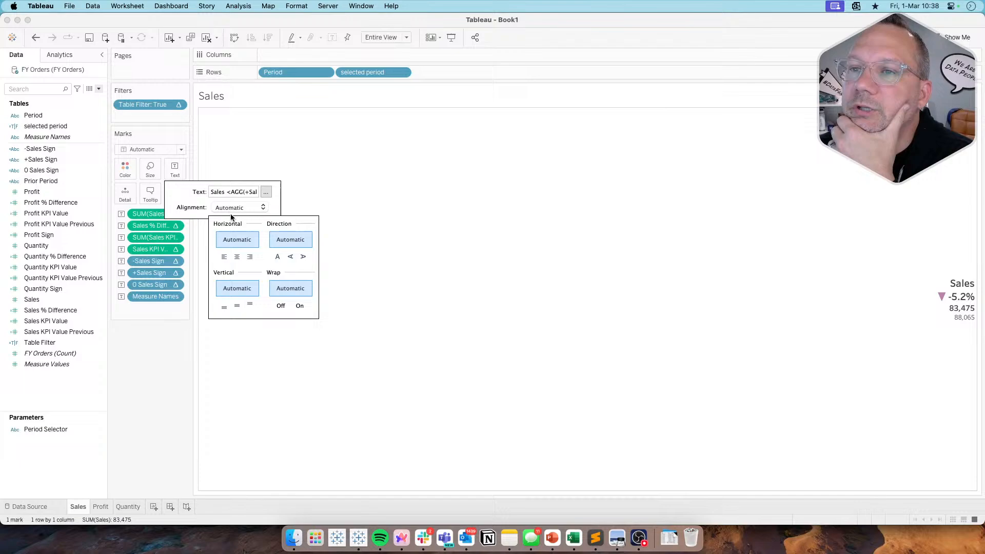
left_click(235, 257)
left_click(165, 363)
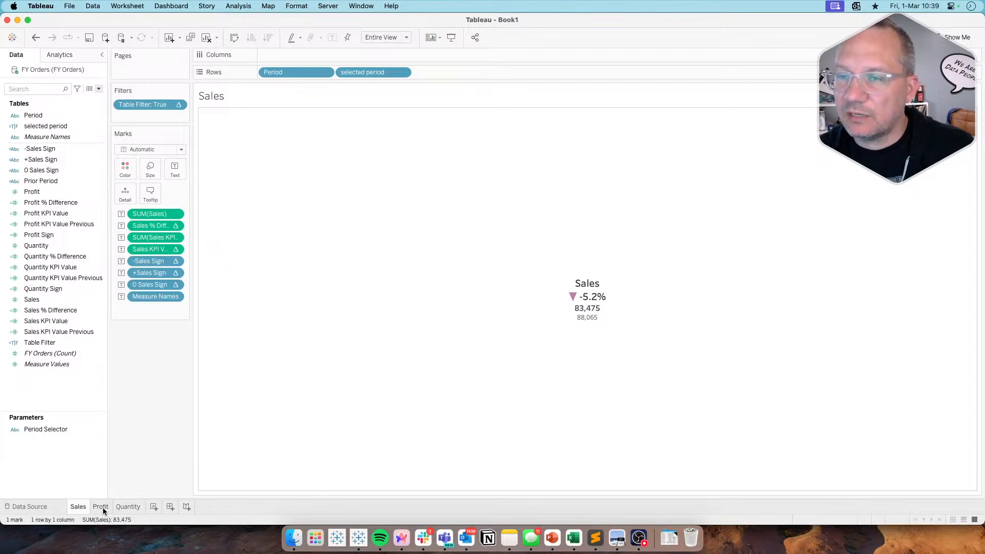
mouse_move(102, 507)
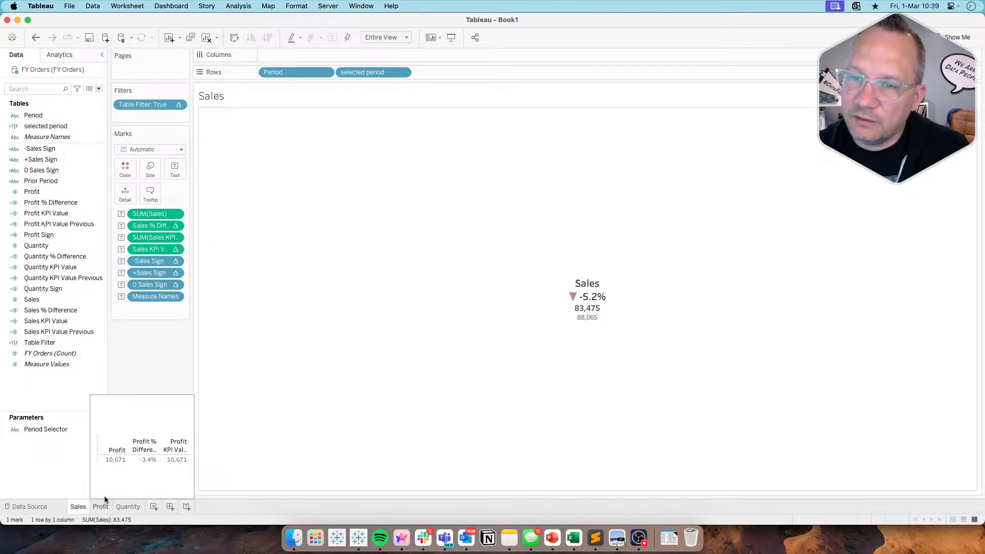
left_click_drag(154, 296, 153, 373)
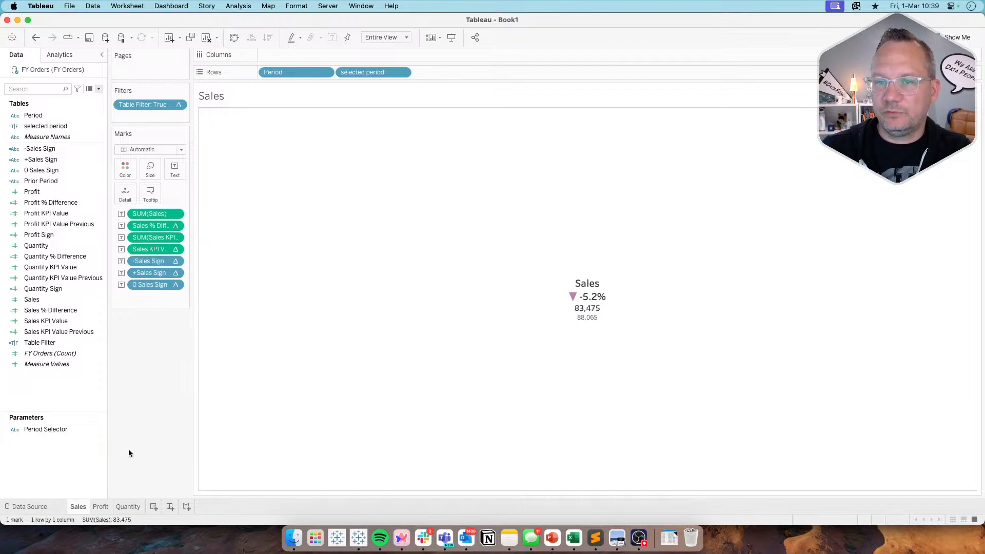
On the Profit sheet, edit the Measure Names filter and exclude all the selected Quantity measures
left_click(99, 505)
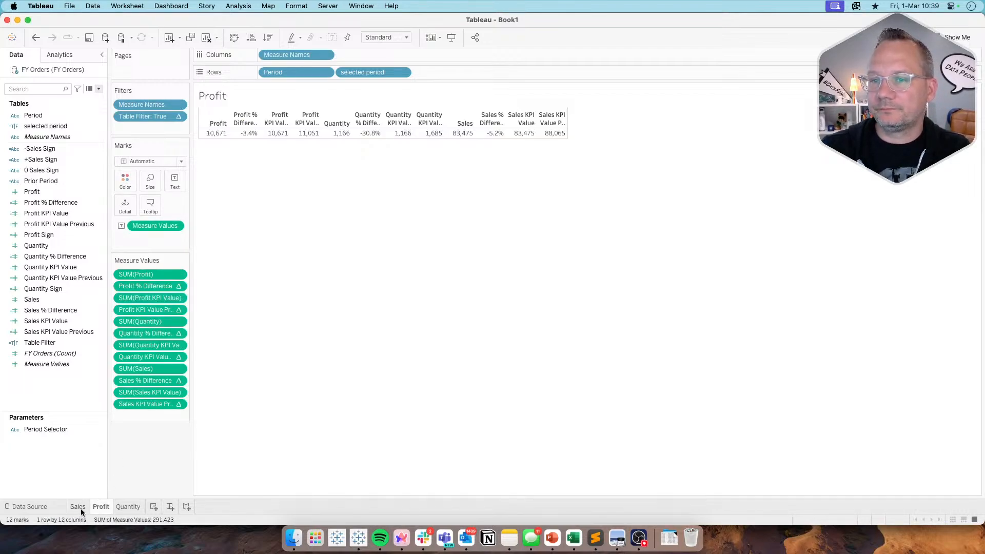
left_click(178, 105)
left_click(170, 117)
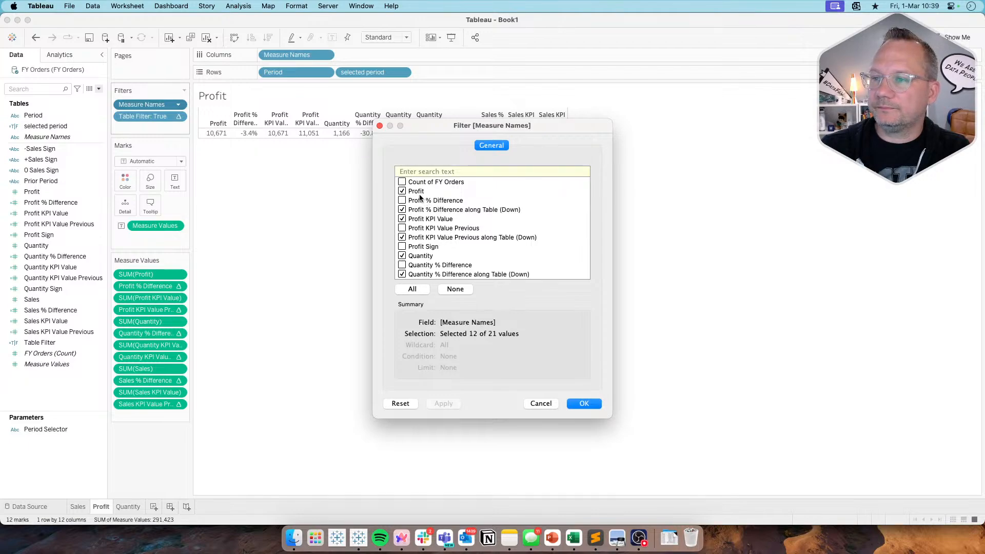
left_click(402, 256)
scroll(402, 257, "down", 3)
left_click(402, 248)
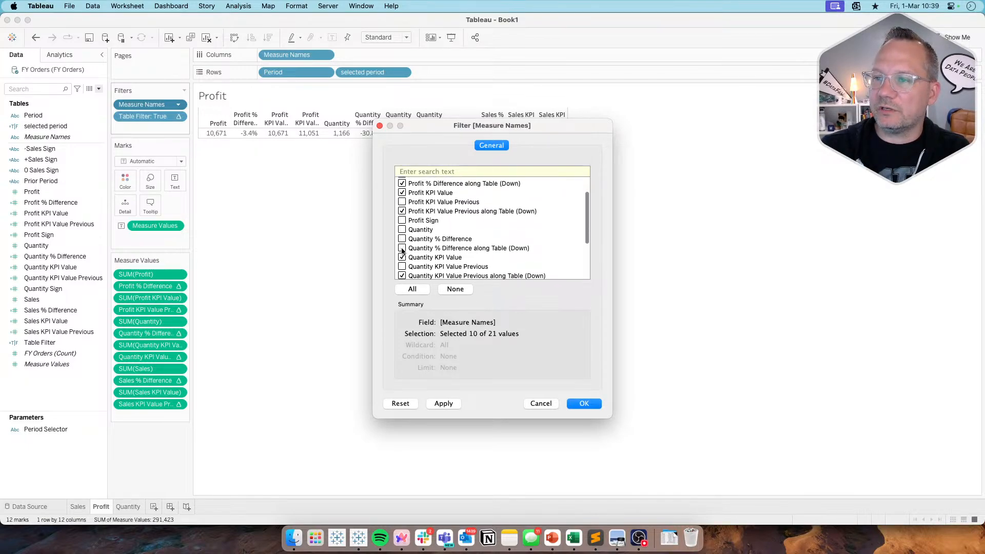
left_click(401, 256)
scroll(403, 256, "down", 2)
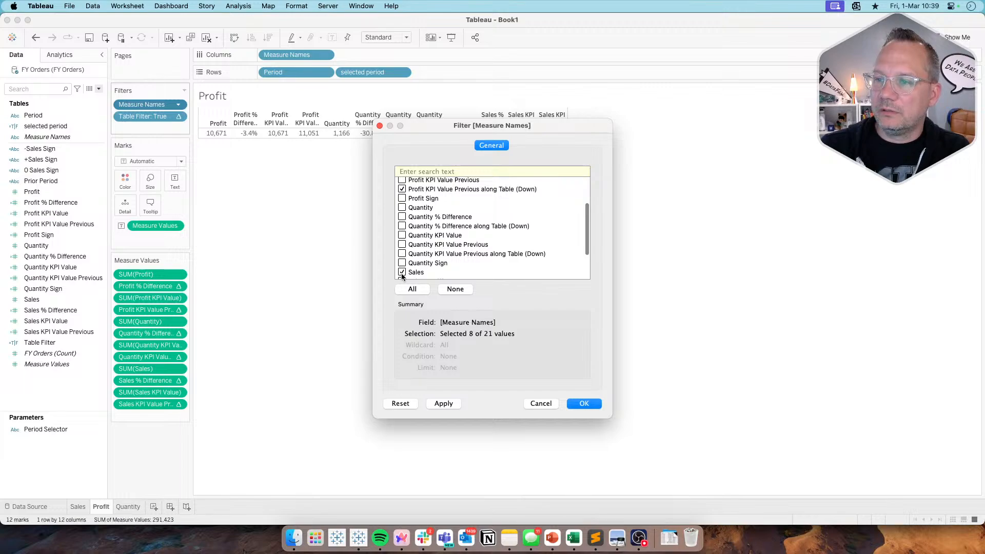
Exclude the selected Sales measures from the Measure Names filter as well and apply it, keeping only the Profit measures
scroll(402, 276, "down", 2)
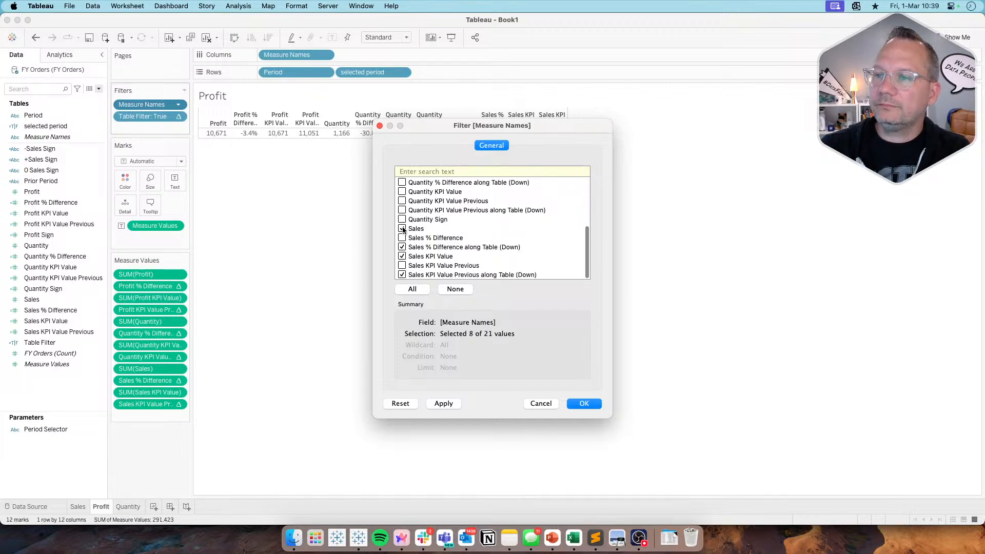
left_click(402, 247)
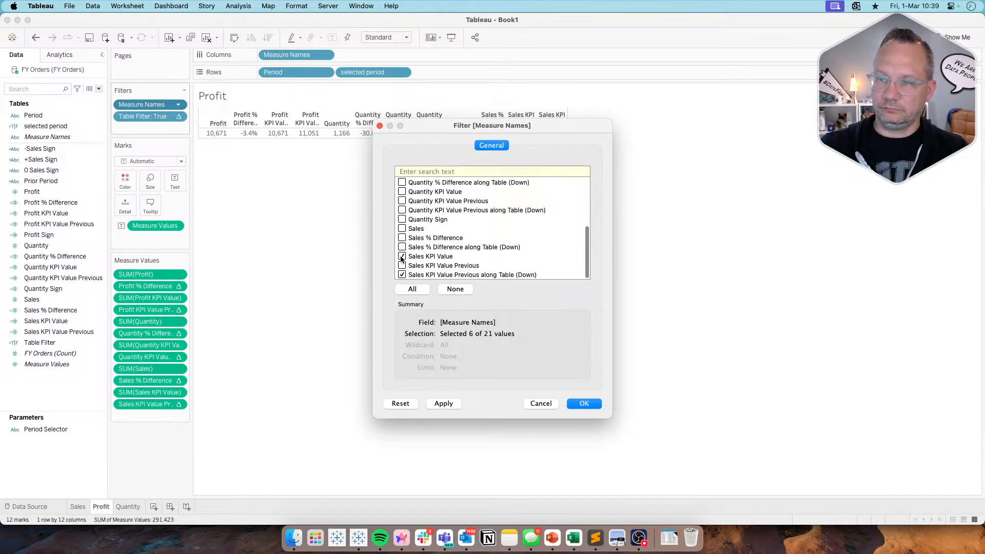
left_click(401, 256)
left_click(401, 276)
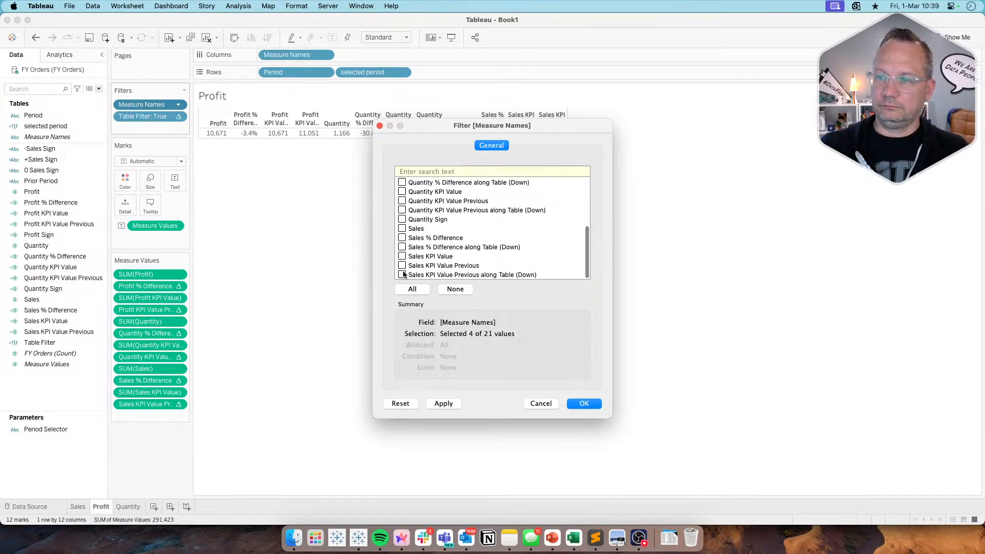
left_click(585, 404)
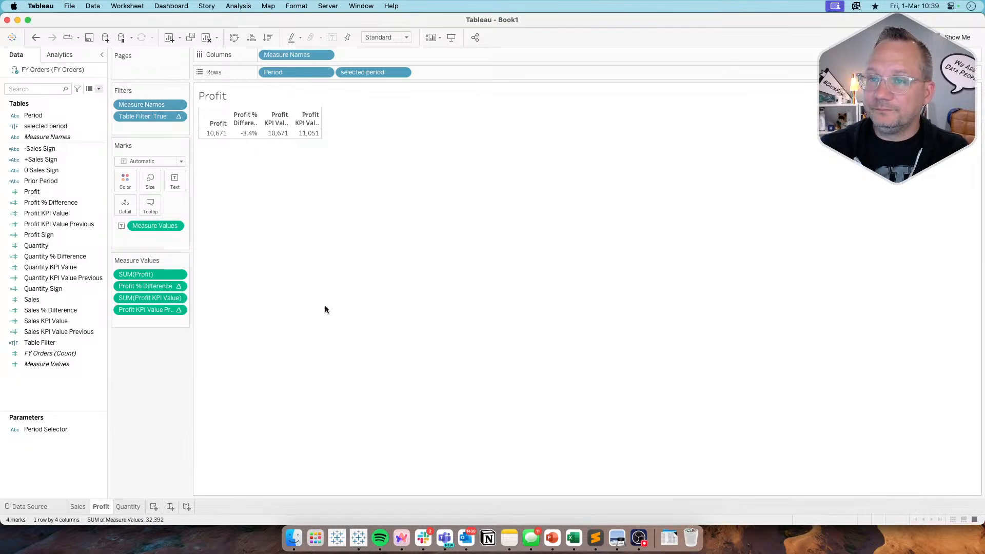
left_click(148, 288)
left_click(145, 310, "shift")
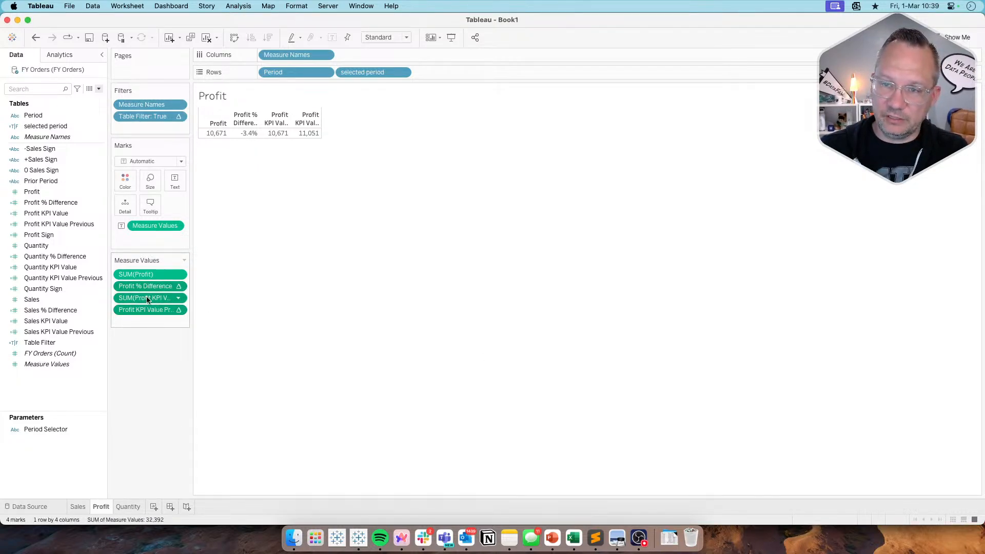
left_click_drag(148, 287, 186, 173)
key("super+z")
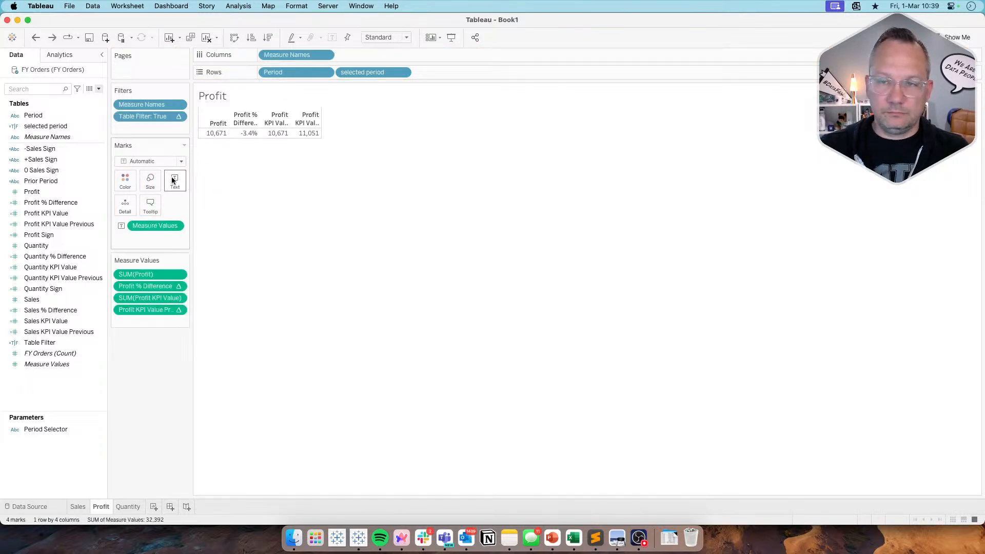
Move the four Profit measures out of Measure Values onto the Profit sheet's text label as separate fields
mouse_move(146, 287)
left_mouse_down()
mouse_move(162, 220)
mouse_move(145, 290)
left_mouse_up()
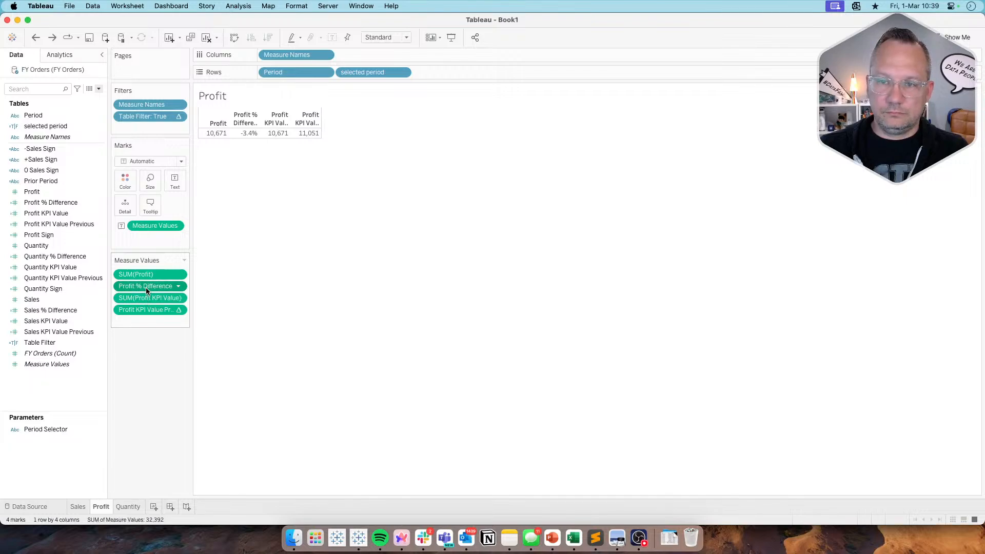
left_click_drag(147, 286, 178, 180)
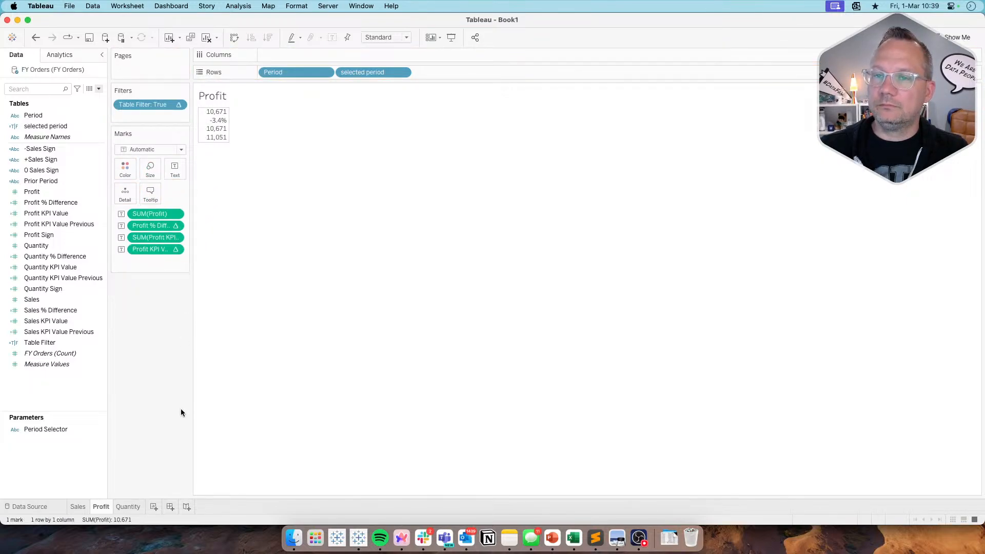
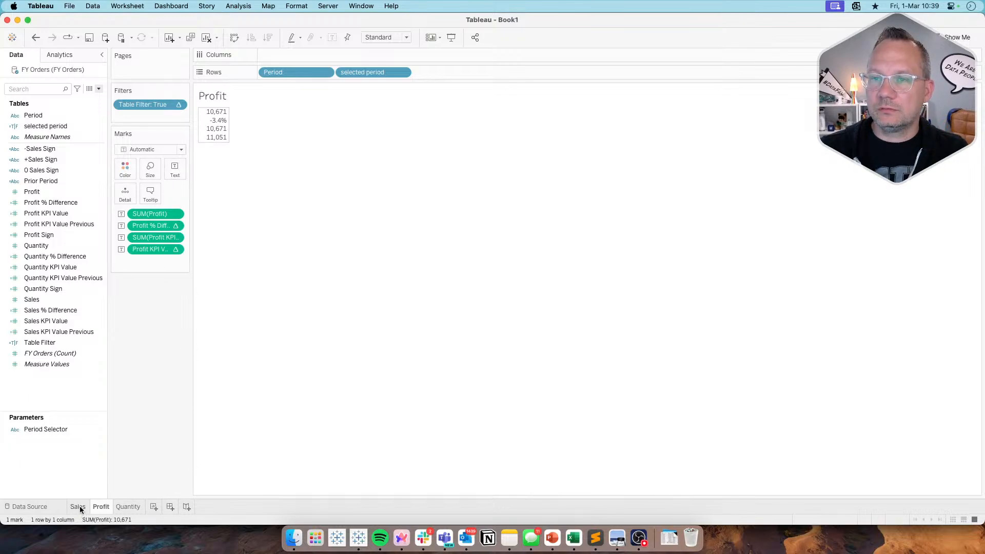
left_click(174, 171)
left_click(266, 192)
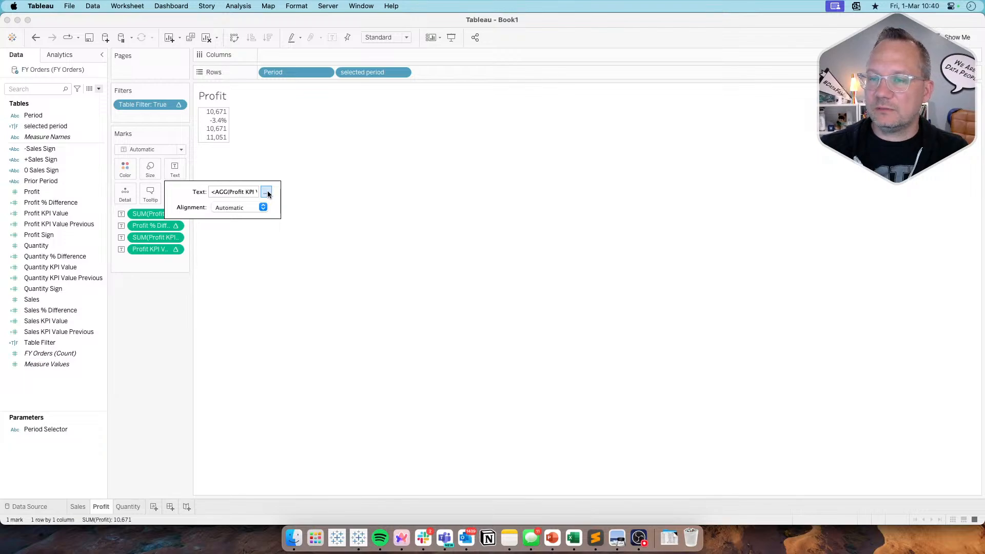
left_click(177, 308)
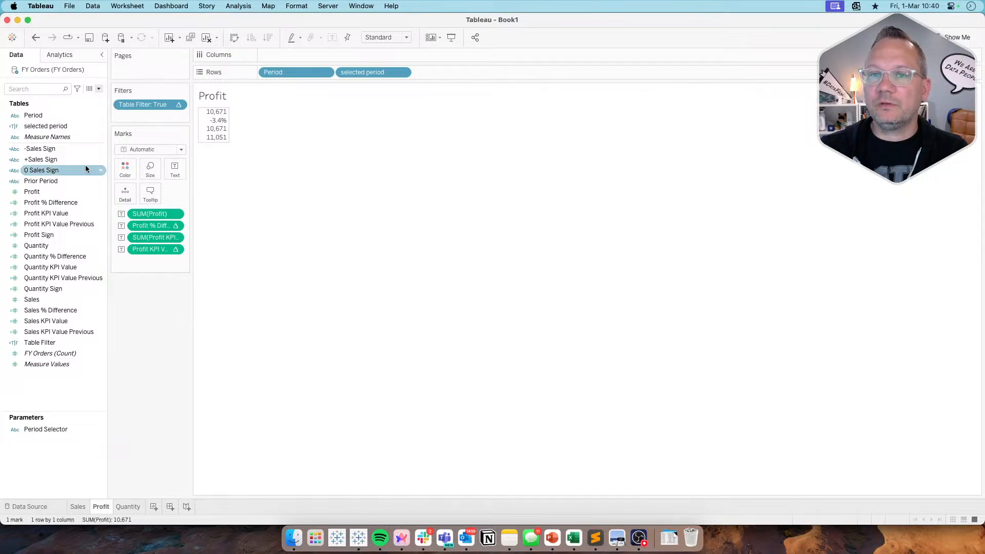
left_click(66, 171)
left_click(60, 160)
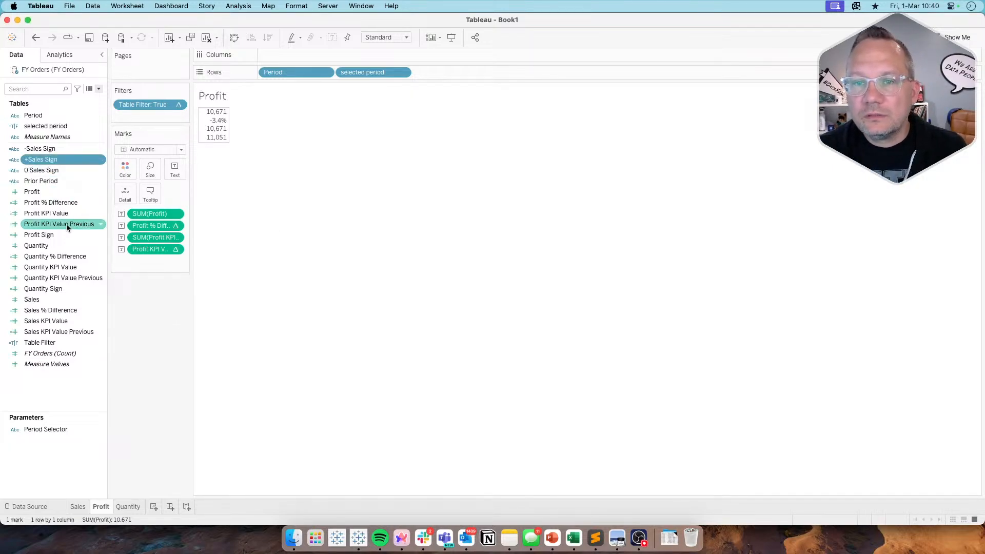
Edit the Profit Sign calculation, rename it "-Profit Sign", and start its formula with case sign([Profit % Difference])
right_click(57, 235)
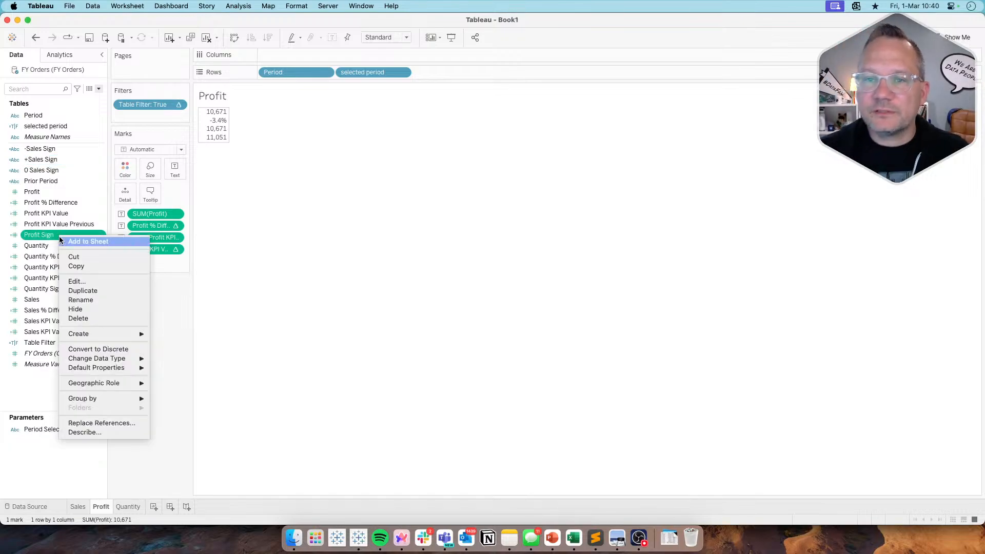
left_click(96, 280)
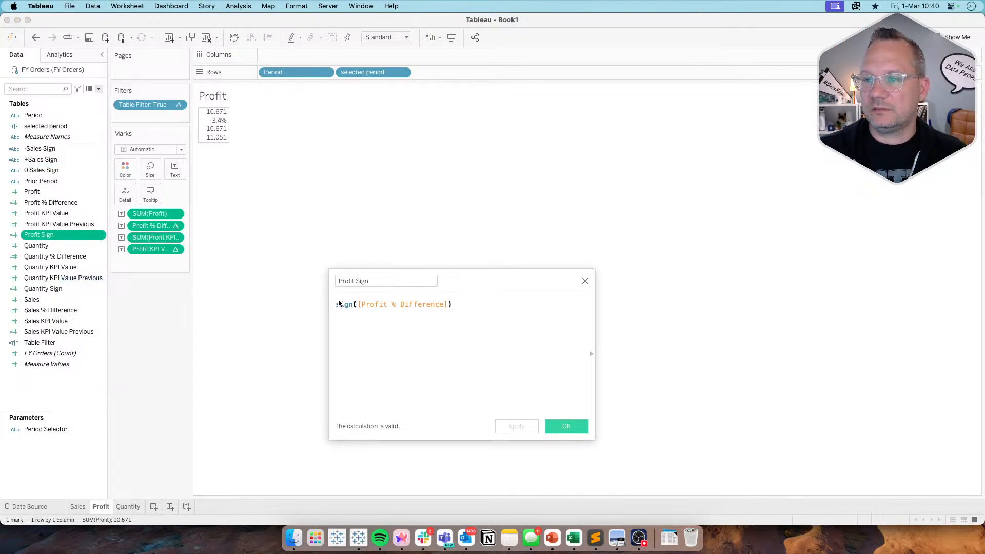
left_click(340, 281)
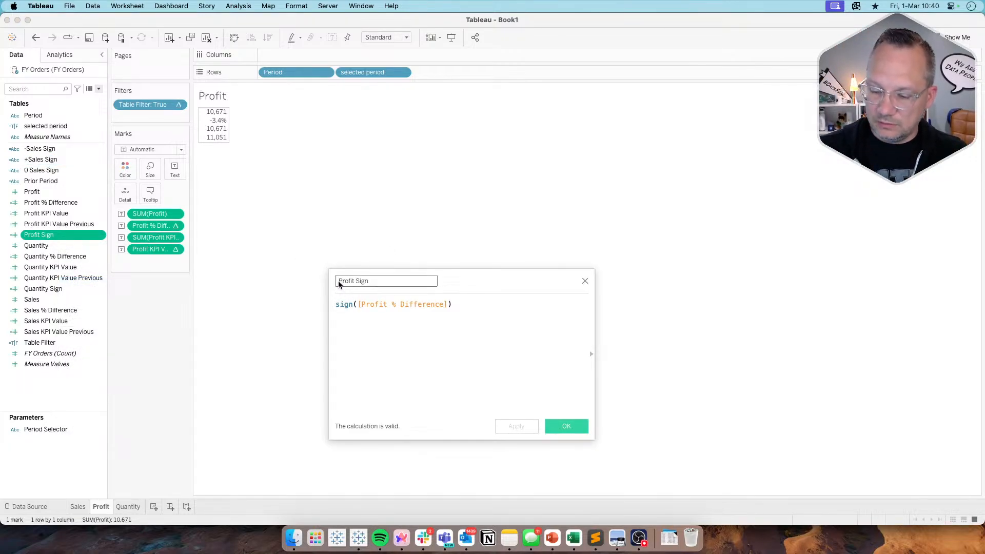
left_click(336, 305)
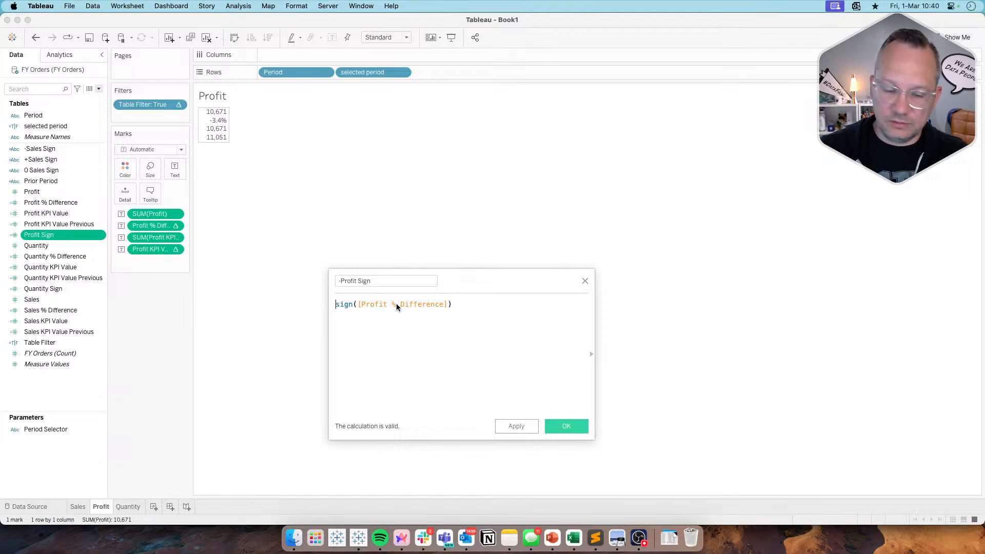
type("case")
key("End")
key("Return")
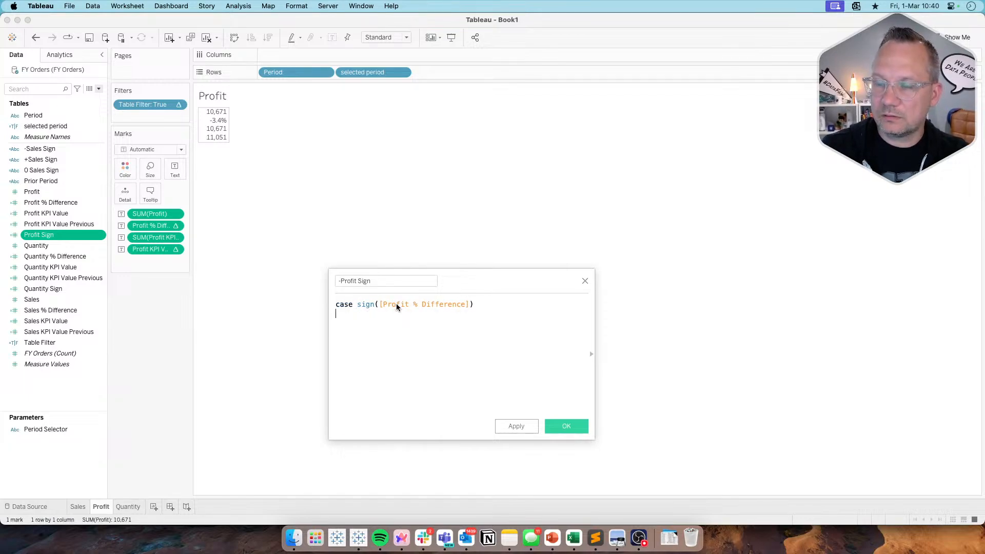
Add the clause "when -1 then" to the formula, followed by the special characters ▼, ▲ and ●
type("when ")
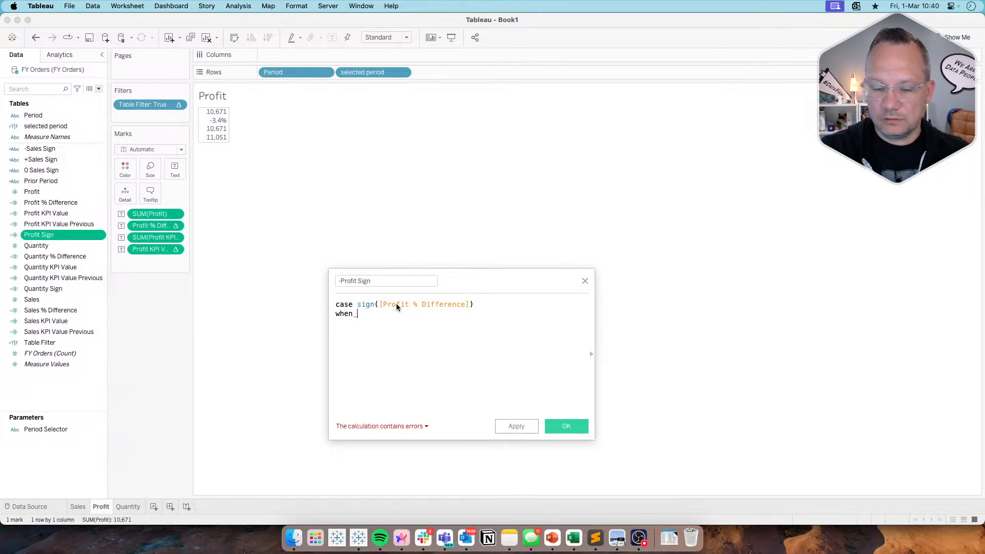
type("-1 ")
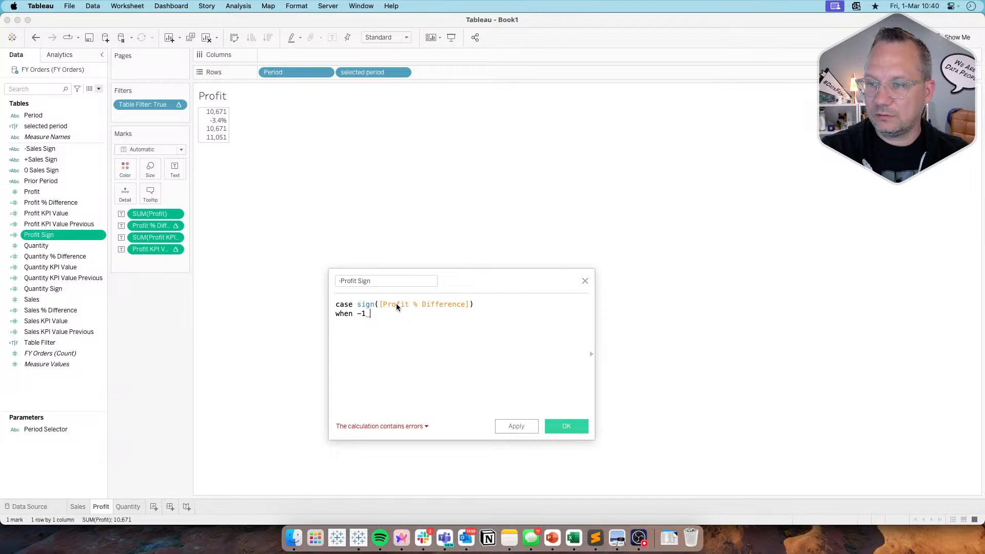
type("then")
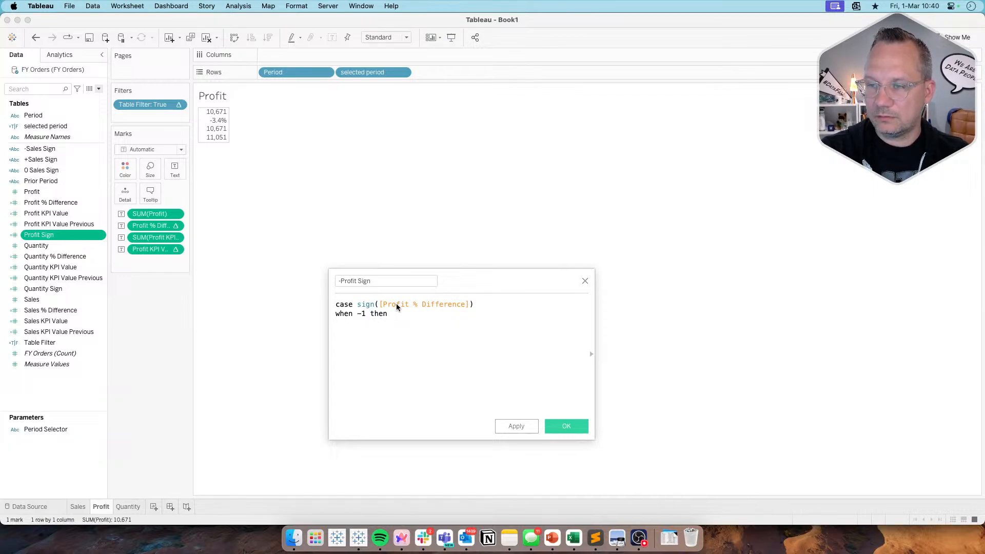
key("ctrl+super+space")
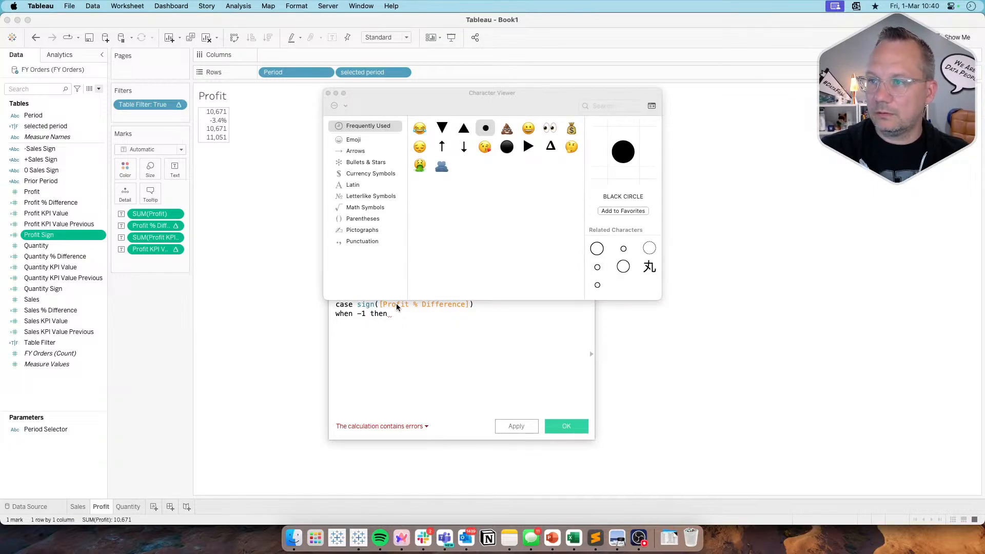
double_click(442, 128)
left_click(467, 130)
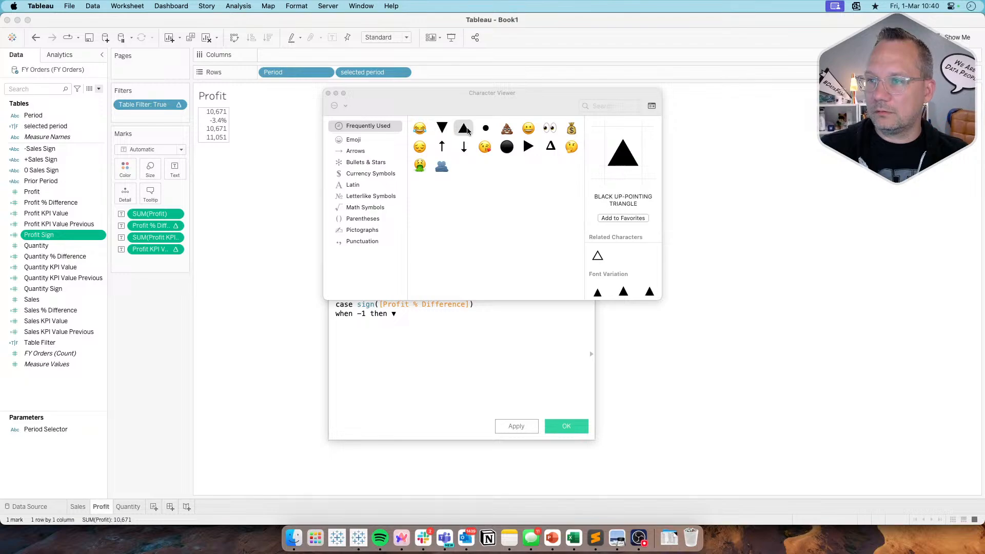
double_click(467, 131)
left_click(487, 130)
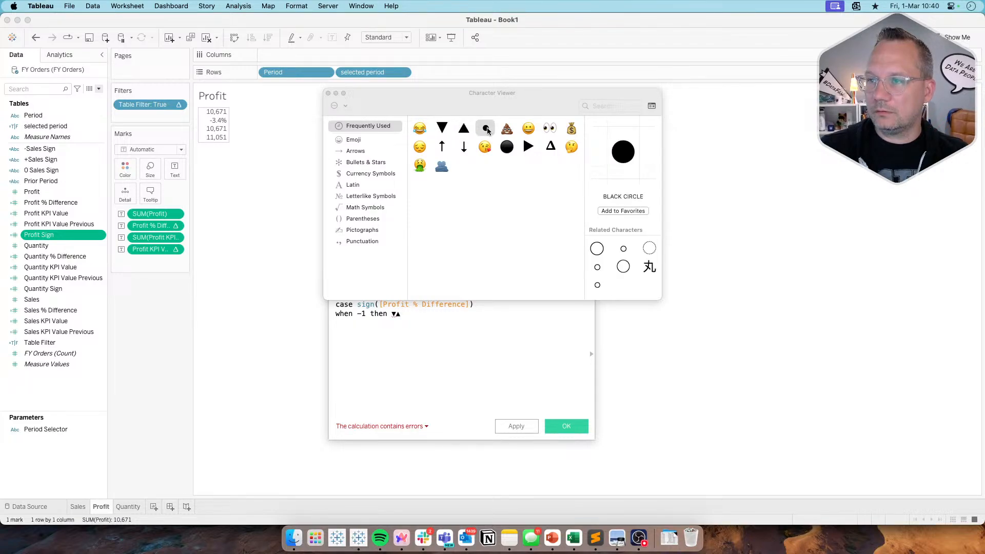
double_click(486, 128)
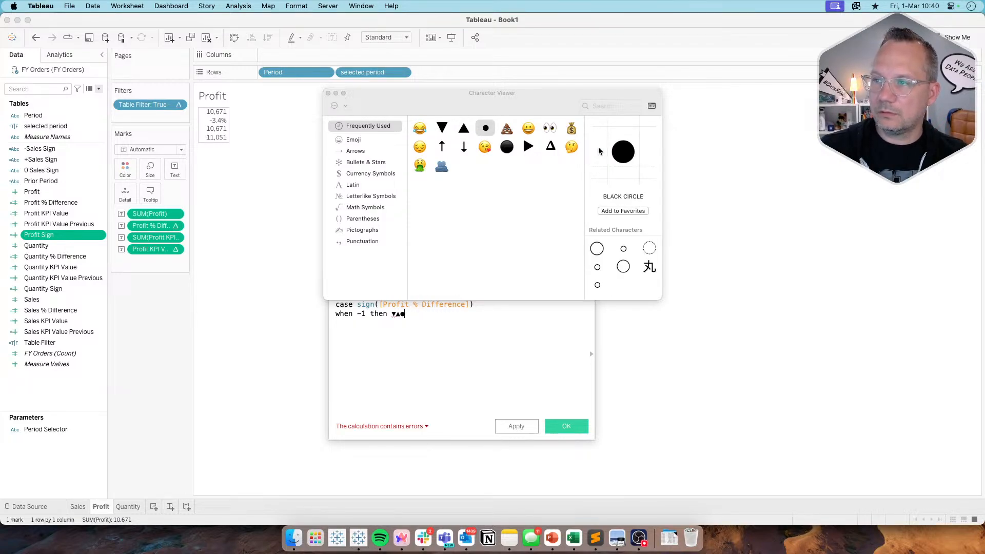
left_click(328, 94)
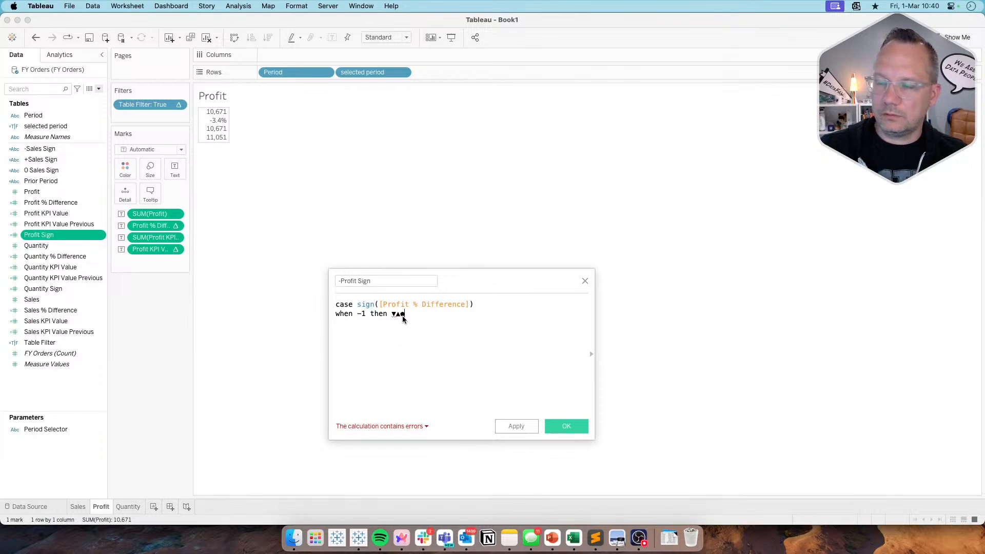
Reduce the clause's result to the quoted symbol '▼', finish the formula with end, and save the calculation
key("Left")
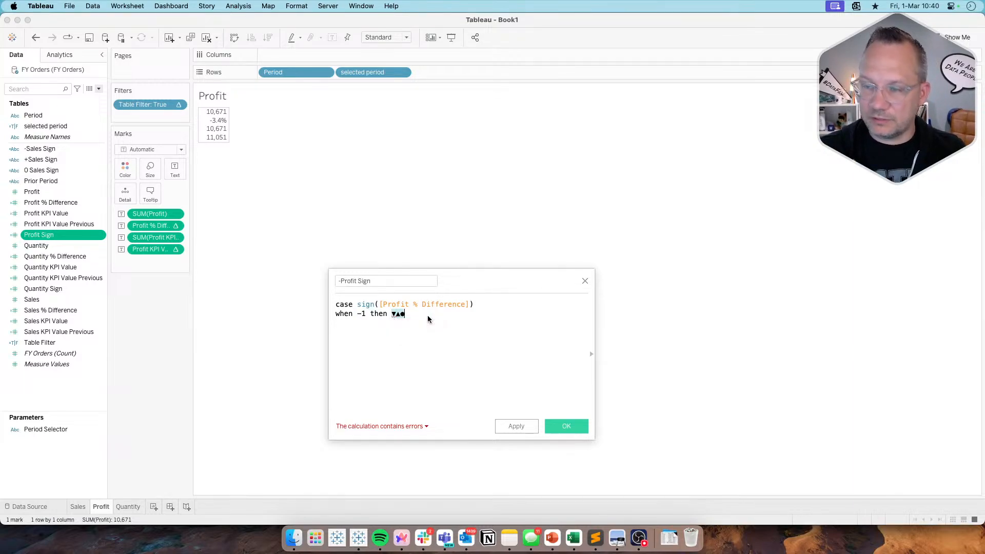
left_click(391, 314)
type("'")
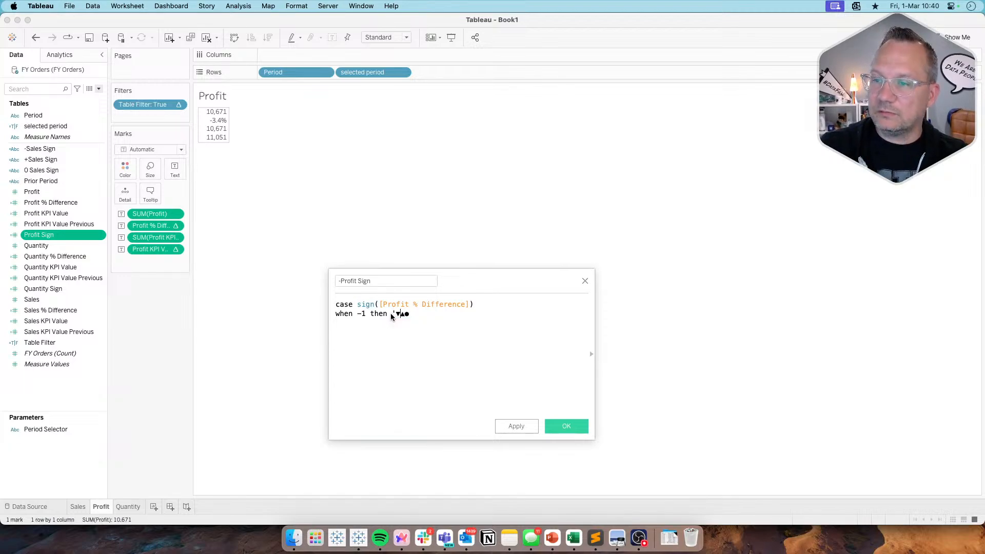
key("Delete")
key("Delete")
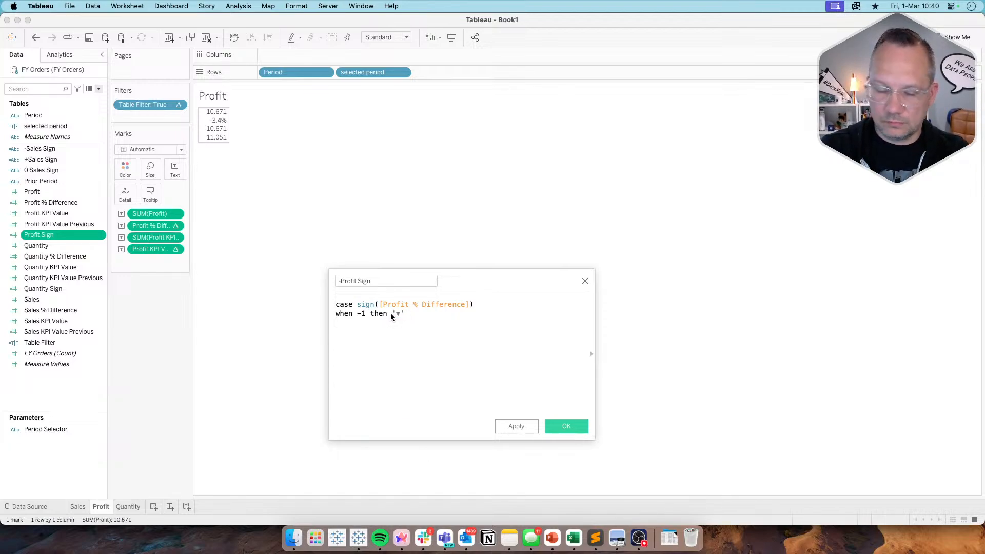
type("end")
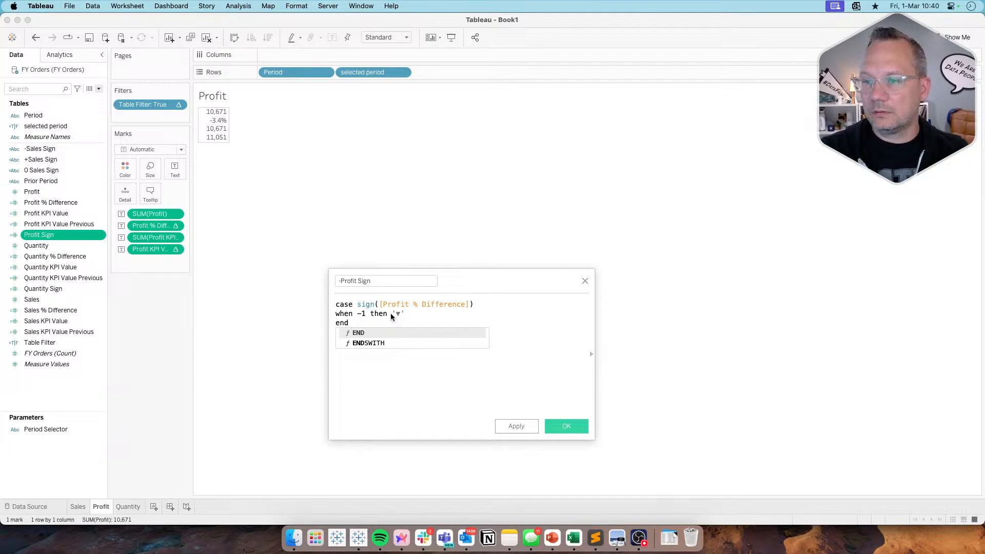
left_click(562, 426)
Duplicate the -Profit Sign calculation twice in the data fields list
left_click(102, 221)
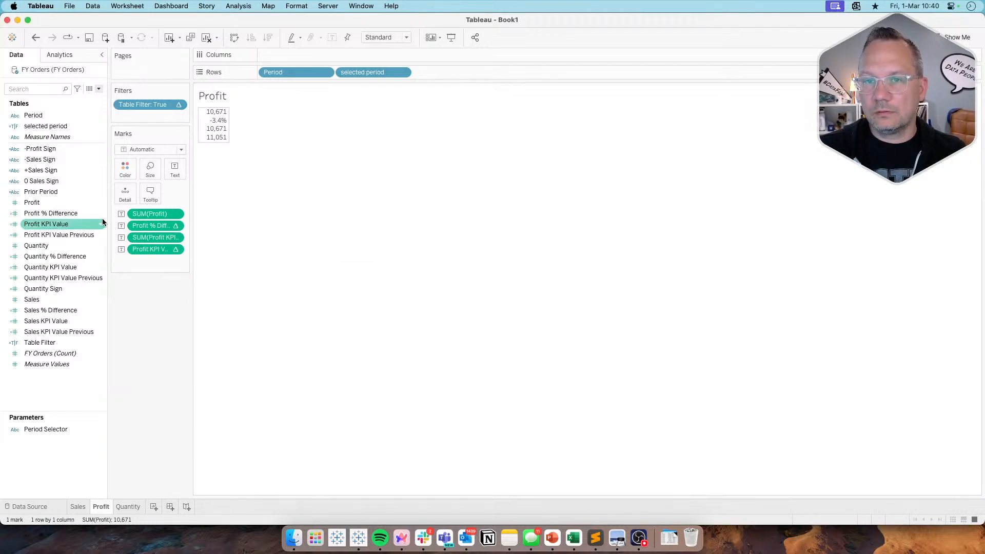
right_click(62, 152)
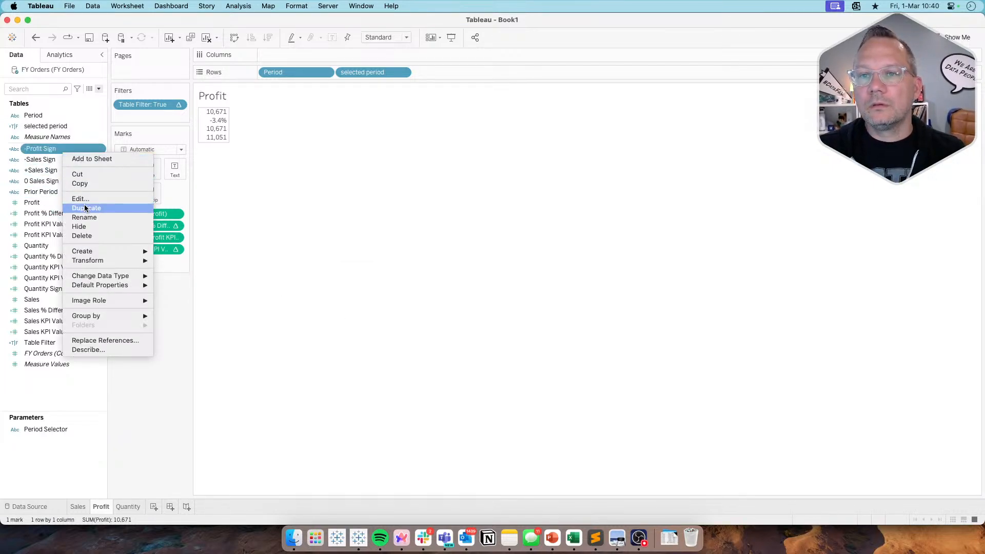
left_click(84, 207)
right_click(56, 159)
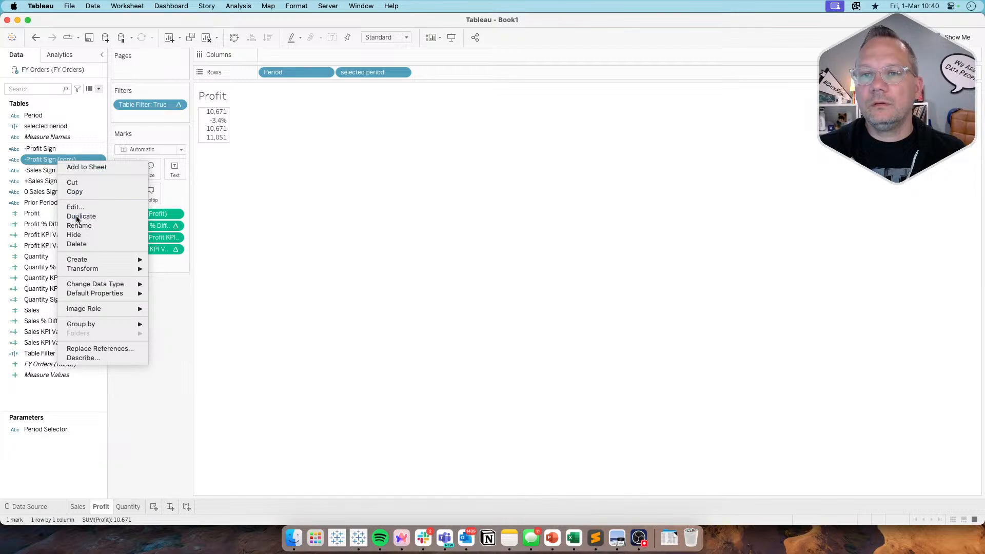
left_click(77, 219)
Edit the first copy of -Profit Sign and change the leading minus in its name to a plus
left_click(61, 161)
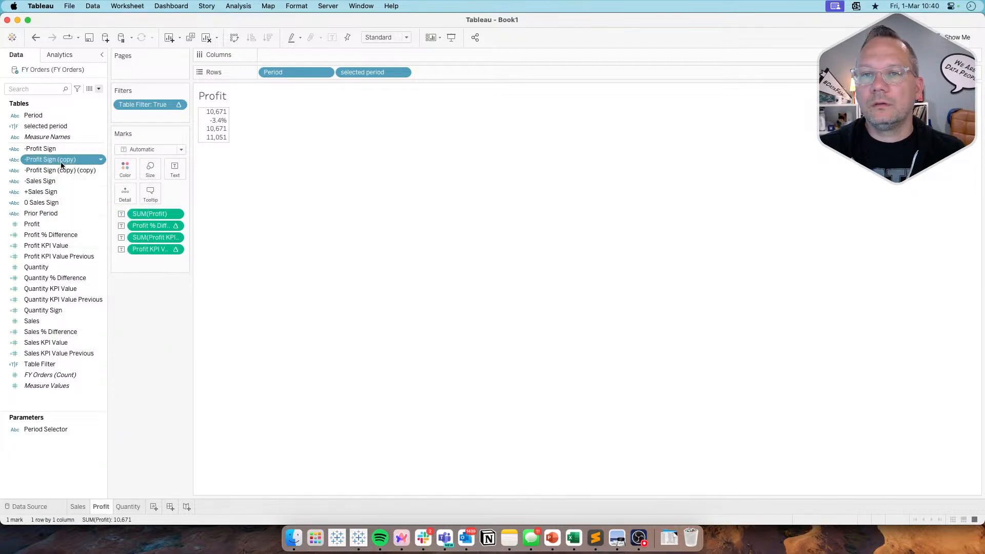
right_click(61, 163)
left_click(70, 206)
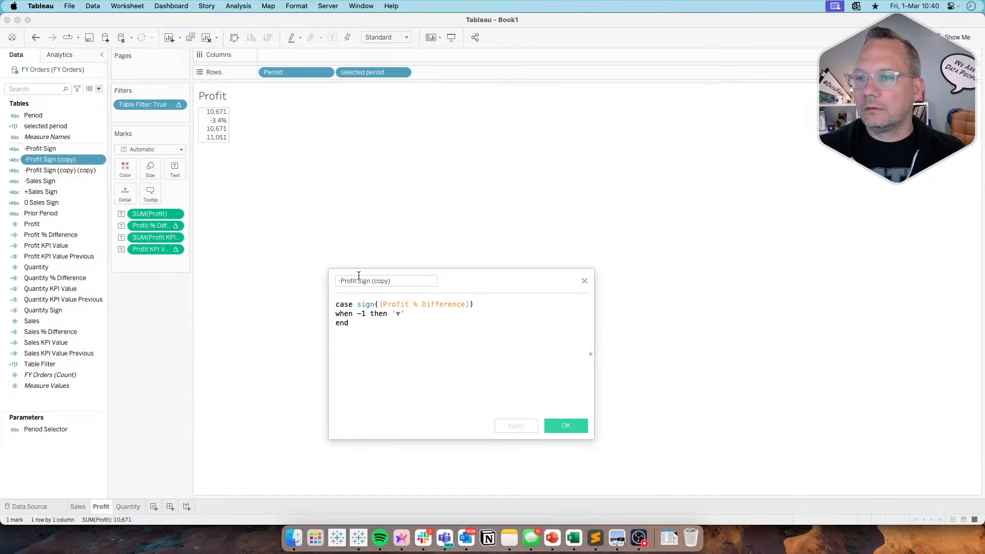
left_click(341, 280)
key("BackSpace")
type("+")
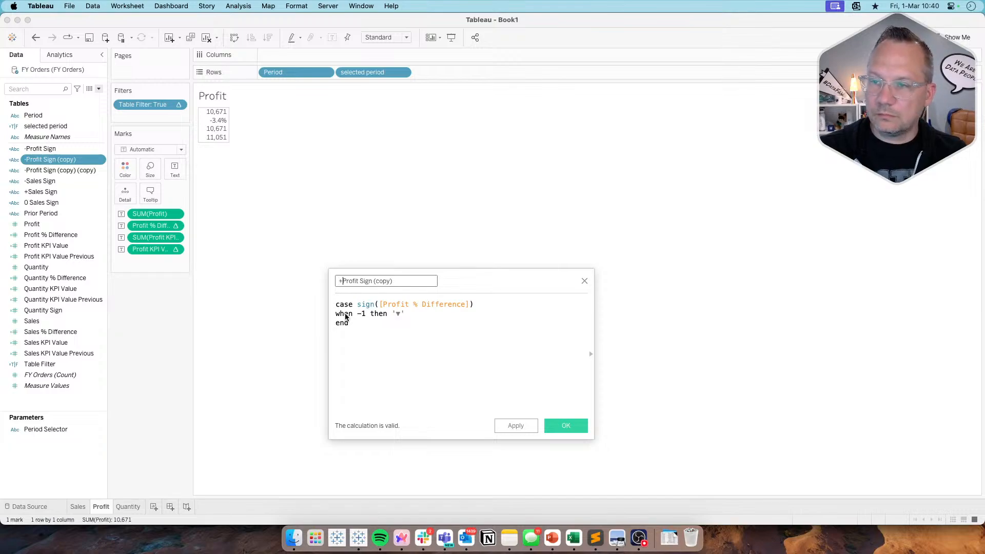
Change the formula's clause to read when 1 then '▲'
left_click(401, 314)
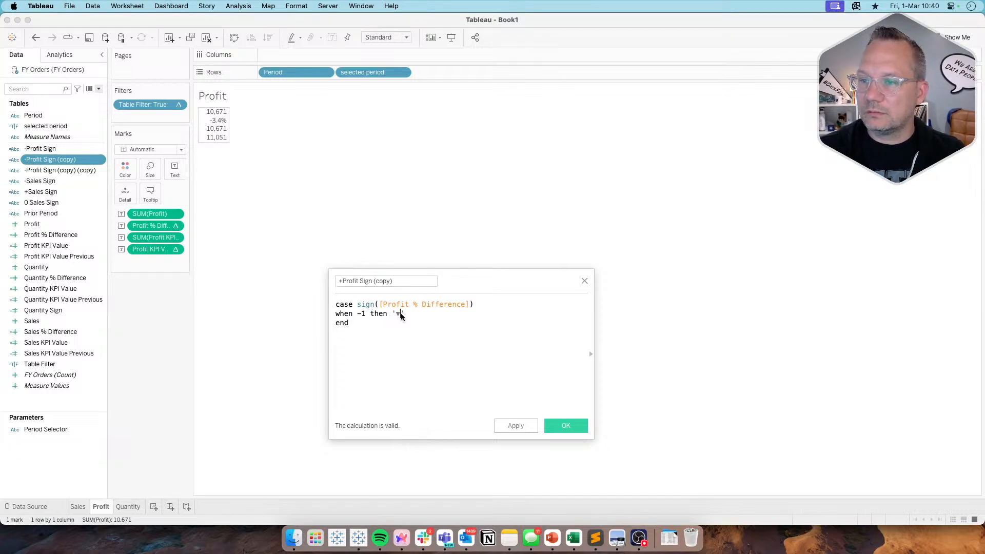
key("super+v")
key("BackSpace")
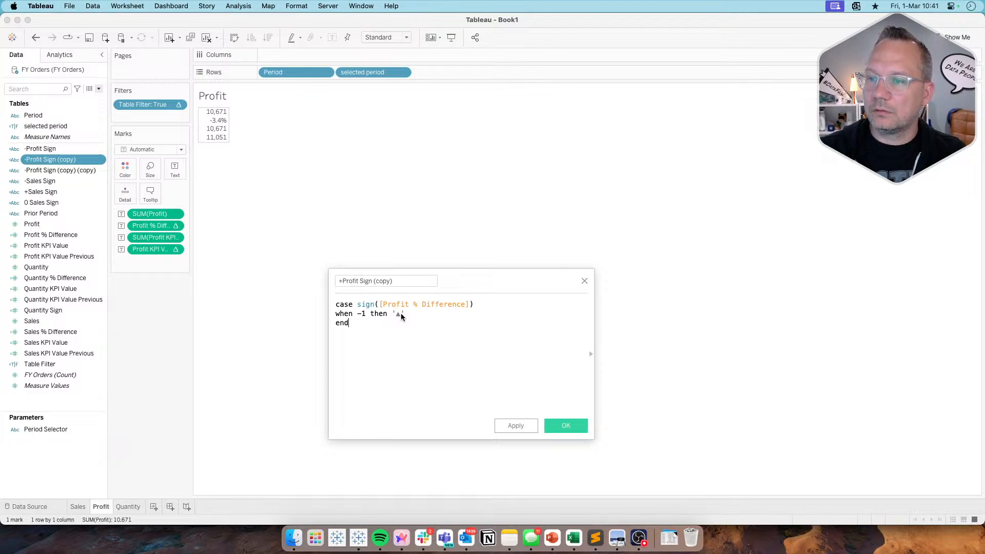
left_click(363, 315)
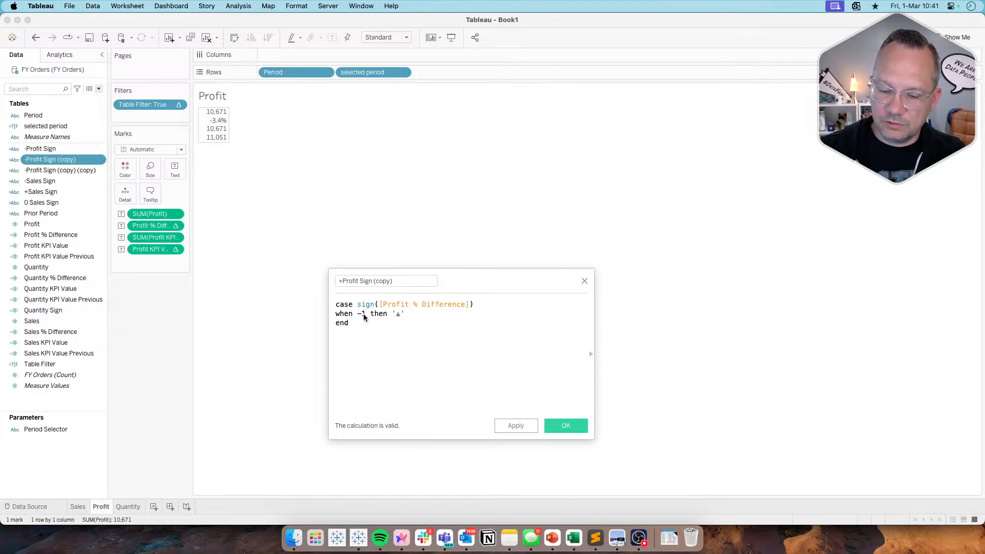
key("BackSpace")
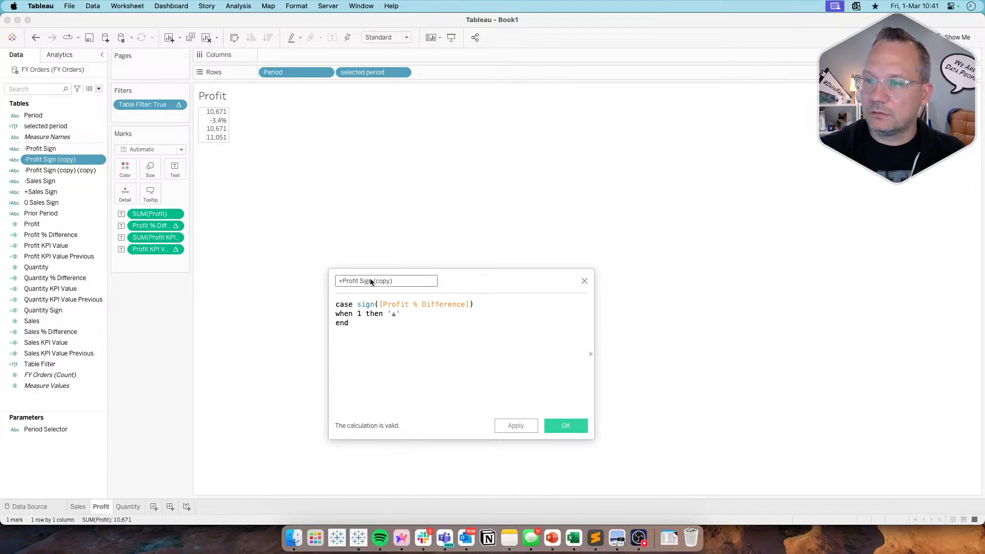
Remove "(copy)" from the name so it reads "+Profit Sign", and save the calculation
left_click_drag(371, 282, 535, 283)
key("BackSpace")
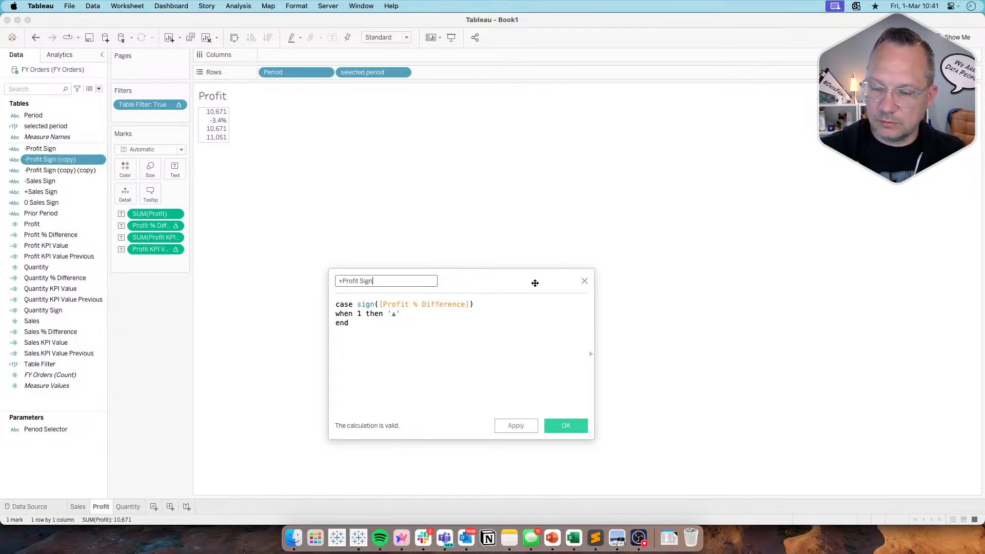
left_click(564, 426)
Edit the remaining copy of -Profit Sign so its clause reads when 0 then '●'
right_click(70, 164)
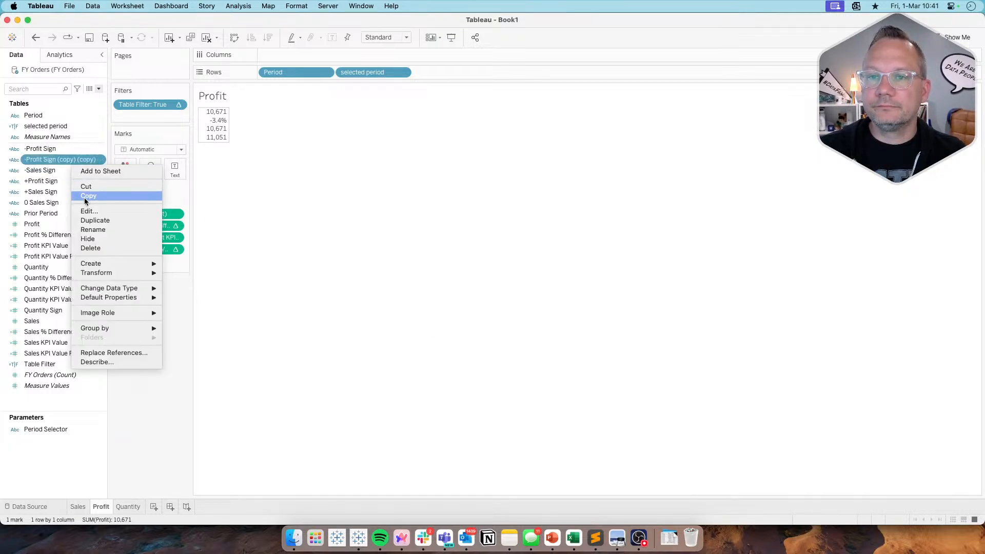
left_click(88, 211)
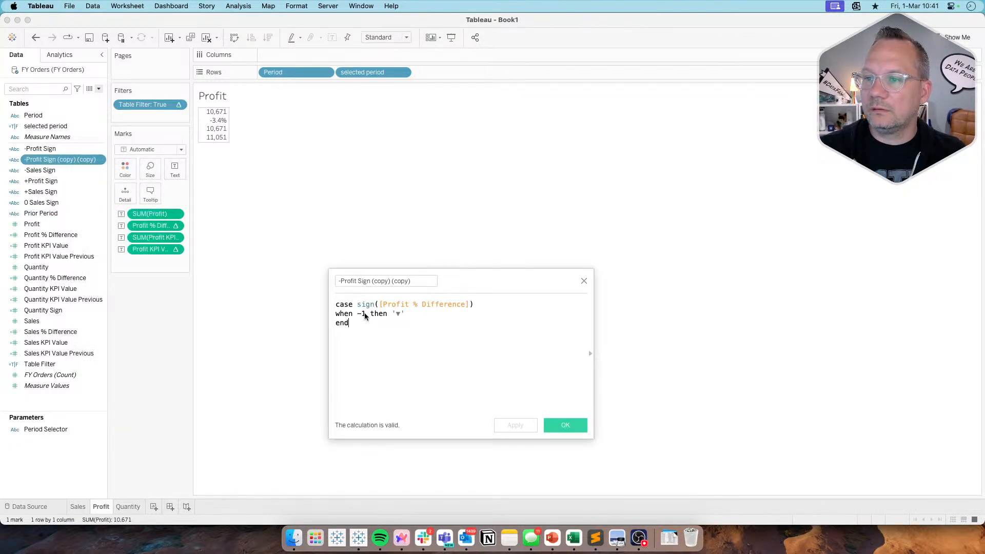
key("BackSpace")
key("BackSpace")
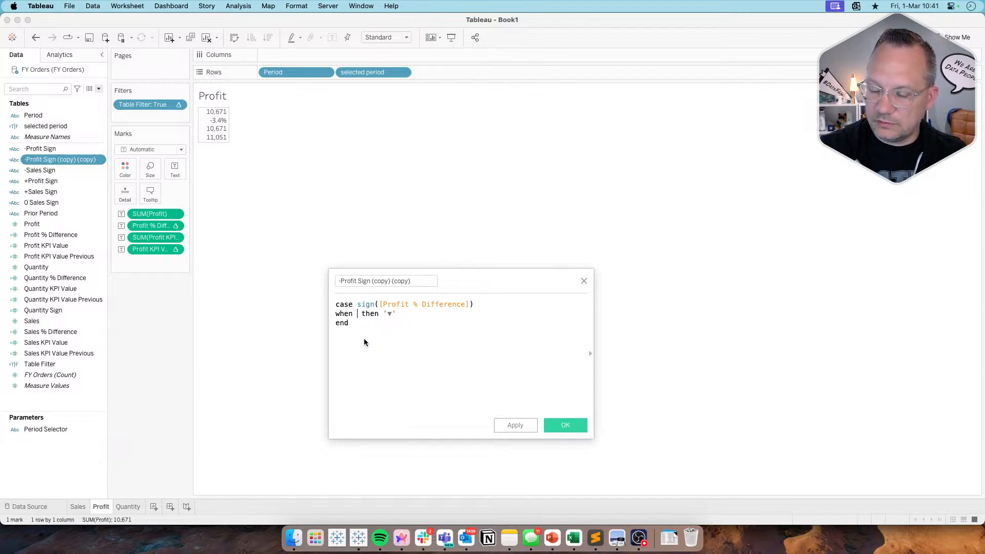
type("0")
left_click_drag(399, 314, 393, 316)
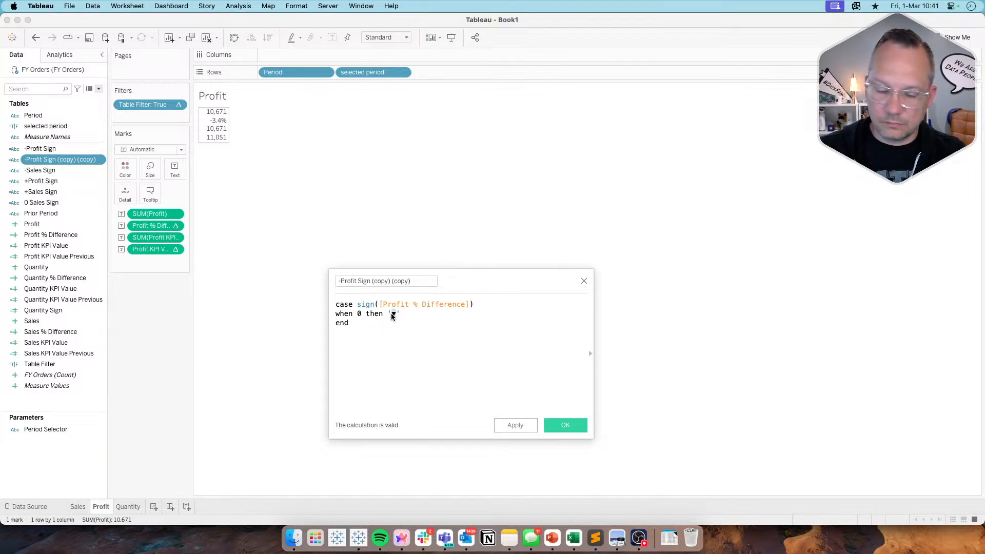
key("super+v")
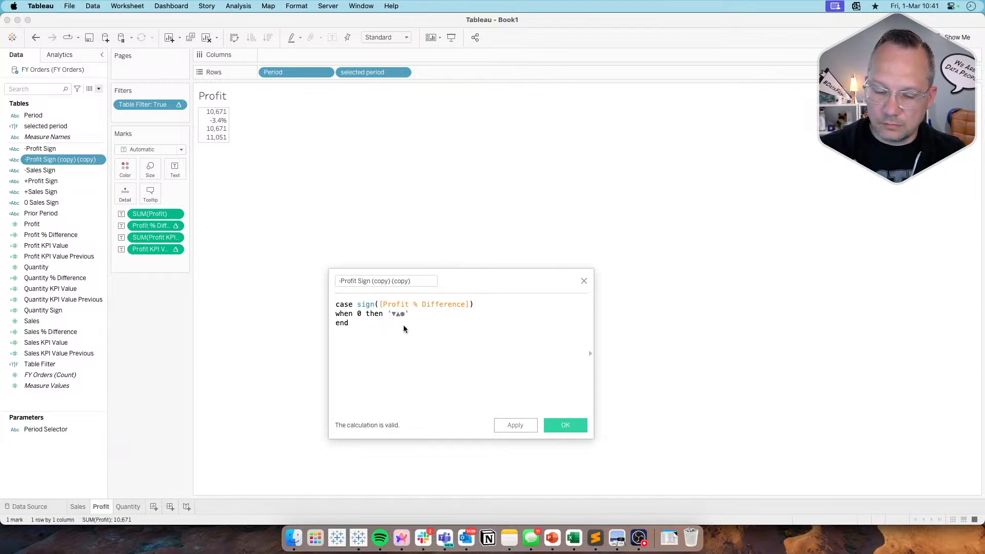
key("Left")
key("BackSpace")
key("BackSpace")
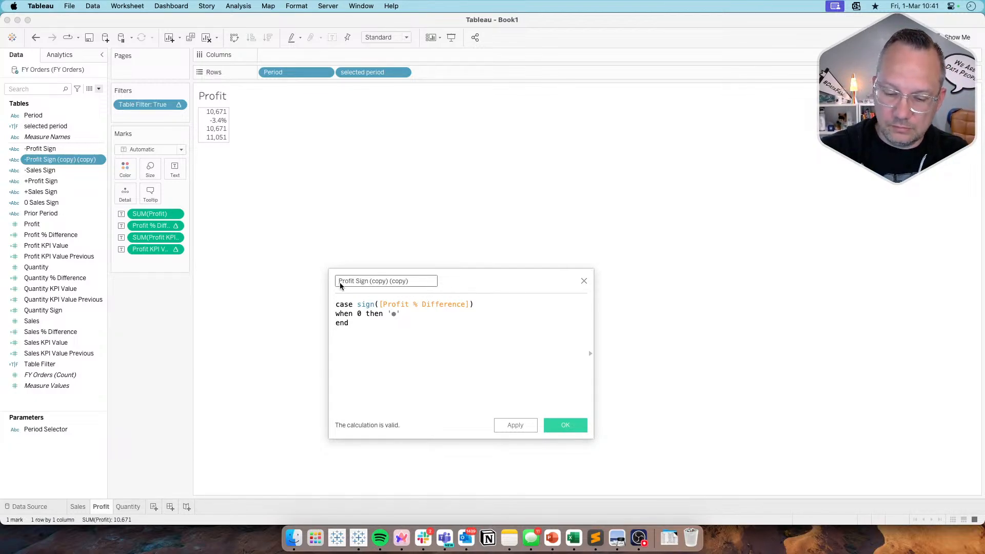
Rename this calculation "0 Profit Sign" and save it
type("0")
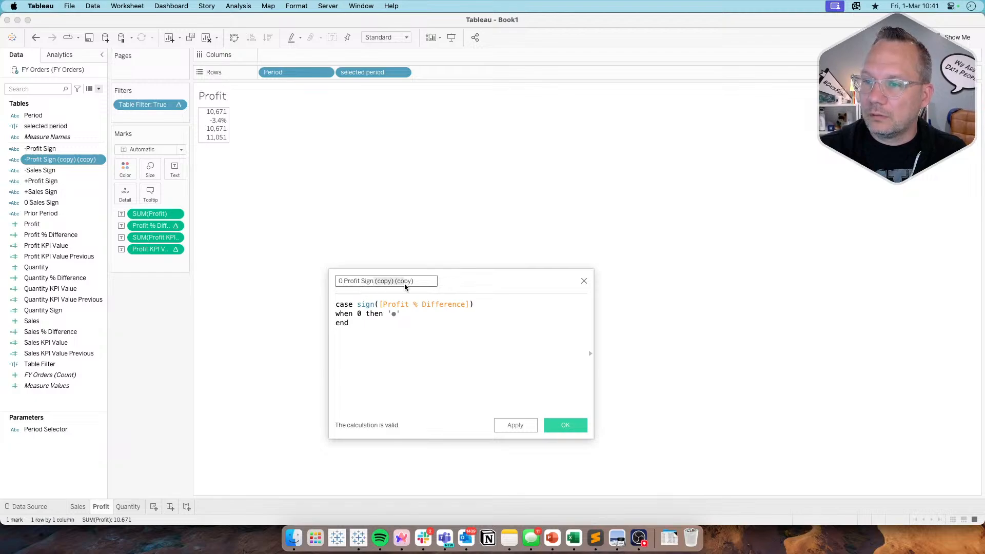
left_click_drag(374, 281, 538, 283)
key("BackSpace")
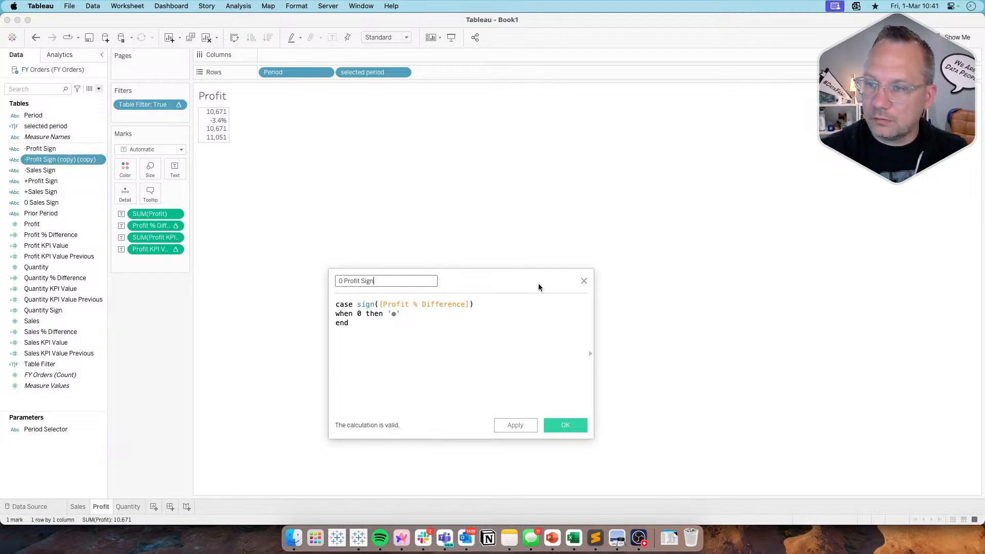
left_click(559, 424)
Add the -Profit Sign, +Profit Sign and 0 Profit Sign fields together to the Profit sheet's text label
left_click(41, 149)
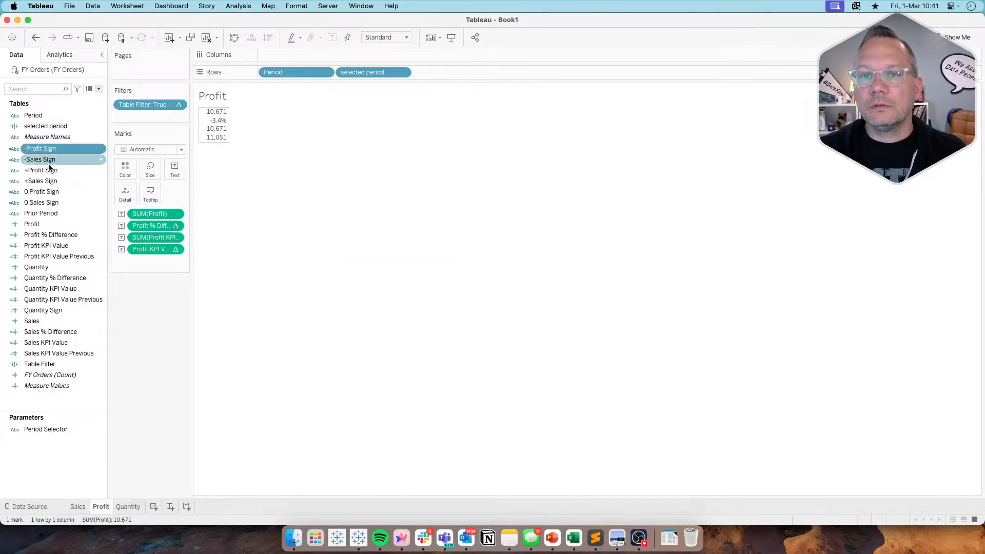
left_click(48, 170, "super")
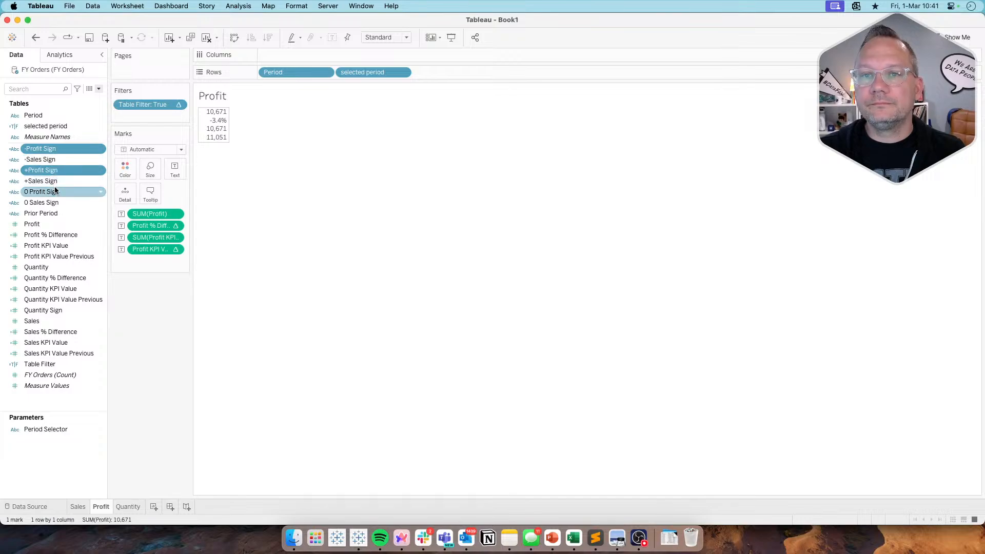
left_click(55, 191, "super")
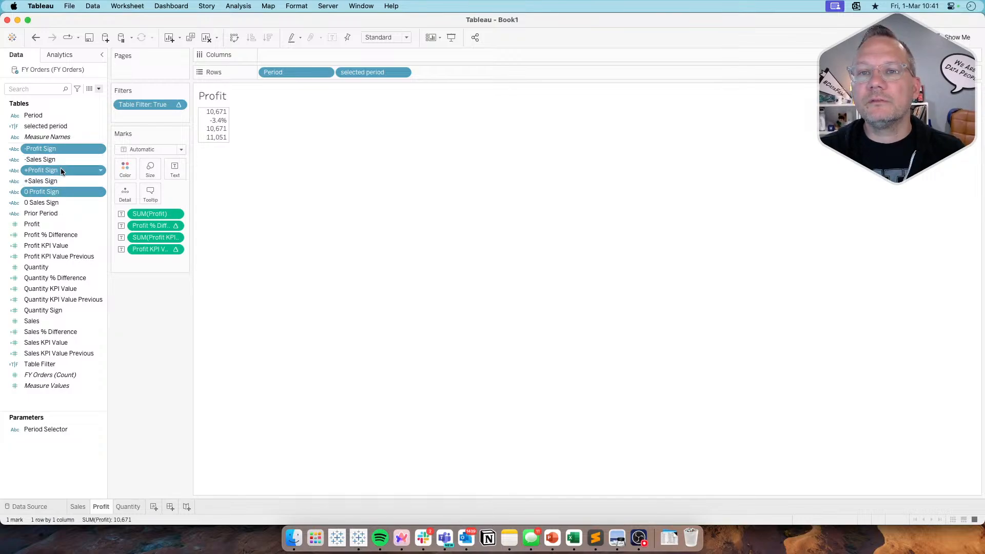
left_click_drag(60, 148, 172, 169)
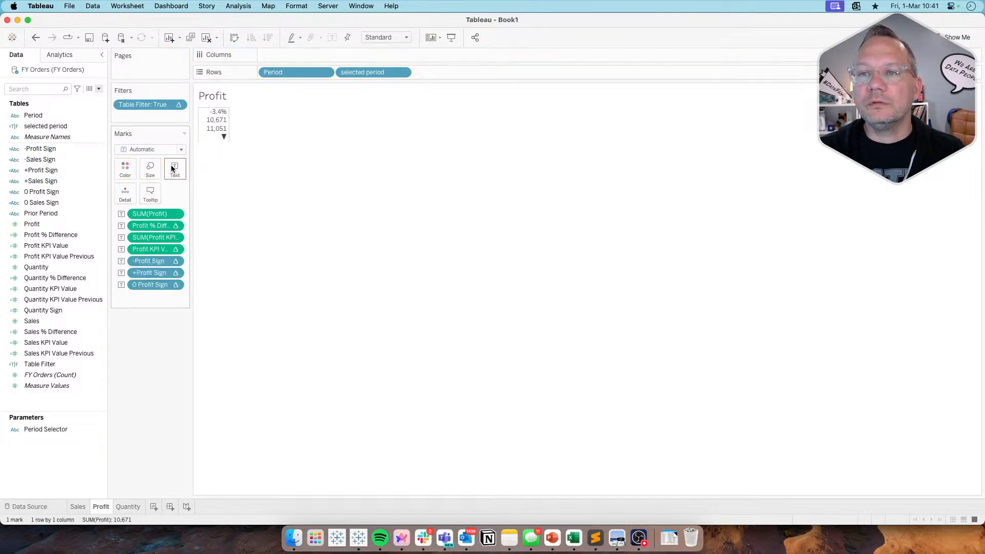
Clear all default content from the Profit sheet's text label and save the empty label
left_click(174, 169)
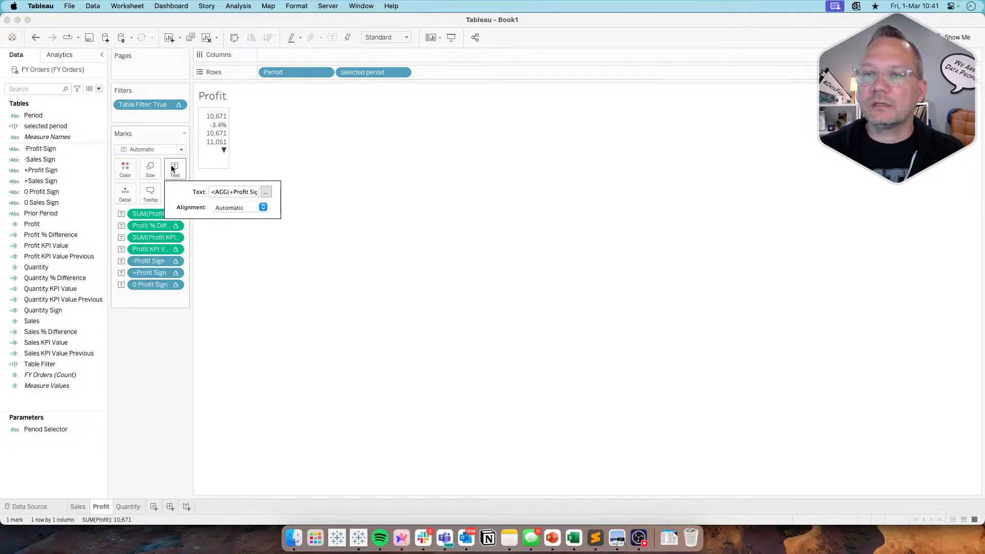
left_click(266, 192)
left_click_drag(550, 259, 439, 202)
key("BackSpace")
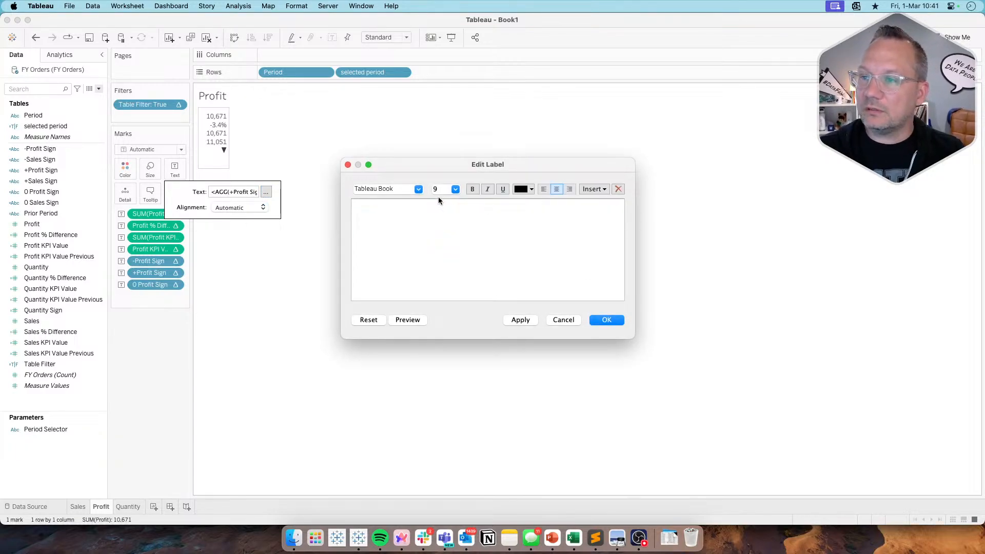
left_click(587, 320)
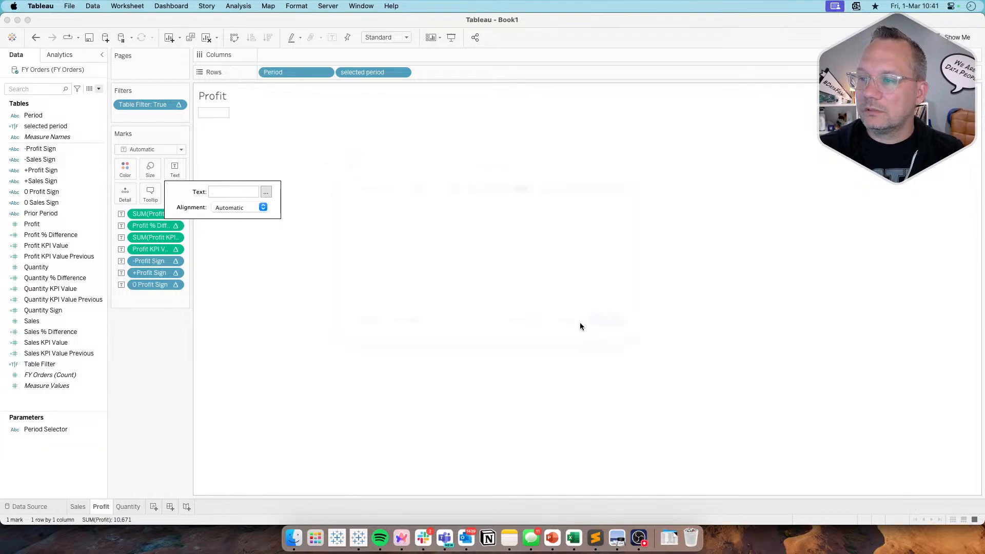
Examine the Sales sheet's label for the font size, weight and color of each field, as a model for Profit
left_click(77, 507)
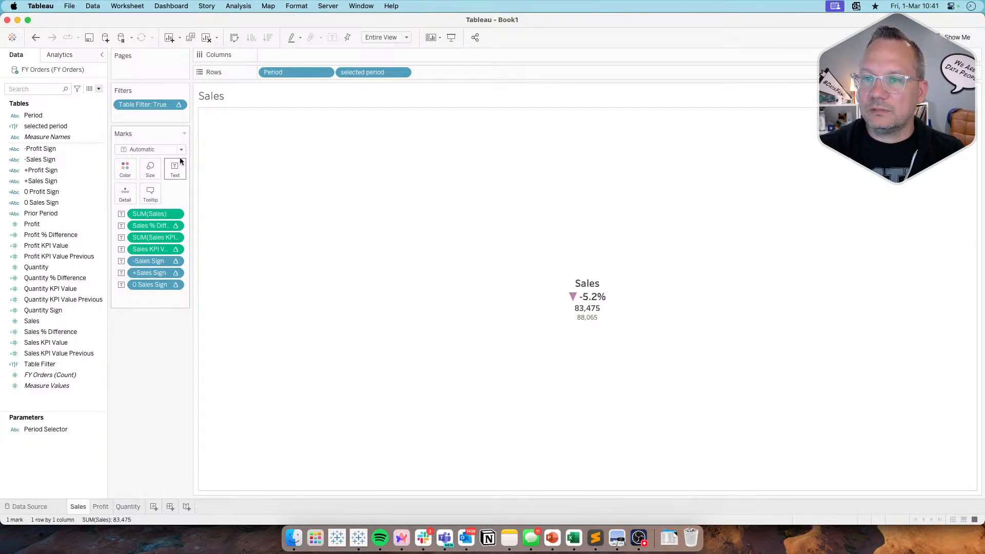
left_click(175, 168)
left_click(265, 193)
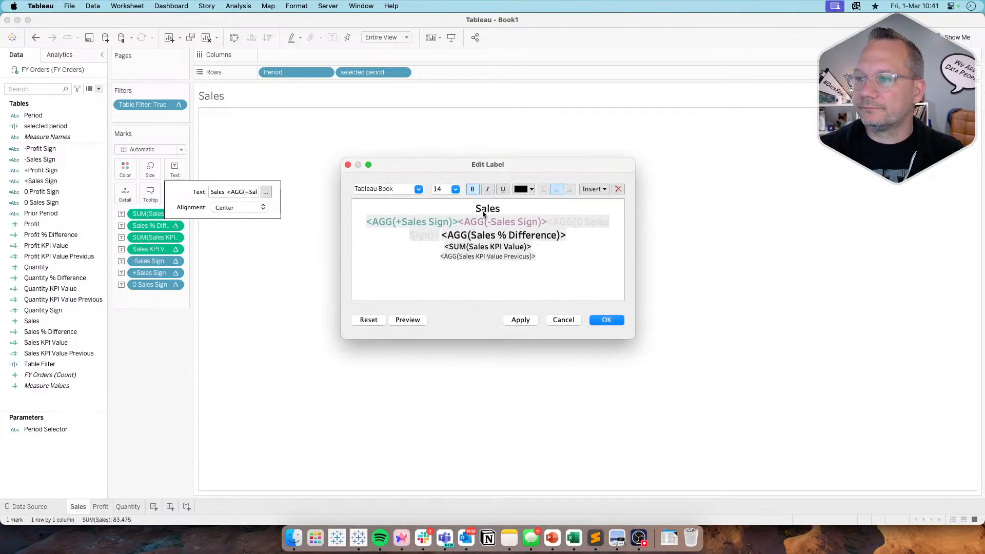
double_click(443, 226)
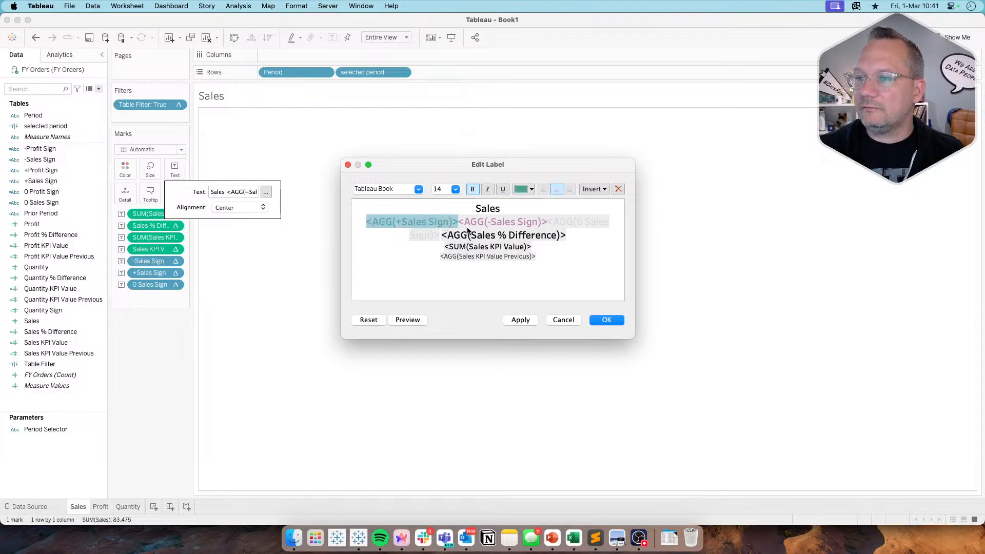
double_click(489, 237)
double_click(489, 247)
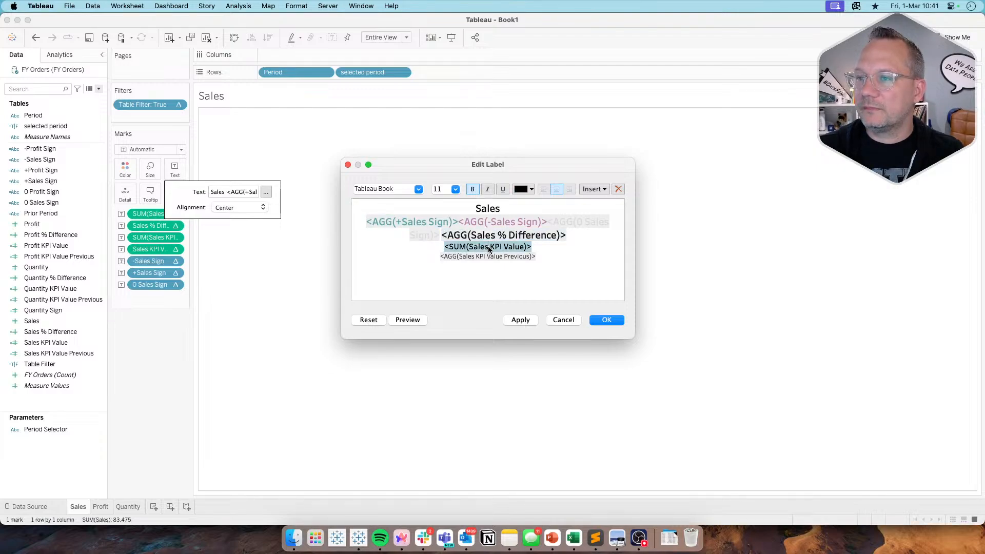
double_click(485, 256)
left_click(606, 320)
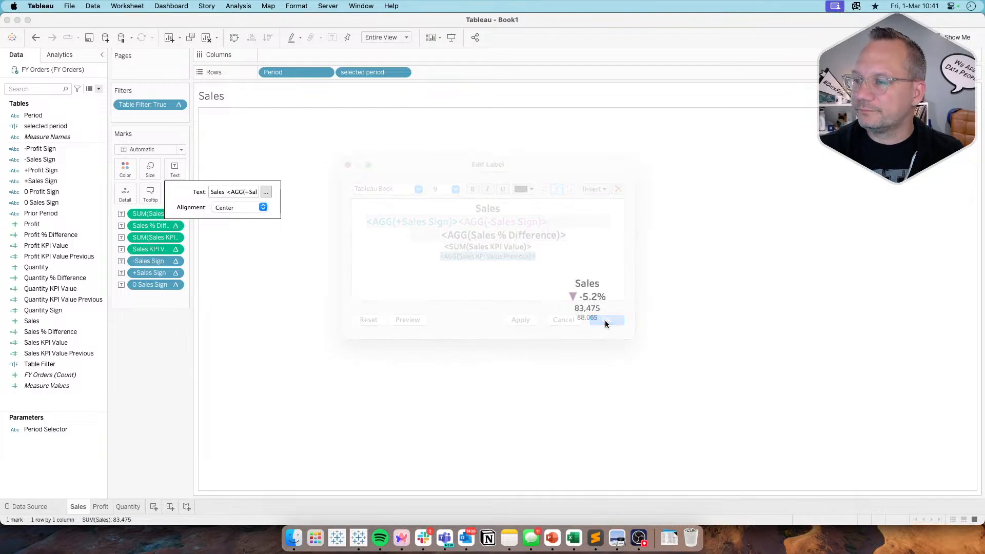
Edit the Profit sheet's label and enter the heading "Profit" in bold at size 14
left_click(101, 507)
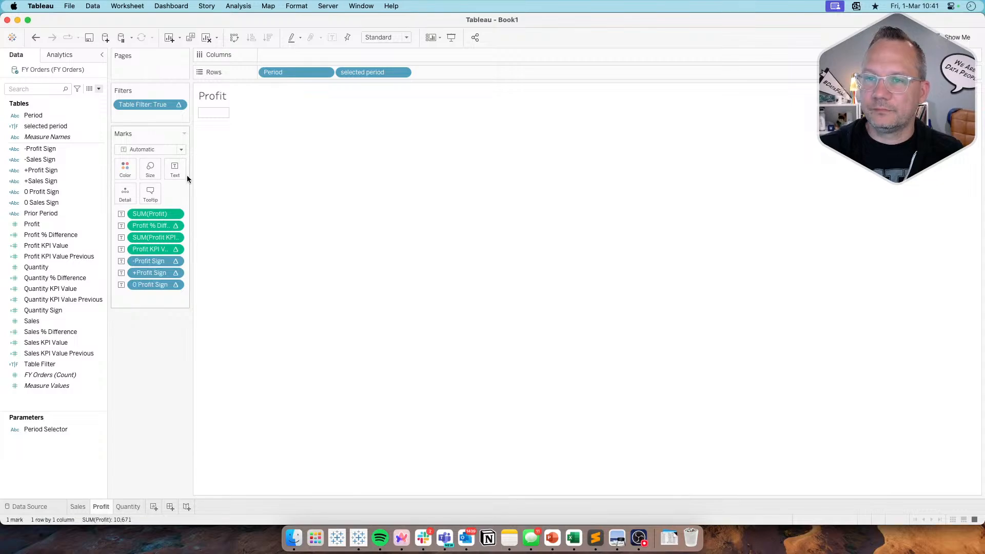
left_click(175, 169)
left_click(266, 192)
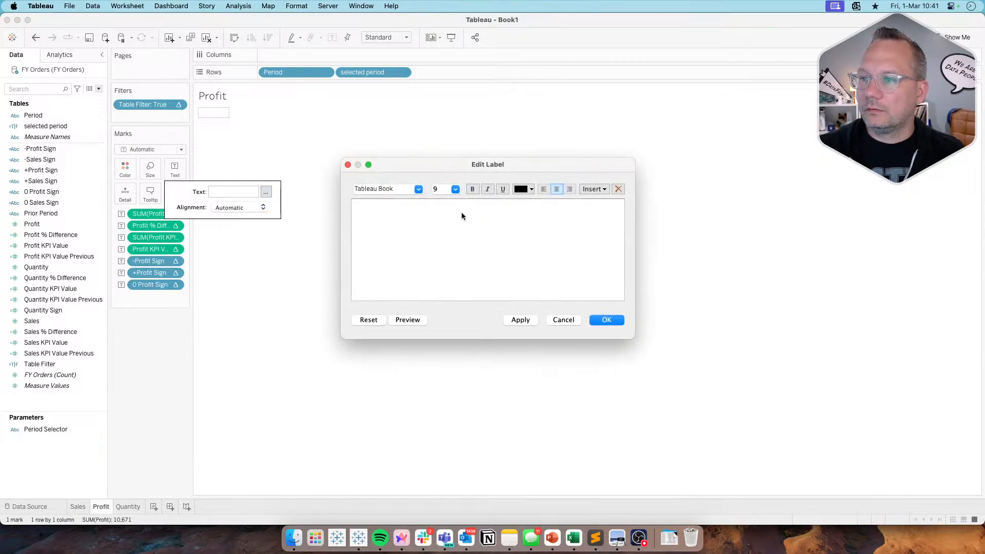
left_click(455, 189)
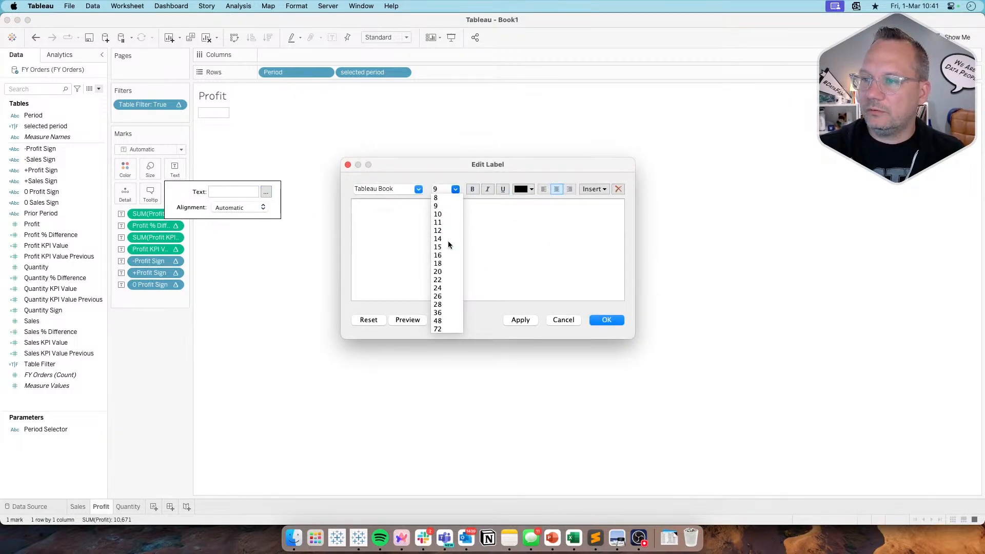
left_click(448, 241)
left_click(471, 190)
type("Profit")
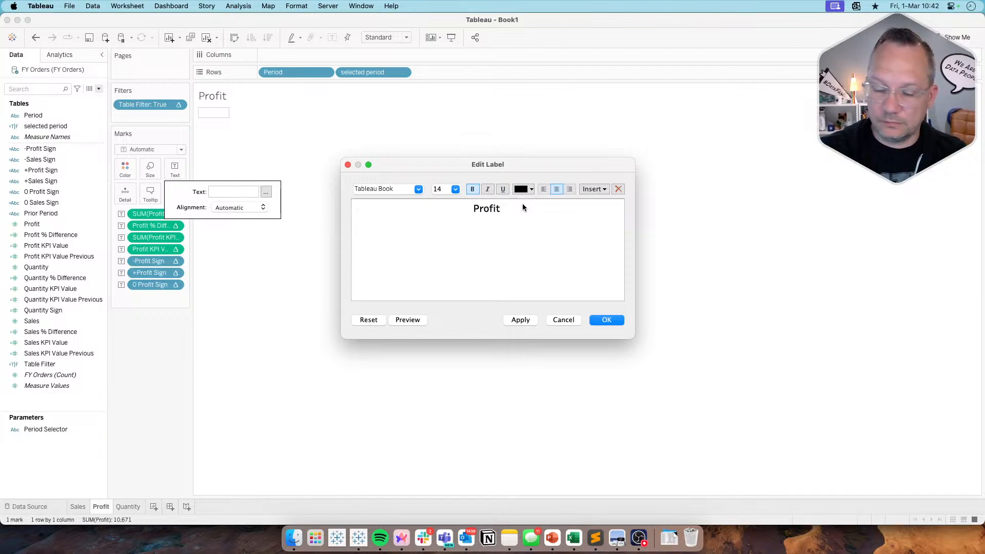
Insert the +Profit Sign, -Profit Sign, 0 Profit Sign and Profit % Difference fields beneath the Profit heading in the label
key("BackSpace")
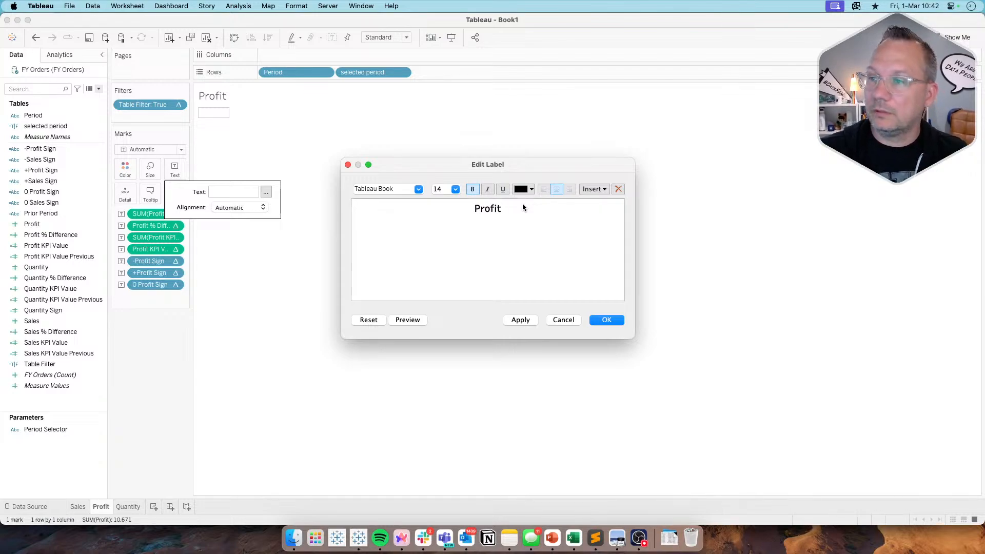
left_click(593, 190)
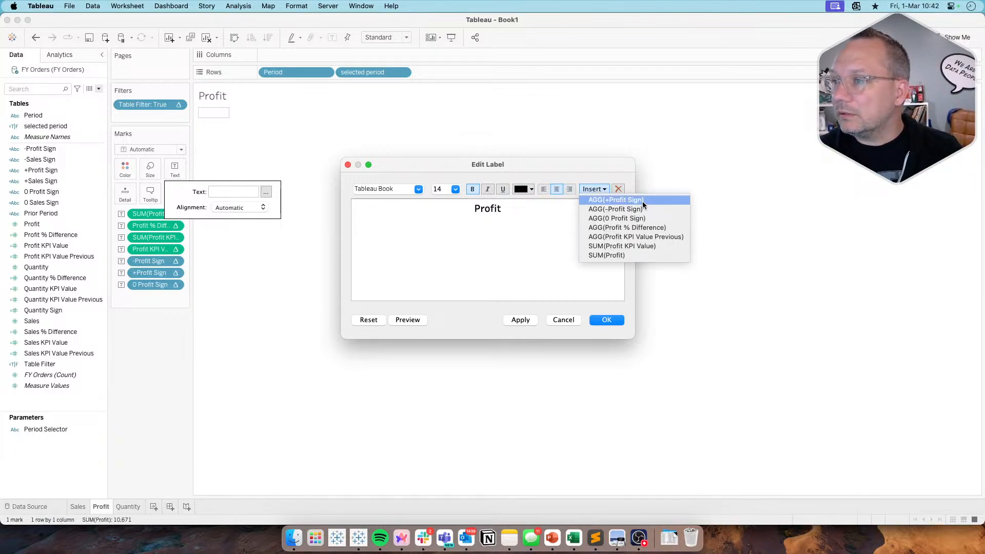
left_click(643, 202)
left_click(592, 189)
left_click(636, 209)
left_click(593, 190)
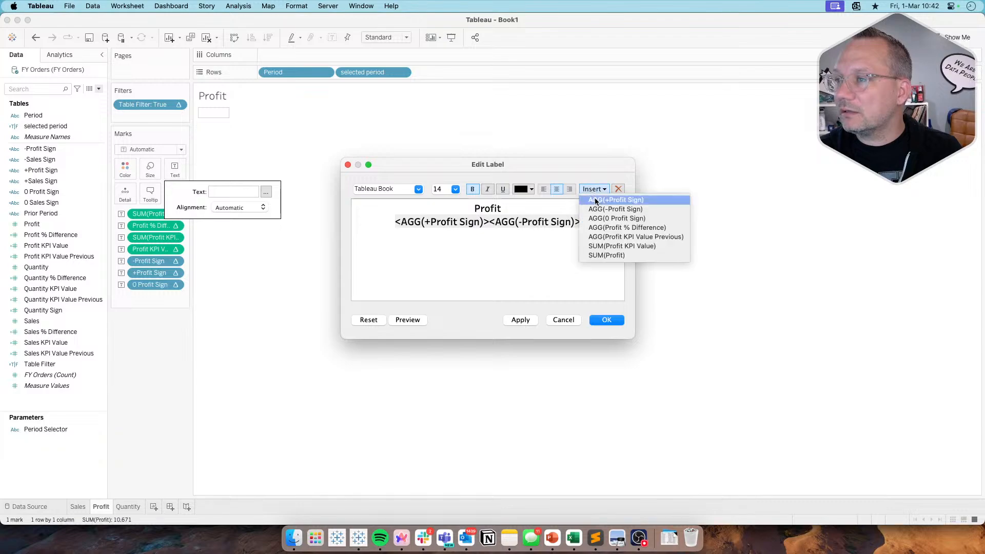
left_click(617, 218)
left_click(593, 189)
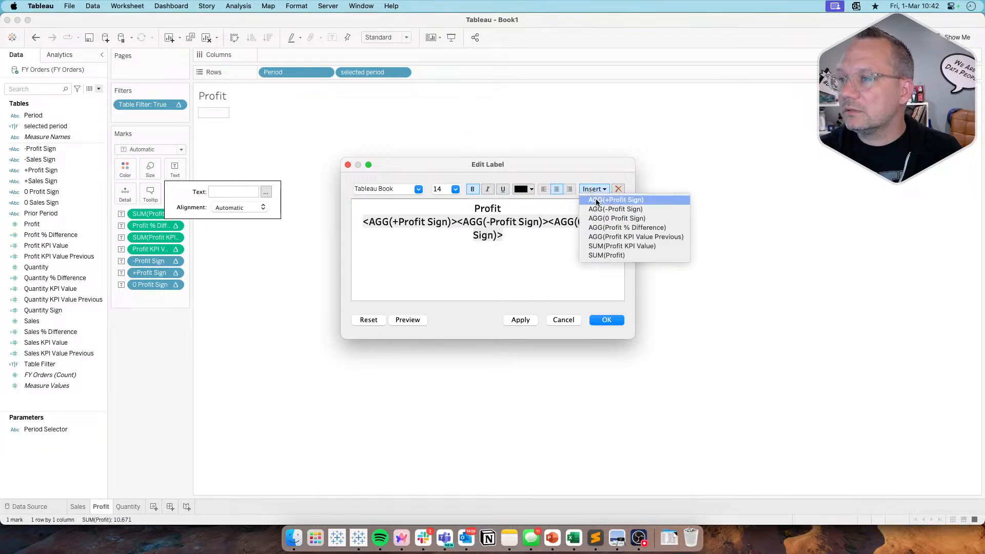
left_click(614, 228)
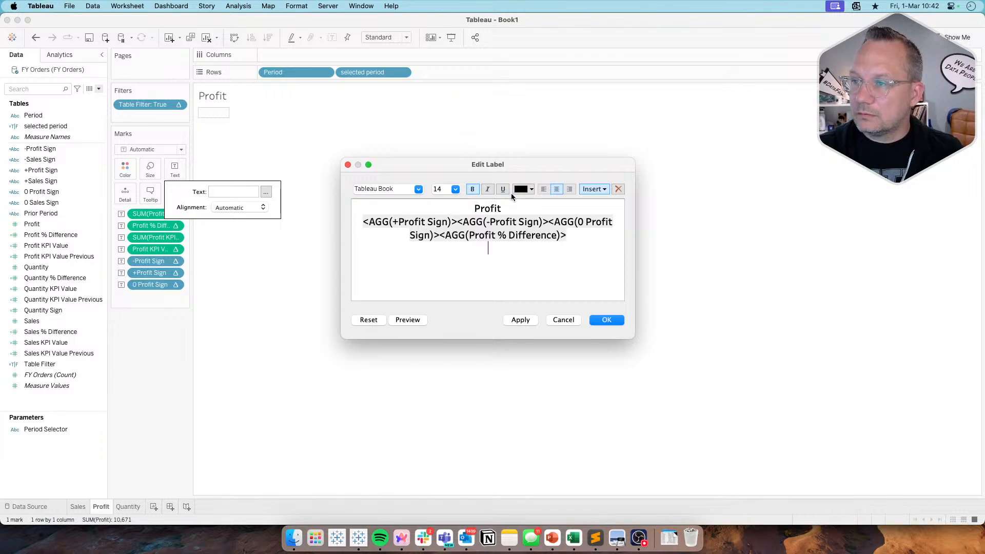
Add the SUM(Profit KPI Value) field in bold at size 11 on the line below the percent difference
left_click(456, 189)
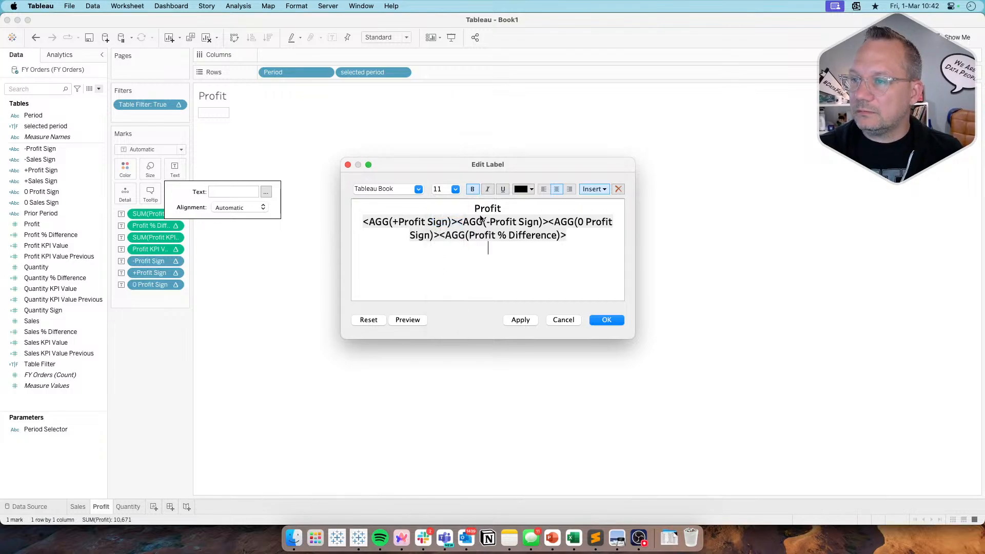
left_click(437, 222)
left_click(592, 190)
left_click(628, 245)
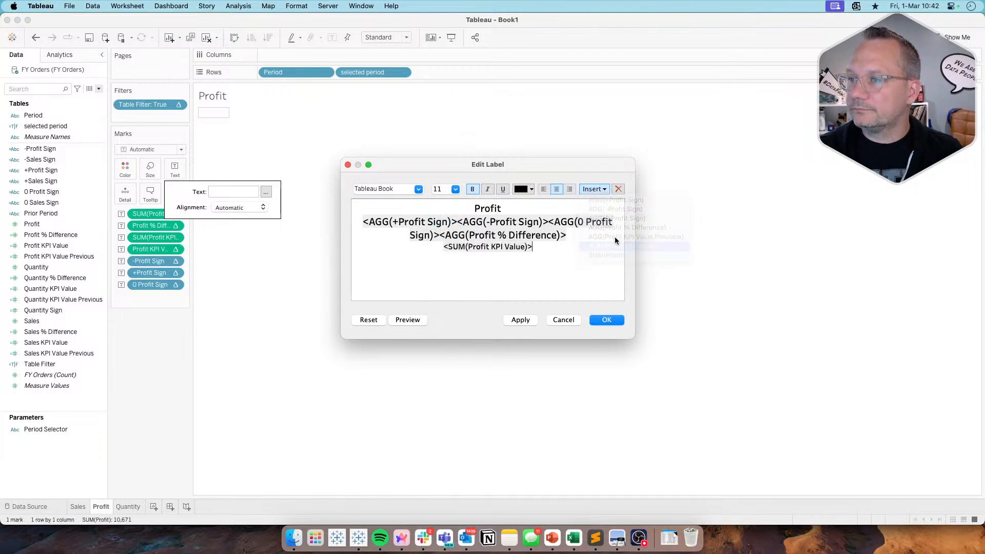
Add the Profit KPI Value Previous field on a new last line of the label, non-bold at size 9
key("Return")
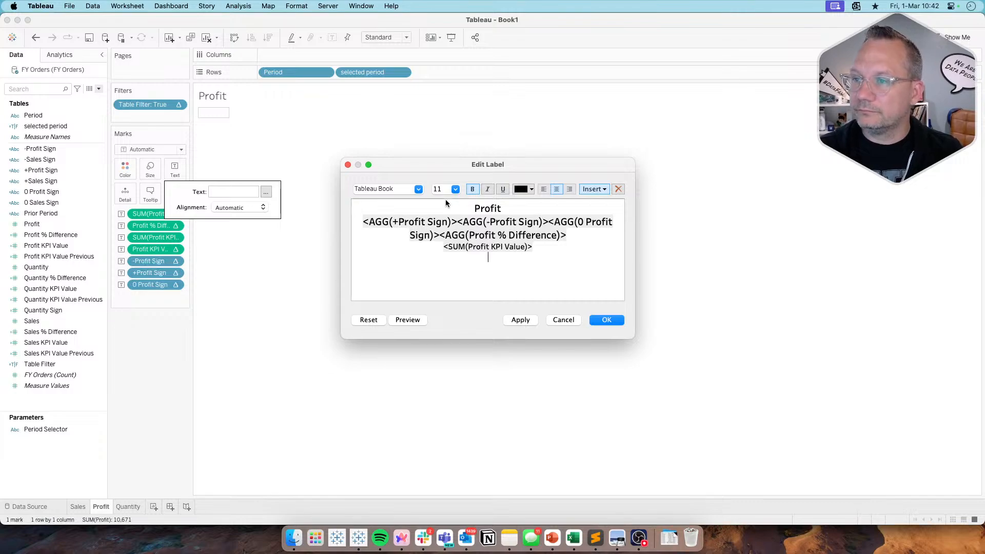
left_click(456, 190)
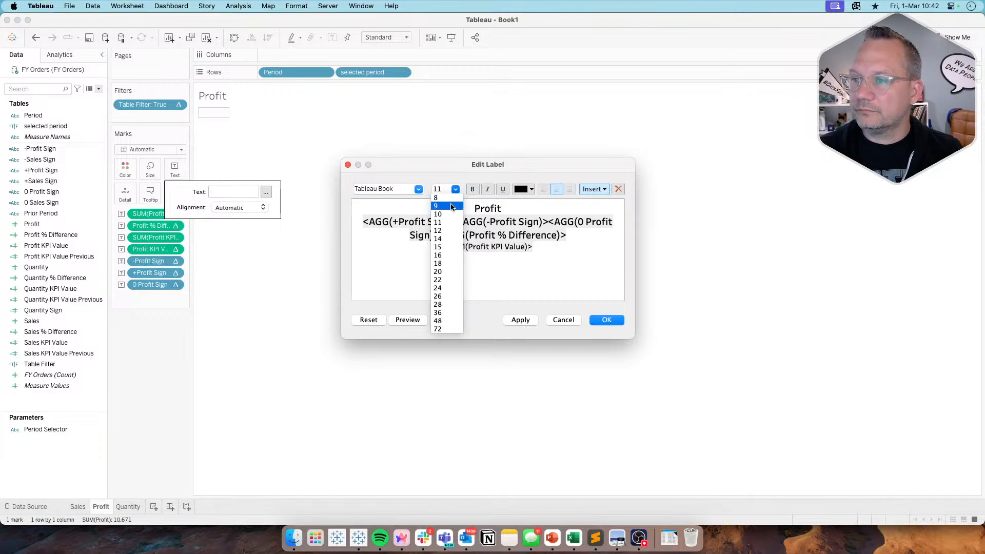
left_click(444, 198)
left_click(604, 190)
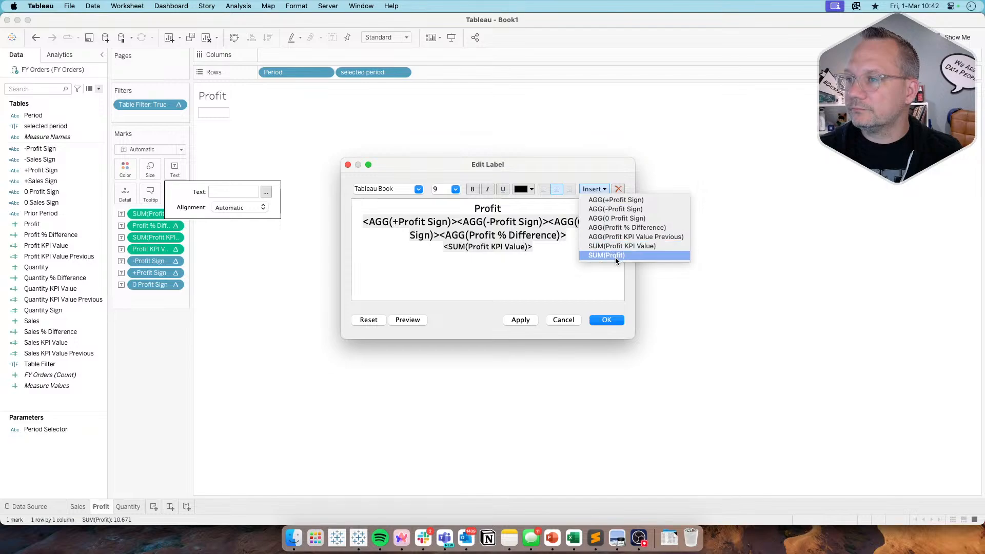
left_click(679, 240)
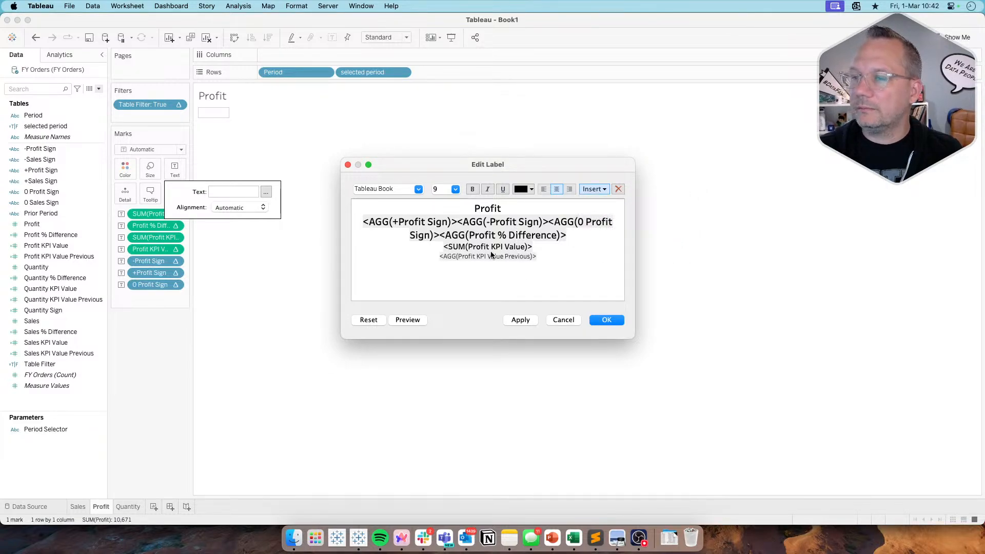
Color the +Profit Sign field teal, -Profit Sign mauve pink and 0 Profit Sign light gray, and save the label
double_click(419, 222)
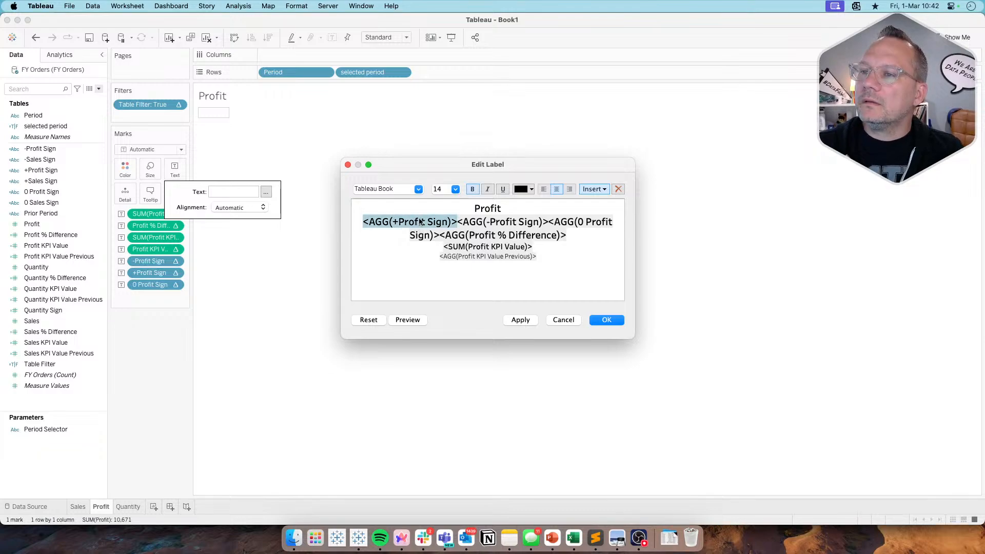
left_click(522, 189)
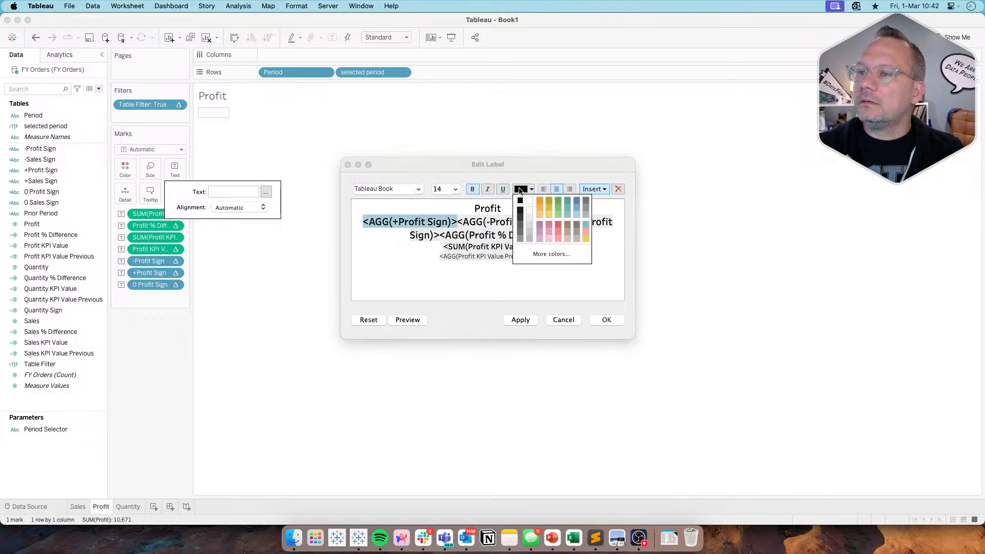
left_click(568, 201)
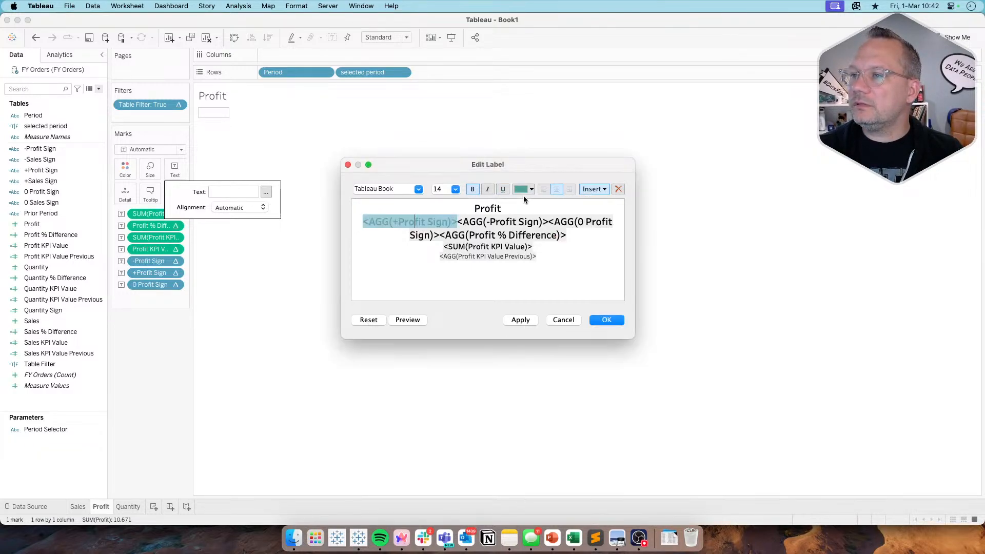
double_click(503, 222)
left_click(522, 189)
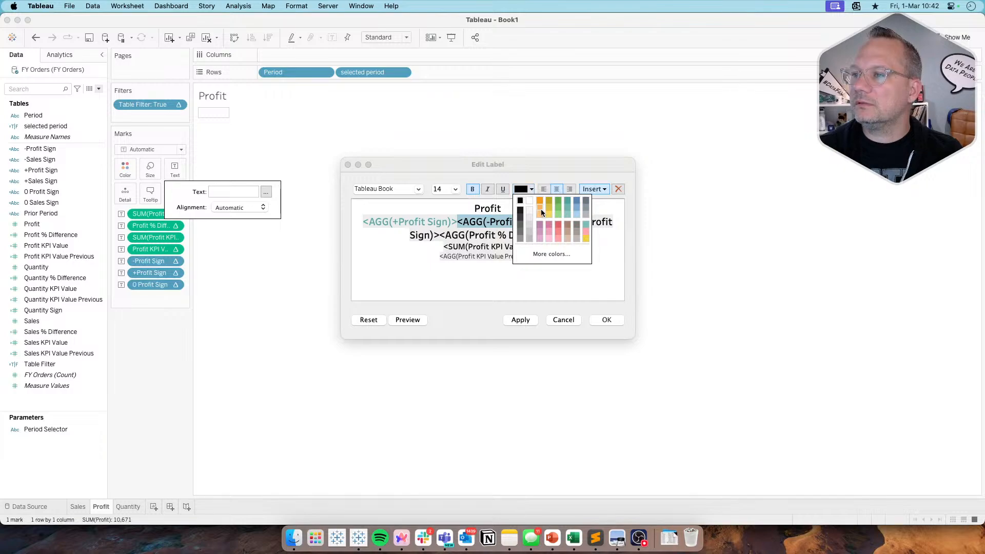
left_click(548, 226)
double_click(601, 222)
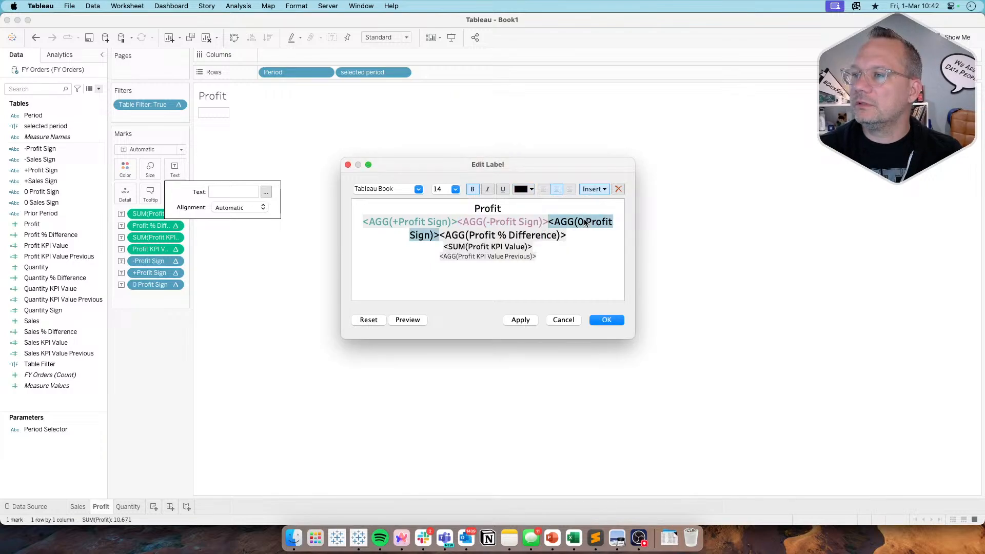
left_click(527, 193)
left_click(530, 239)
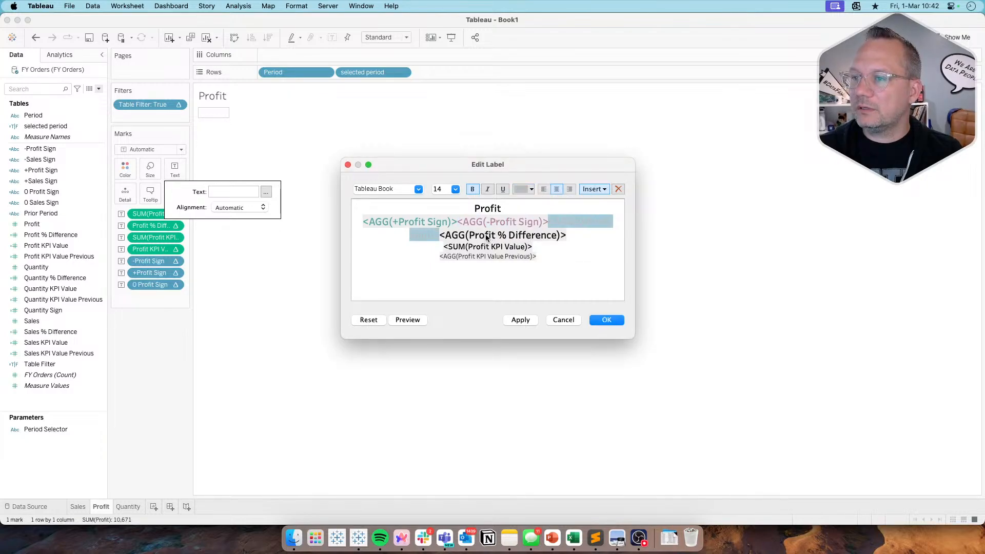
left_click(522, 319)
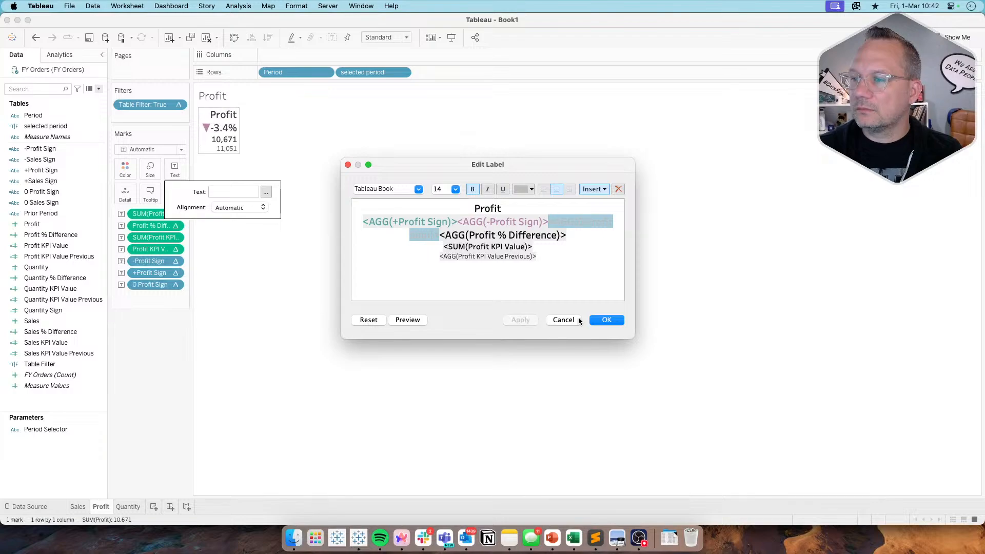
left_click(607, 320)
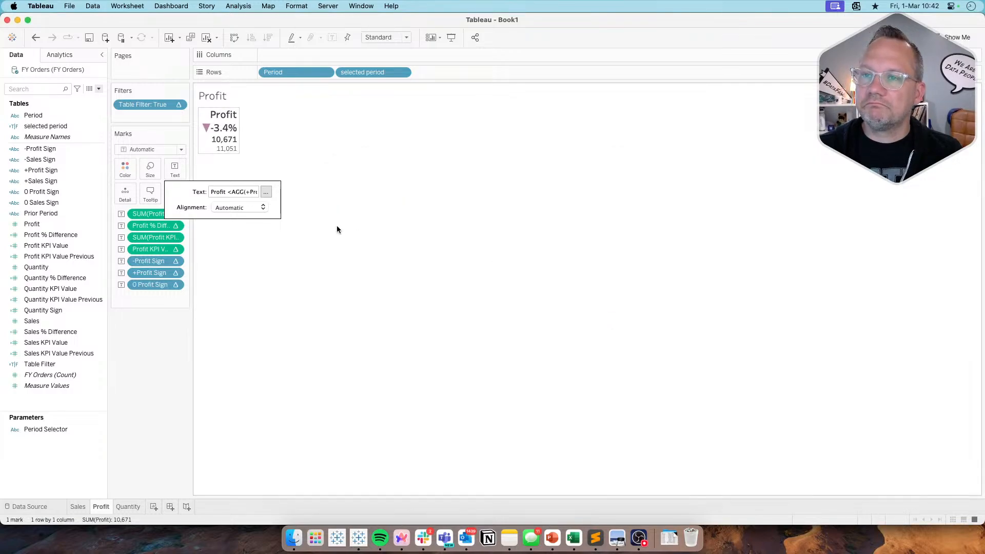
Set the Profit sheet's text label to centered horizontal alignment
left_click(165, 152)
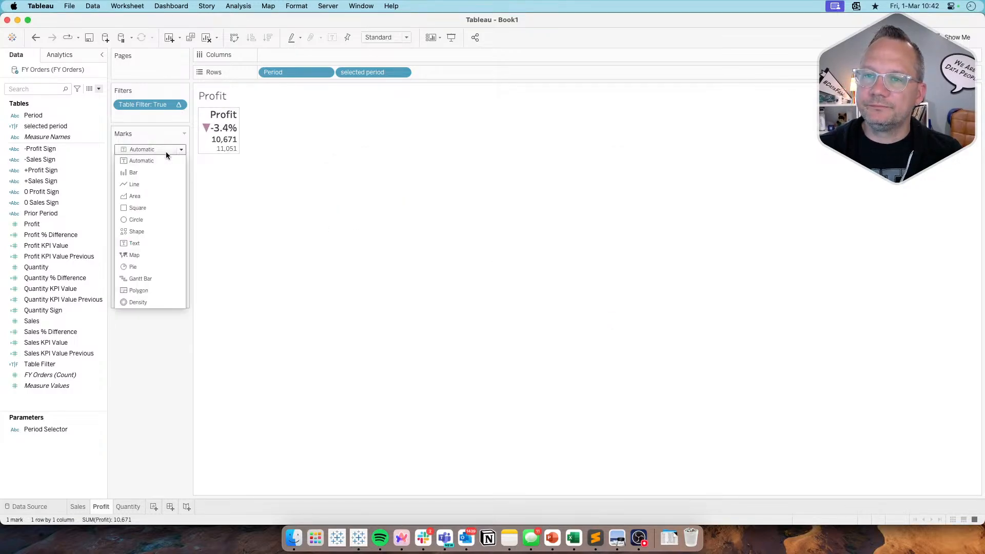
left_click(165, 152)
left_click(180, 151)
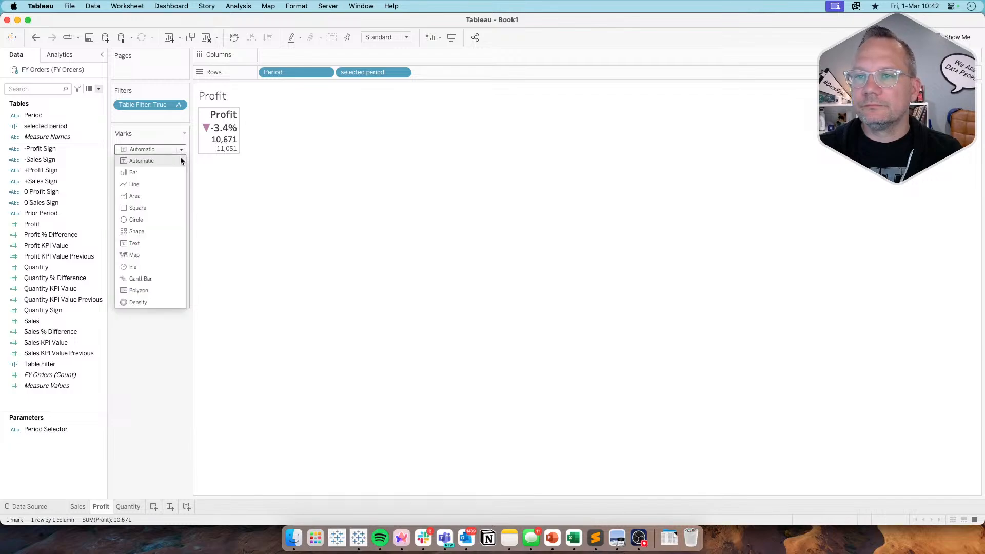
left_click(174, 152)
left_click(180, 162)
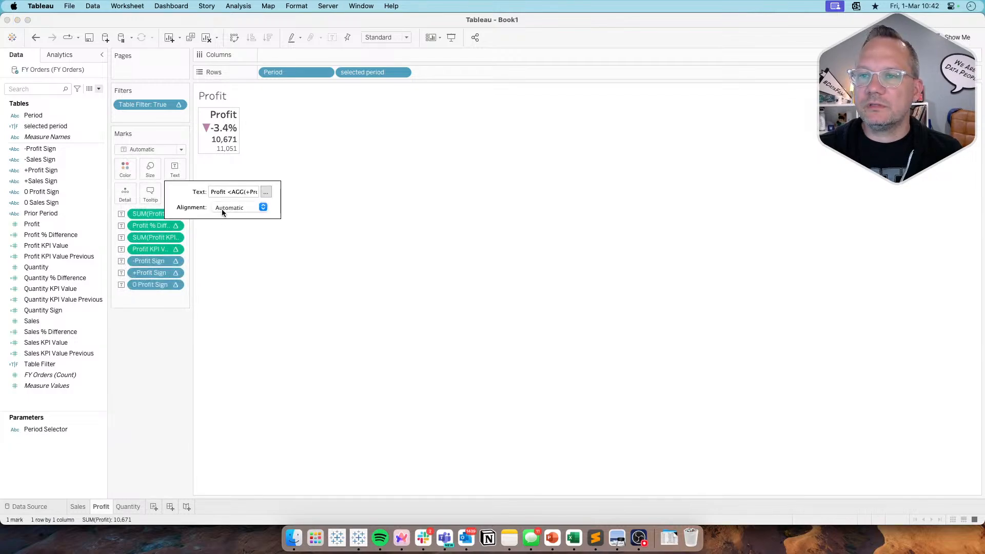
left_click(237, 207)
left_click(236, 254)
left_click(272, 273)
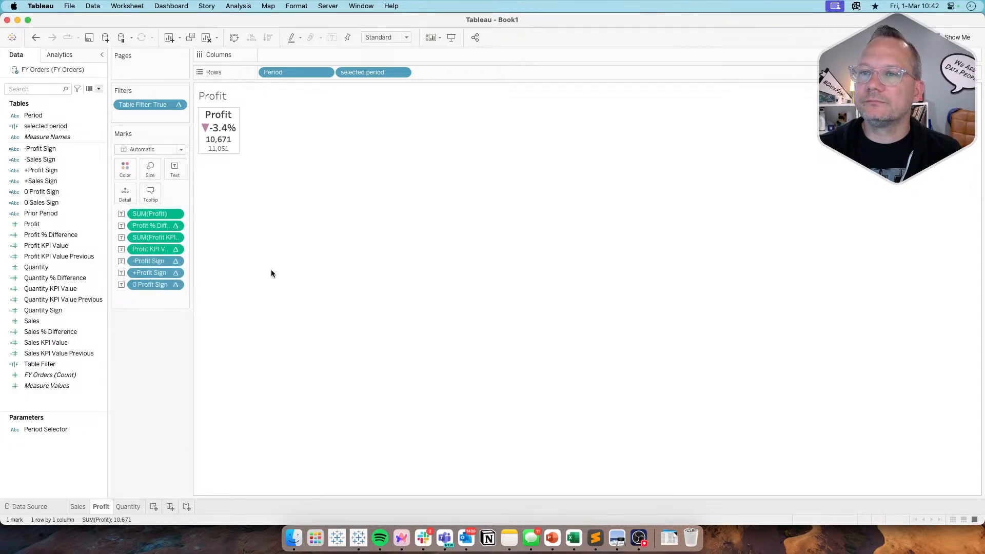
On the Quantity sheet, move the four Quantity measures to the text label and remove the remaining Profit and Sales measures
left_click(129, 506)
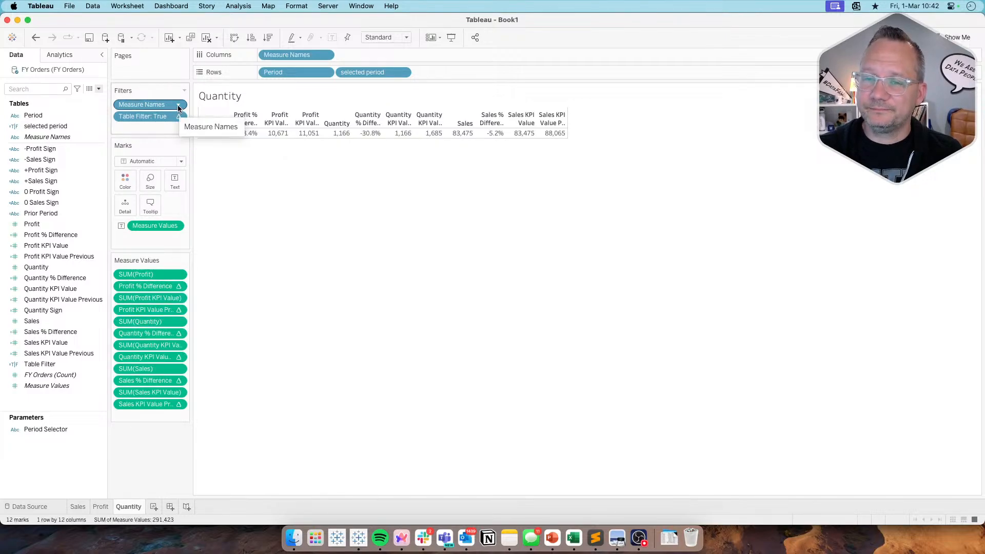
left_click(158, 321)
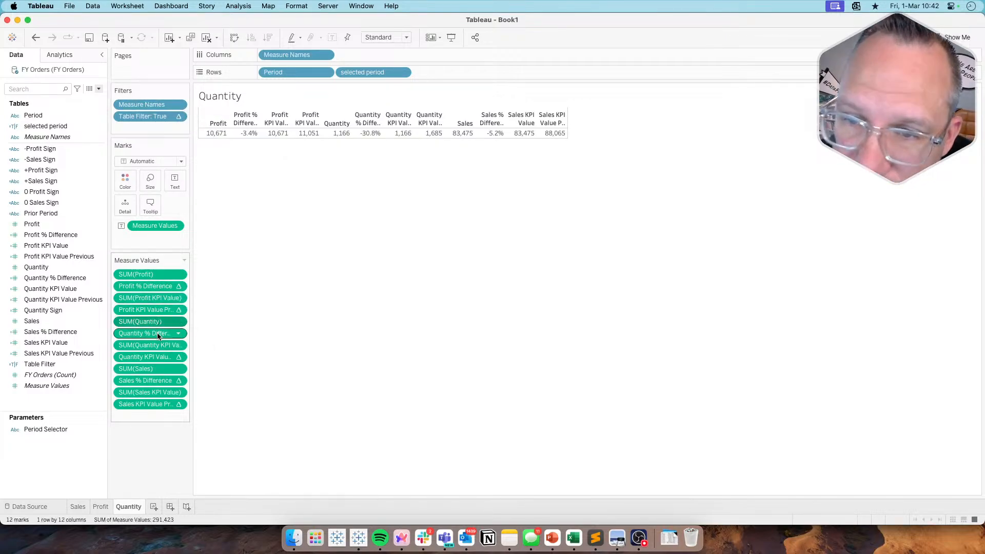
left_click(148, 357, "shift")
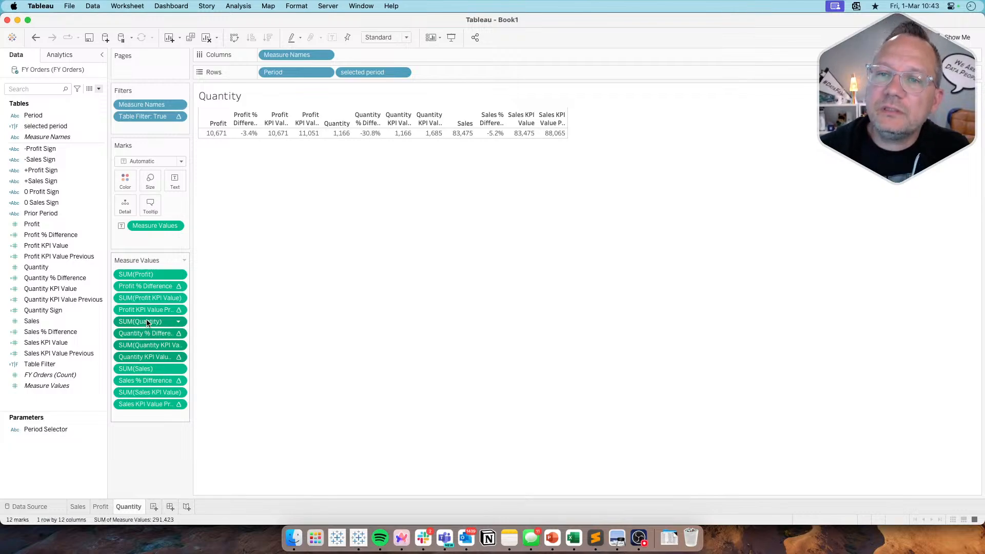
left_click_drag(146, 332, 170, 228)
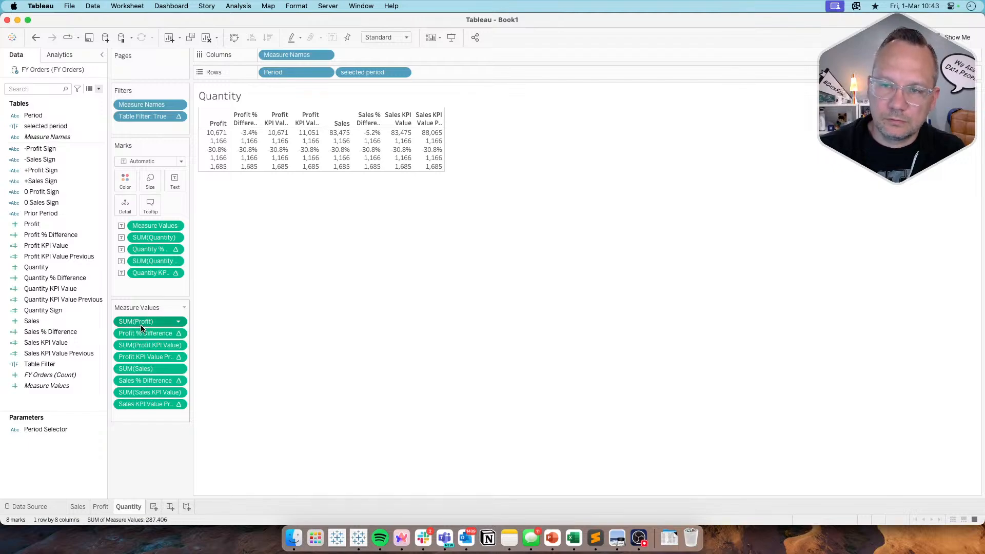
left_click(152, 405, "shift")
left_click_drag(152, 407, 154, 460)
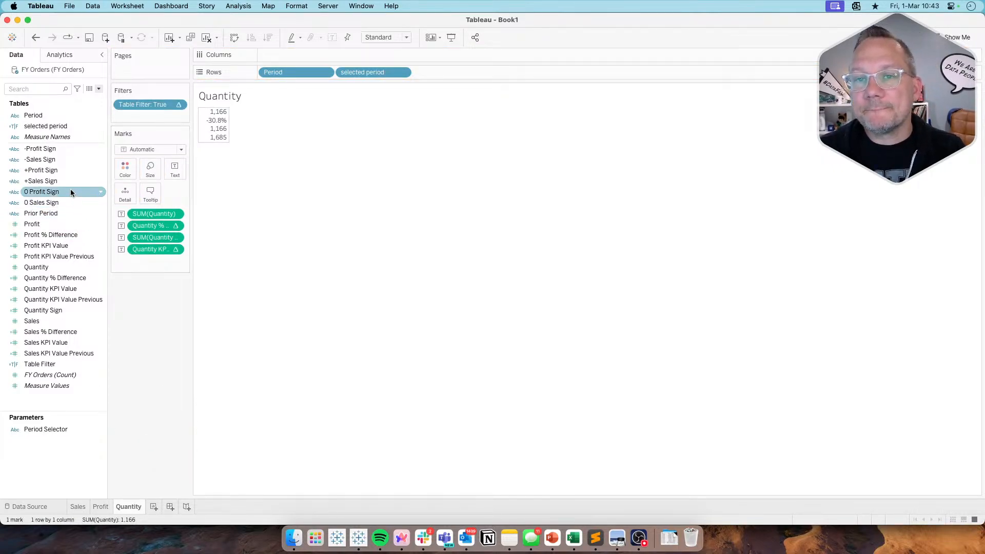
Duplicate the -Profit Sign, +Profit Sign and 0 Profit Sign calculated fields together
left_click(57, 169, "super")
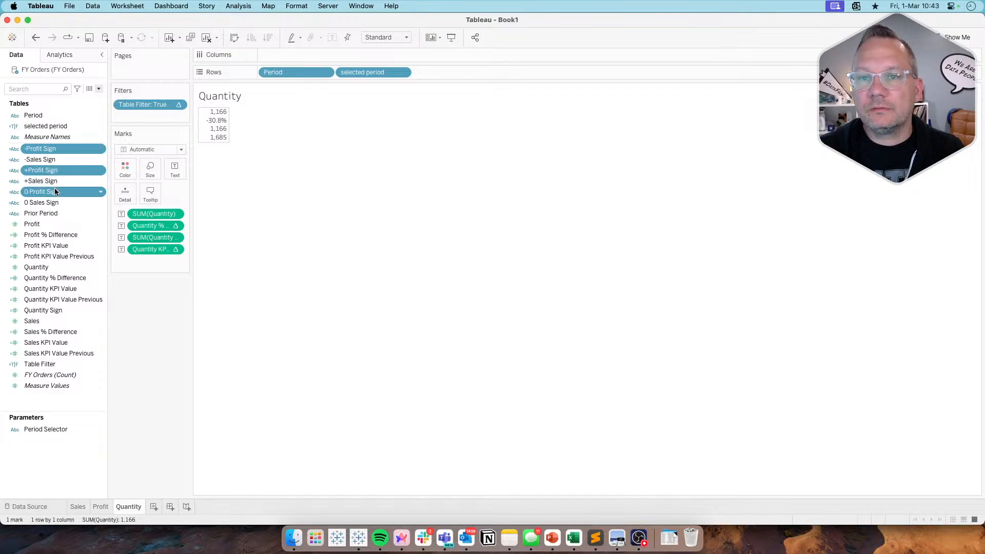
left_click(55, 190, "super")
right_click(56, 190)
left_click(77, 220)
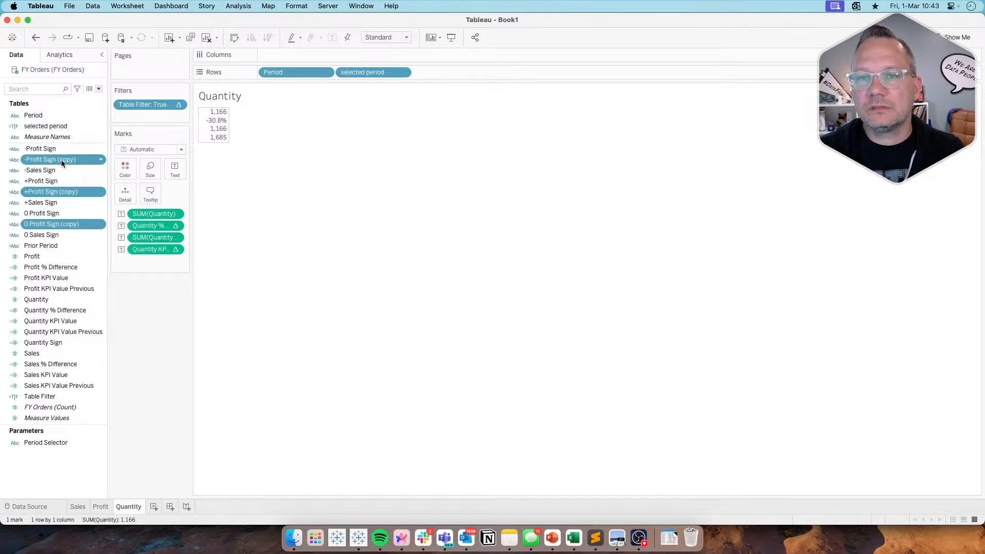
Rename the copied -Profit Sign calculation to -Quantity Sign and base its formula on Quantity % Difference
right_click(62, 160)
left_click(81, 205)
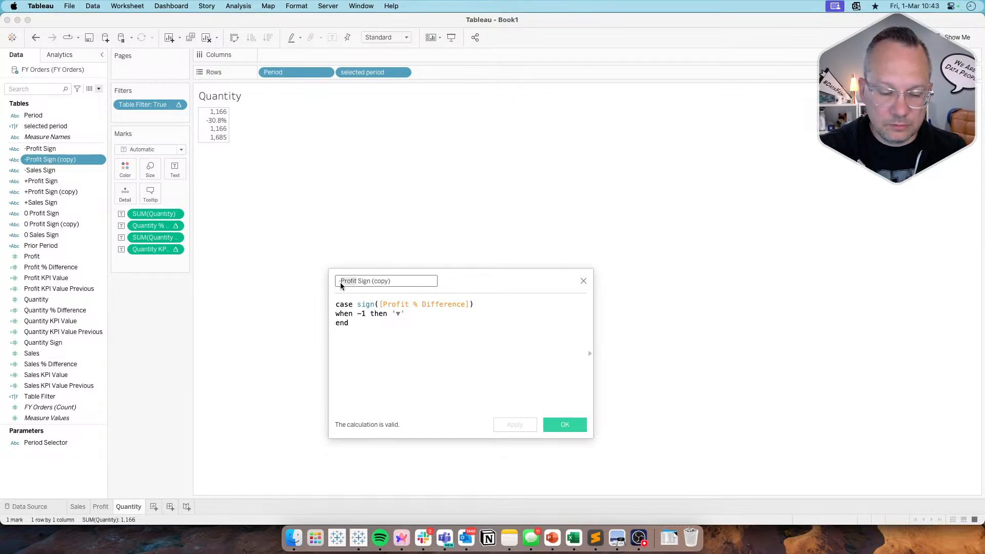
type("Qu")
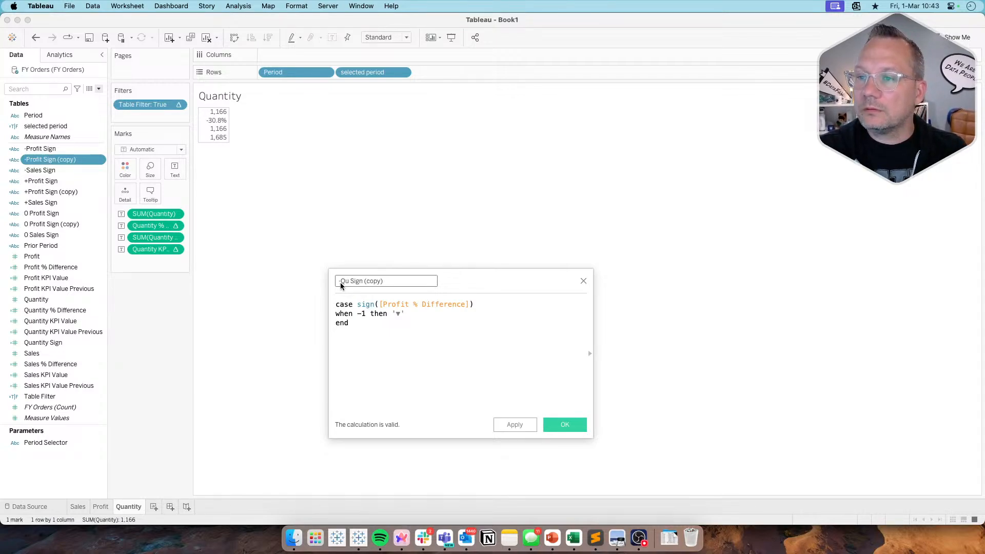
type("antity")
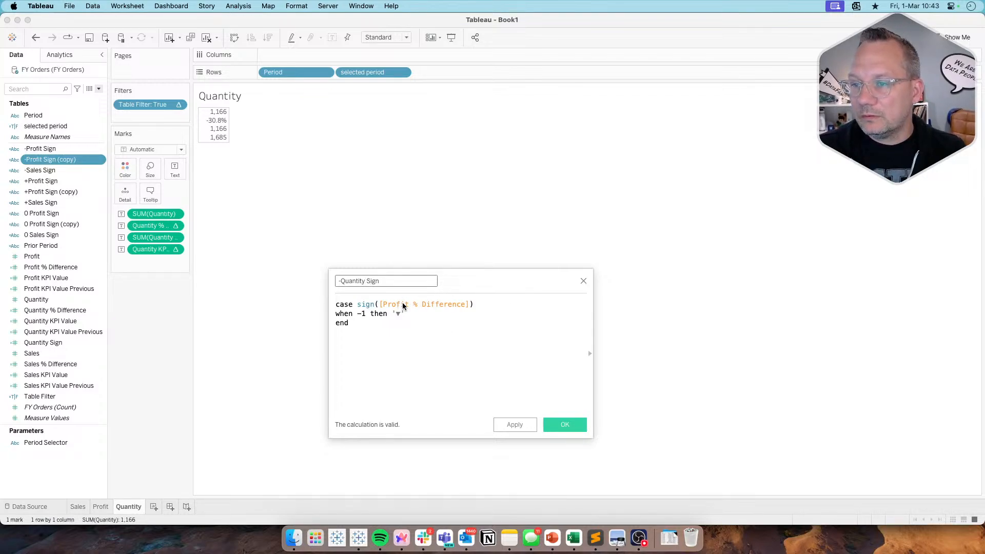
left_click_drag(405, 307, 385, 306)
type("Quantity")
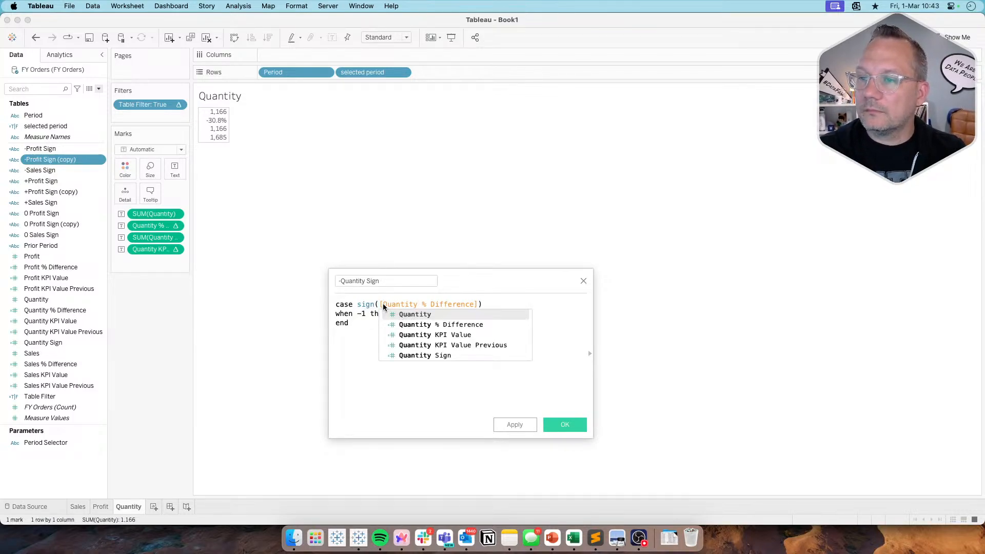
double_click(383, 305)
key("super+c")
left_click(377, 330)
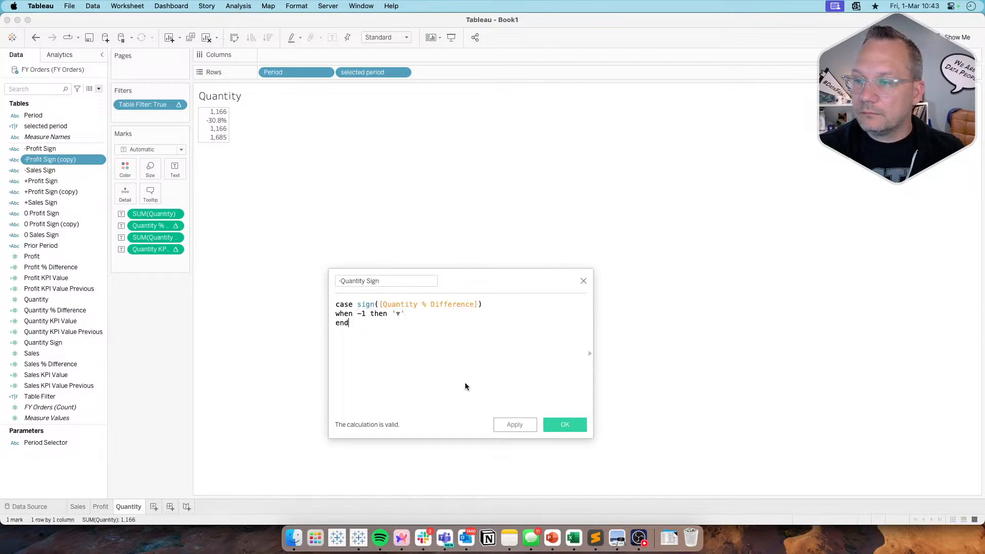
left_click(557, 424)
Rename the copied +Profit Sign calculation to +QuantitySign and base its formula on Quantity % Difference
right_click(75, 200)
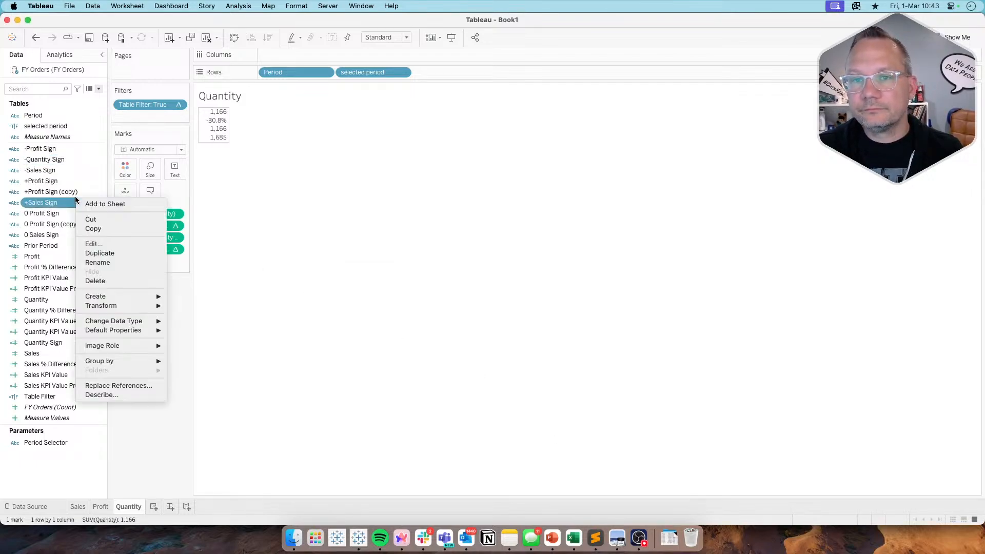
right_click(59, 191)
left_click(77, 236)
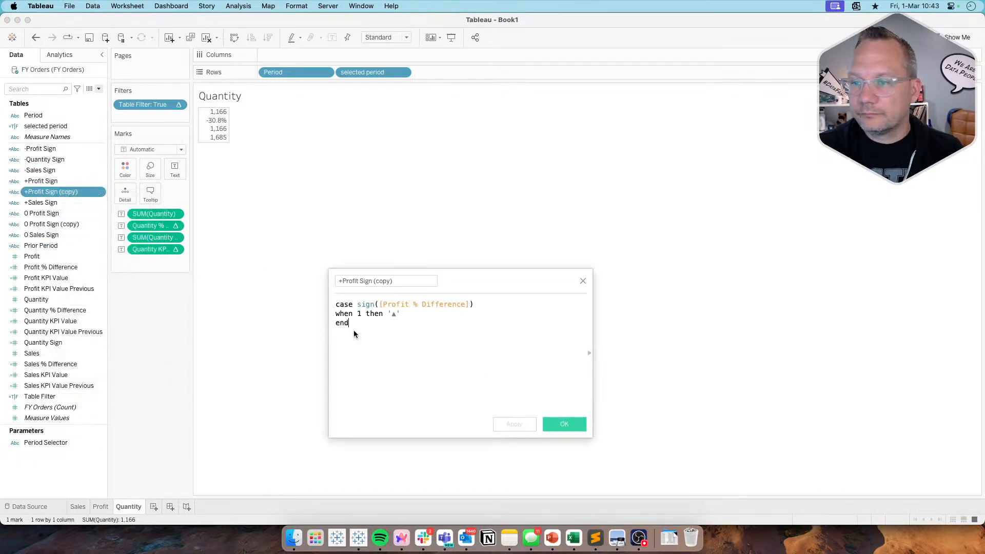
double_click(417, 304)
key("super+v")
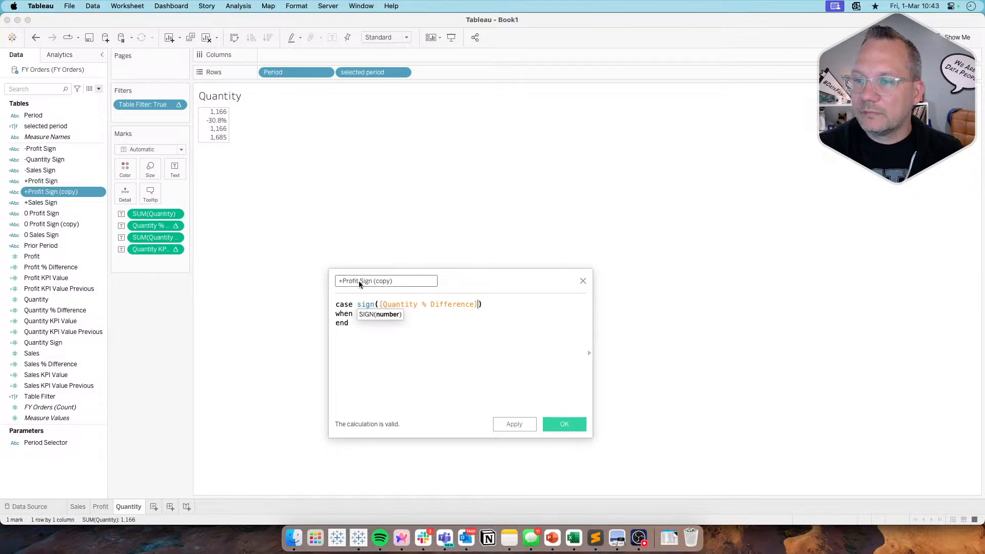
left_click_drag(360, 281, 348, 282)
type("Q")
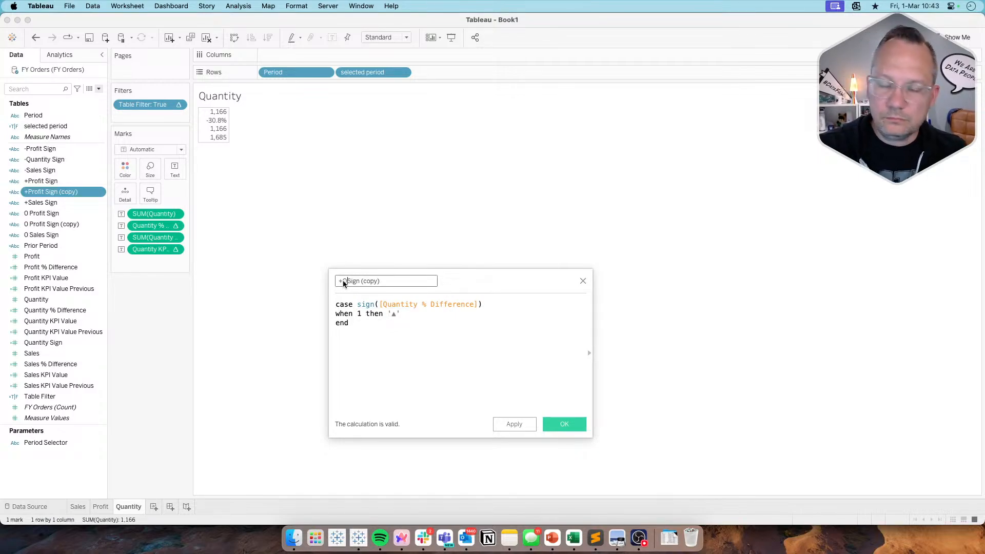
key("BackSpace")
key("BackSpace")
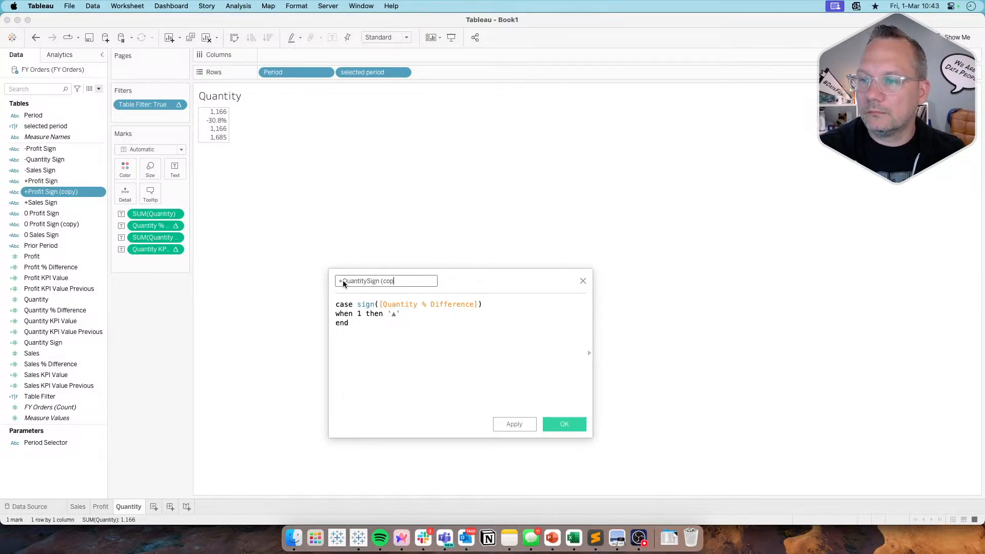
left_click(561, 425)
Rename the copied 0 Profit Sign calculation to 0 Quantity Sign and base its formula on Quantity % Difference
right_click(49, 226)
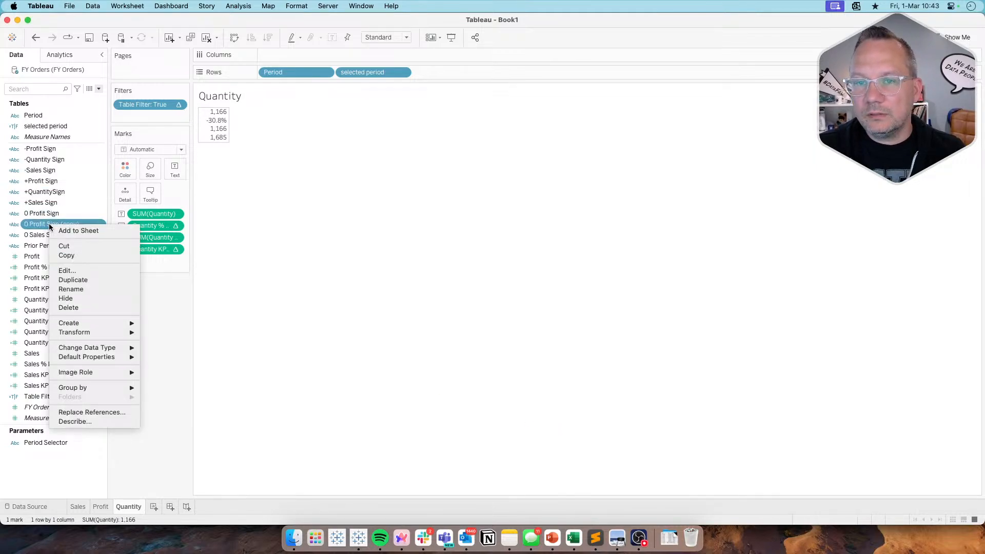
left_click(67, 271)
left_click(348, 281)
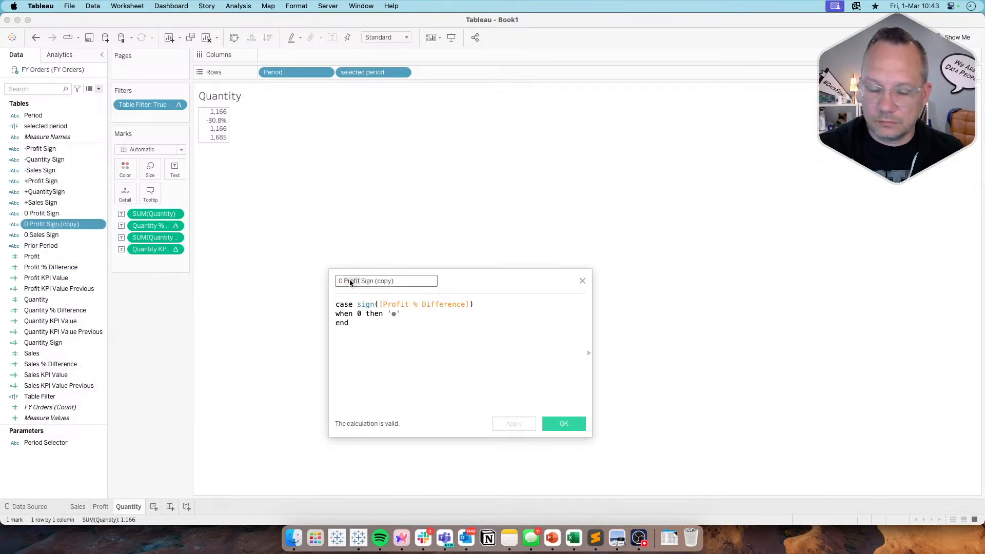
double_click(349, 279)
type("Quantity")
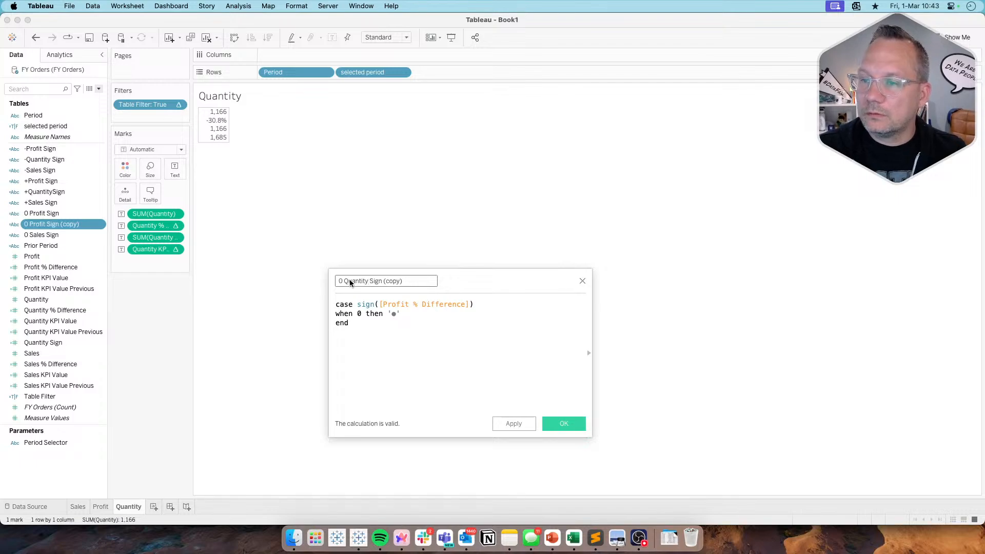
key("BackSpace")
key("BackSpace")
key("BackSpace")
key("BackSpace")
key("BackSpace")
key("BackSpace")
key("BackSpace")
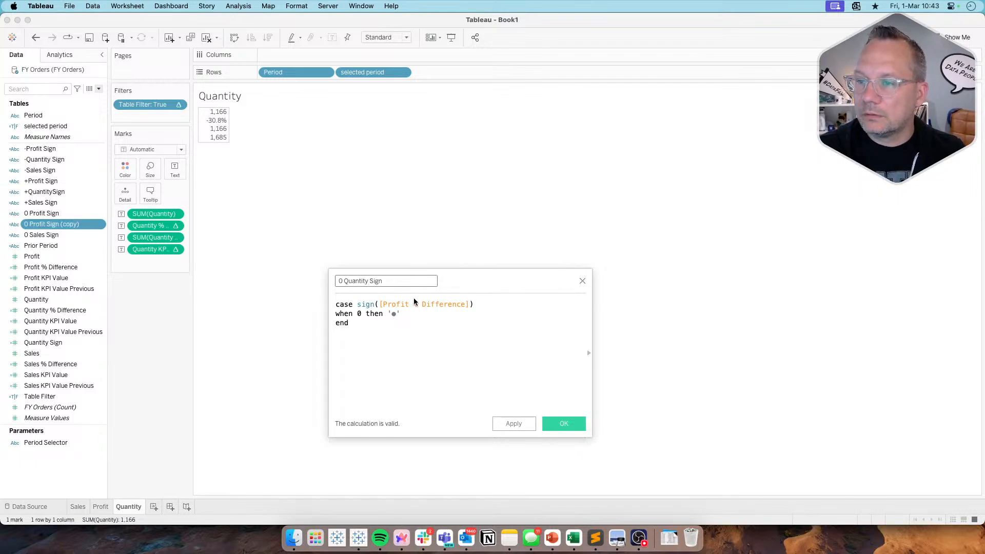
double_click(421, 303)
key("super+v")
left_click(447, 338)
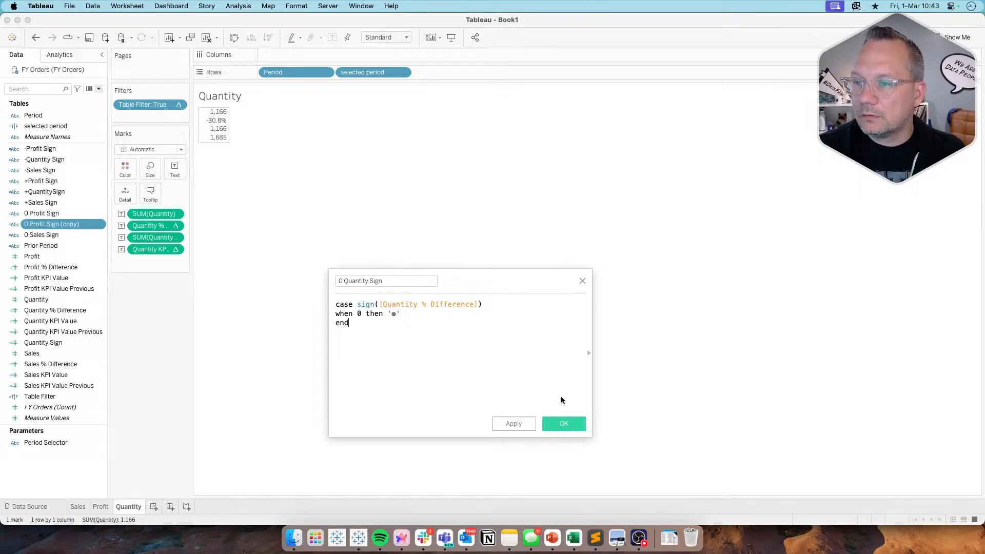
left_click(562, 422)
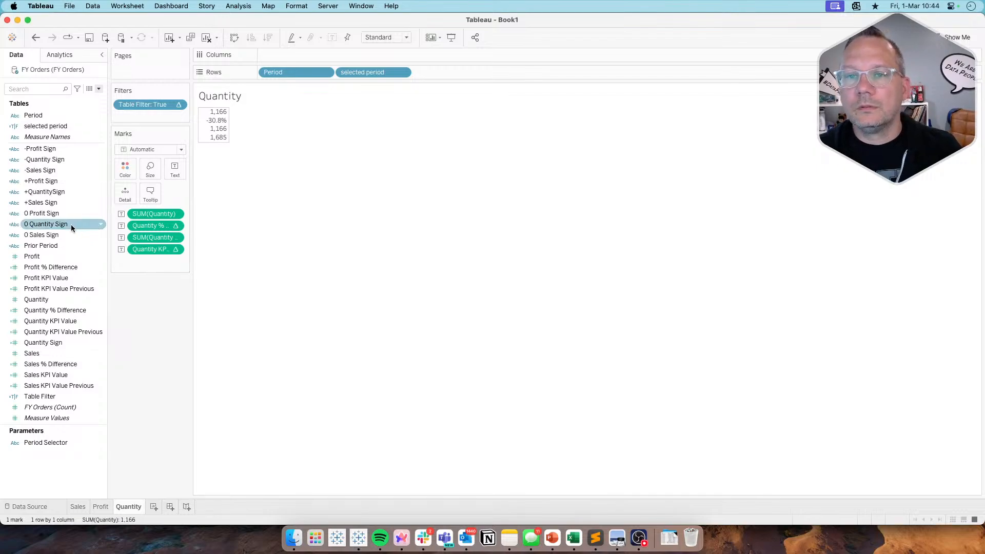
Add the -Quantity Sign, +QuantitySign and 0 Quantity Sign fields together to the Quantity sheet's text label
left_click(64, 192, "super")
left_click(63, 160, "super")
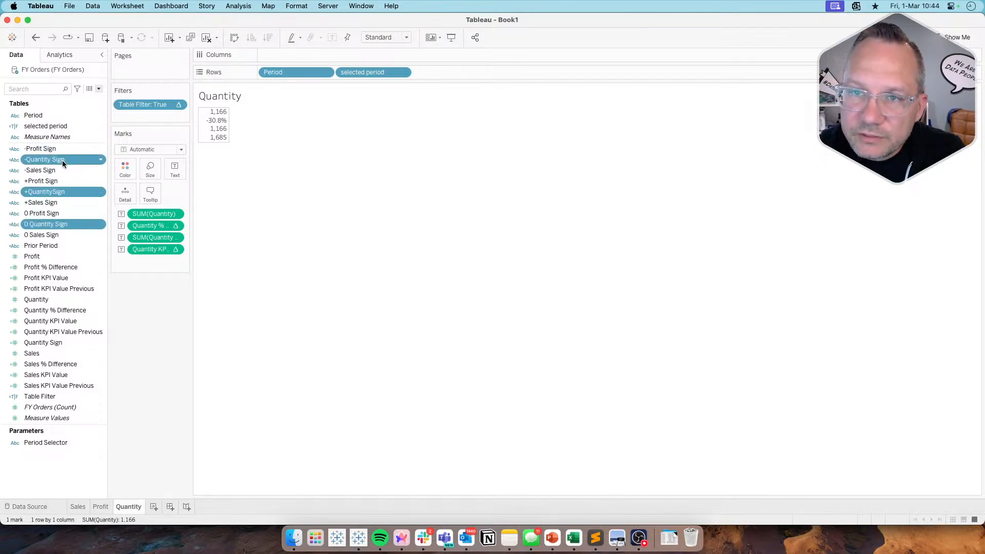
left_click_drag(62, 160, 175, 173)
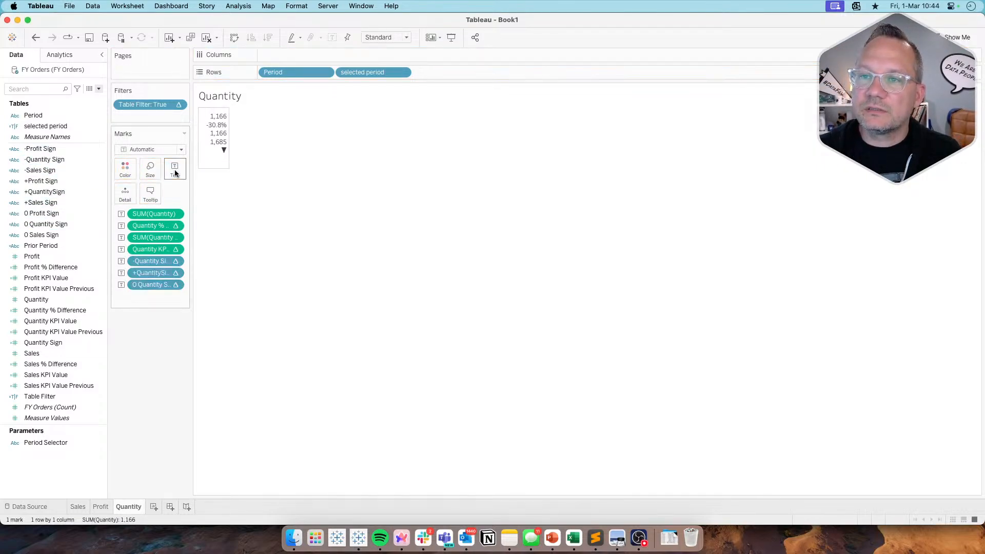
Clear the Quantity sheet's label text and enter the heading "Quantity" in bold at size 14
left_click(175, 173)
left_click(266, 192)
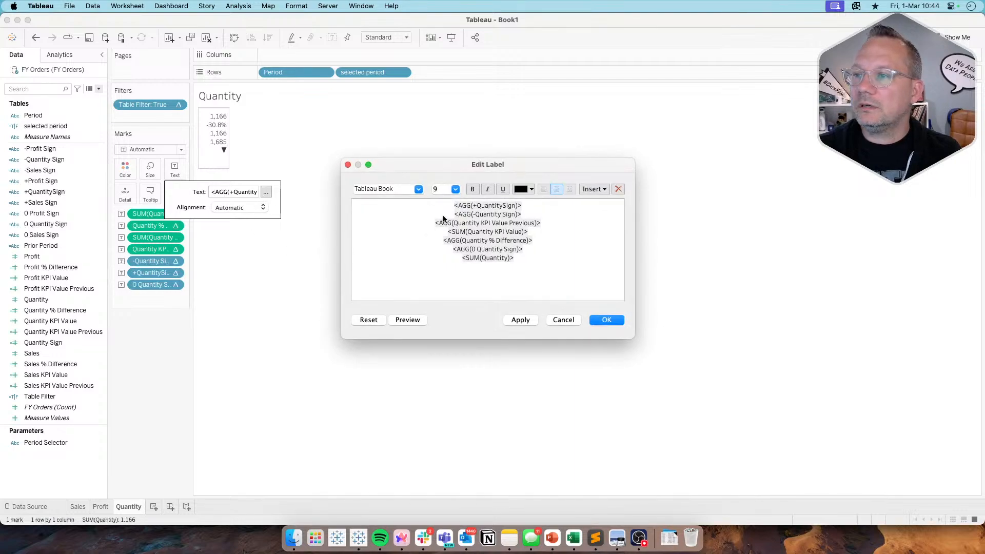
key("super+a")
key("BackSpace")
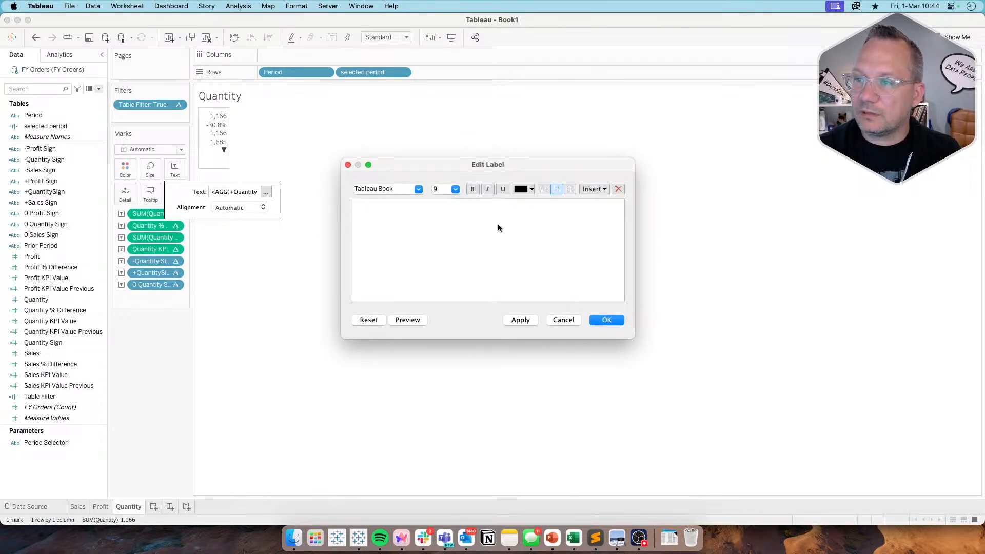
left_click(455, 189)
left_click(450, 240)
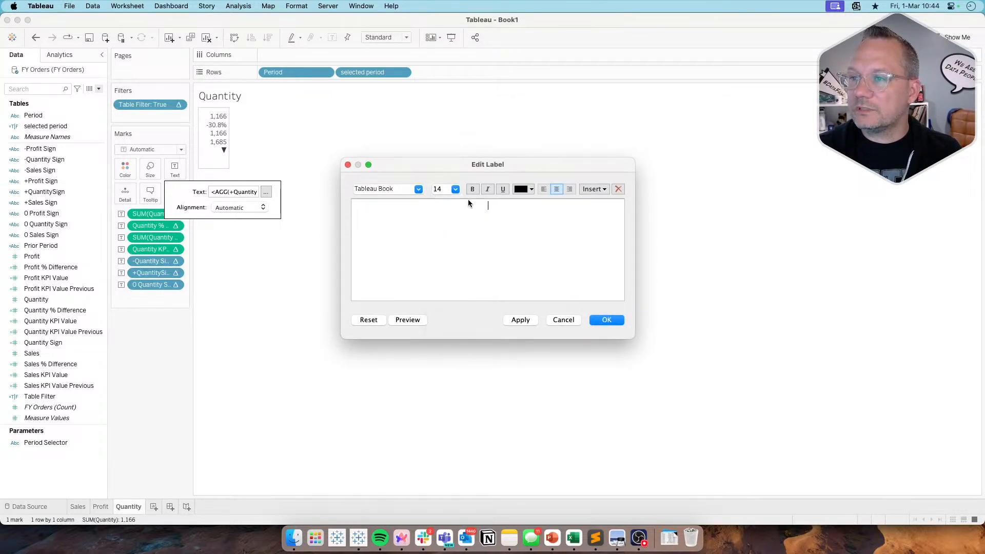
type("Quantity")
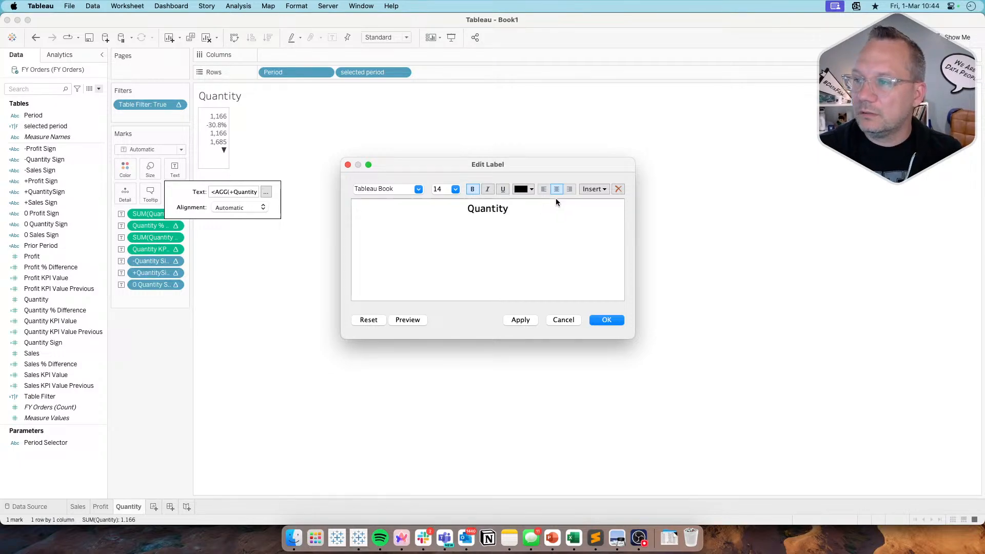
Insert +QuantitySign, -Quantity Sign, 0 Quantity Sign and Quantity % Difference side by side beneath the label's heading
left_click(594, 188)
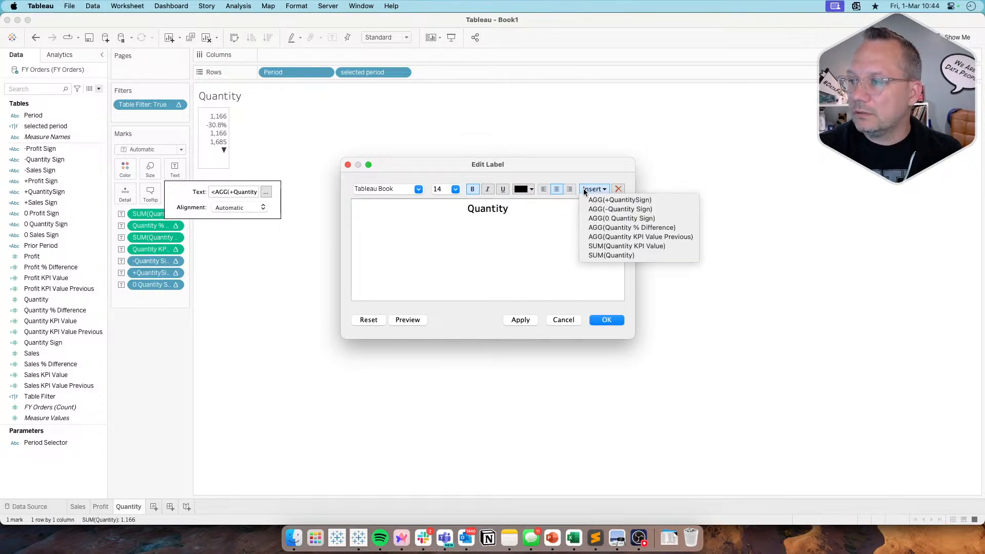
left_click(627, 201)
left_click(593, 189)
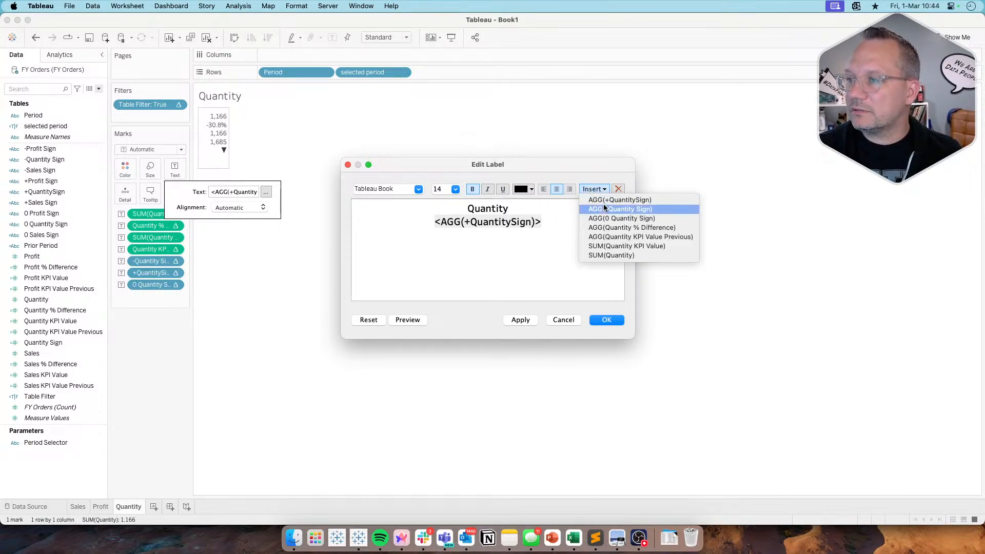
left_click(602, 208)
left_click(593, 188)
left_click(605, 217)
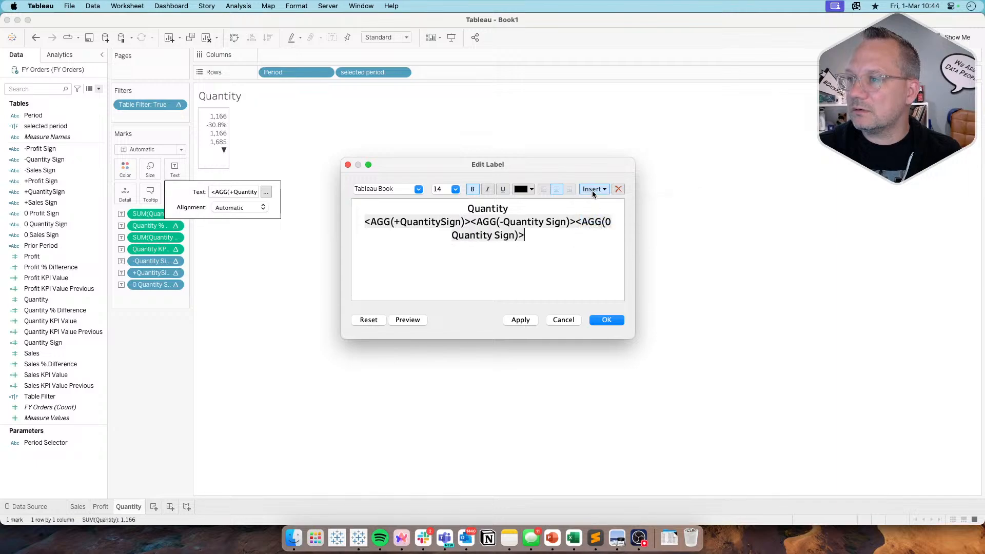
left_click(592, 189)
left_click(634, 227)
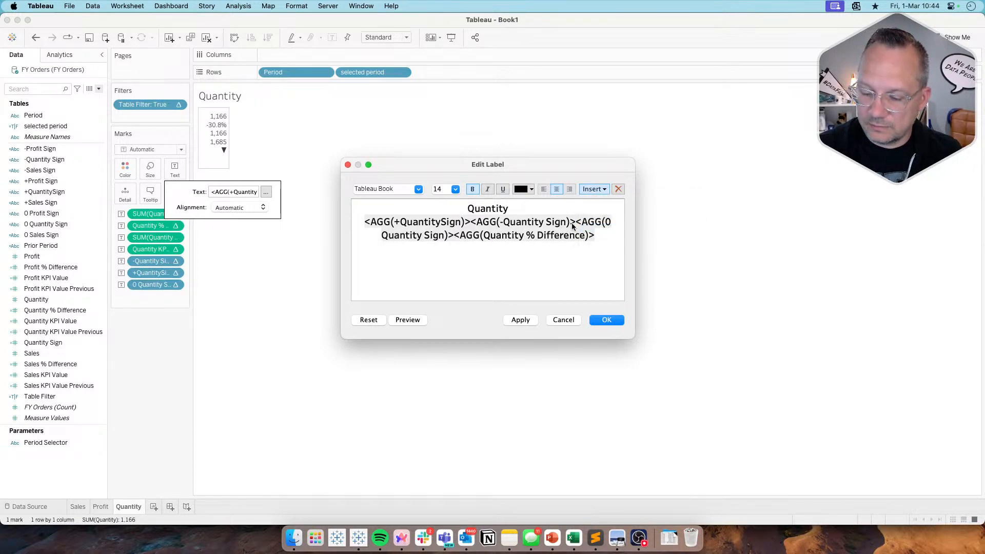
Insert Quantity KPI Value and Quantity KPI Value Previous on separate lines below the percent difference in the label
left_click(598, 188)
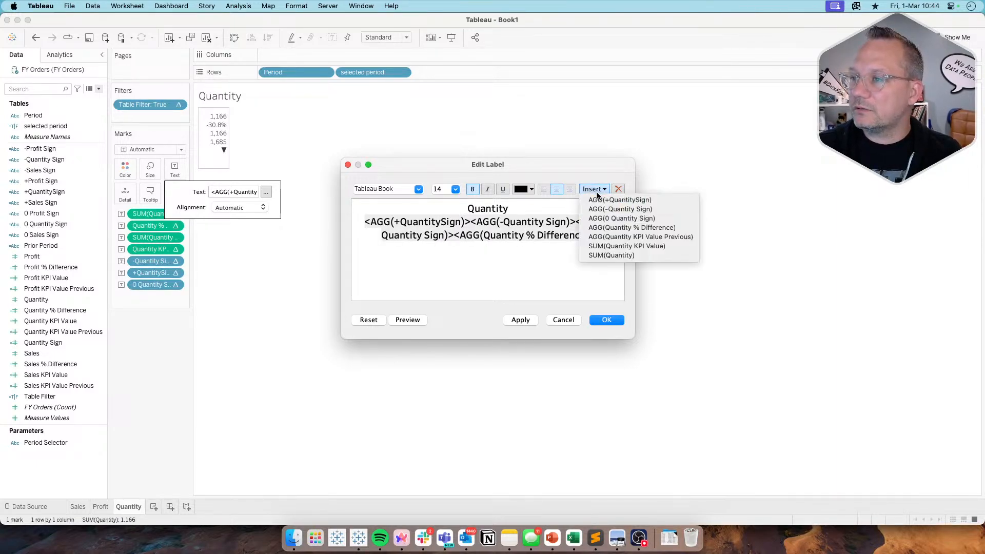
left_click(651, 245)
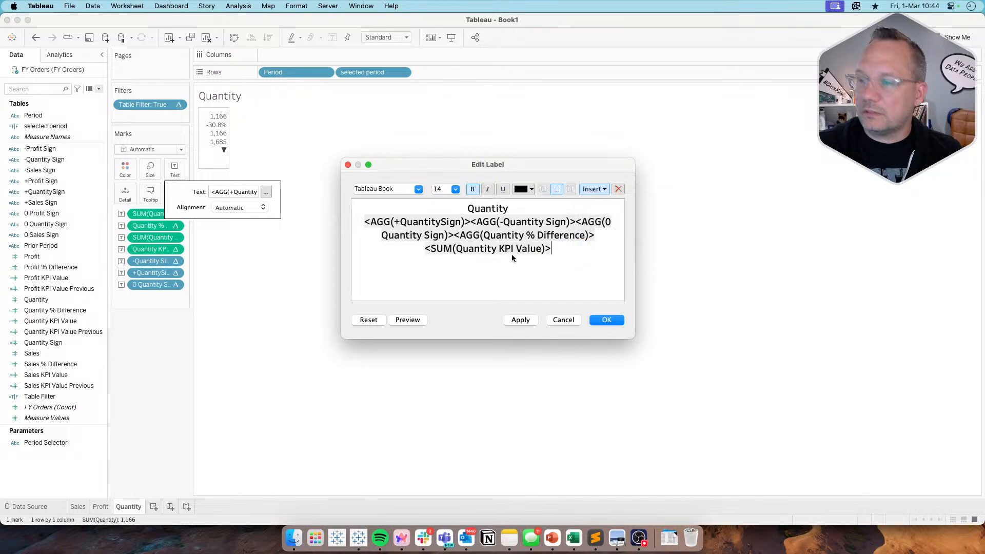
left_click(585, 189)
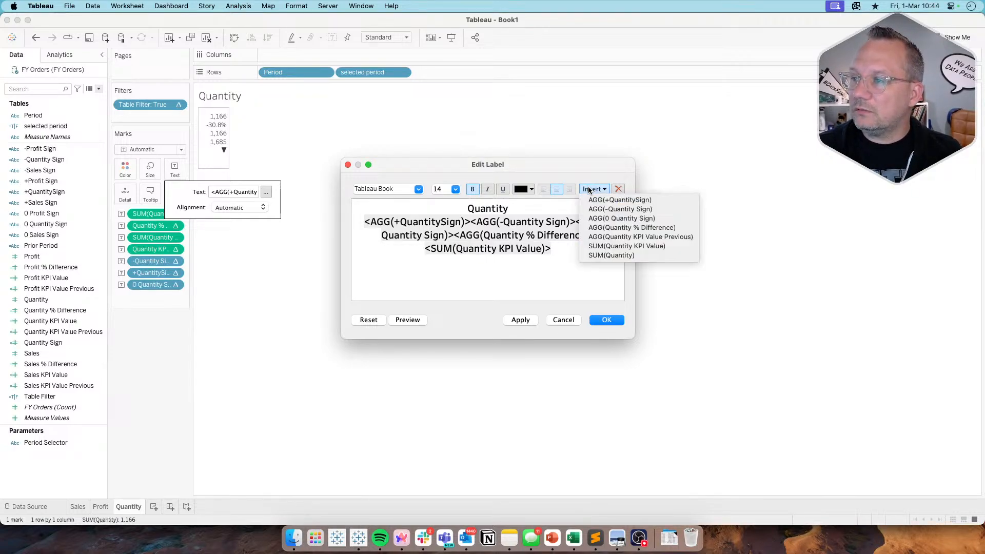
left_click(613, 238)
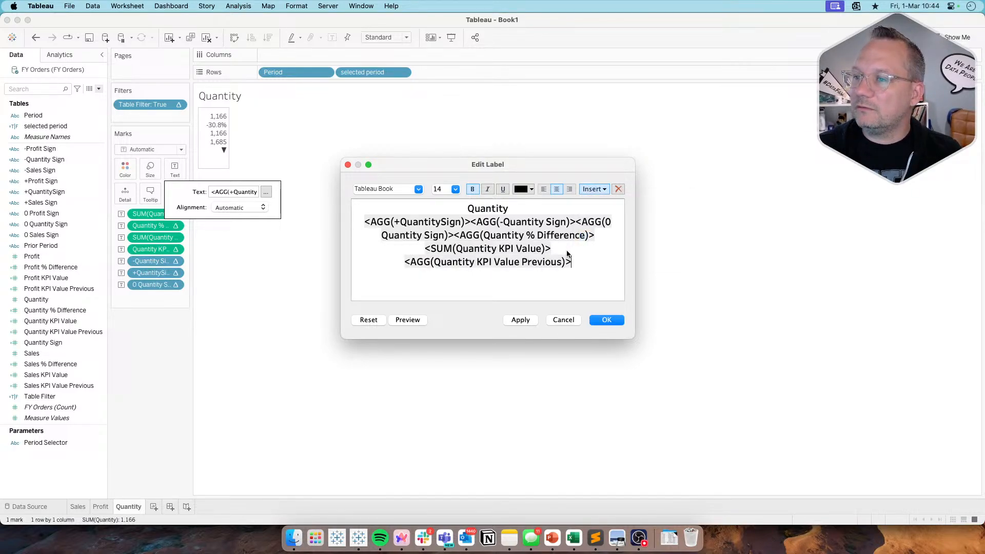
Set the label's Quantity KPI Value line to font size 11 and the Quantity KPI Value Previous line to 9
triple_click(497, 250)
left_click(455, 189)
left_click(447, 218)
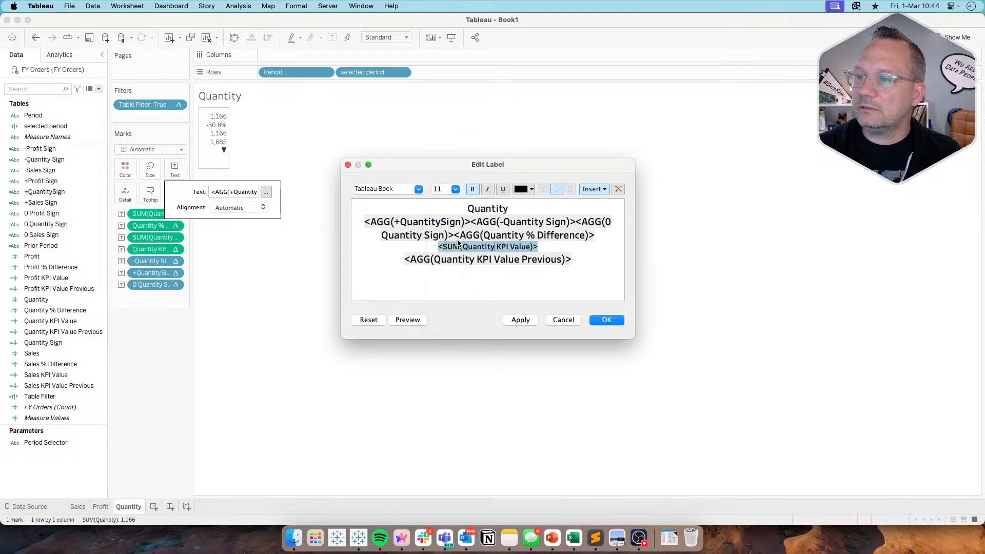
triple_click(463, 259)
left_click(455, 190)
left_click(450, 205)
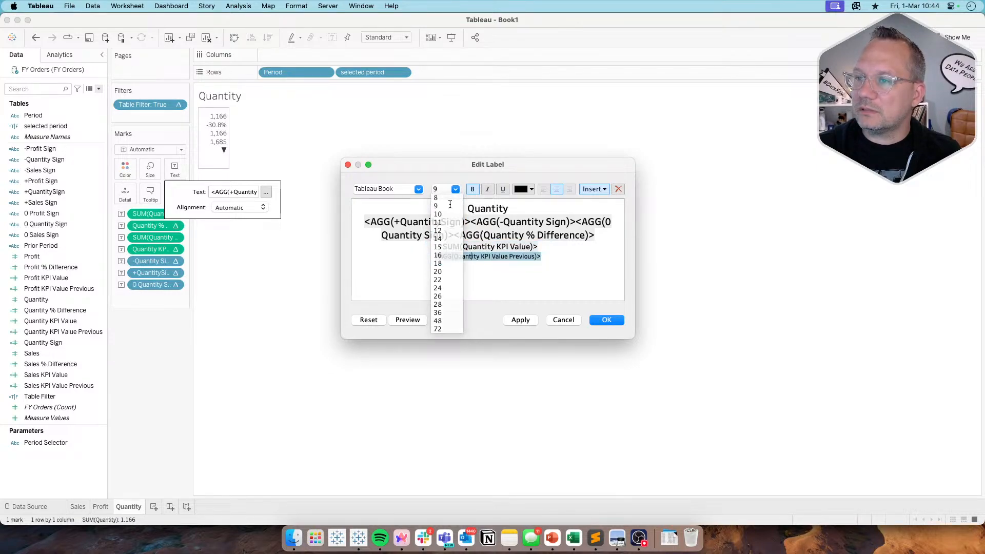
Color the label's +QuantitySign teal, -Quantity Sign purple and 0 Quantity Sign gray, and apply the label edits
double_click(448, 225)
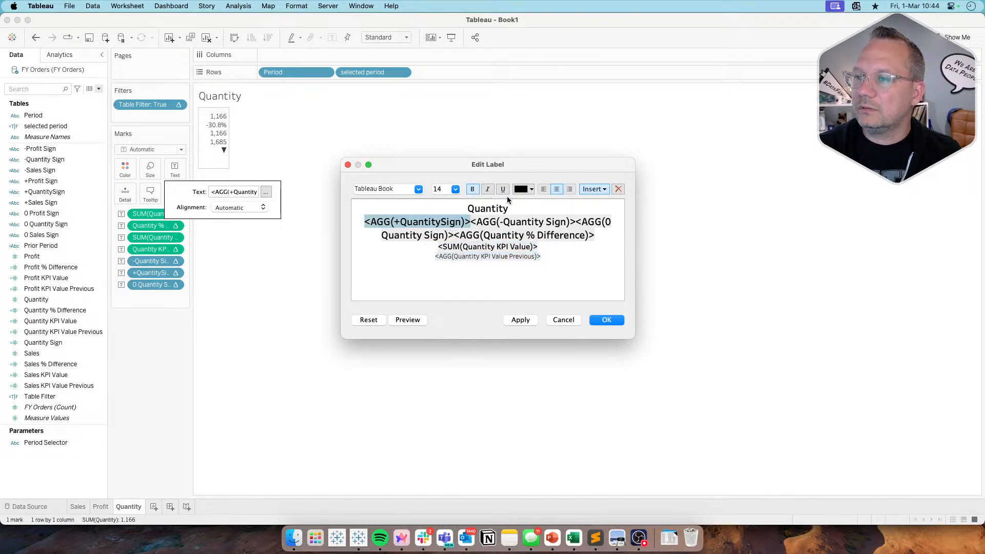
left_click(525, 190)
left_click(566, 202)
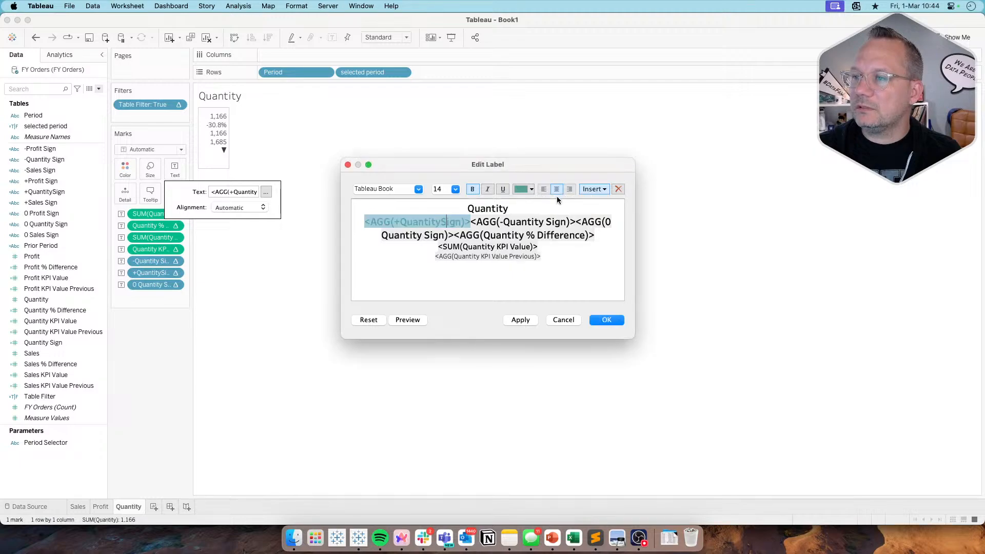
double_click(507, 215)
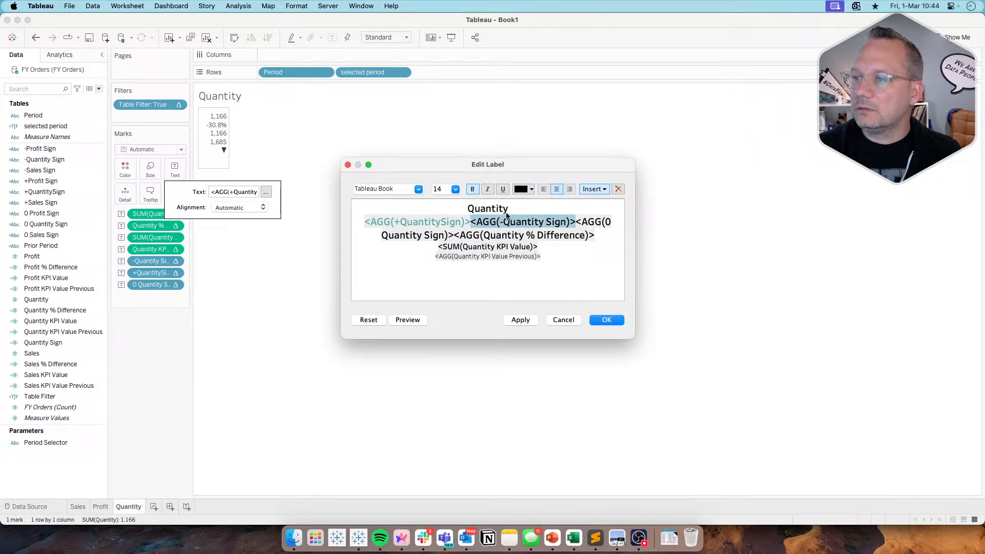
left_click(523, 190)
left_click(540, 224)
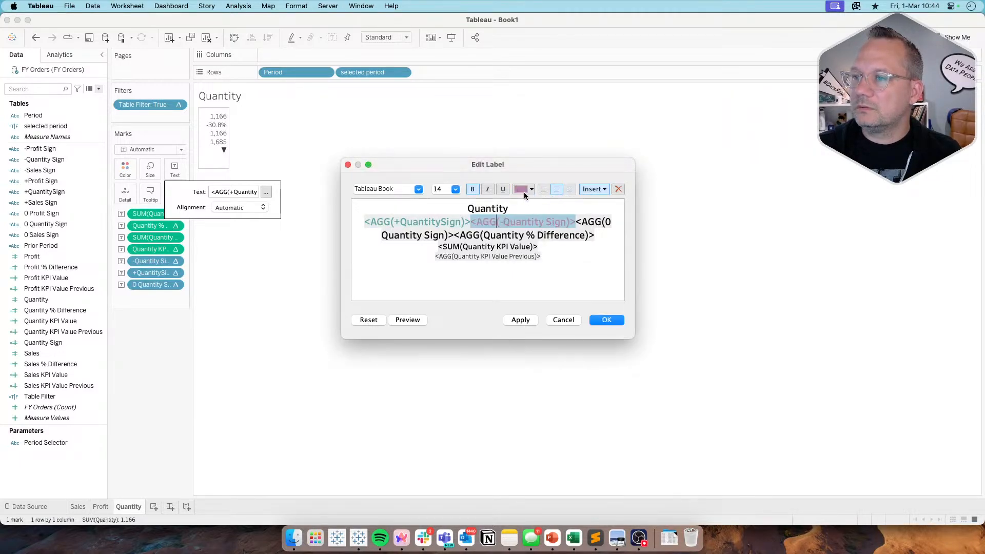
double_click(592, 223)
left_click(522, 190)
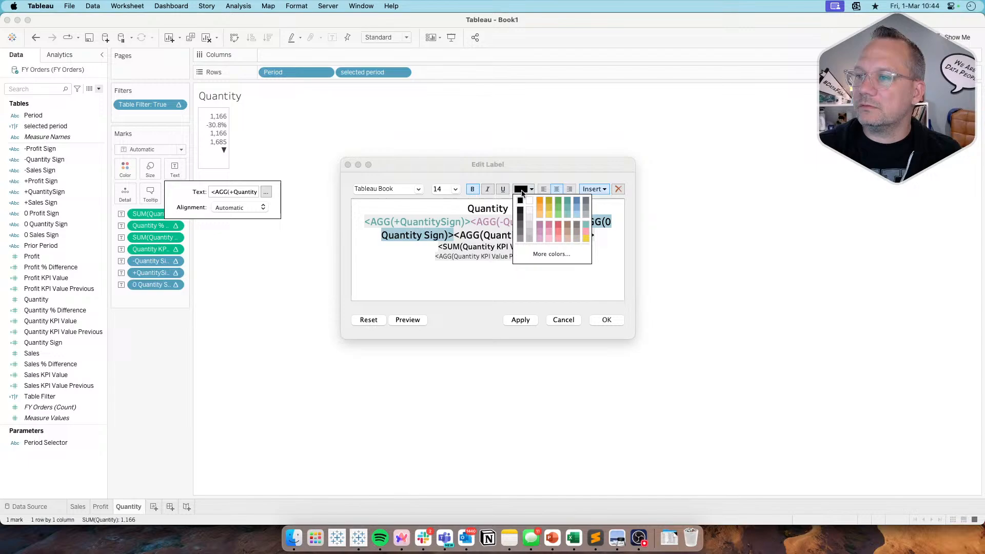
left_click(529, 237)
left_click(607, 322)
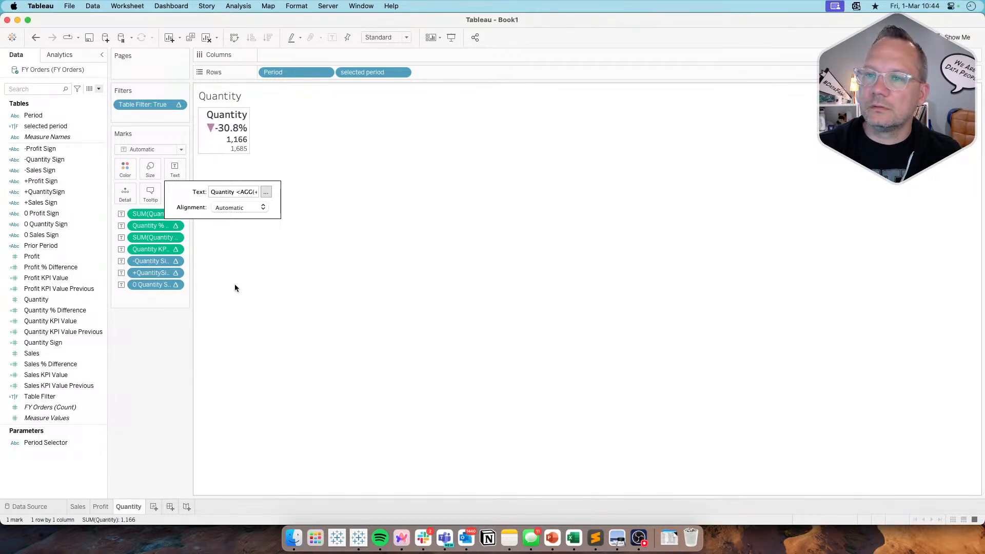
Center the Quantity label's alignment and fit the sheet to Entire View
left_click(240, 207)
left_click(235, 254)
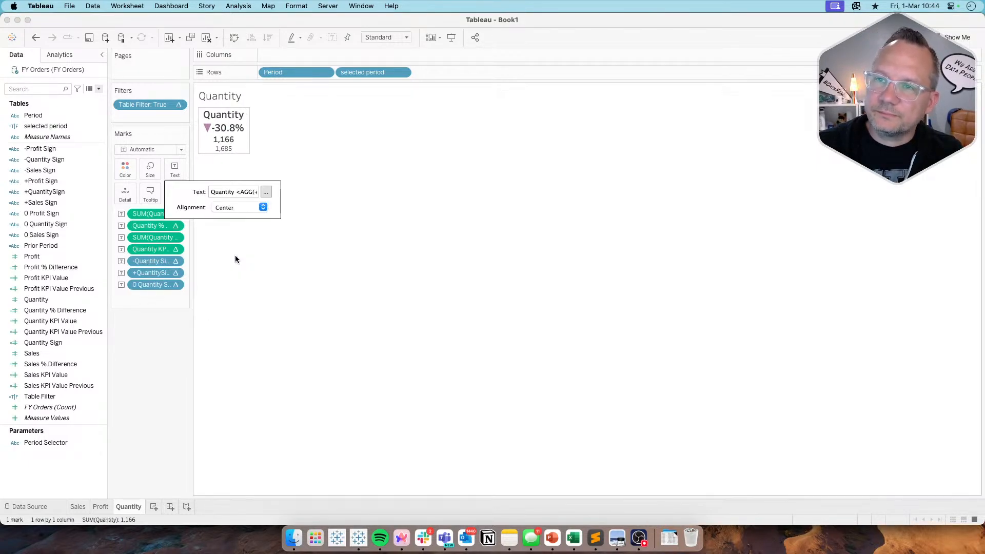
left_click(379, 38)
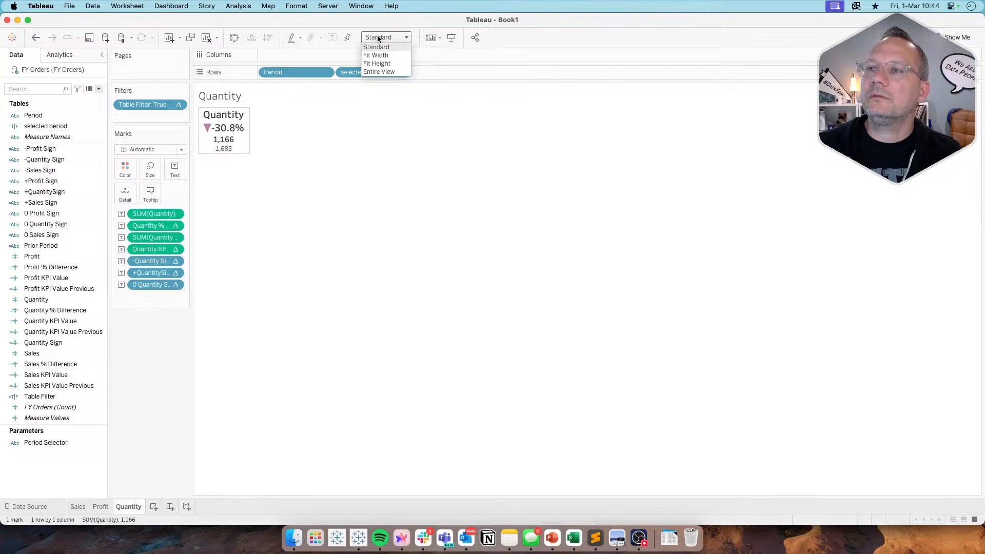
left_click(379, 71)
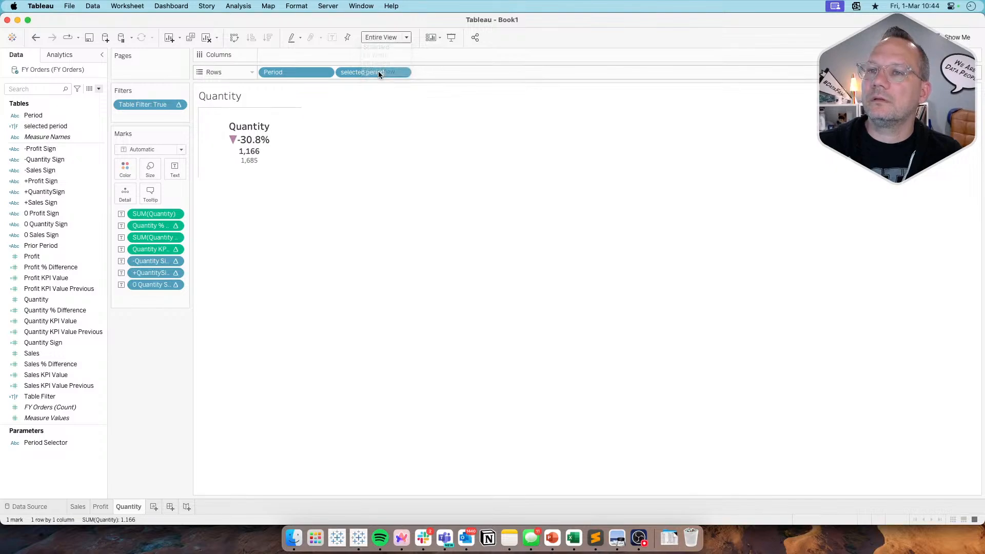
Create a dashboard with a horizontal container and place the Sales, Profit and Quantity sheets side by side in it
left_click(153, 506)
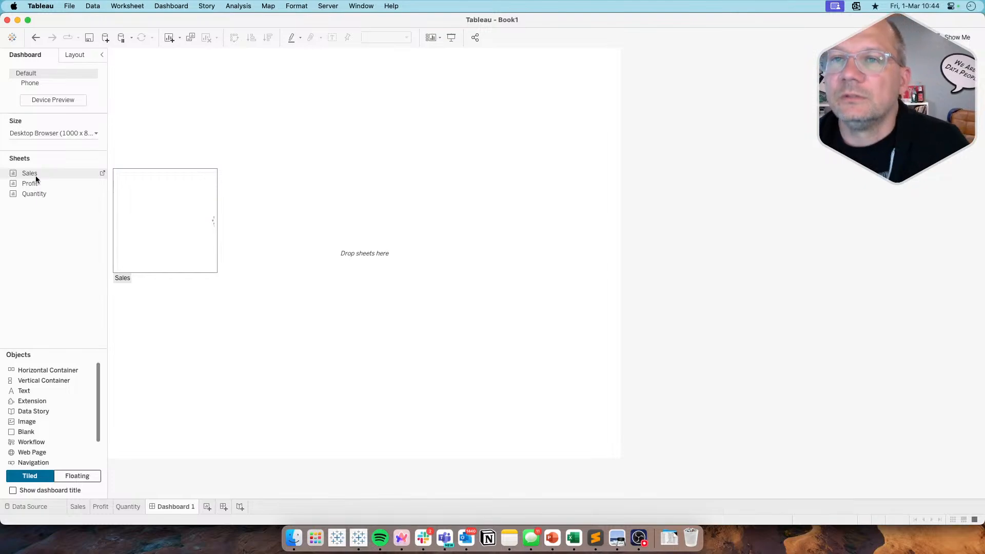
left_click_drag(46, 365, 200, 267)
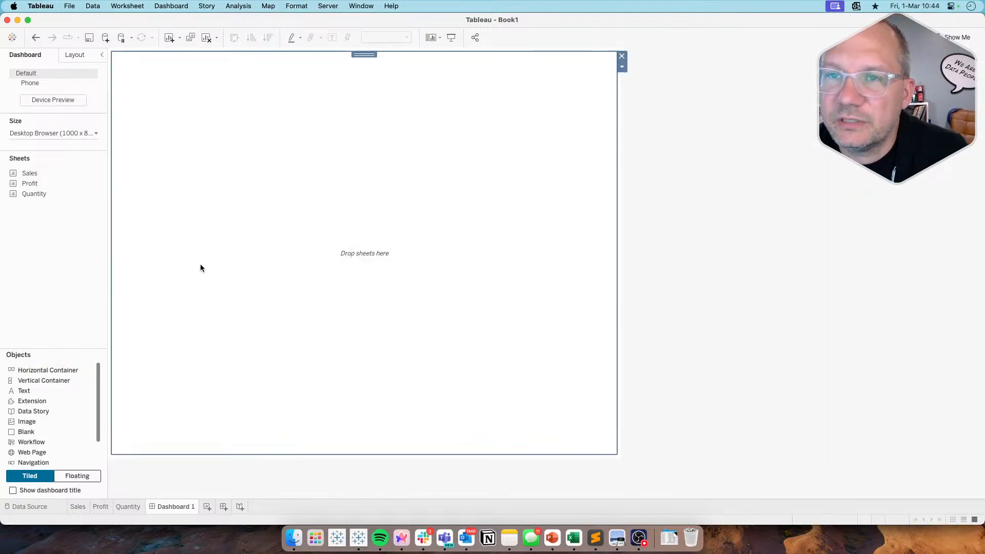
left_click_drag(45, 175, 539, 225)
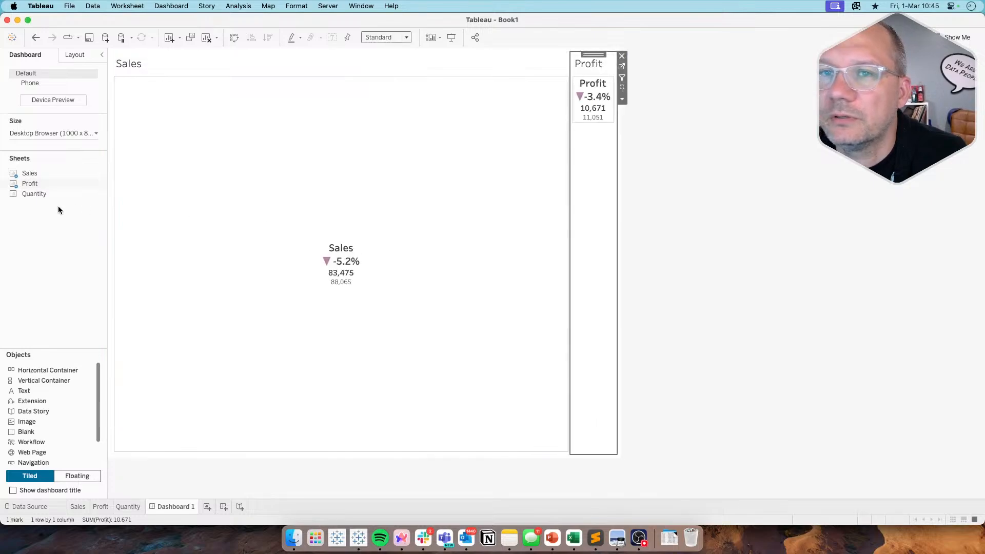
left_click_drag(51, 193, 599, 237)
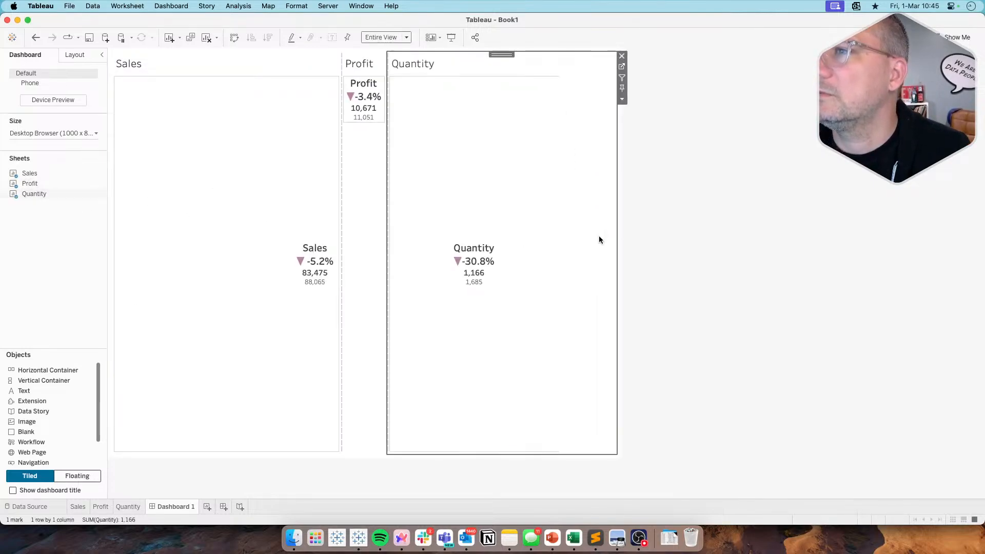
Set the dashboard's Profit sheet to fit Entire View
left_click(374, 147)
left_click(406, 37)
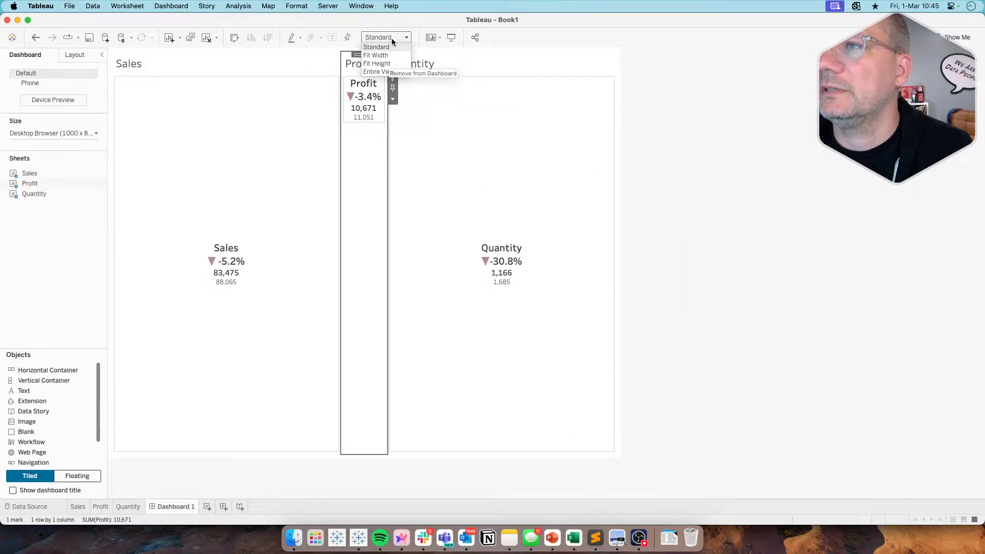
left_click(384, 70)
Hide the titles of the Profit, Sales and Quantity sheets on the dashboard
right_click(293, 62)
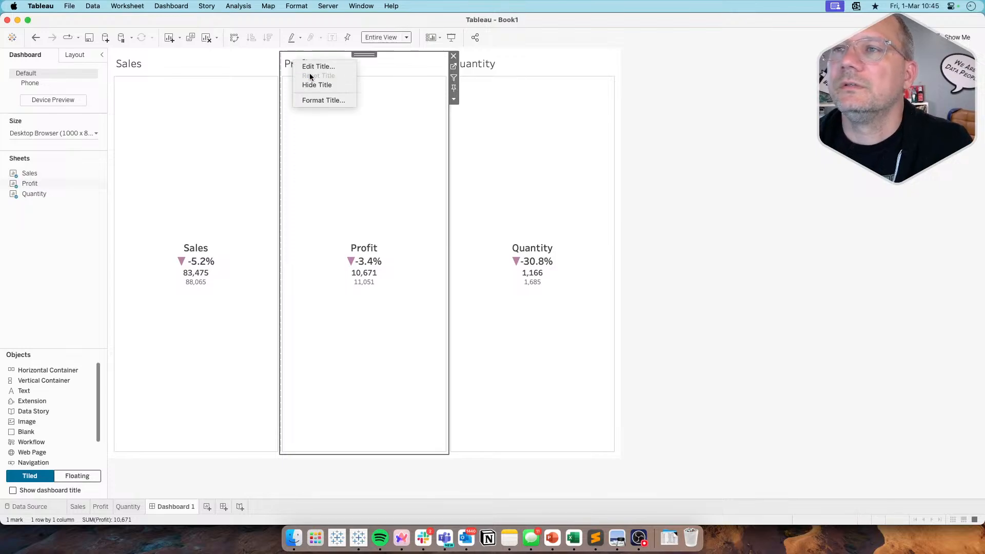
left_click(314, 85)
right_click(140, 66)
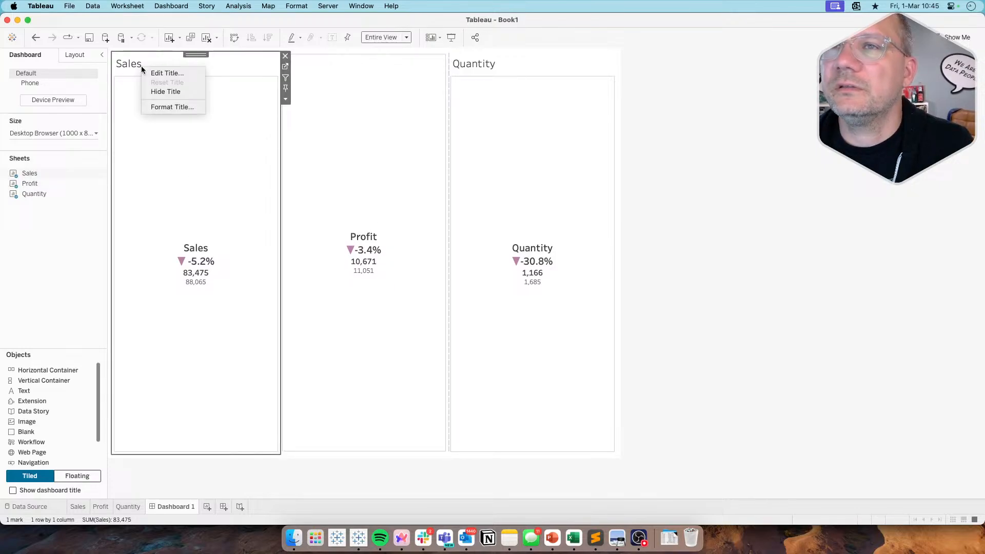
left_click(154, 91)
left_click(495, 61)
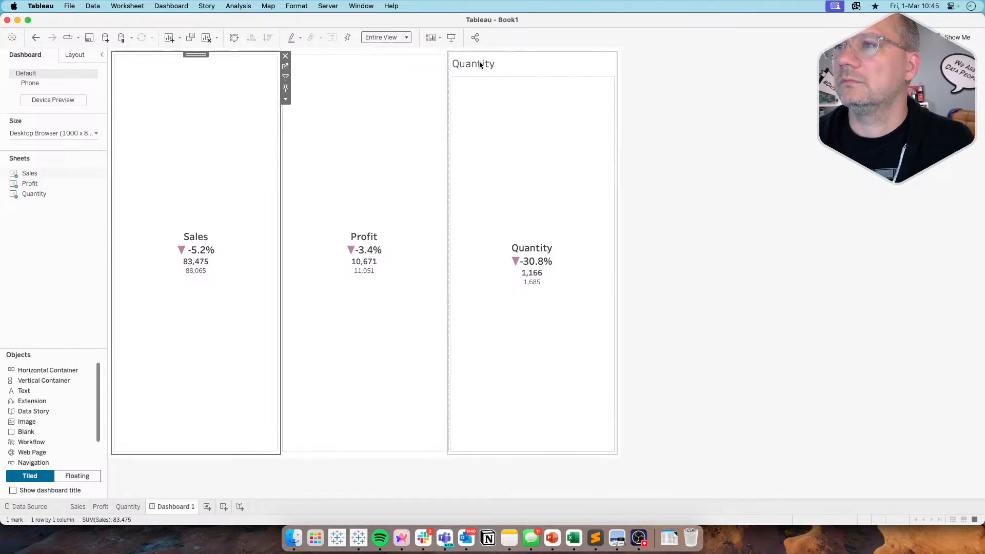
right_click(480, 64)
left_click(491, 88)
right_click(489, 72)
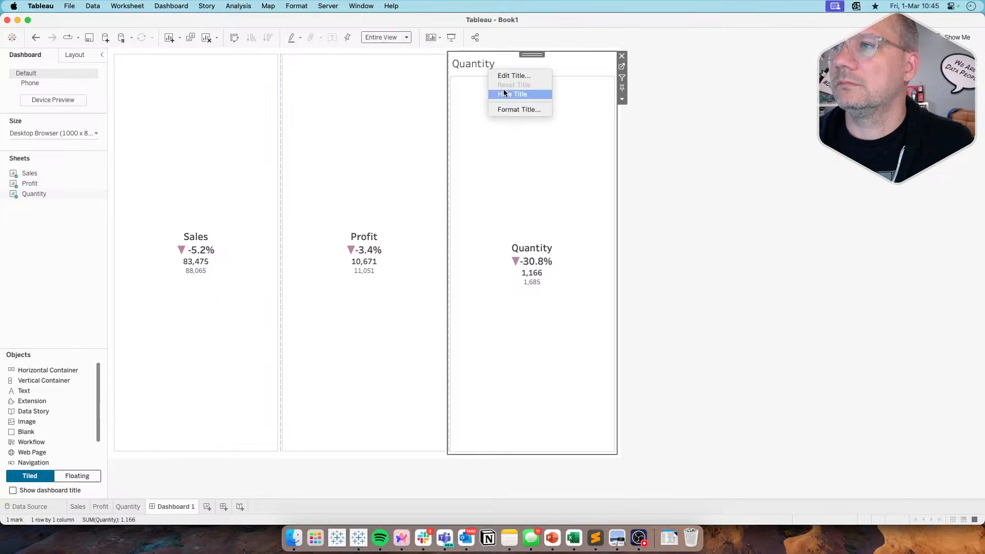
left_click(503, 91)
Set the Sales card's row divider and column divider pane borders to None
right_click(211, 132)
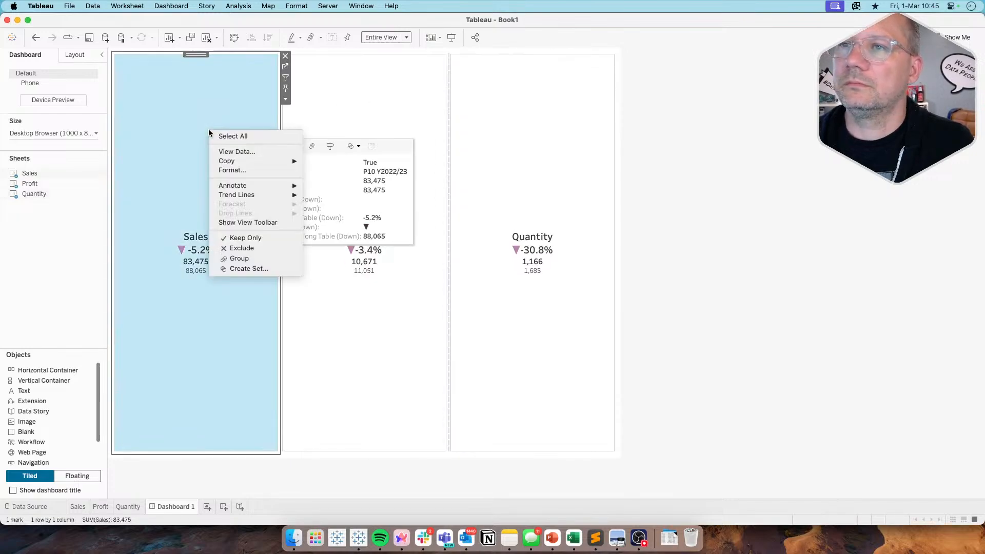
left_click(232, 170)
left_click(50, 72)
left_click(60, 316)
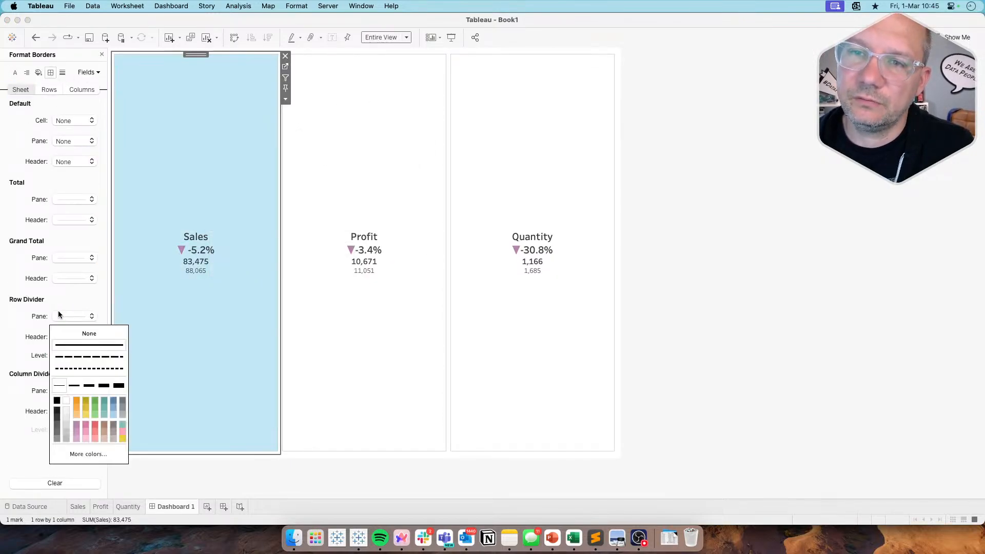
left_click(60, 333)
left_click(58, 393)
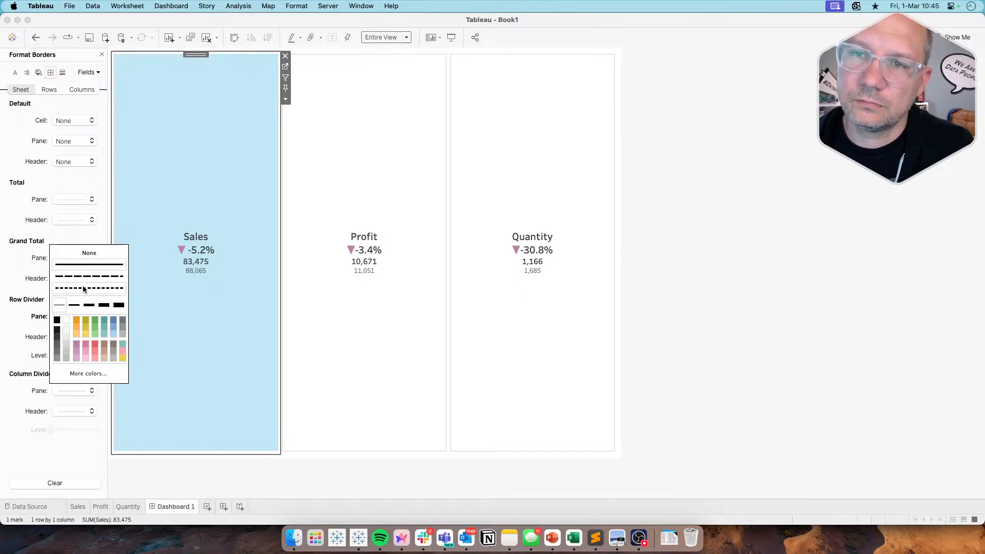
Set the Profit card's column divider and grand total pane borders to None
left_click(328, 324)
left_click(75, 391)
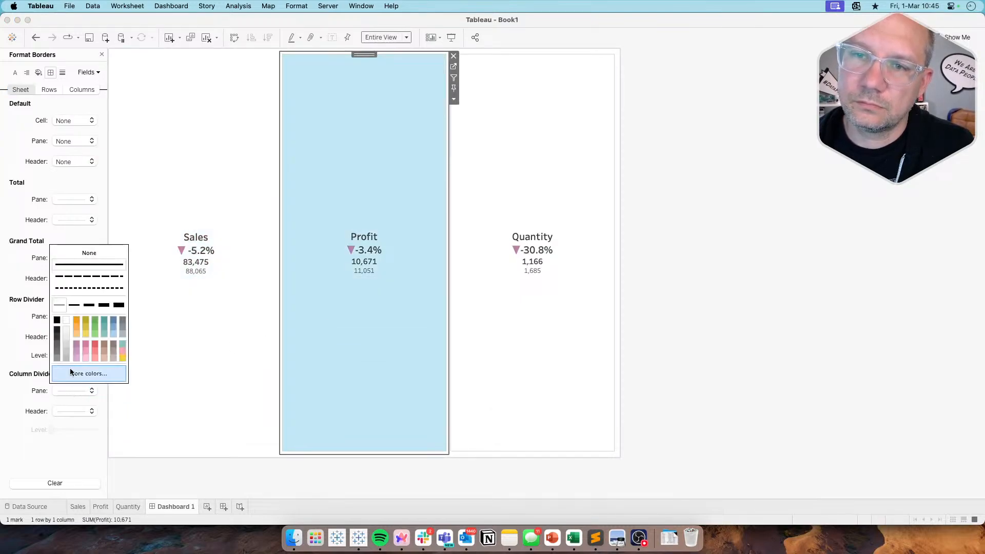
left_click(64, 255)
left_click(53, 258)
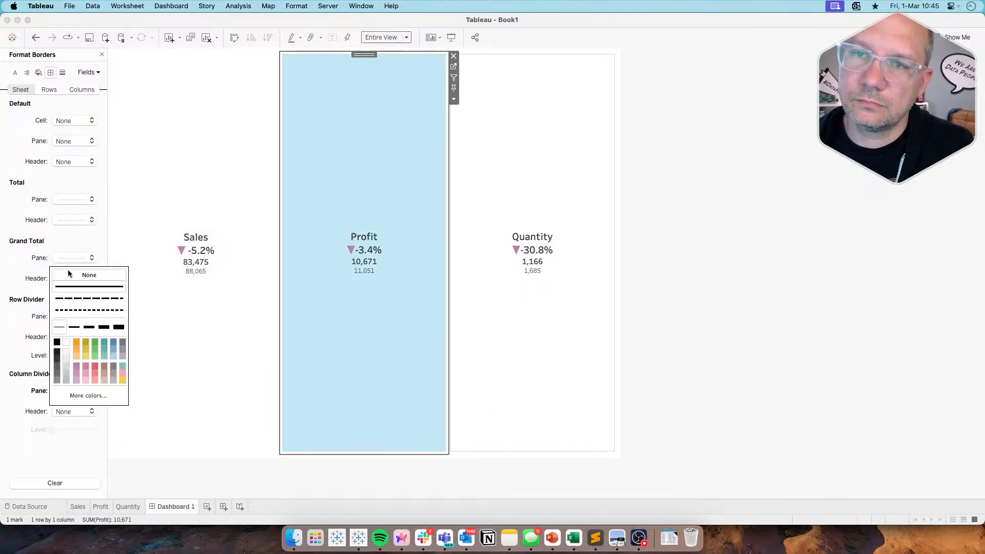
Set the Quantity card's grand total, row divider and column divider pane borders to None
left_click(479, 365)
left_click(87, 260)
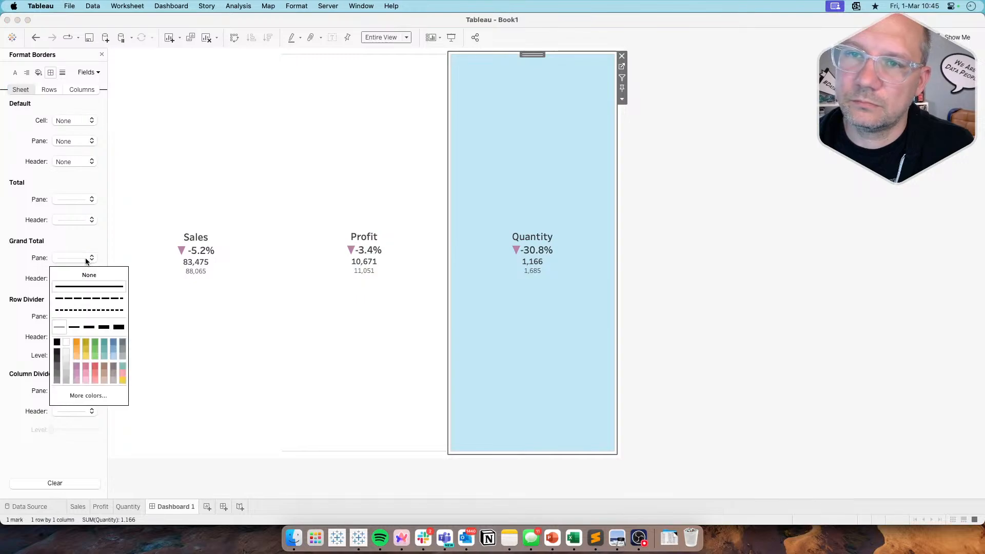
left_click(77, 276)
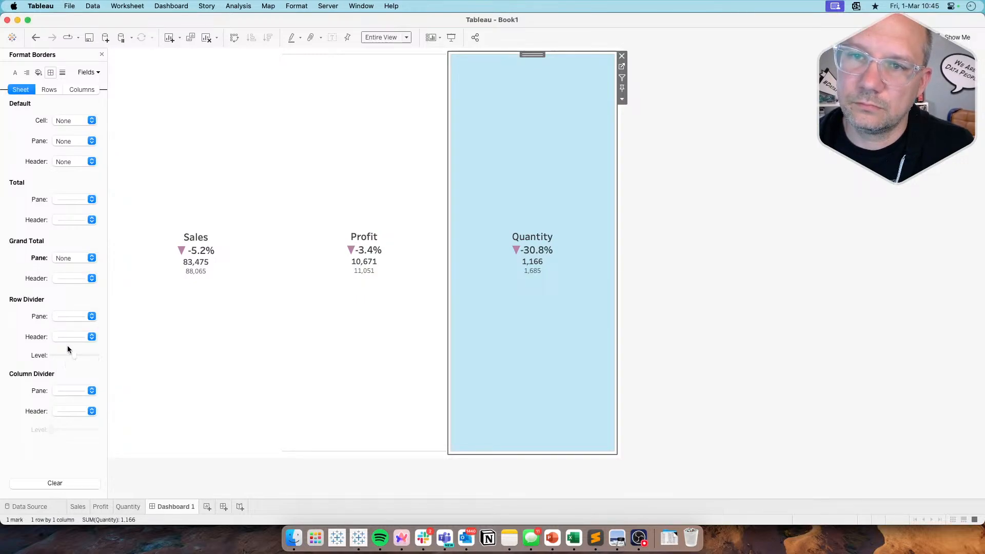
left_click(67, 315)
left_click(70, 333)
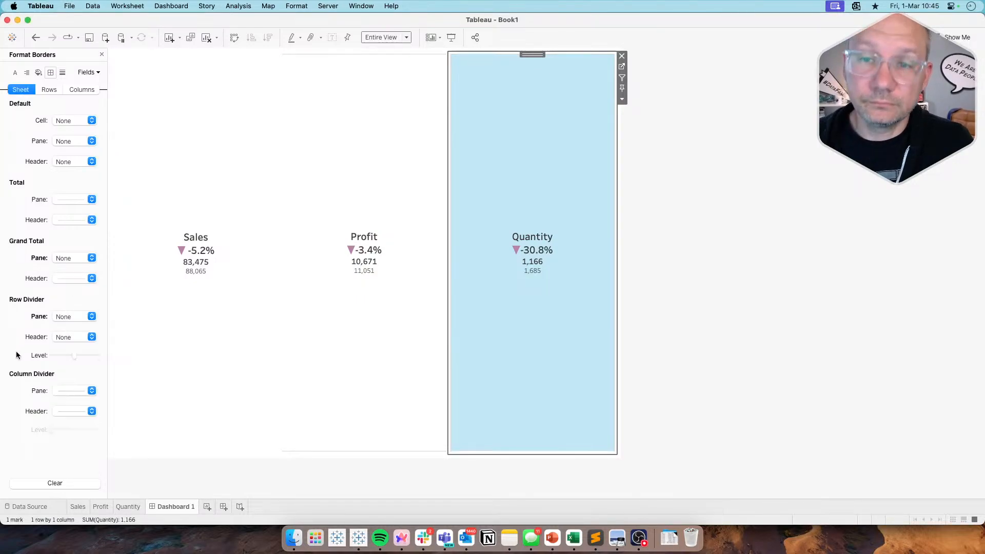
left_click(58, 393)
left_click(88, 254)
Set the Profit card's row divider pane border to None and close the border formatting
left_click(352, 156)
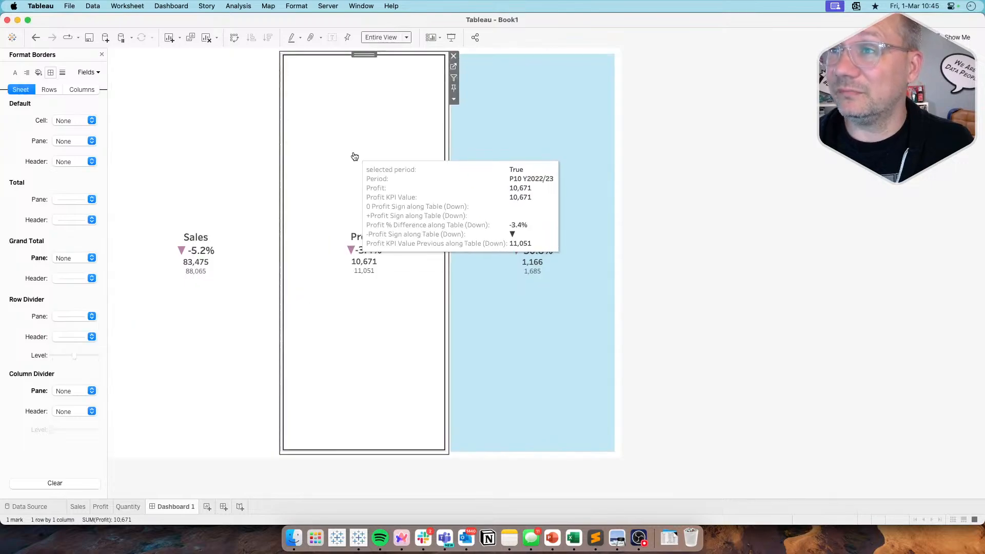
left_click(688, 161)
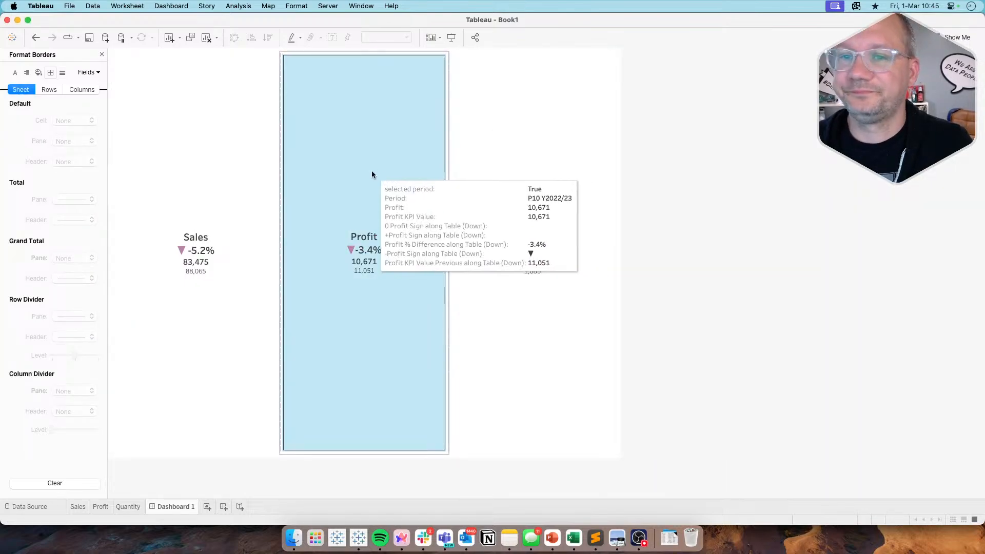
left_click(341, 211)
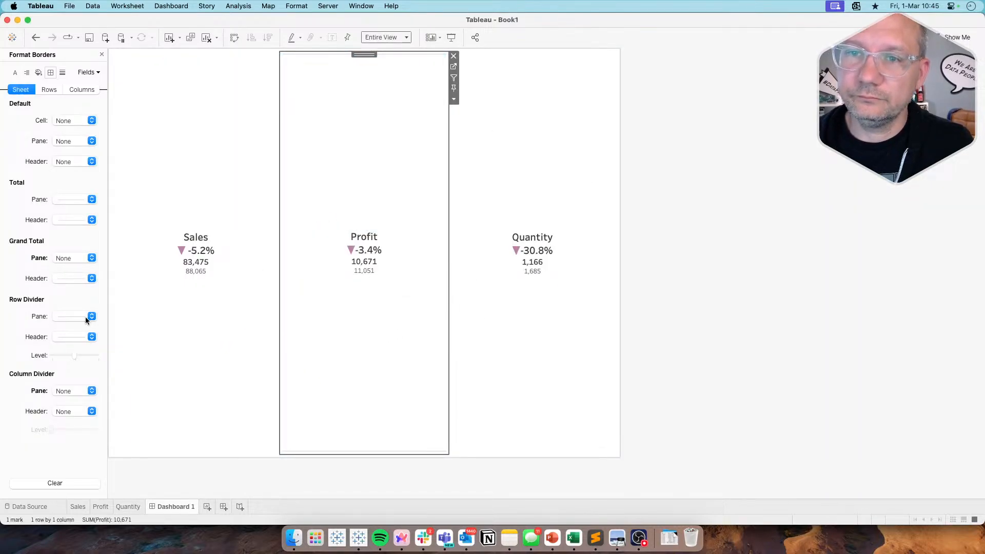
left_click(85, 316)
left_click(81, 334)
left_click(713, 339)
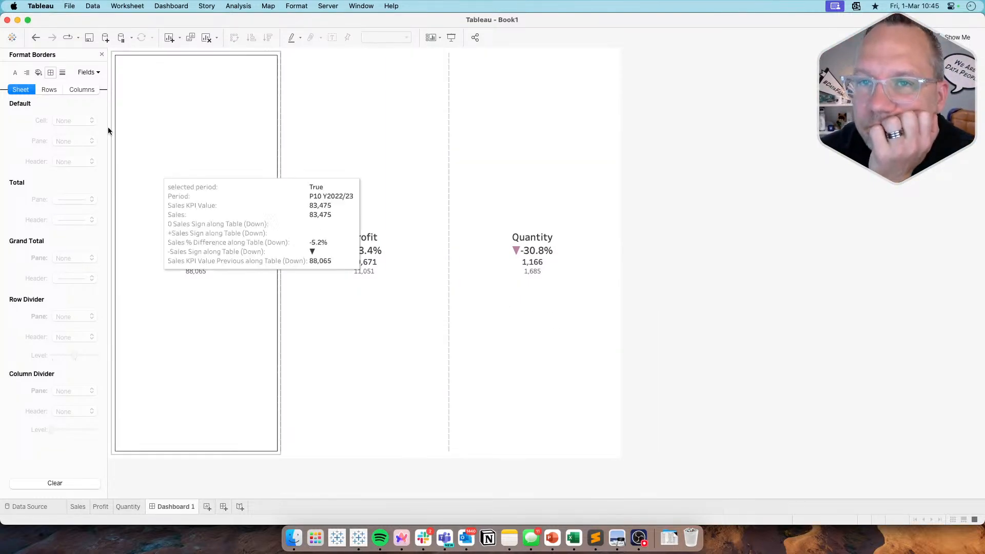
left_click(101, 54)
Switch to the browser to check the dashboard requirements on the Workout Wednesday challenge page, and return to Tableau
key("super+Tab")
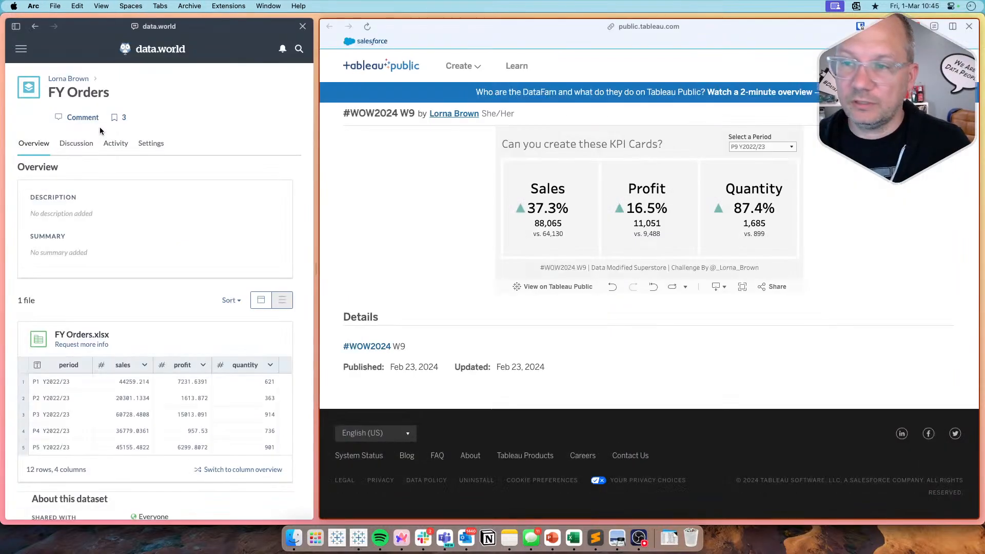
left_click(109, 317)
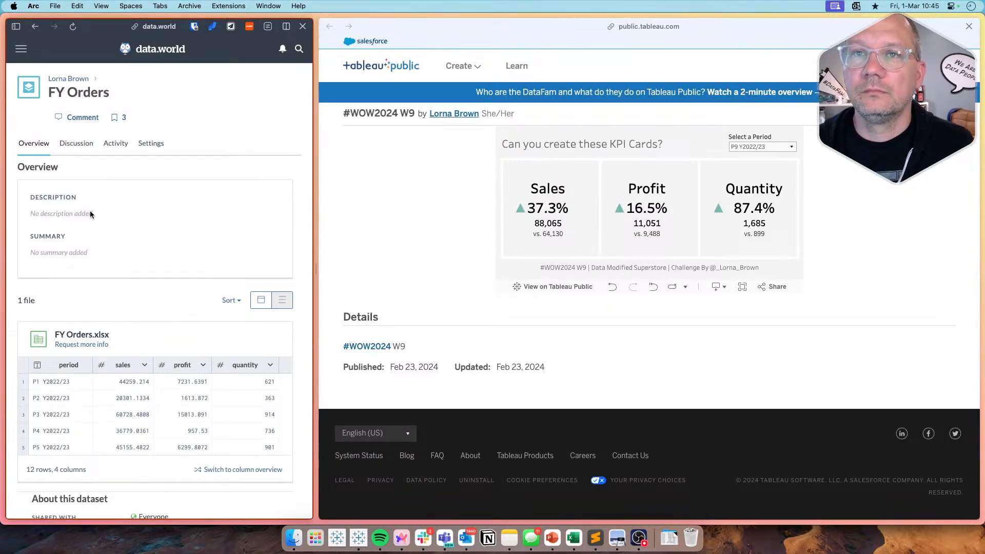
left_click(35, 26)
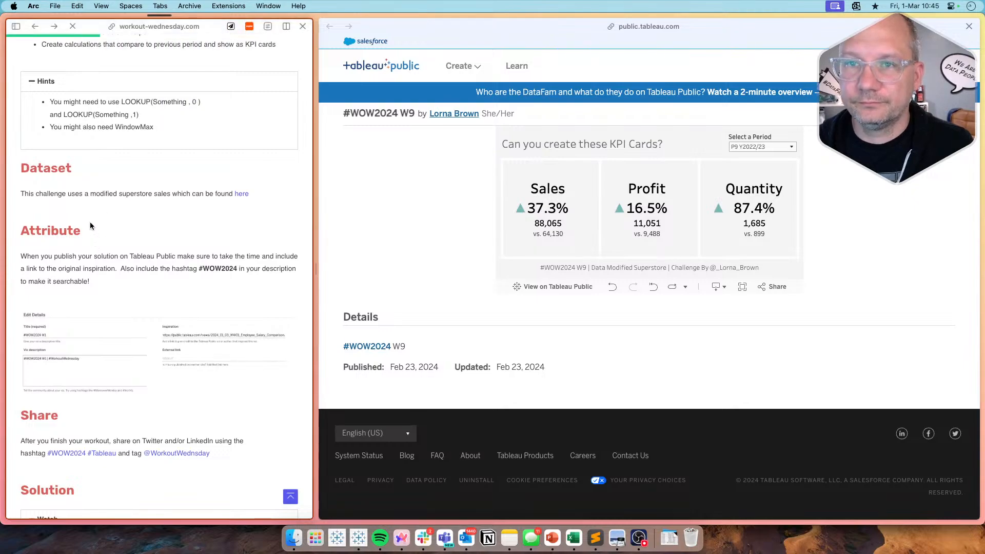
scroll(90, 190, "up", 10)
scroll(91, 191, "up", 1)
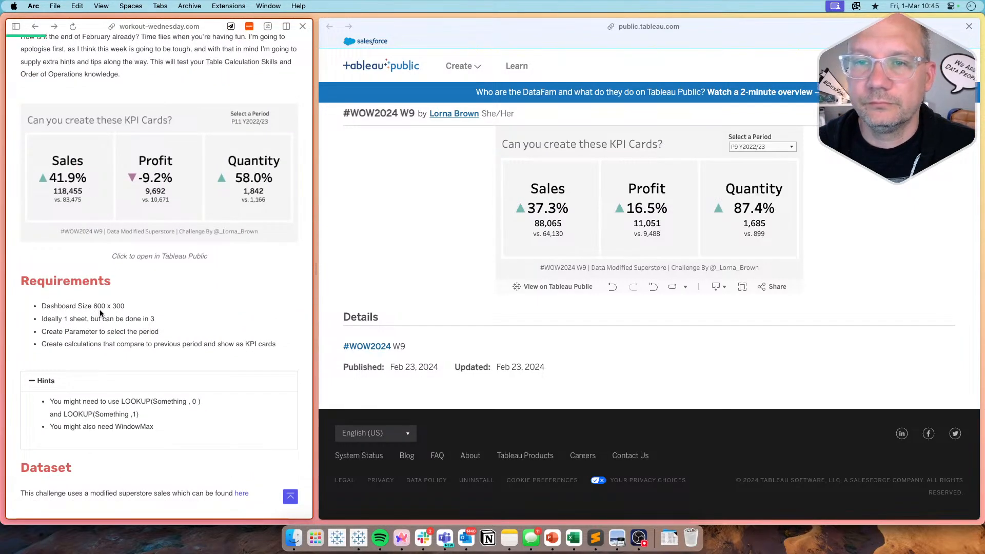
key("super+Tab")
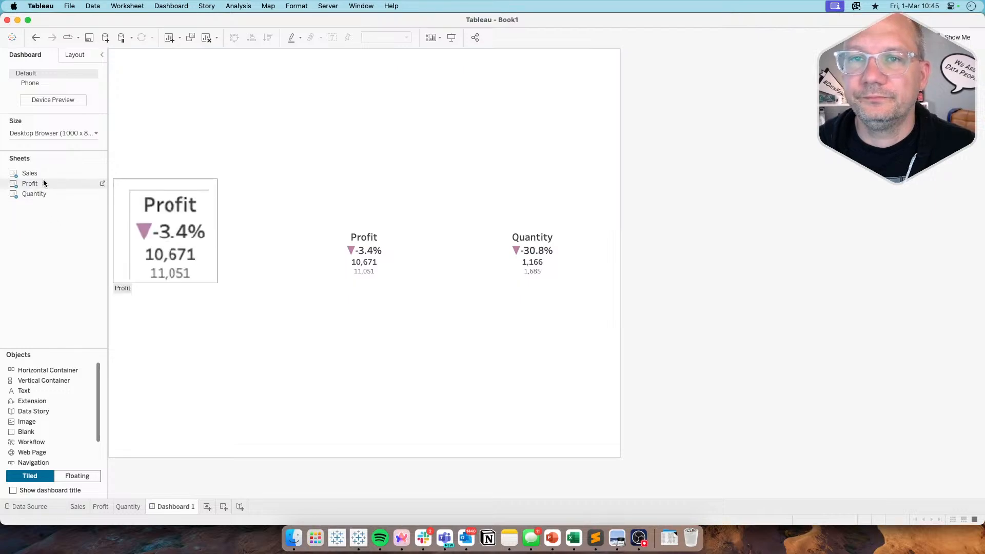
Set the dashboard to a fixed custom size of 600 px wide by 300 px high
left_click(63, 132)
left_click(53, 198)
left_click(54, 198)
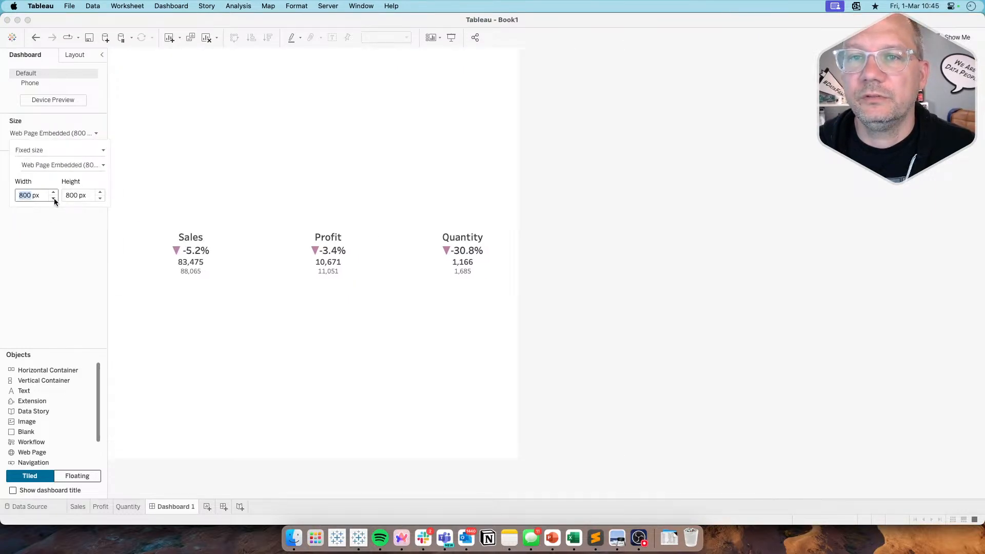
left_click(54, 199)
left_click(54, 199)
left_click(99, 197)
left_click(99, 197)
left_click(99, 198)
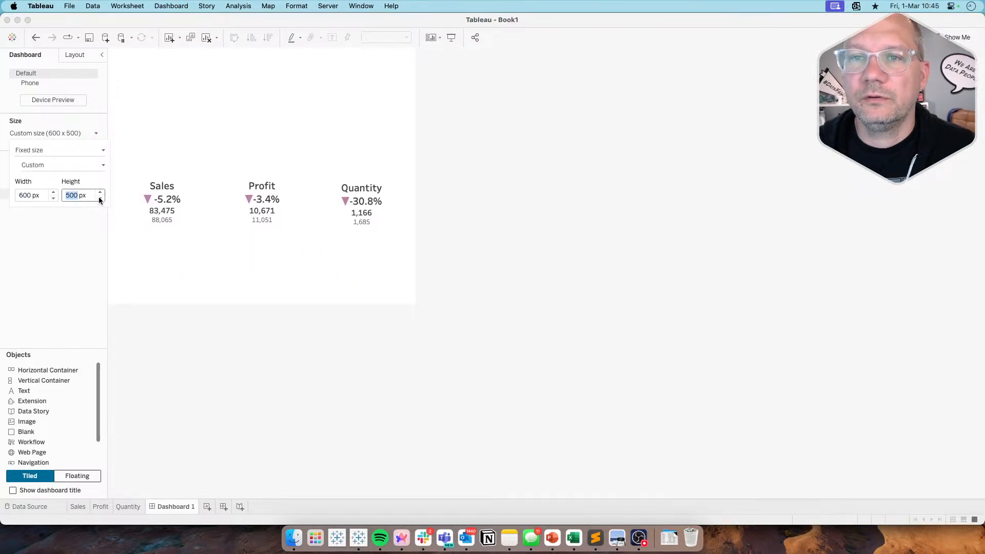
left_click(99, 198)
left_click(99, 197)
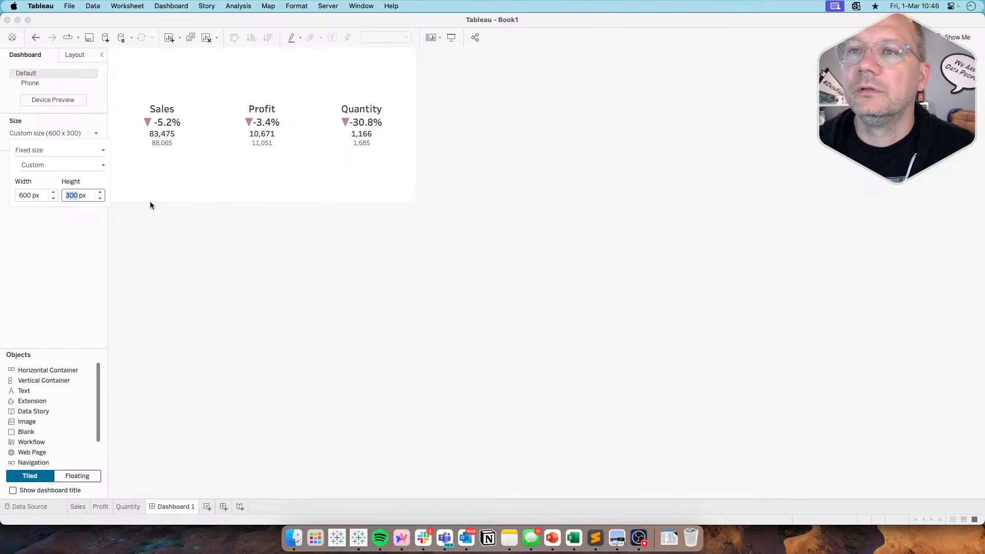
Add the Period Selector parameter control to the dashboard from the Sales card
left_click(156, 177)
left_click(217, 99)
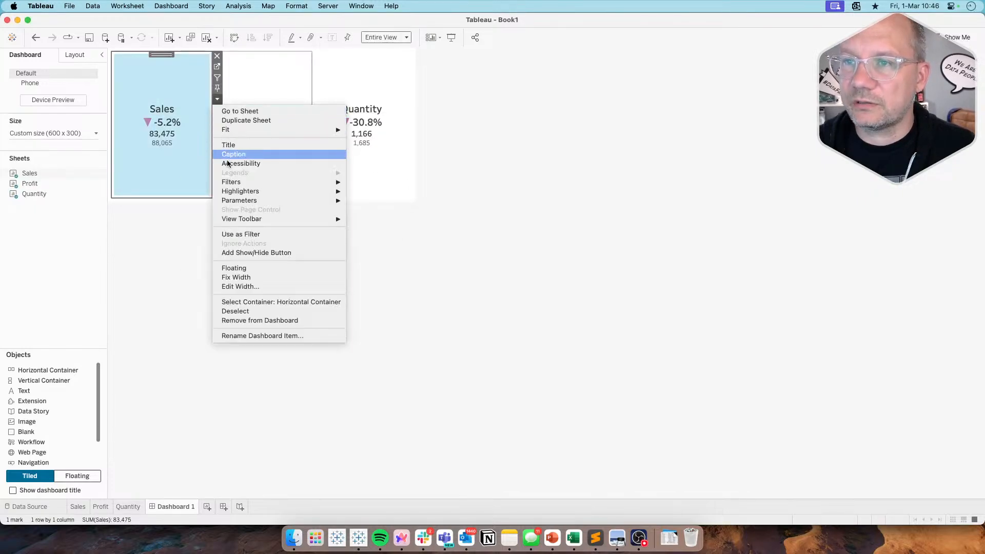
mouse_move(319, 201)
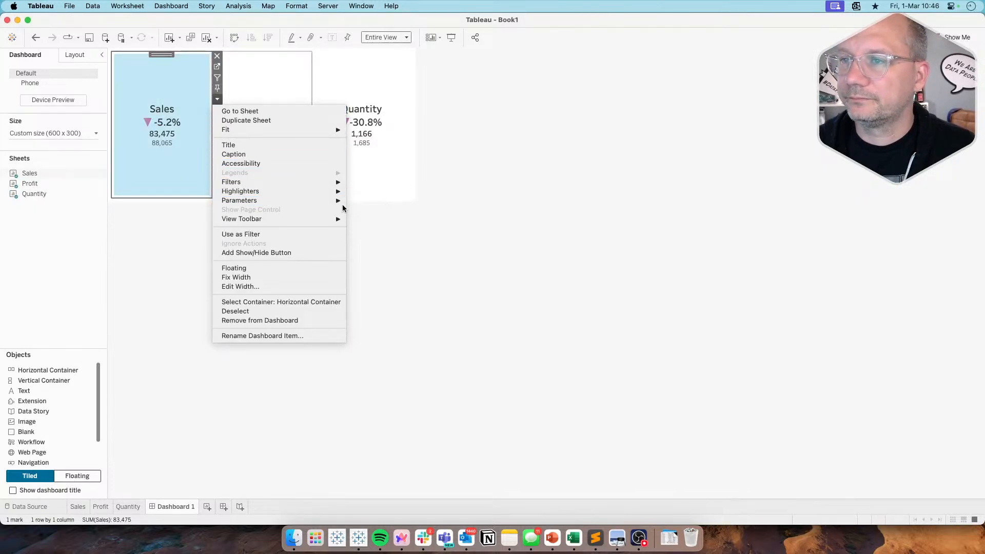
left_click(364, 202)
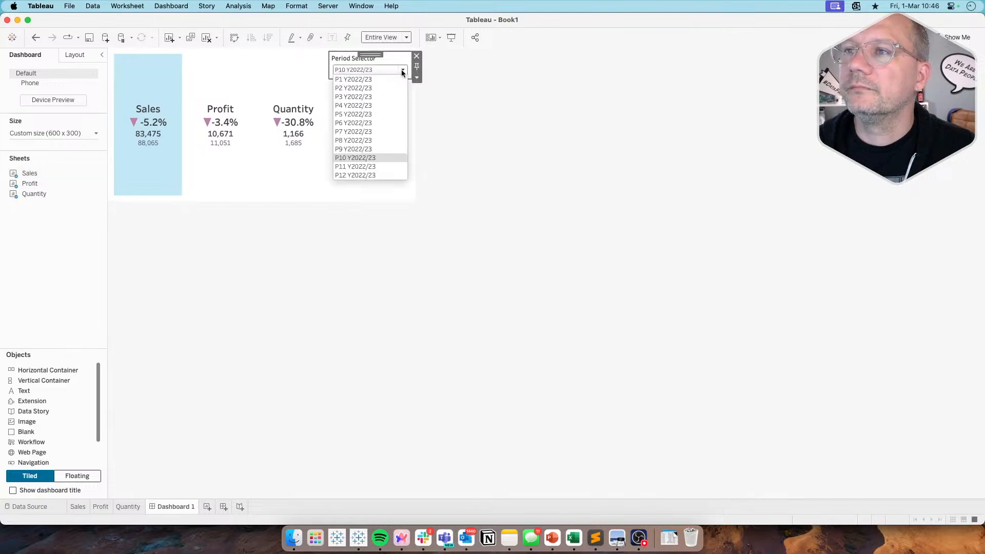
Test the Period Selector with P2 Y2022/23 and P7 Y2022/23, leaving it on P9 Y2022/23
left_click(391, 86)
left_click(399, 71)
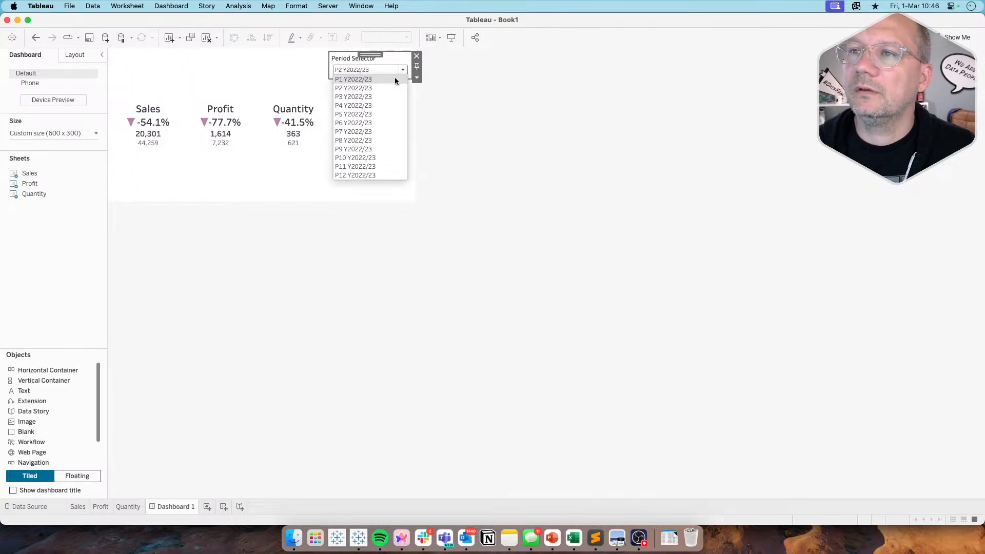
left_click(368, 131)
left_click(386, 72)
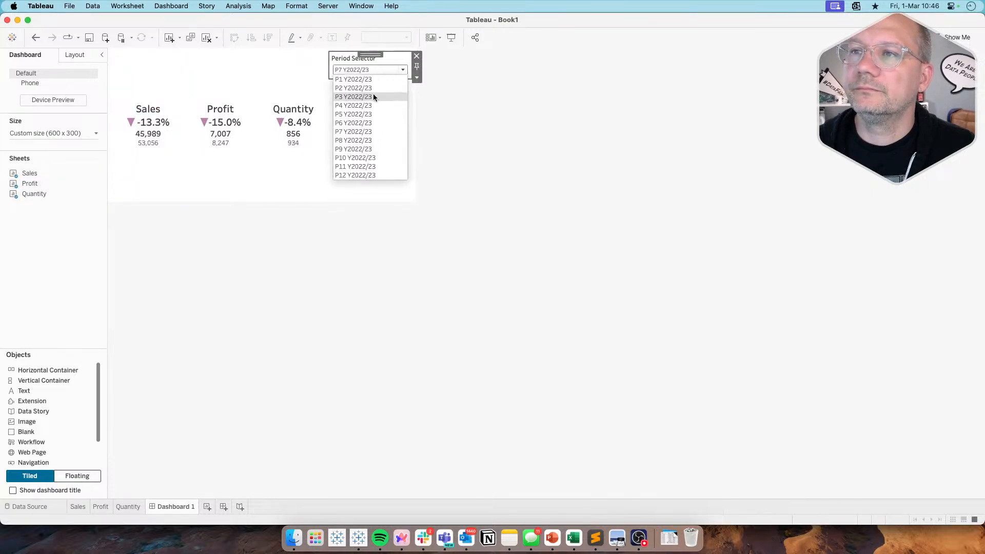
left_click(356, 146)
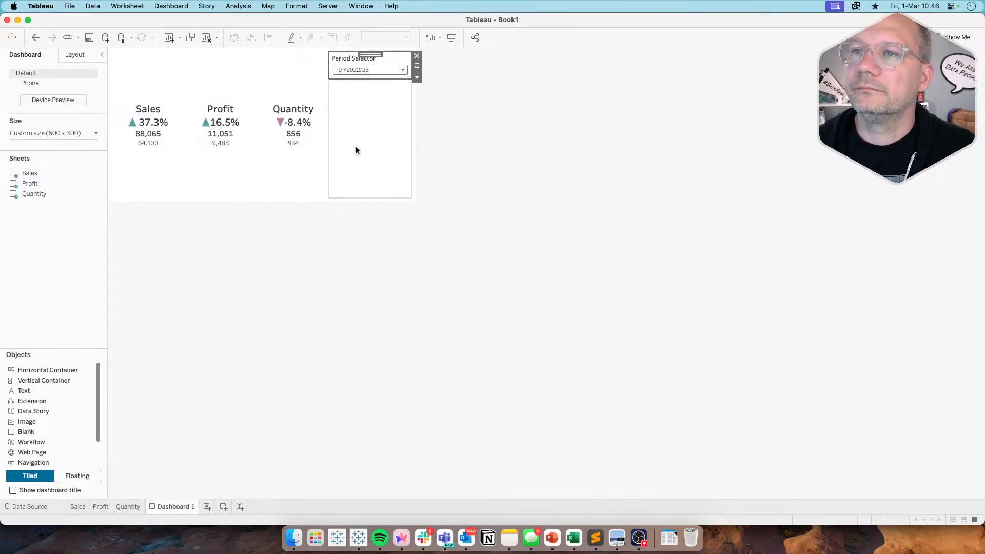
left_click(455, 283)
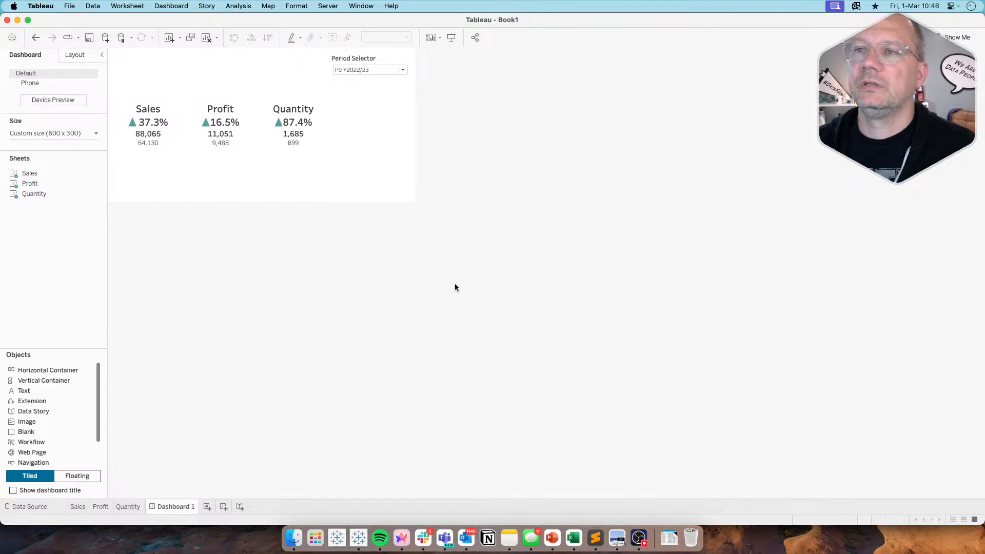